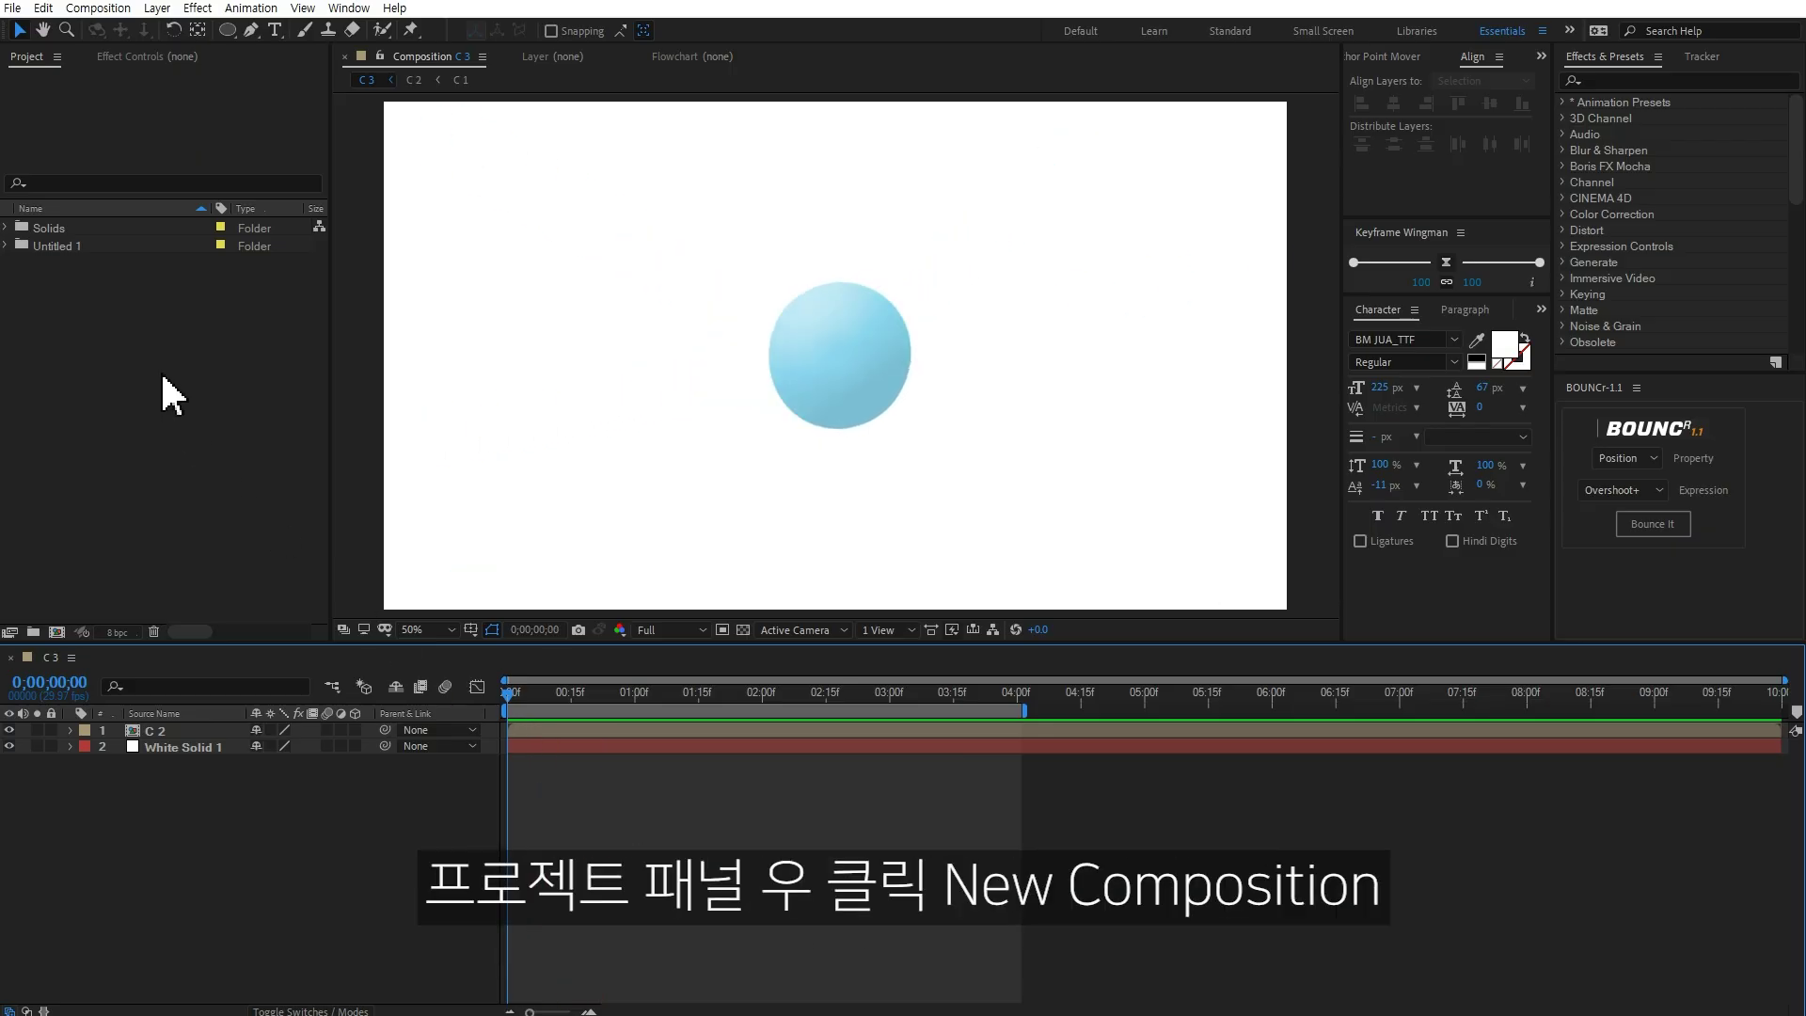
Step: Bring up the Project panel's context menu for creating a new item
right_click(164, 376)
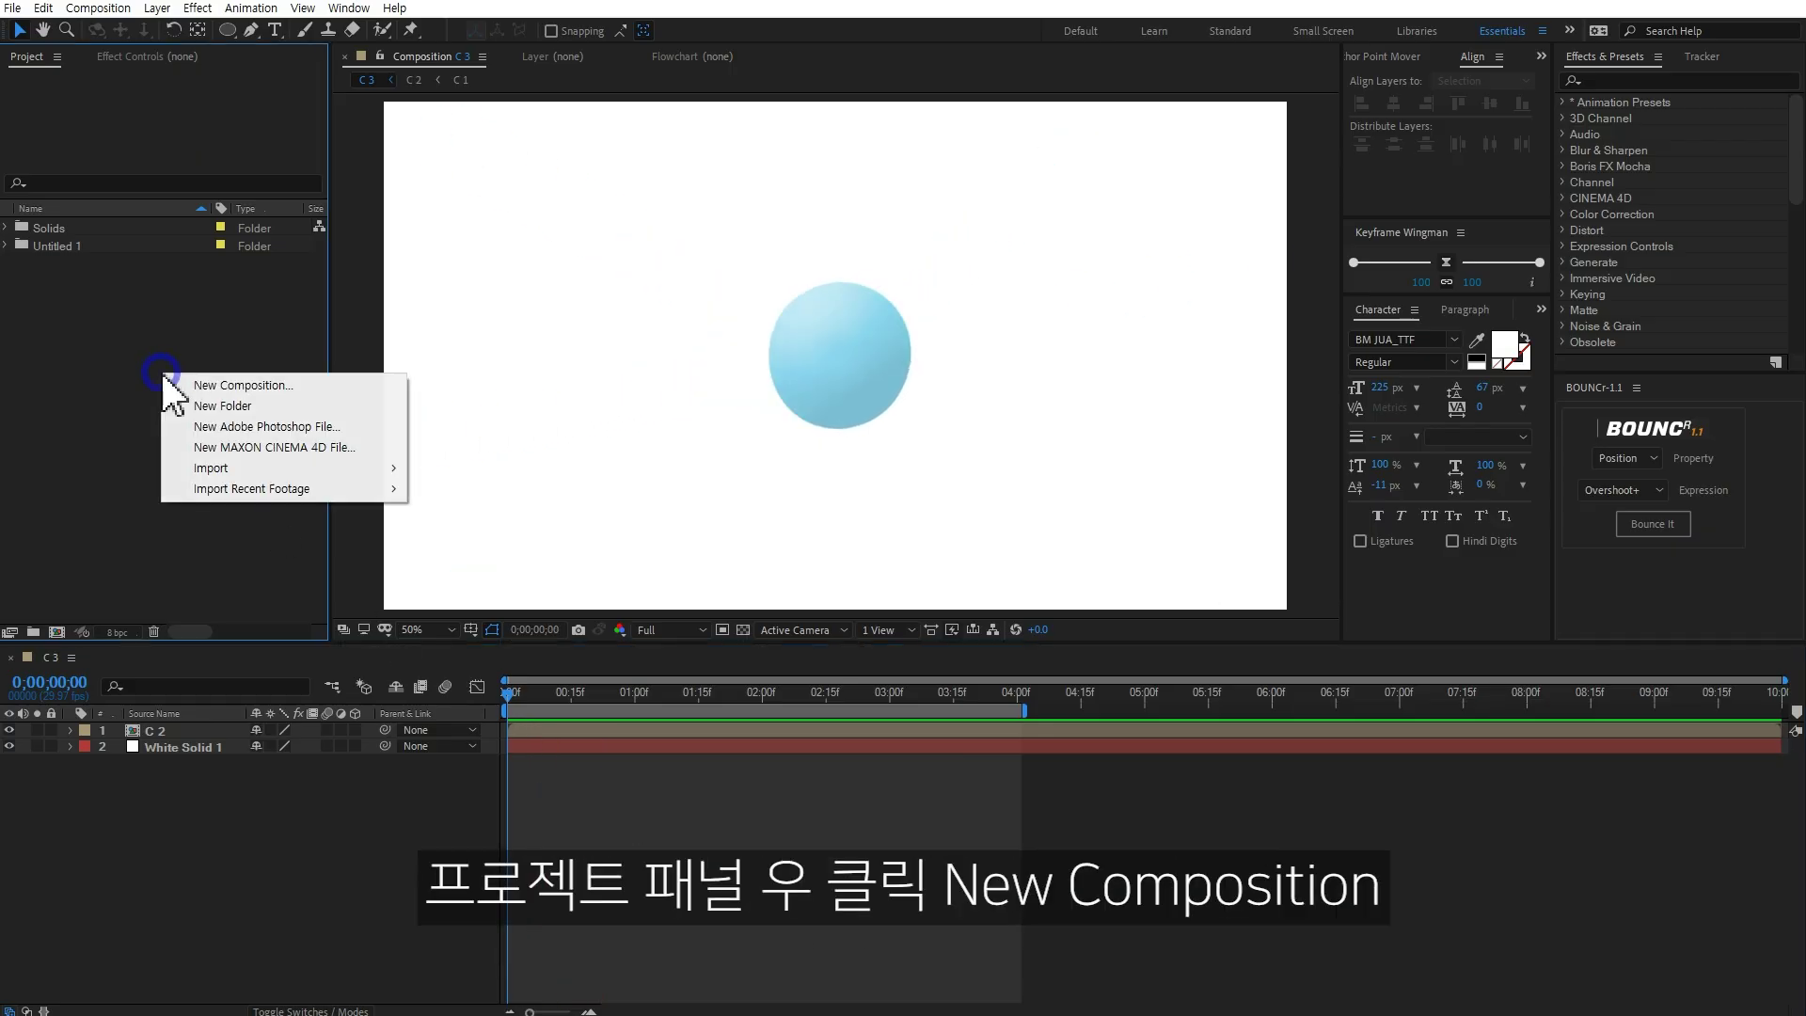
Step: Create a new HDTV 1080 29.97 composition with a 10-second duration
left_click(203, 386)
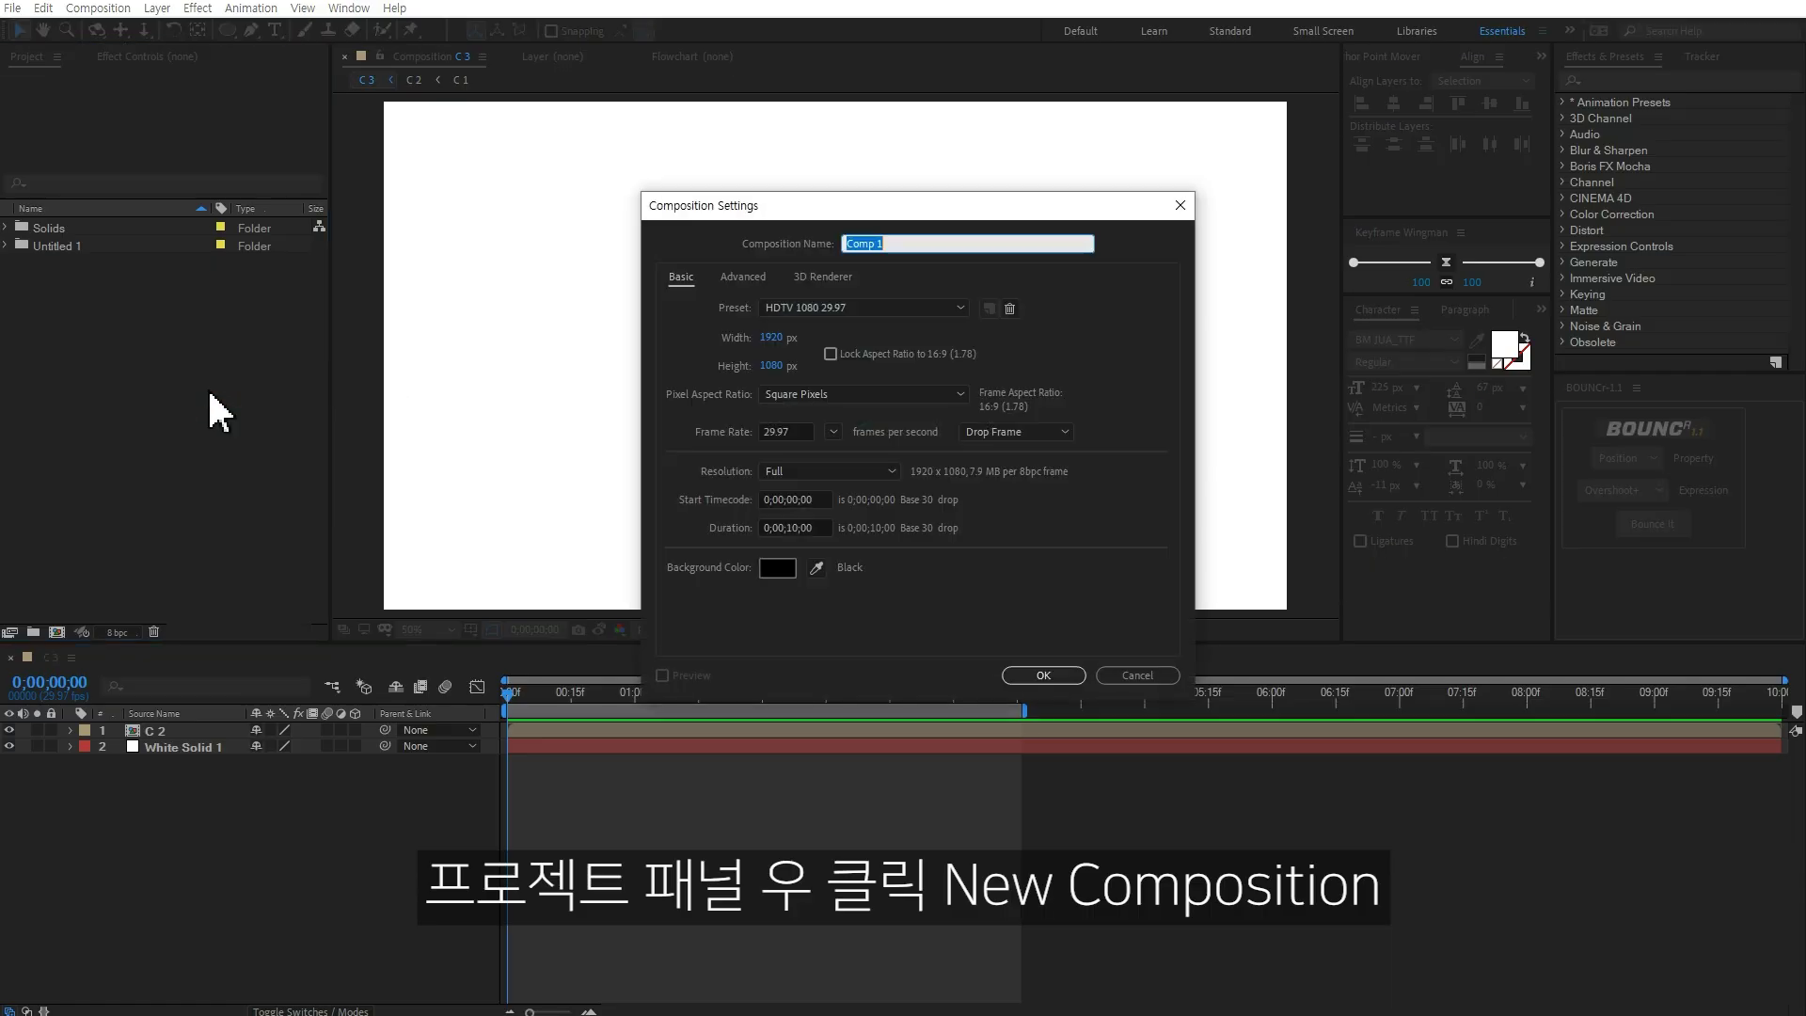
left_click(854, 311)
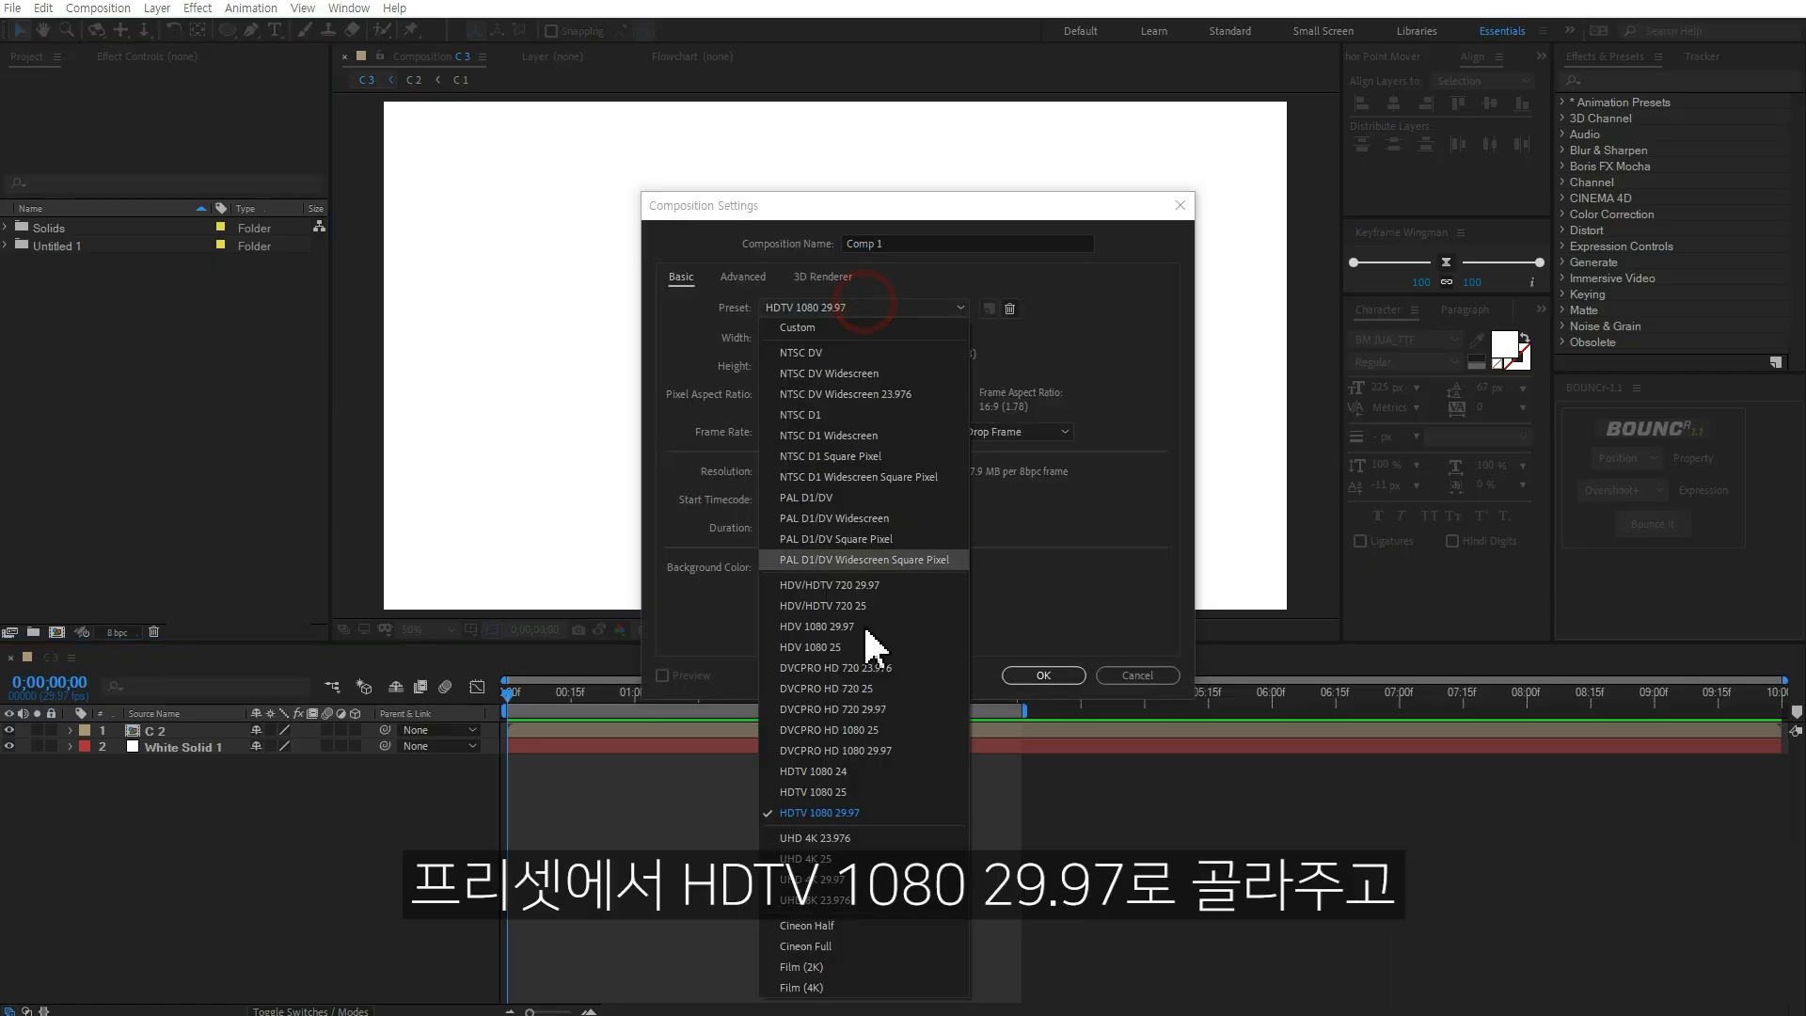
left_click(828, 814)
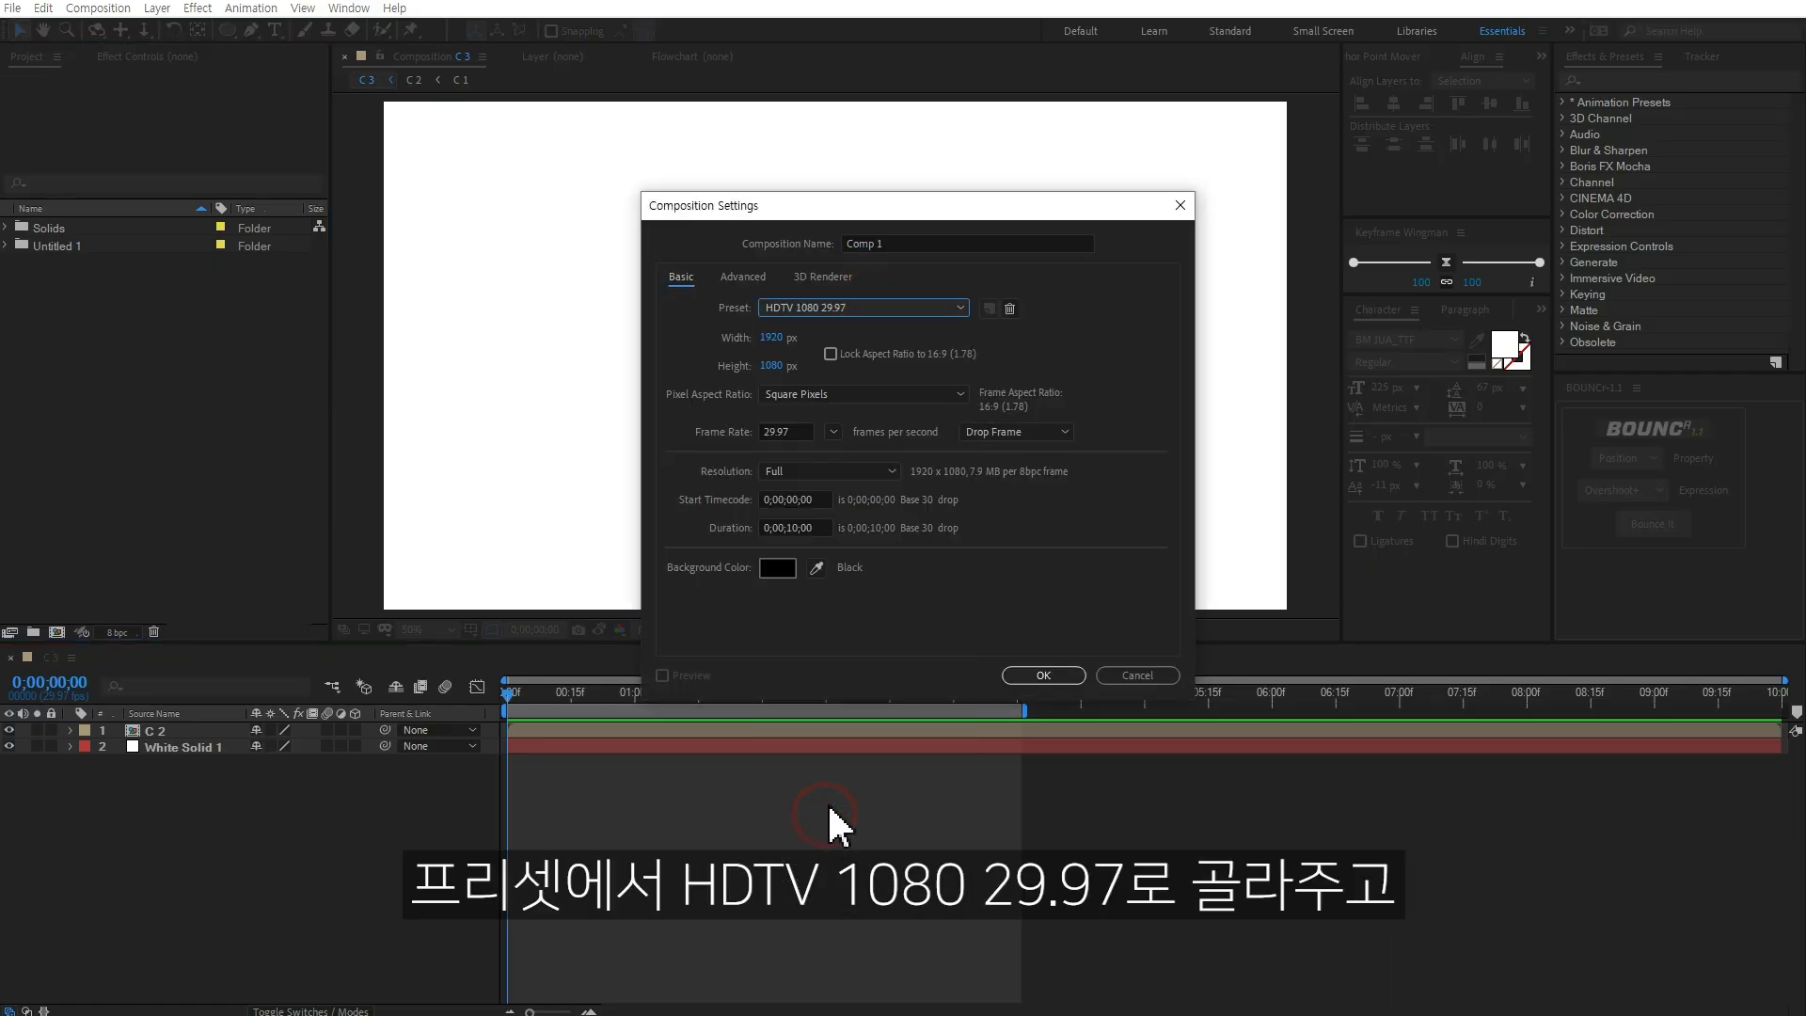
left_click(809, 529)
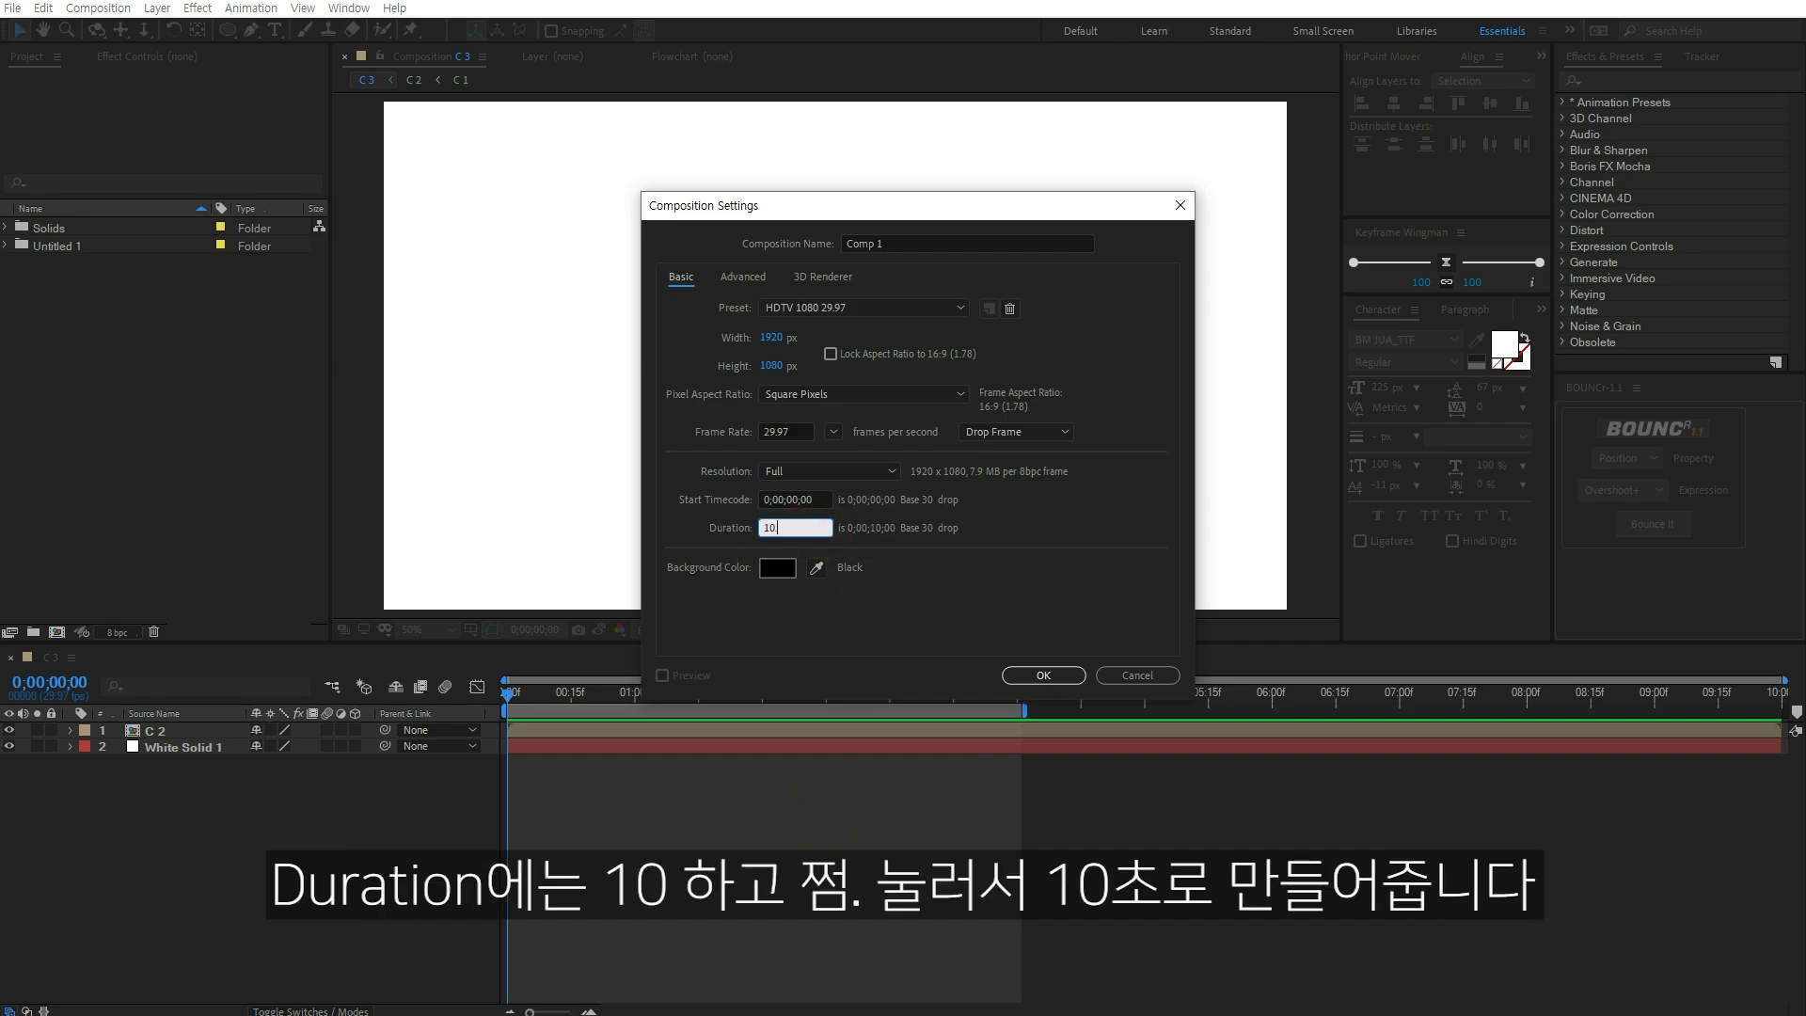
type(".")
key("Return")
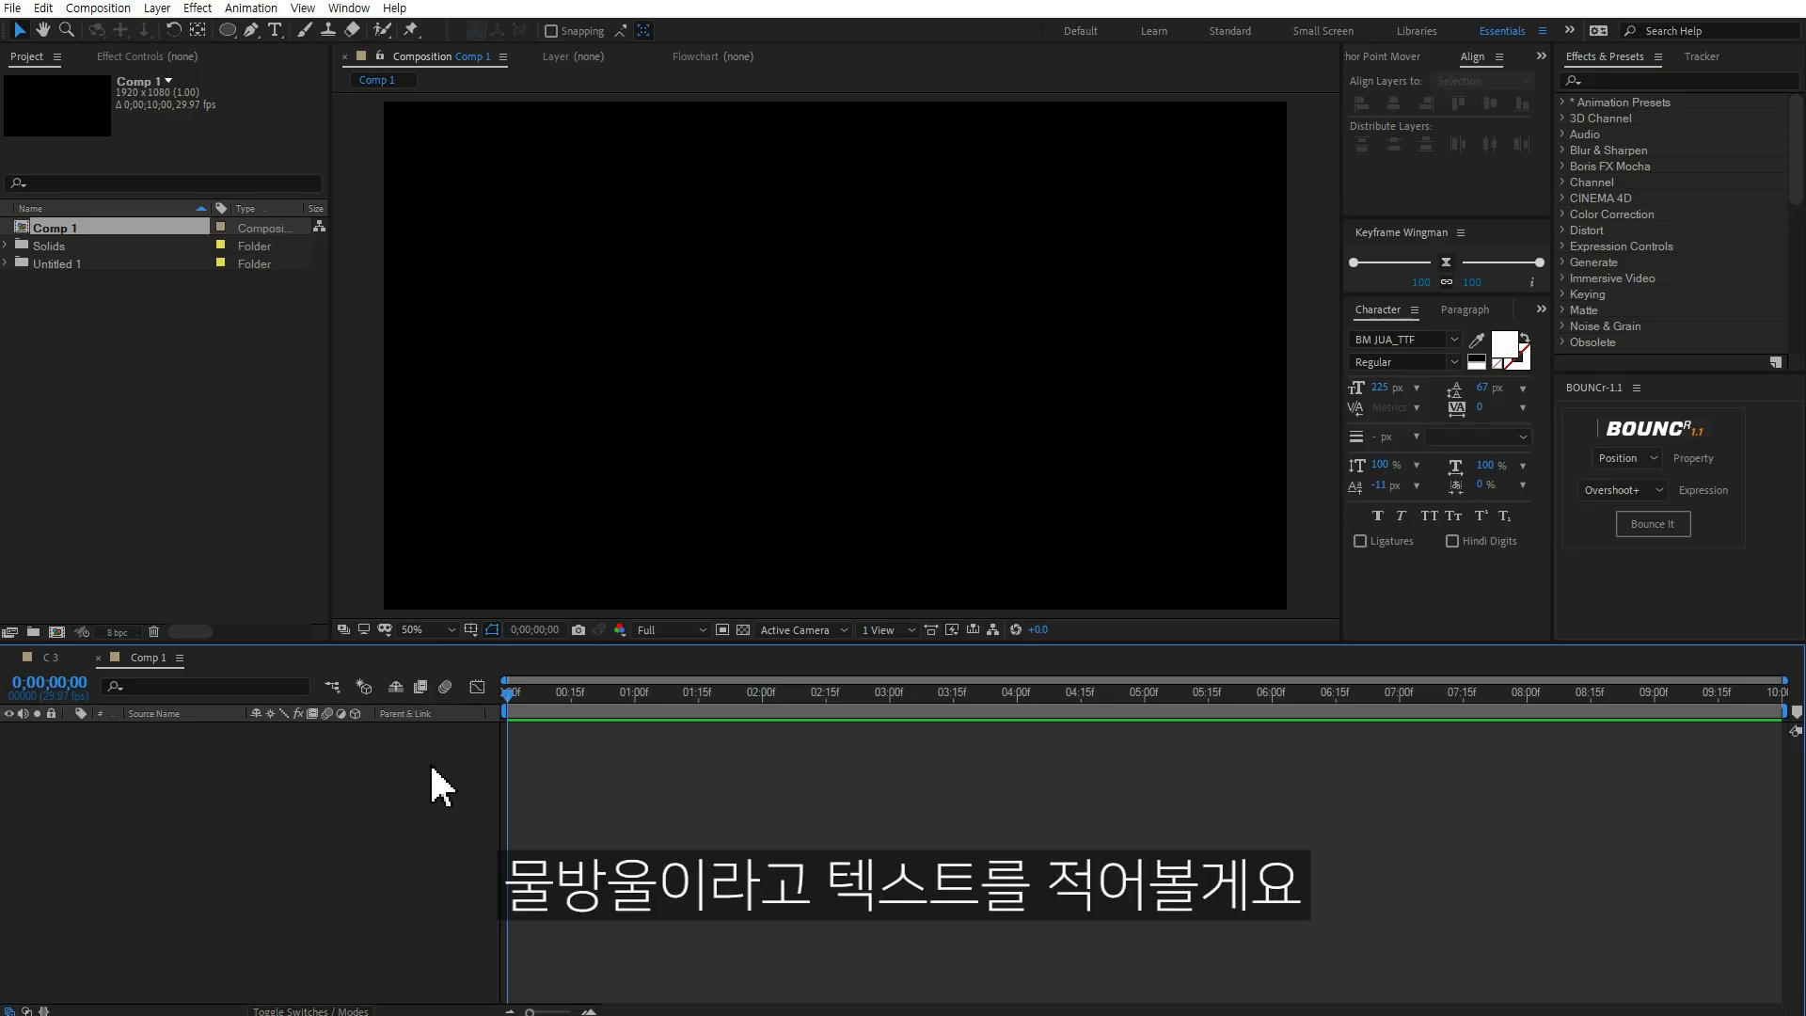
Step: Add a new text layer reading '물' to Comp 1
right_click(348, 773)
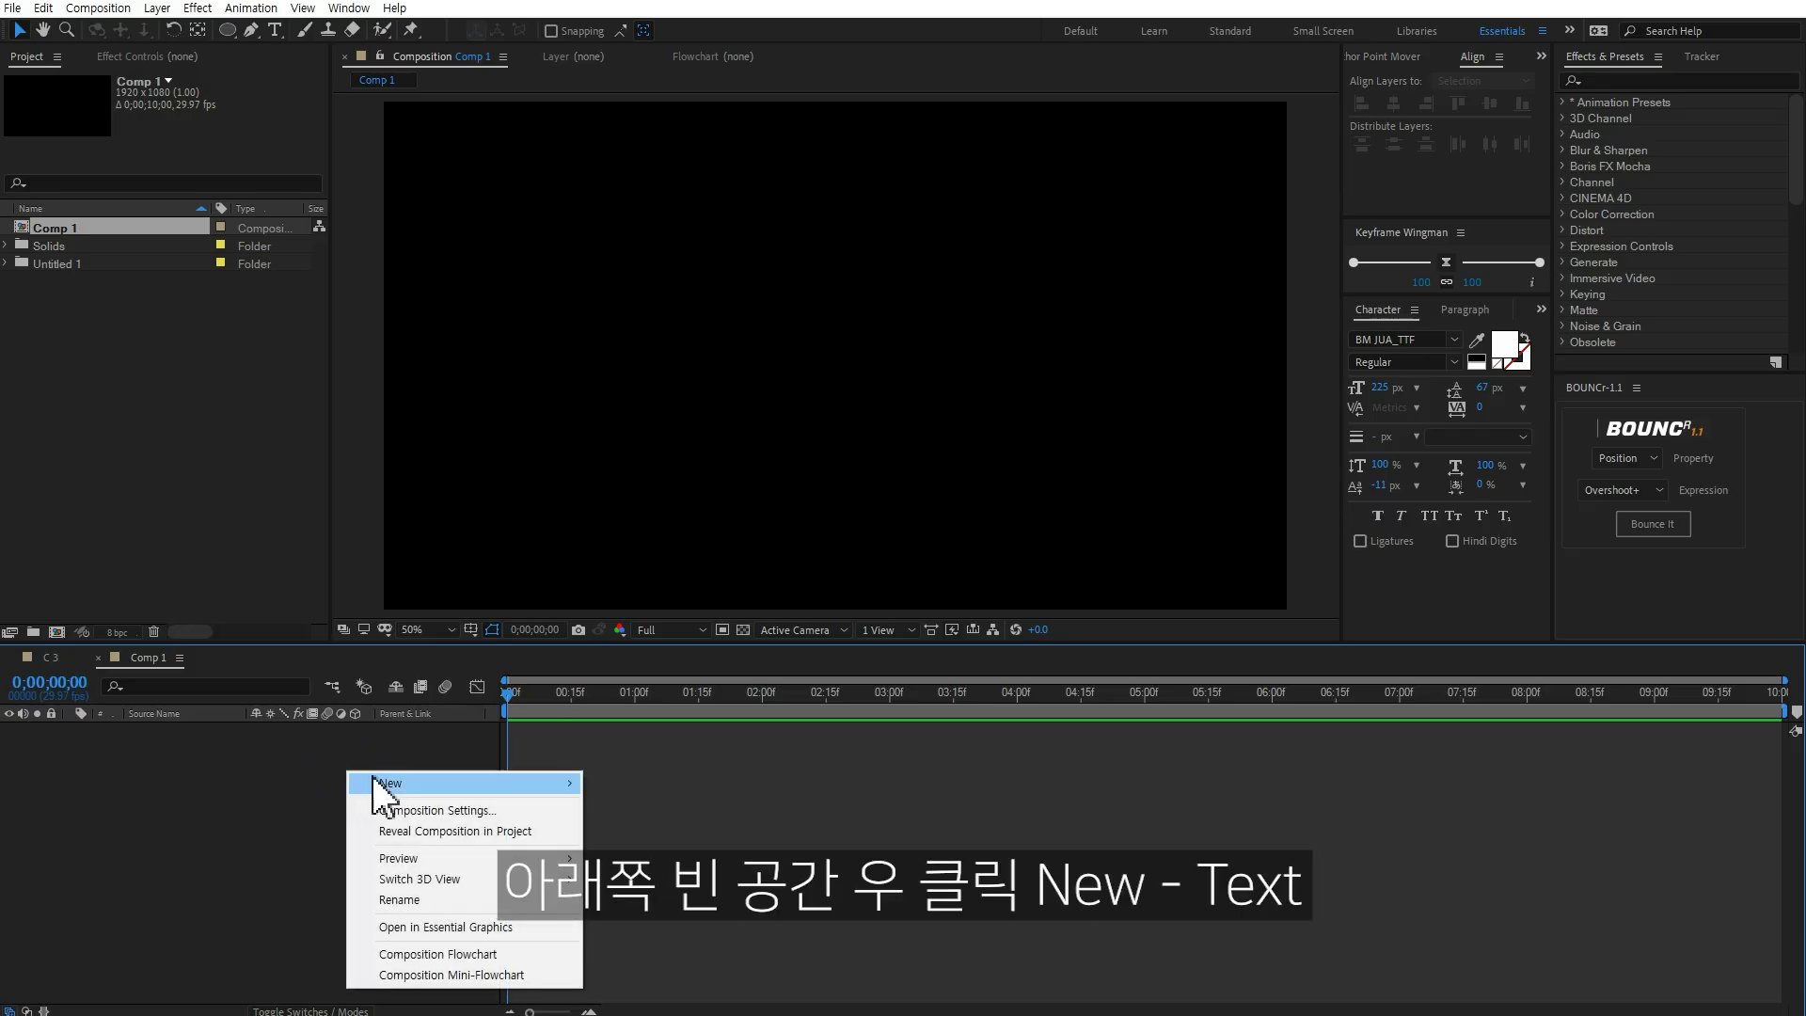
mouse_move(386, 784)
left_click(644, 809)
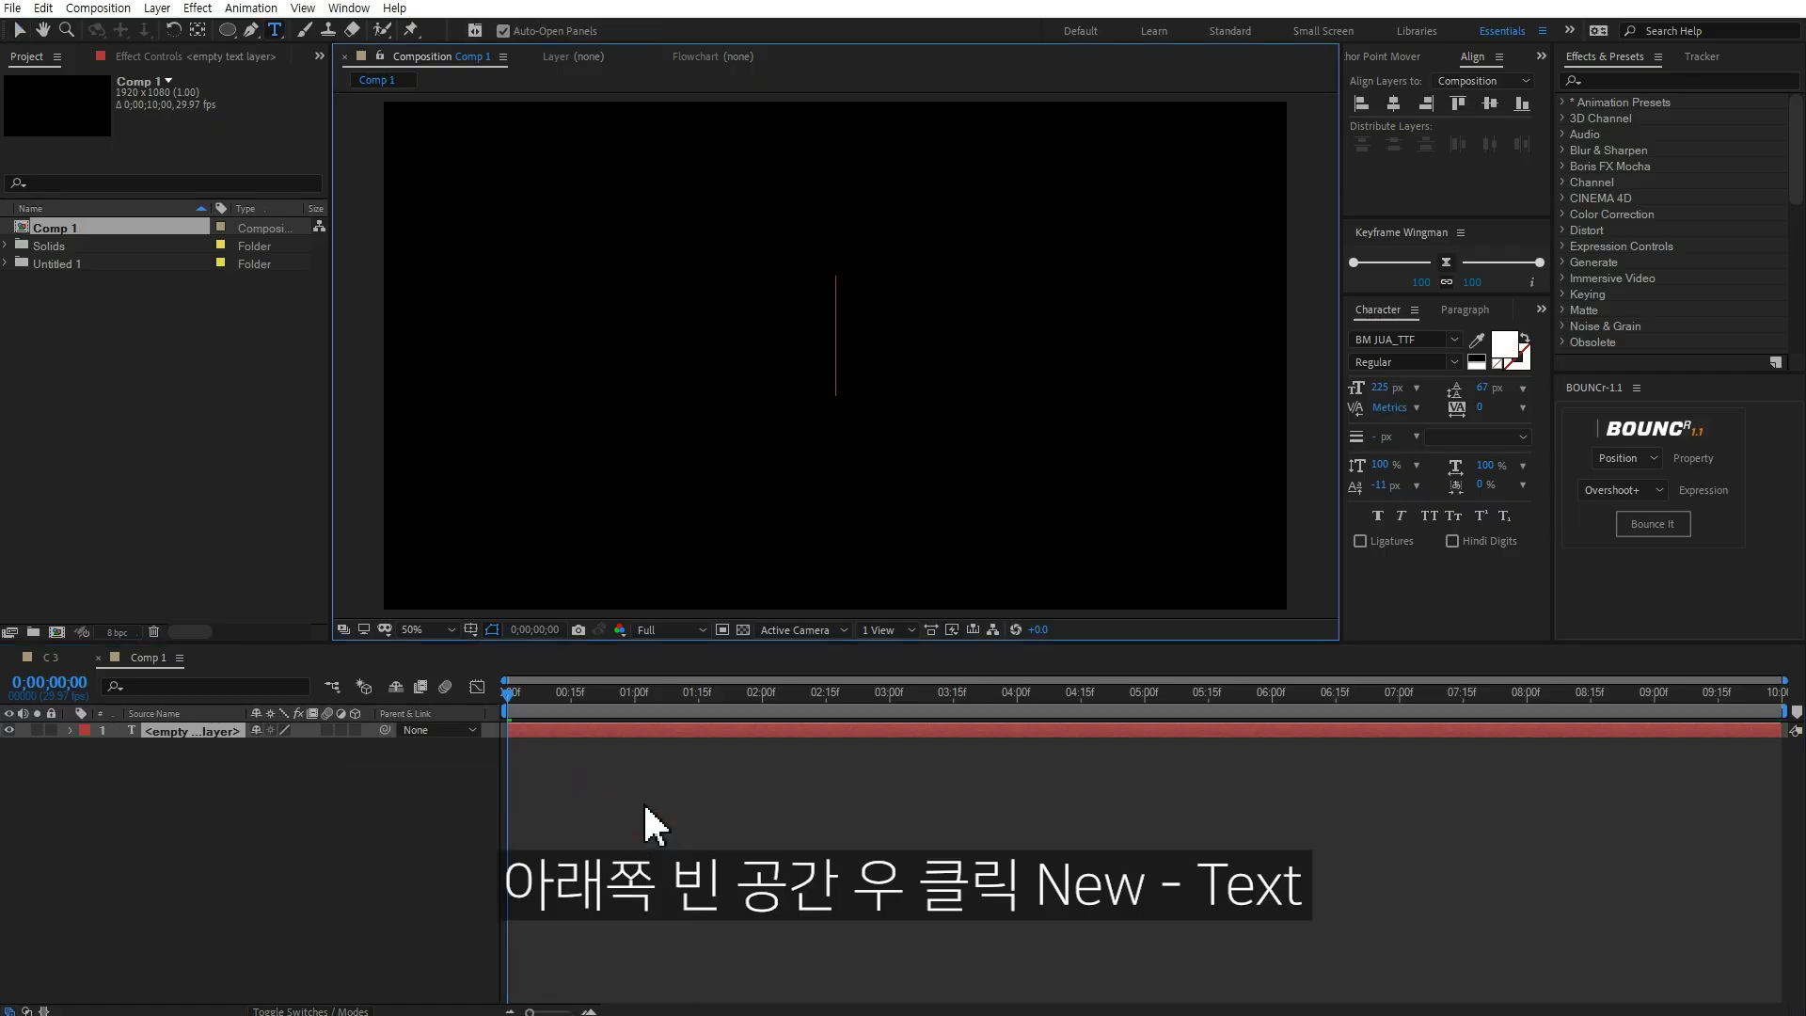
type("a")
key("BackSpace")
type("물")
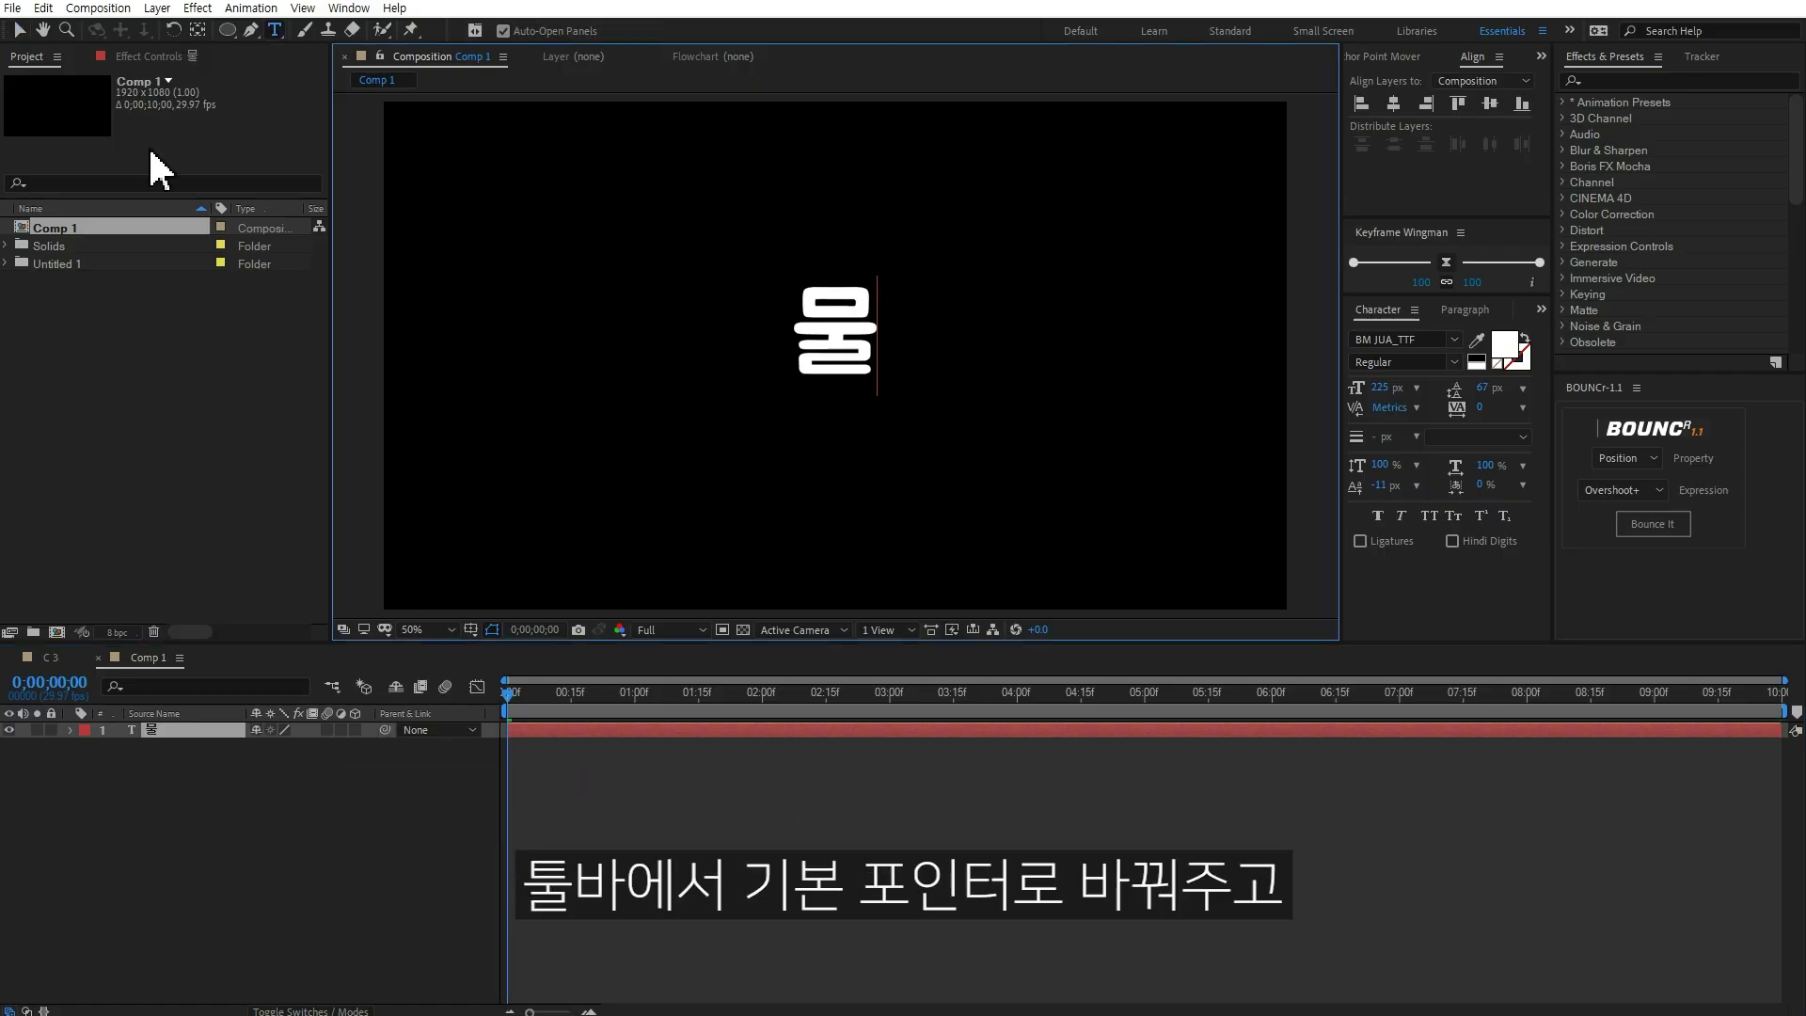
left_click(18, 30)
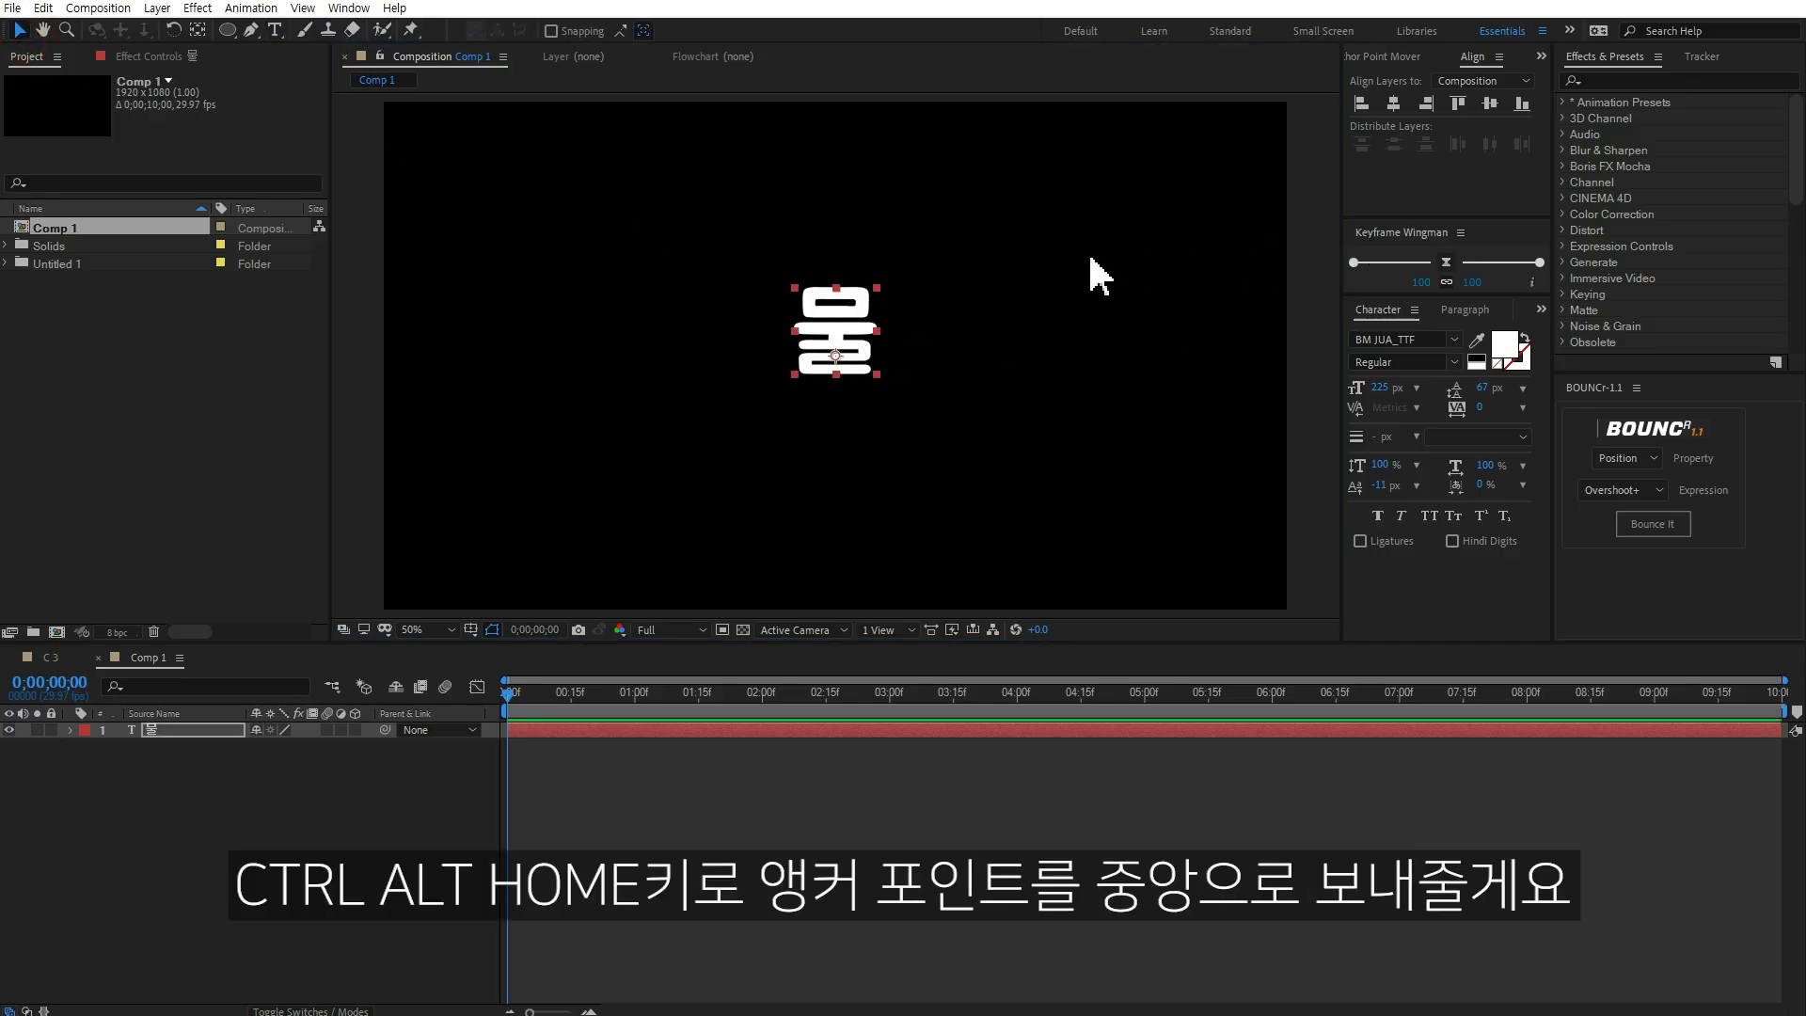
Step: Centre the 물 layer's anchor point and align the text to the frame's centre
key("ctrl+alt+Home")
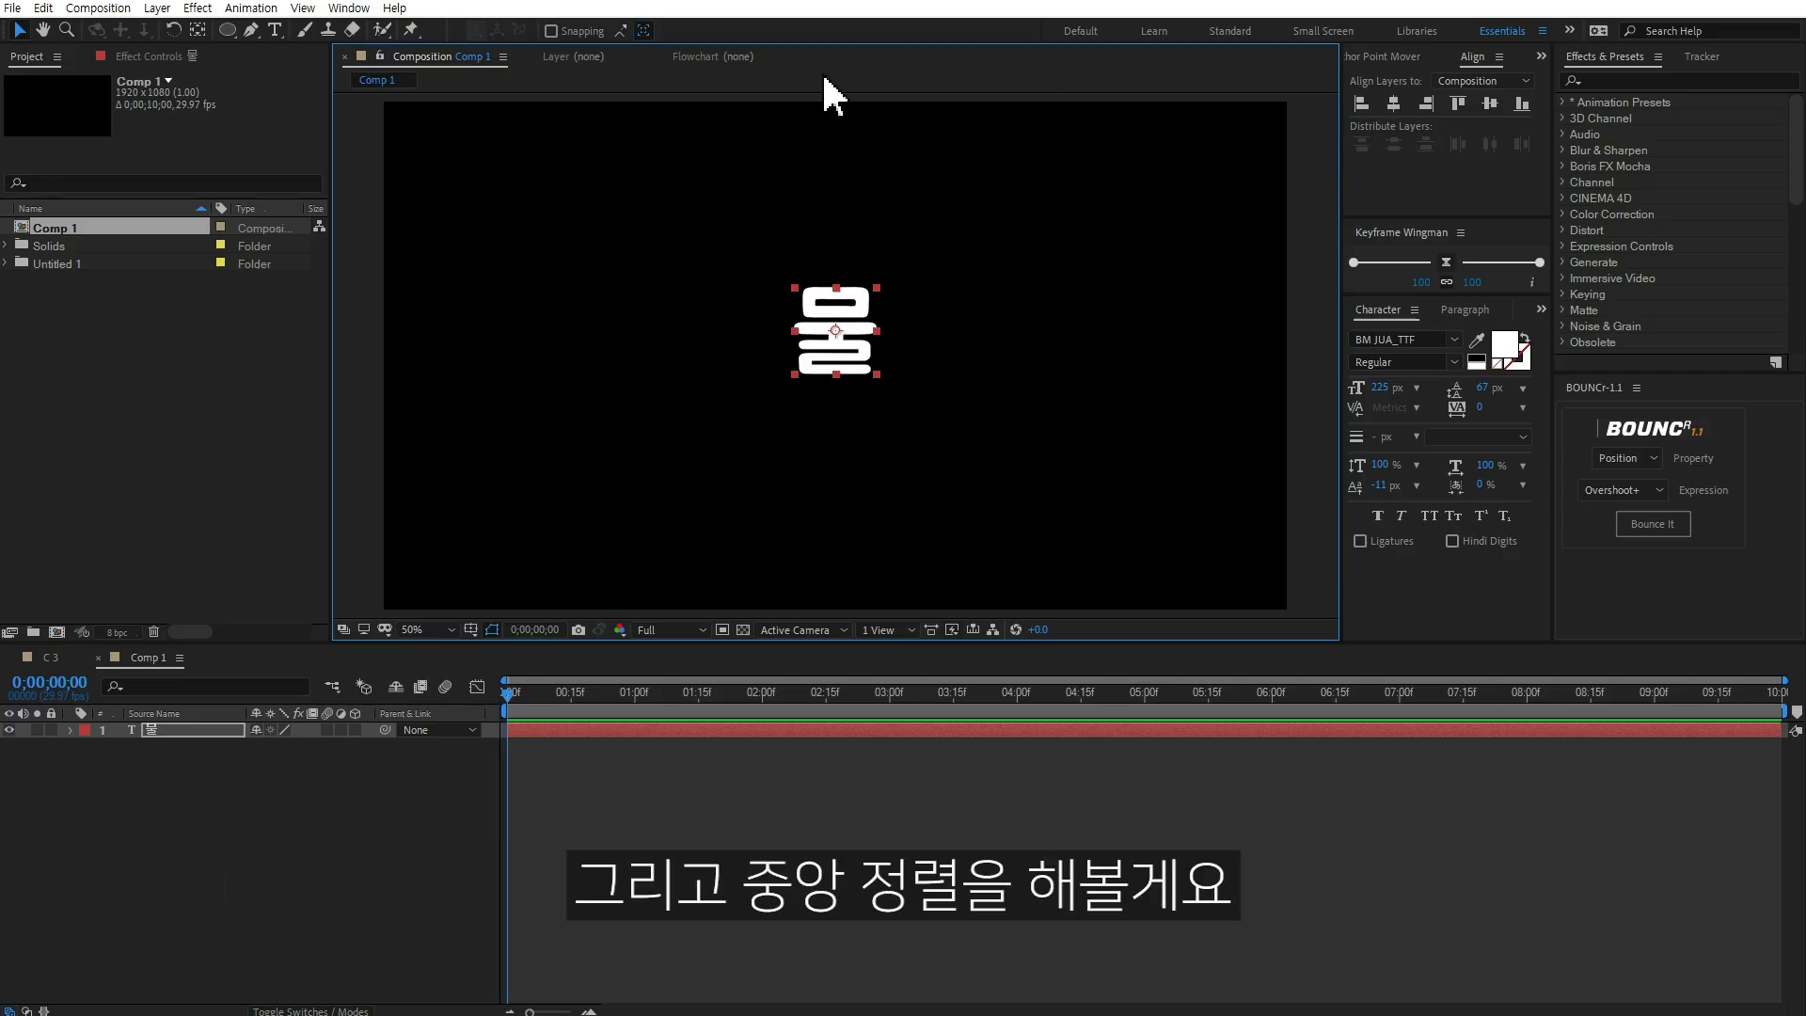
left_click(349, 8)
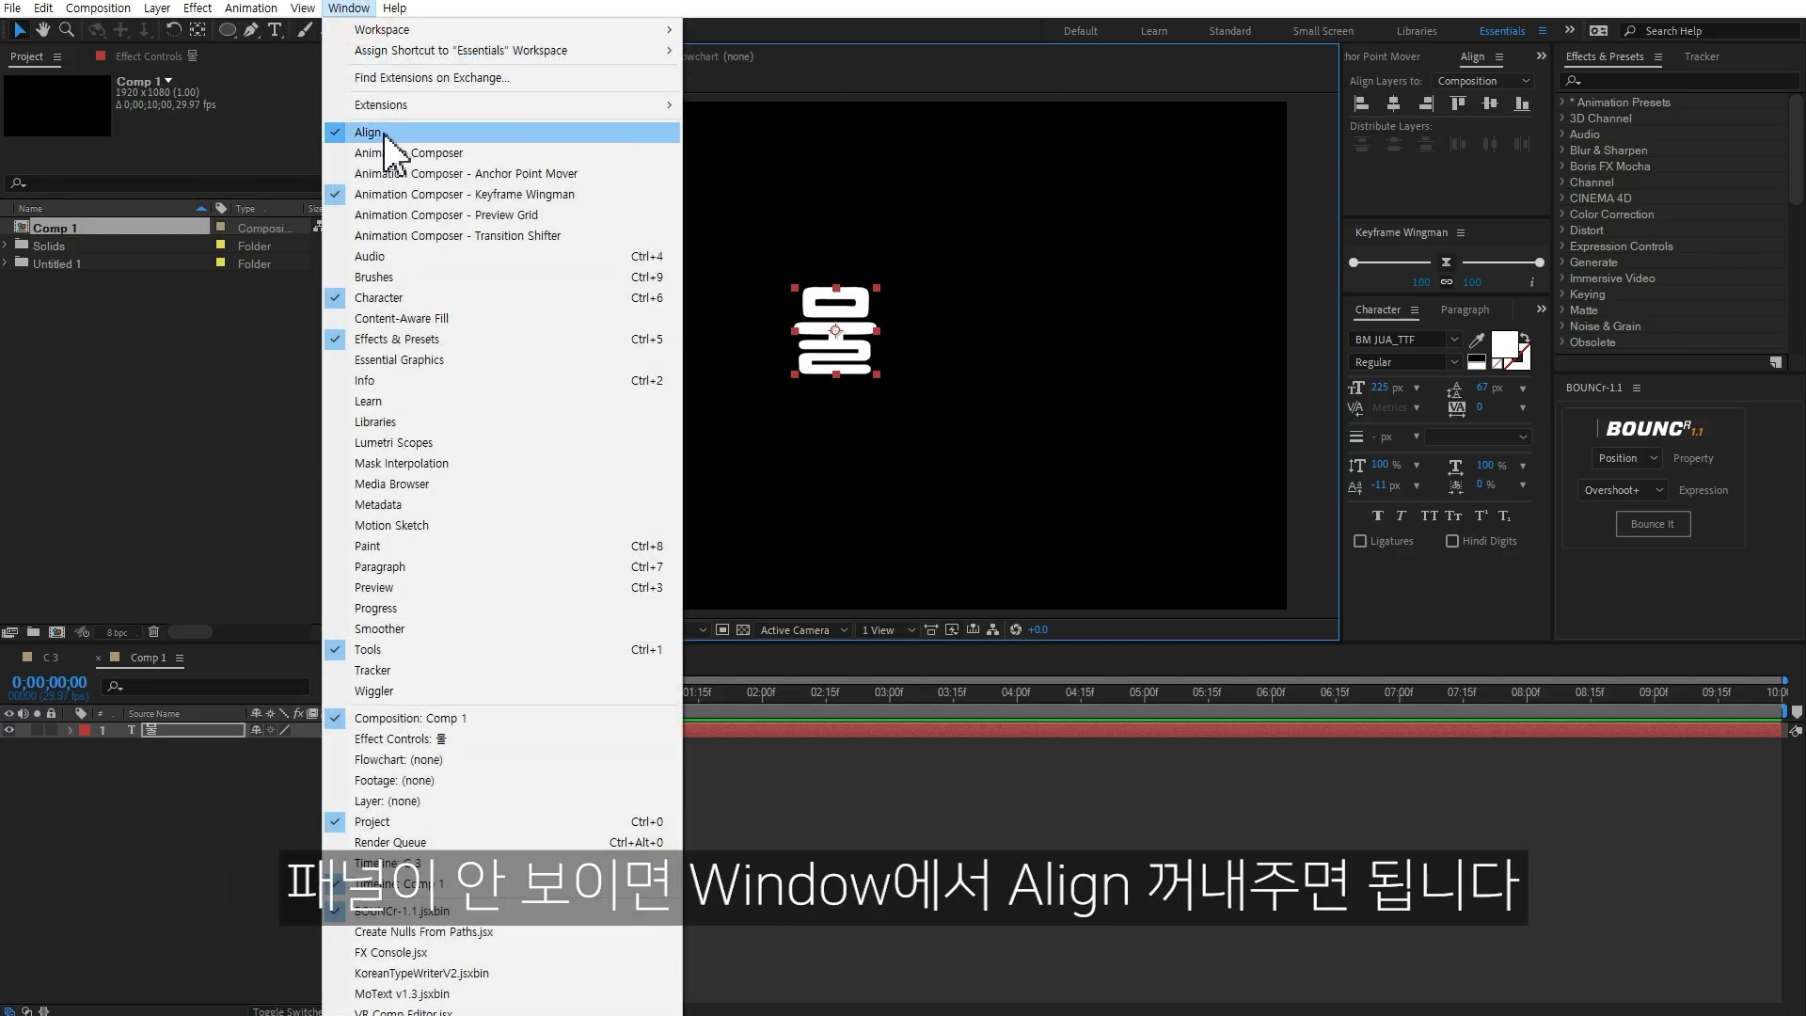
left_click(1408, 99)
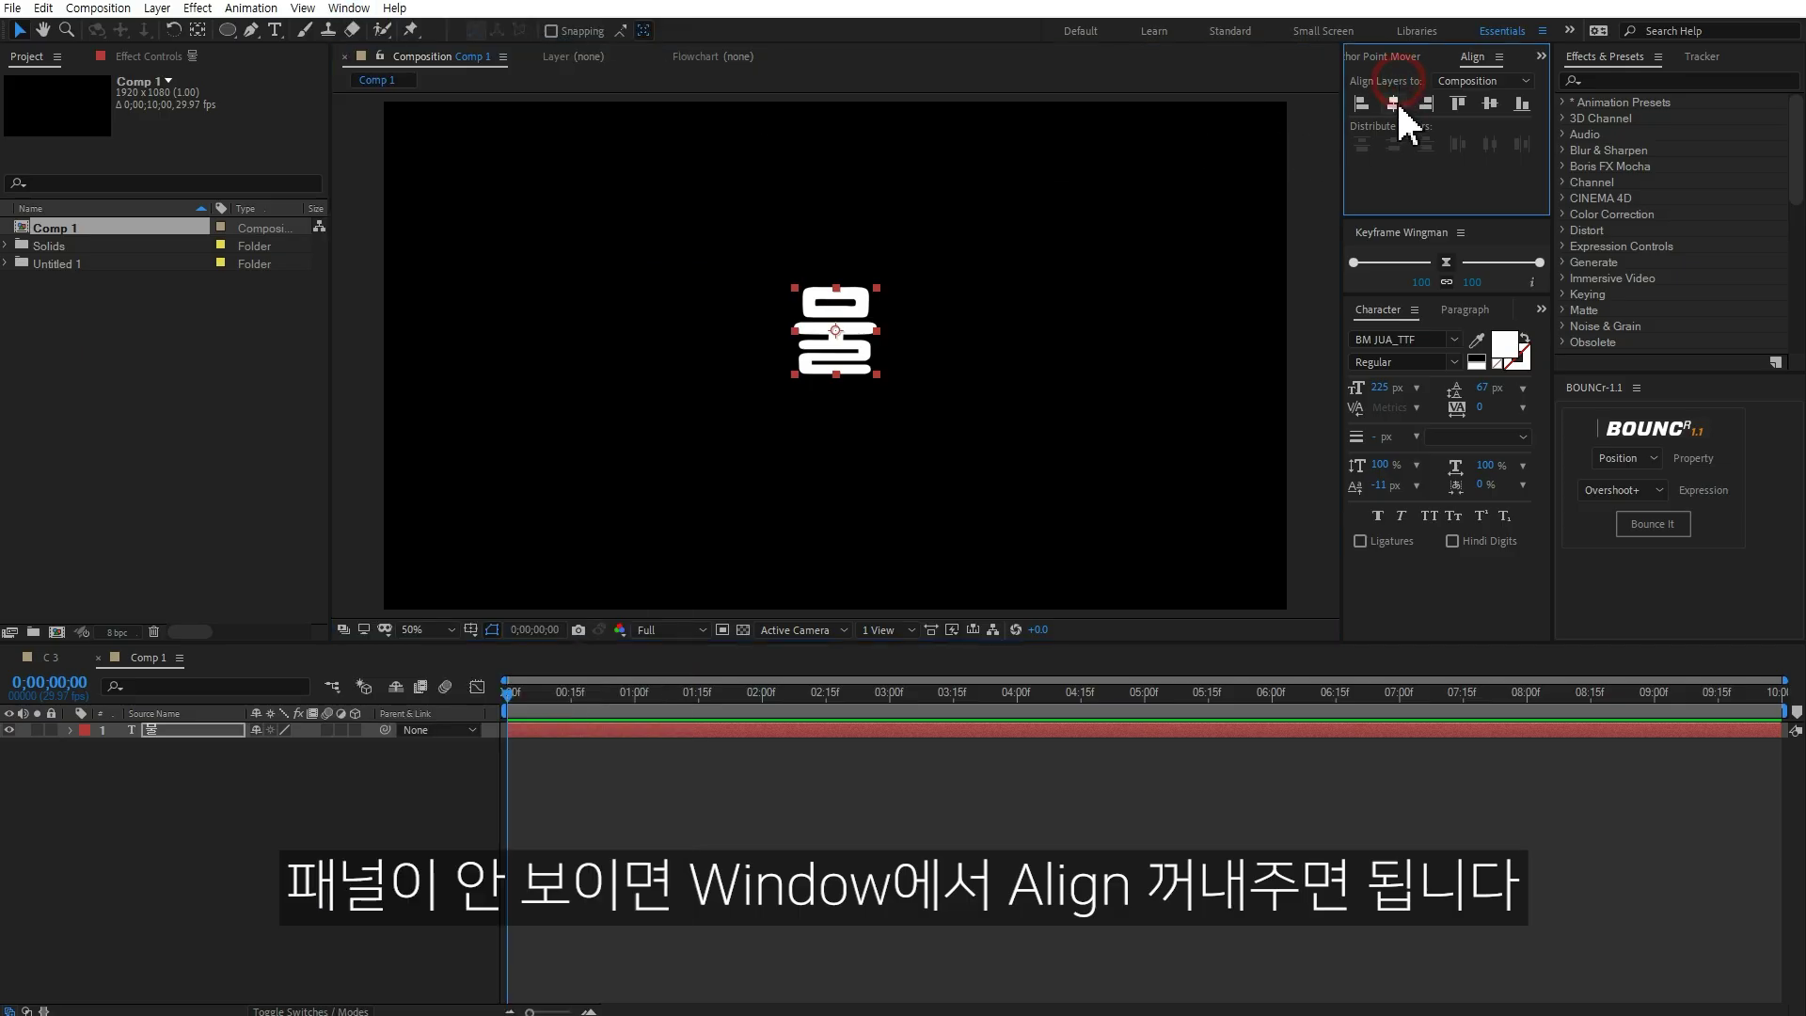
left_click(1490, 104)
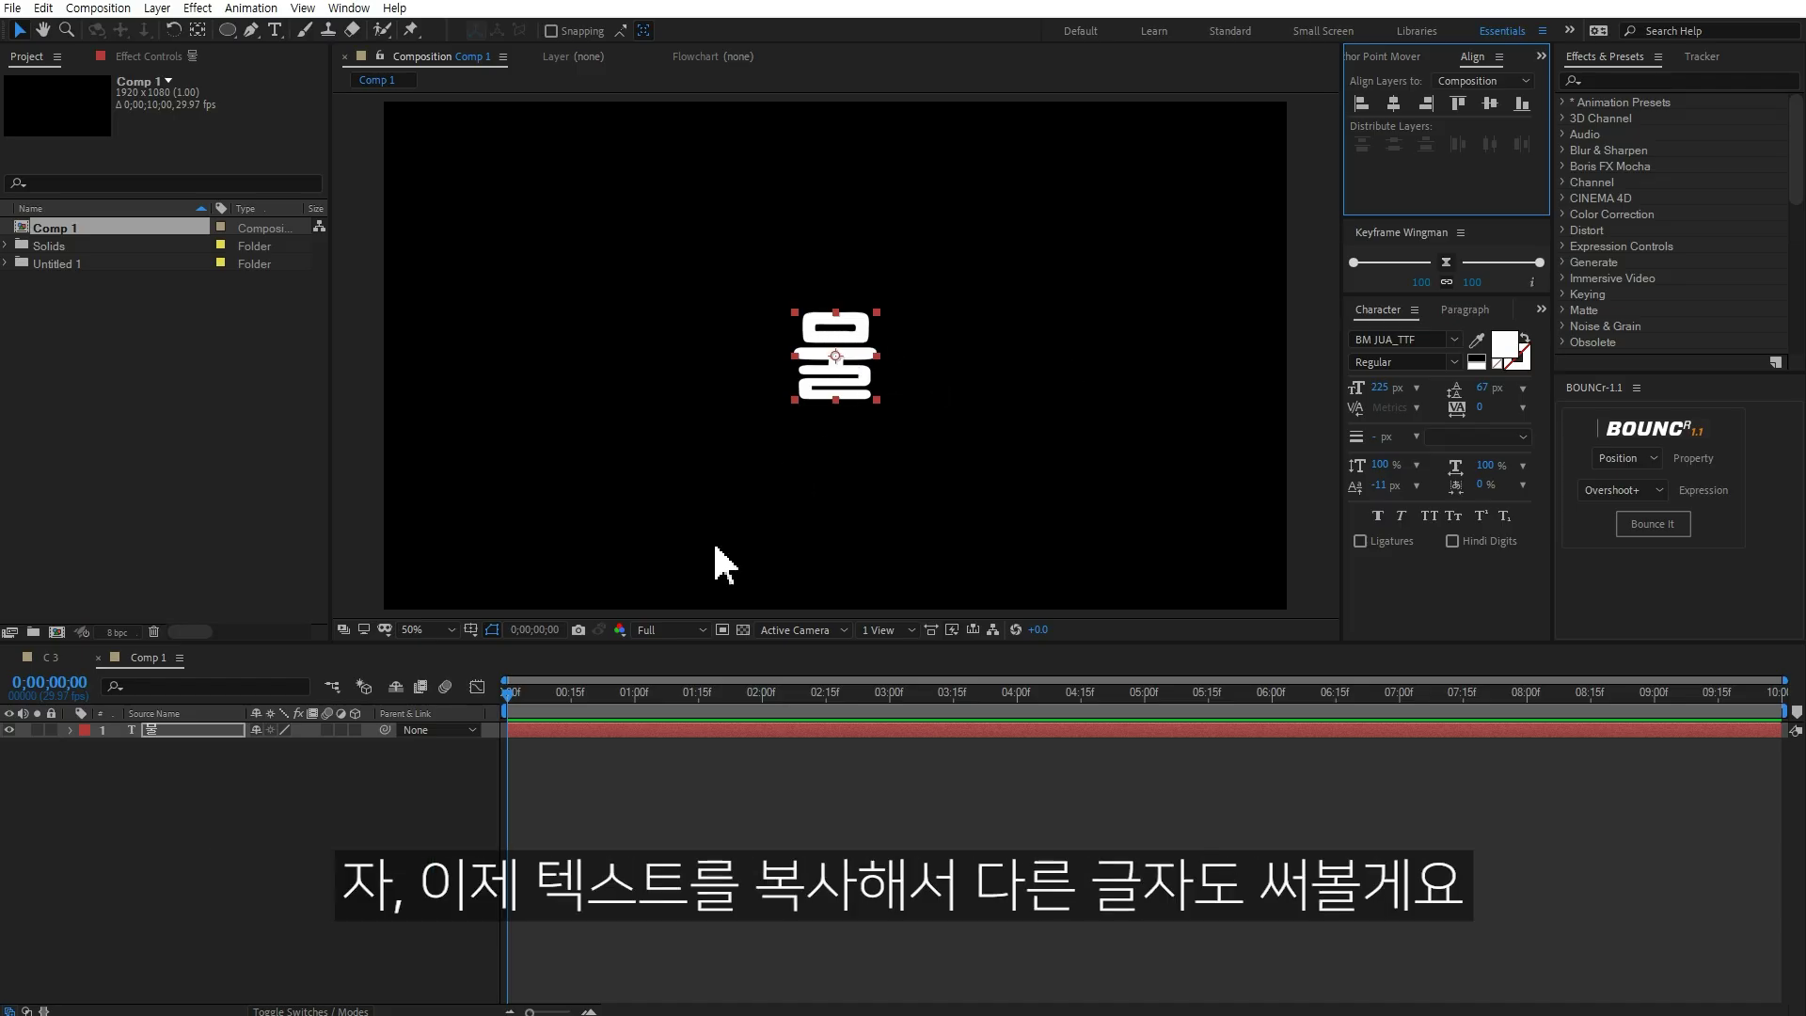
Step: Duplicate the 물 layer twice, retyping the copies as '방' and '울'
left_click(223, 733)
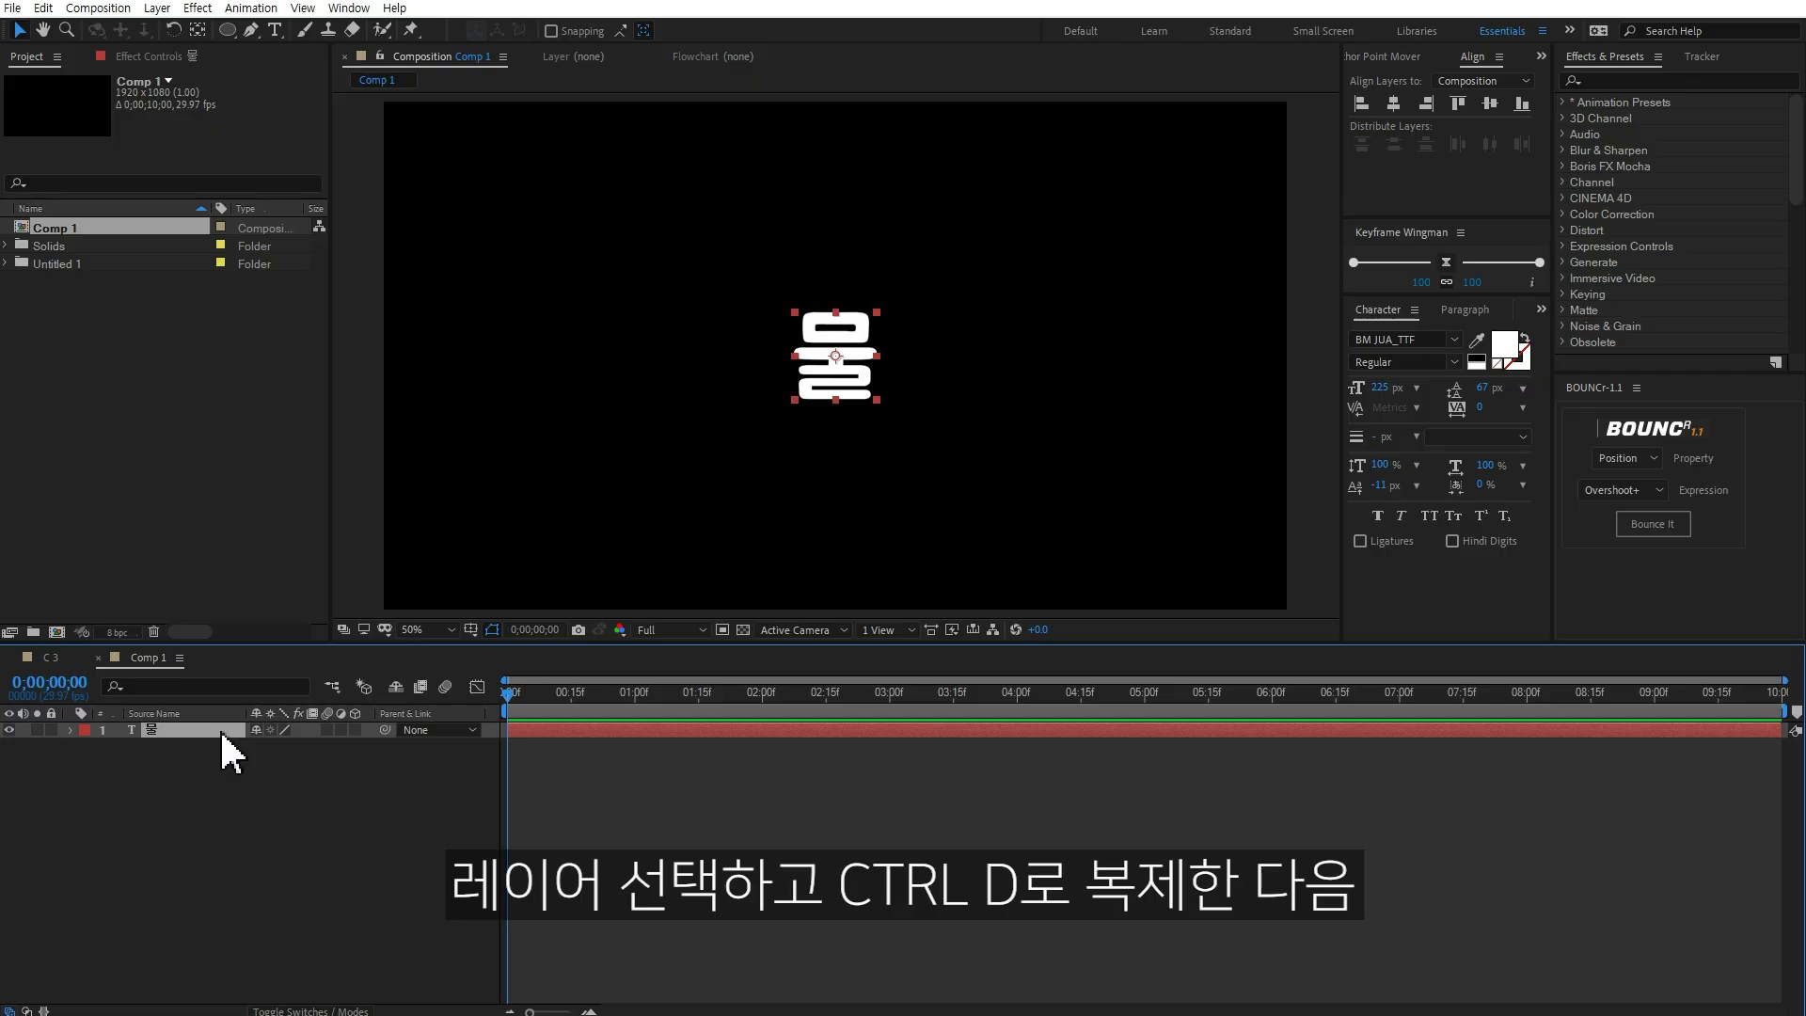
key("ctrl+d")
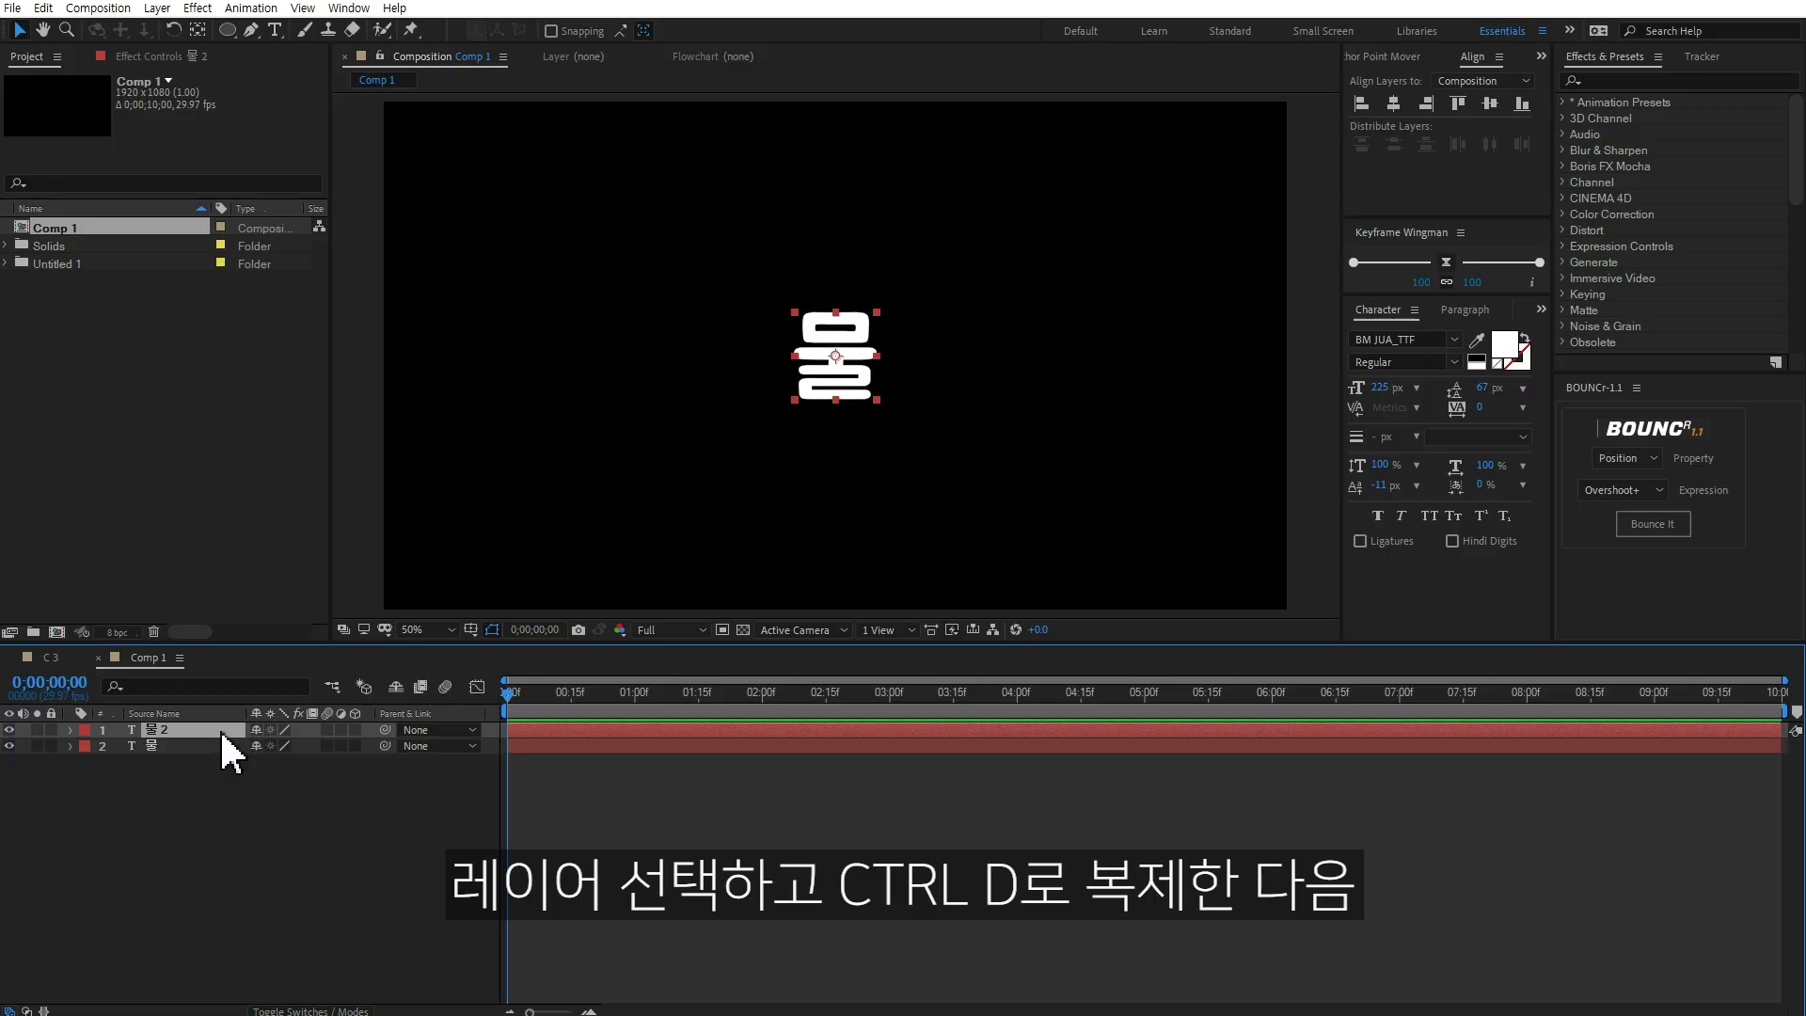
double_click(228, 729)
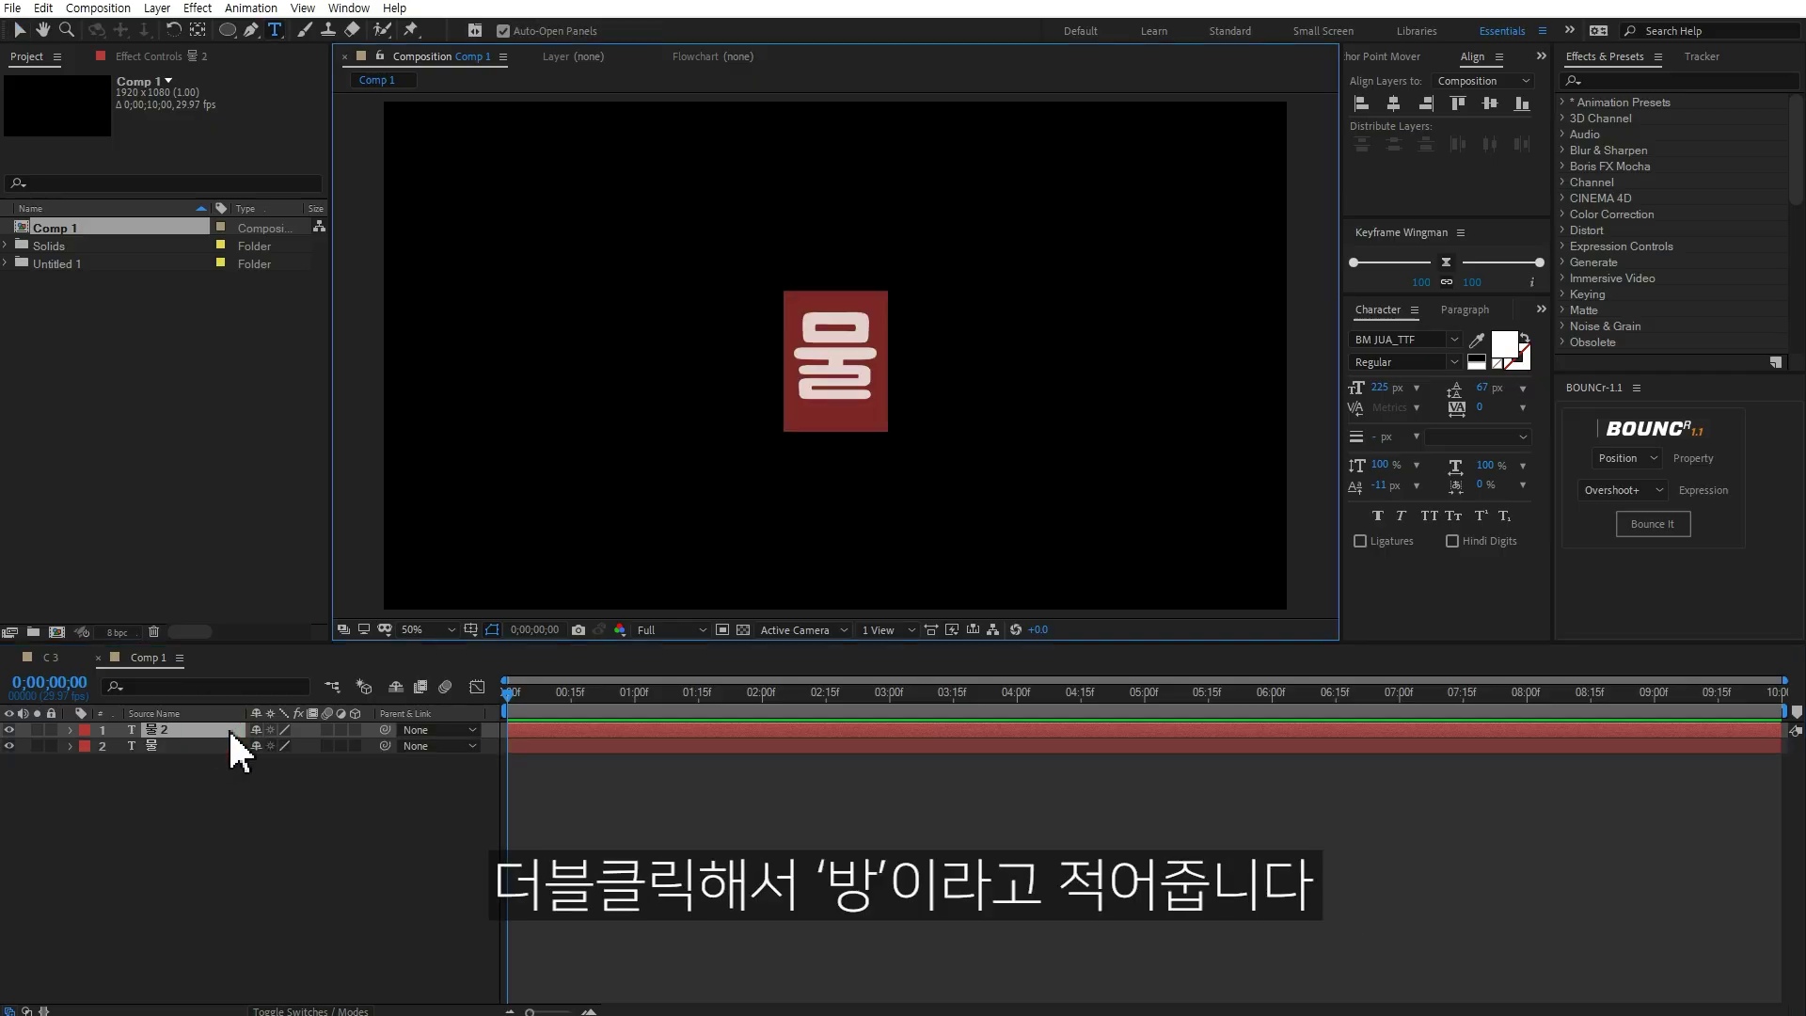
type("방")
left_click(206, 779)
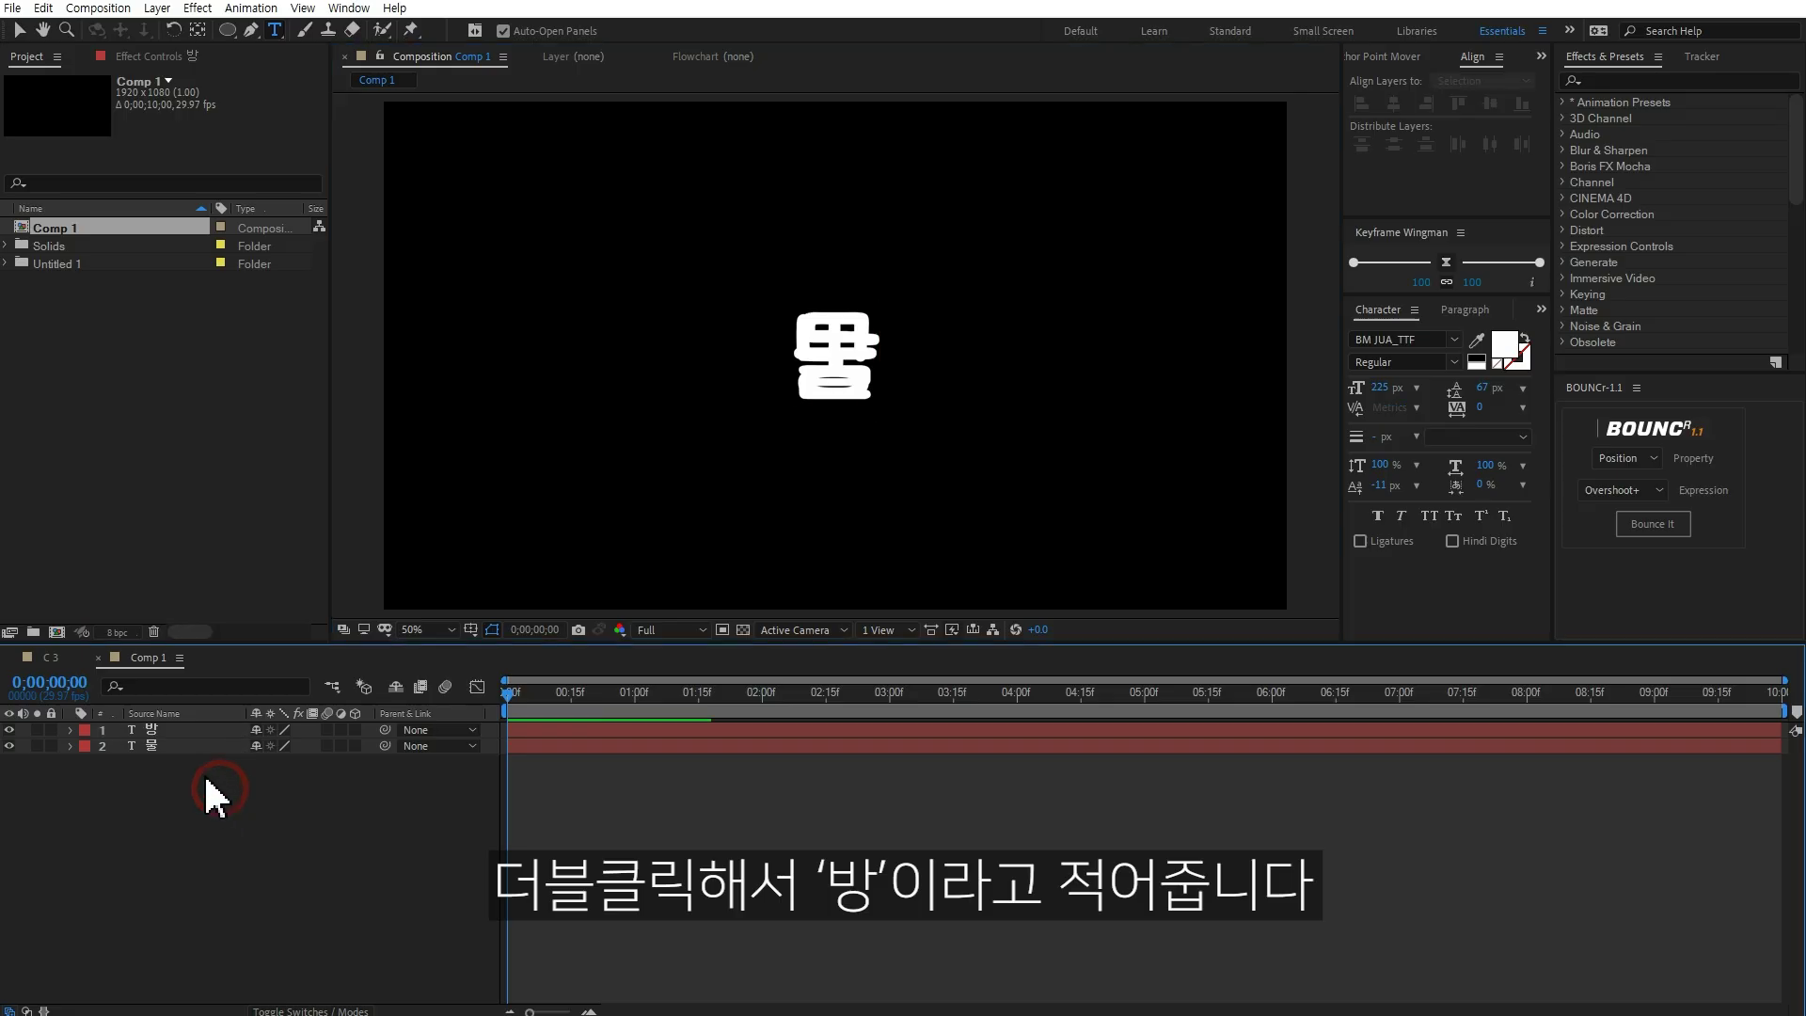
left_click(161, 730)
key("ctrl+d")
double_click(174, 733)
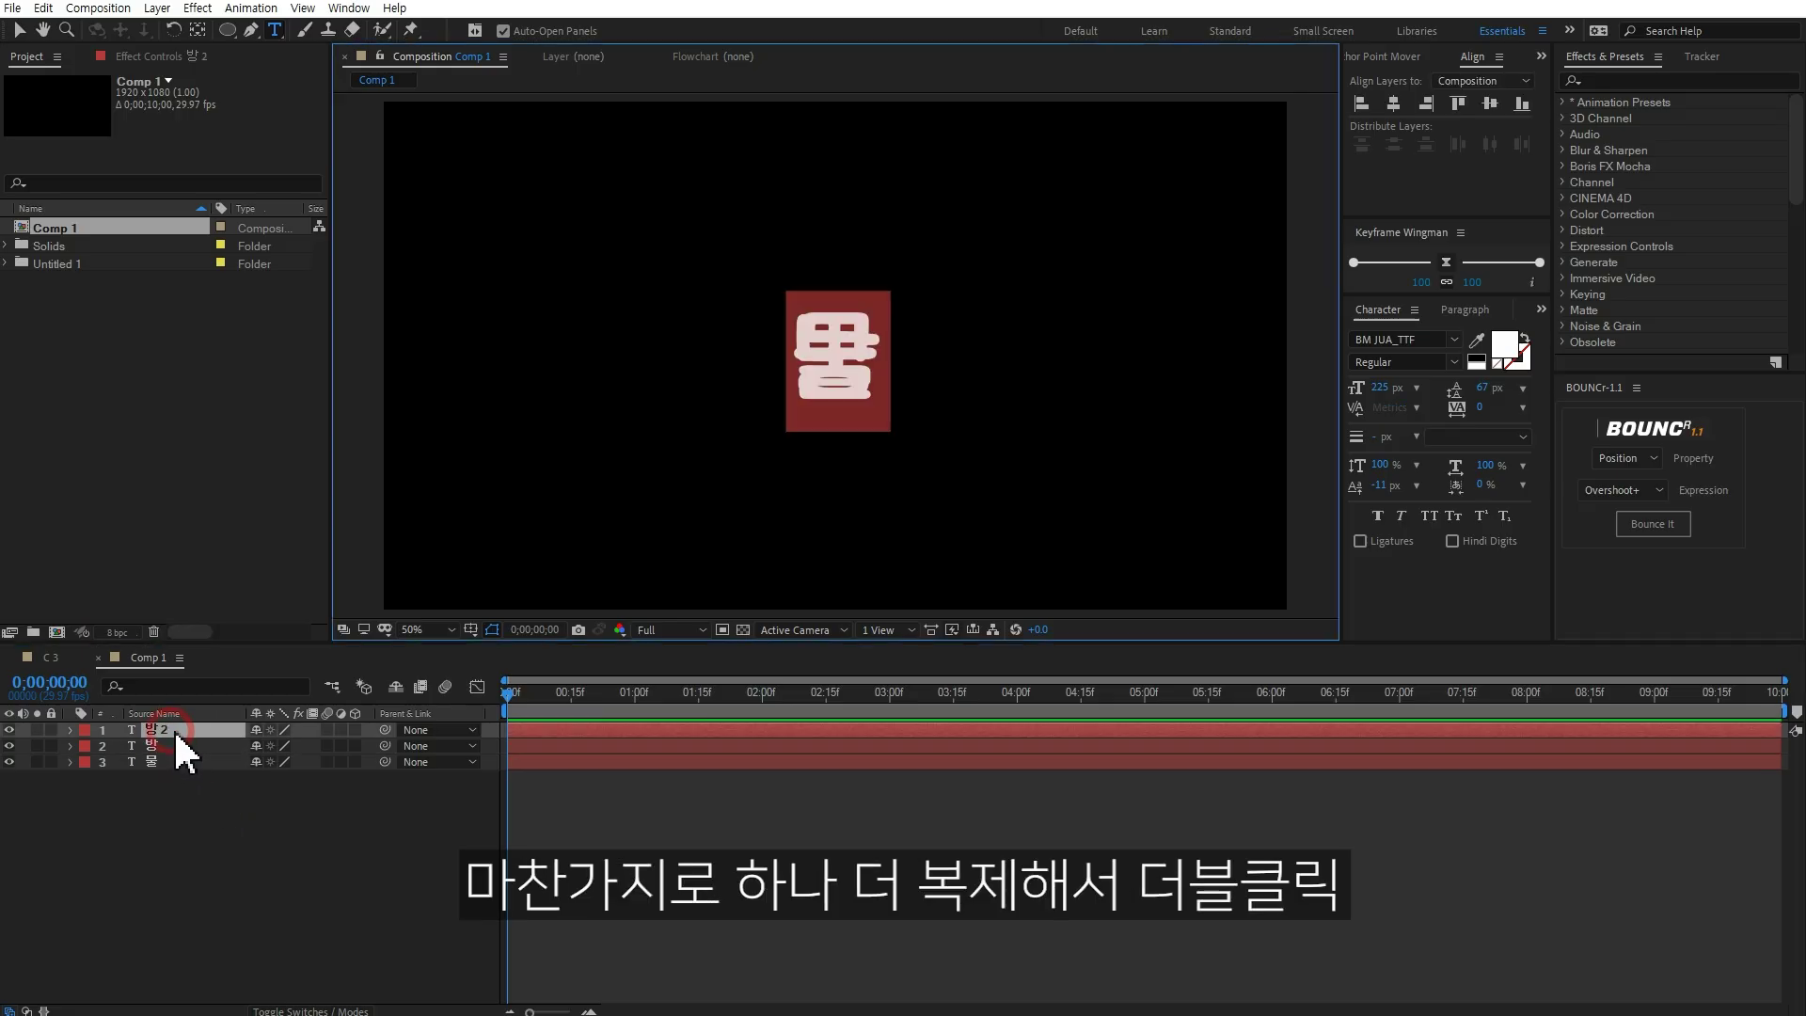
type("울")
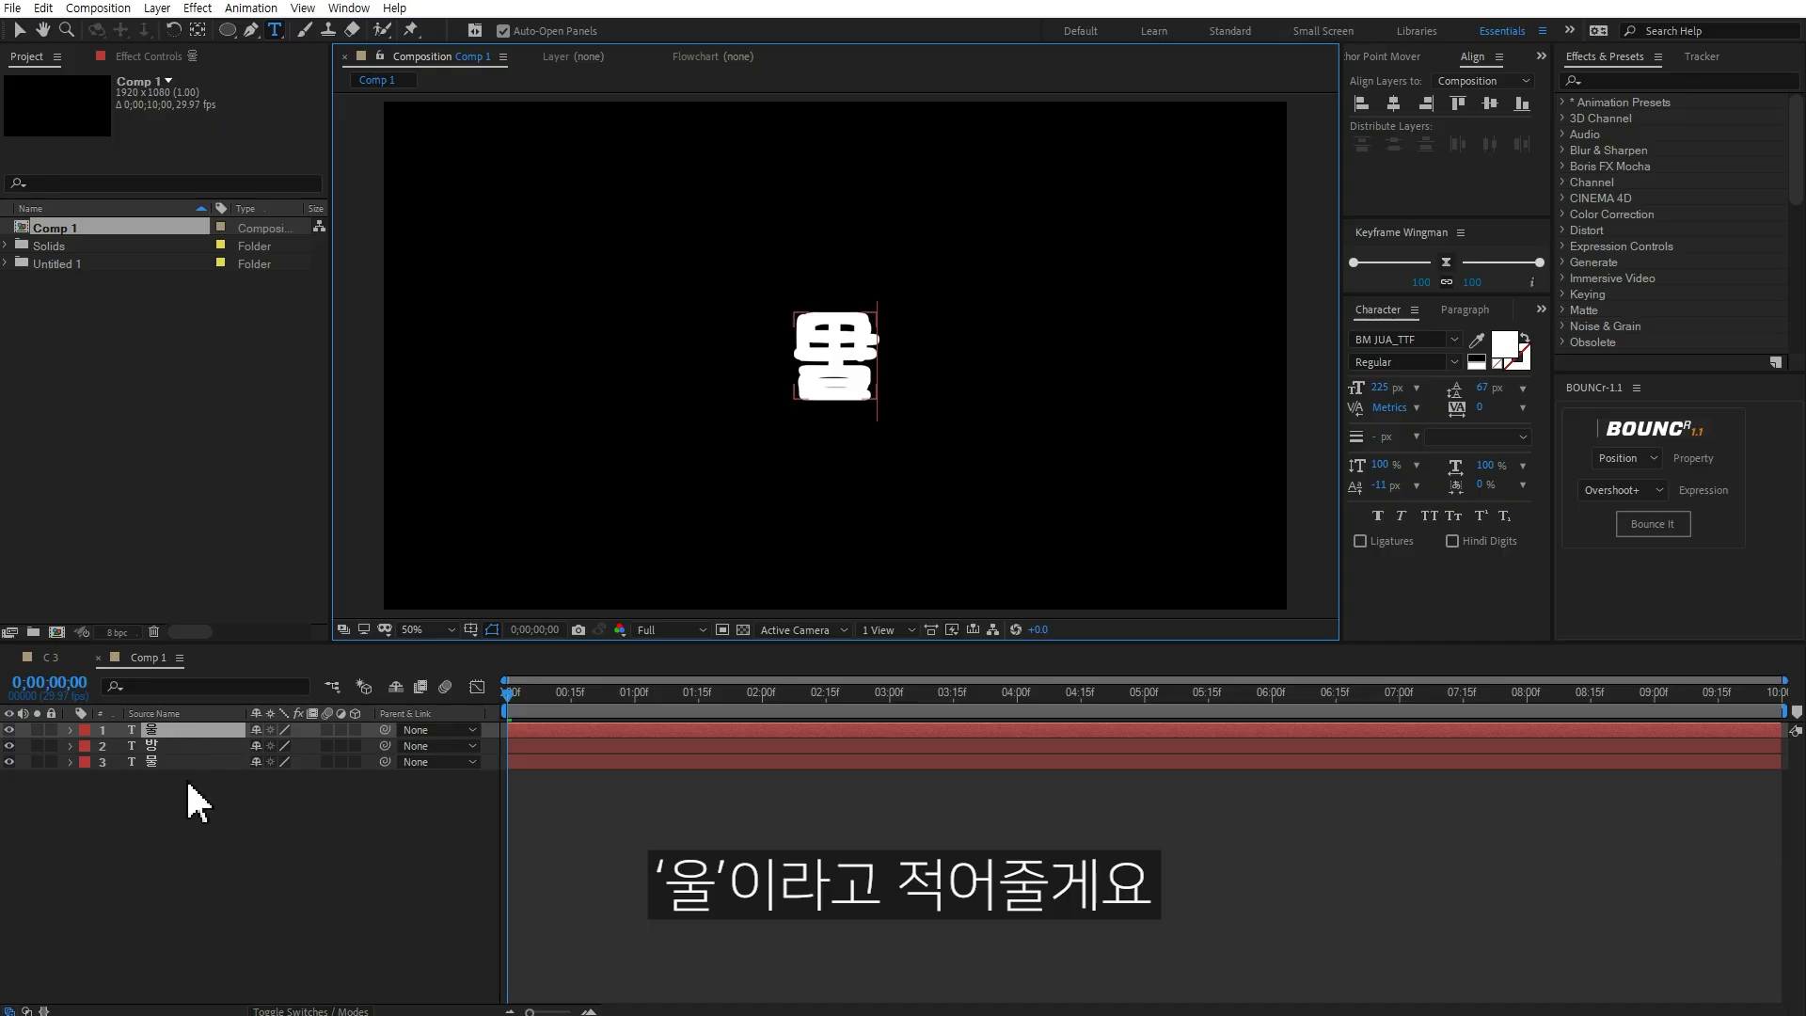
left_click(218, 863)
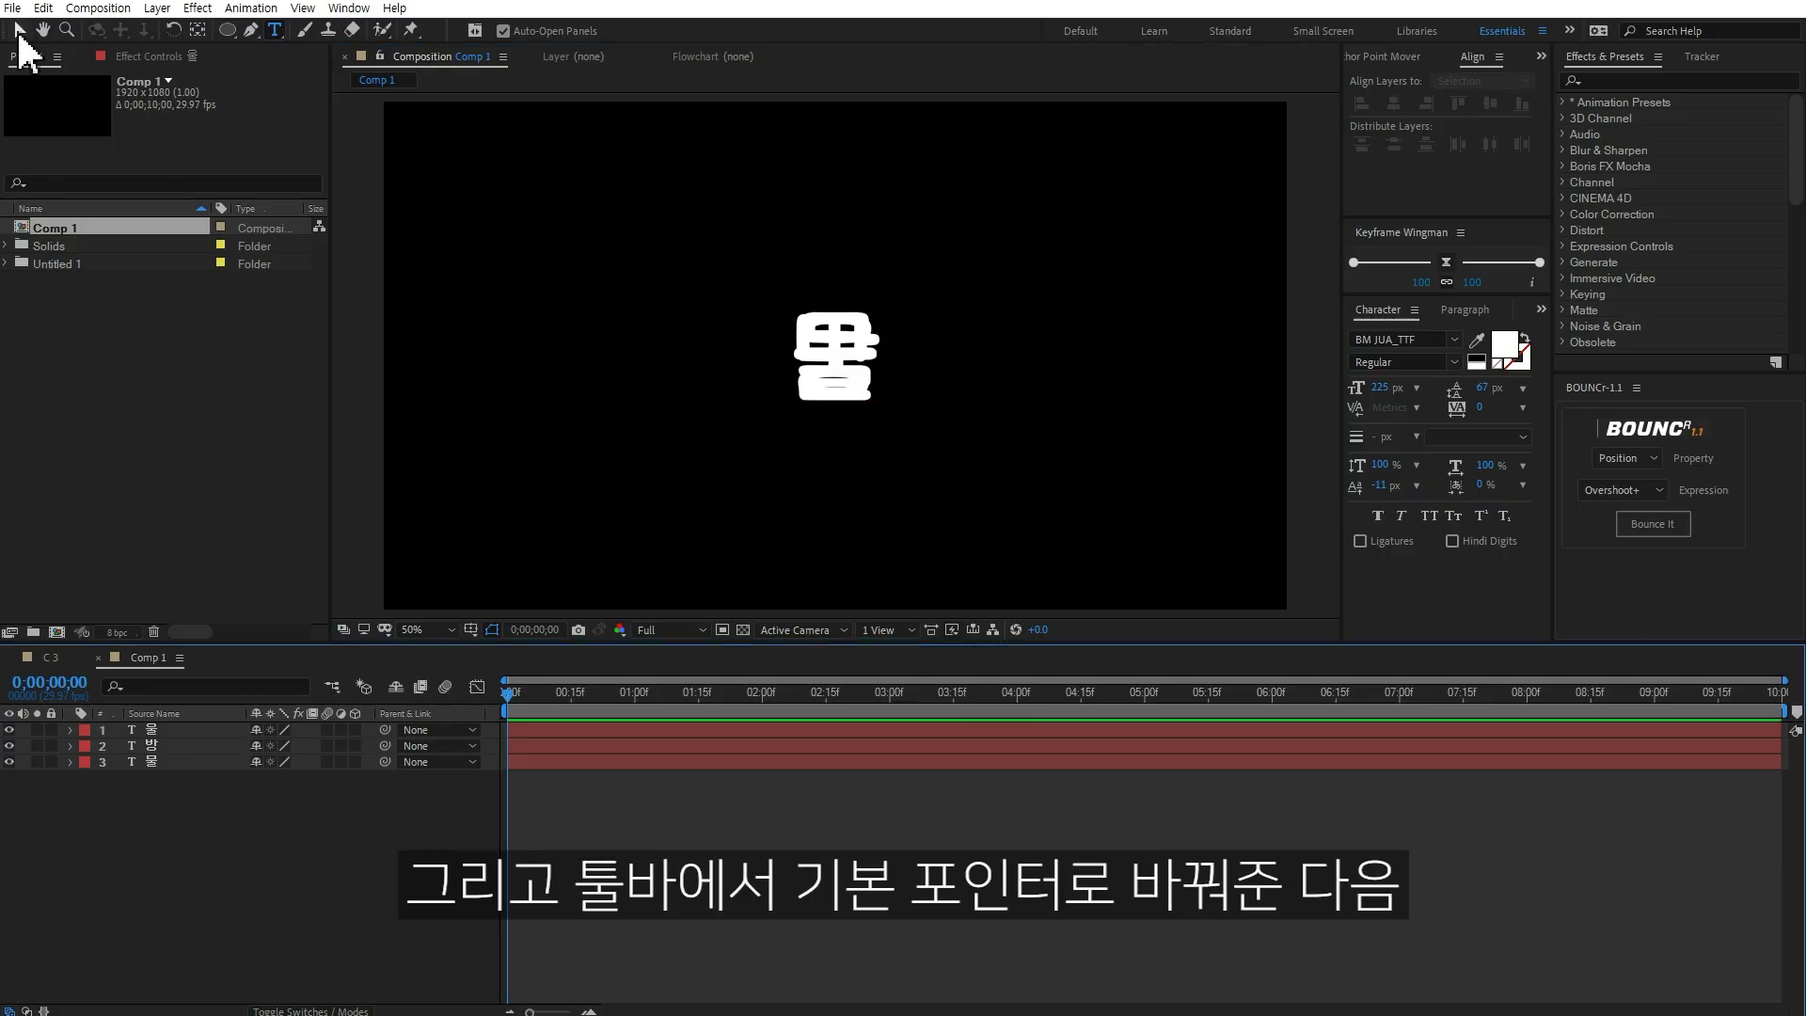
Step: Move 물 left and 울 right of 방 so they spell 물방울
left_click(19, 31)
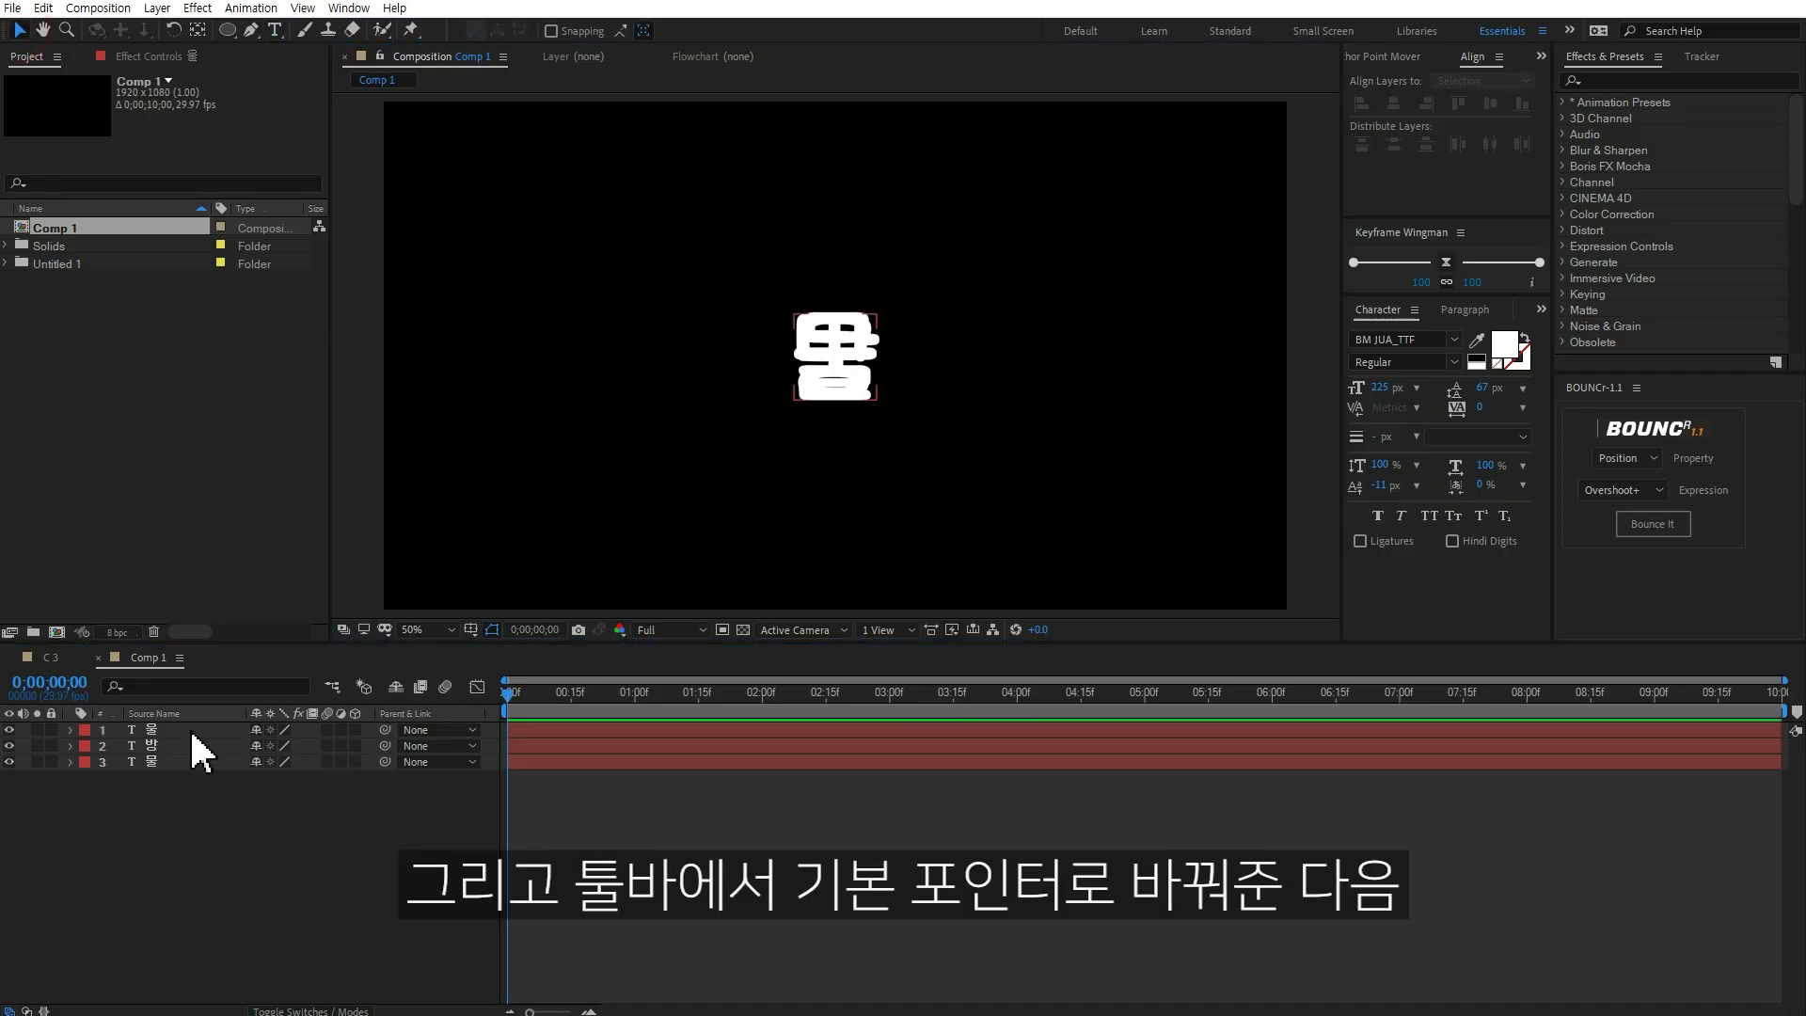
left_click(169, 763)
left_click_drag(844, 390, 758, 390)
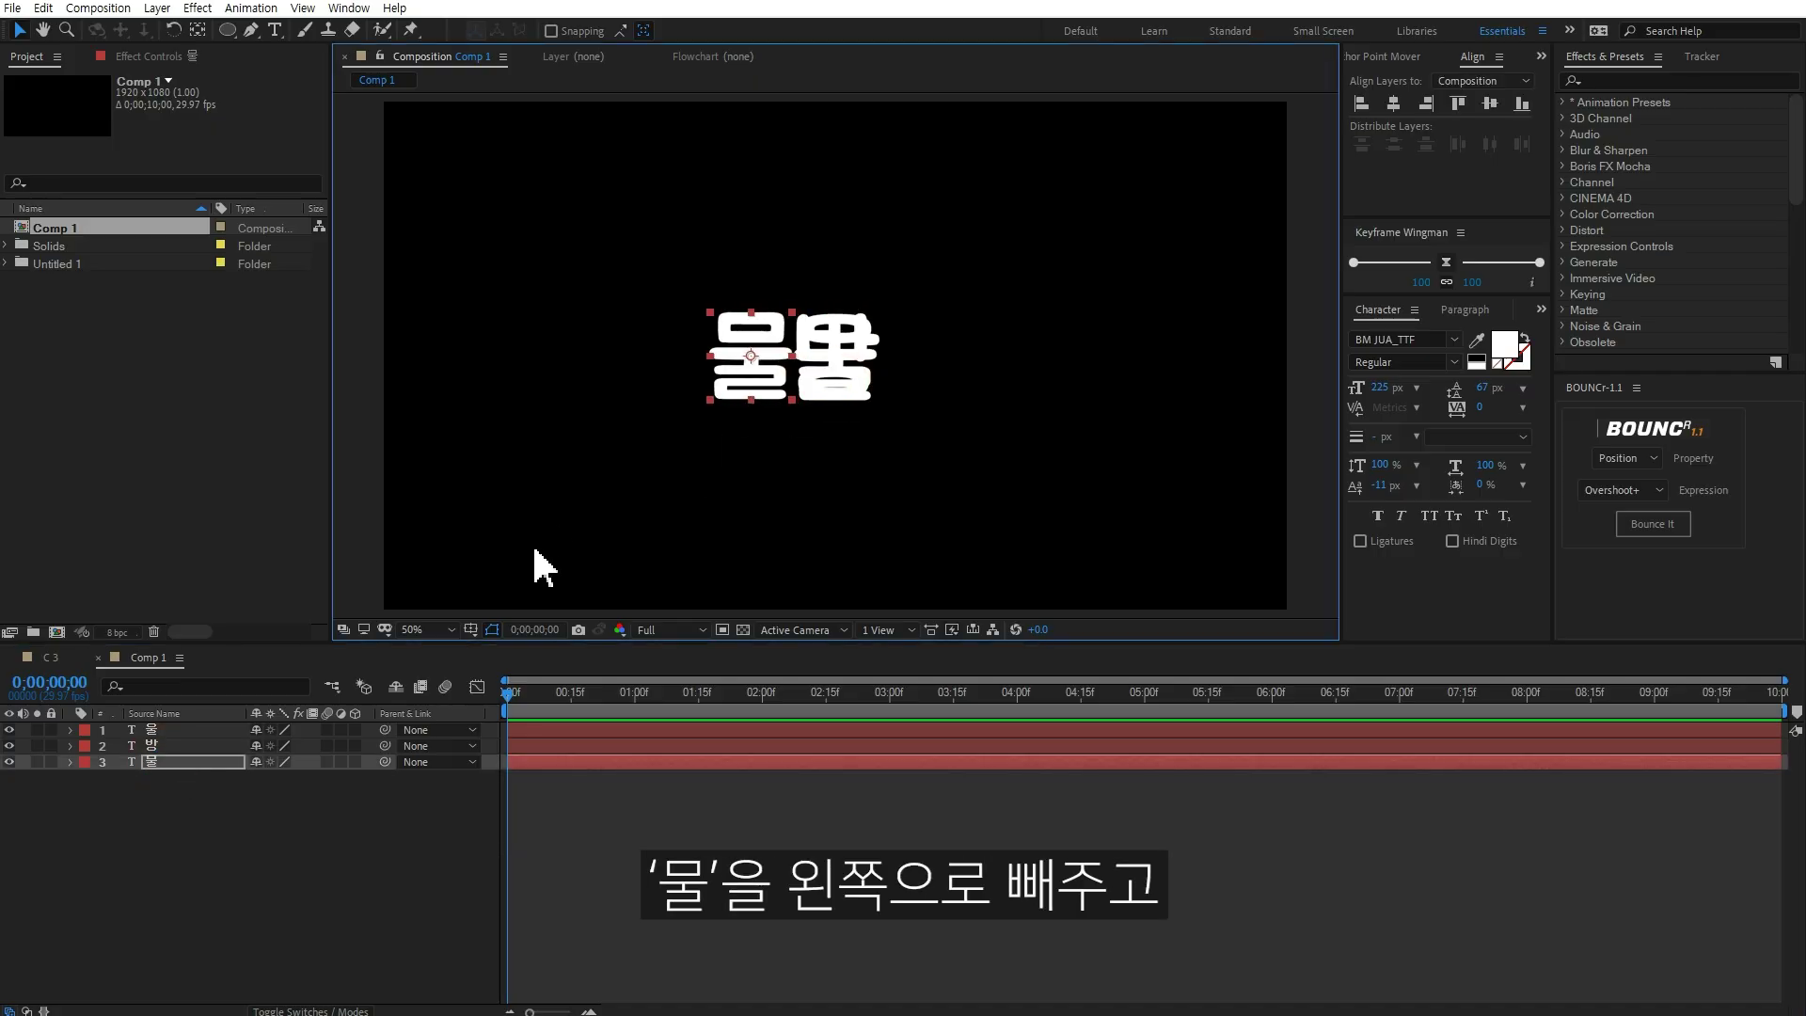
left_click(172, 729)
left_click_drag(866, 388, 939, 368)
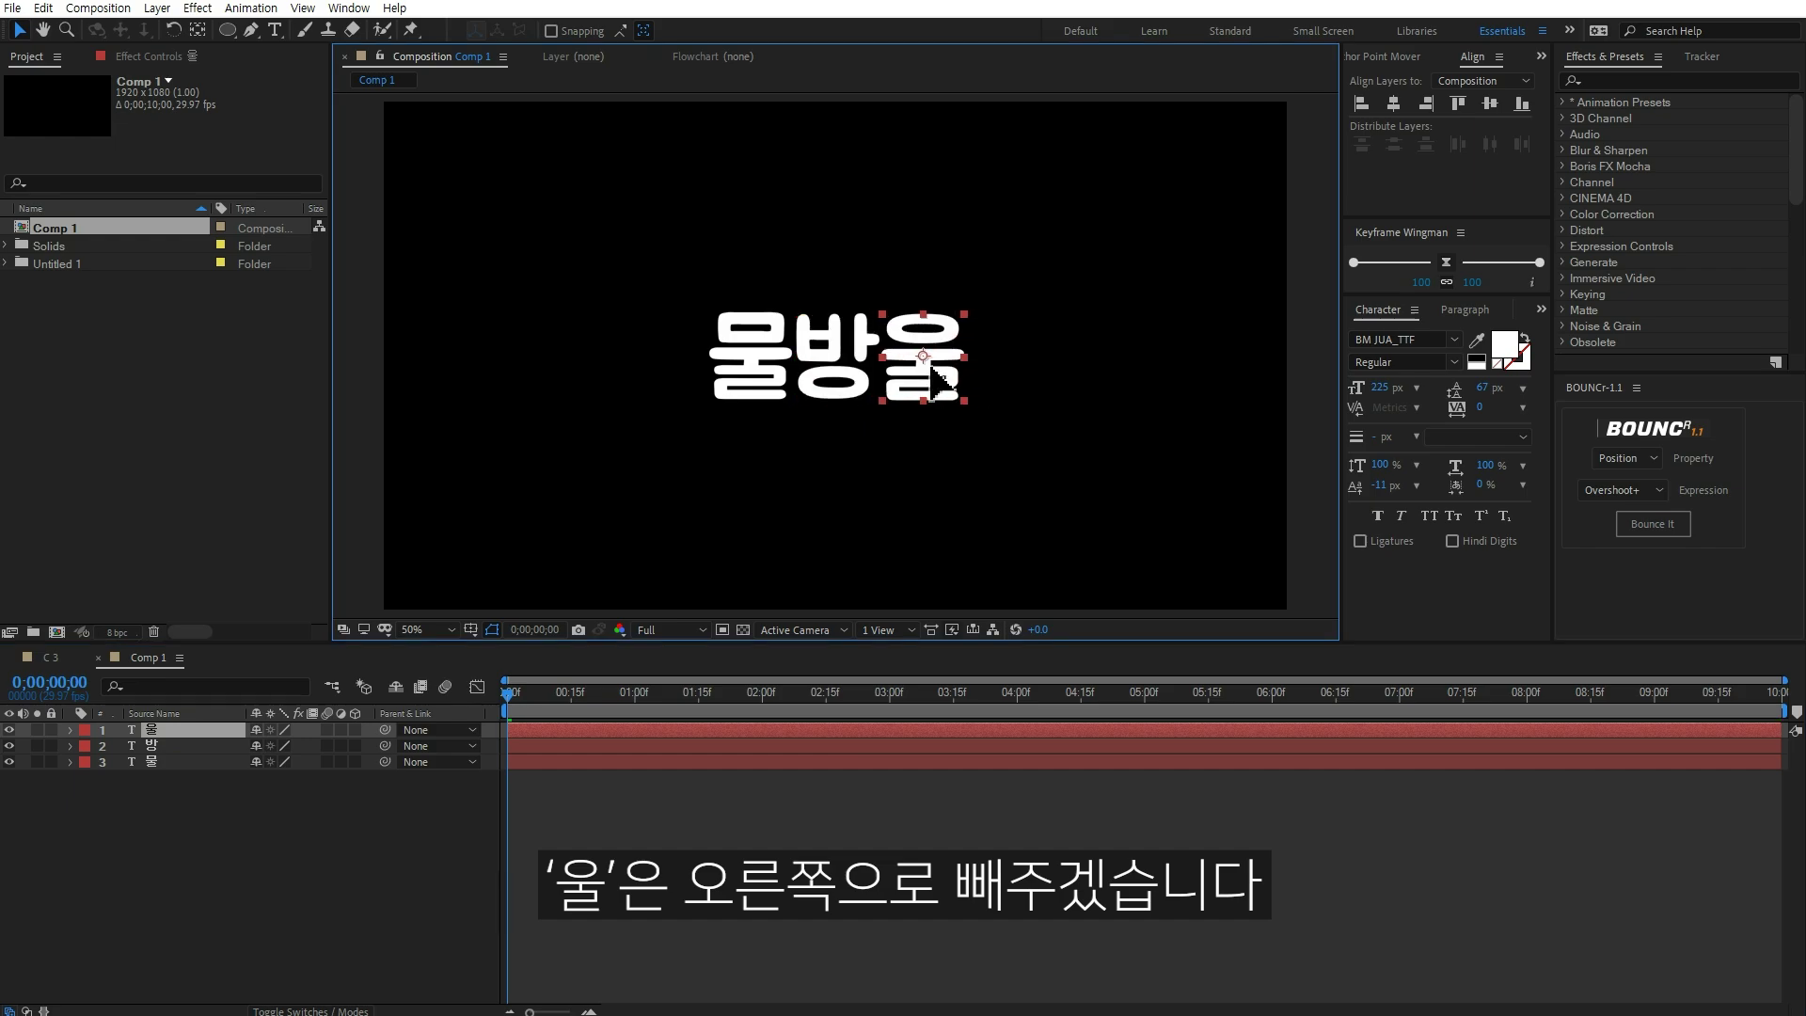
left_click_drag(941, 376, 933, 377)
left_click(743, 378)
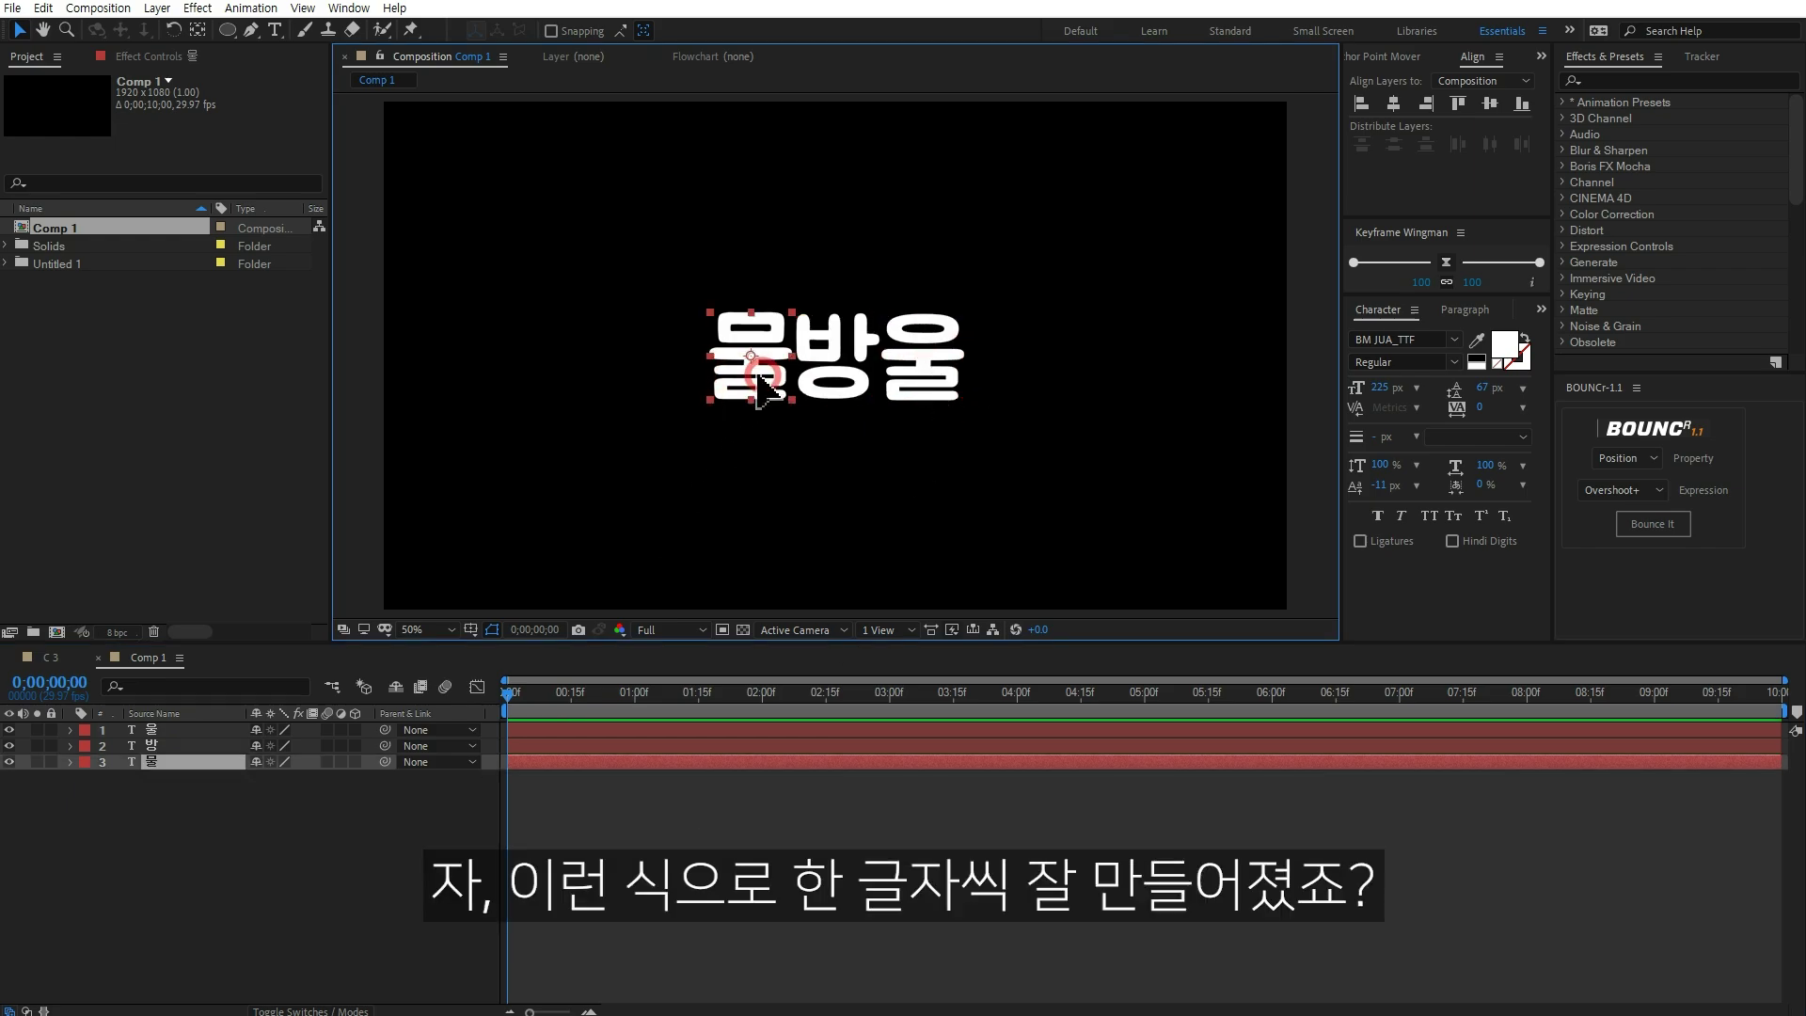
left_click(421, 910)
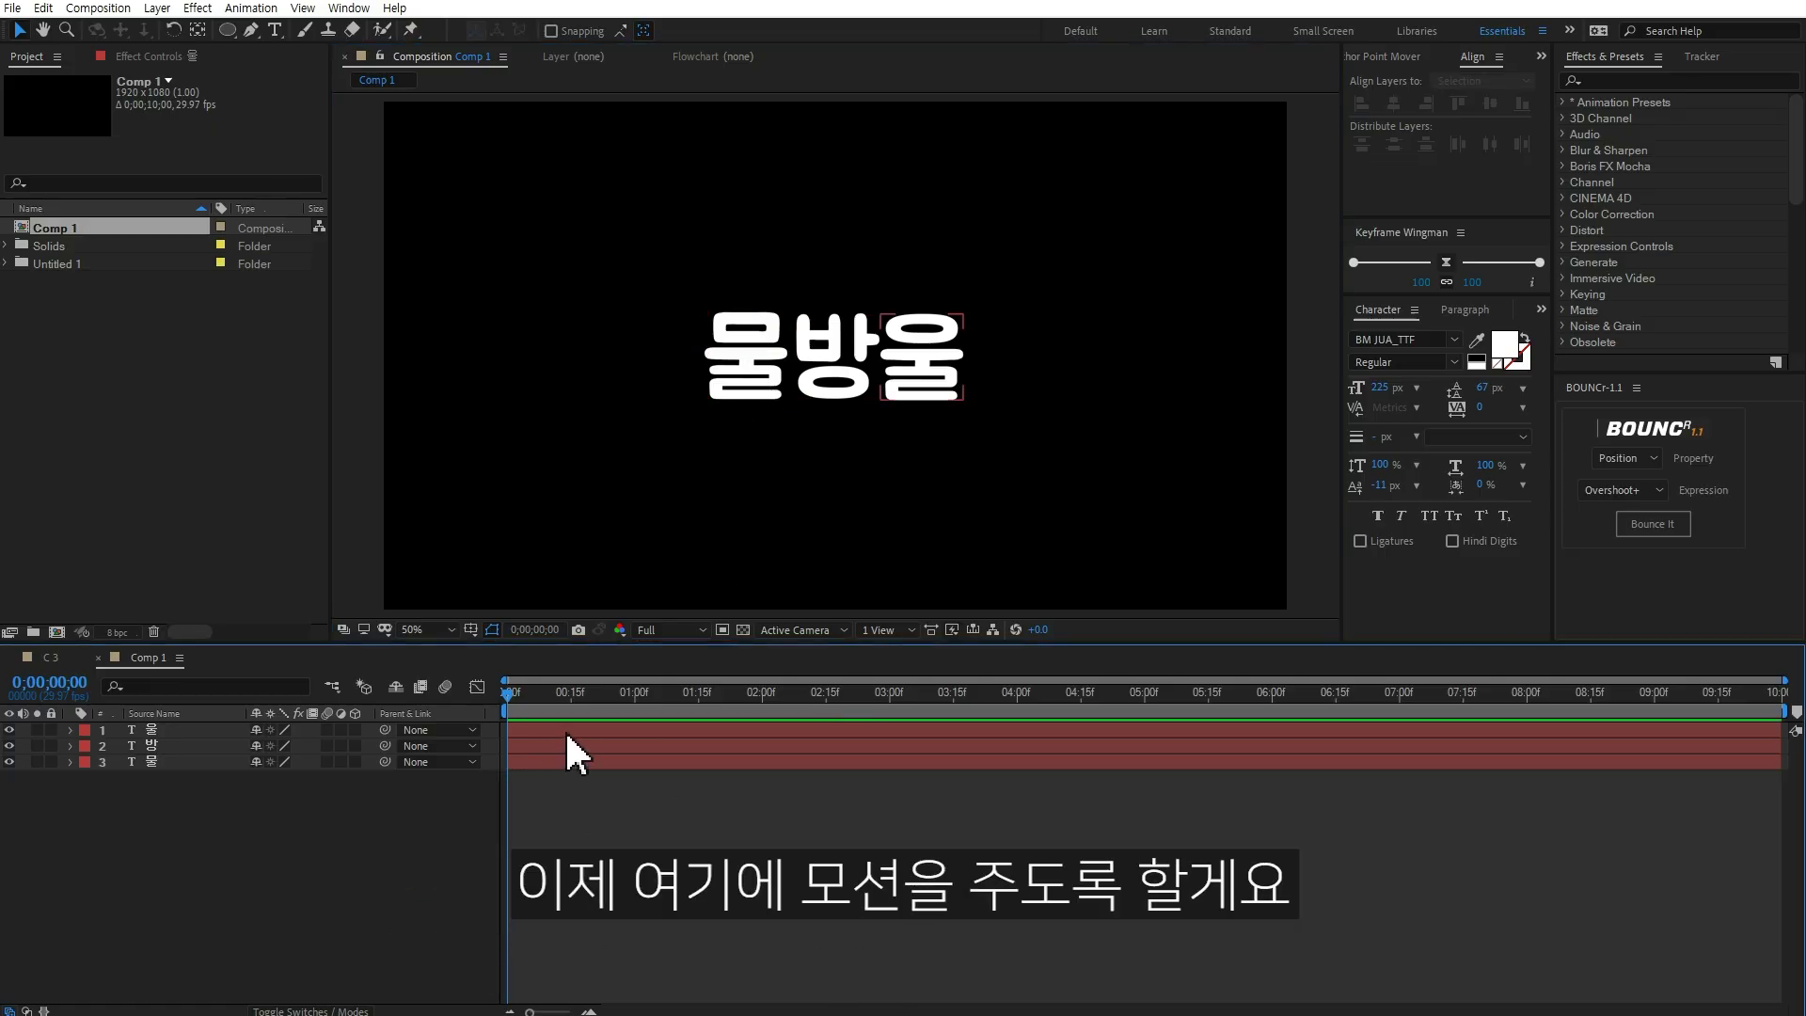
Step: Set Position keyframes on all three letter layers at 0;00;01;10
key("shift+Page_Down")
key("shift+Page_Down")
key("shift+Page_Down")
key("shift+Page_Down")
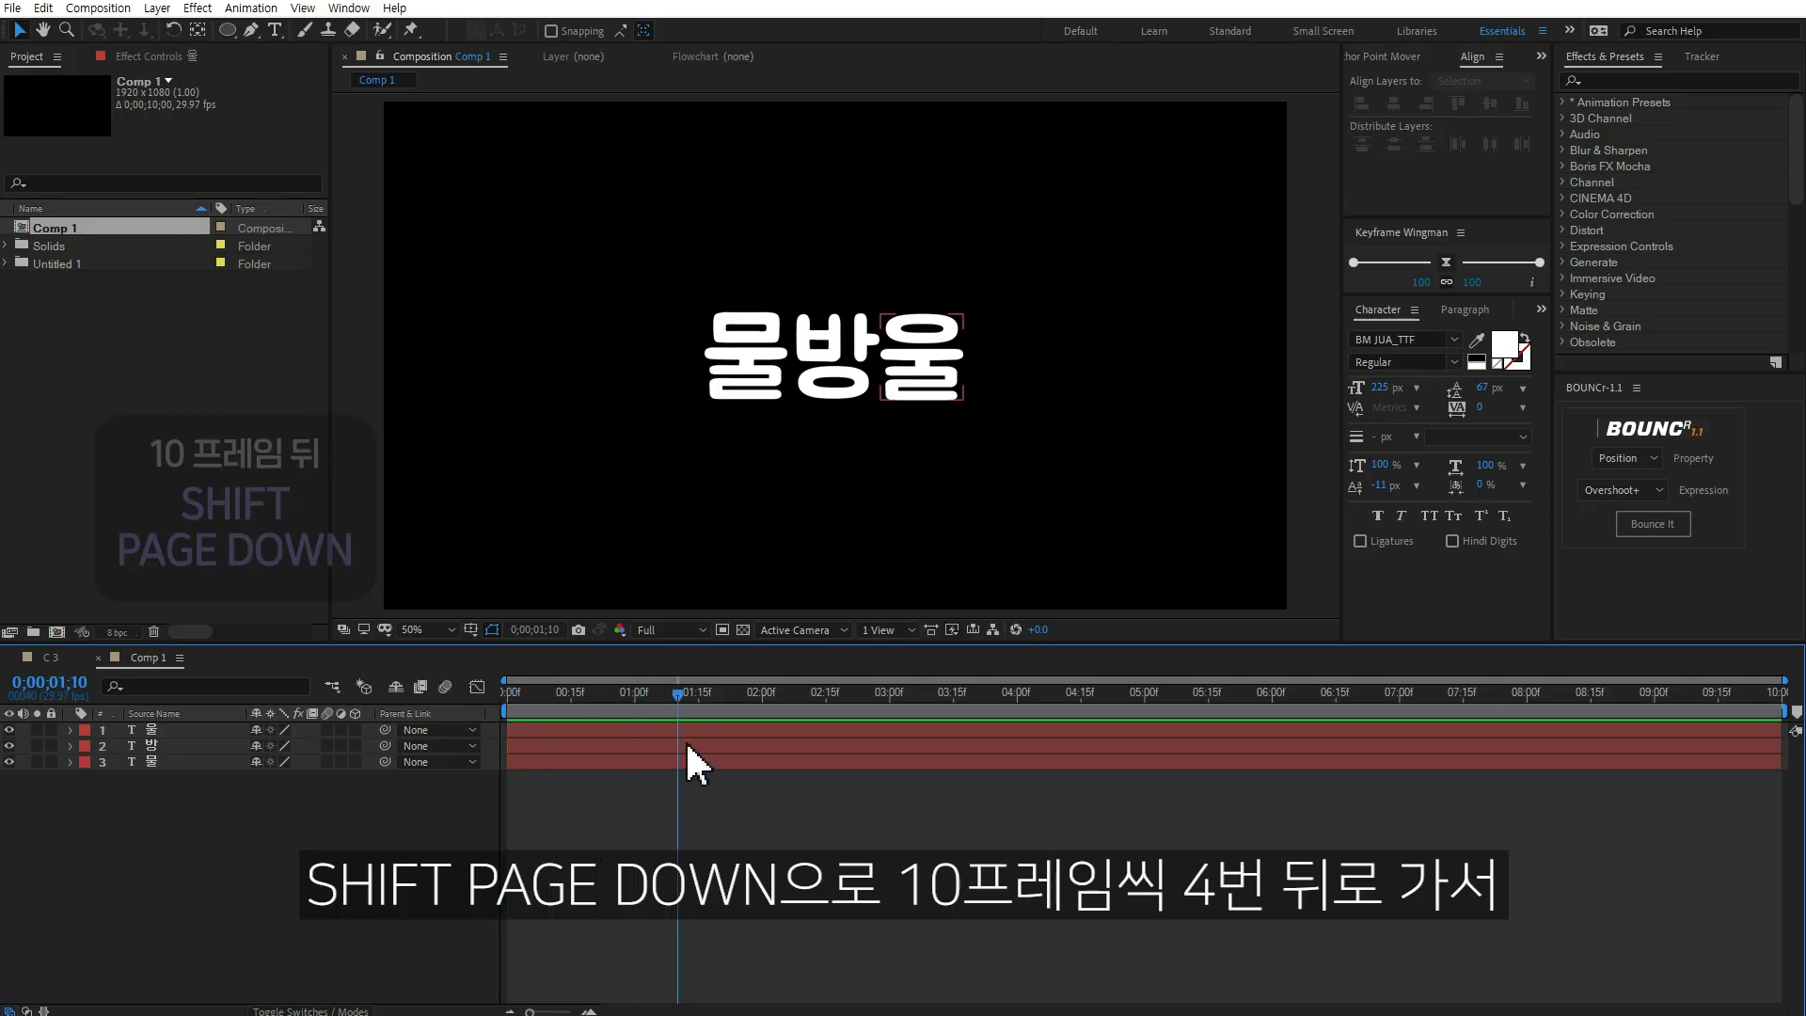
left_click(697, 729)
left_click(696, 762, "shift")
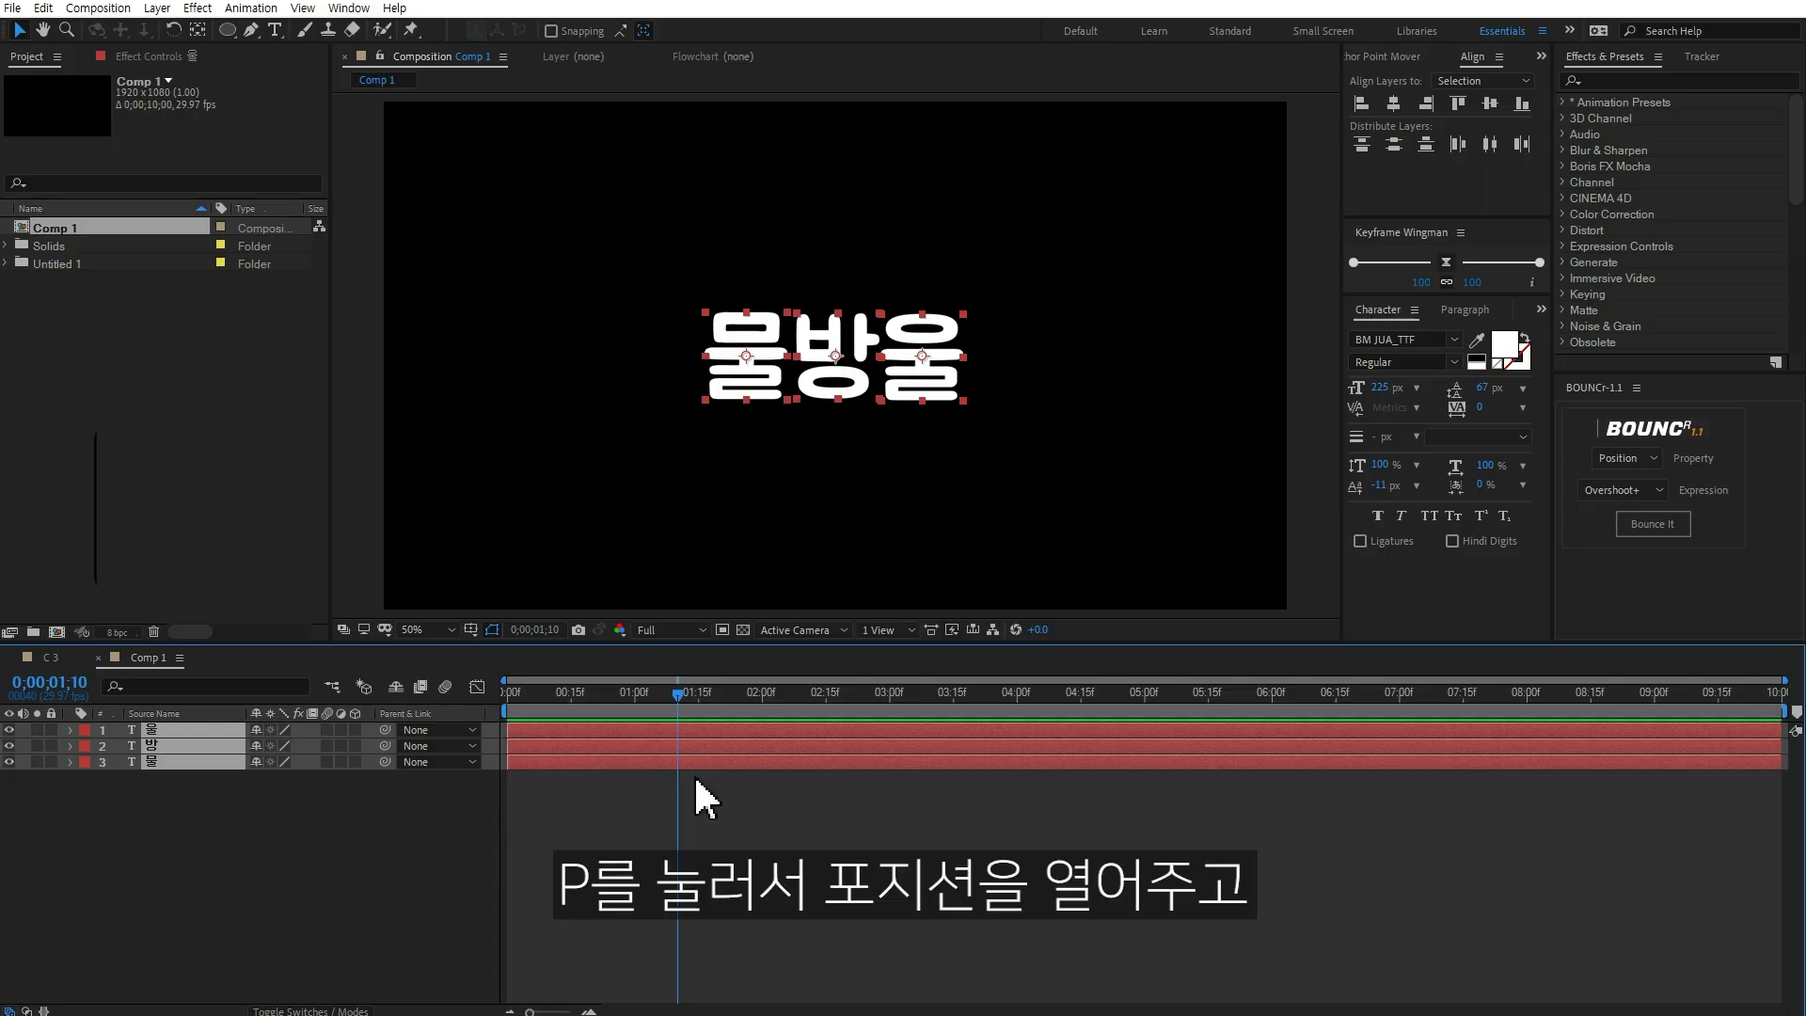
key("p")
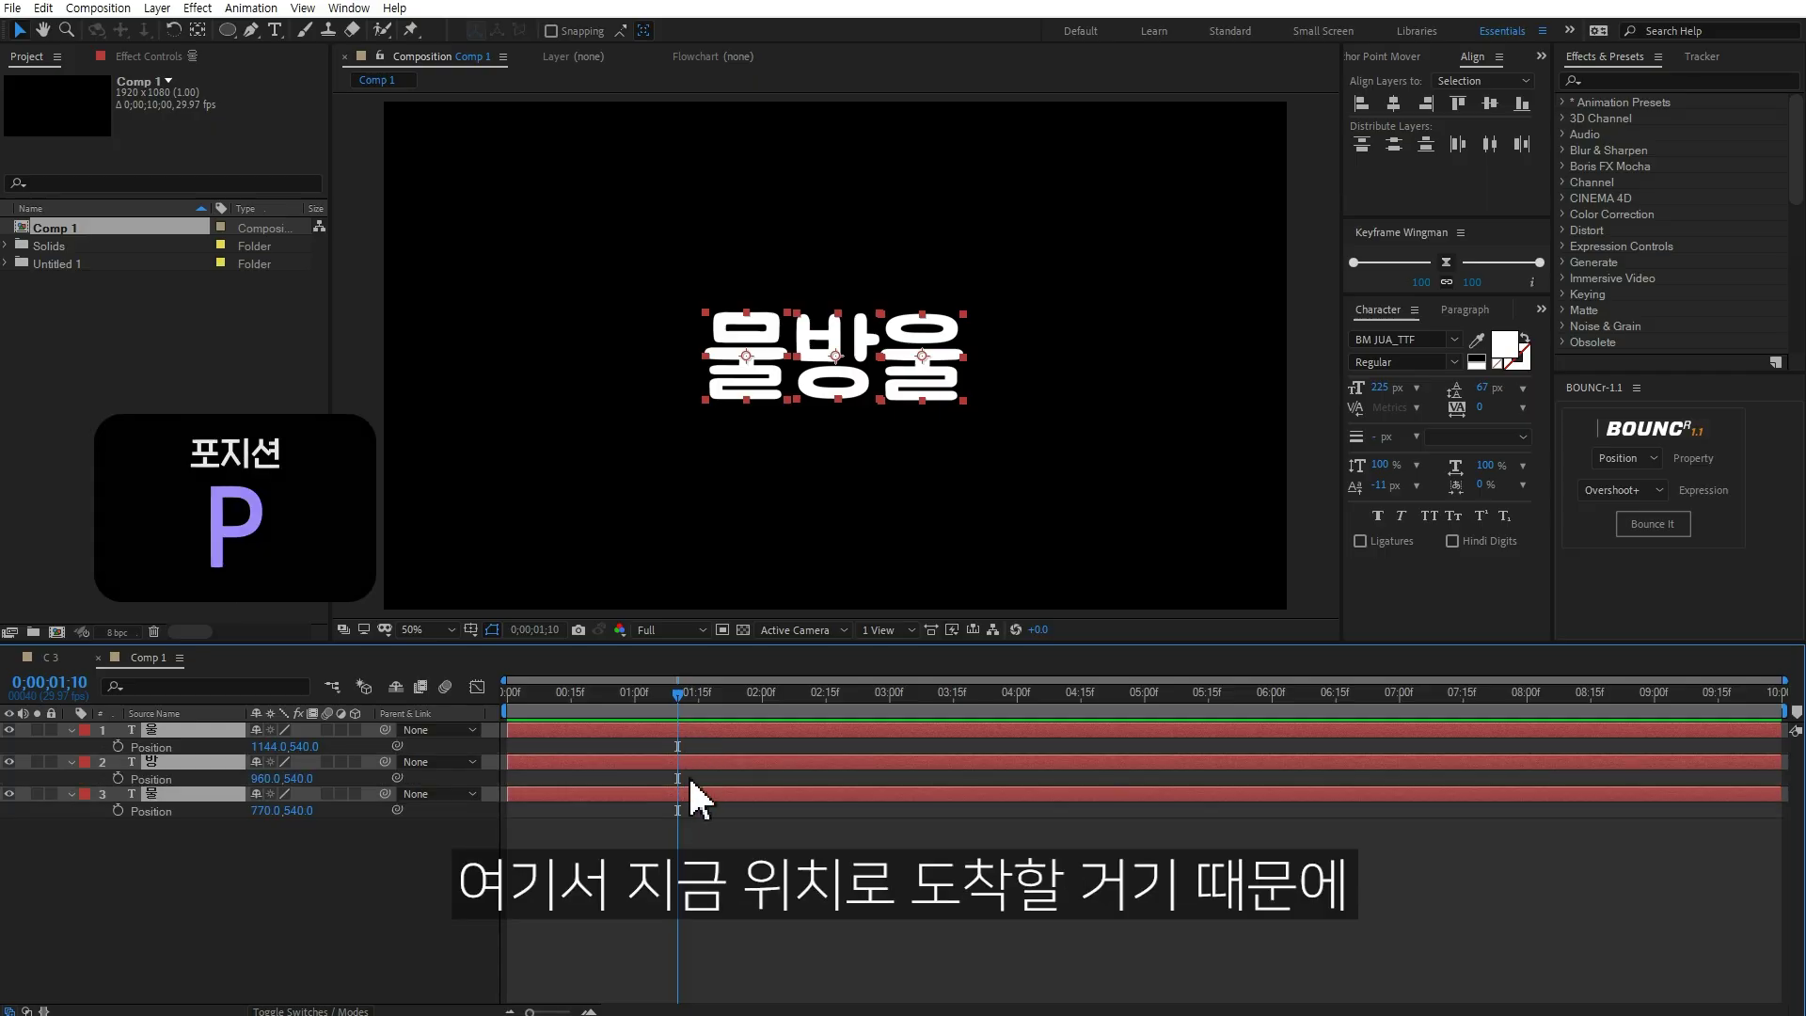
left_click(118, 746)
Step: Delete the 방 layer's Position keyframe so it stays still
left_click(647, 694)
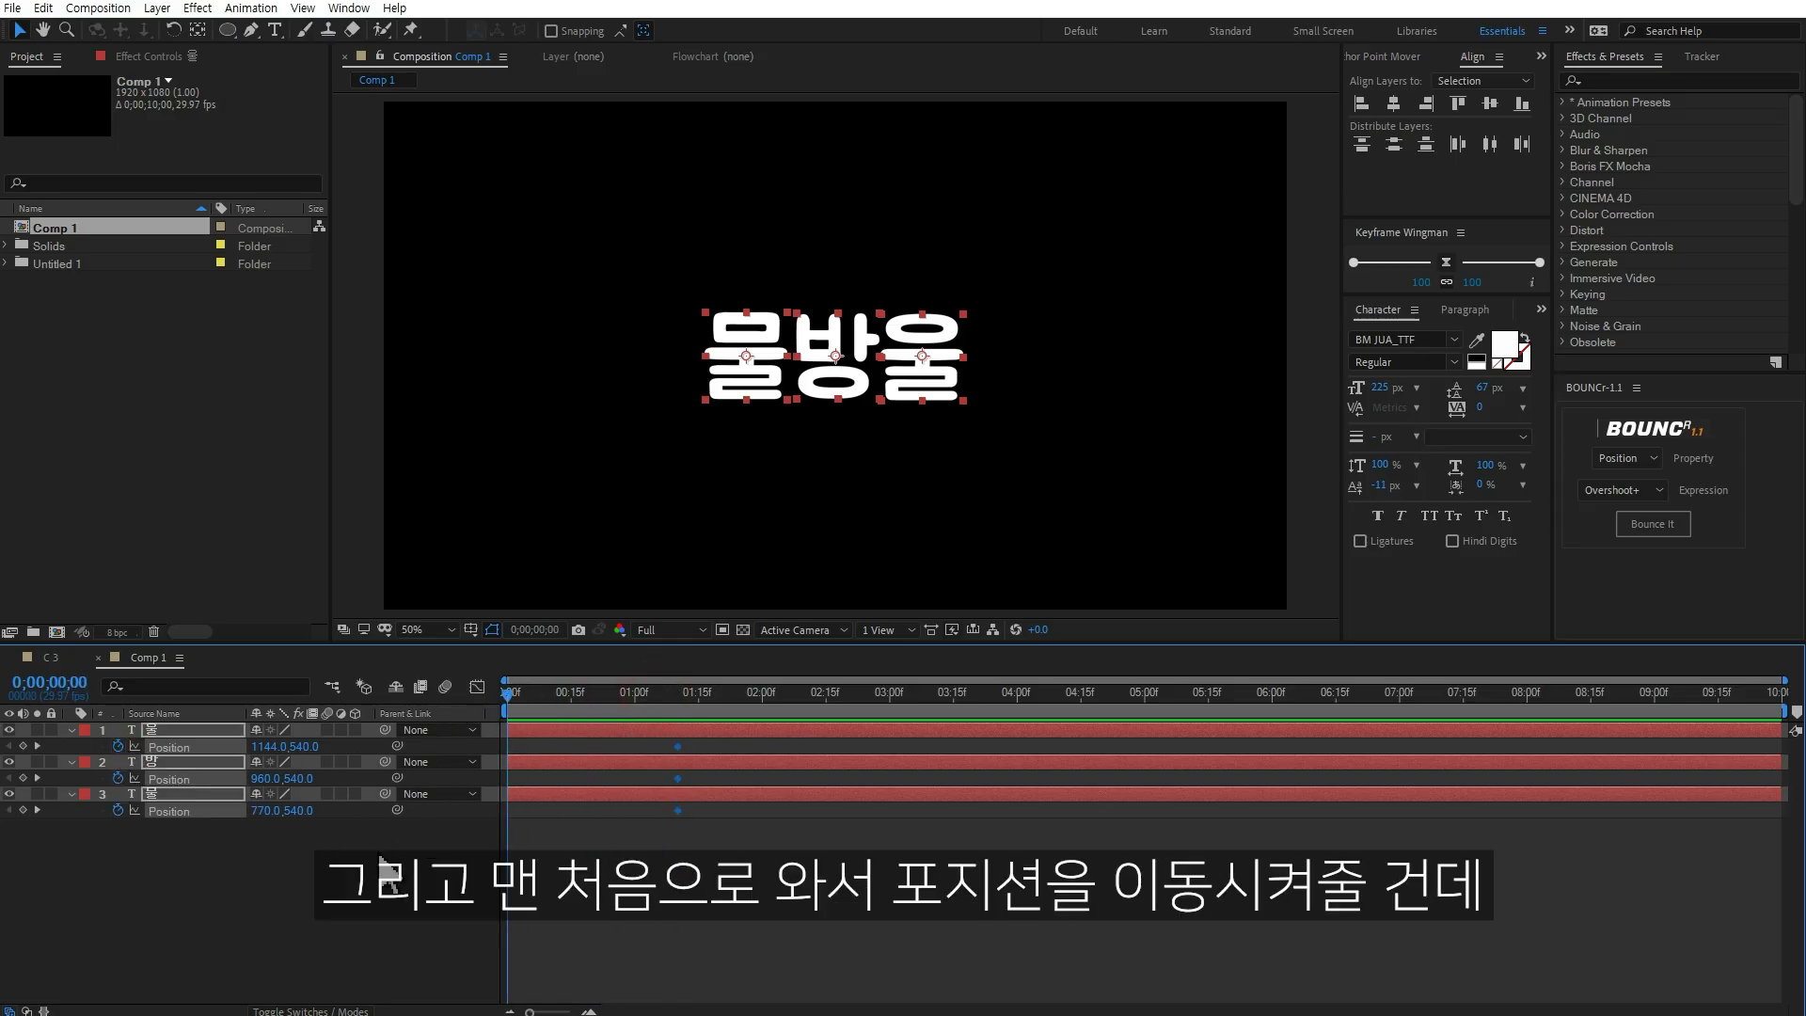
left_click(249, 875)
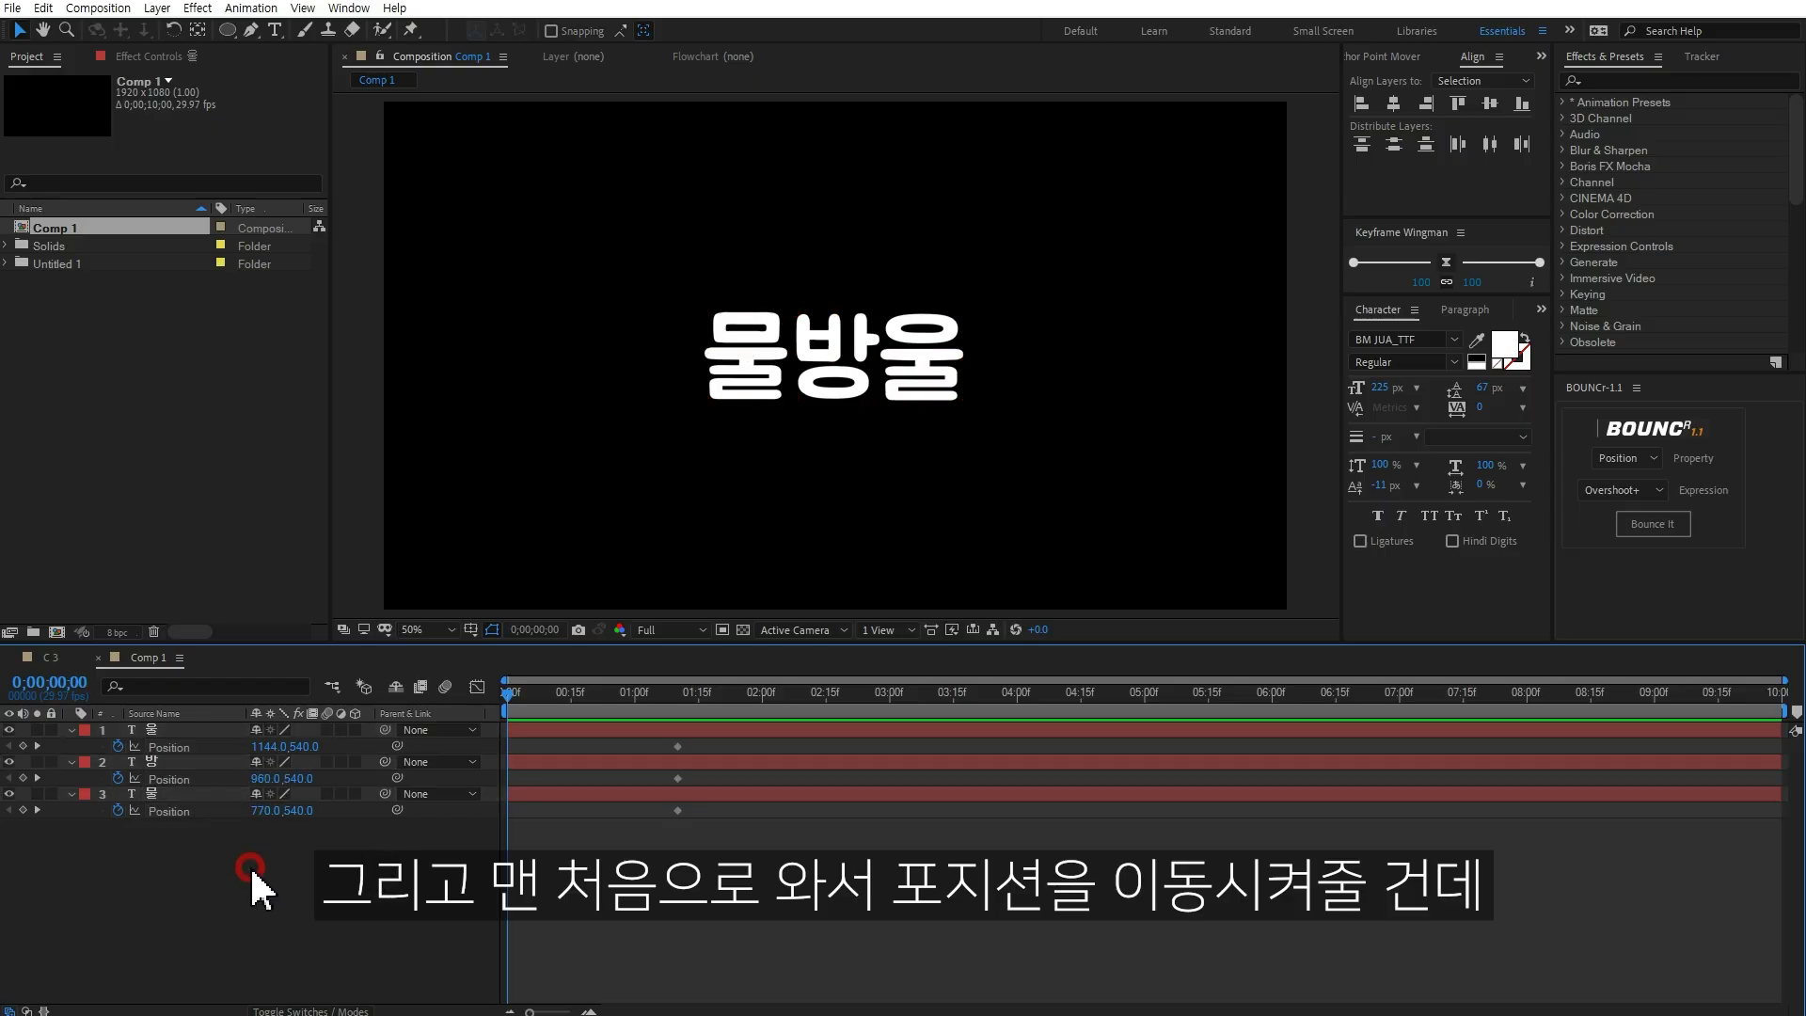
left_click(678, 779)
key("Delete")
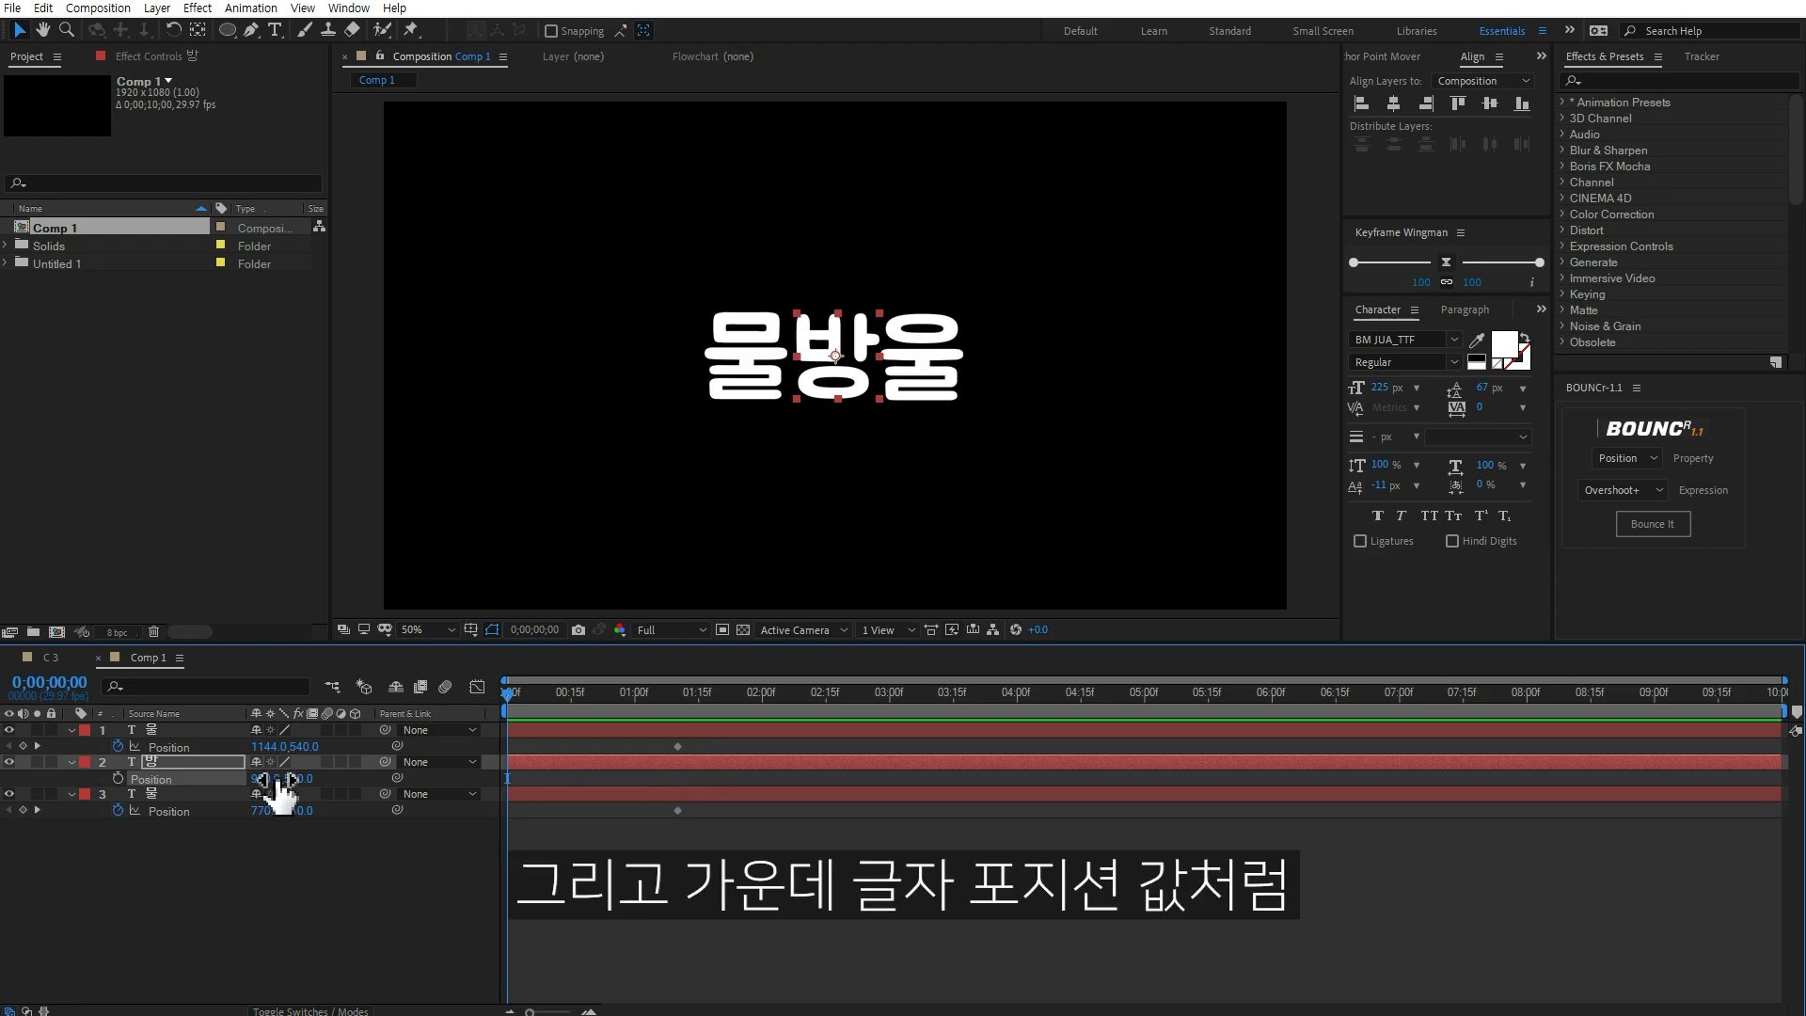
Step: Set 울 and 물 to start at X 960 and preview the spreading motion
left_click(266, 746)
type("960")
left_click(288, 849)
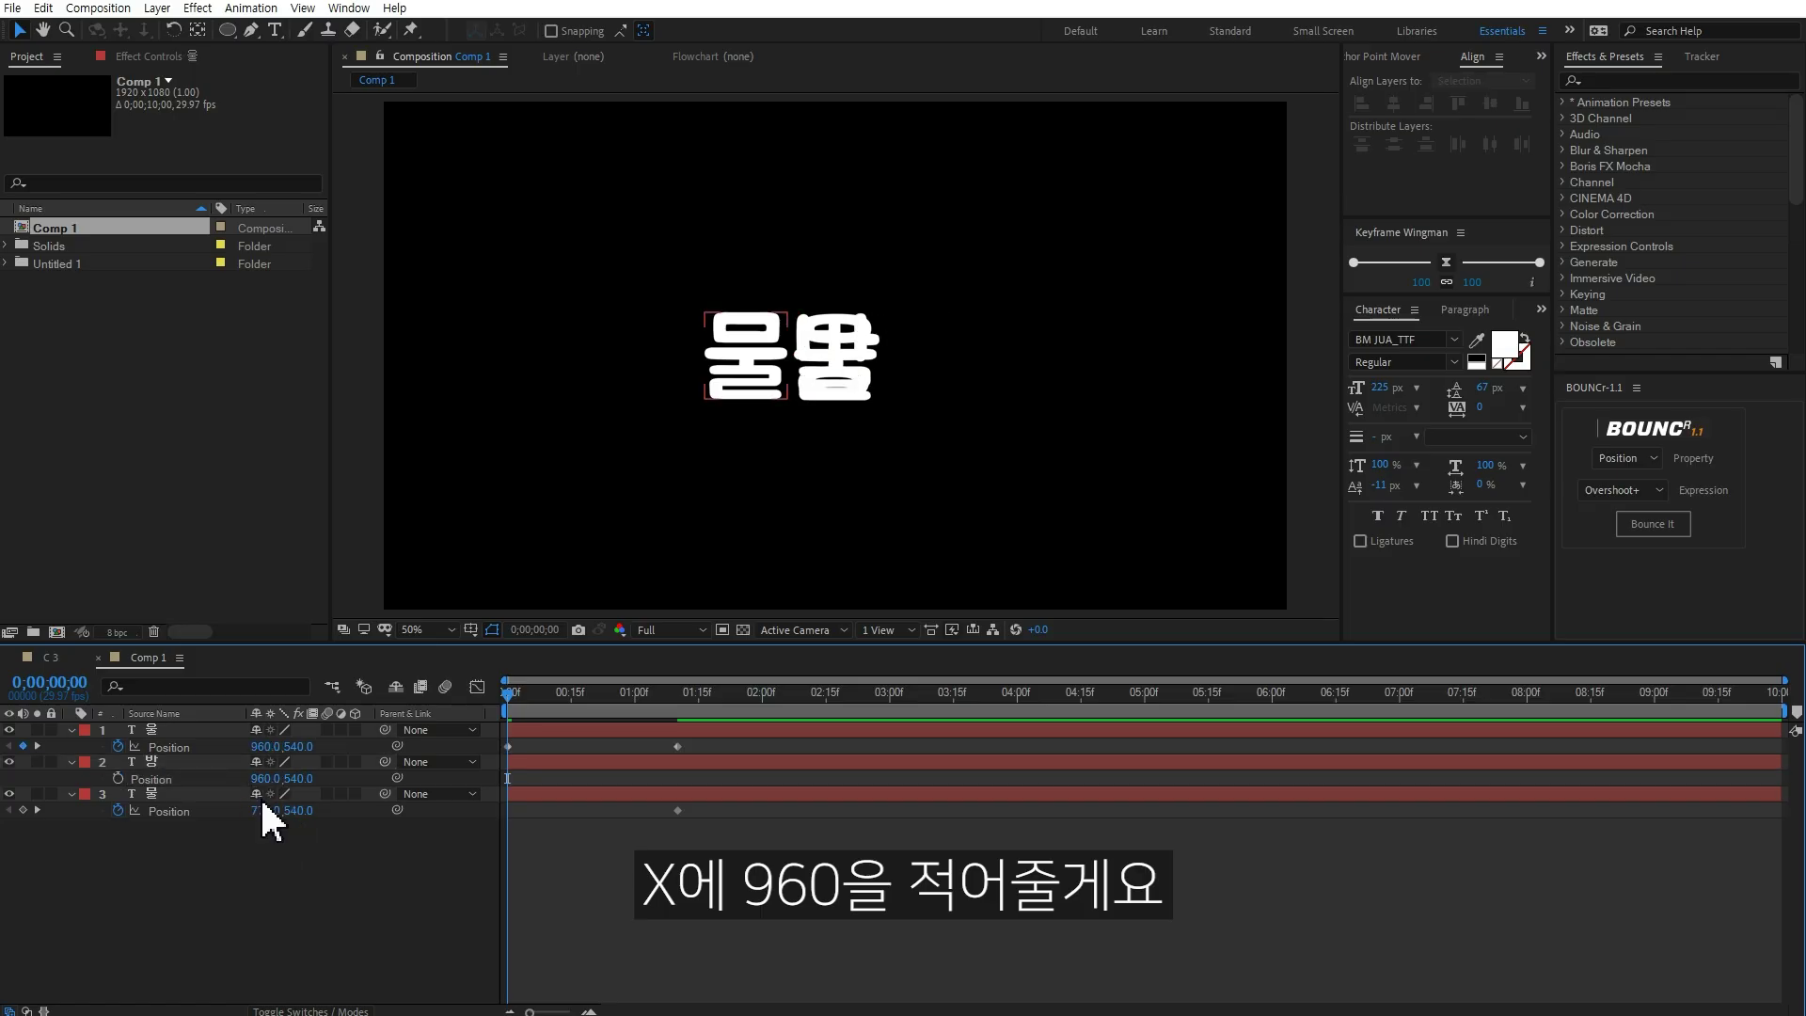
left_click(263, 809)
type("960")
left_click(271, 877)
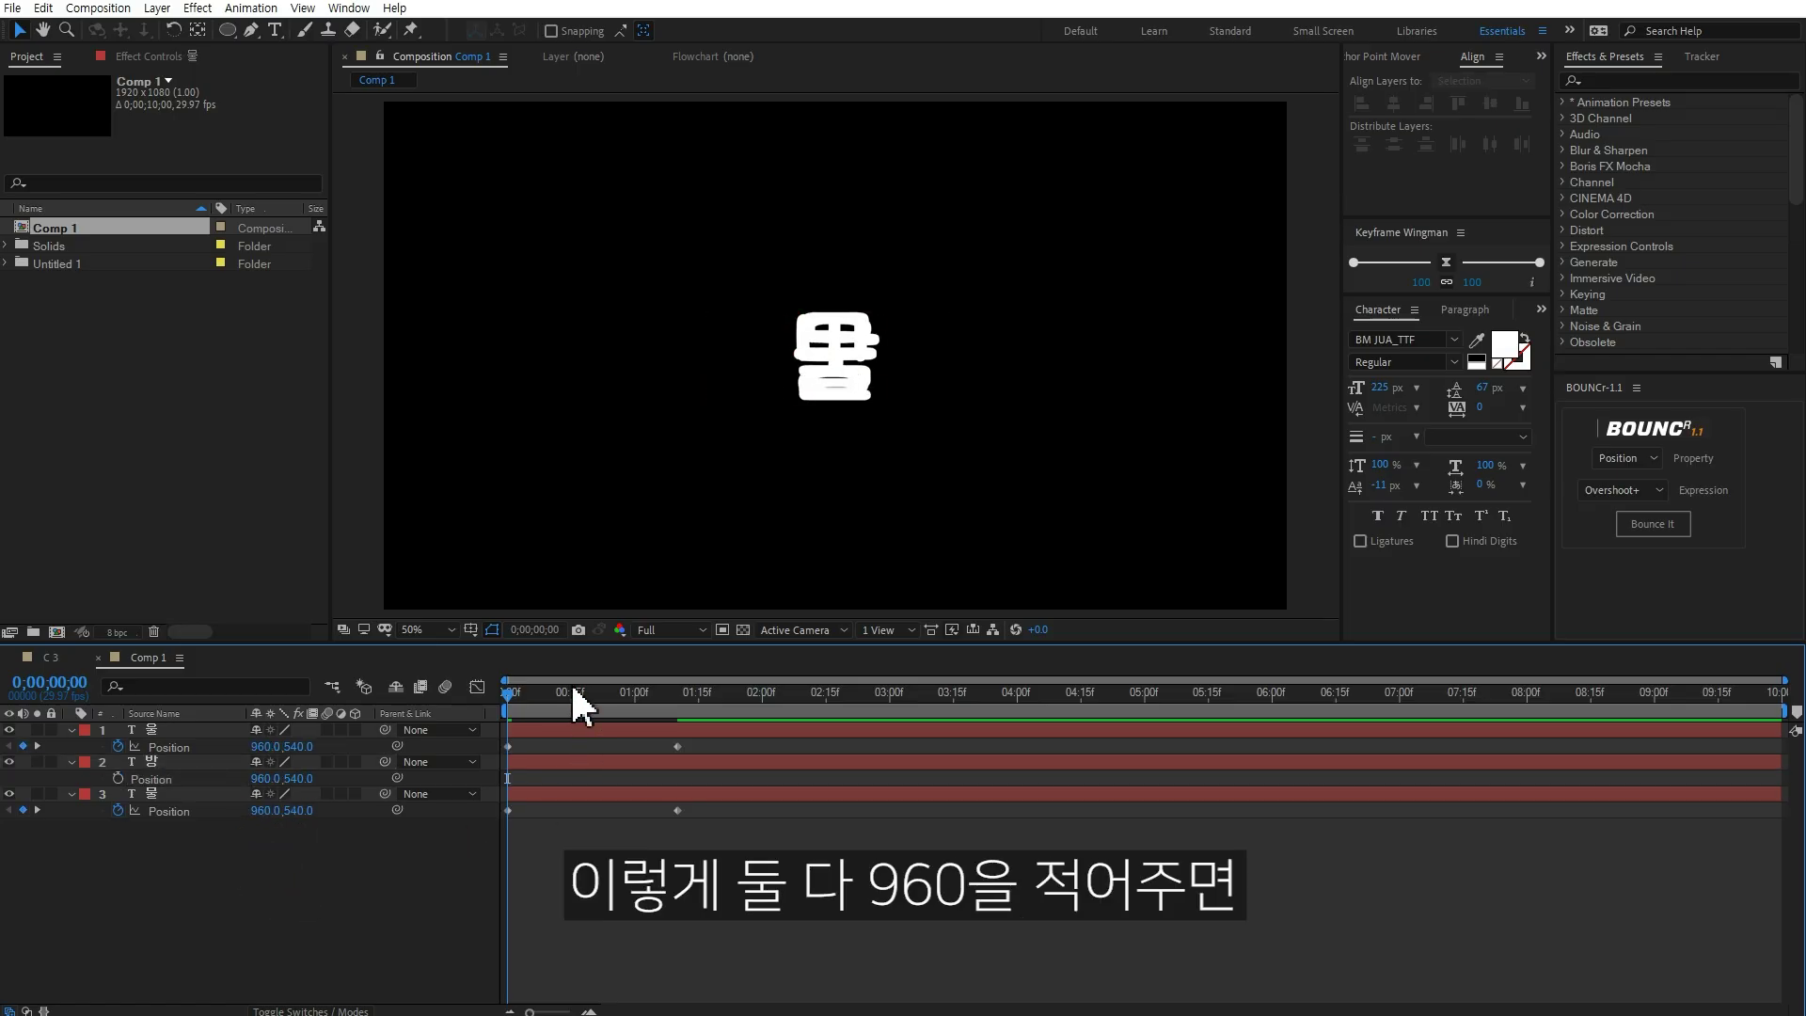
left_click_drag(515, 696, 477, 703)
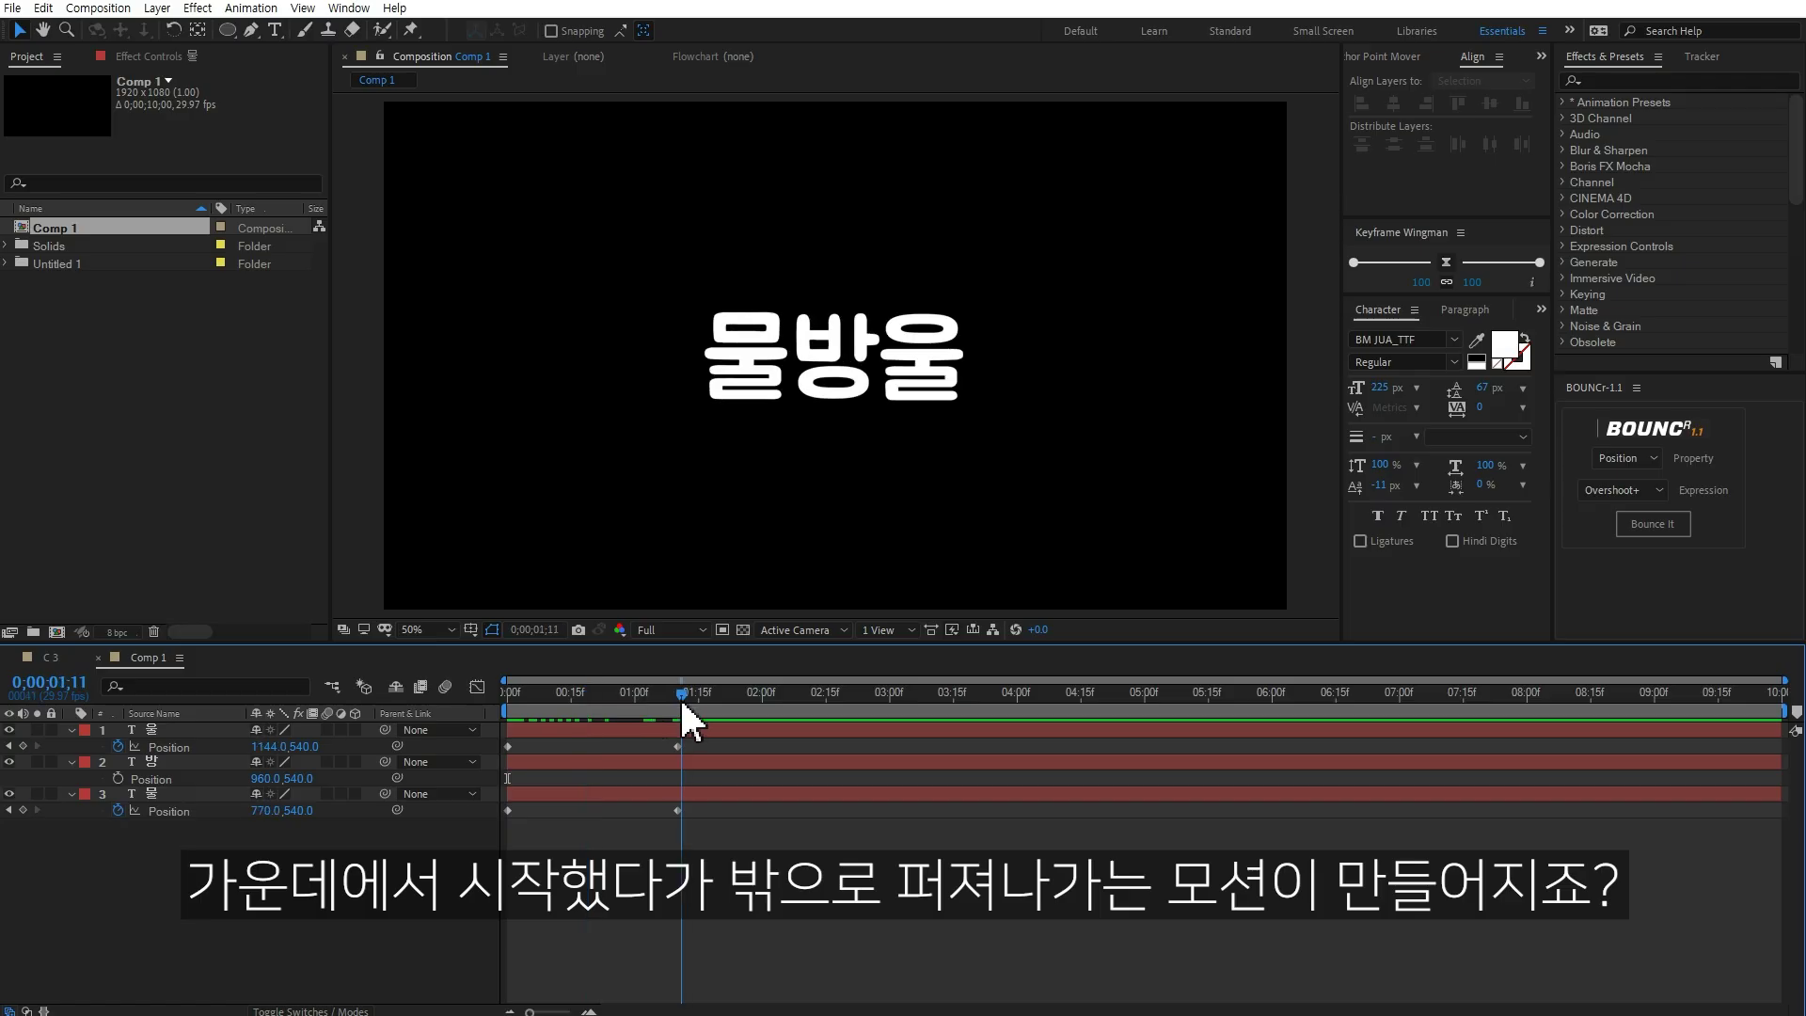
key("space")
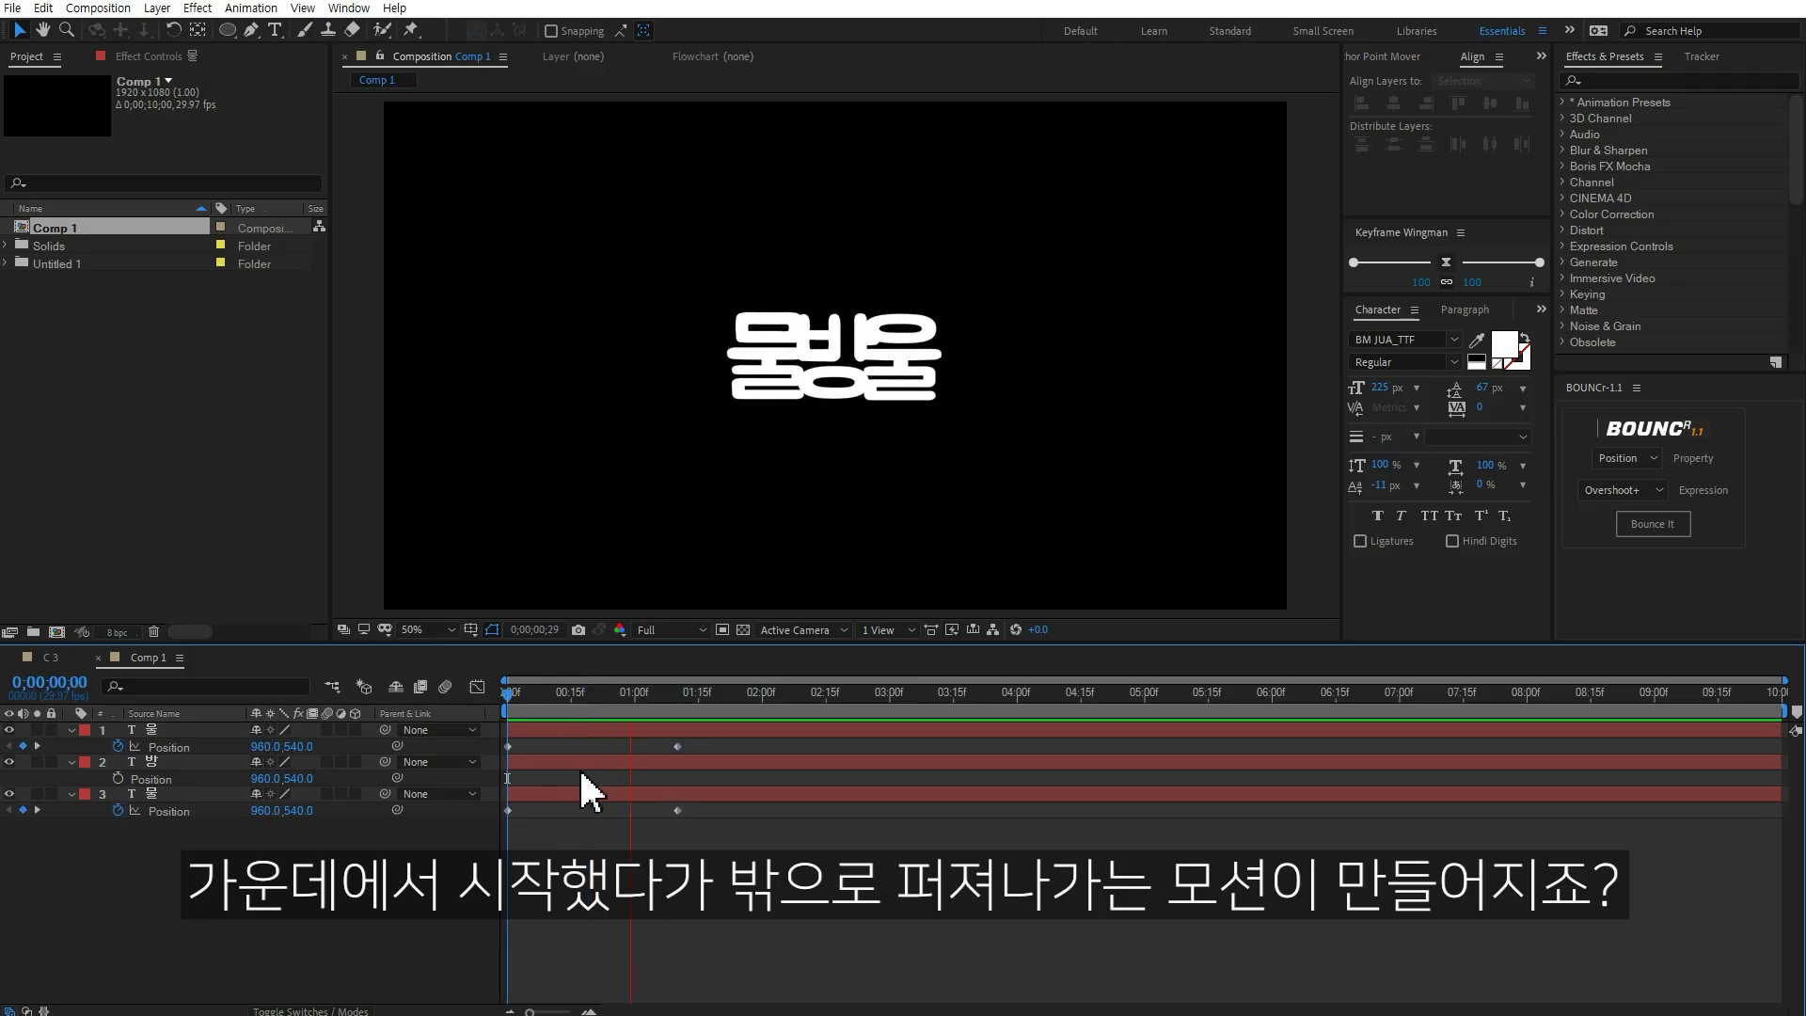
left_click(597, 793)
Step: Apply Easy Ease to the landing Position keyframes at 1;10
key("space")
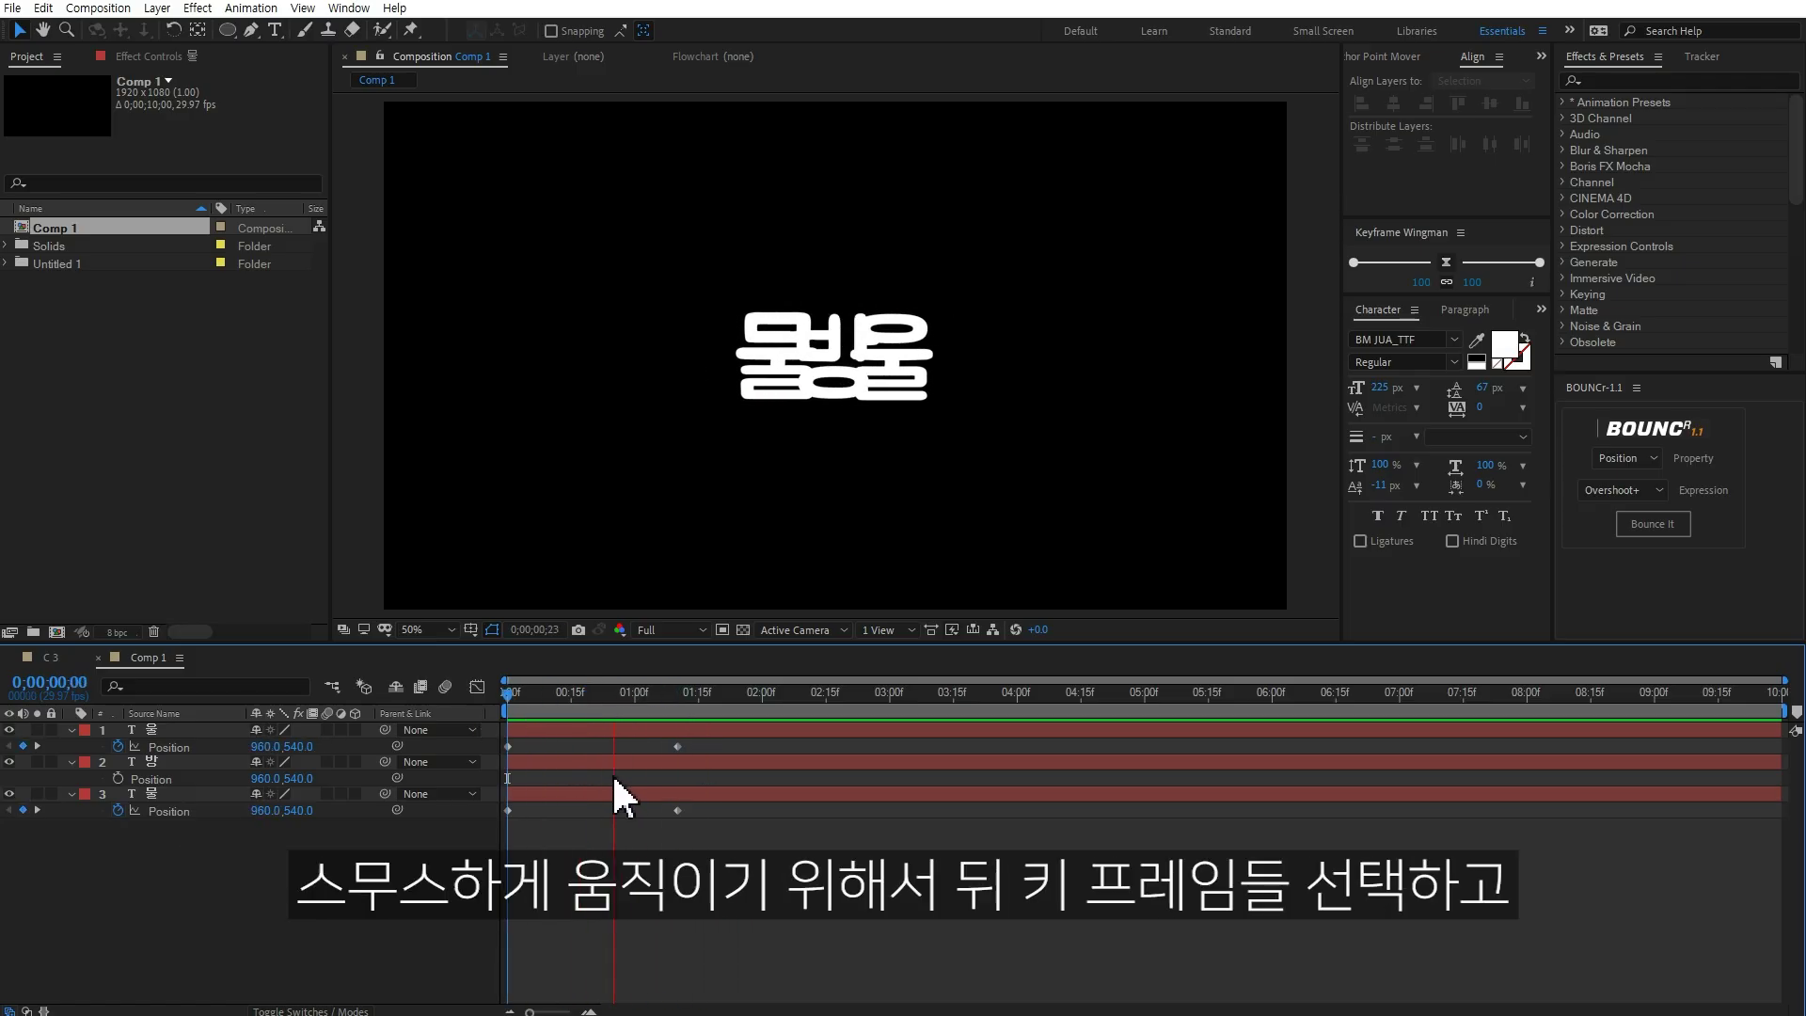
key("space")
left_click(674, 692)
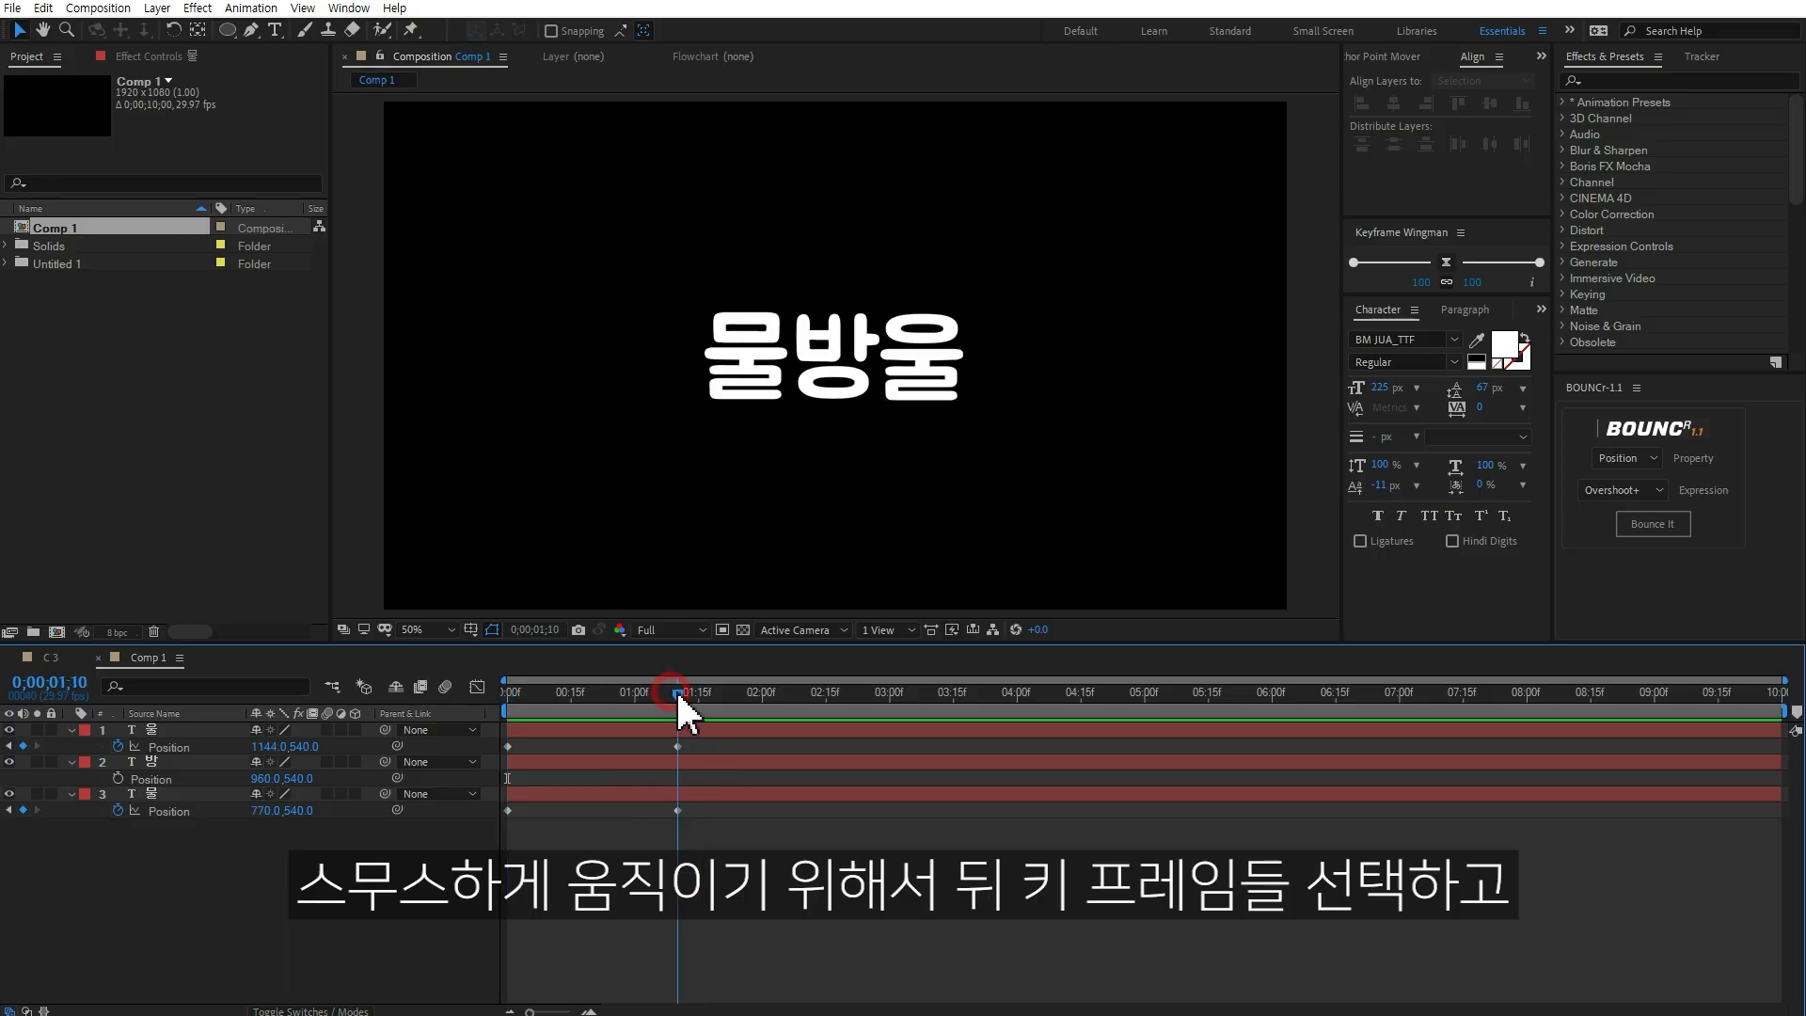
left_click_drag(696, 748, 670, 828)
key("F9")
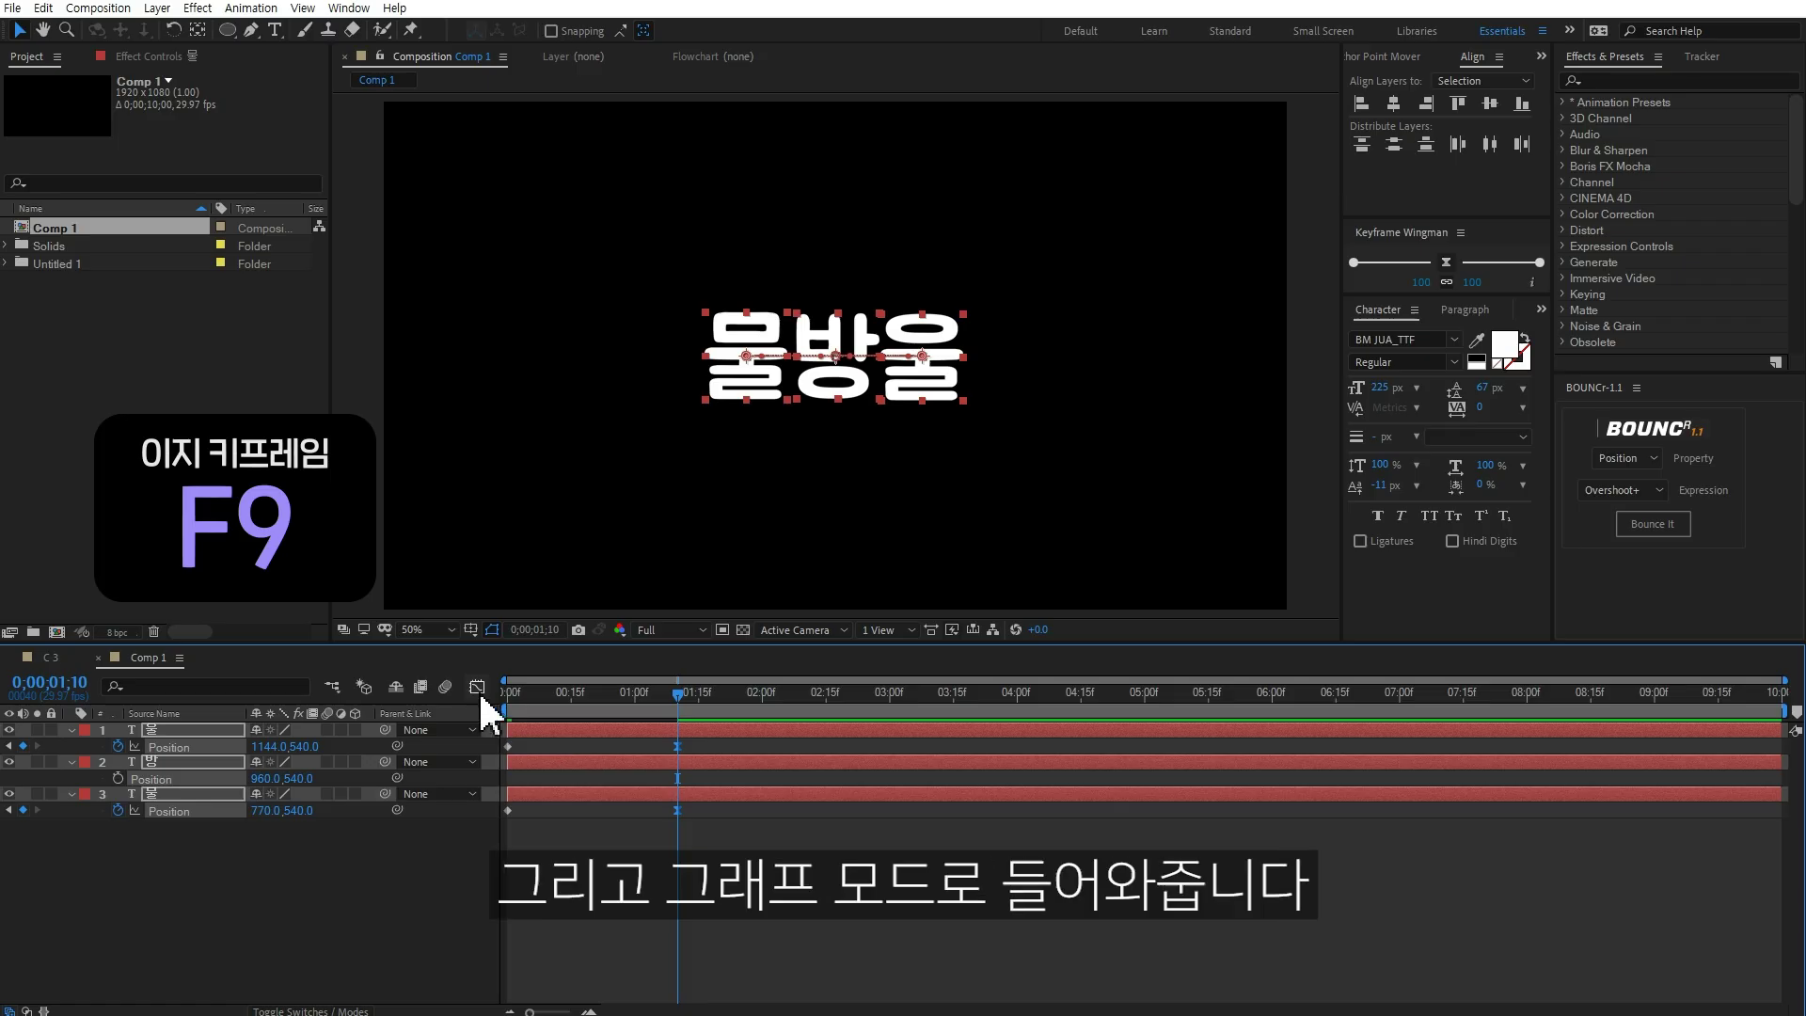
Step: Stretch the landing keyframes' influence to 100% in the speed graph and preview
left_click(477, 687)
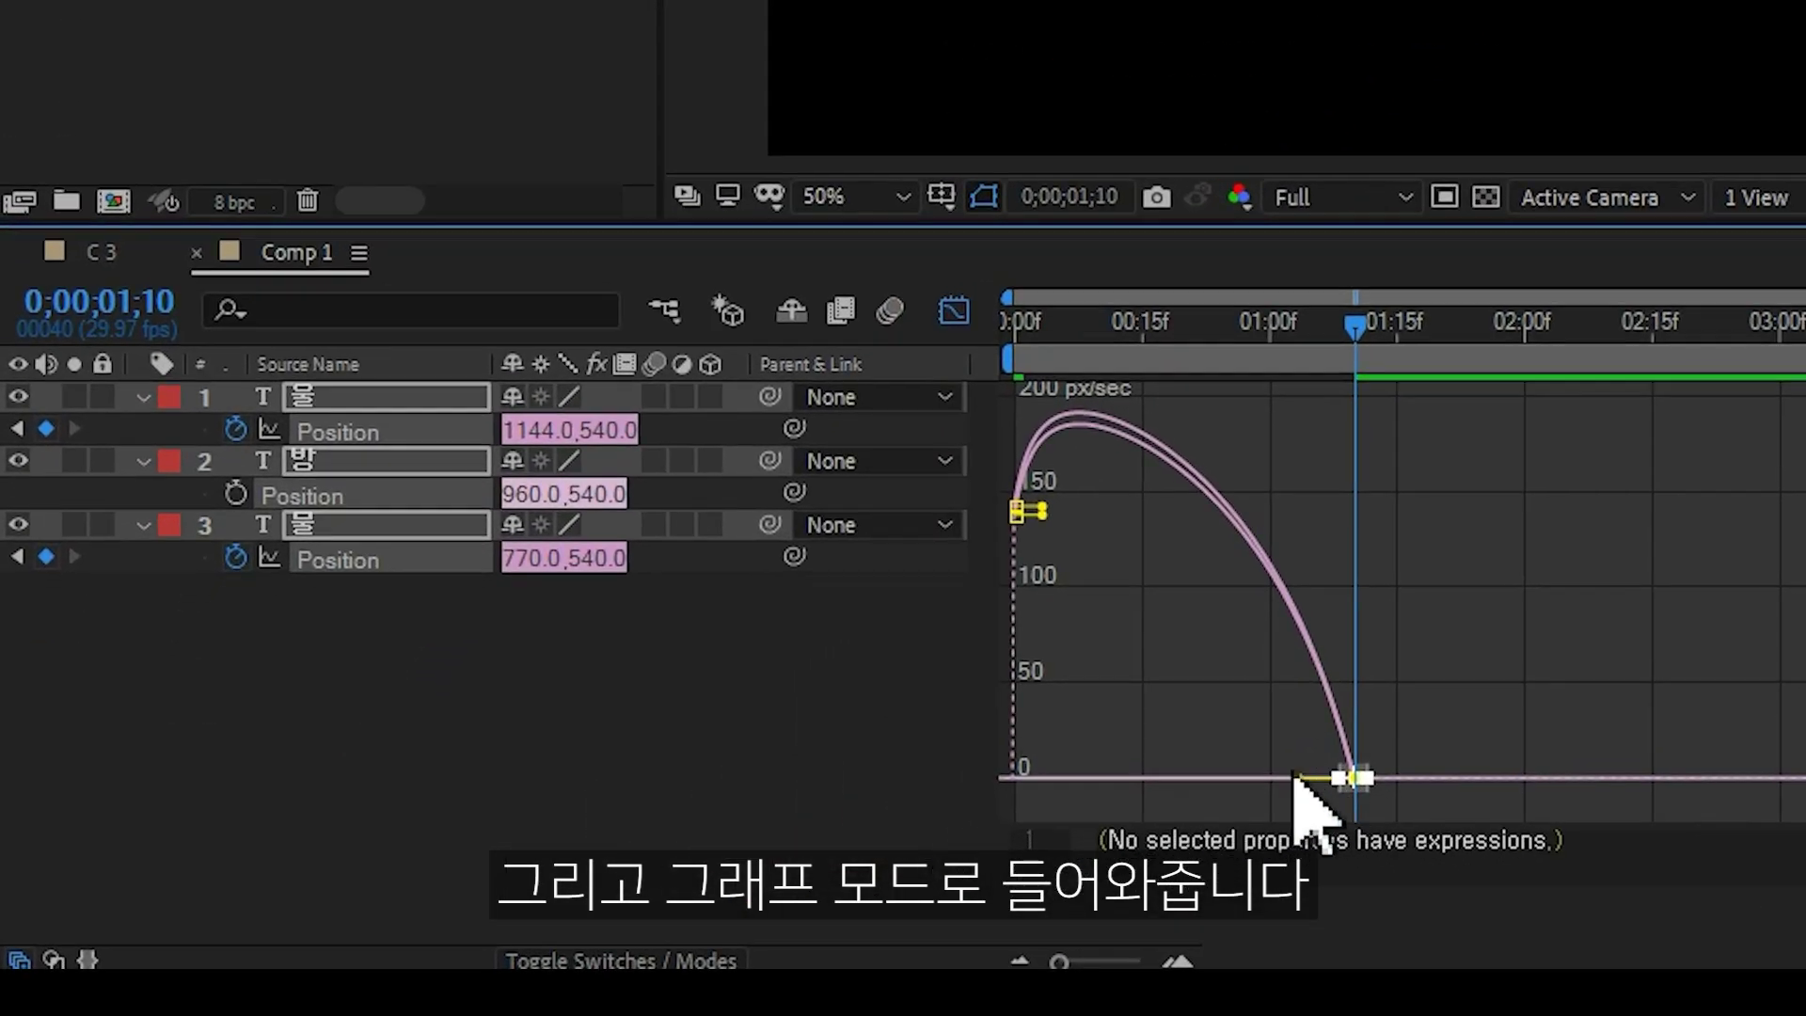
left_click_drag(1297, 777, 1165, 779)
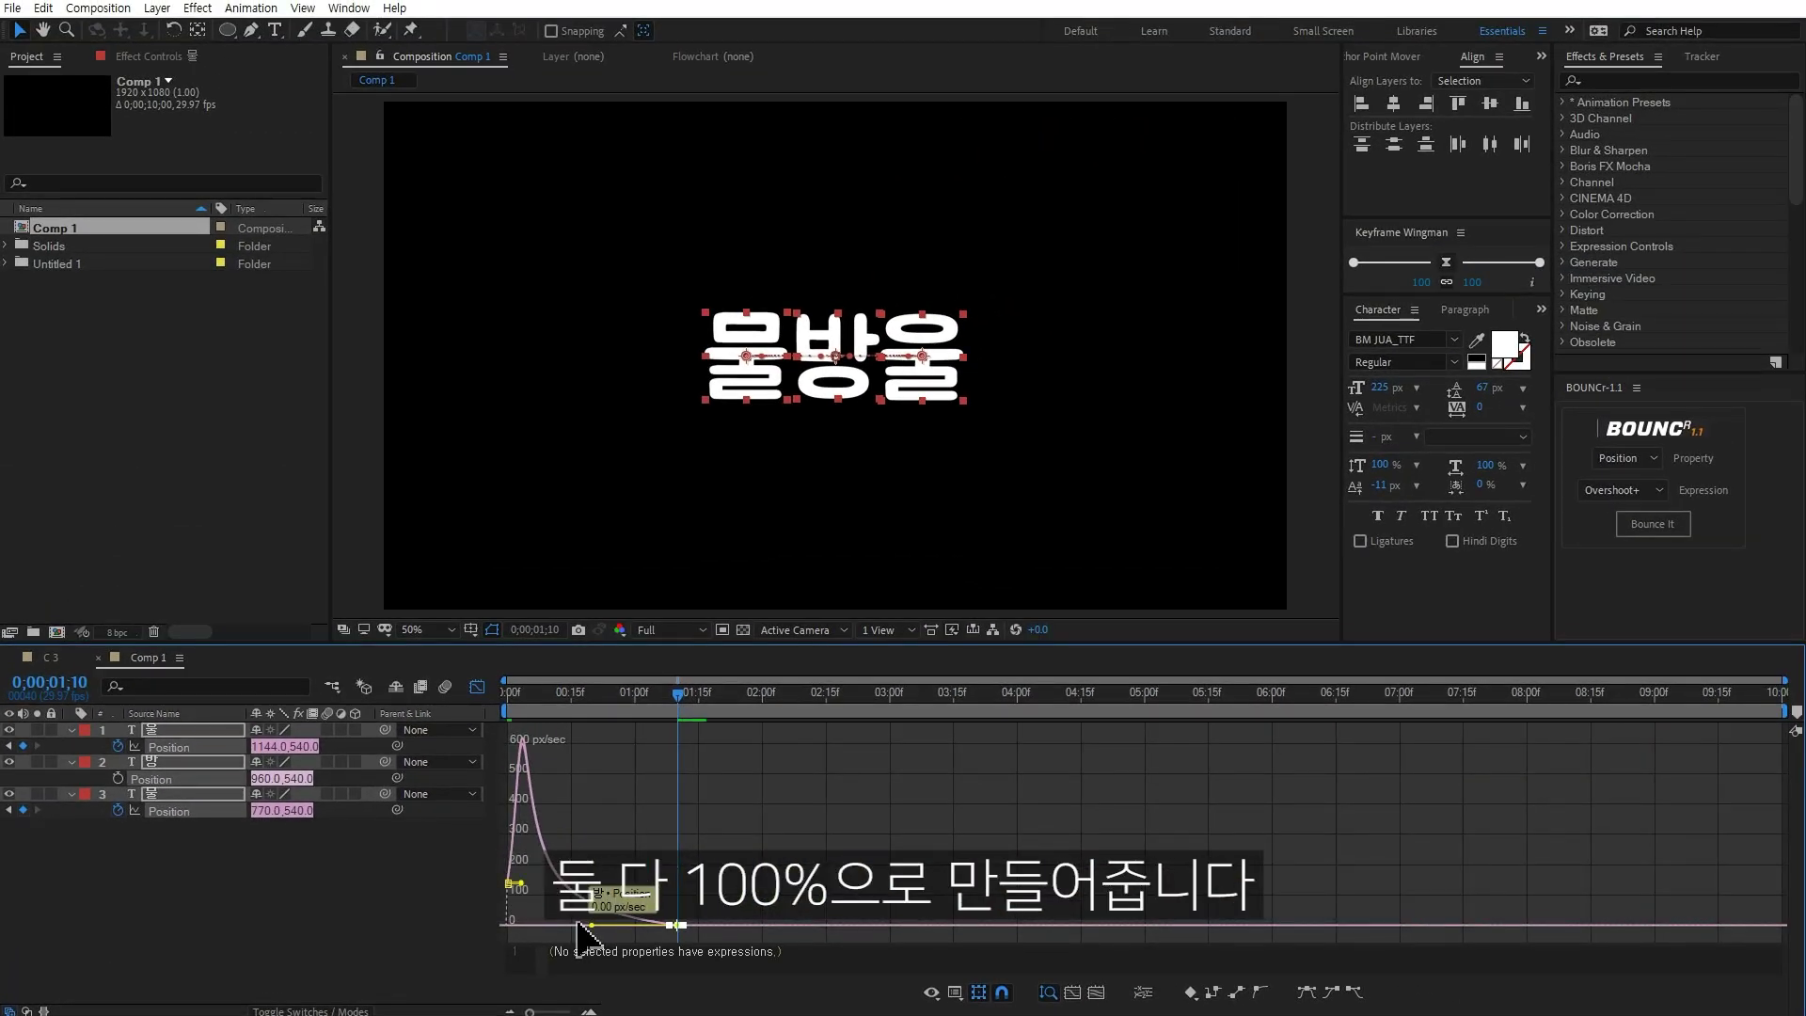
left_click(477, 687)
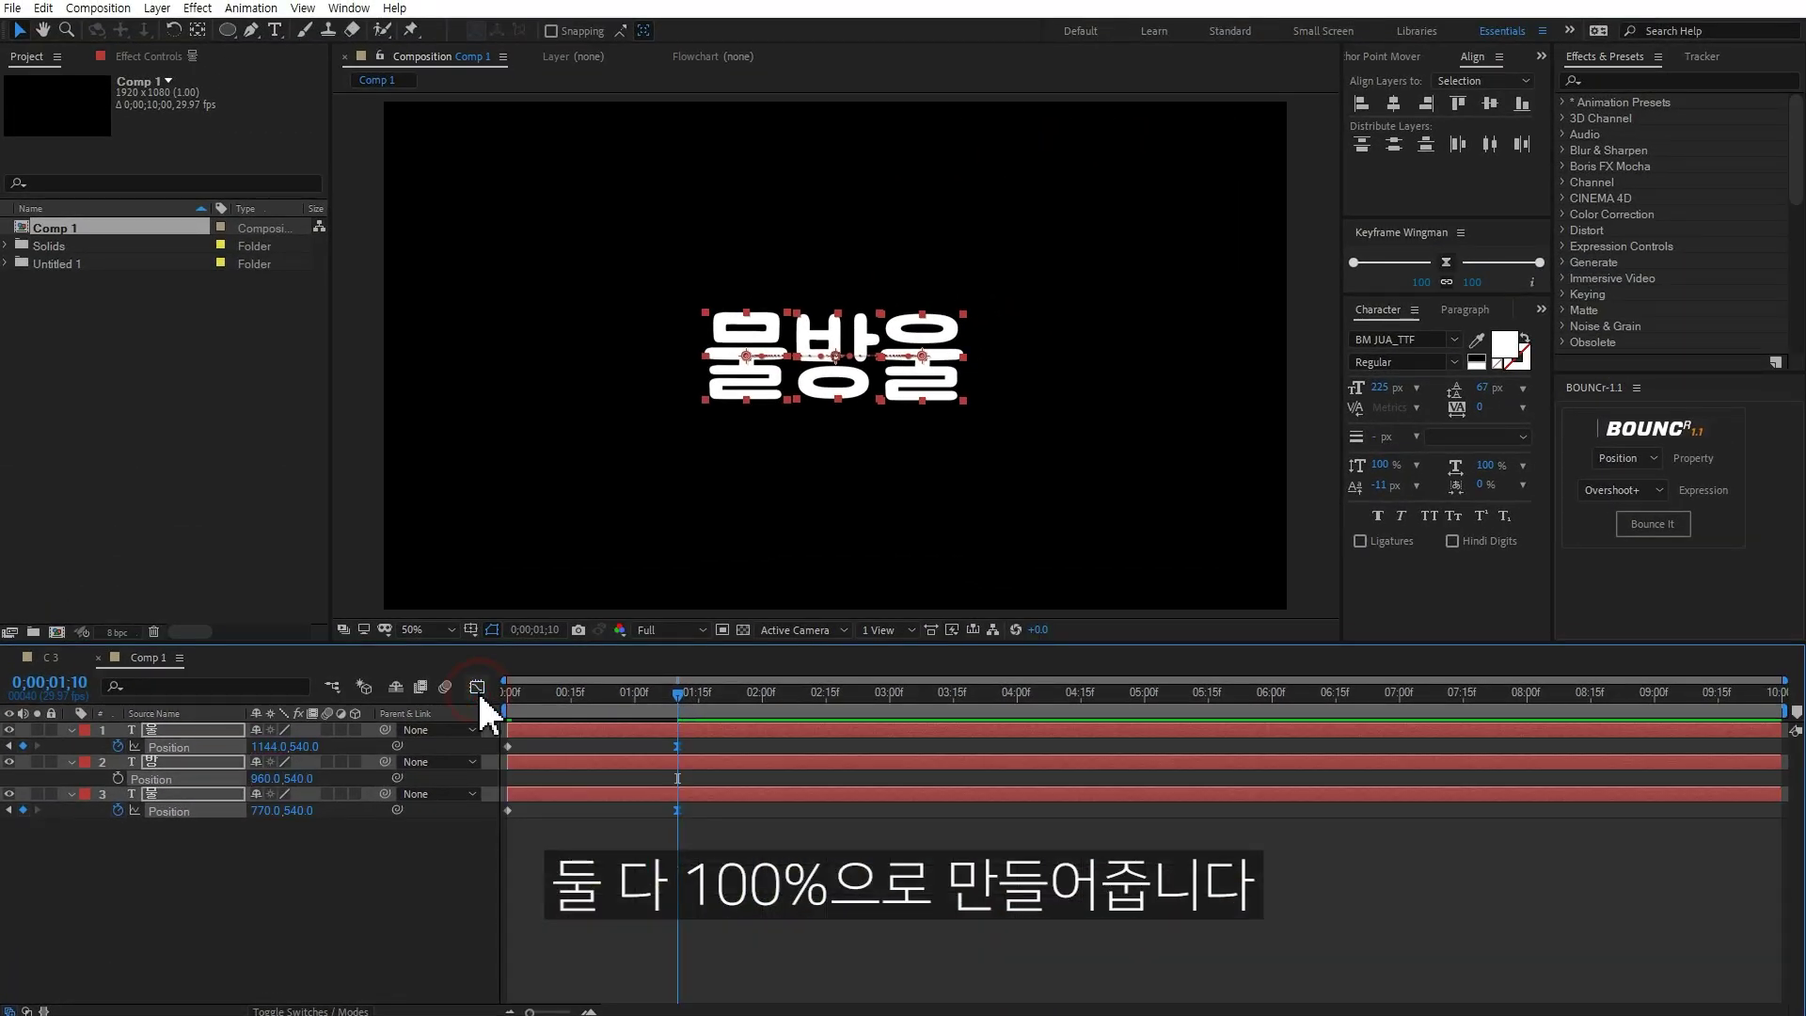
left_click(715, 894)
key("space")
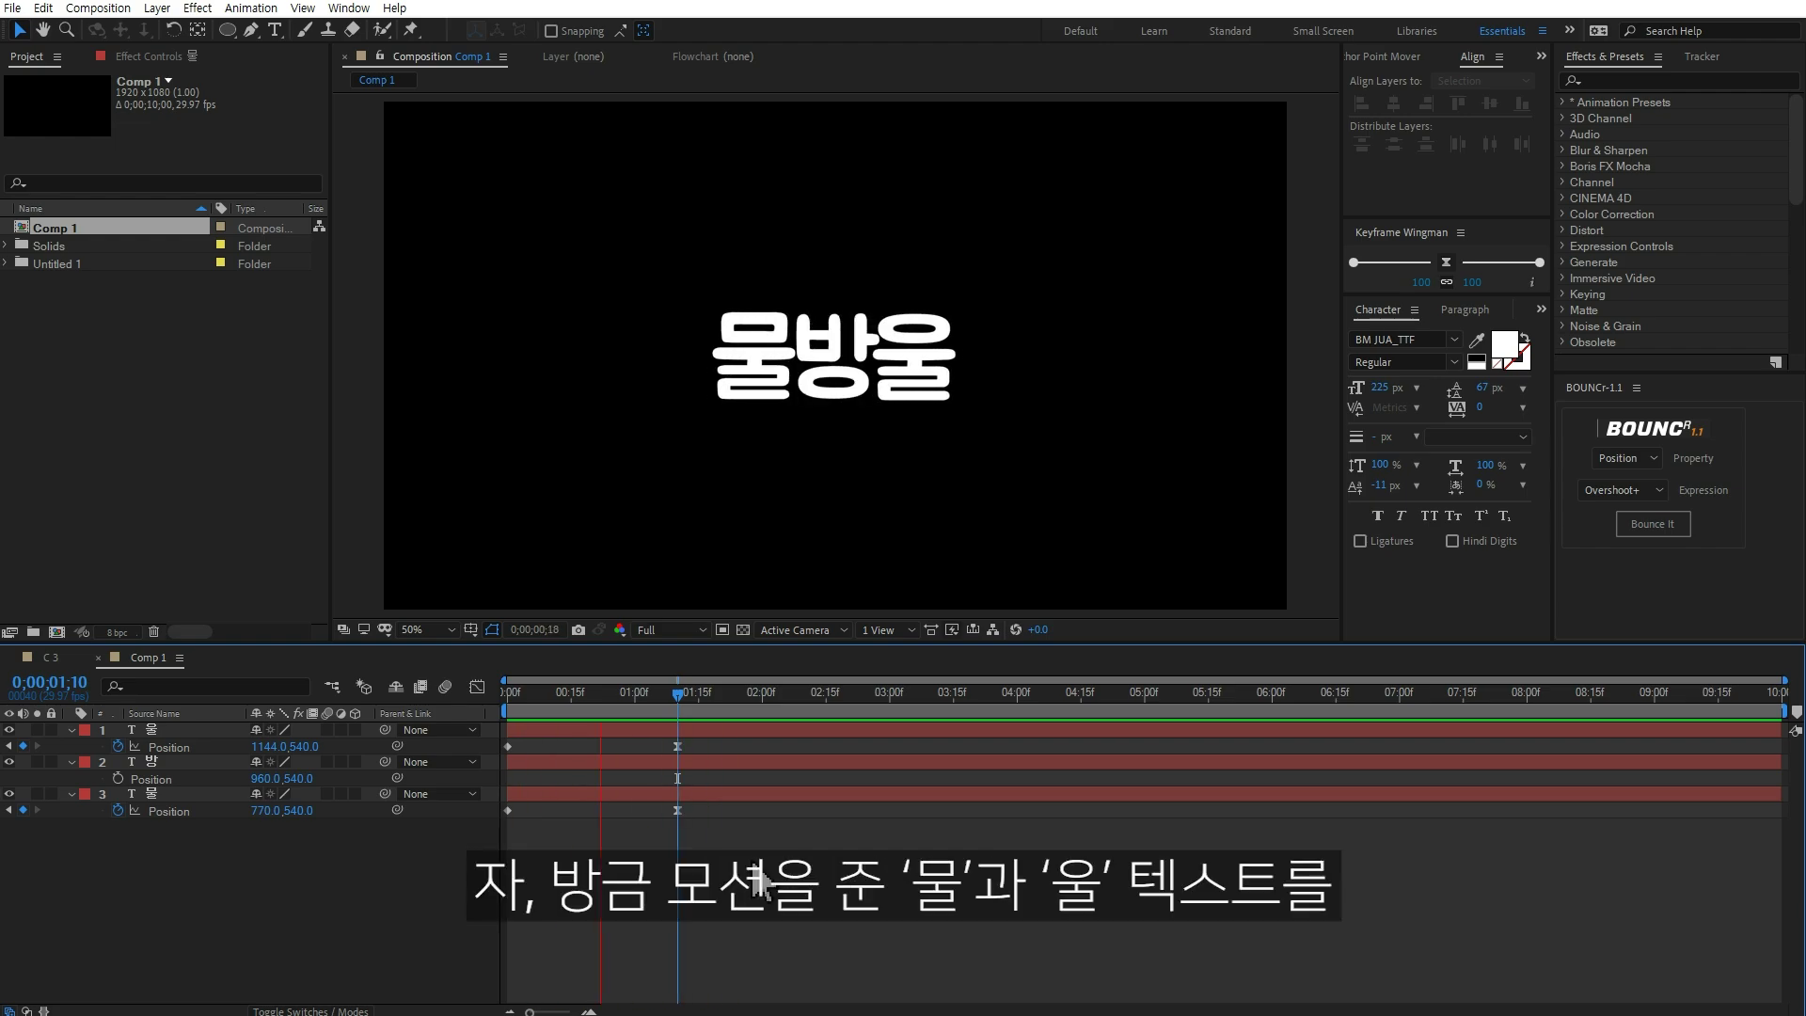
Step: Set 0° Rotation keyframes at 1;10 on the two outer syllable layers
left_click(698, 728)
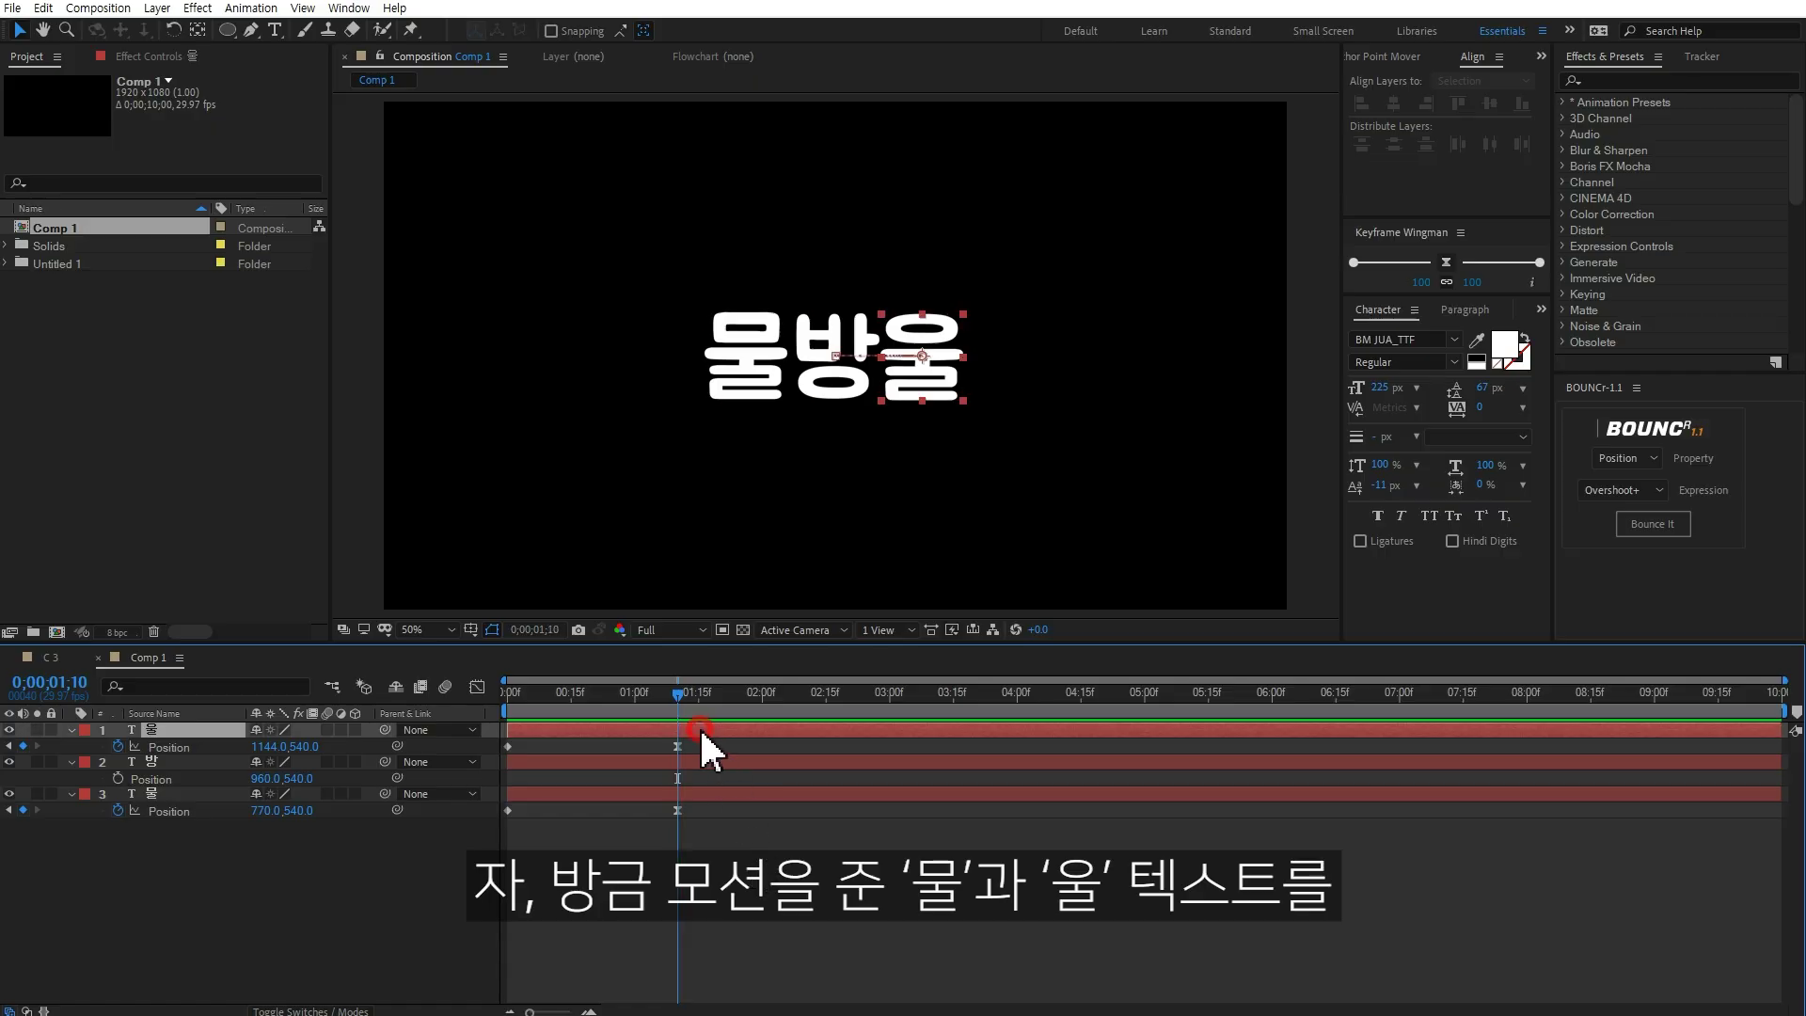
left_click(167, 794, "ctrl")
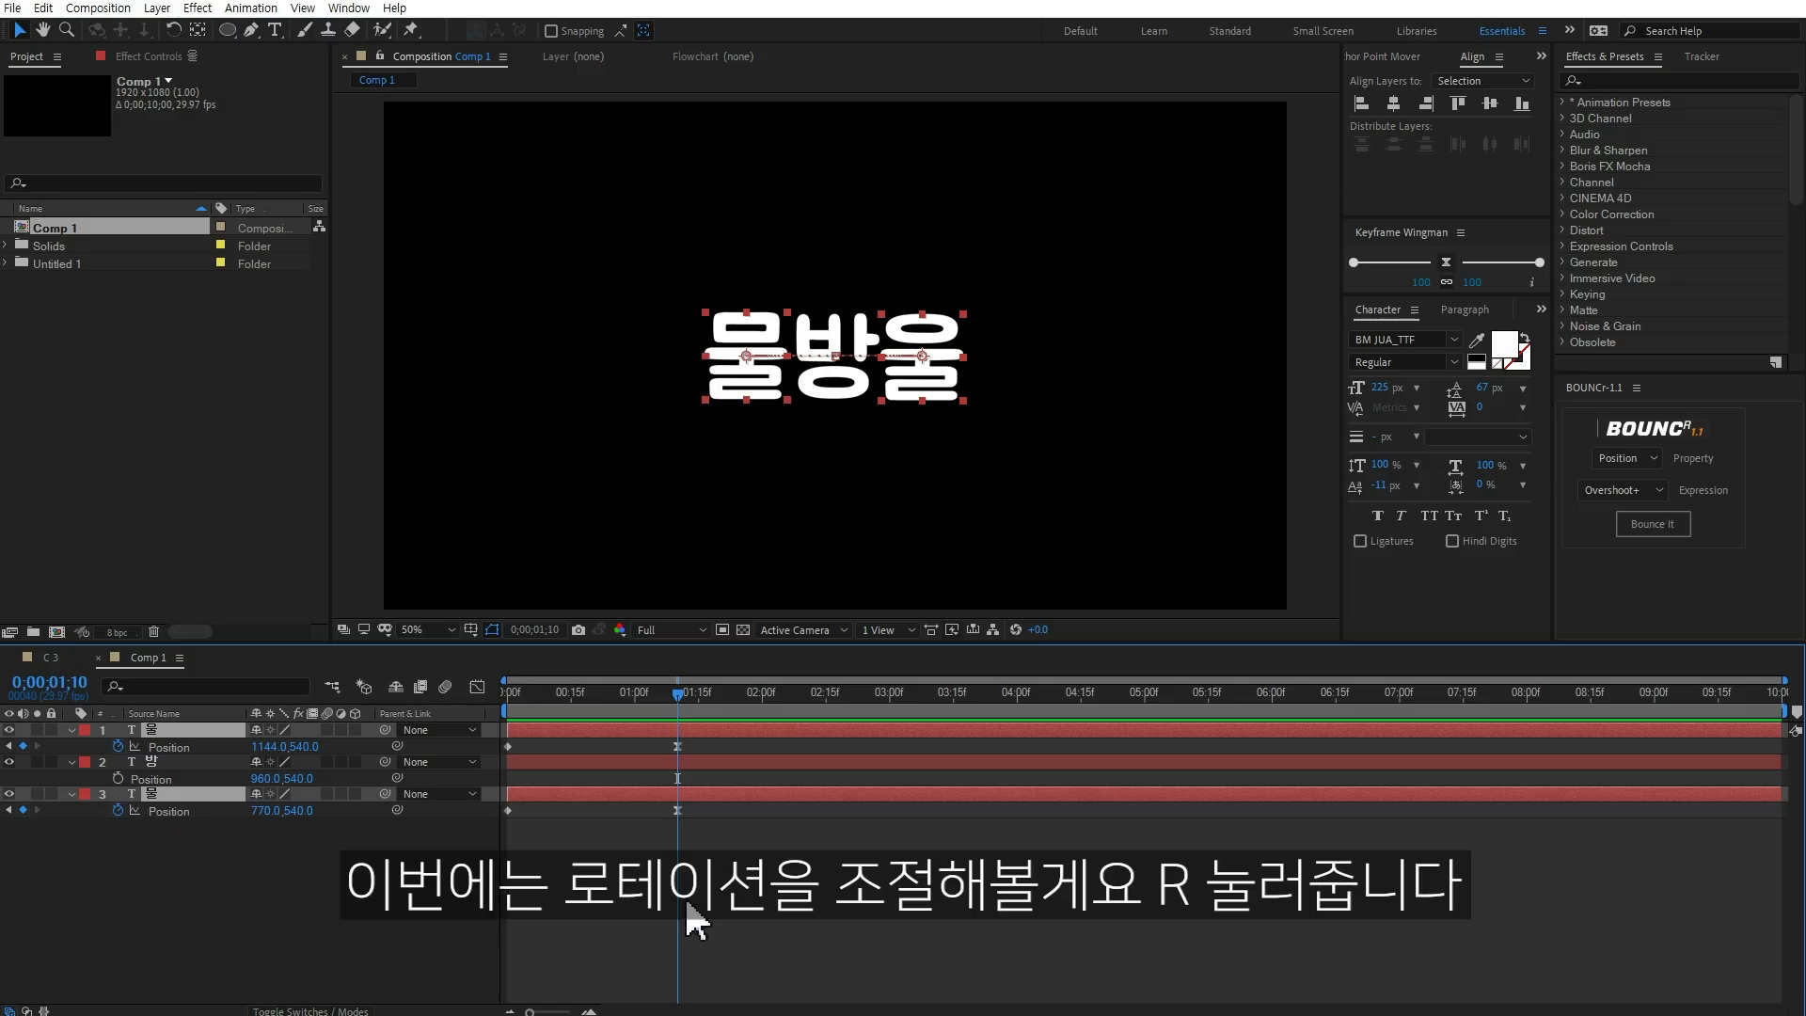
key("r")
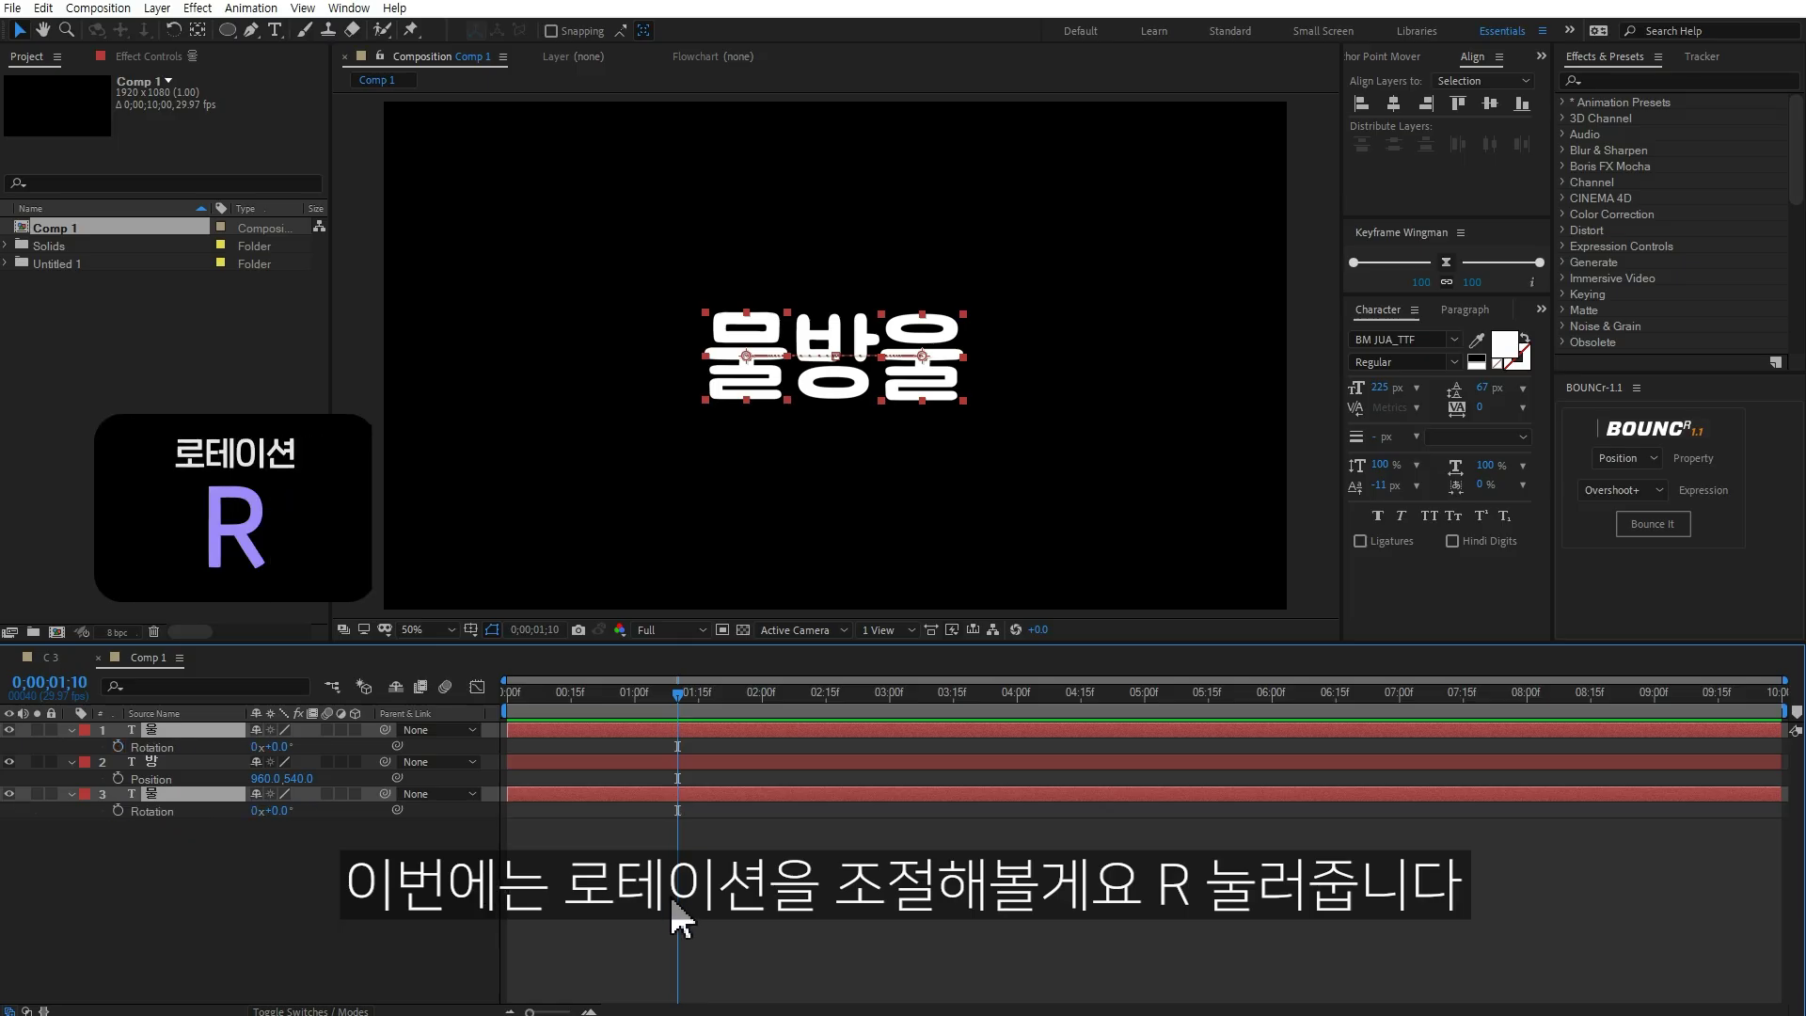
left_click(118, 746)
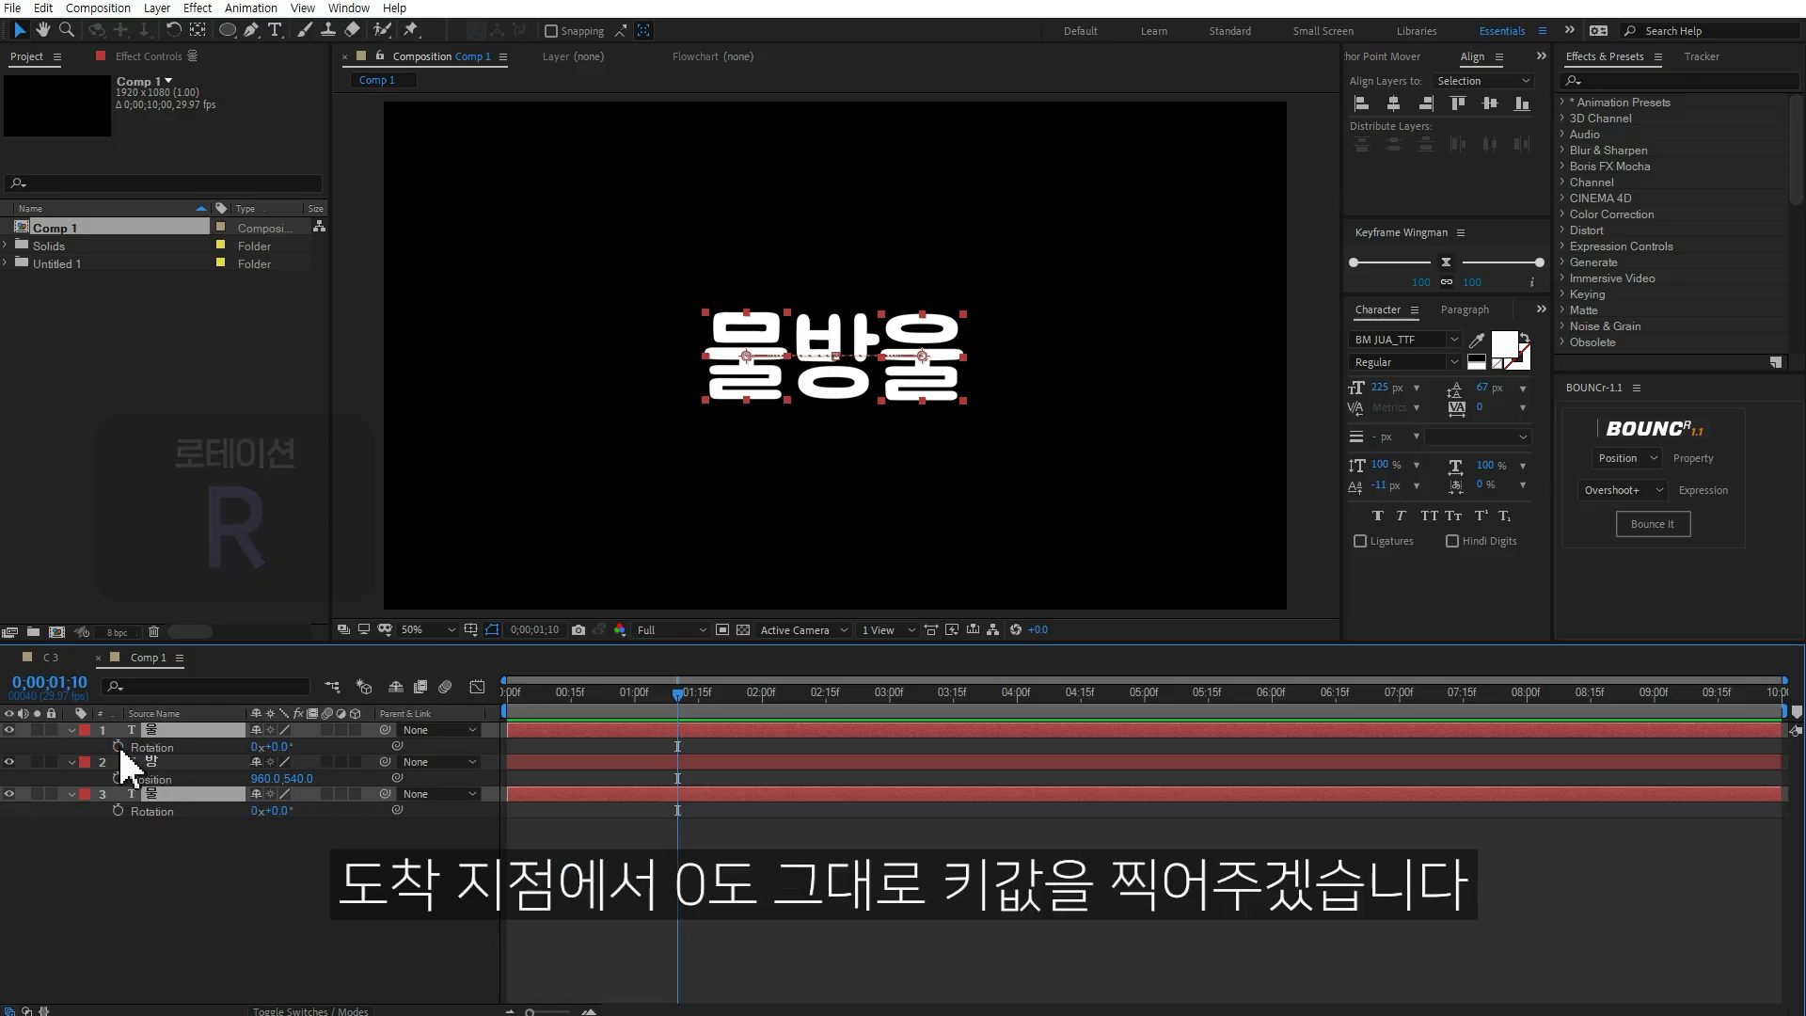
left_click(691, 828)
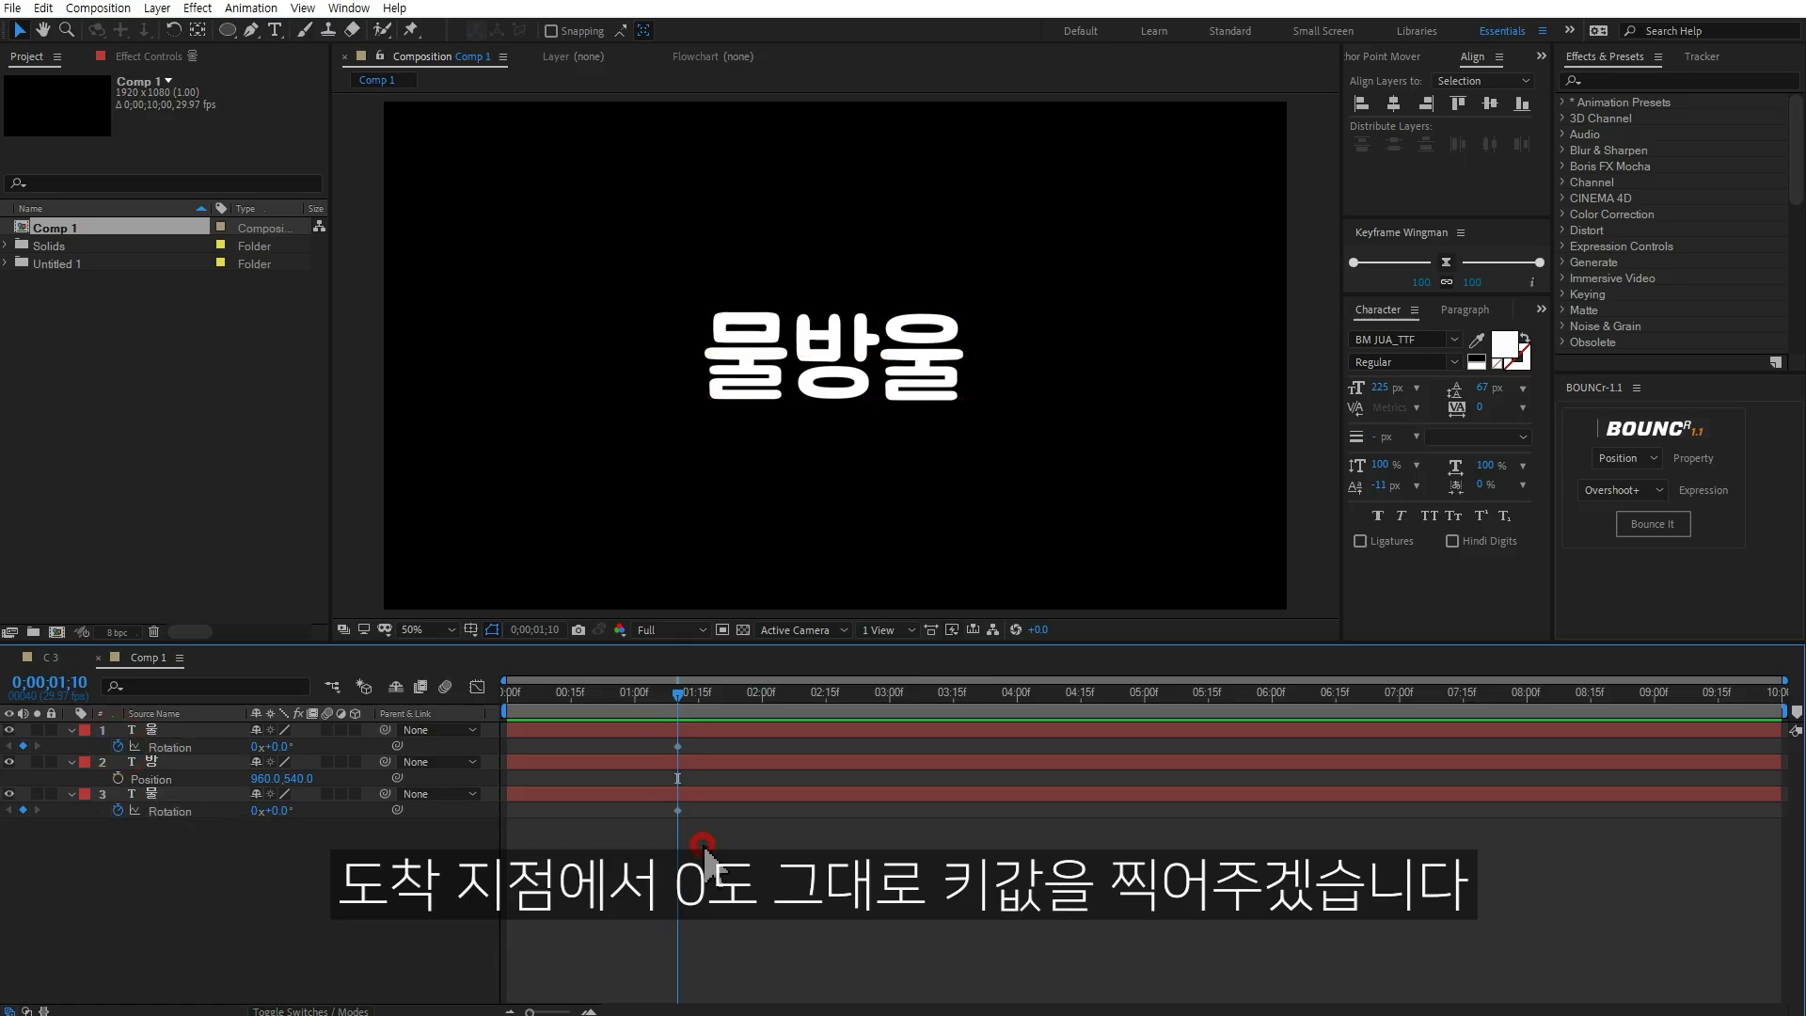
Step: At frame 0, rotate the outer syllables to -137° and +109°
left_click_drag(677, 691, 452, 699)
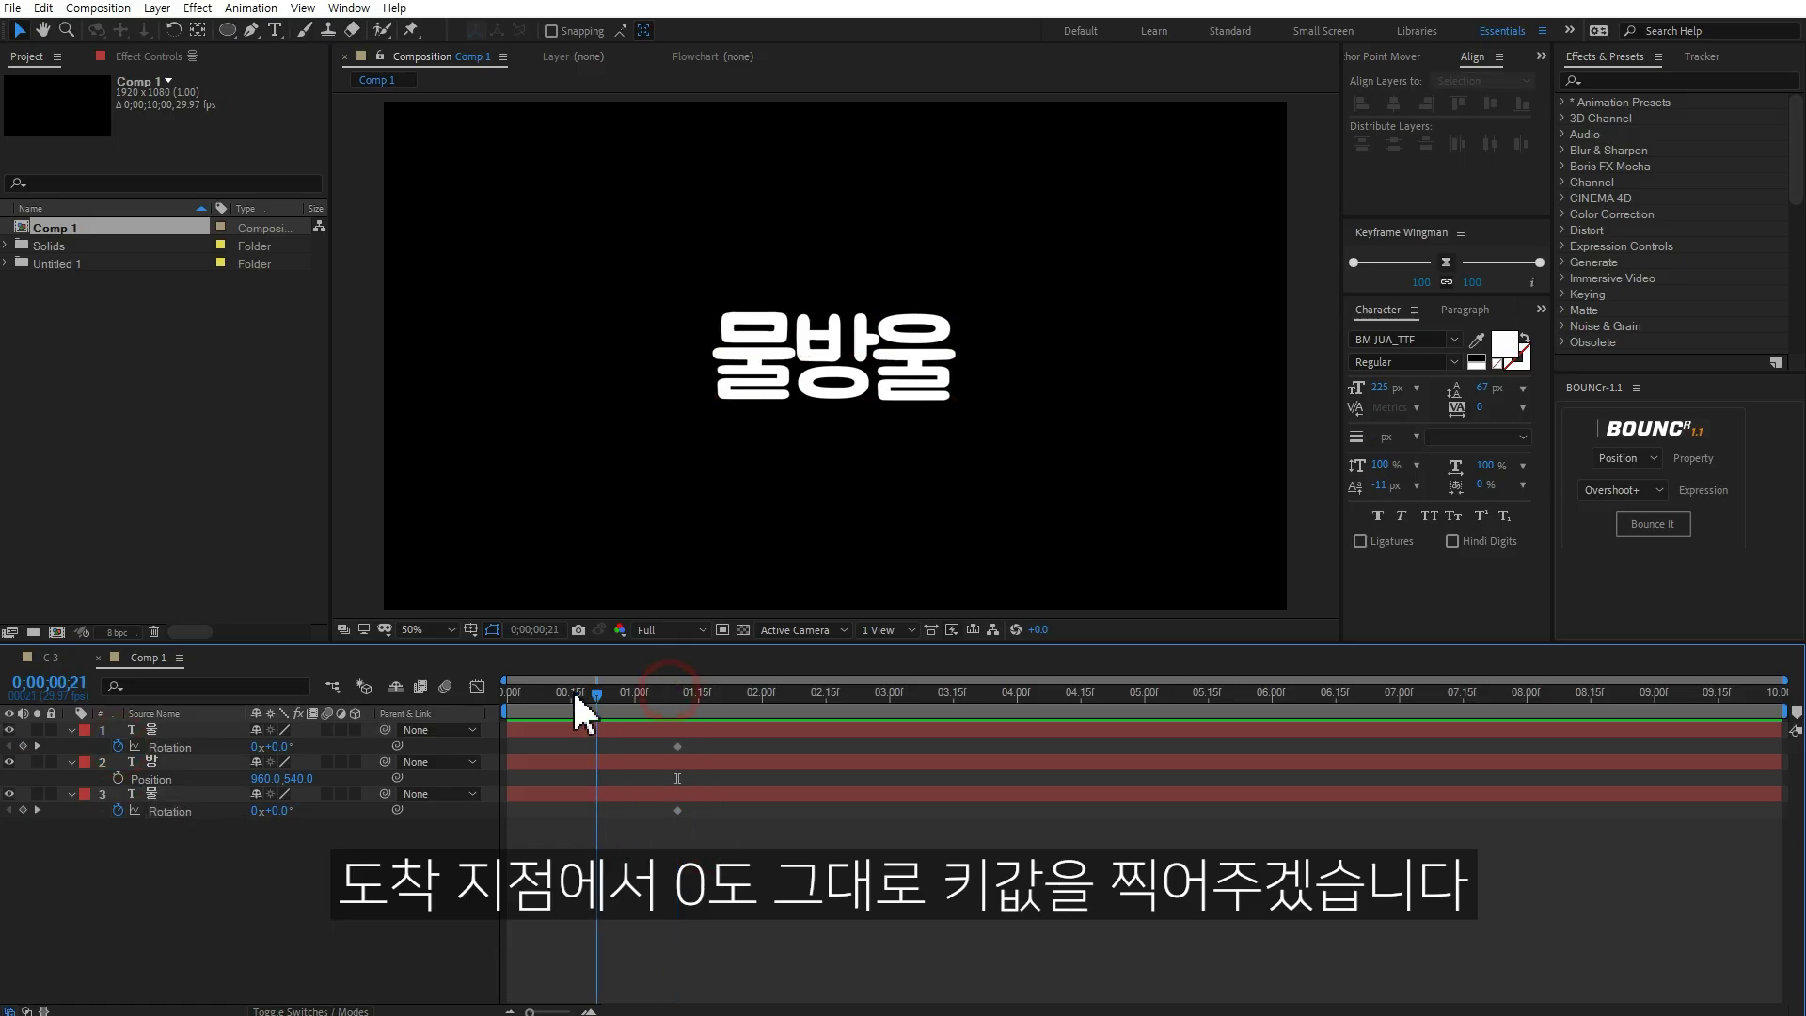
left_click(644, 737)
left_click_drag(273, 747, 161, 764)
left_click(288, 818)
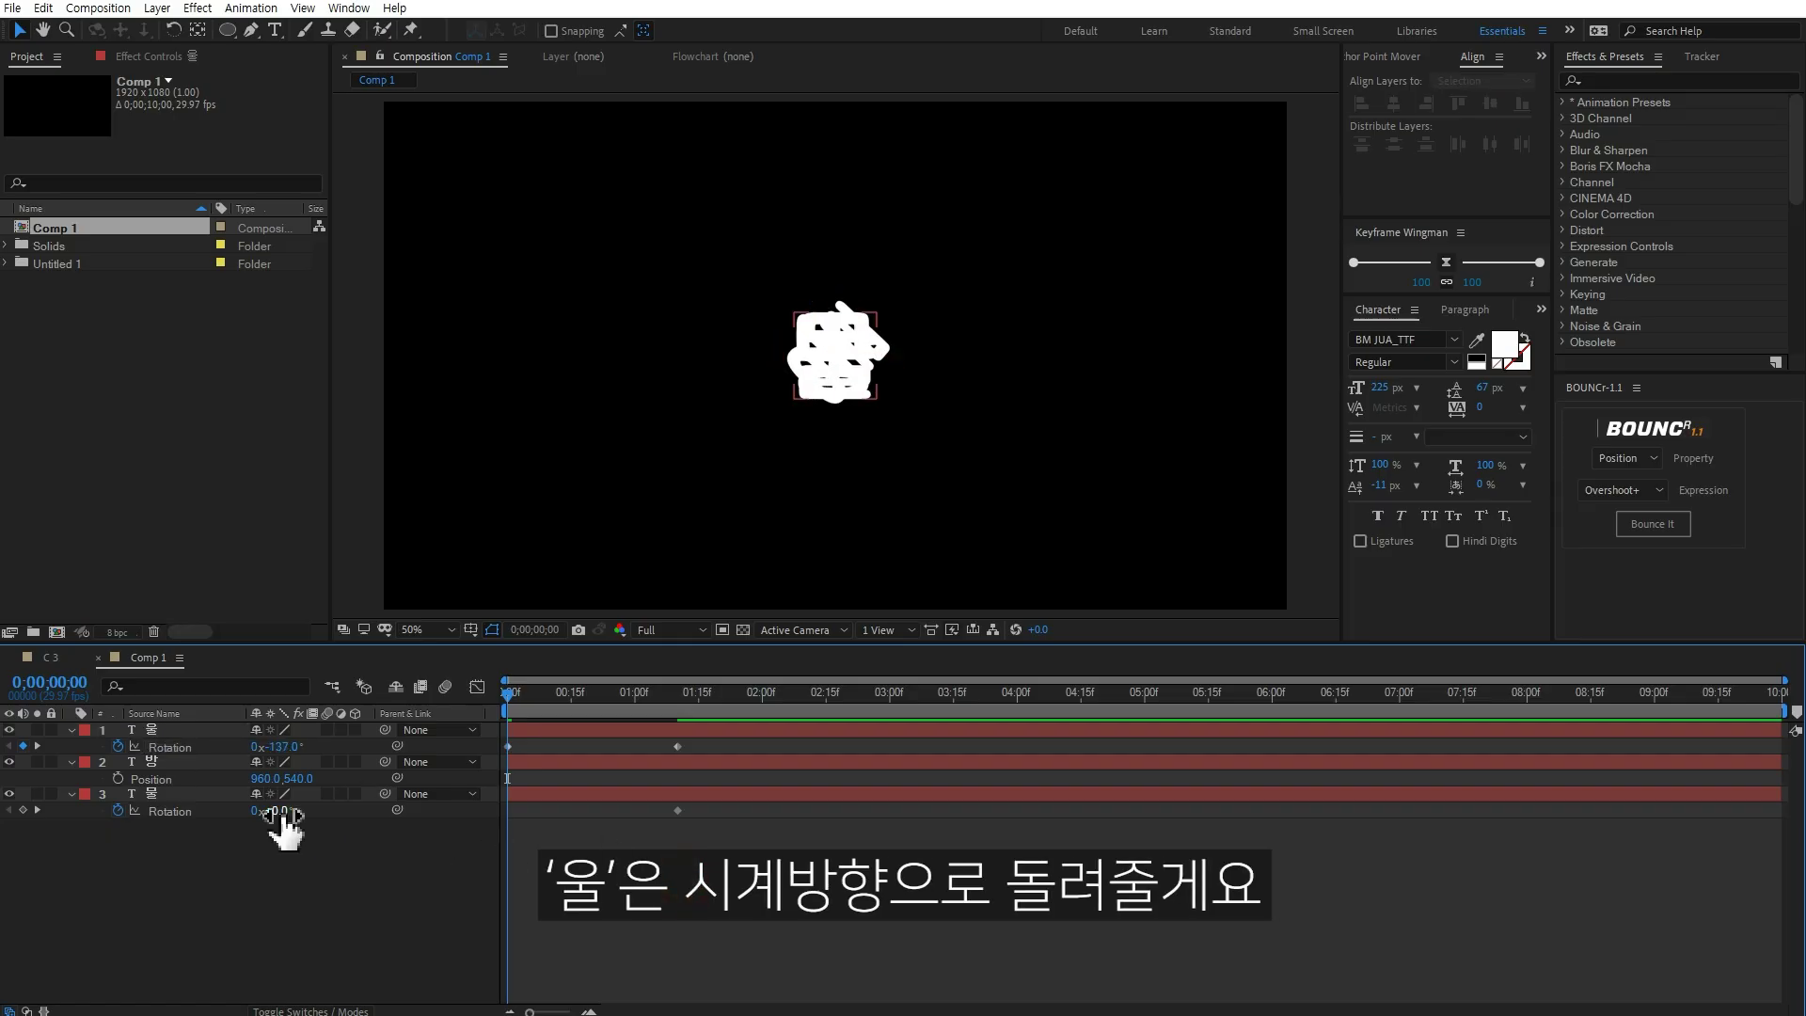
left_click_drag(281, 811, 402, 823)
Step: Apply Easy Ease to the rotation landing keyframes
left_click_drag(711, 736, 640, 827)
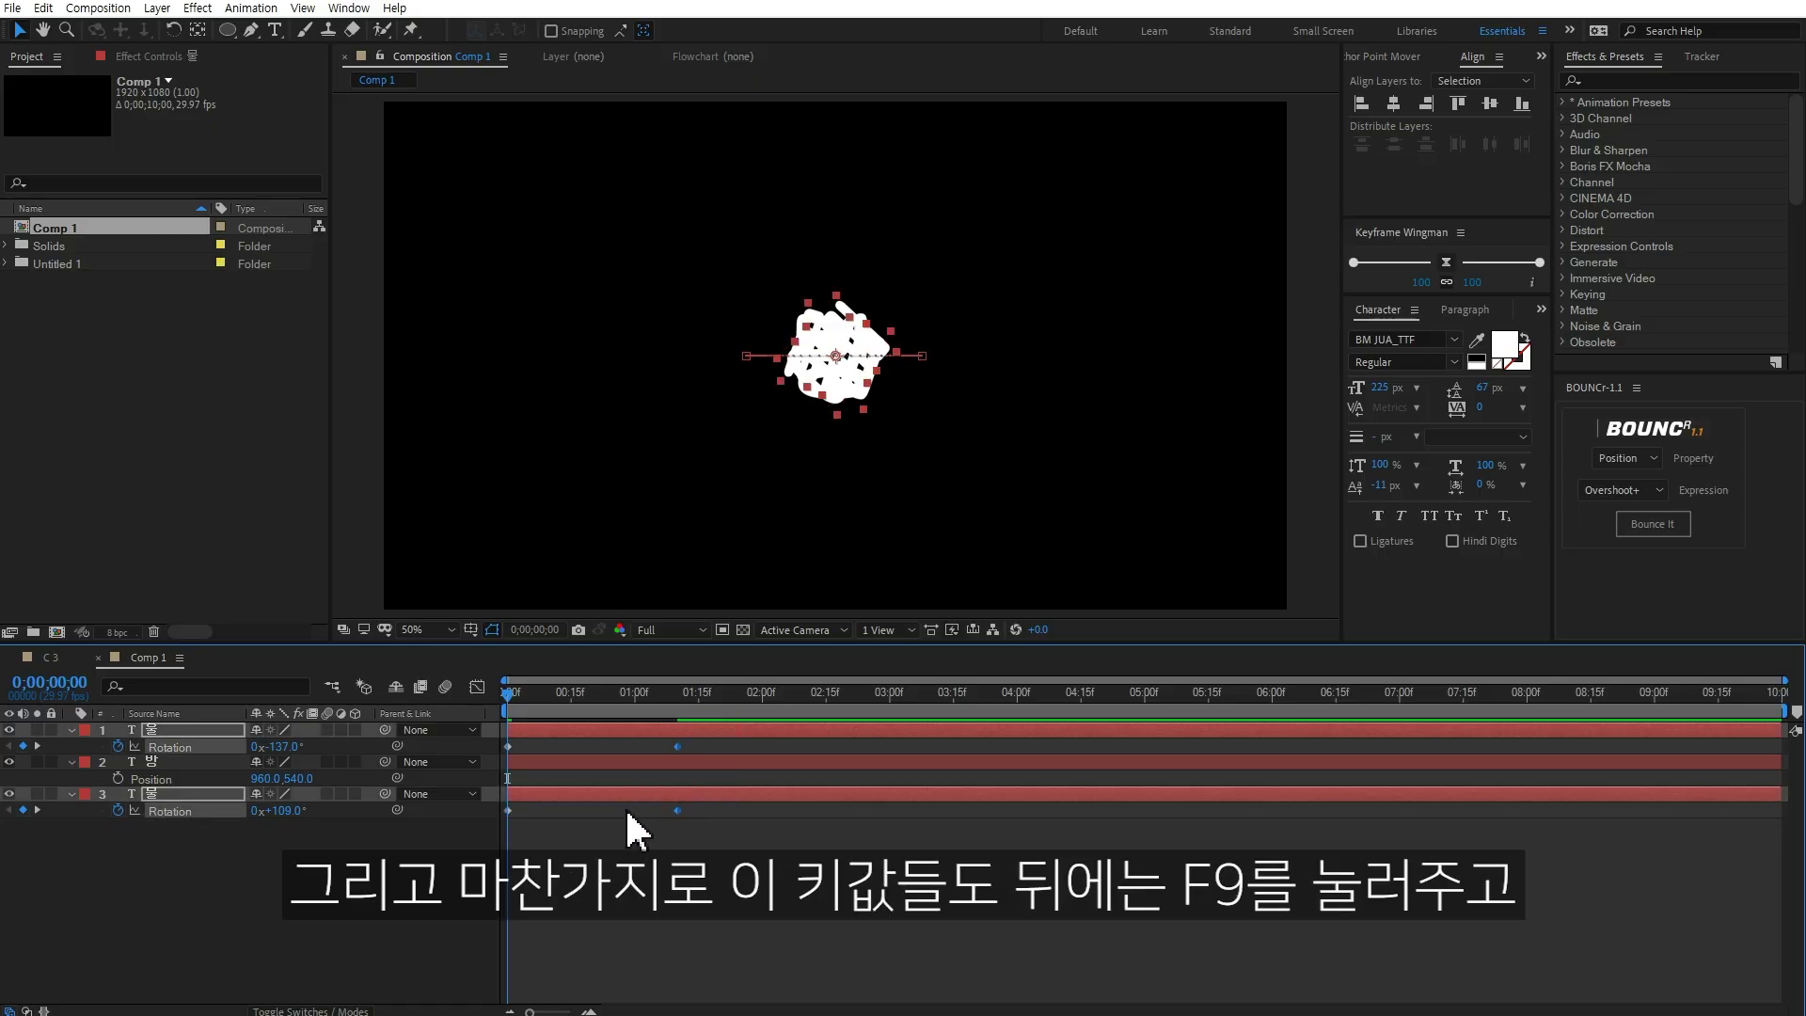
key("F9")
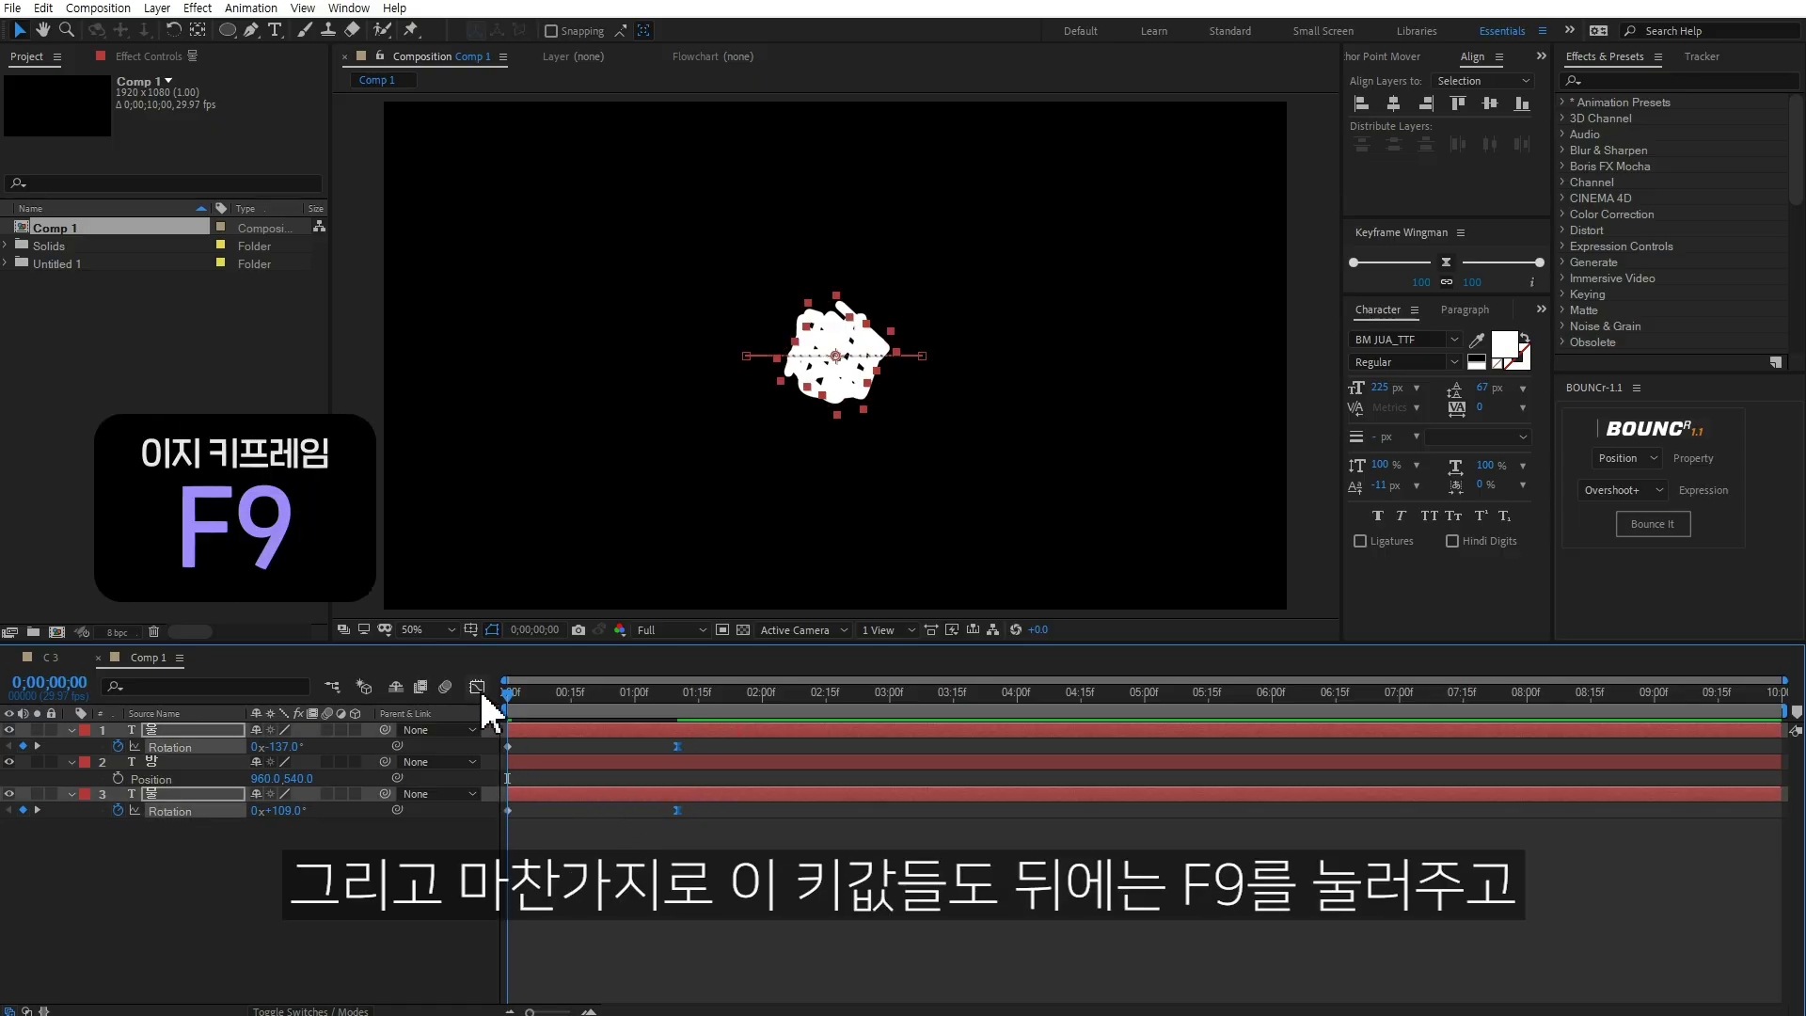
left_click(477, 687)
Step: Pull the rotation landing keyframes' influence to 100% and preview the spin
left_click_drag(671, 843, 641, 847)
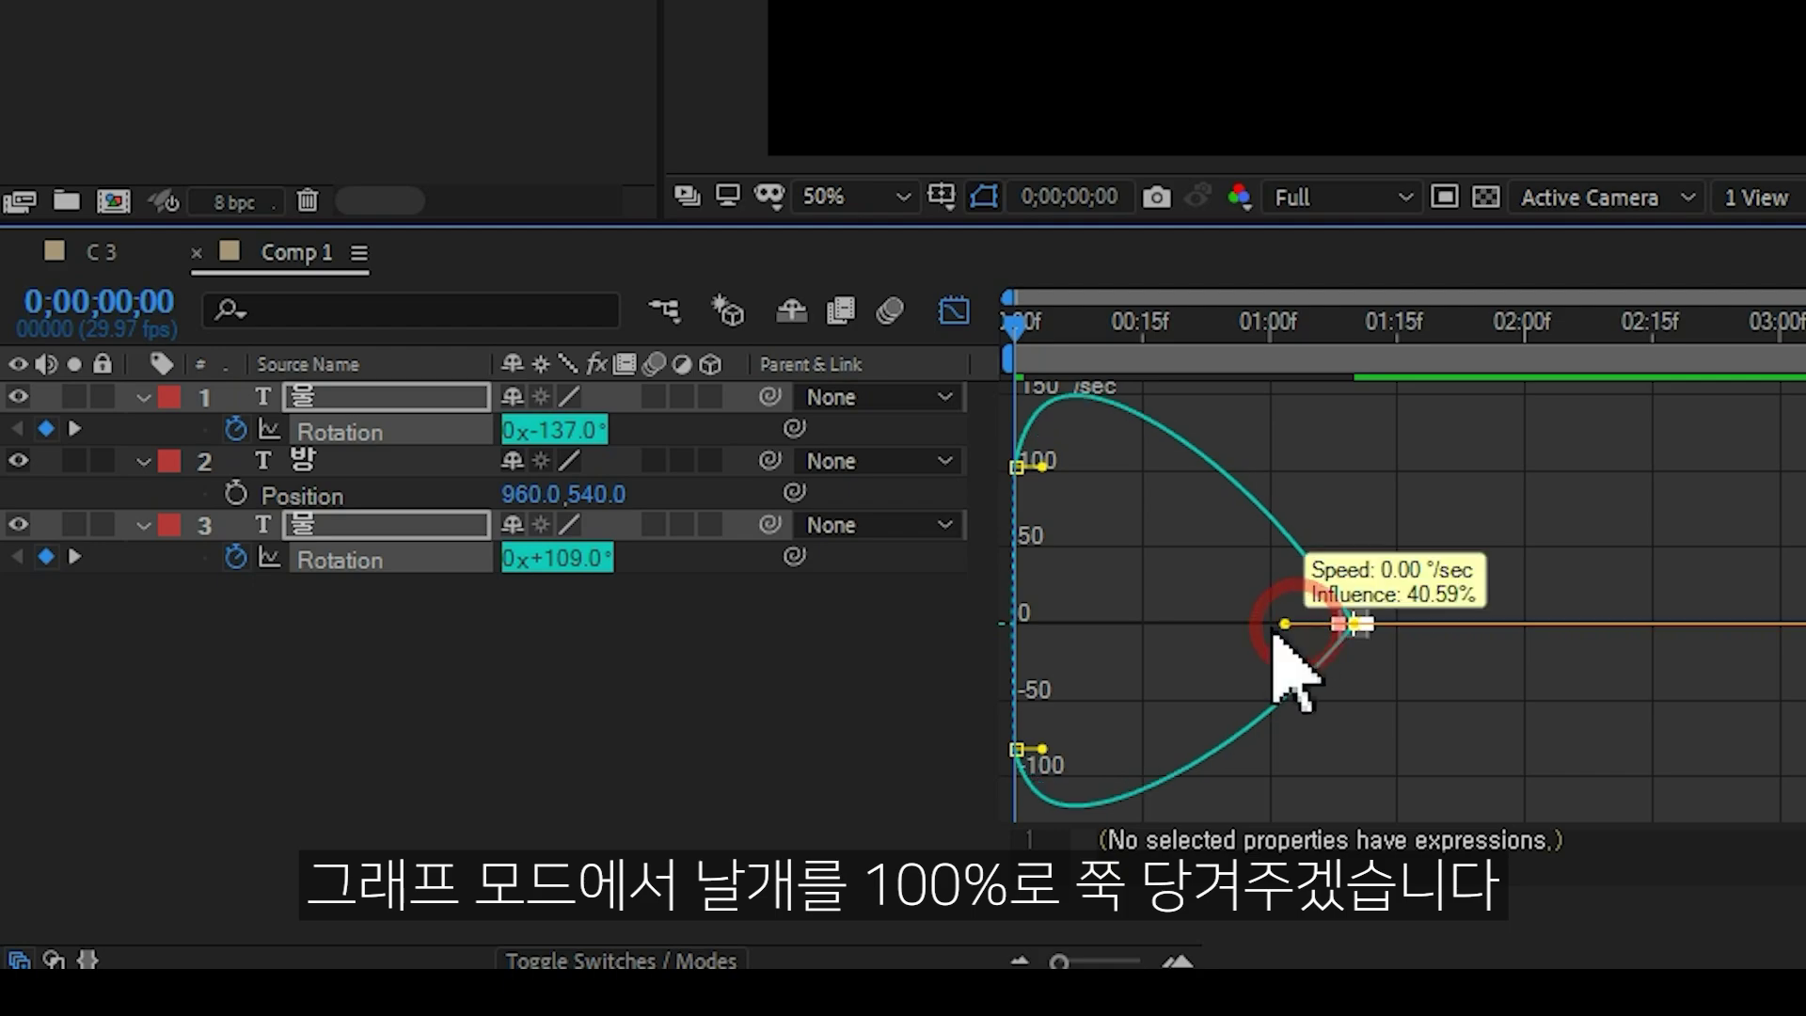
left_click_drag(1284, 624, 1109, 628)
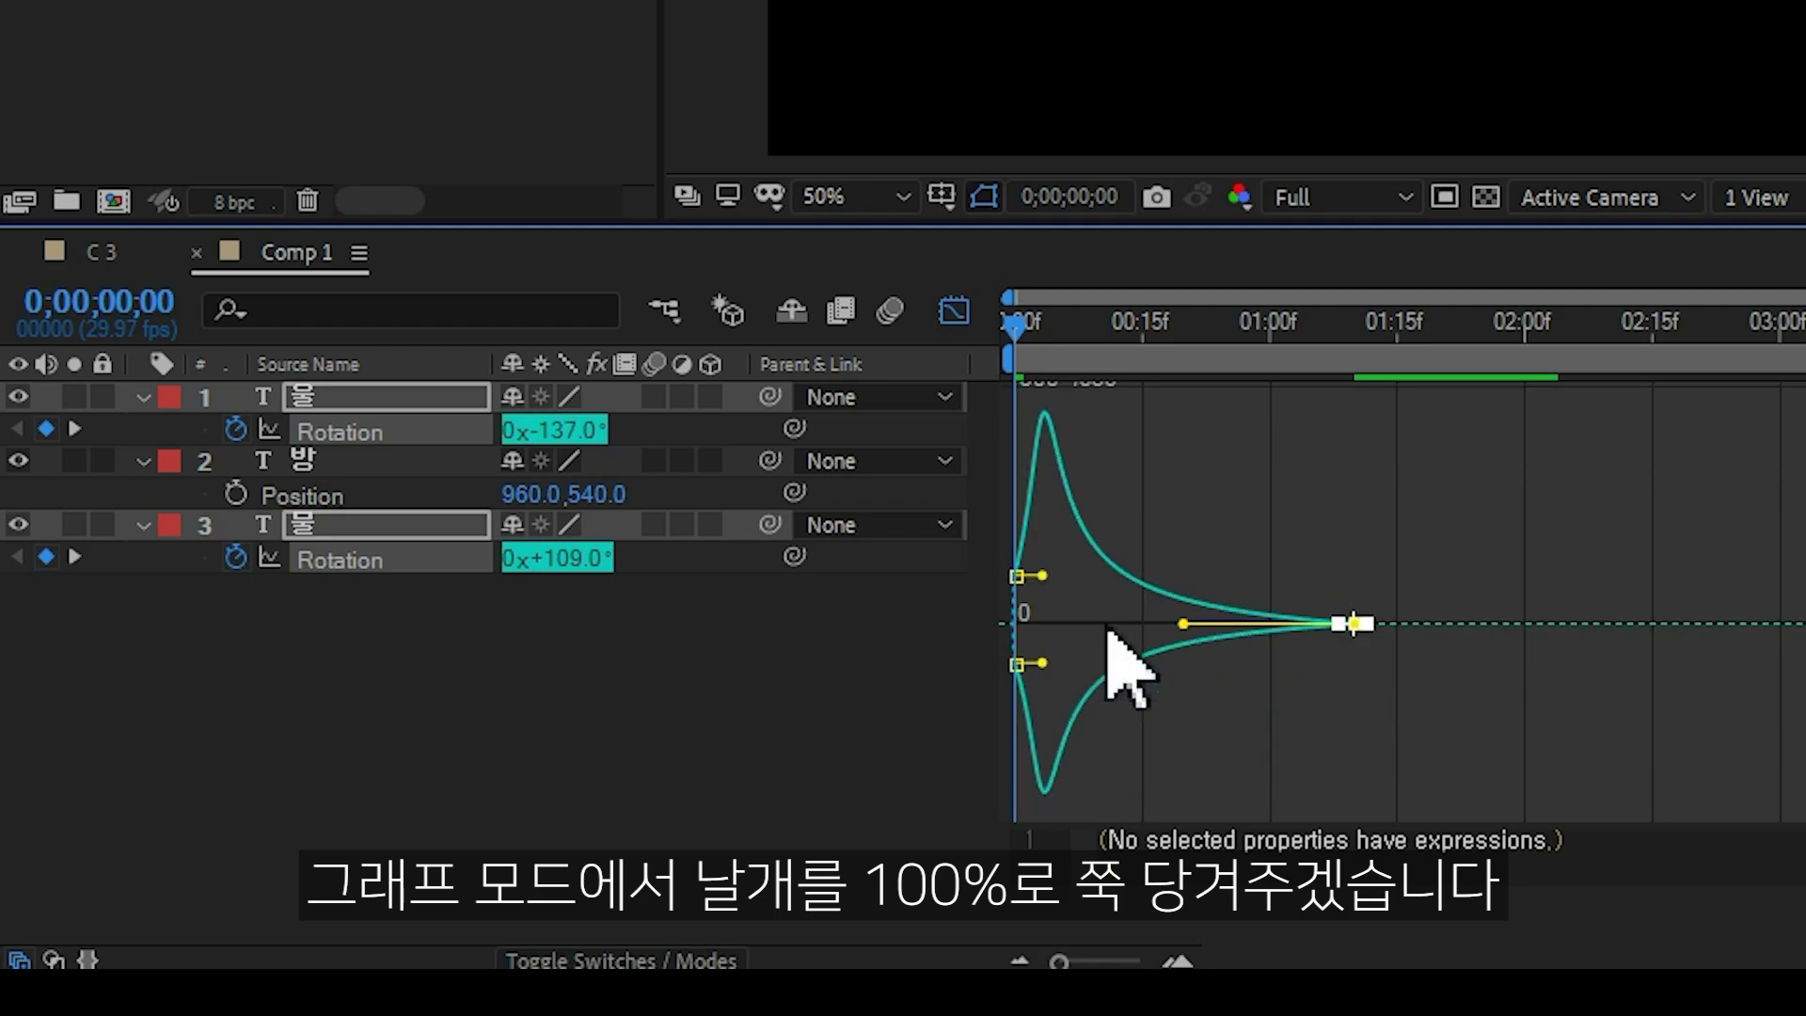
left_click(954, 311)
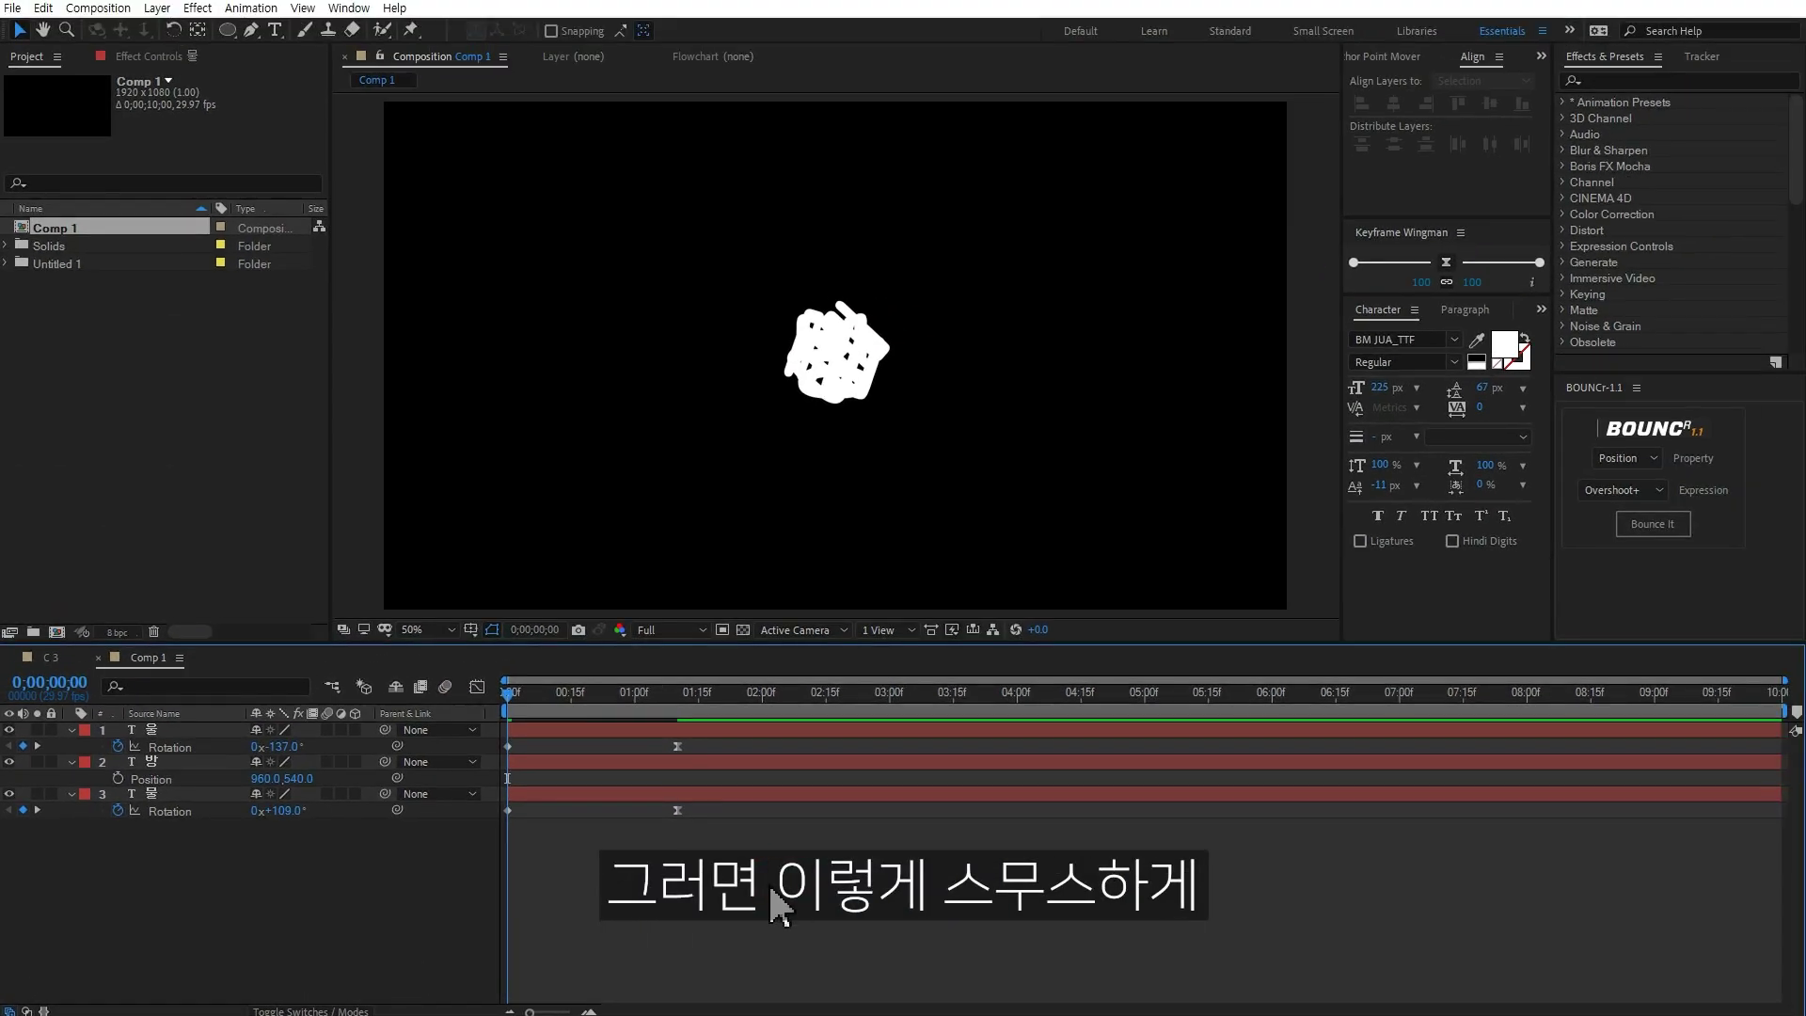
key("space")
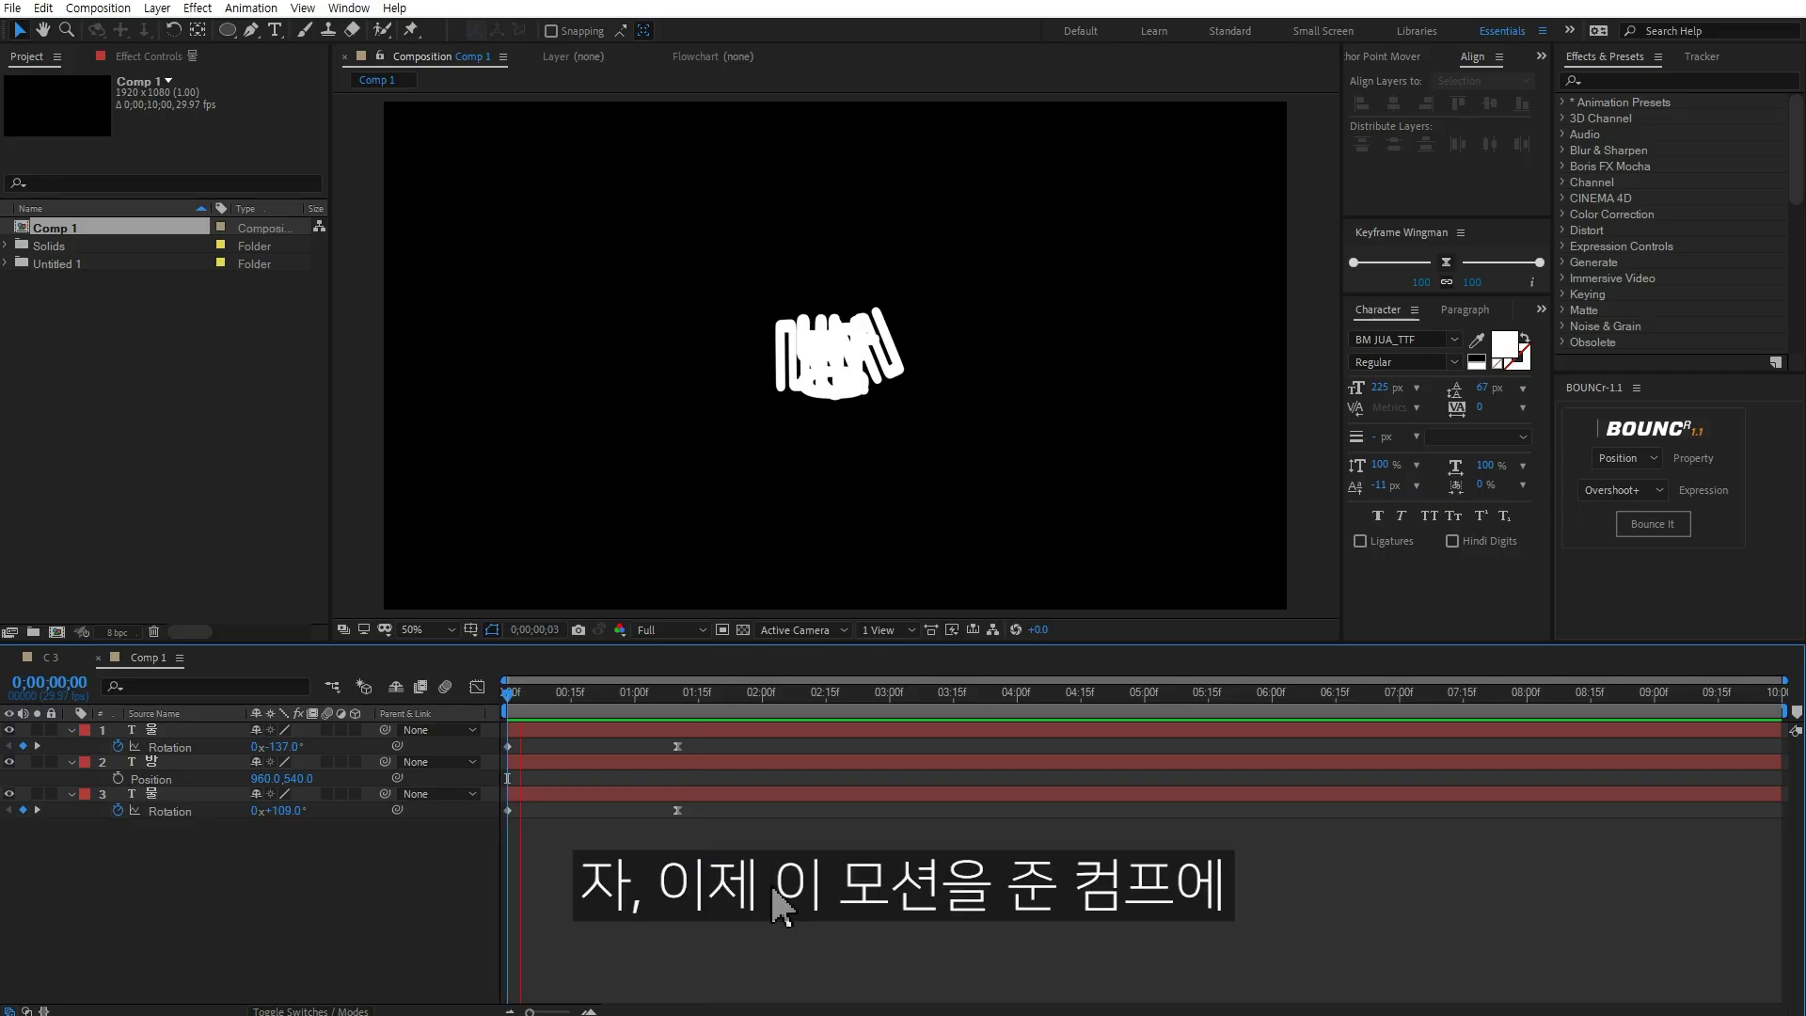
Step: Nest Comp 1 into a new composition, Comp 2, and scrub through it
key("space")
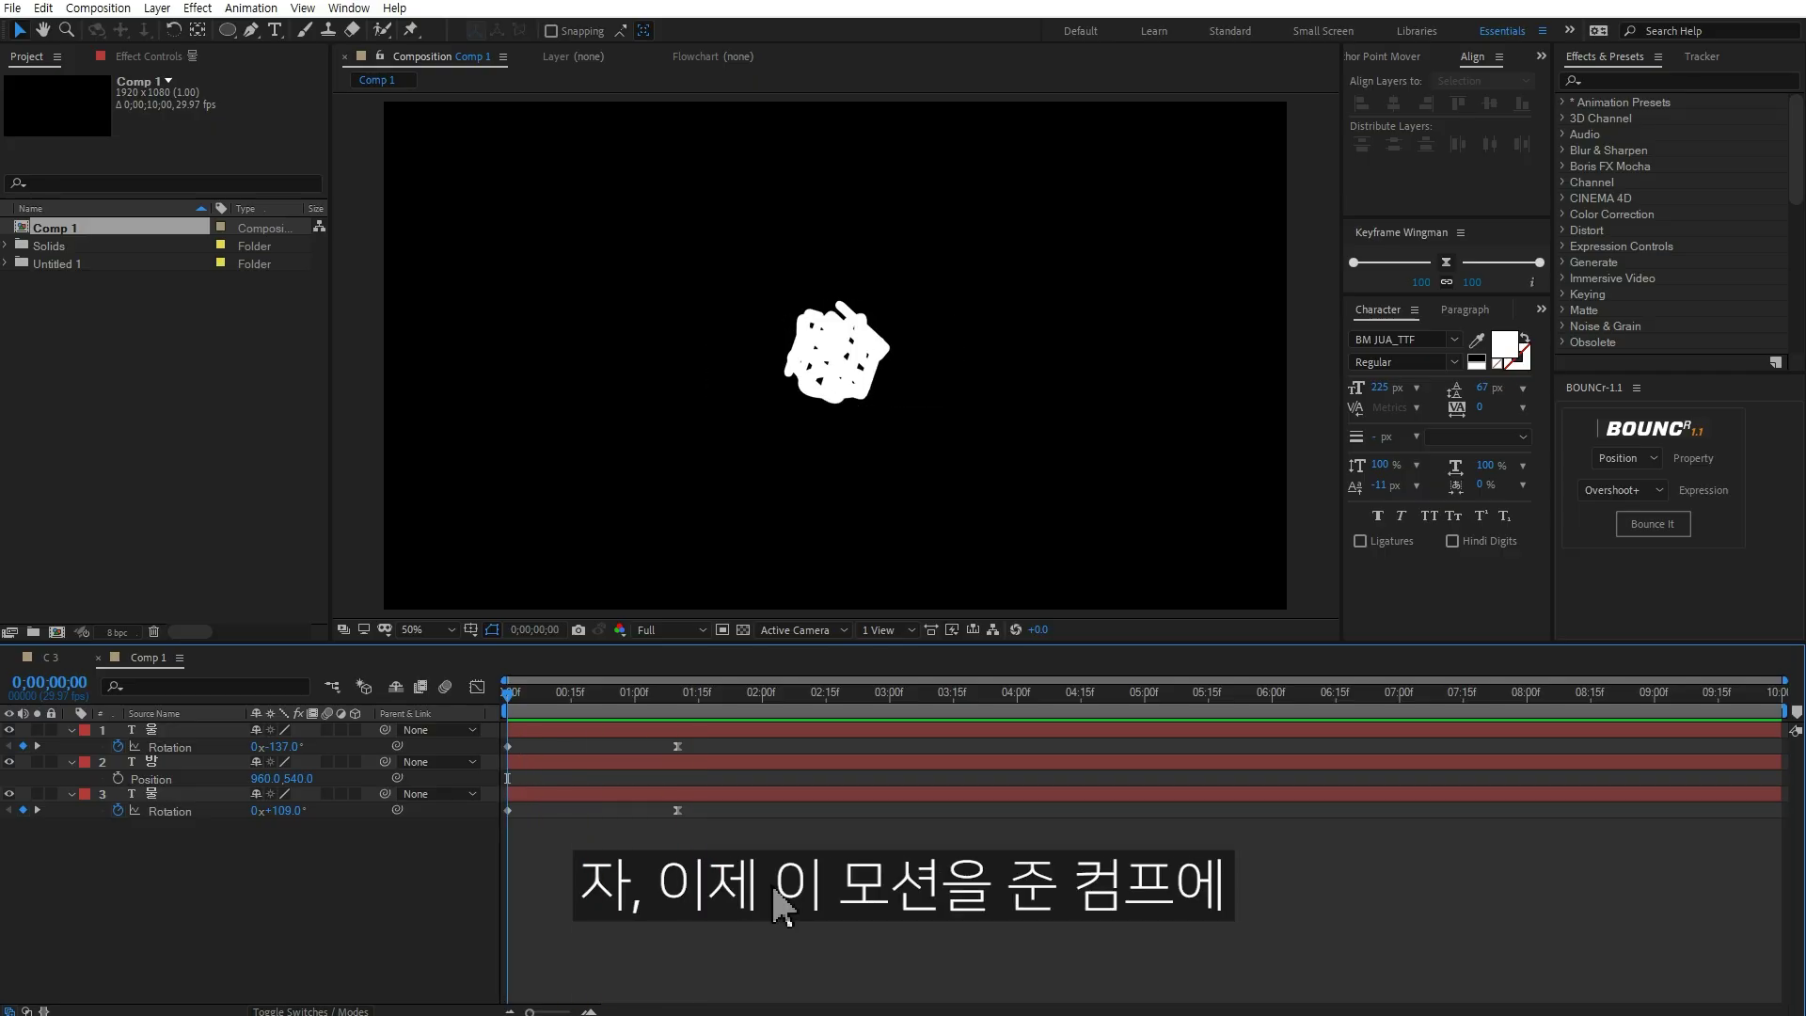
left_click(676, 691)
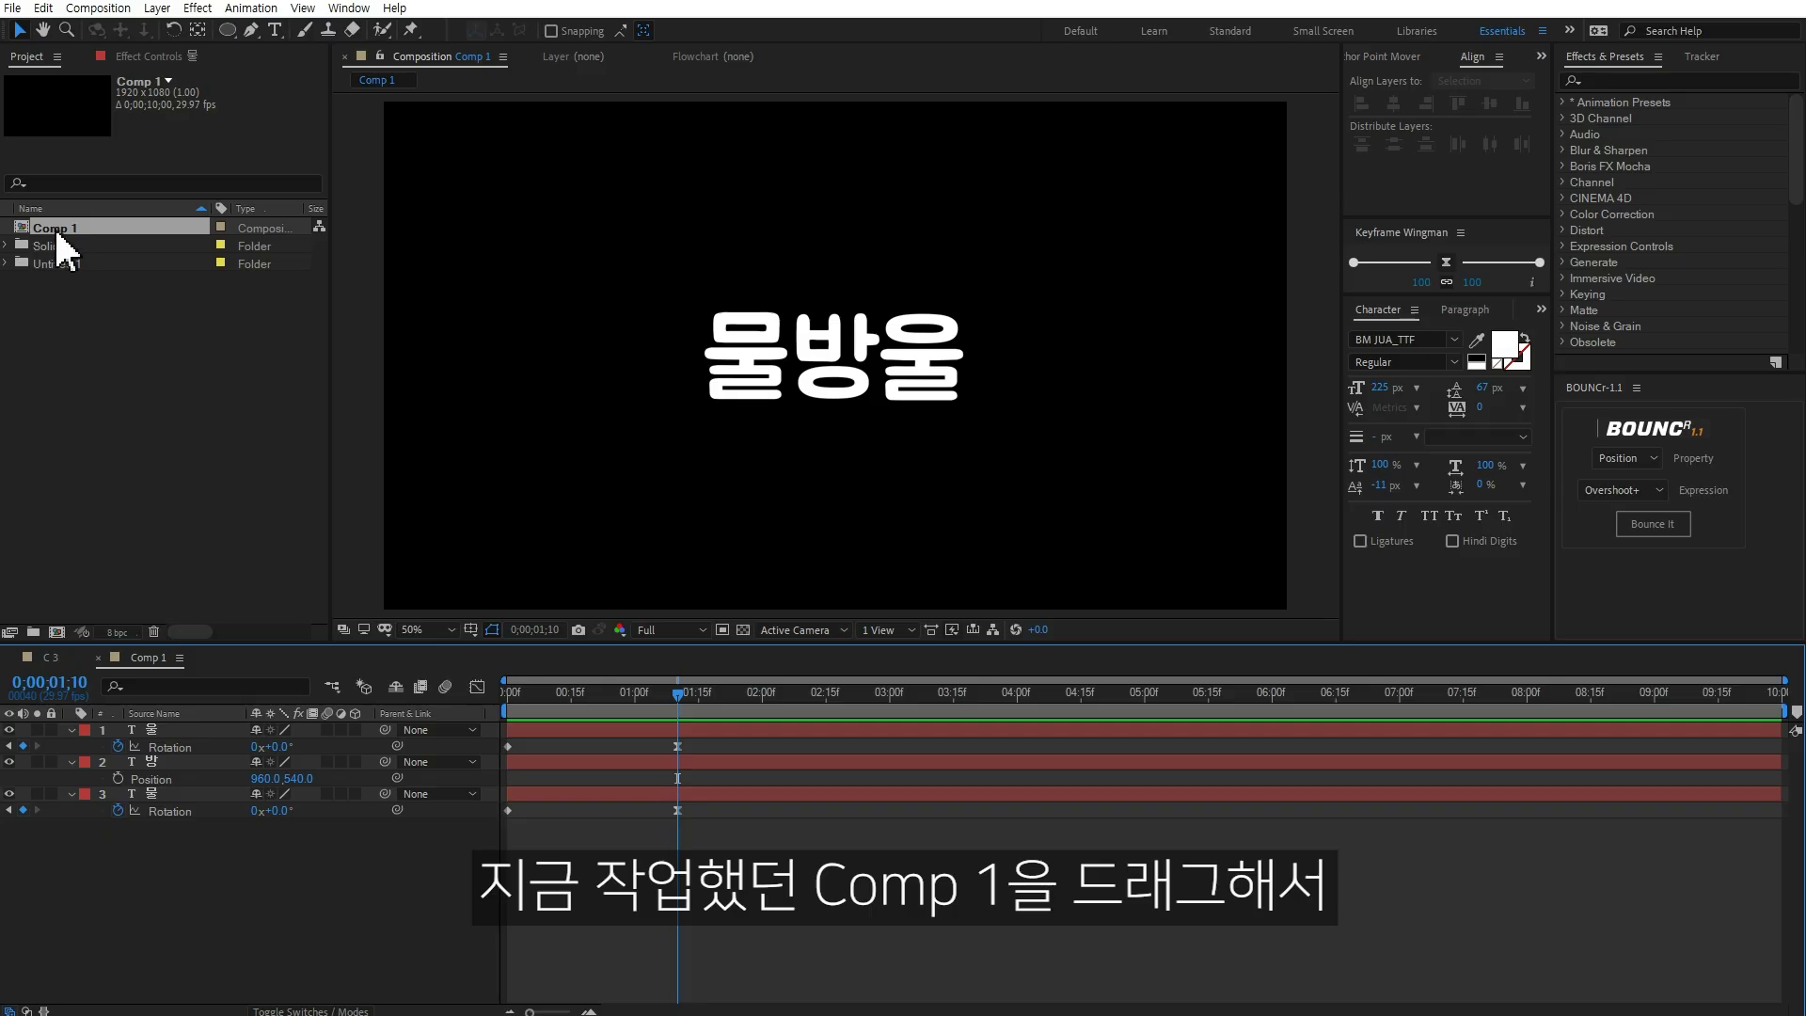
left_click_drag(58, 247, 58, 639)
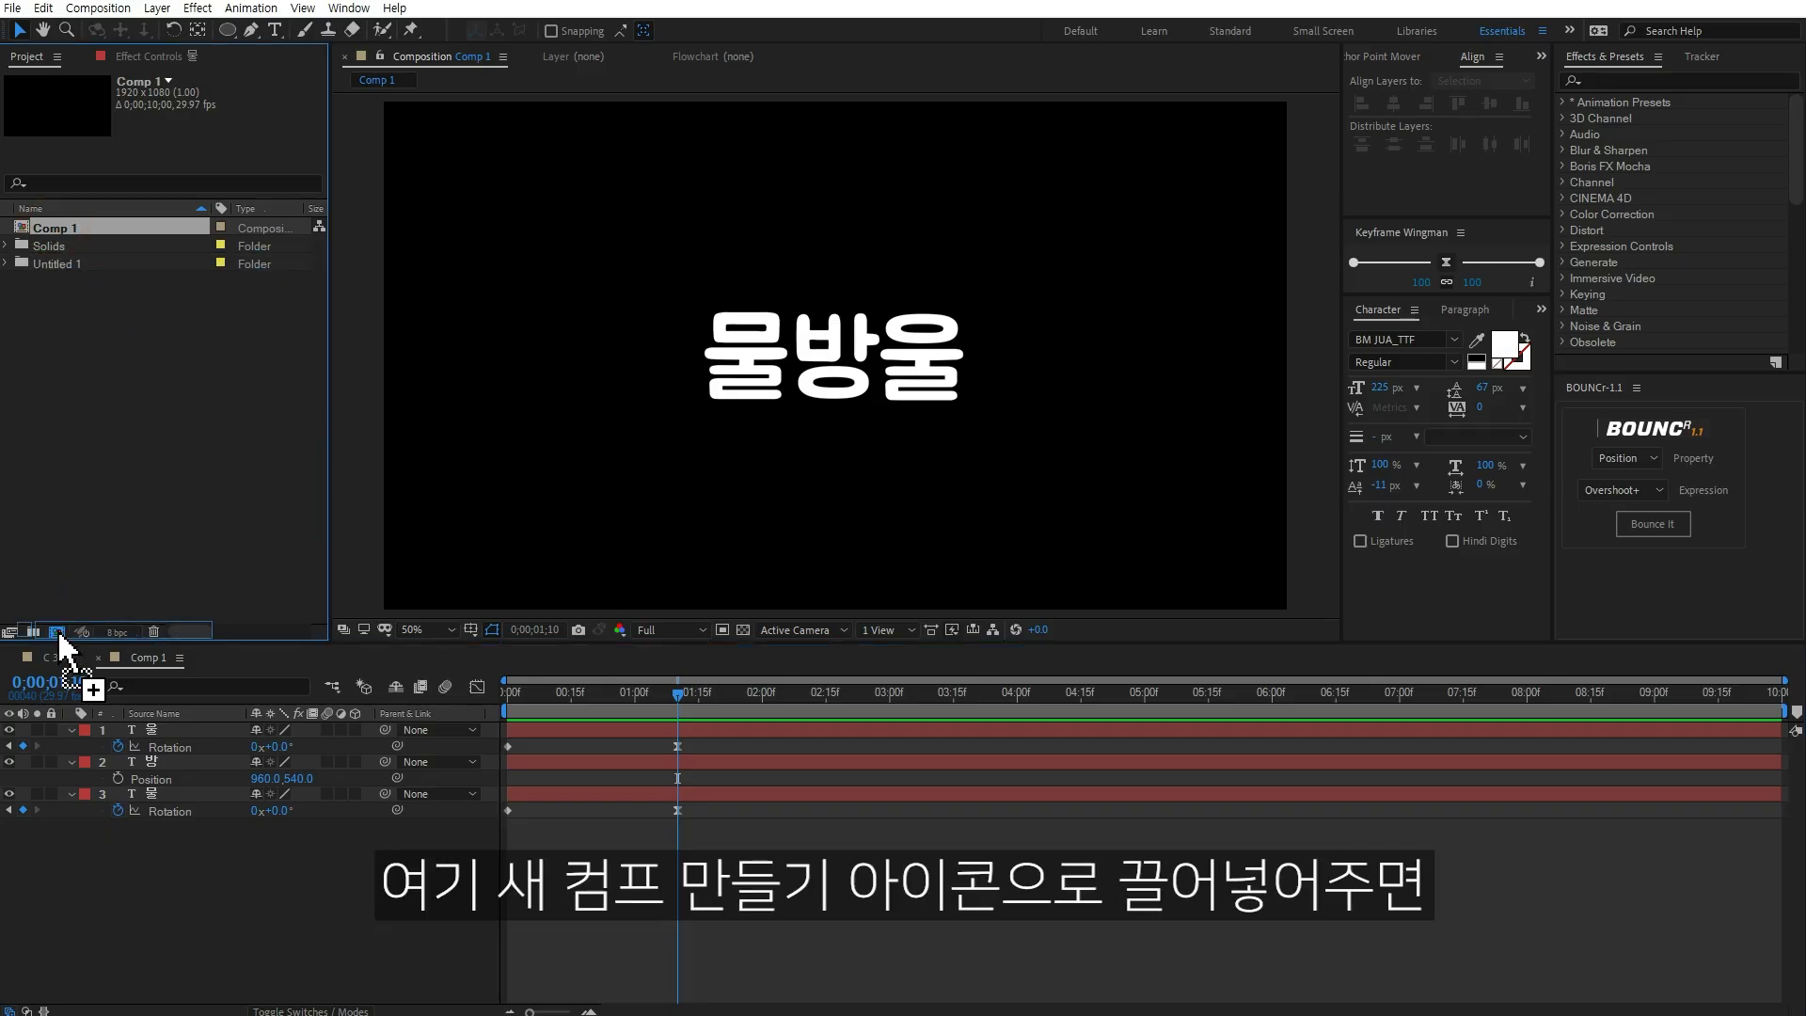
left_click_drag(59, 643, 56, 635)
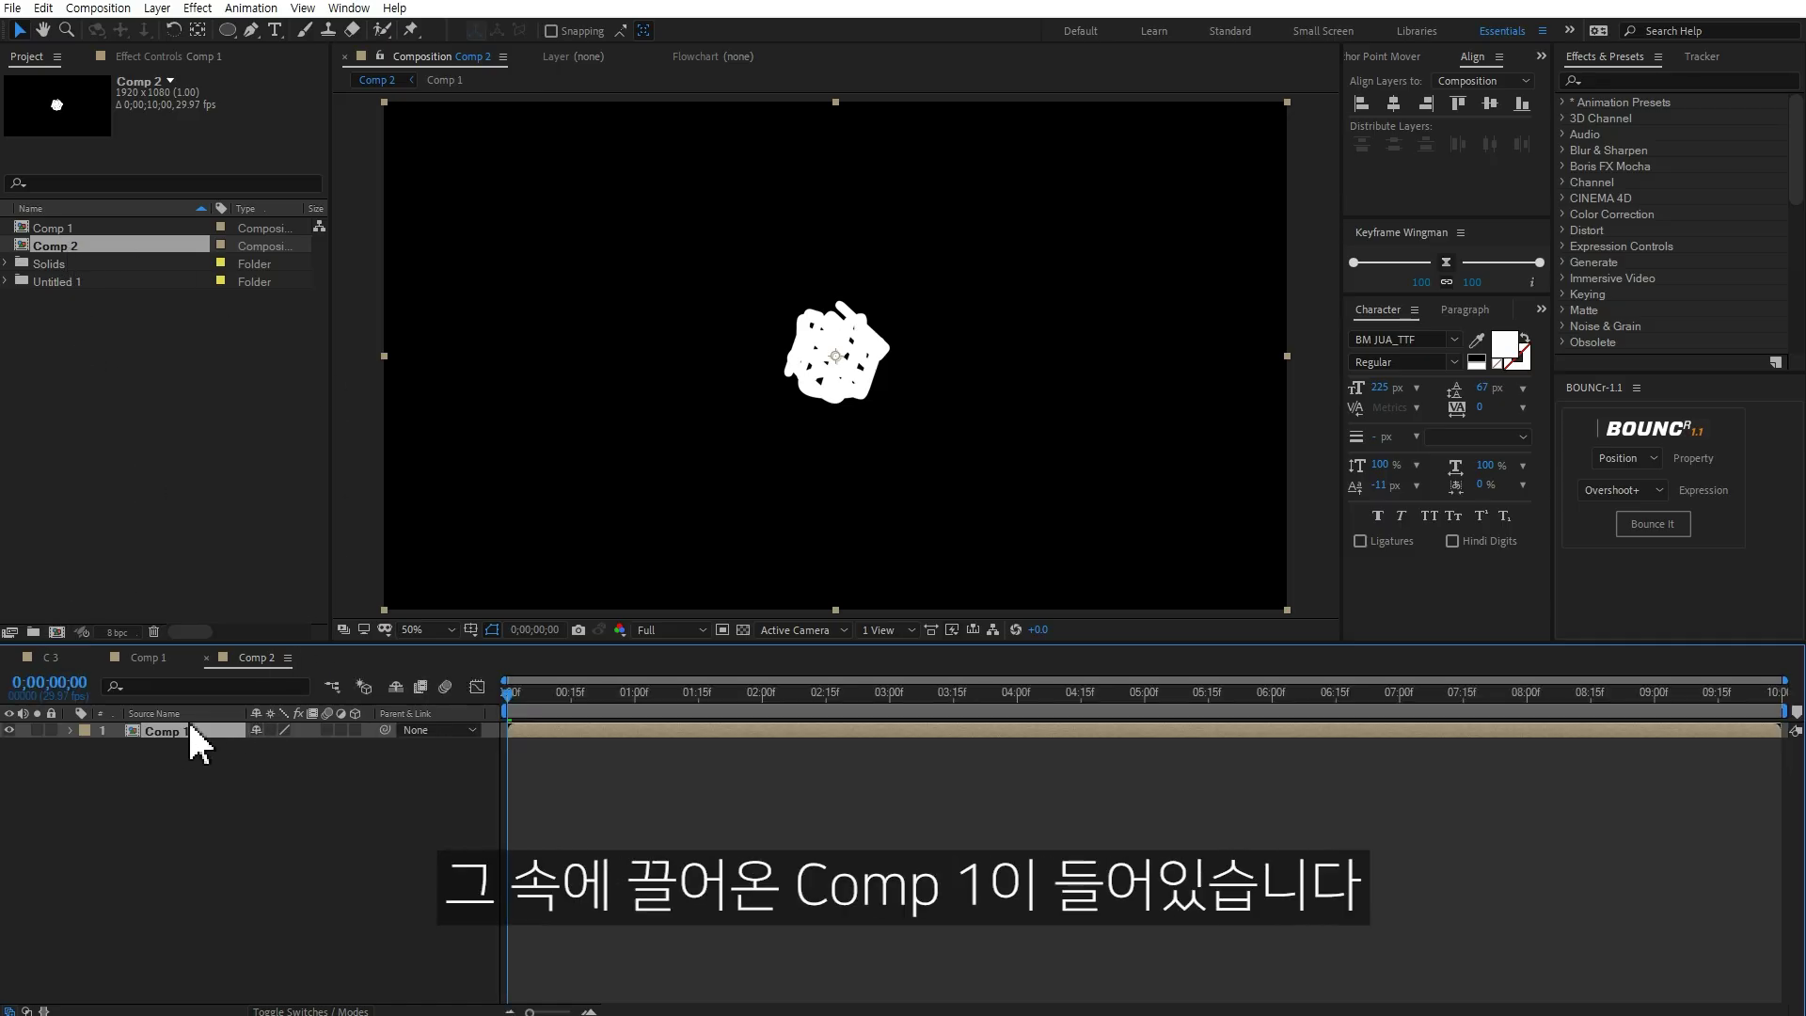
left_click_drag(512, 693, 698, 692)
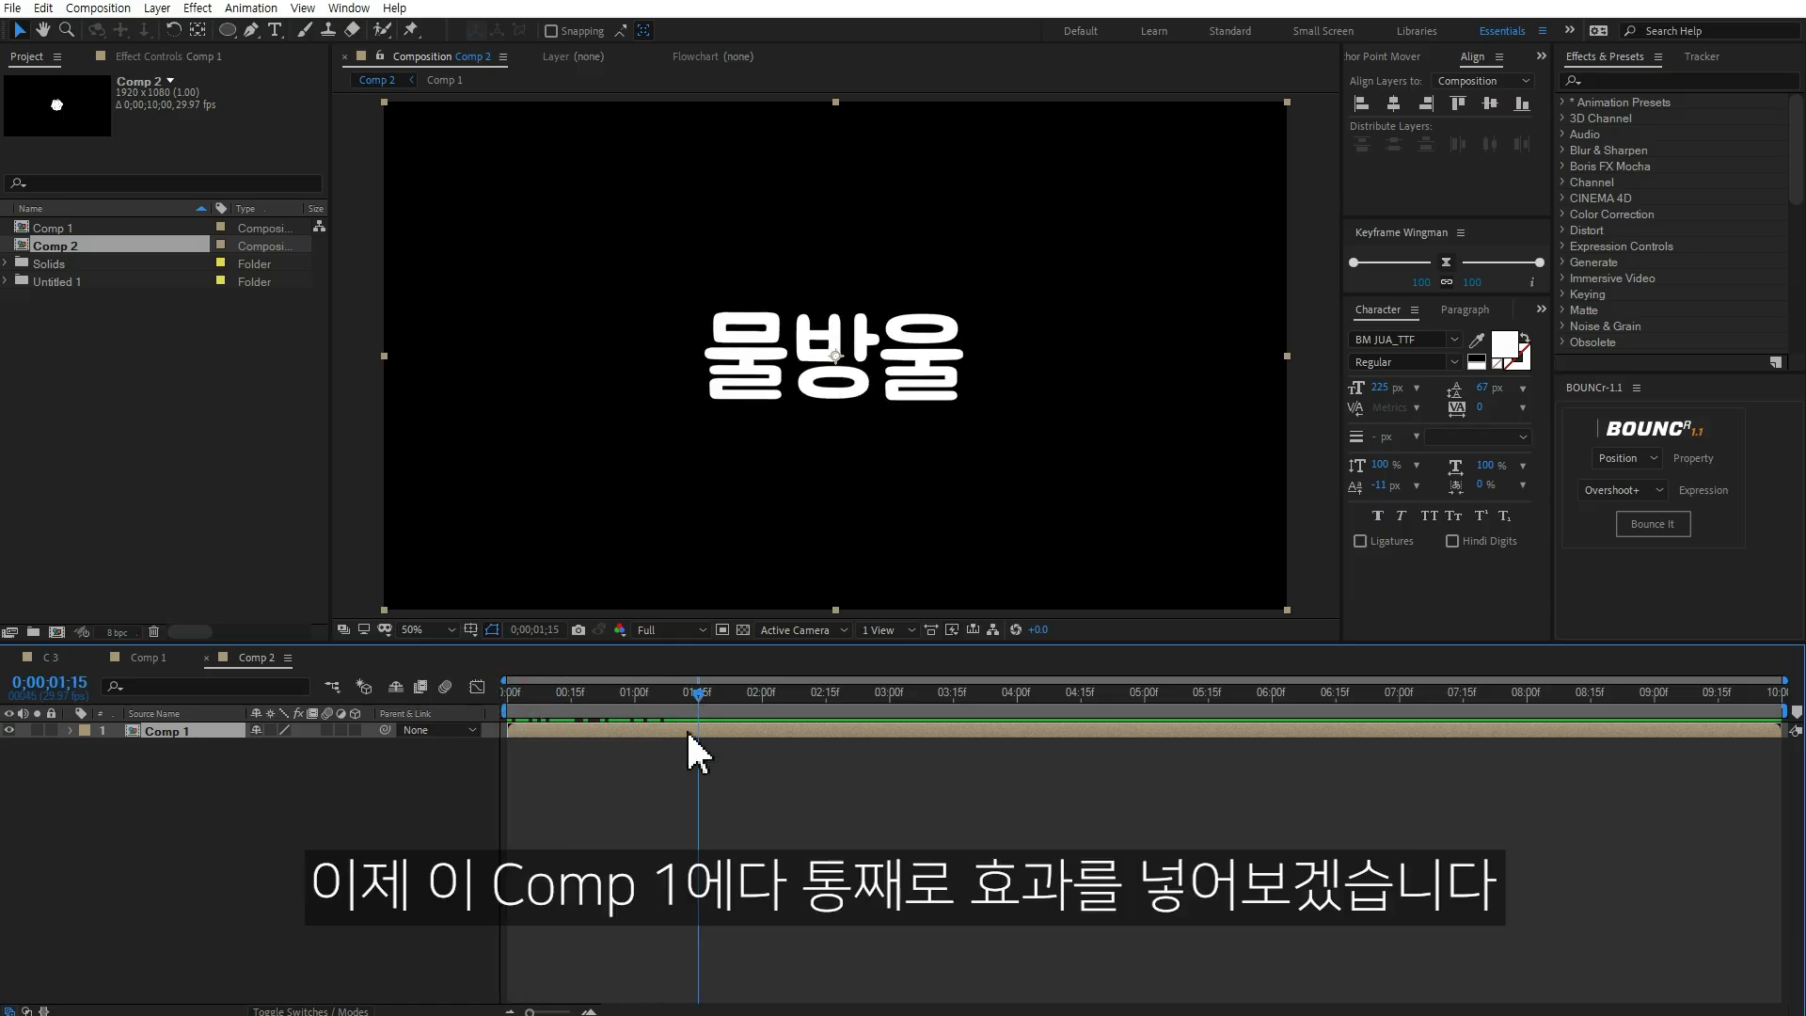
Step: Apply Fast Box Blur to the nested Comp 1 layer and raise Blur Radius to 48
left_click_drag(674, 694, 597, 706)
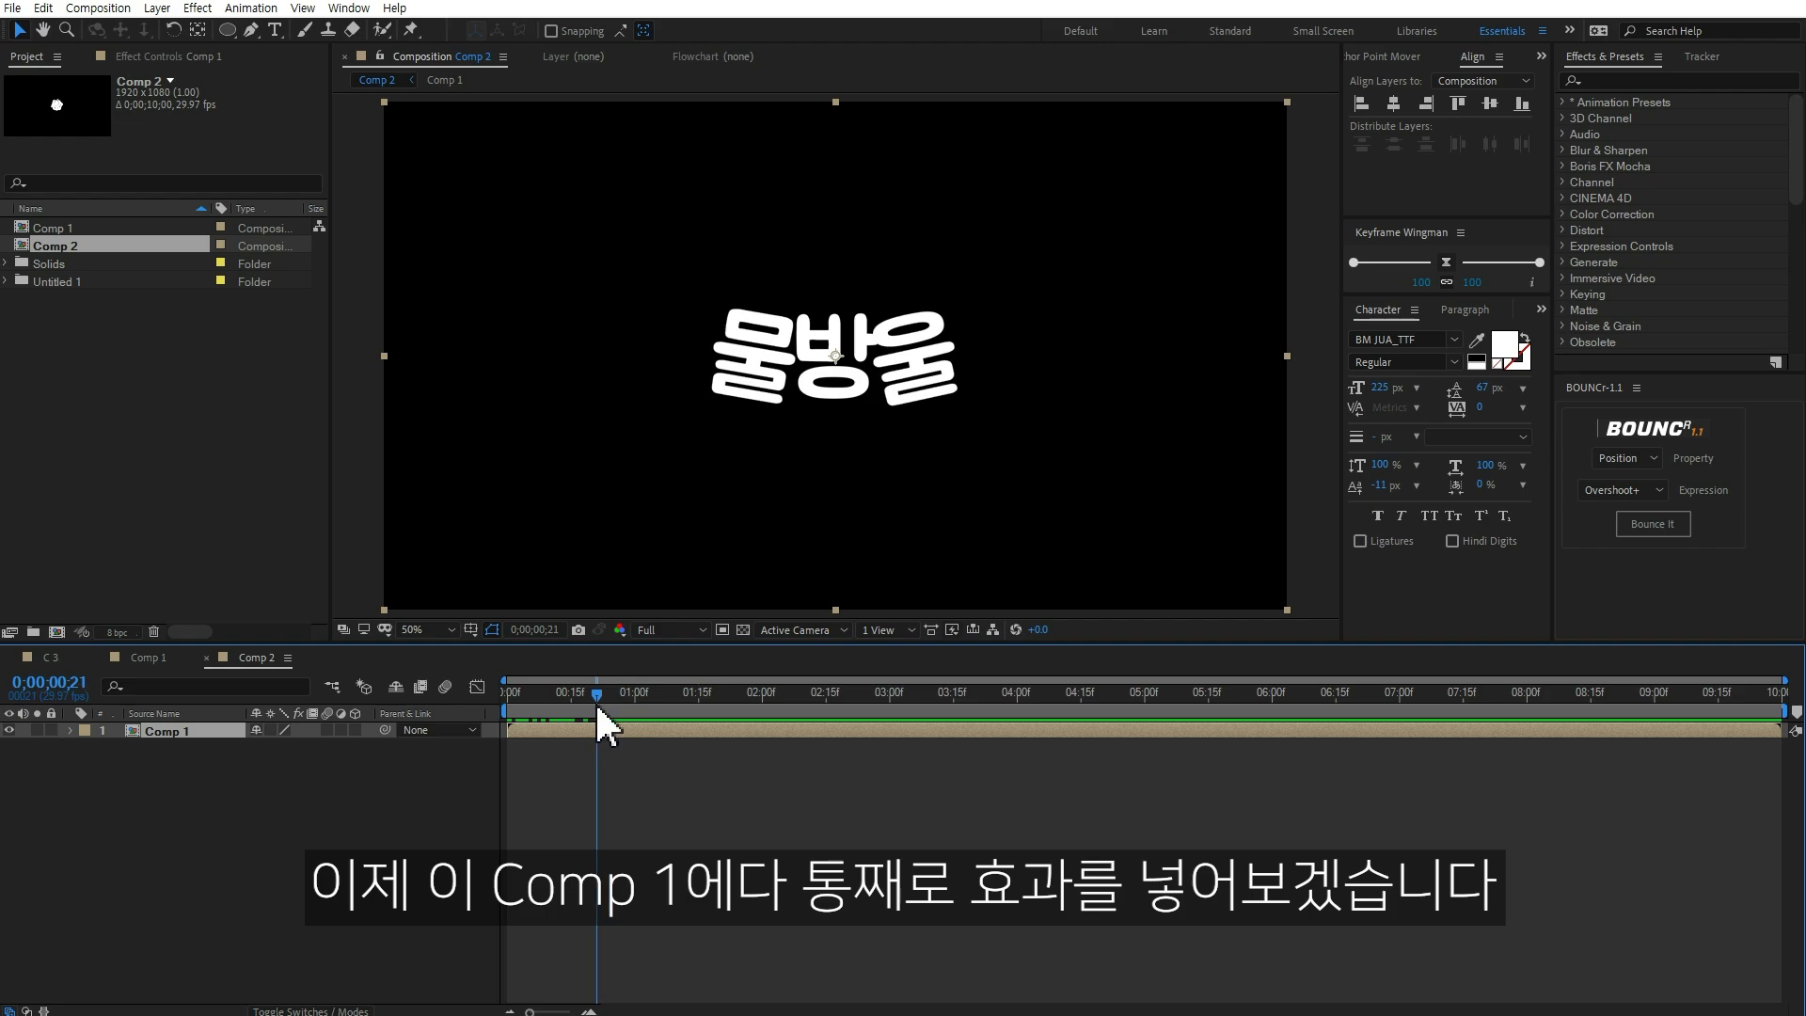
left_click(1666, 82)
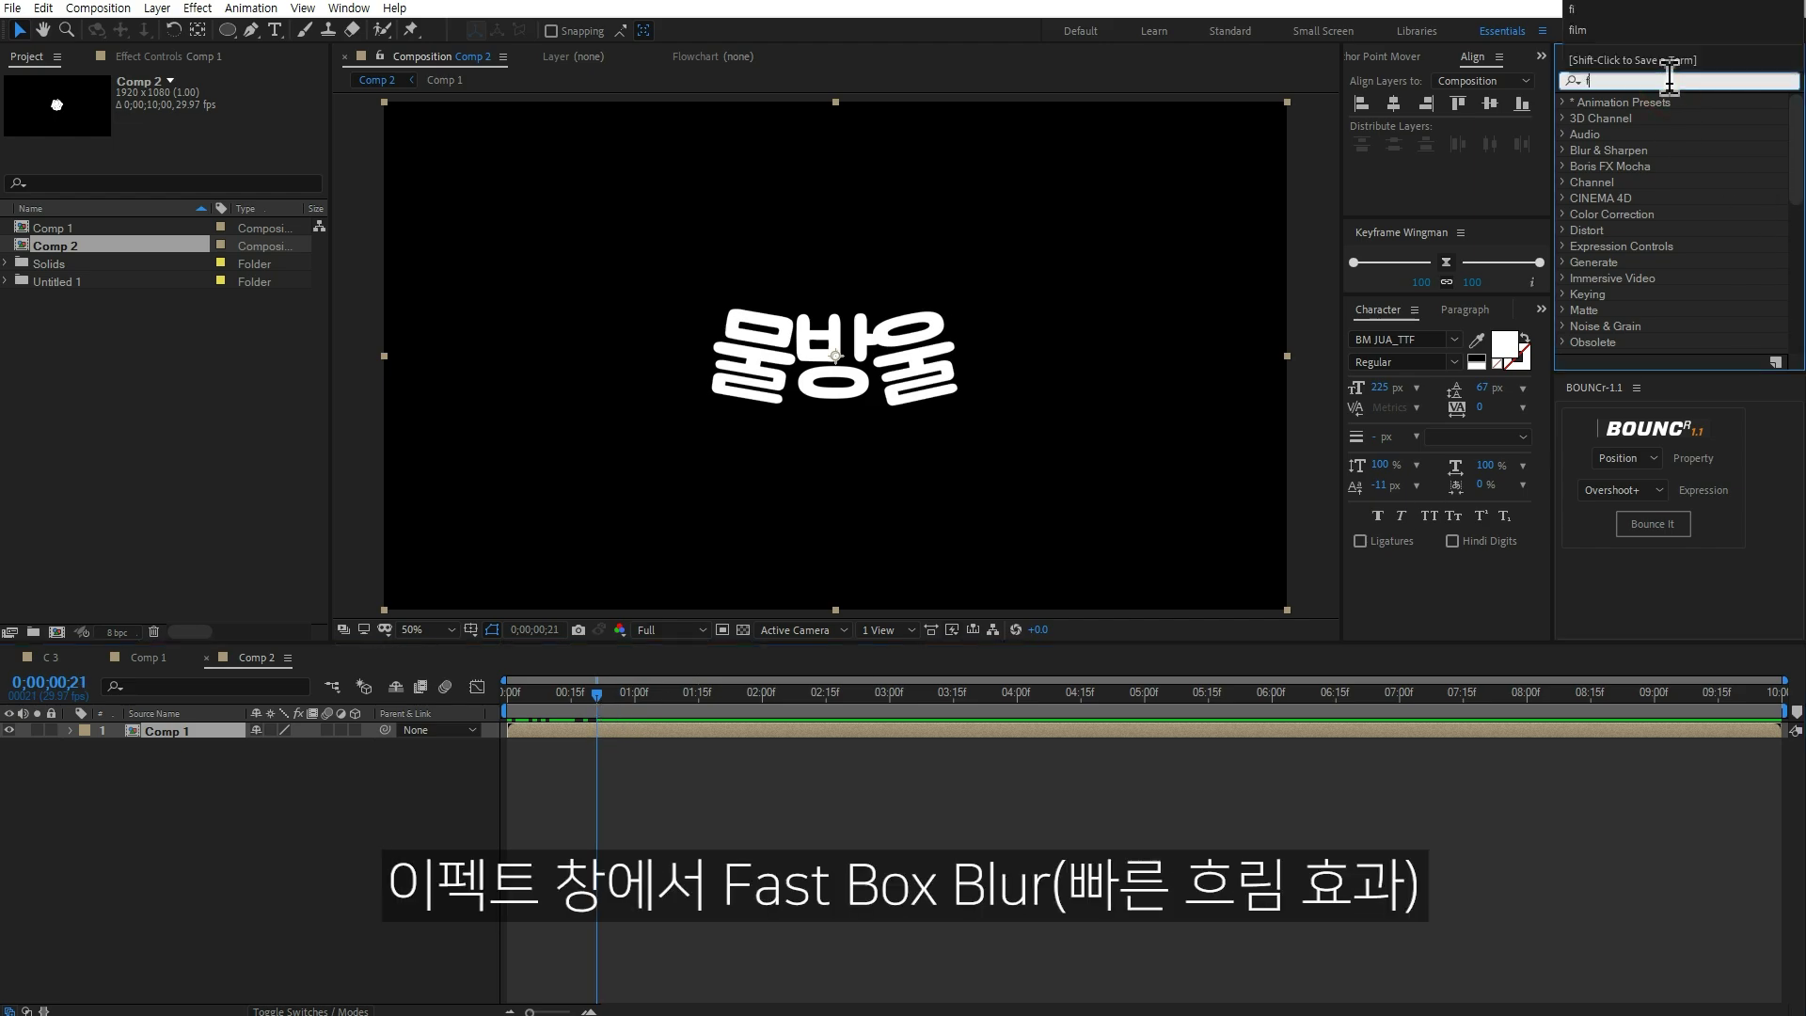
type("fast b")
double_click(1640, 136)
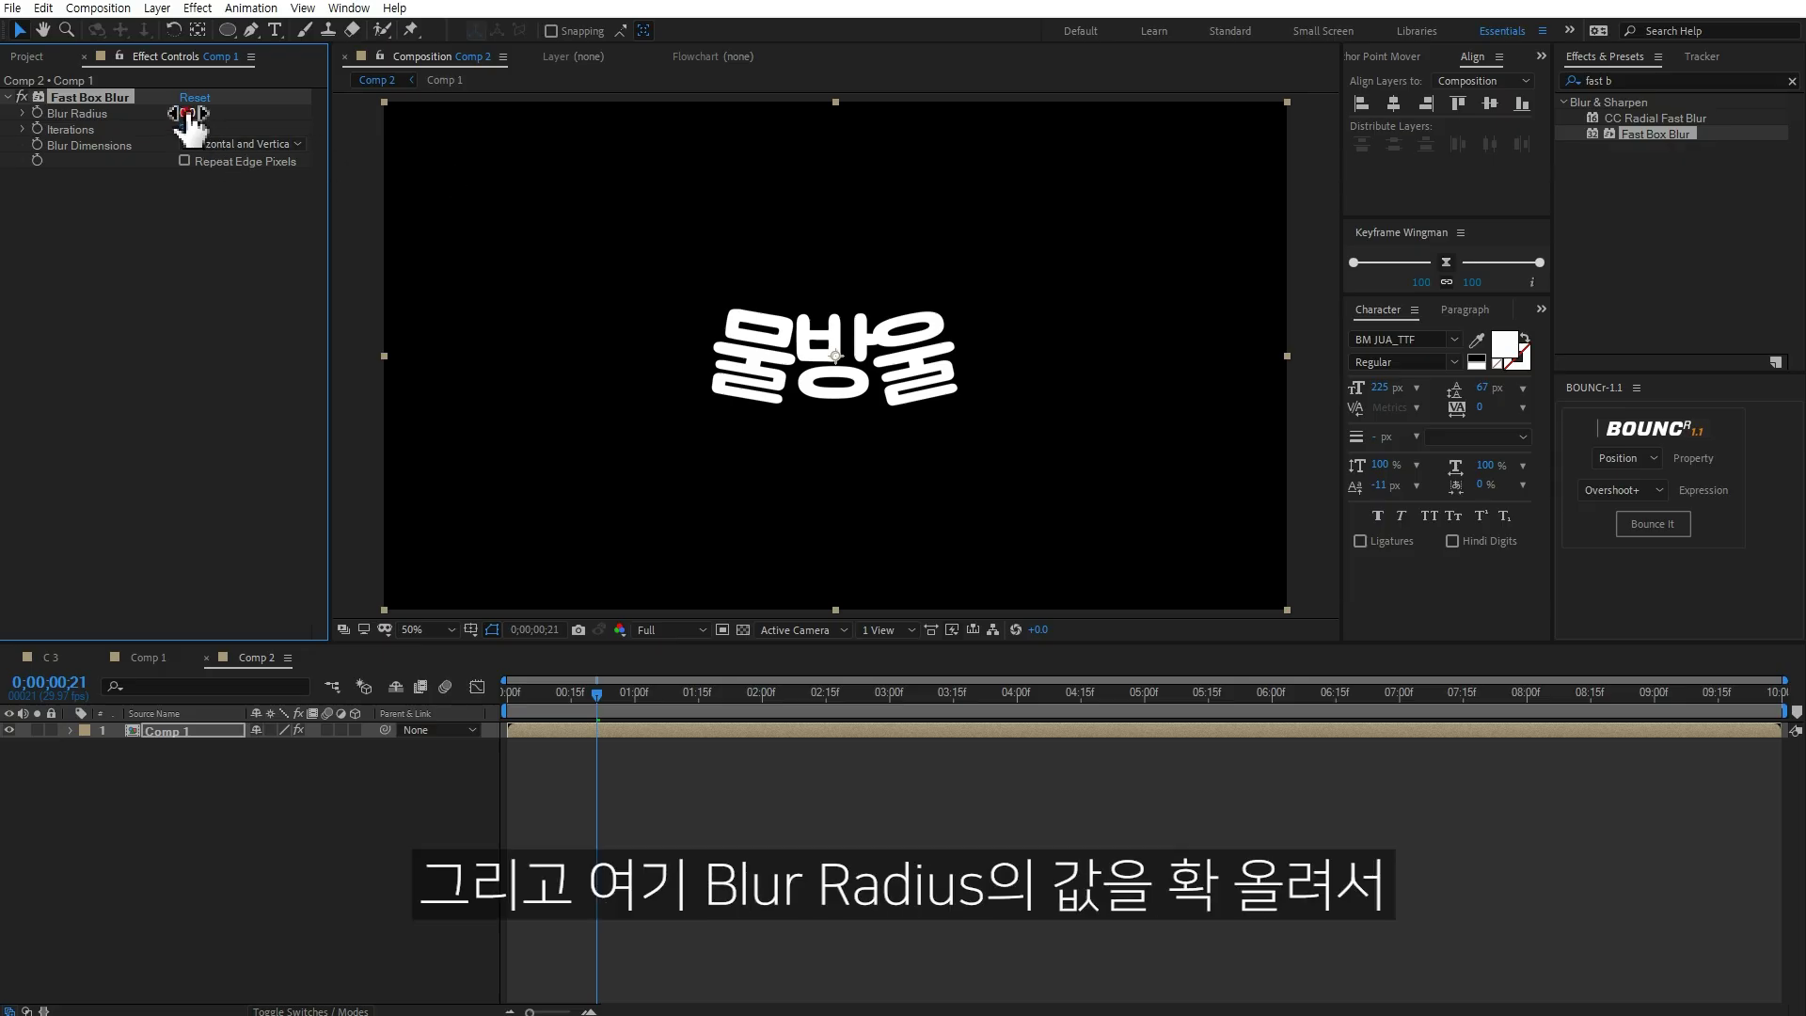
left_click_drag(189, 113, 240, 112)
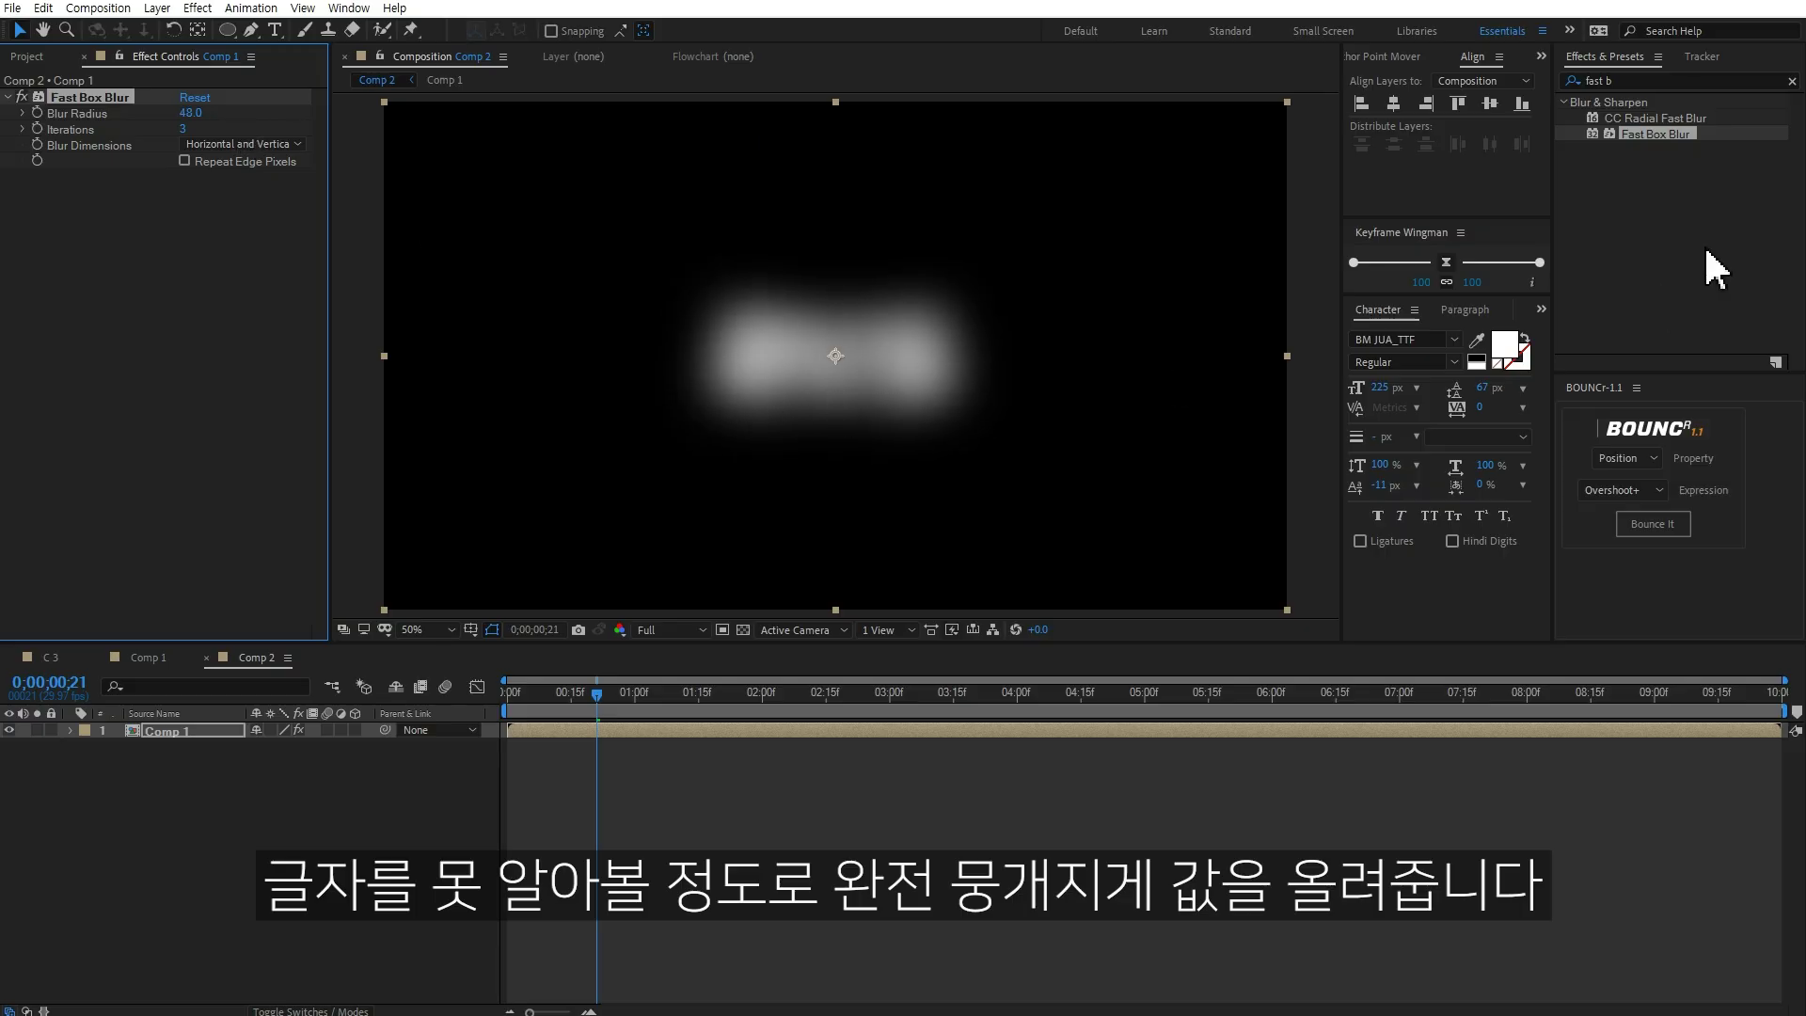
left_click(1653, 83)
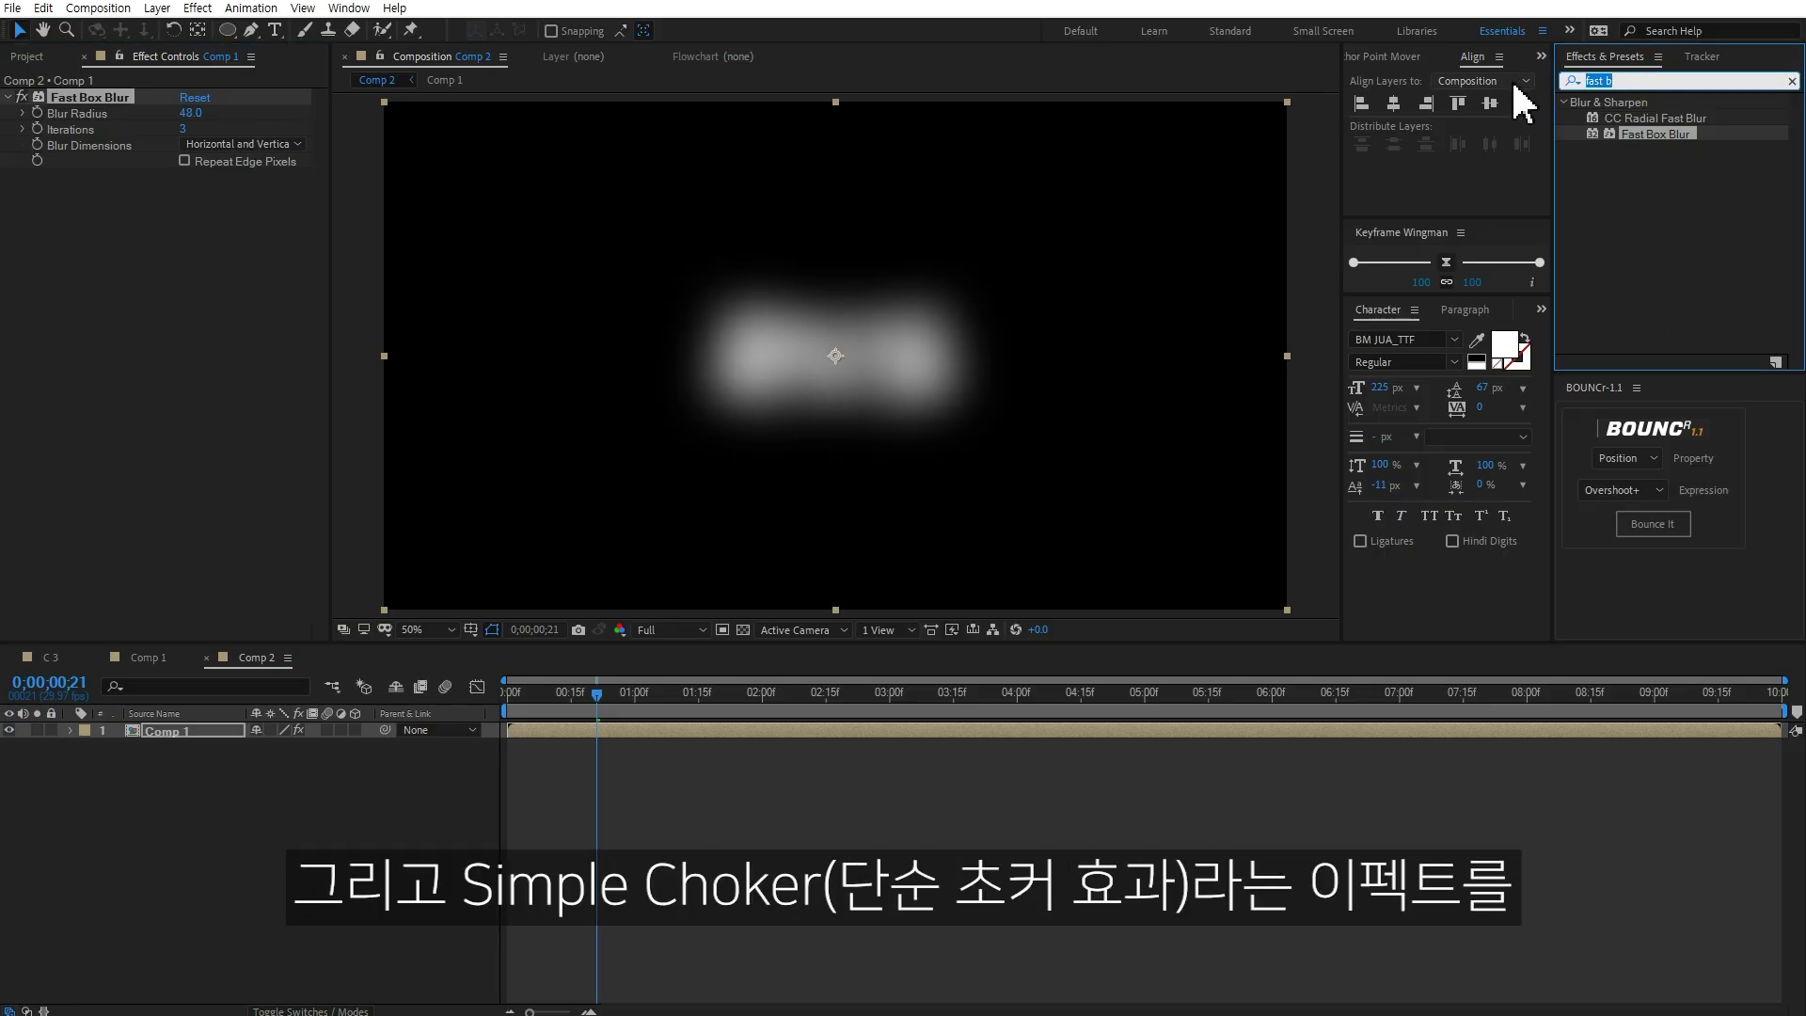
Step: Add Simple Choker after Fast Box Blur and set Choke Matte to -61.50
type("simple")
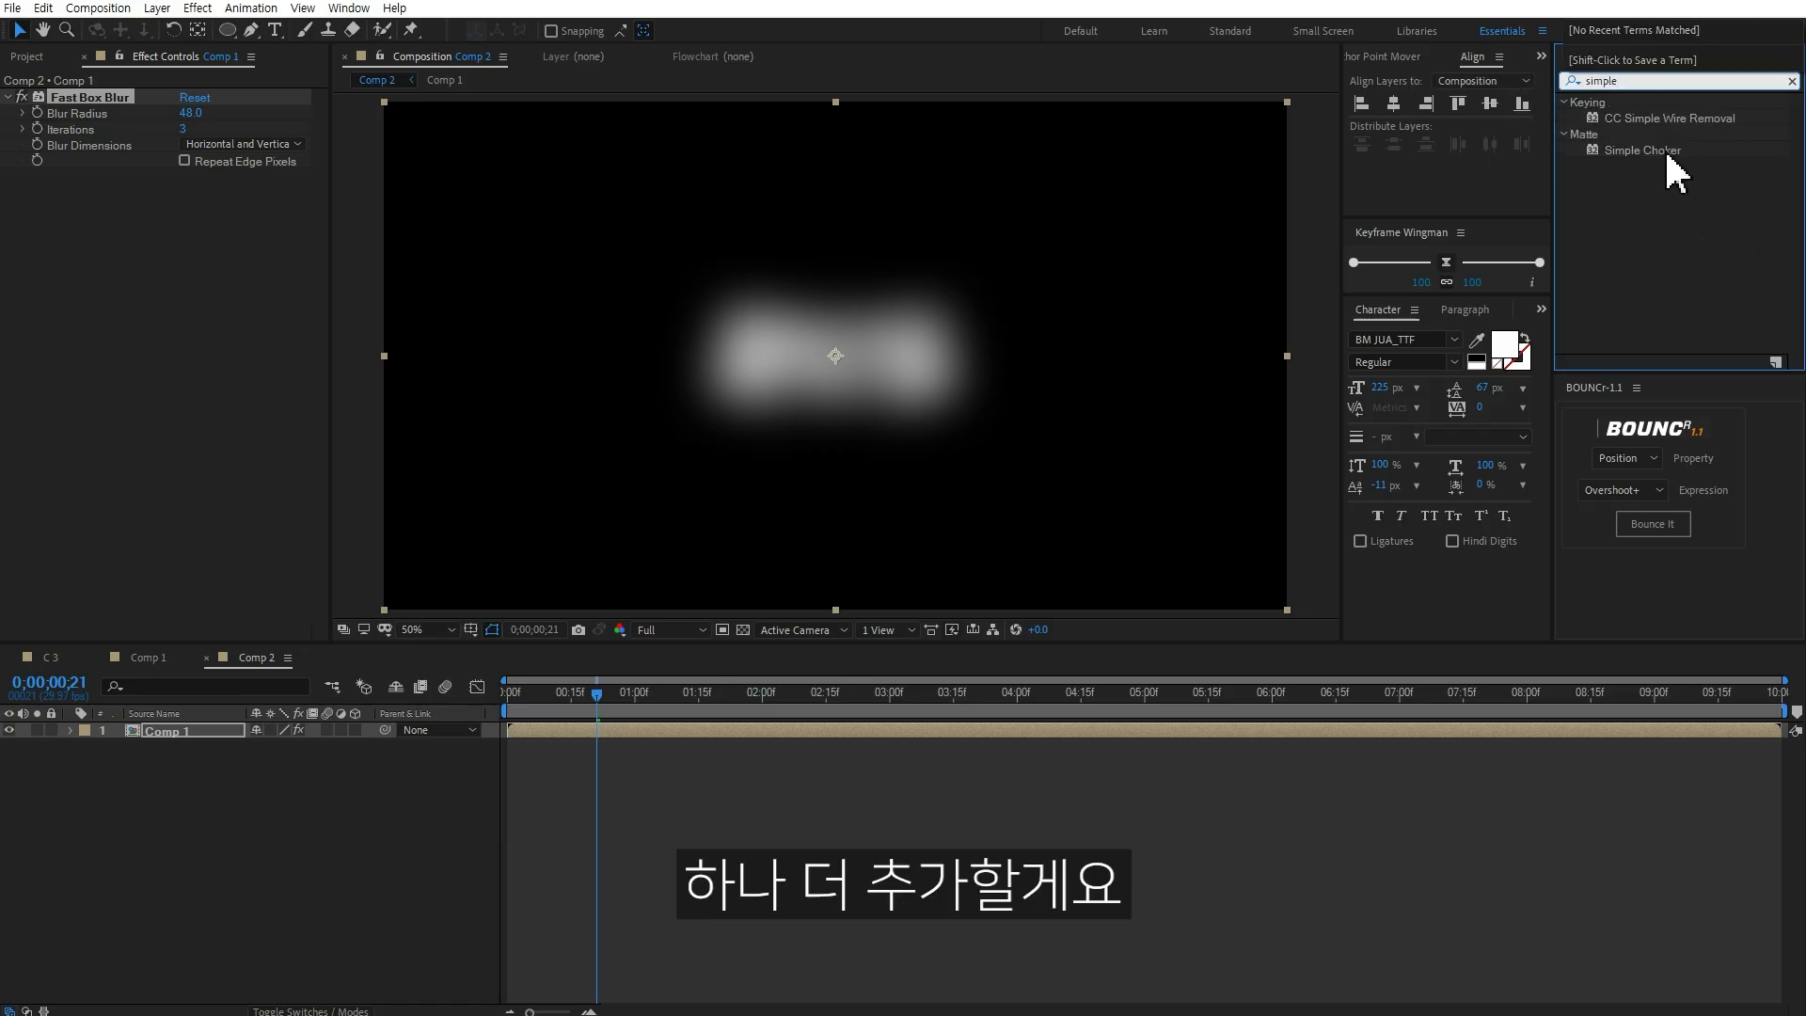
double_click(1661, 151)
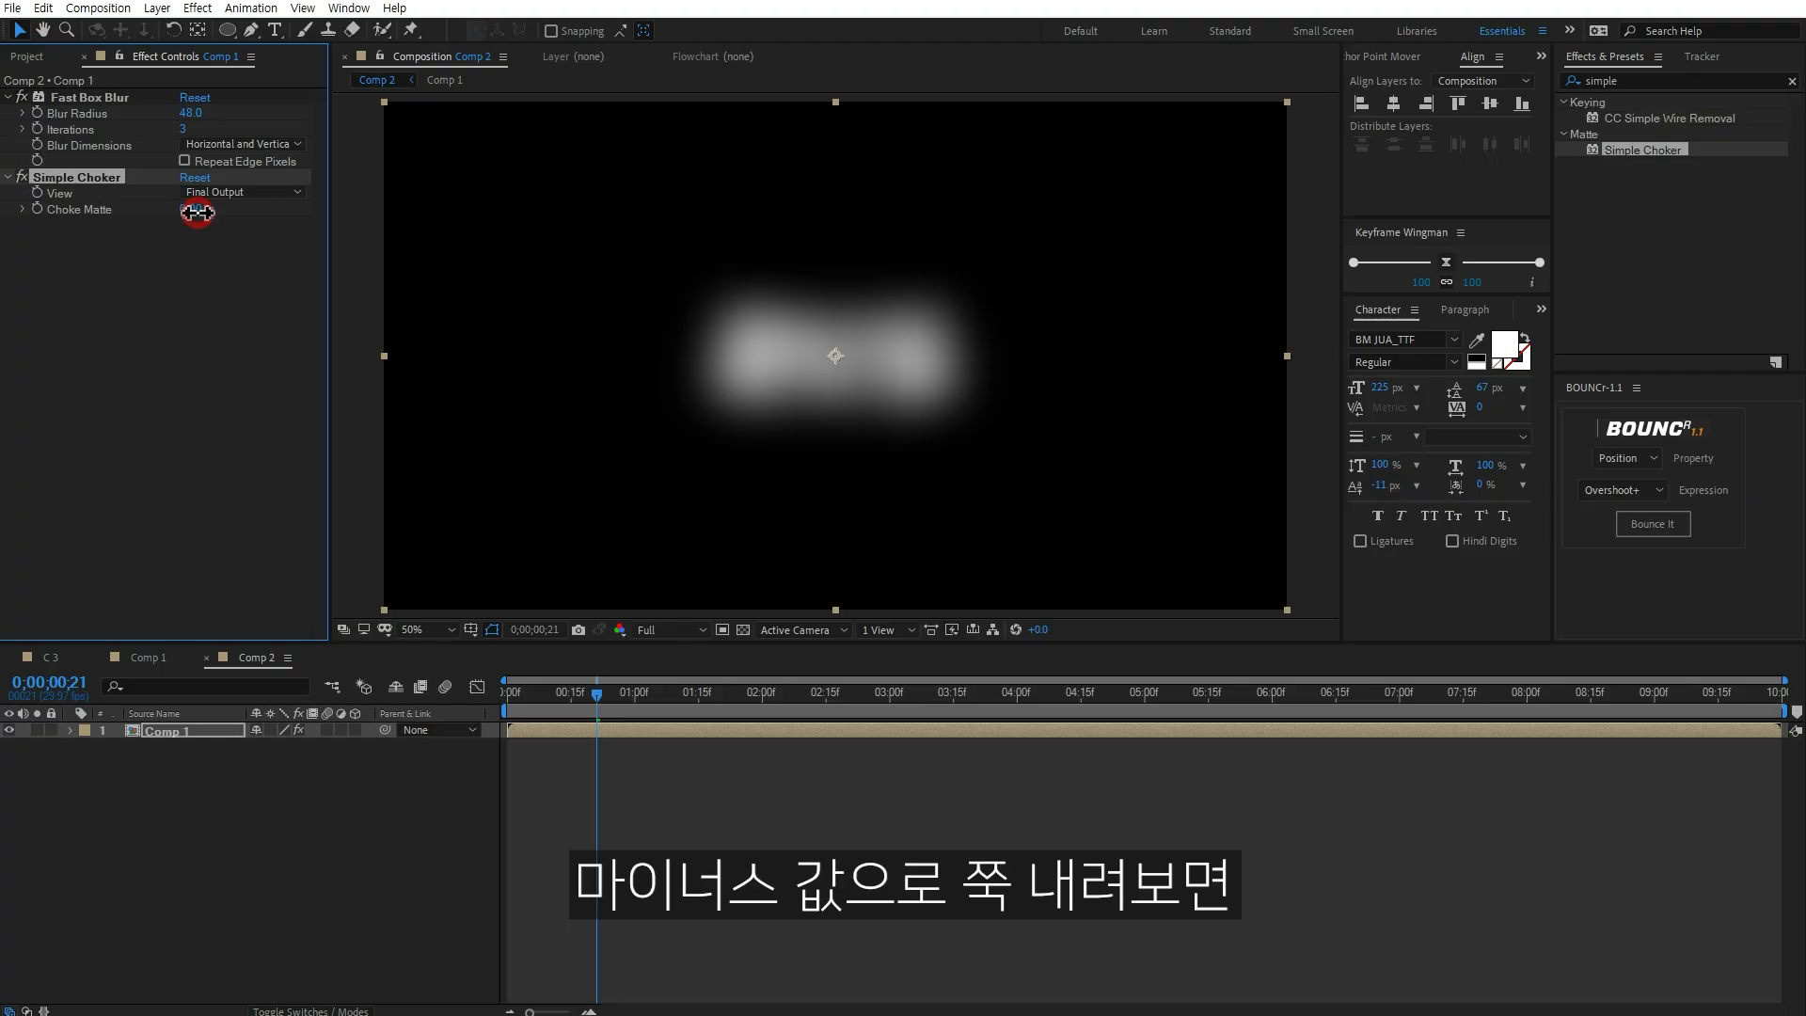
left_click_drag(197, 212, 61, 217)
left_click_drag(205, 213, 49, 230)
Step: Preview the merging blobs, toggling Simple Choker off and on at frame 28 to compare
left_click_drag(560, 693, 508, 693)
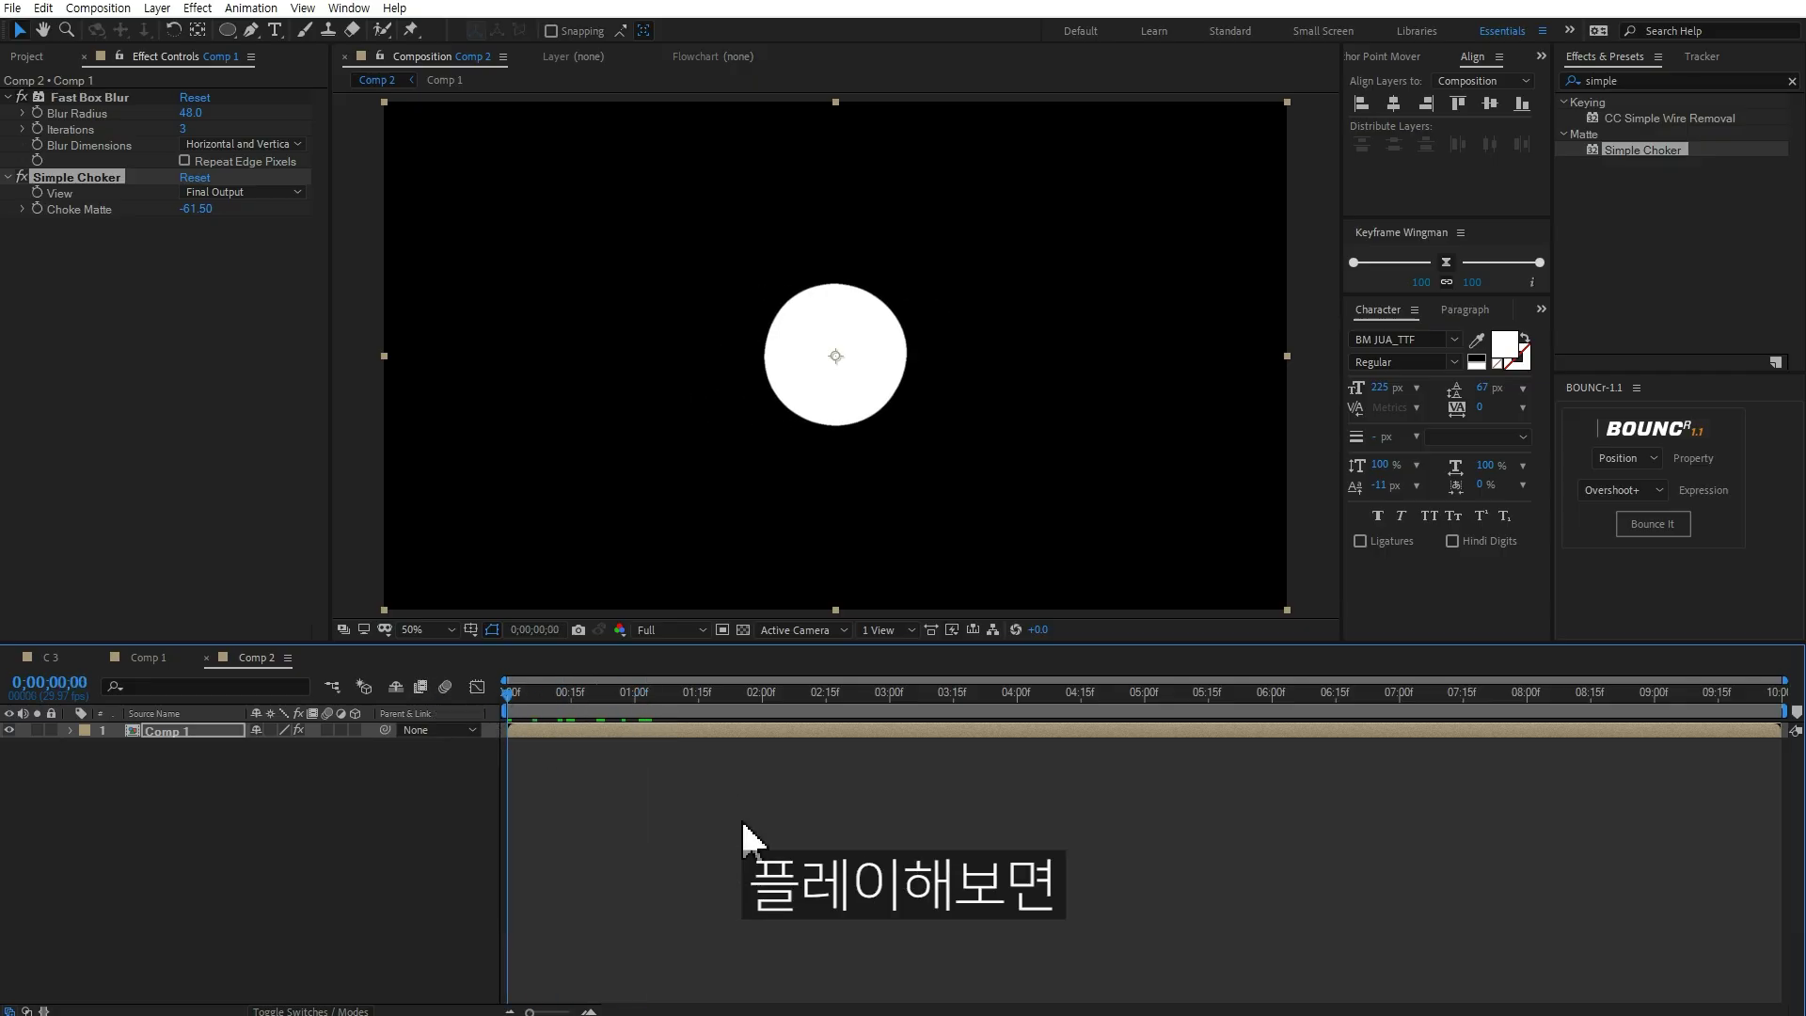
left_click(739, 809)
key("space")
key("space")
key("space")
left_click(624, 692)
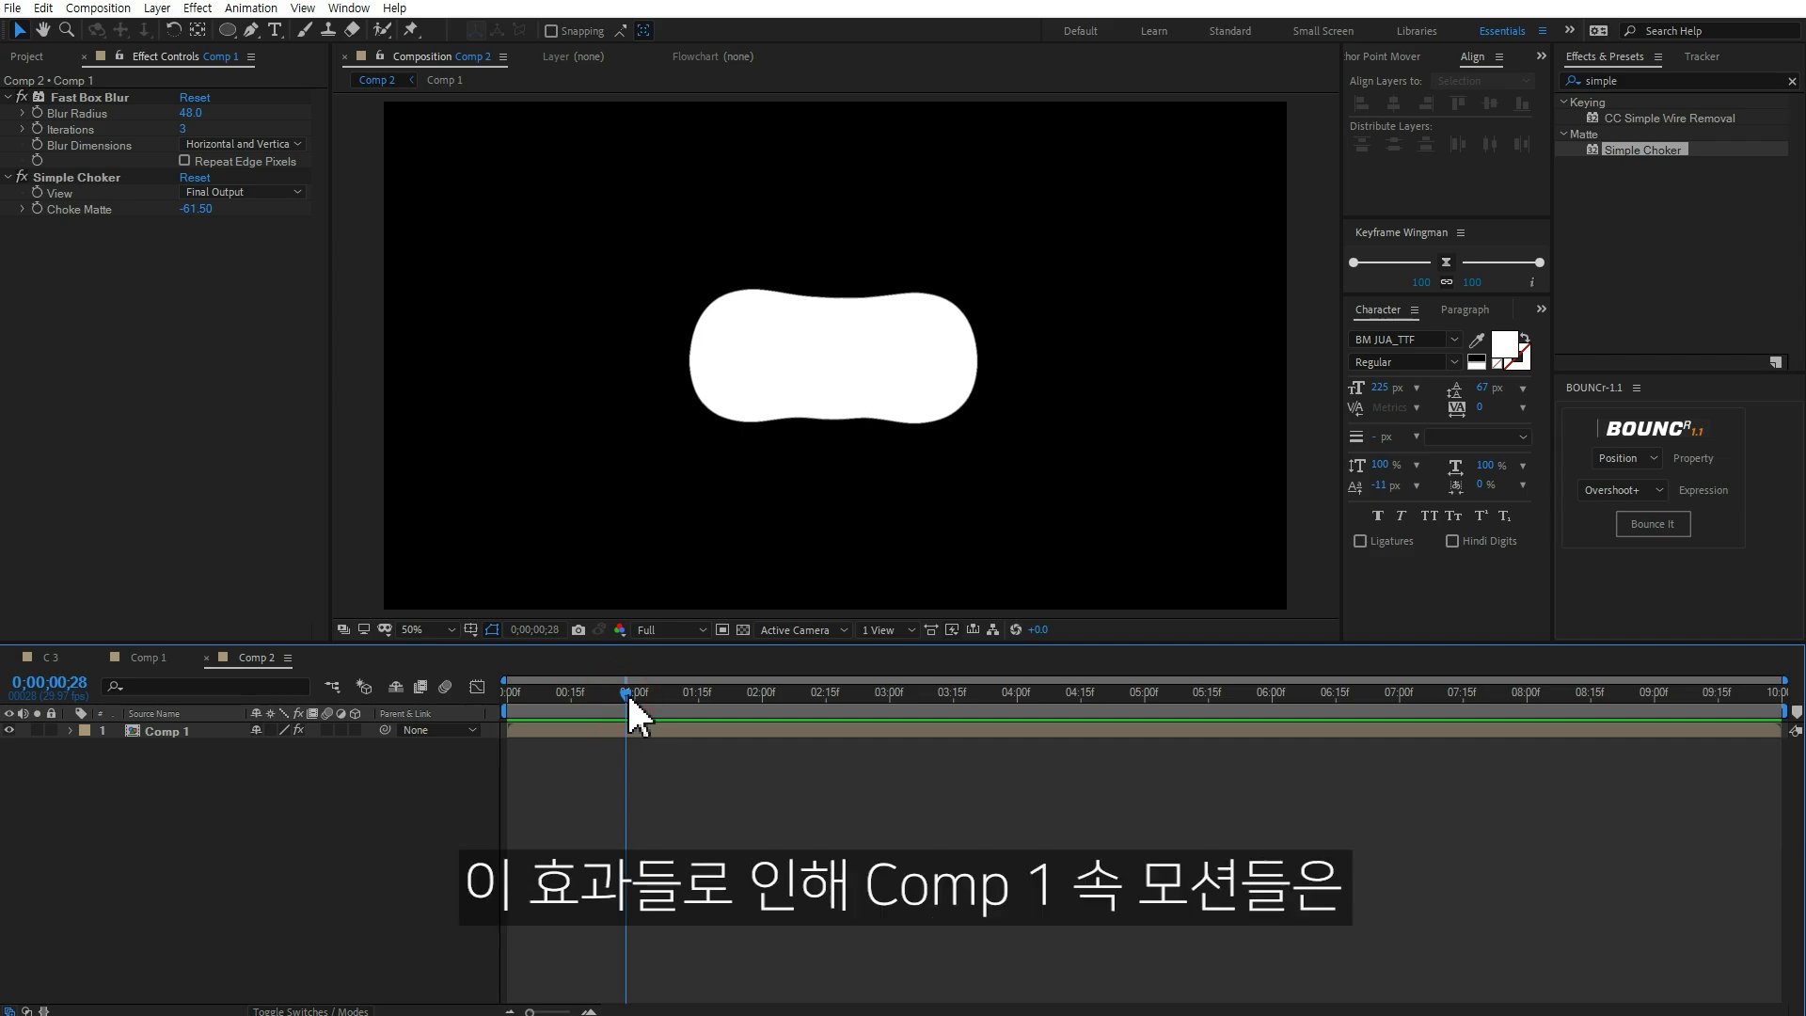
left_click(22, 178)
left_click(22, 178)
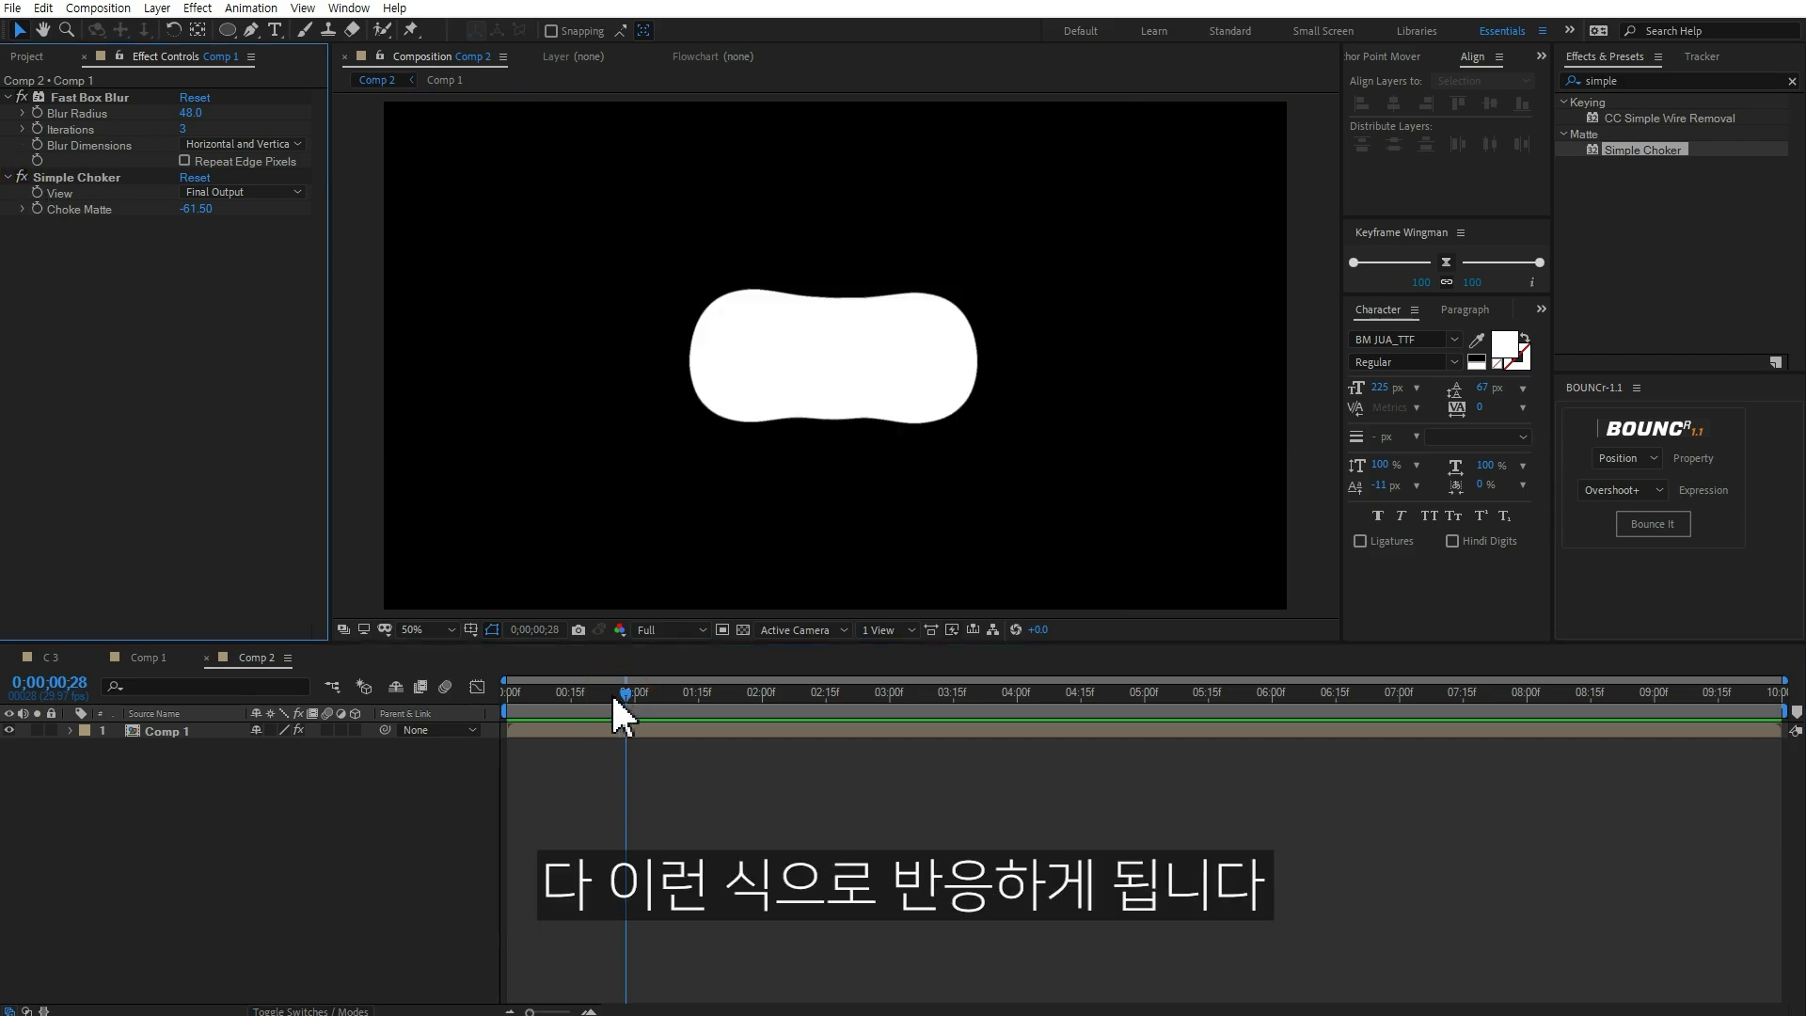
left_click_drag(613, 695, 497, 697)
left_click(533, 725)
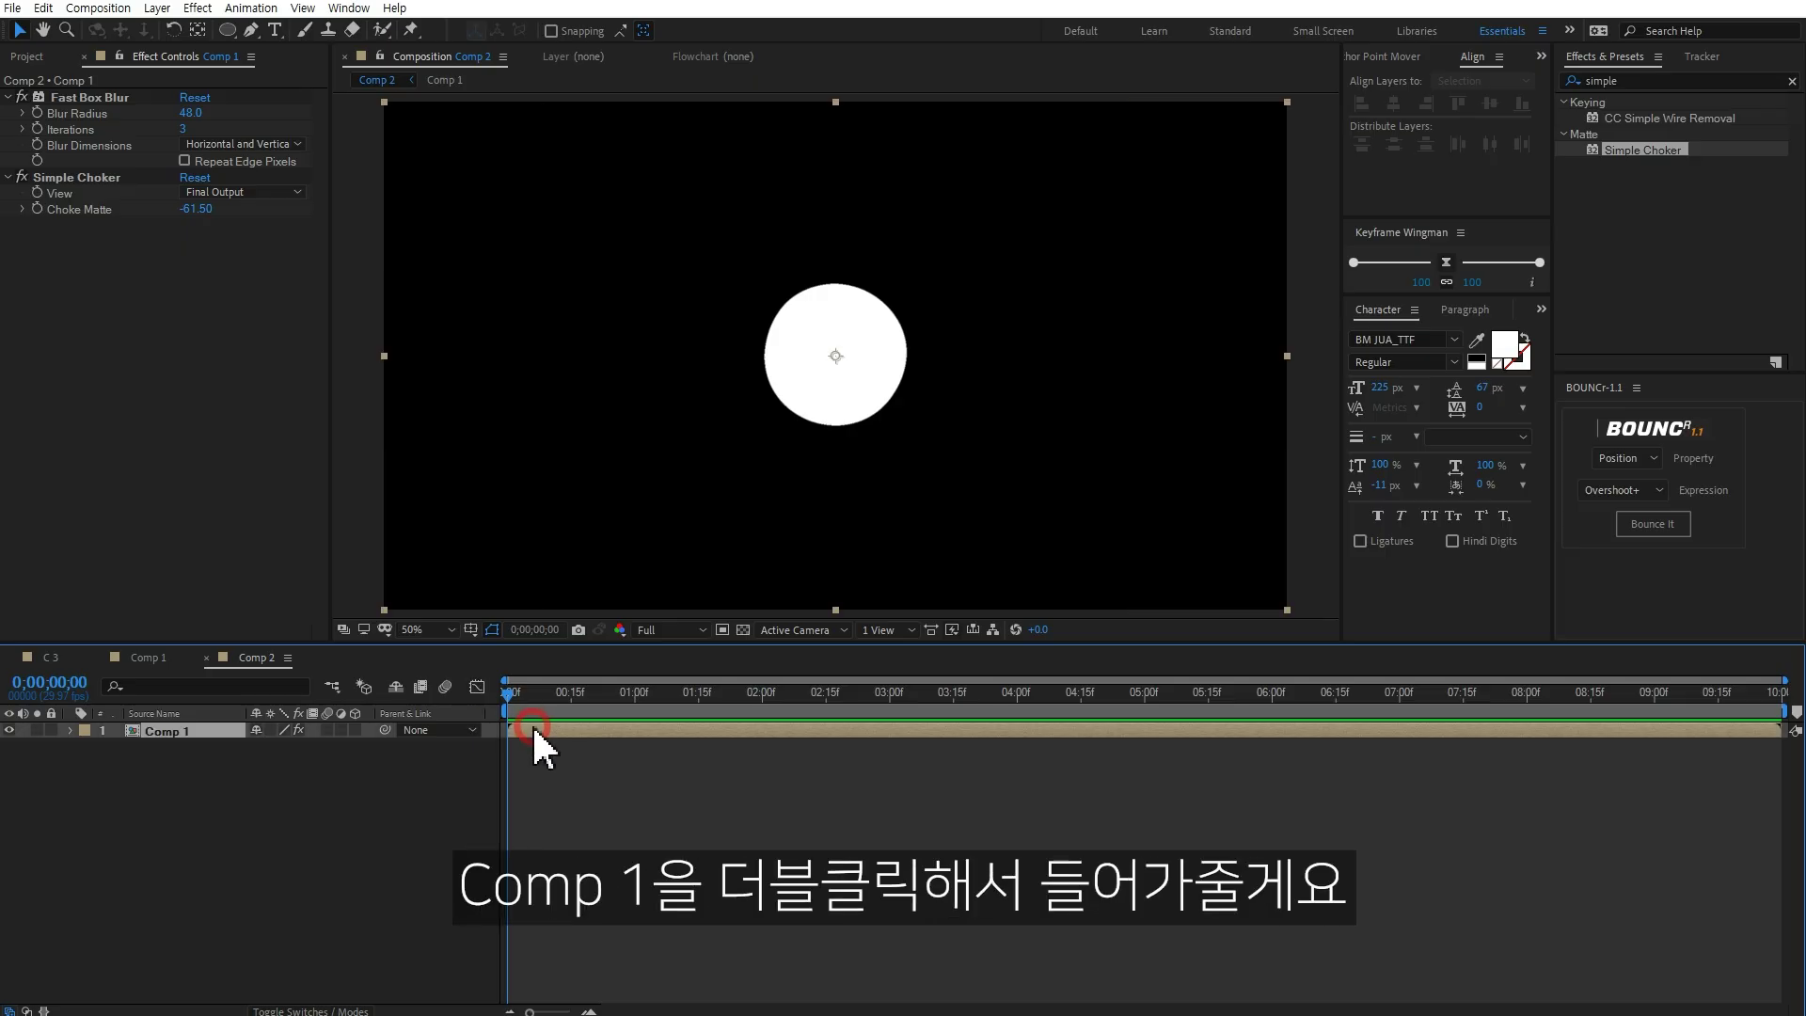
Step: Inside Comp 1, shift all the letters' Position and Rotation keyframes to start at 2:00
double_click(538, 726)
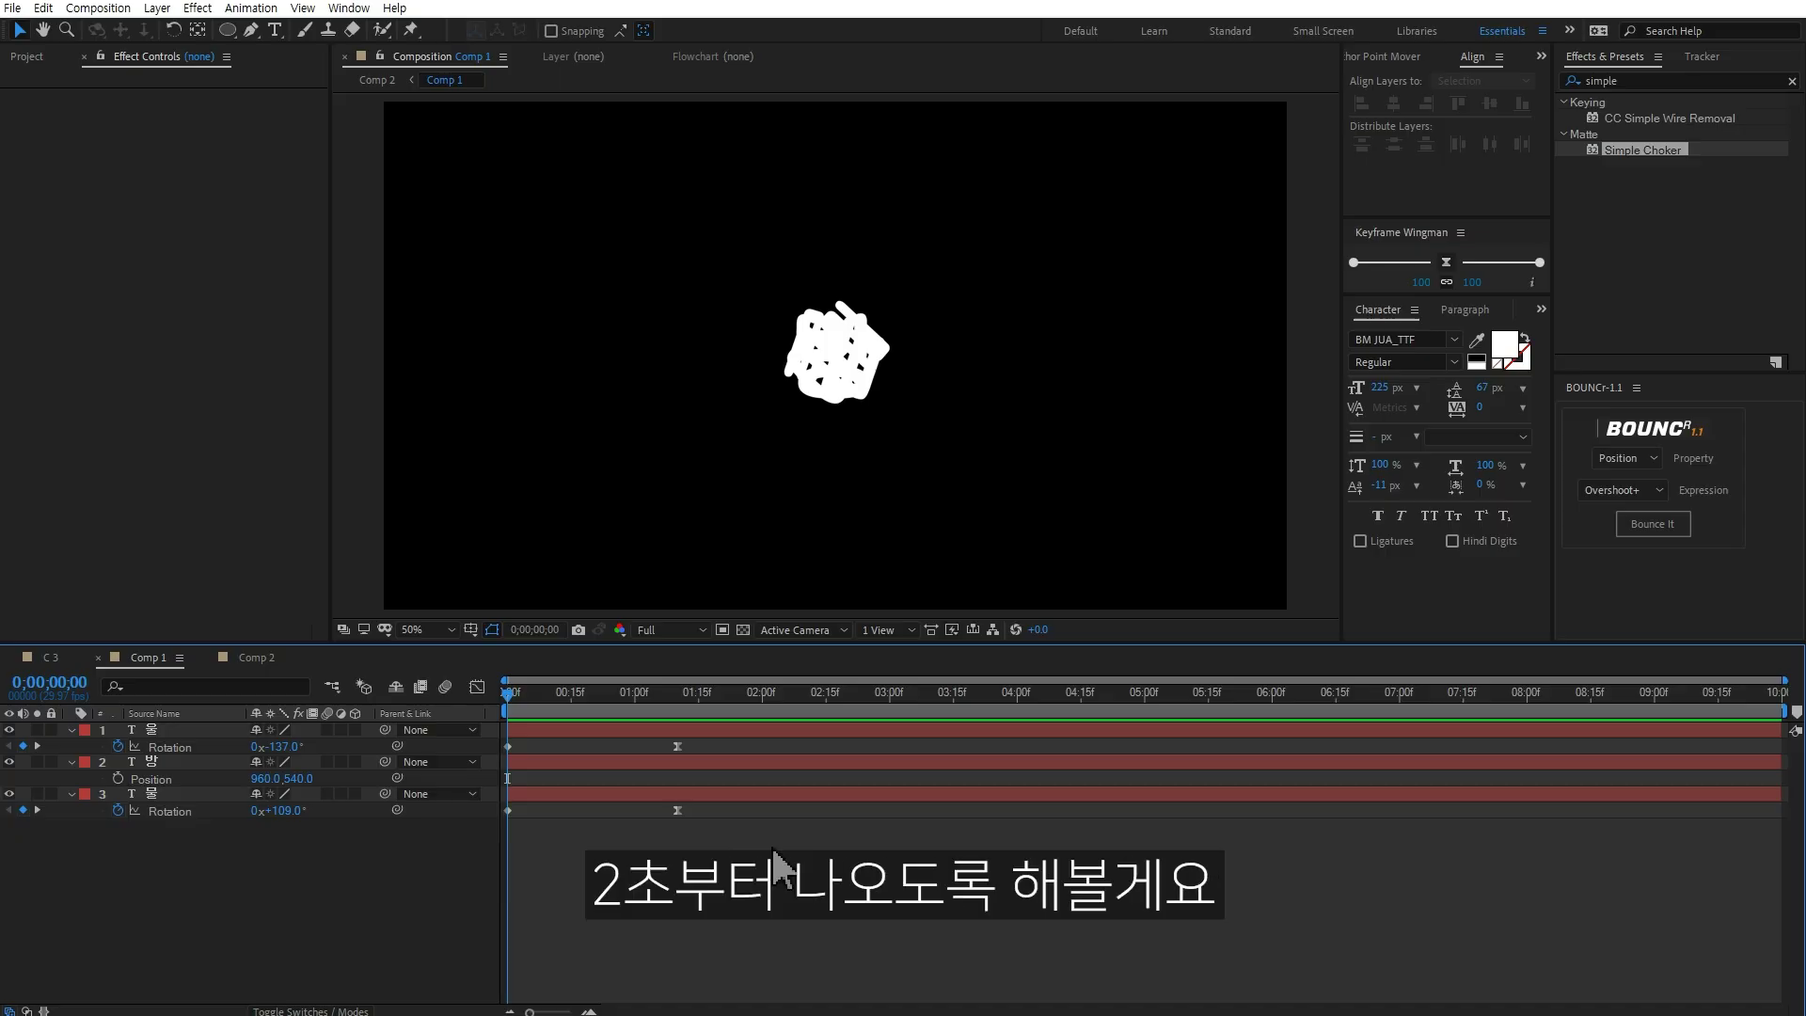
key("ctrl+a")
key("u")
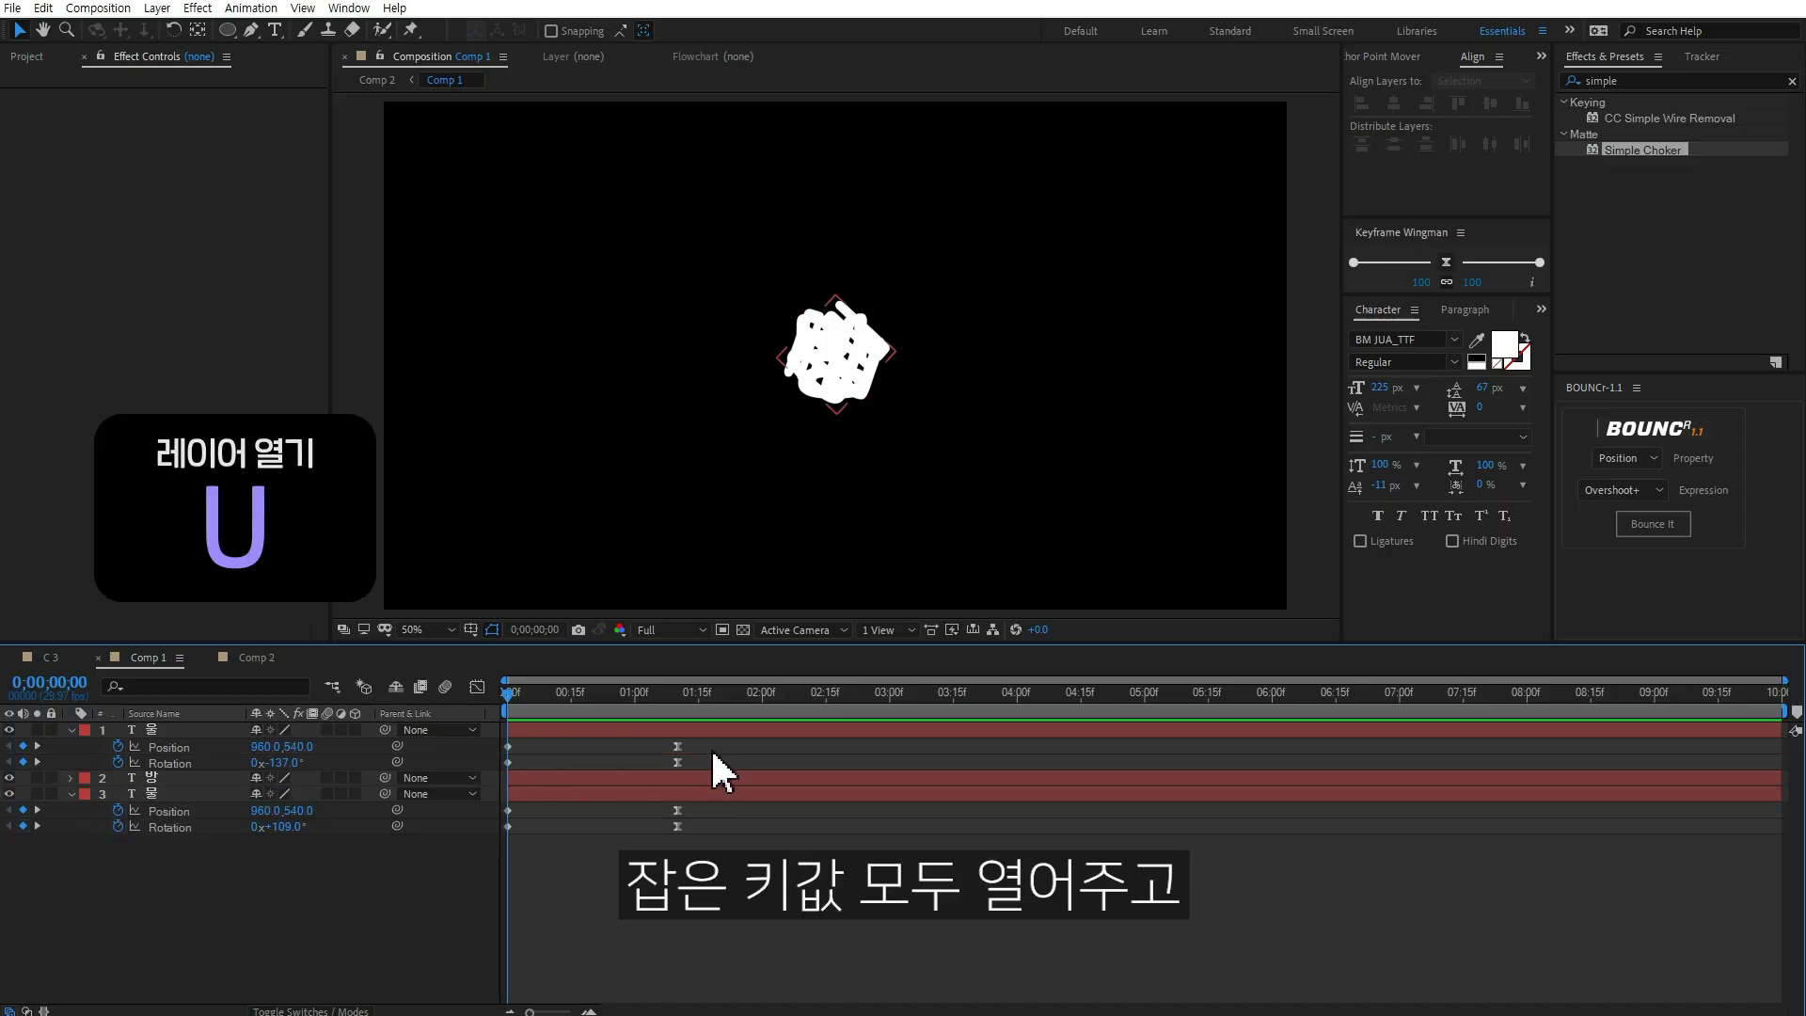
left_click_drag(710, 740, 513, 828)
left_click(762, 693)
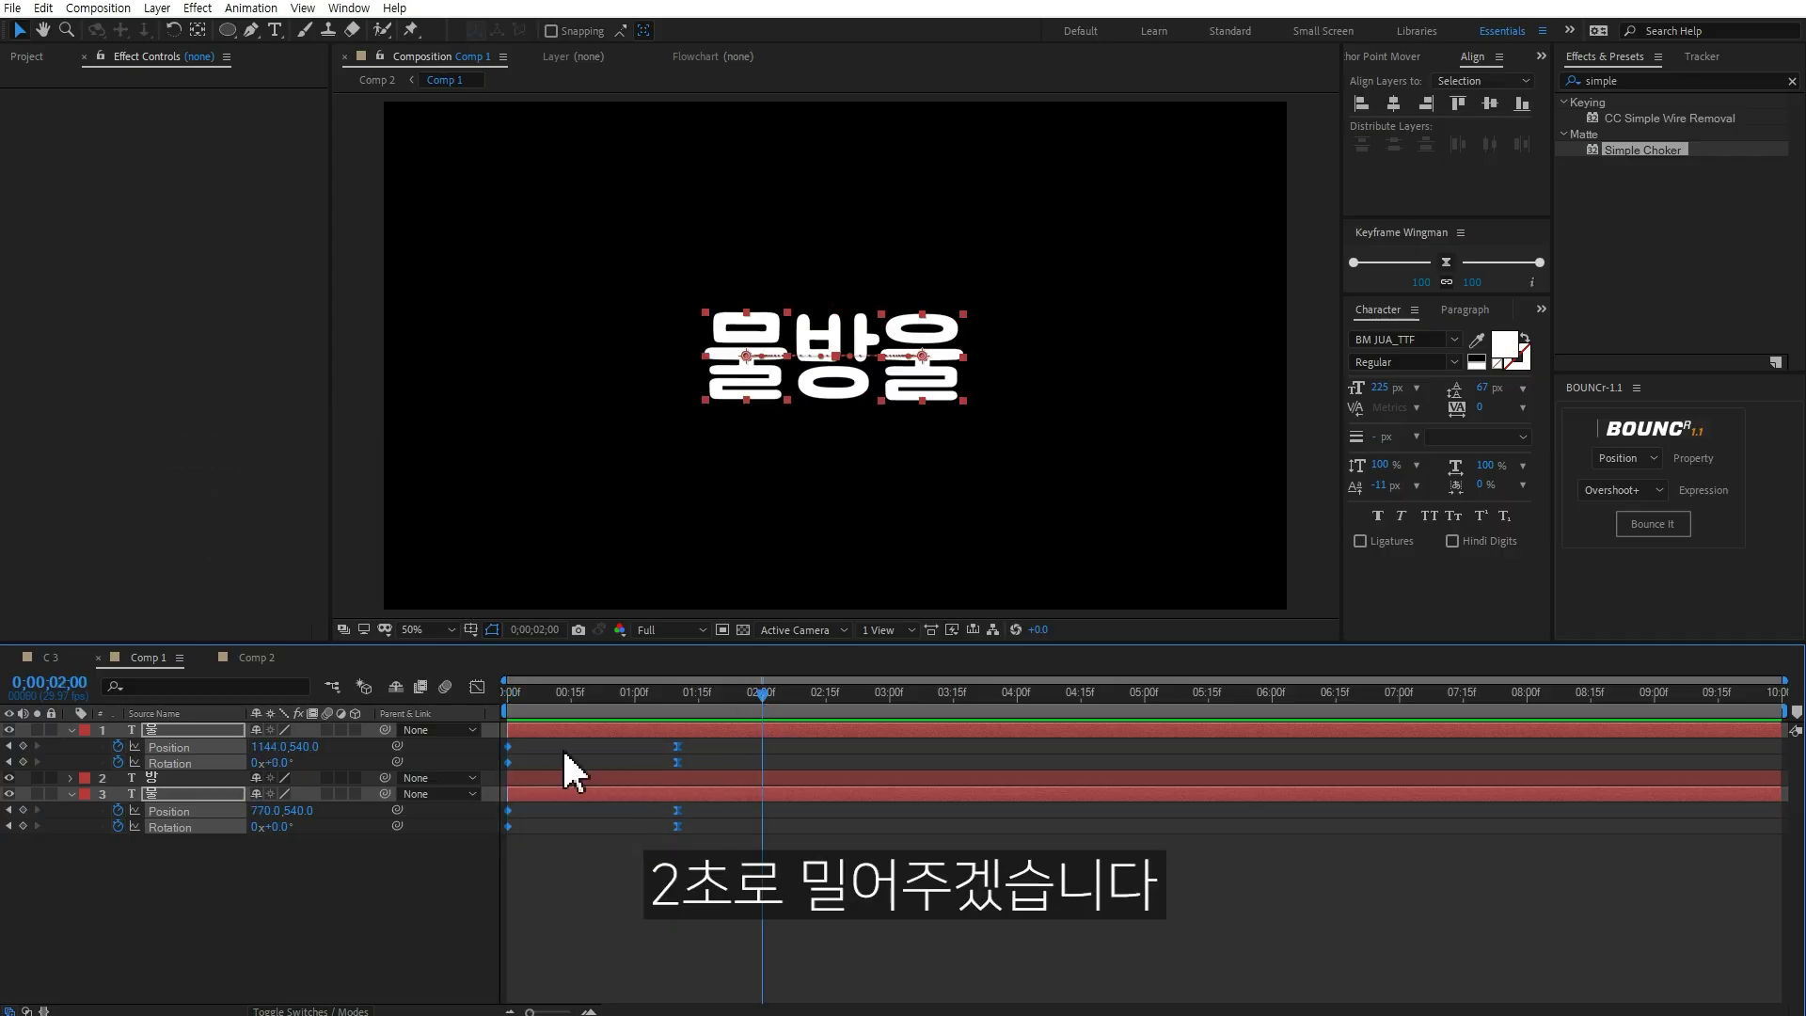
left_click_drag(508, 746, 762, 747)
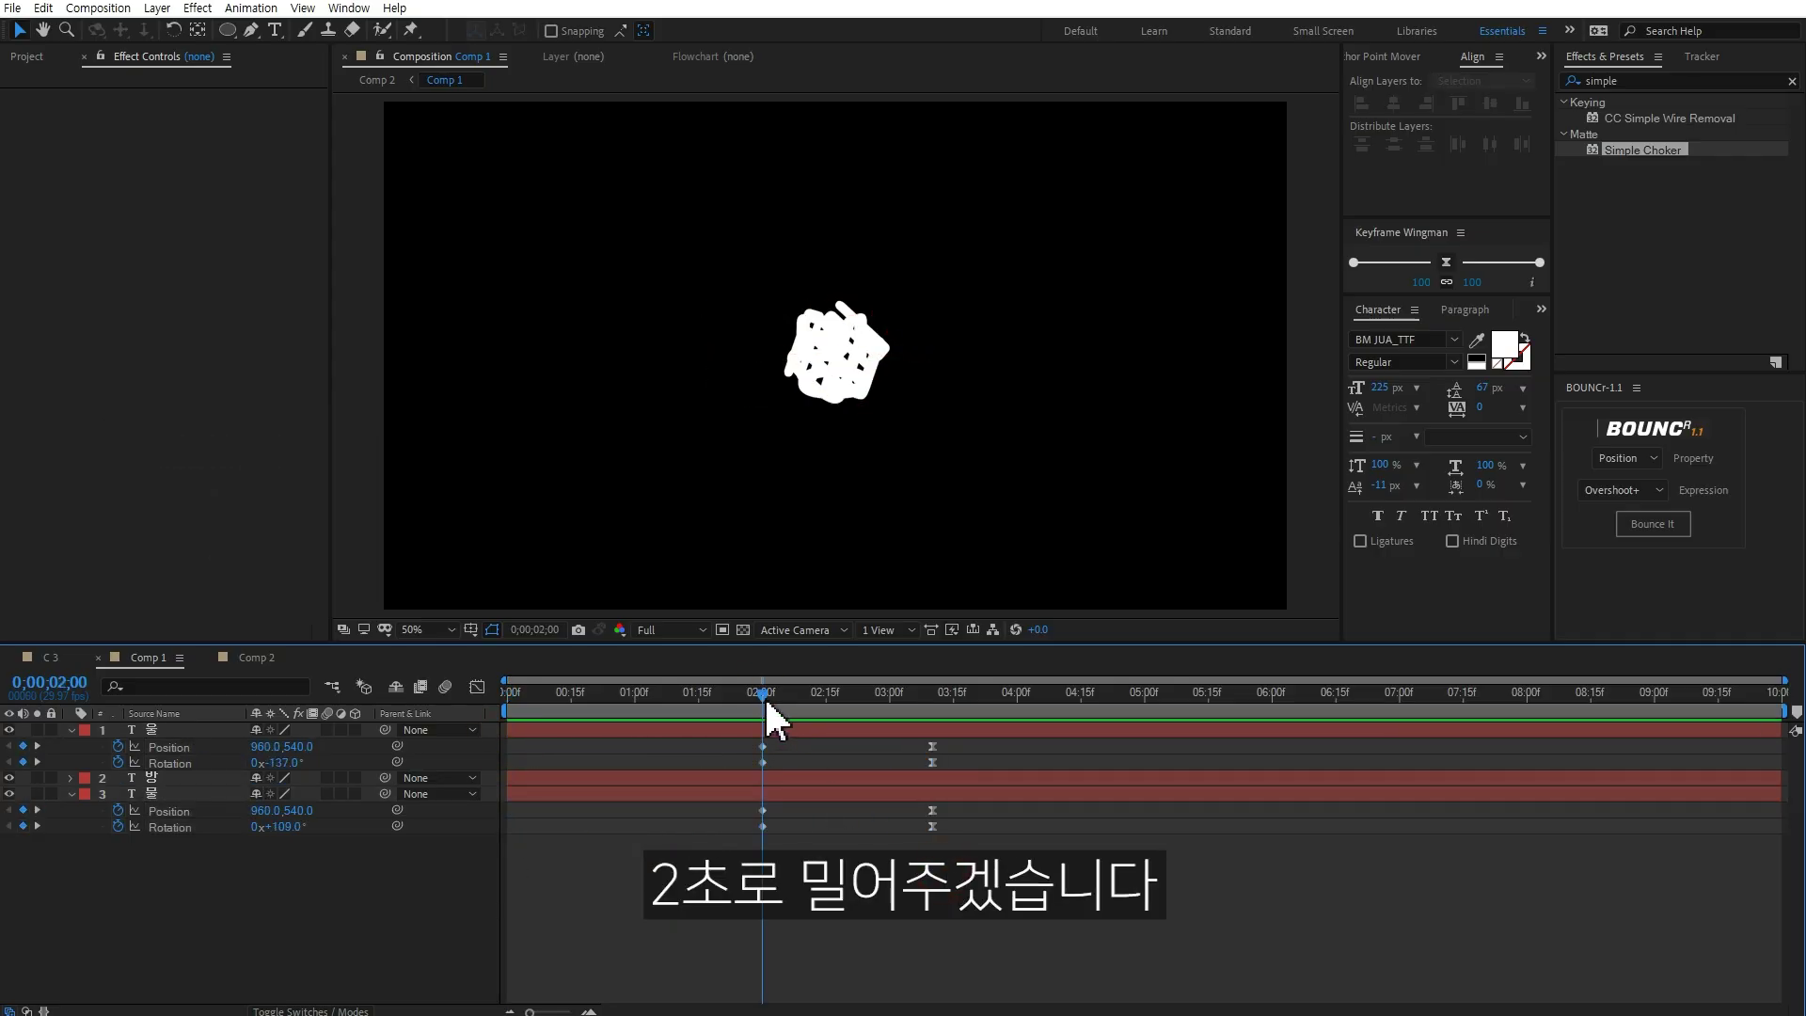
key("Home")
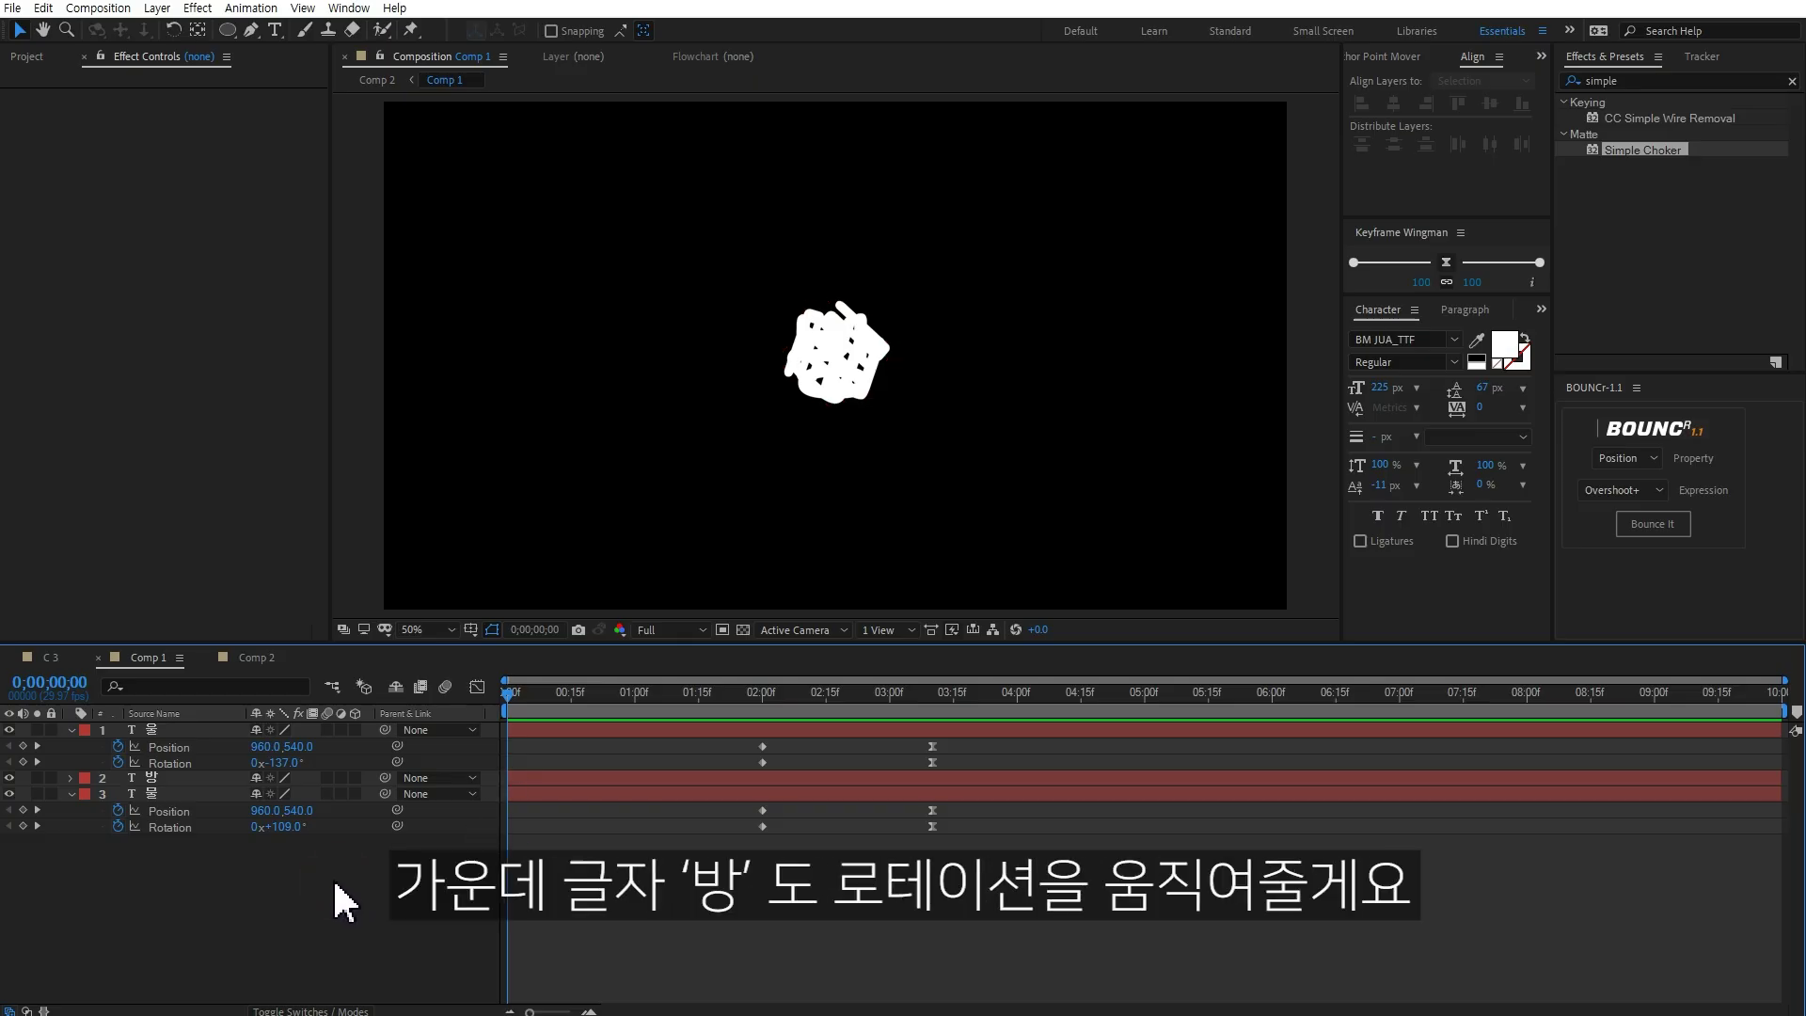
Step: Keyframe 방's Rotation at 3;10 and set one full turn (1x+0.0°) at frame 0
left_click(188, 779)
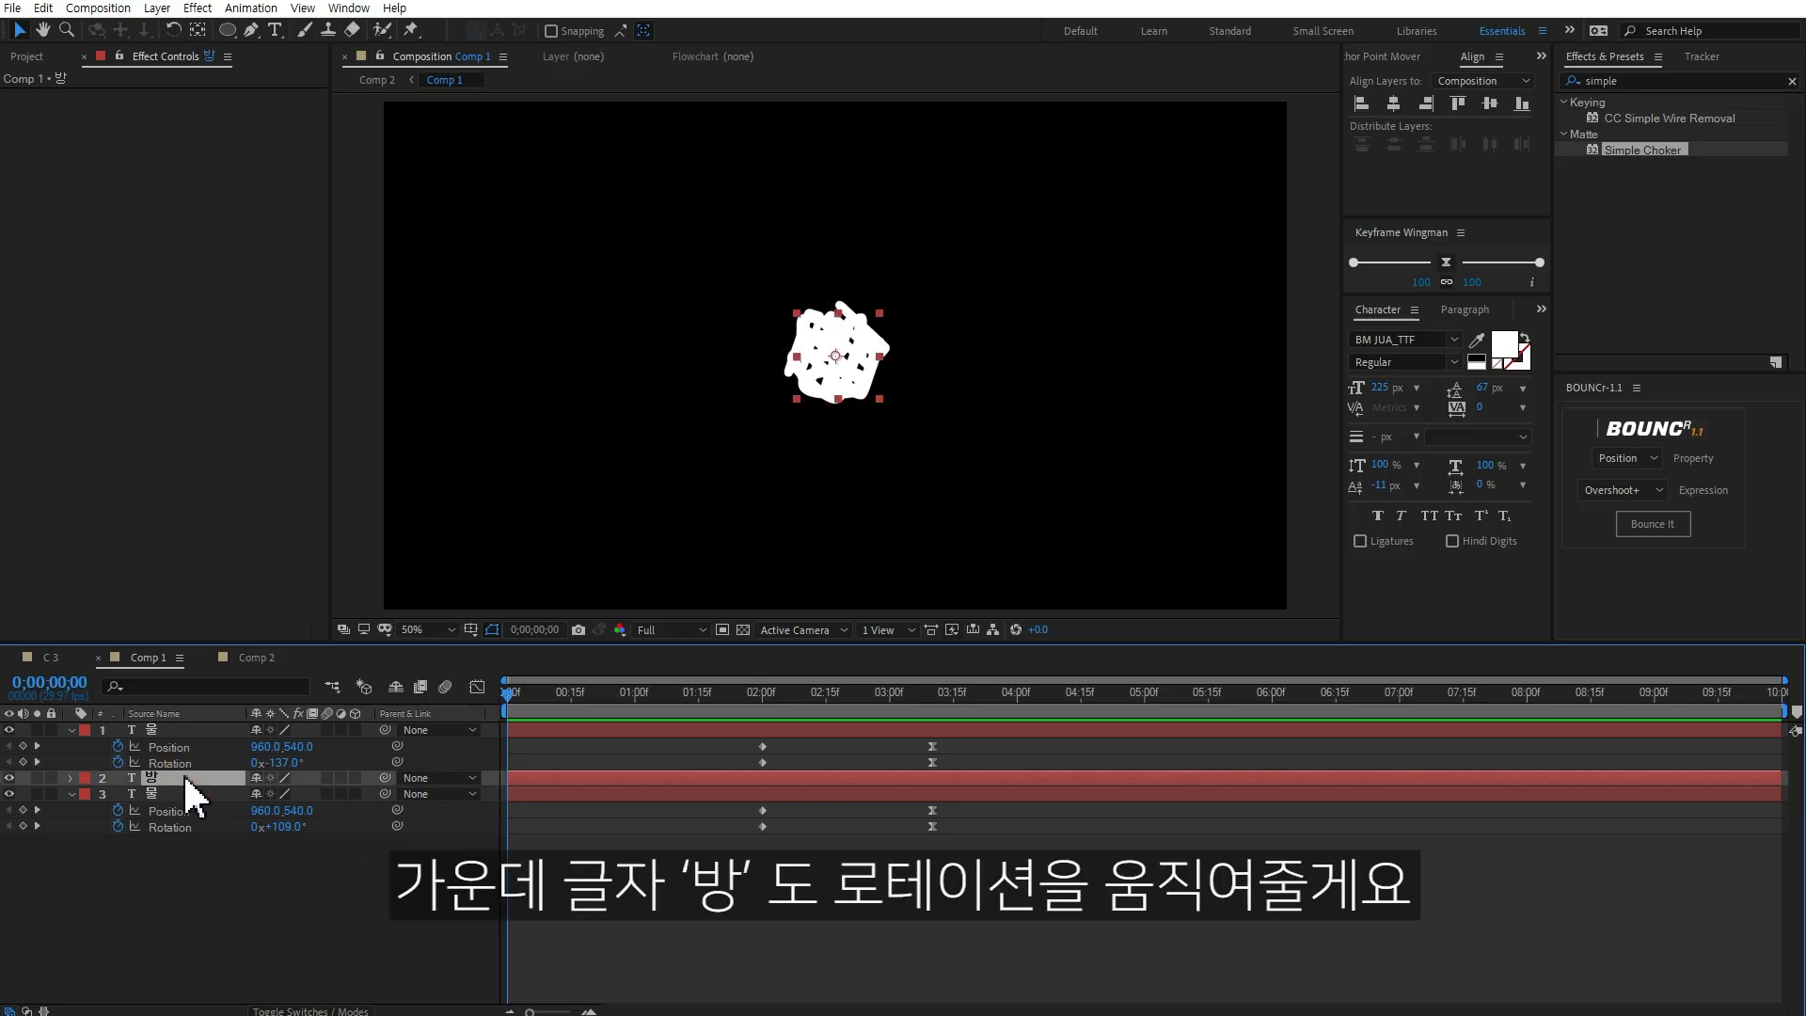
left_click(932, 693)
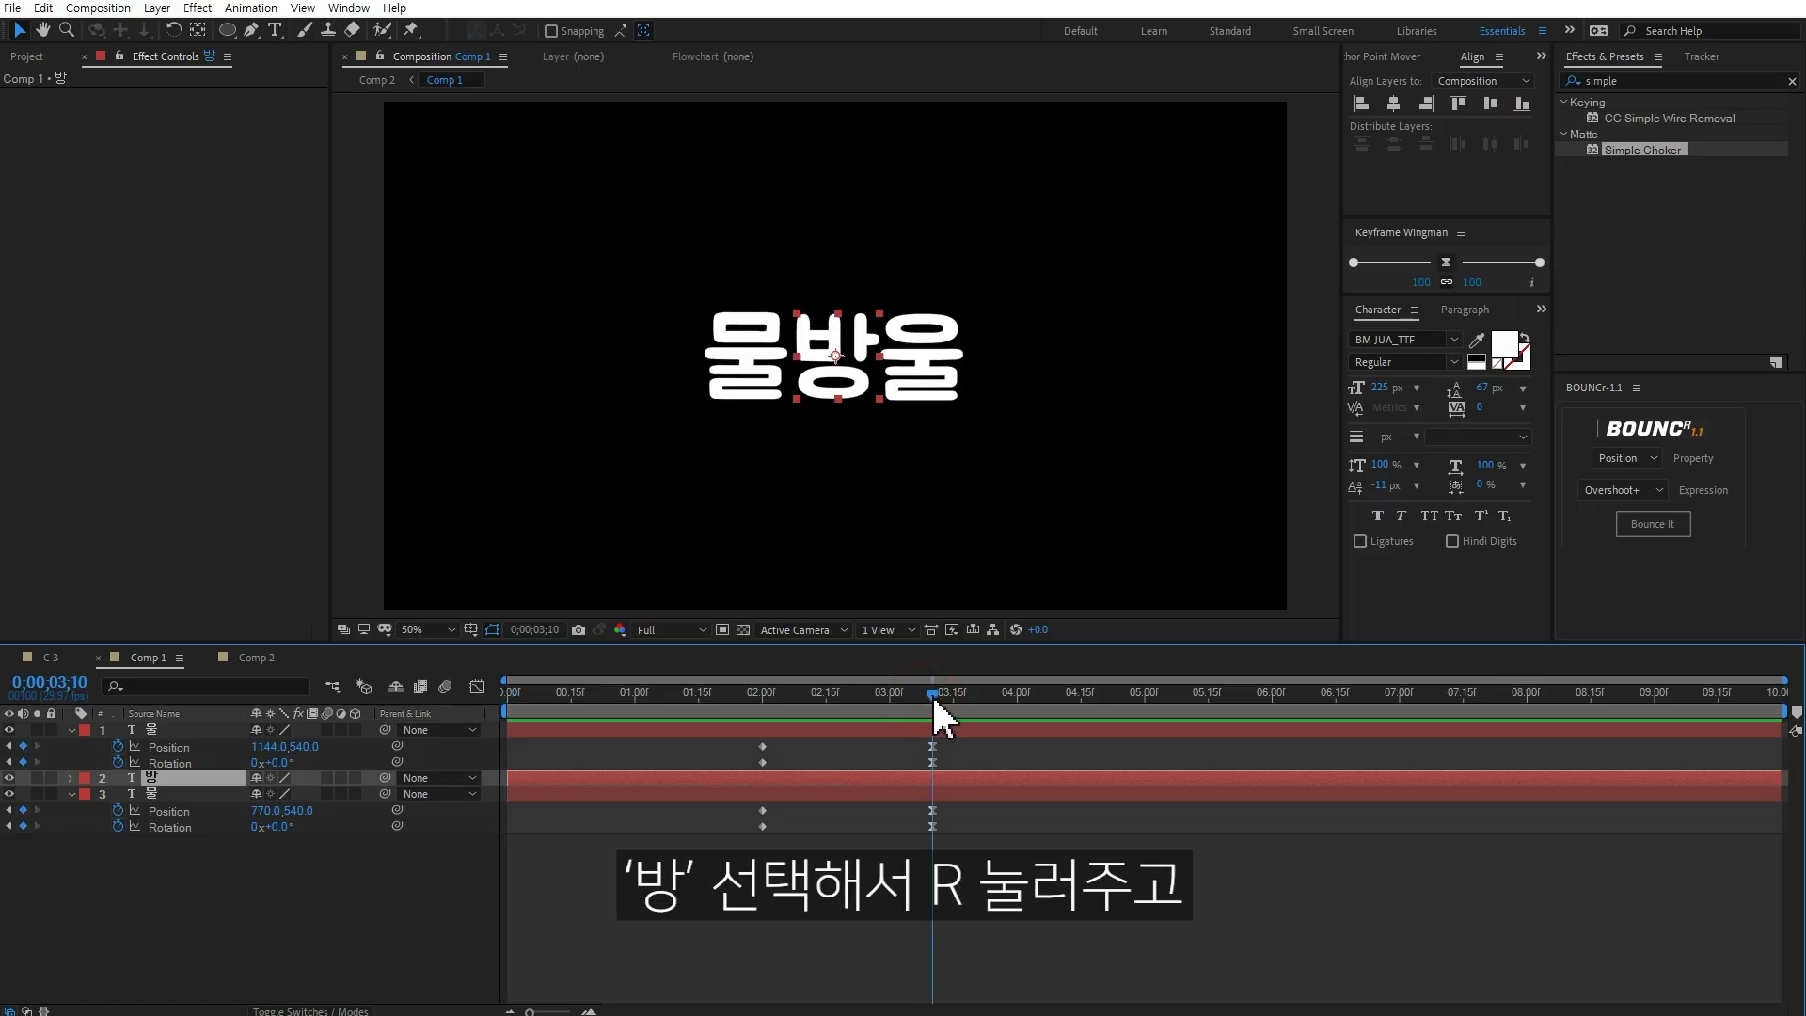
key("r")
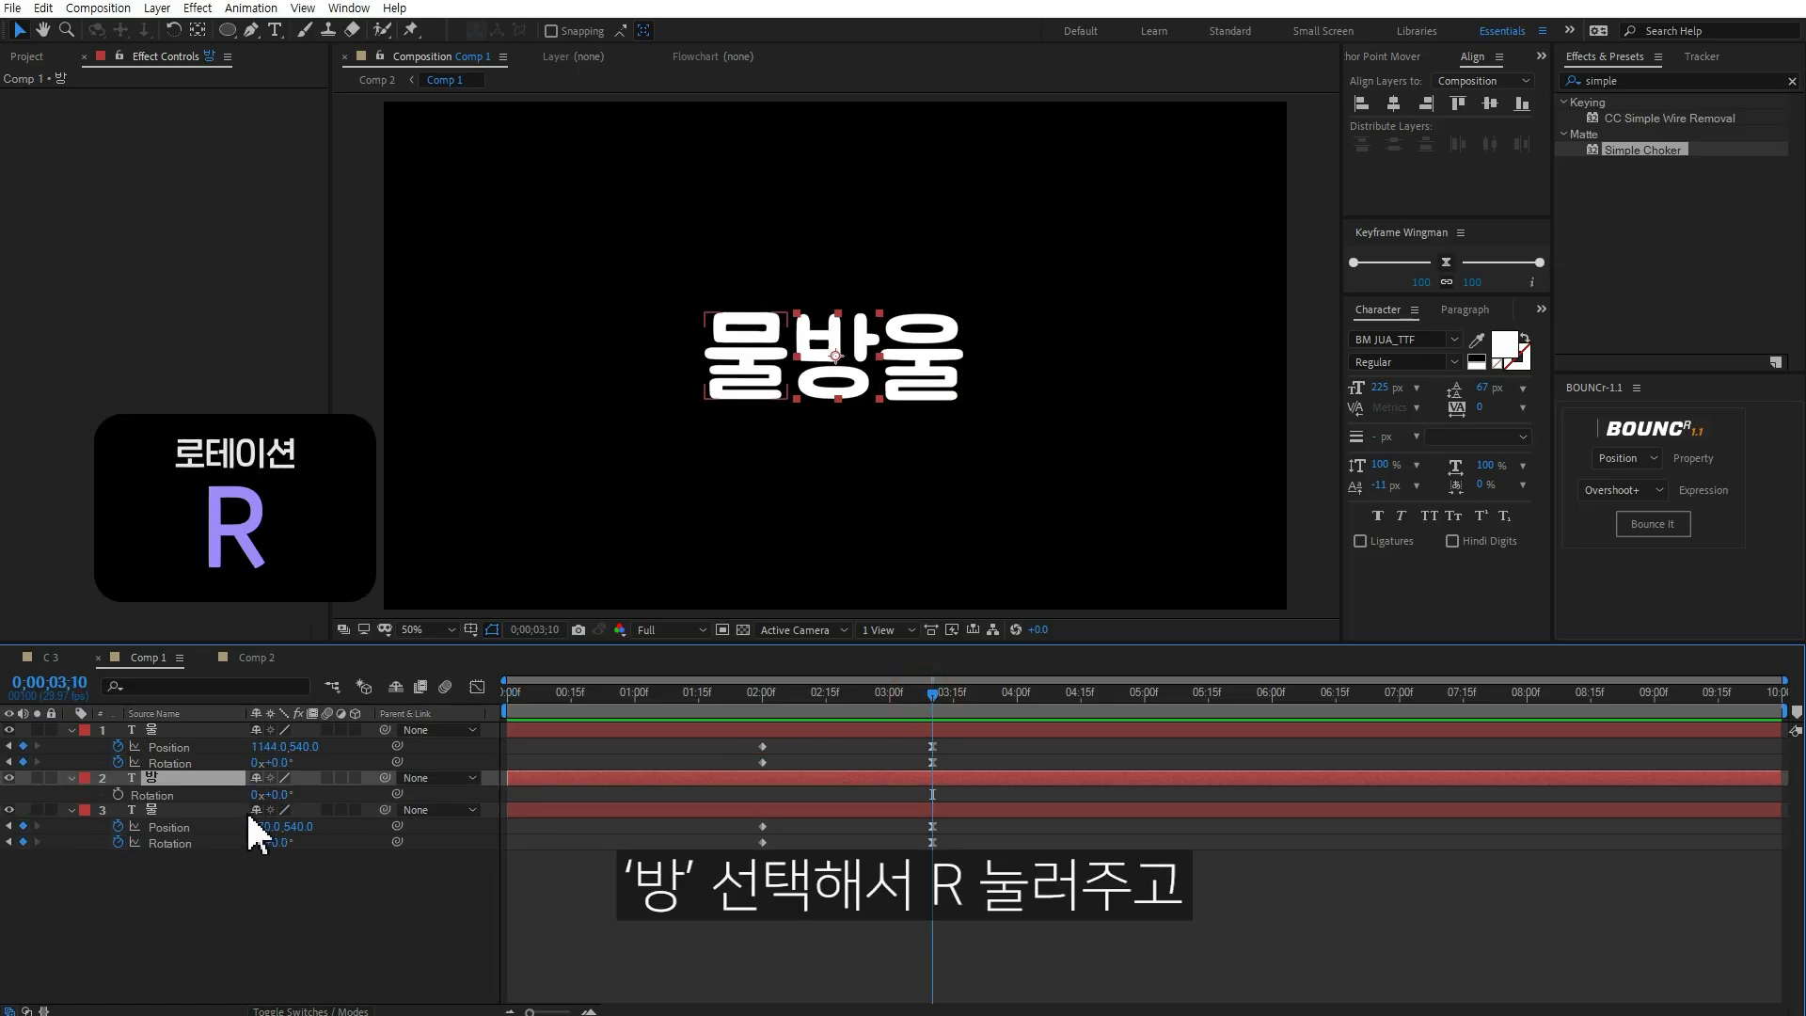
left_click(117, 795)
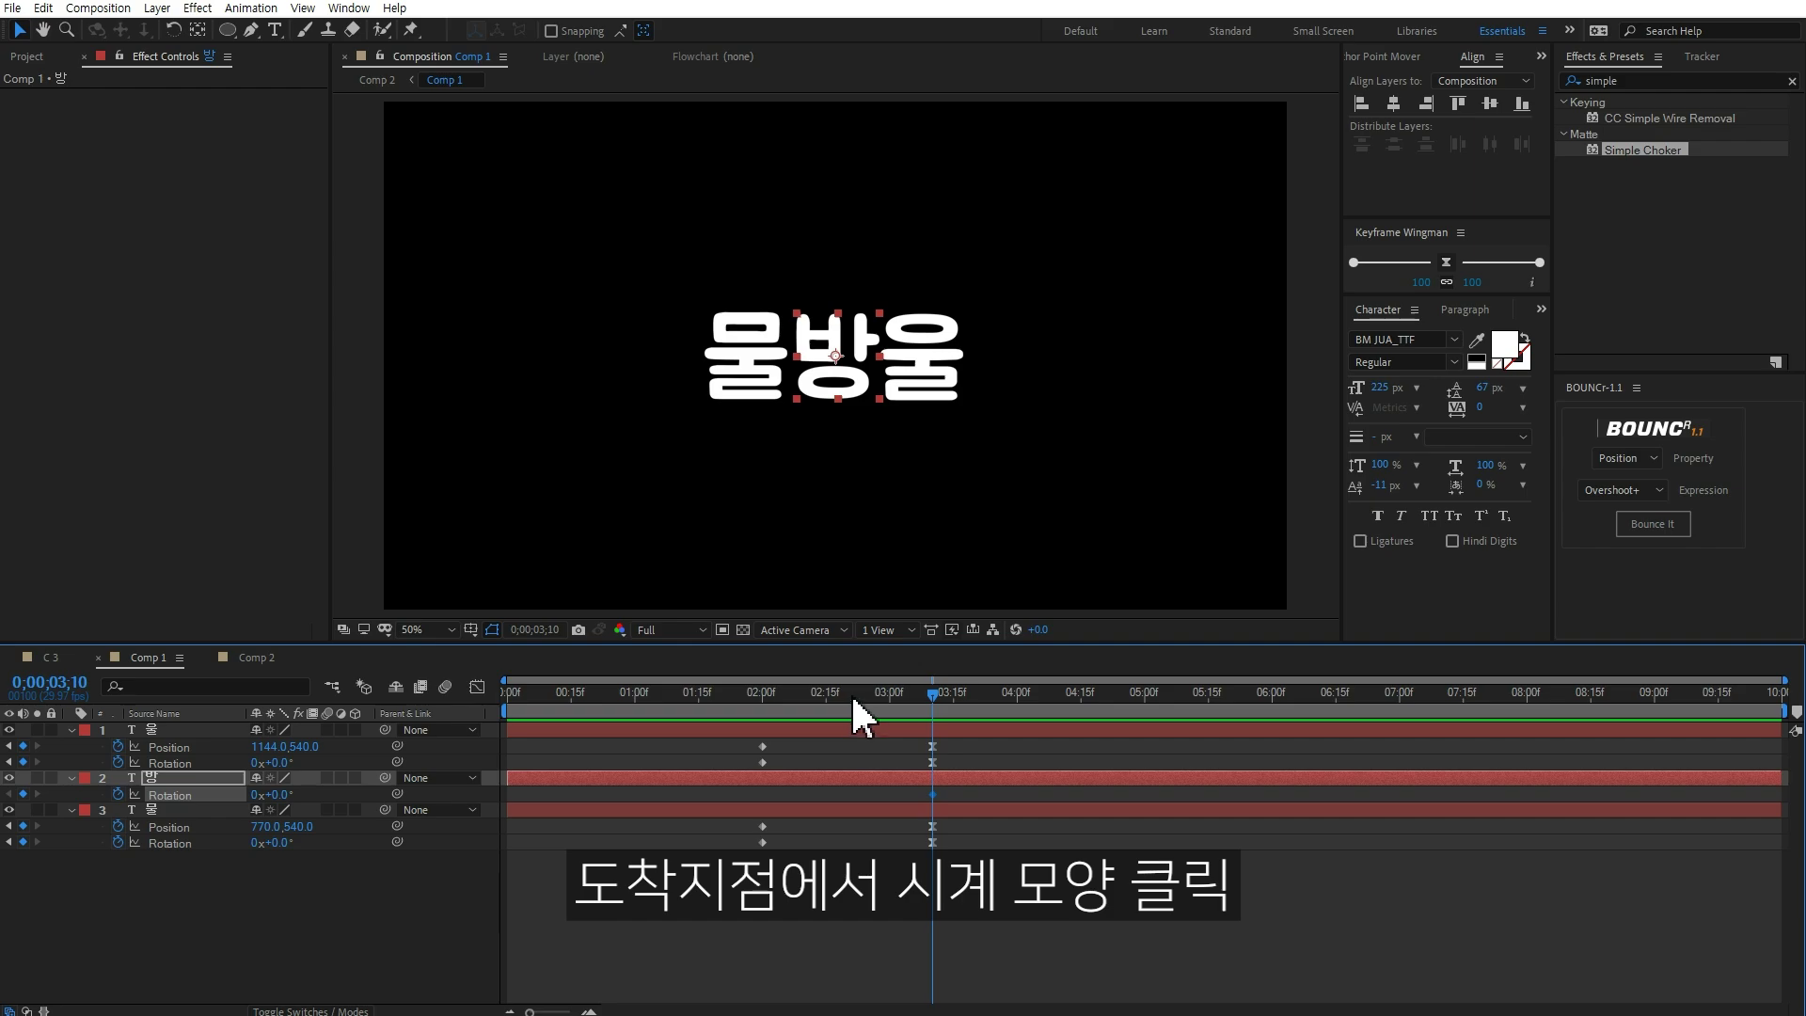
left_click_drag(852, 700, 520, 701)
left_click(255, 795)
type("1")
left_click(325, 922)
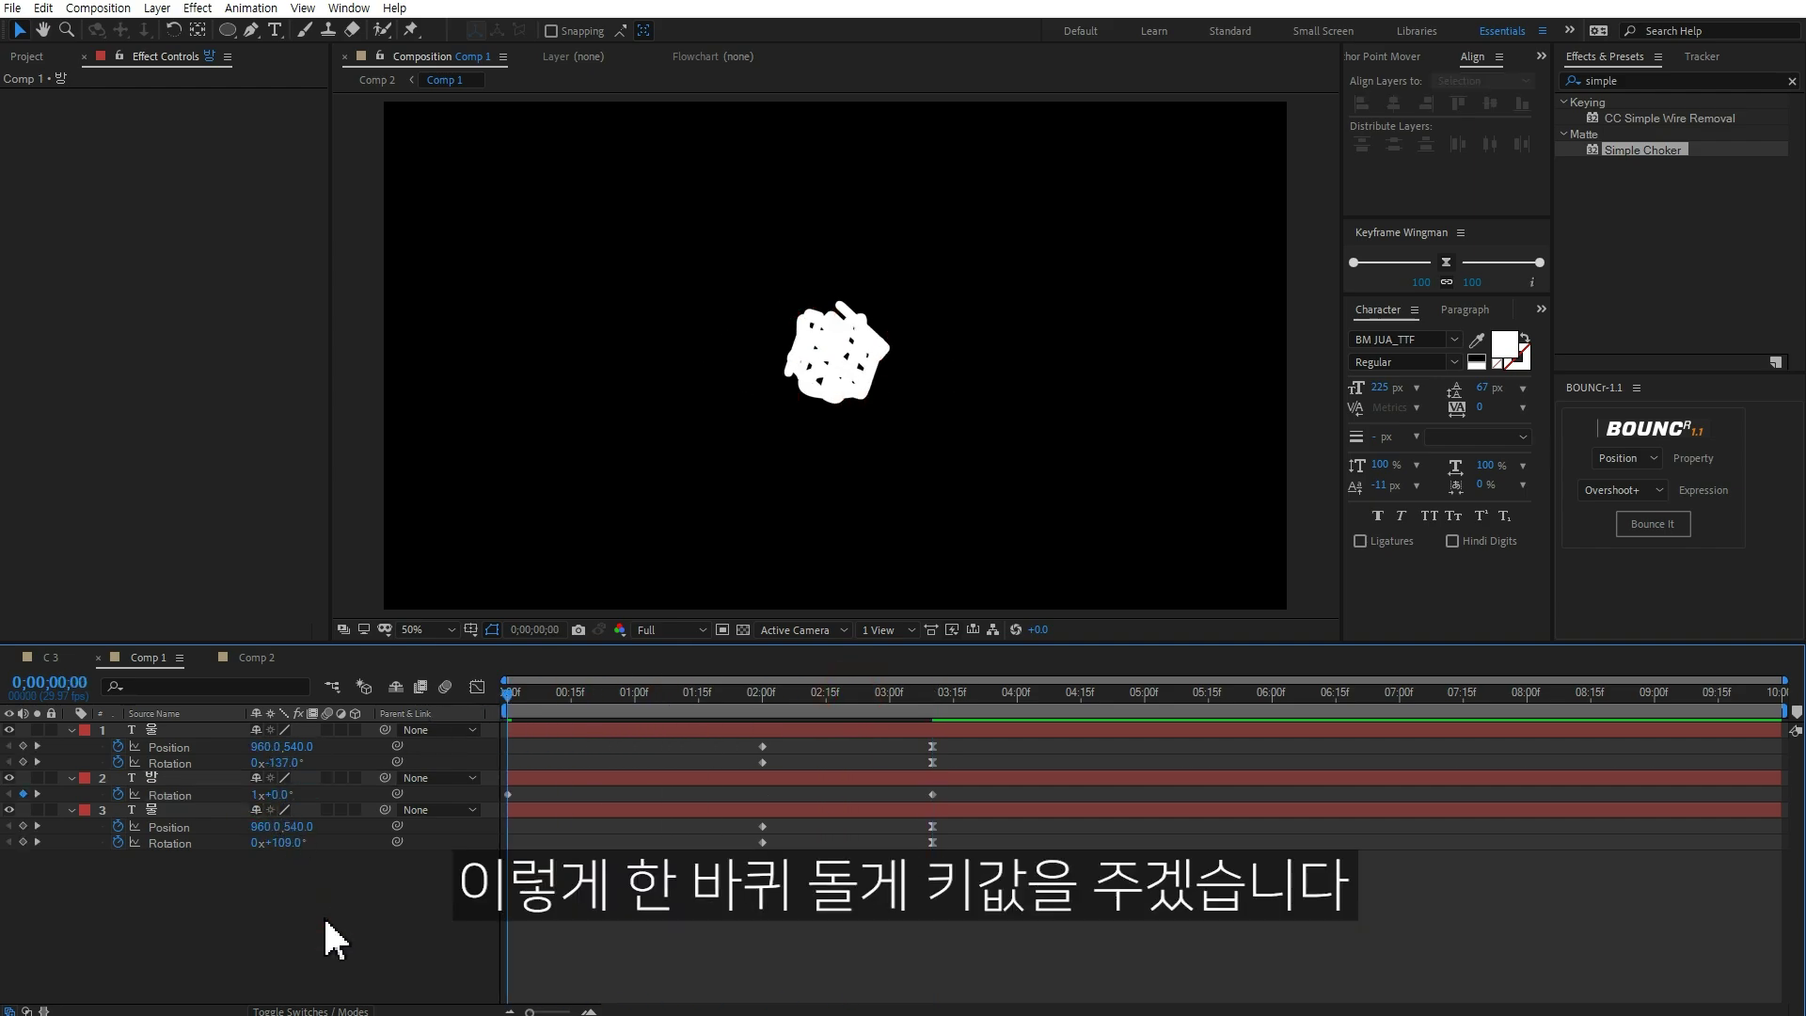
Step: Easy-ease 방's ending rotation keyframe and stretch its influence in the speed graph
left_click_drag(950, 793, 927, 805)
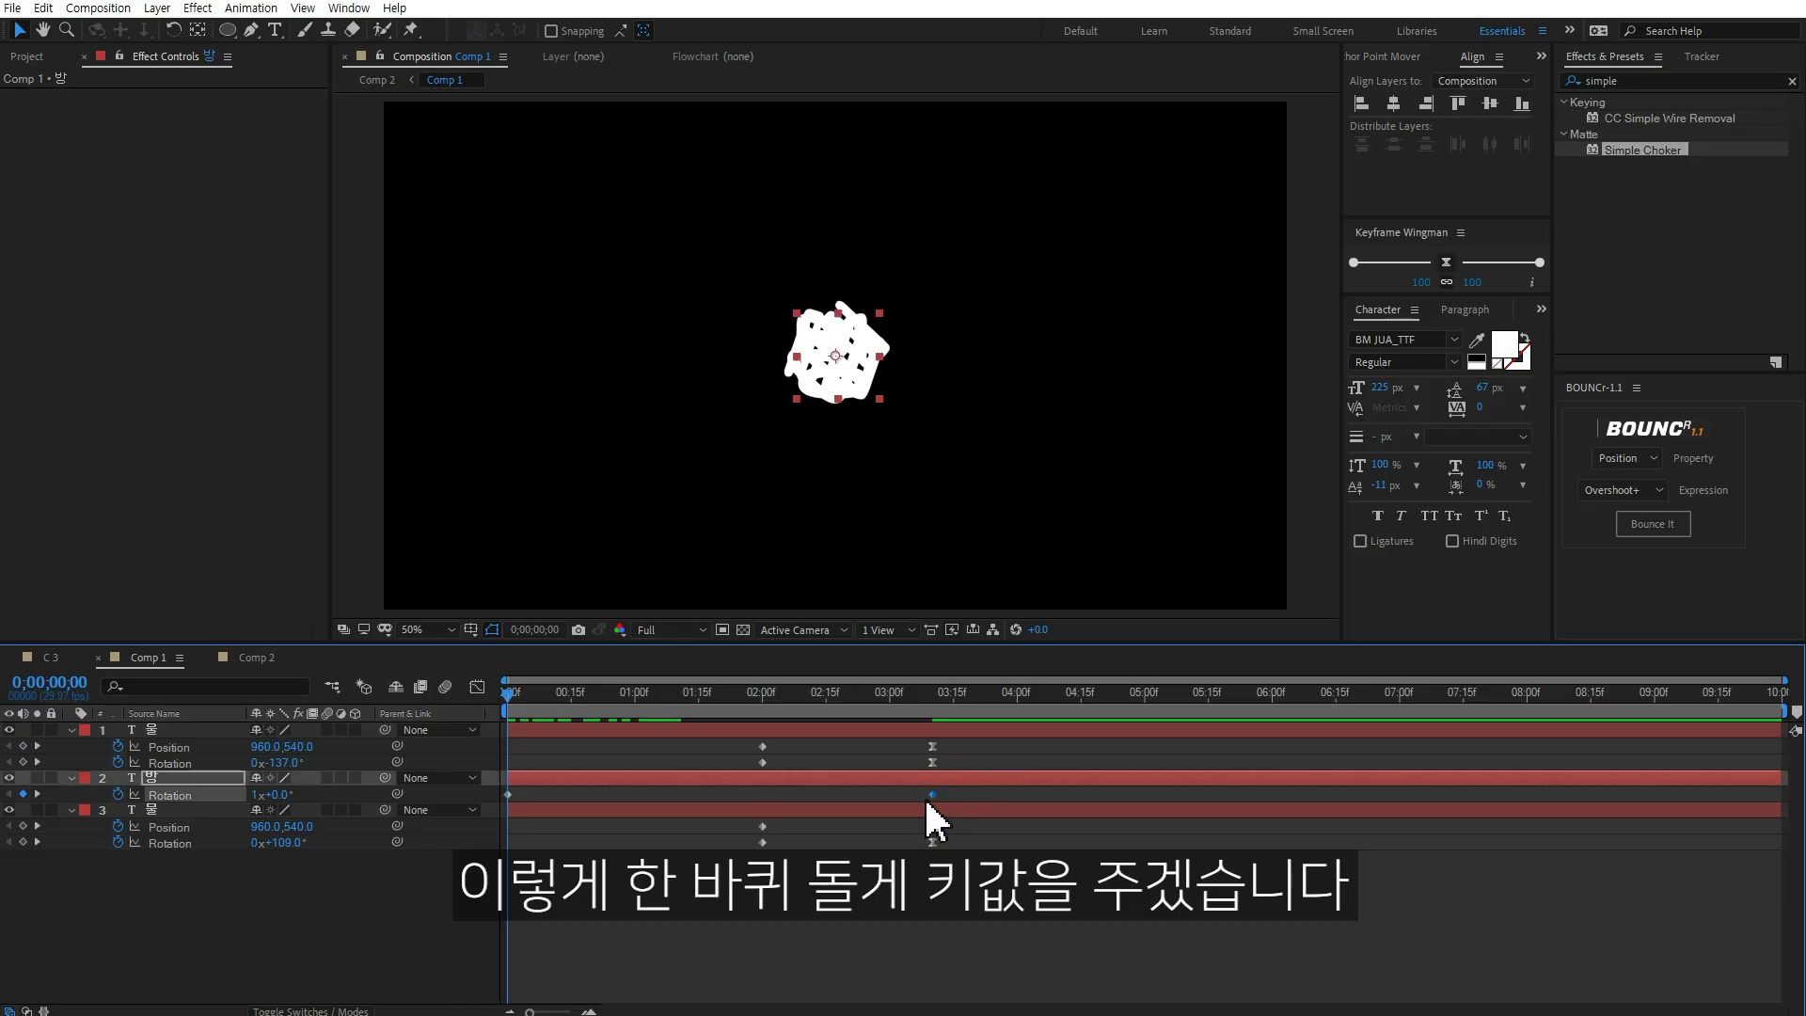
key("F9")
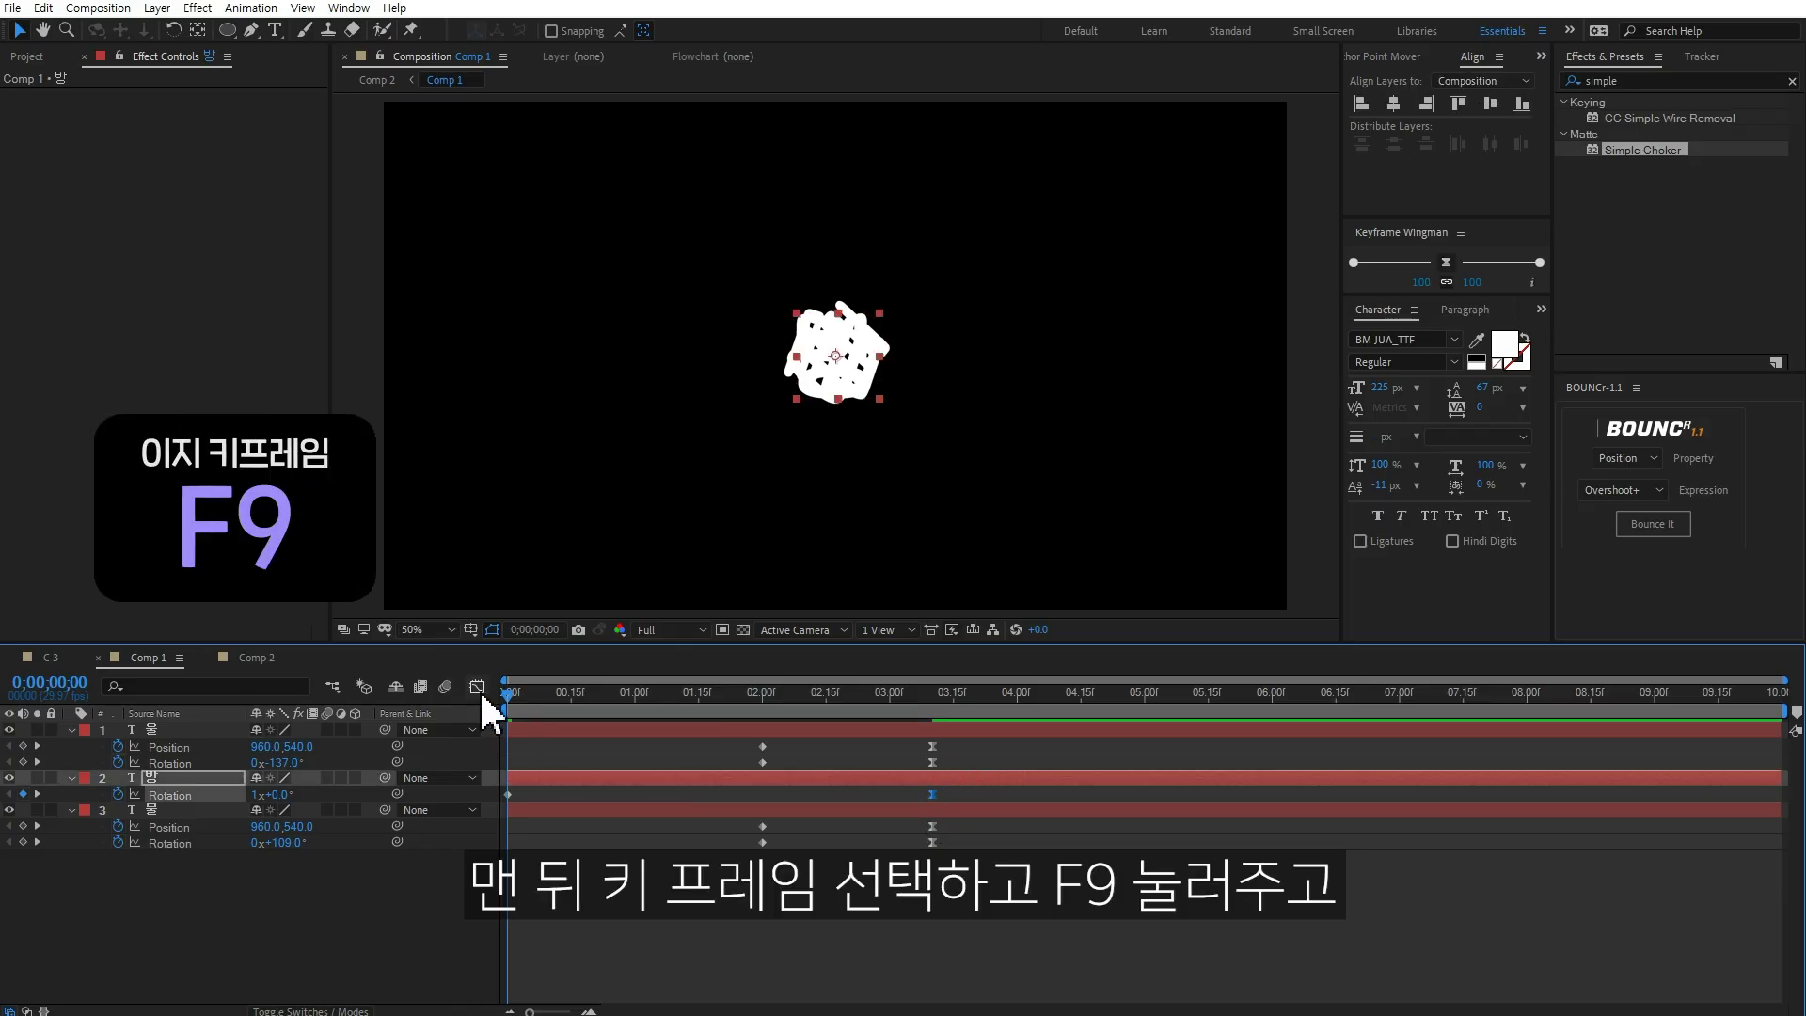
left_click(477, 688)
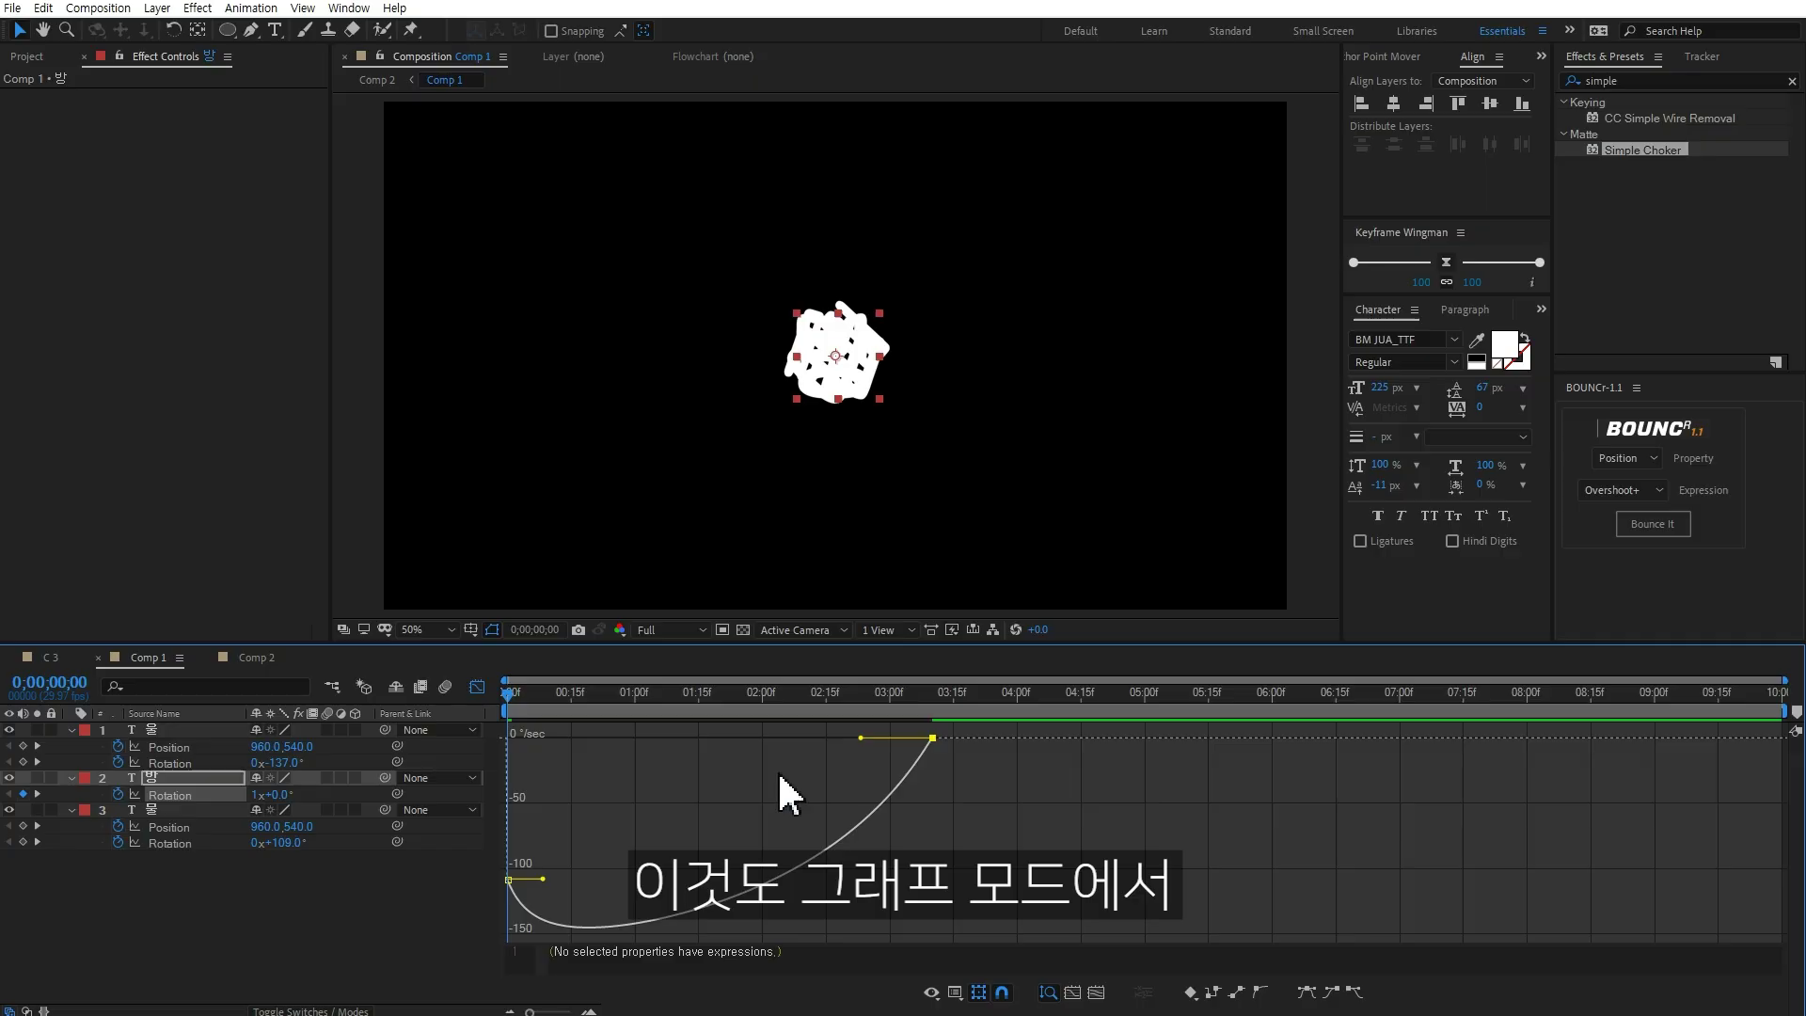
left_click_drag(860, 737, 513, 737)
left_click(477, 688)
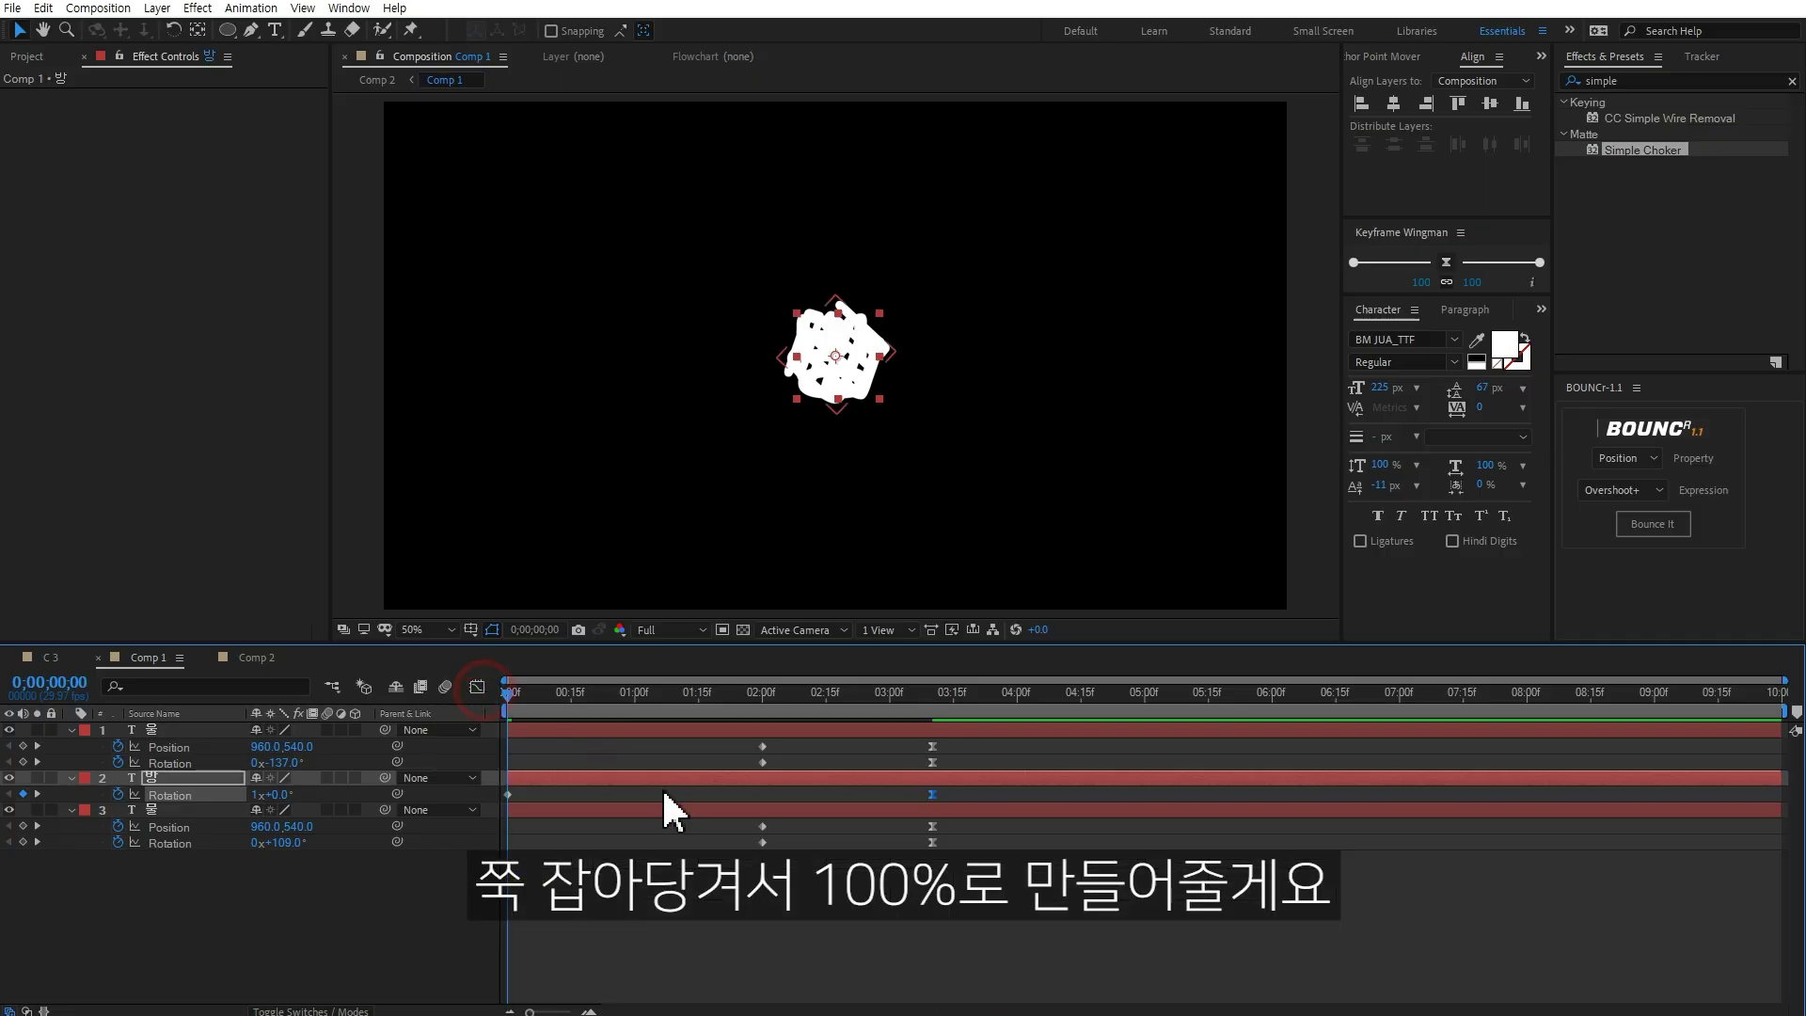
Step: Preview the letter scatter animation, then collapse the keyframed properties with U
left_click(818, 911)
key("space")
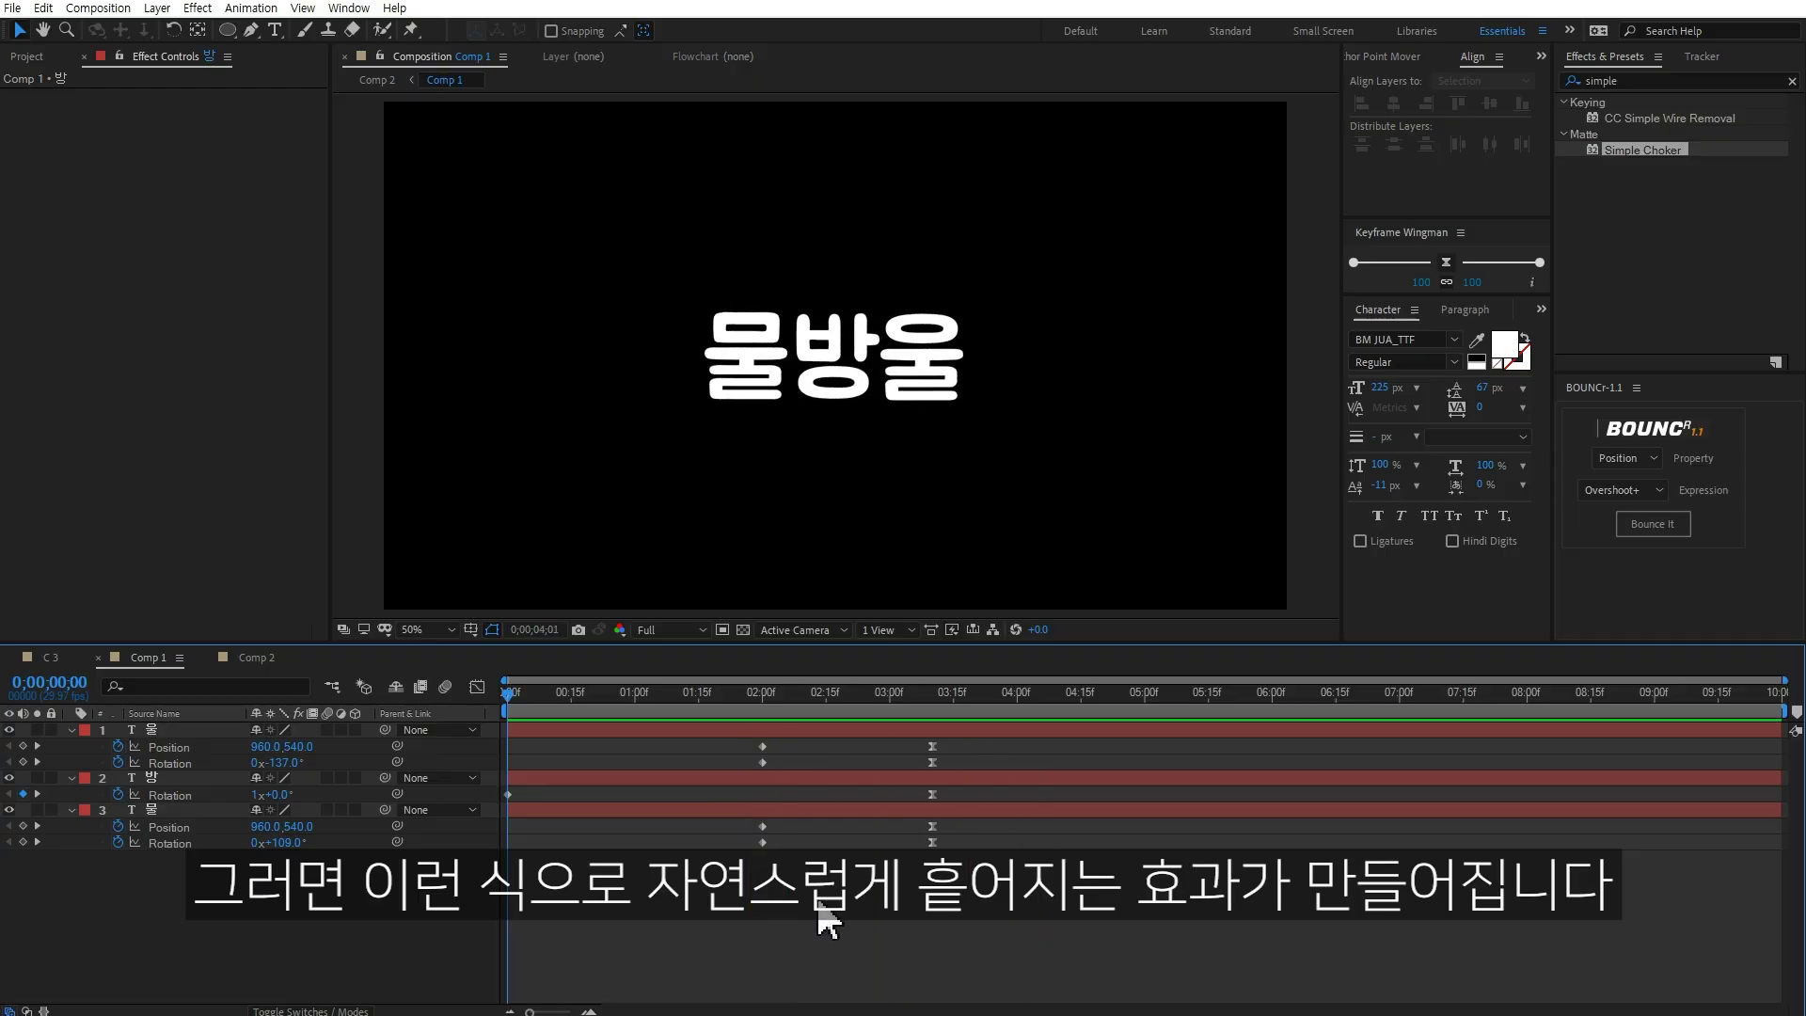
key("space")
key("space")
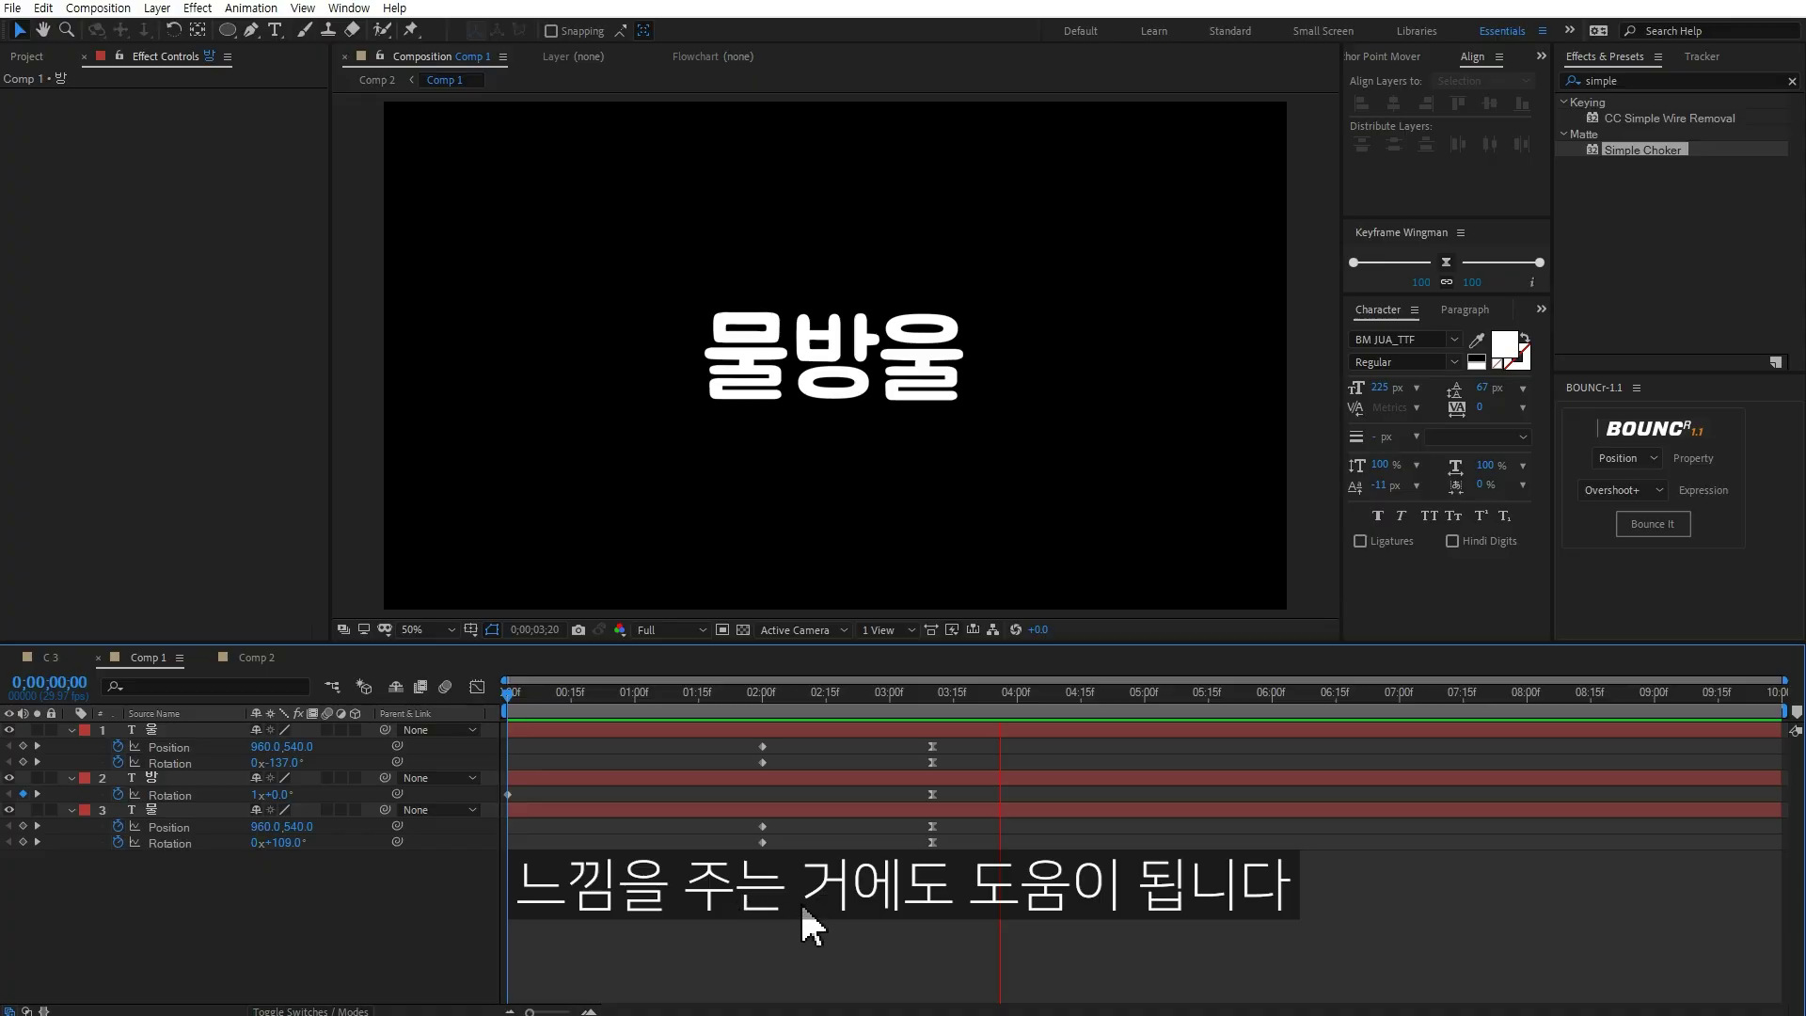
key("space")
key("u")
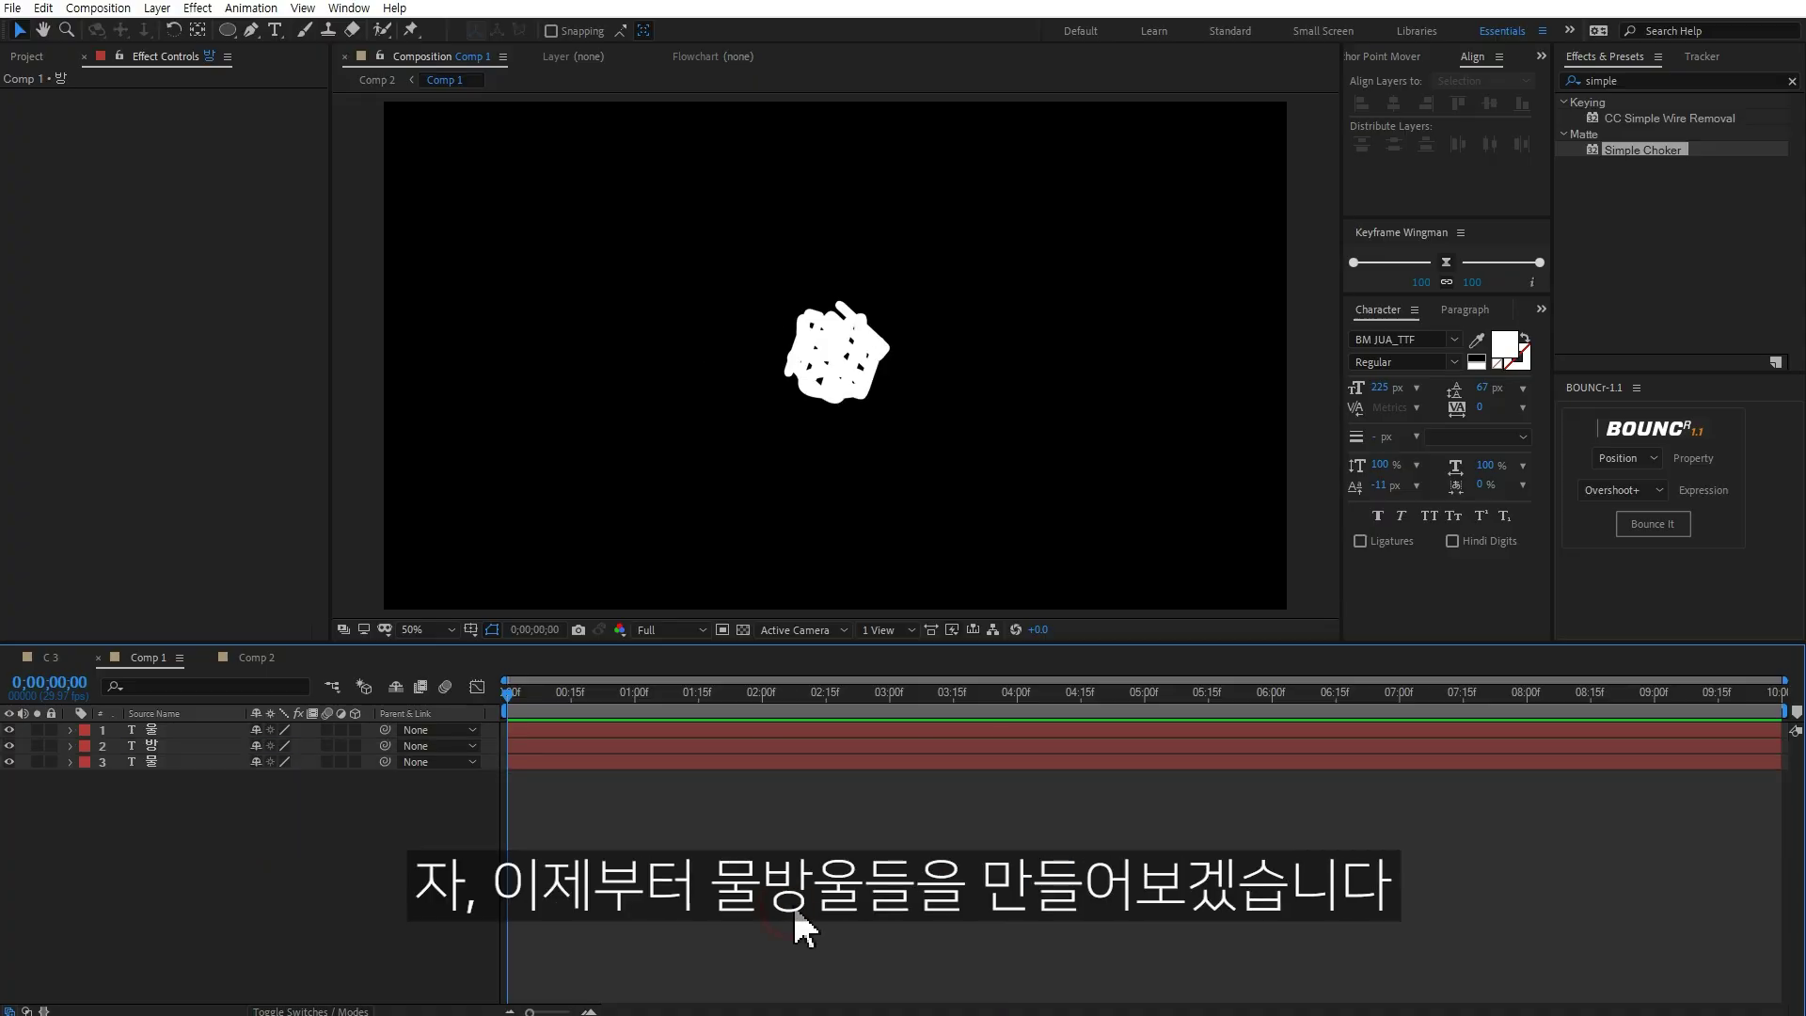
mouse_move(572, 704)
left_mouse_down()
mouse_move(571, 723)
mouse_move(442, 734)
left_mouse_up()
Step: Draw a perfect circle with the Ellipse Tool right of the white clump
left_click(226, 30)
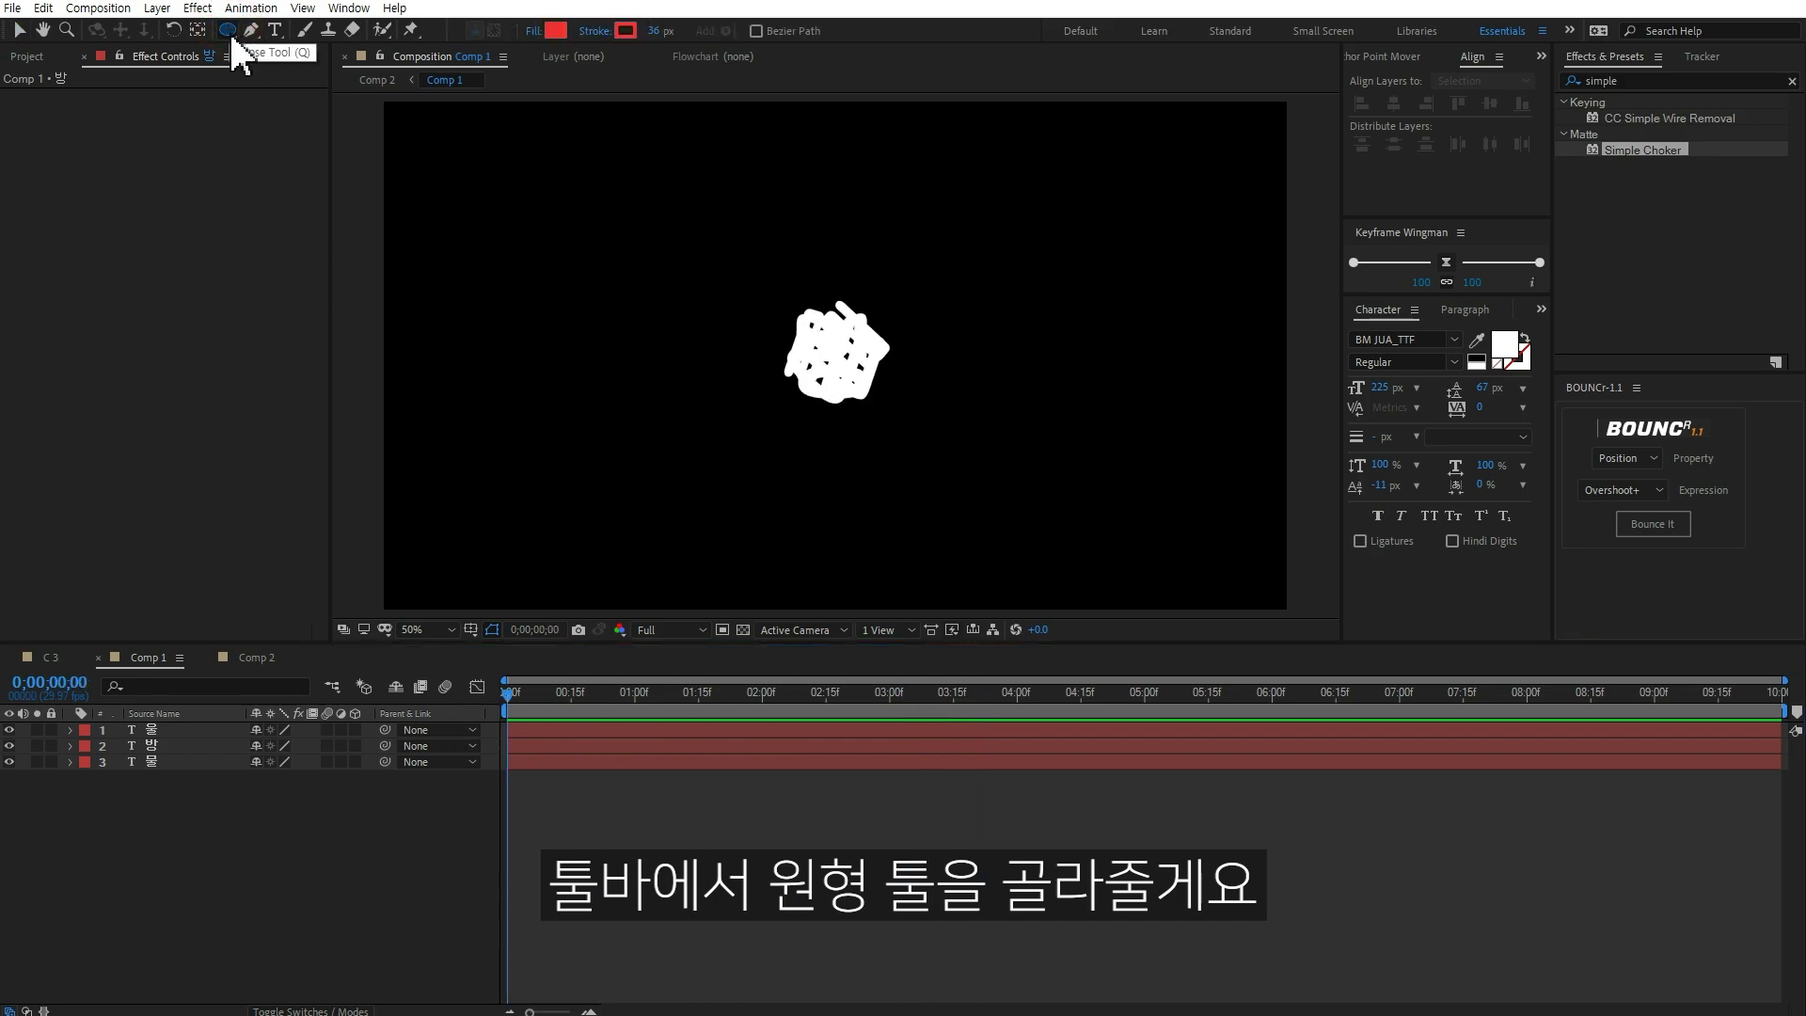
left_click_drag(231, 31, 297, 86)
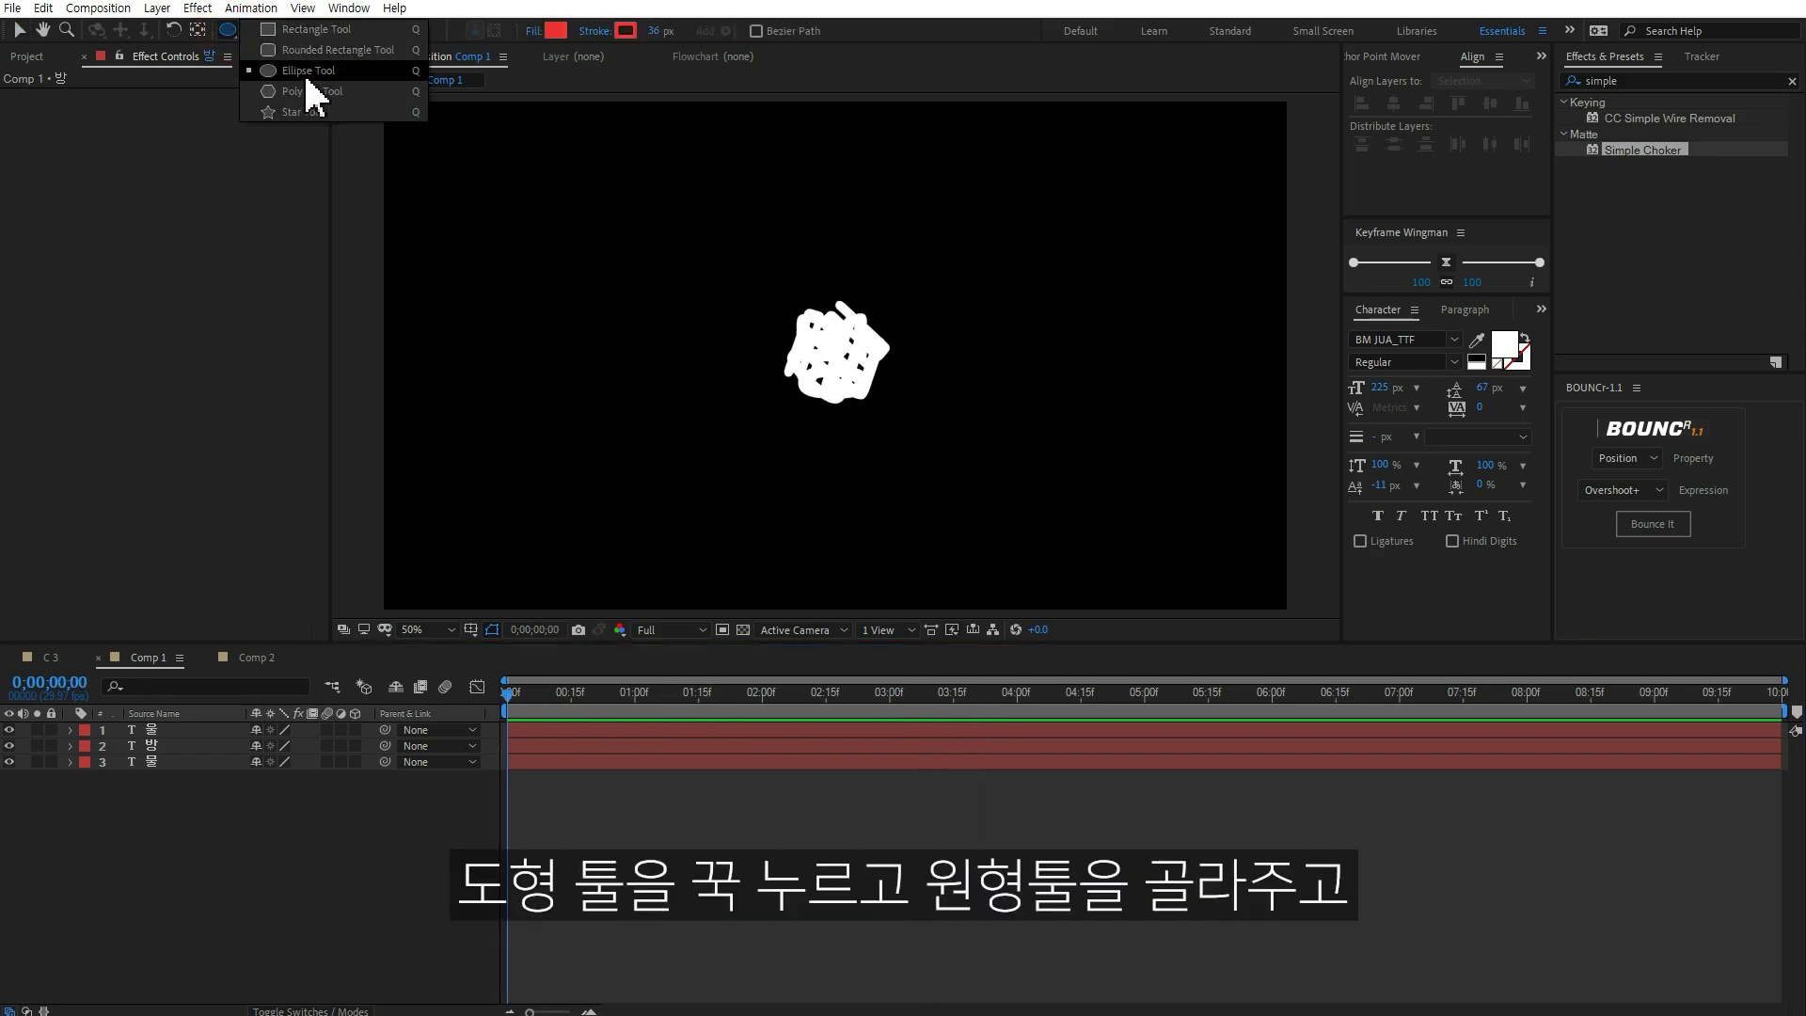
left_click_drag(1053, 288, 1103, 339)
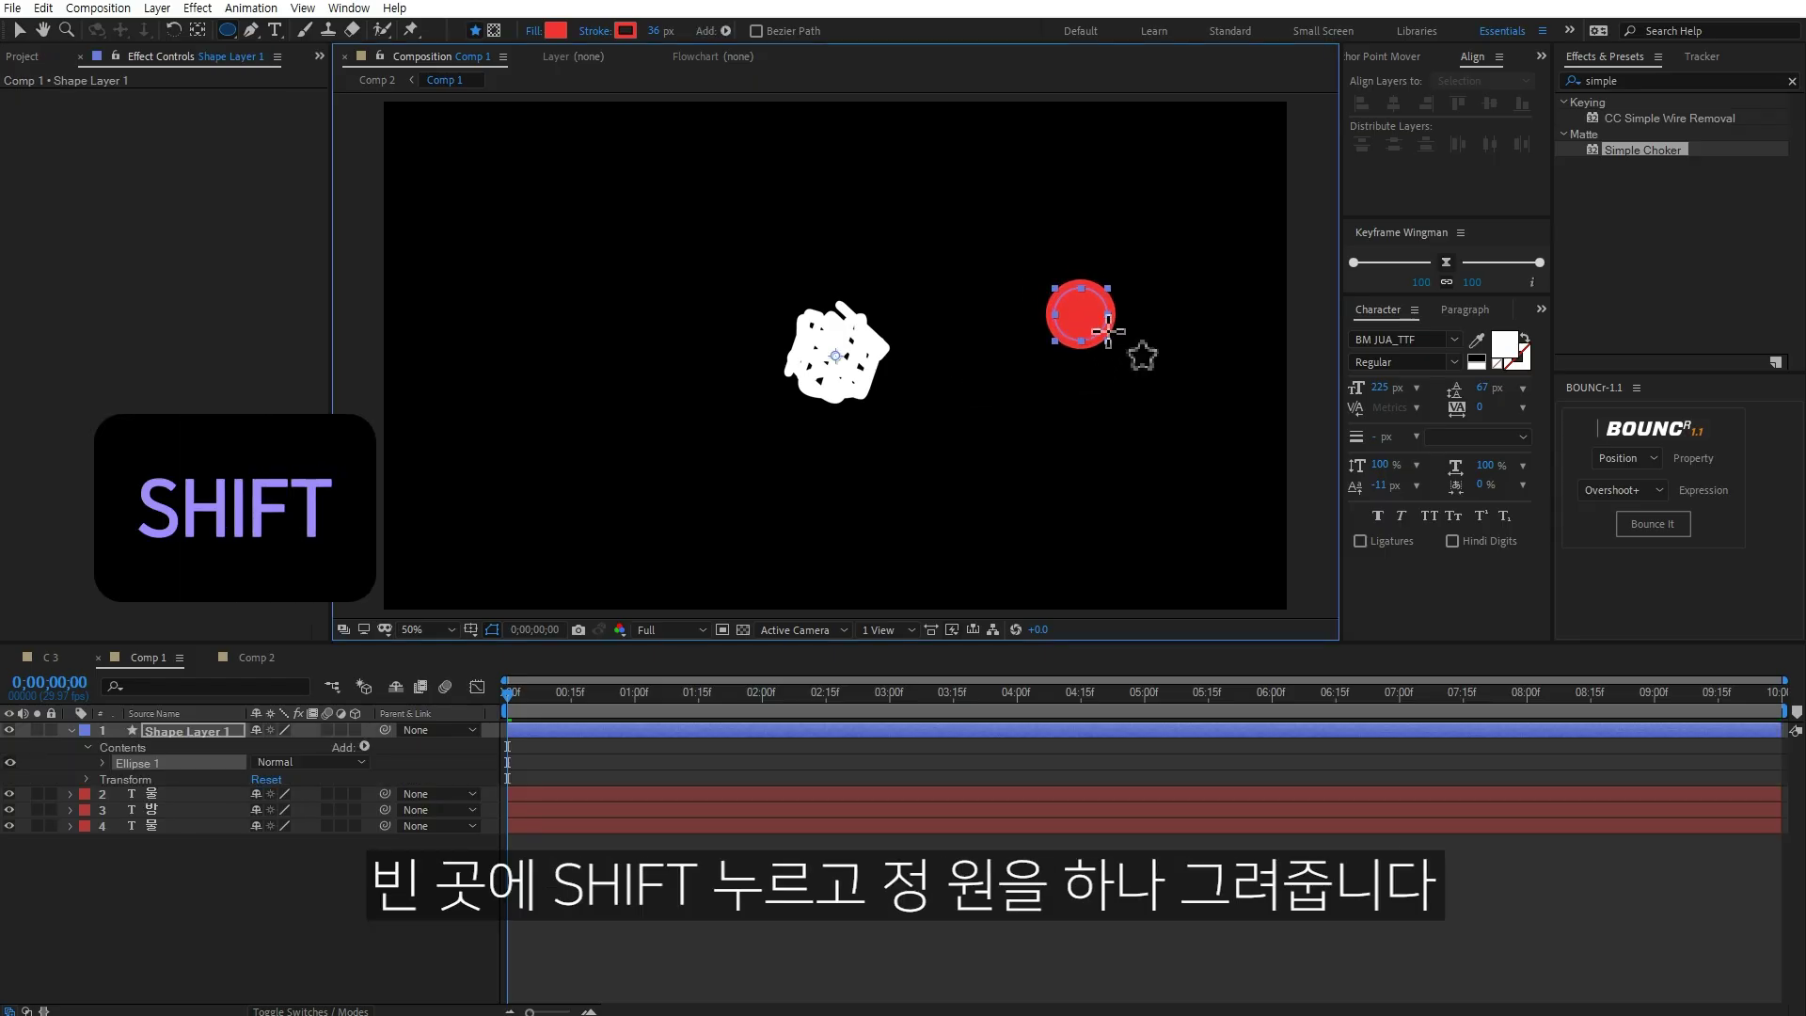
left_click_drag(1102, 339, 1108, 341)
Step: Give the circle a 0 px stroke and white fill, then select its shape layer
left_click(660, 31)
type("0")
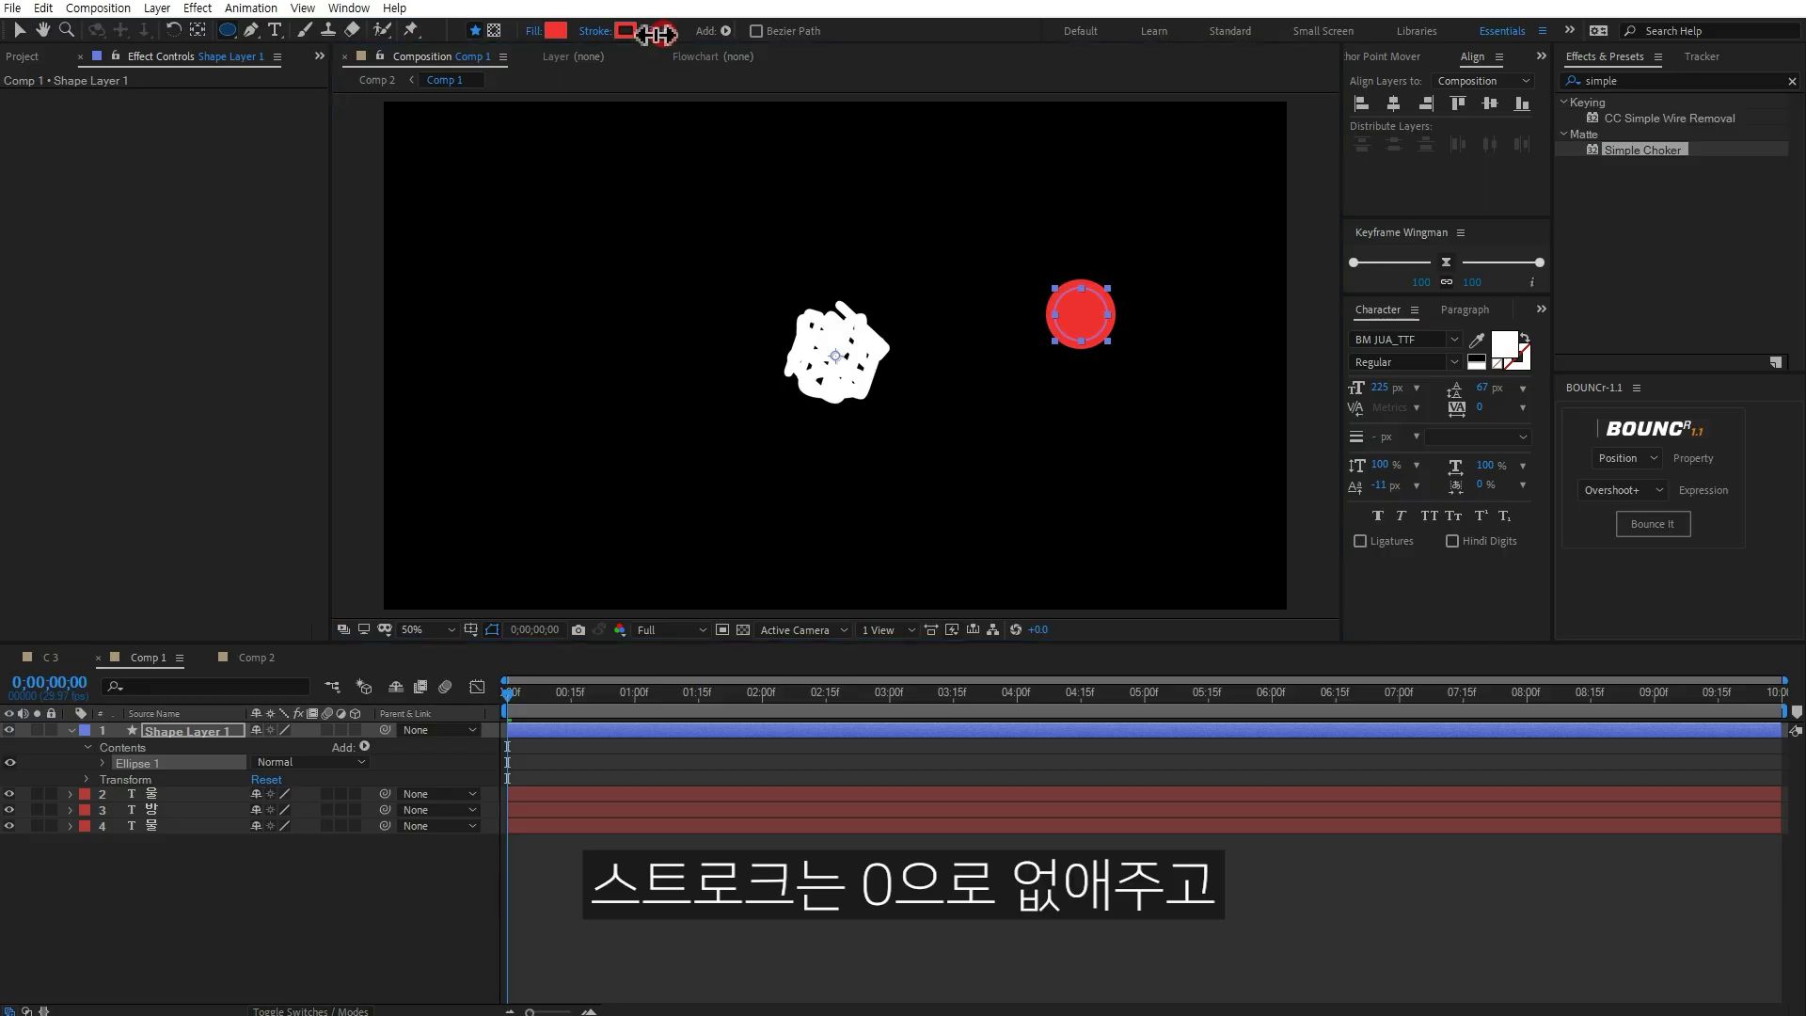
key("Return")
left_click(556, 30)
left_click_drag(1034, 395, 758, 282)
key("Return")
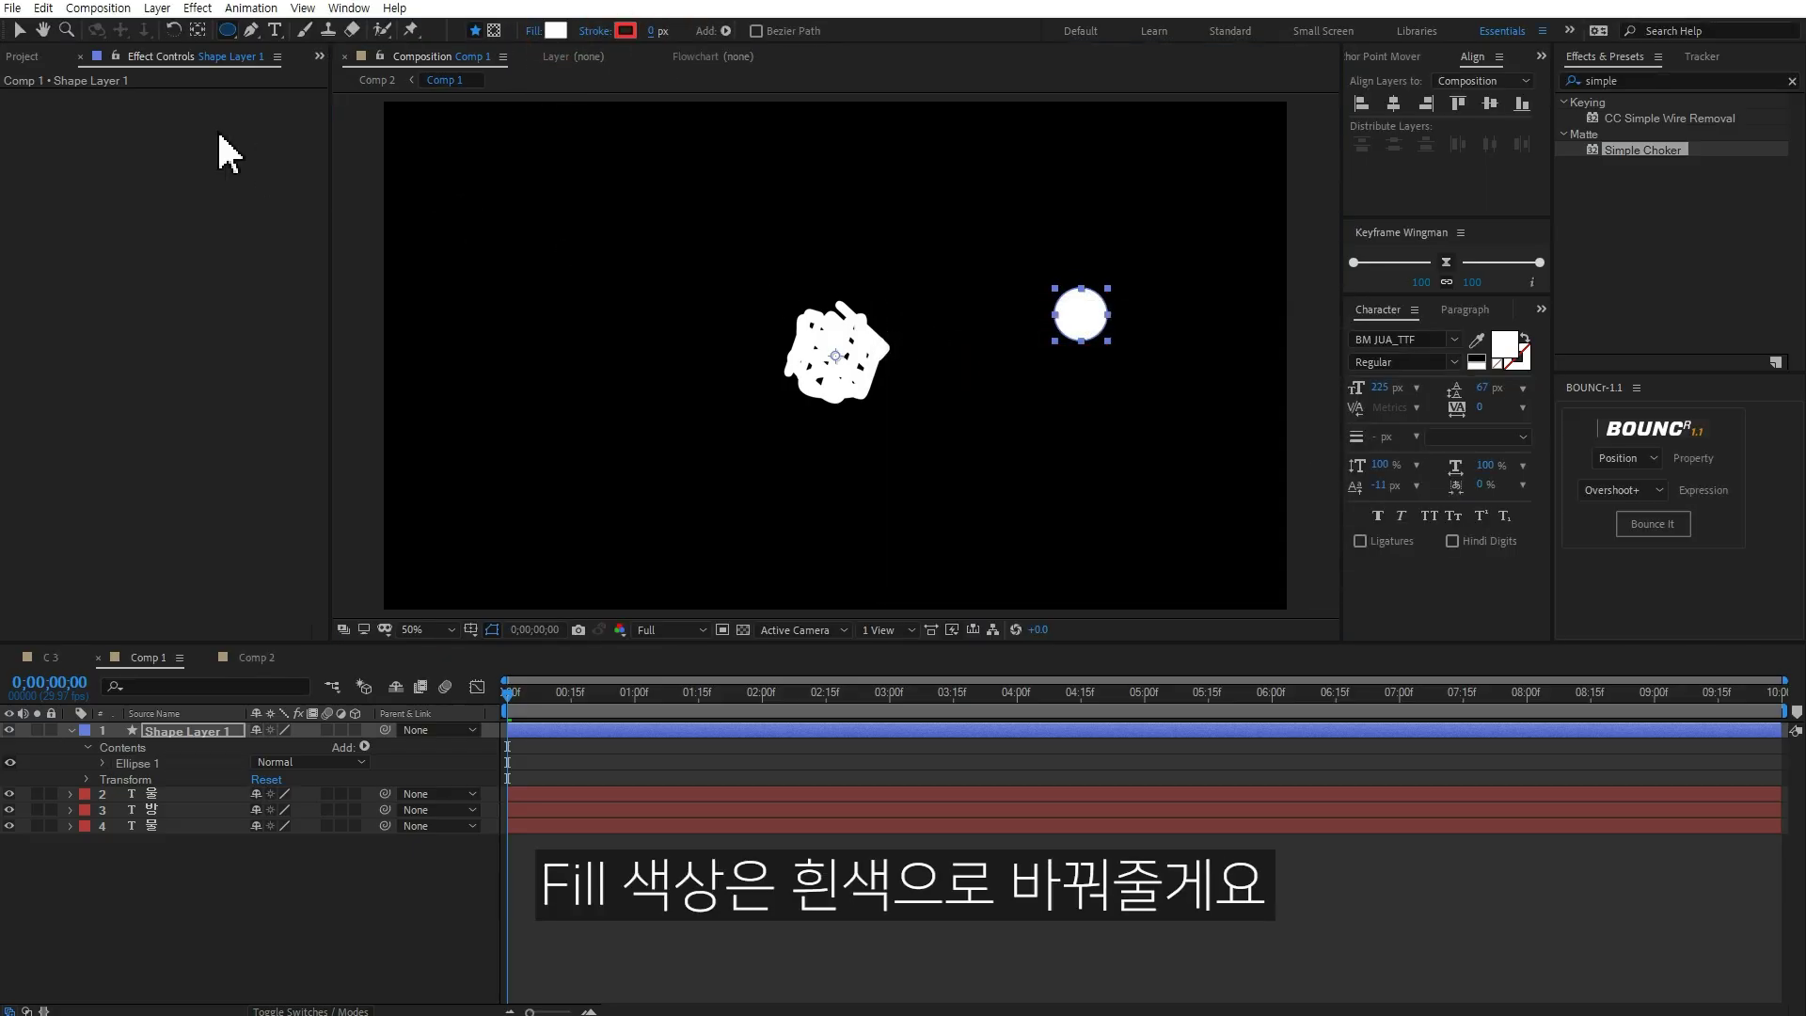
left_click(20, 31)
left_click(1097, 321)
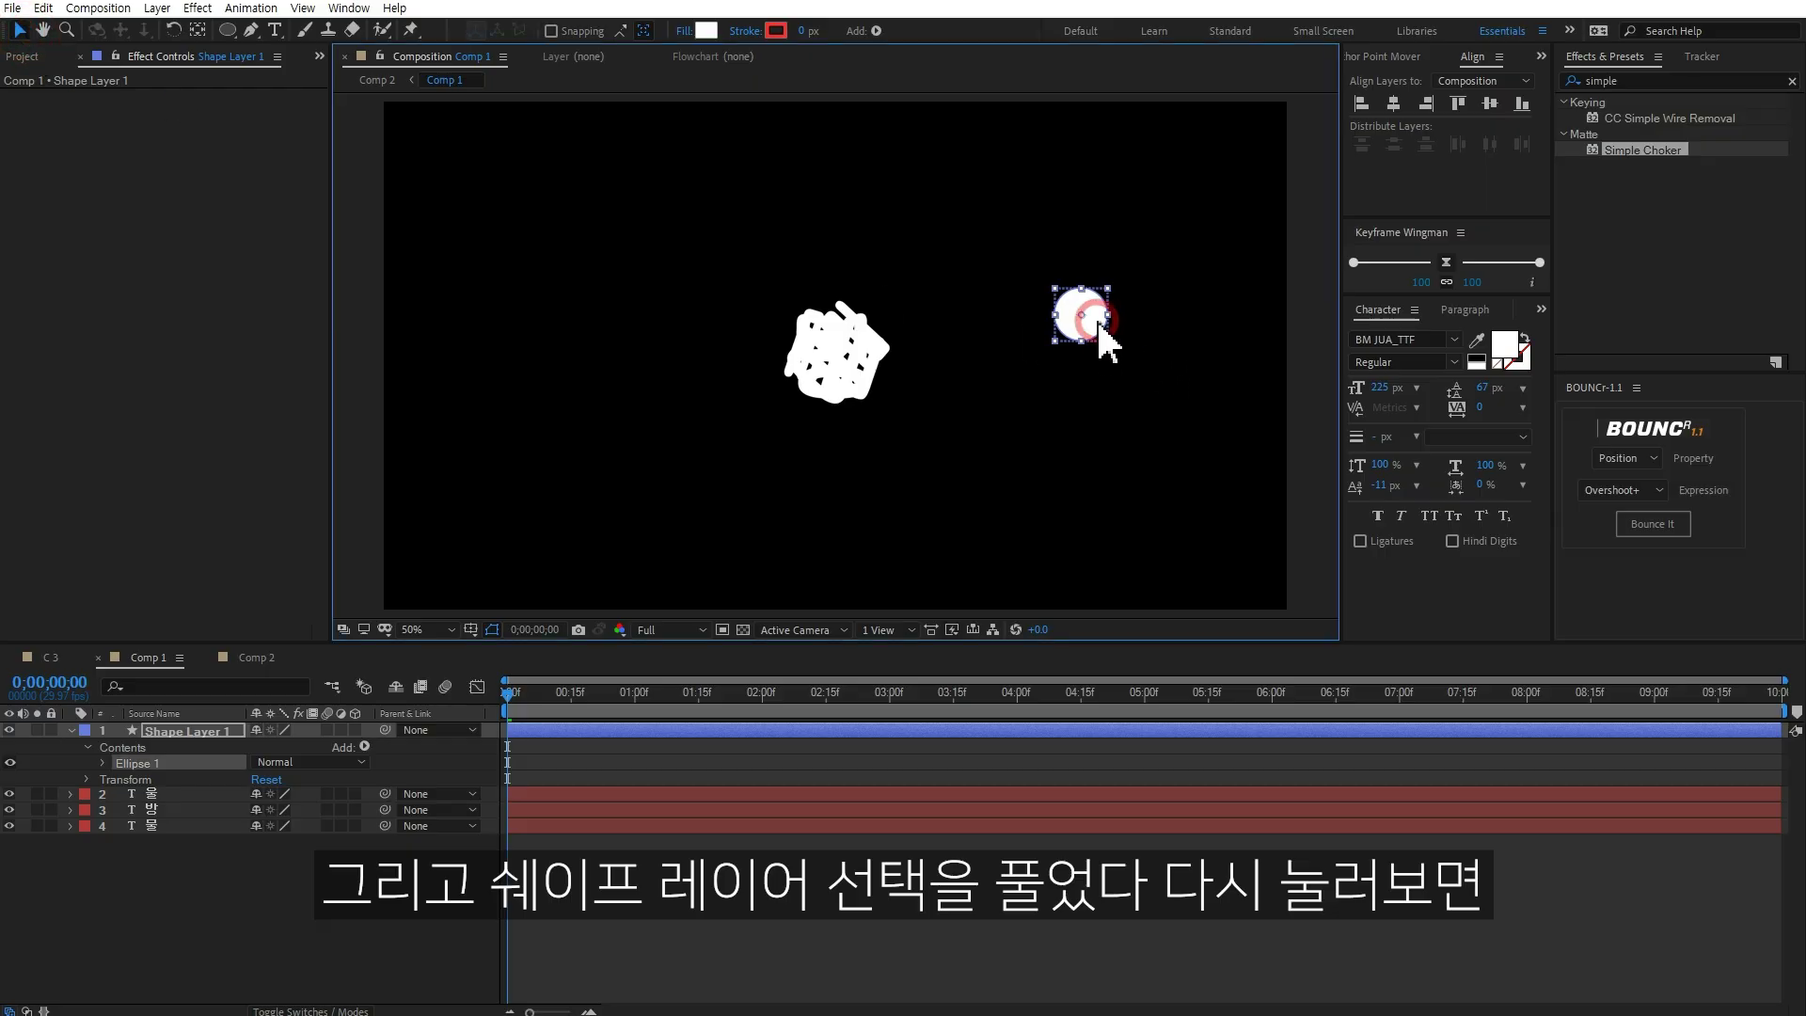
left_click(220, 733)
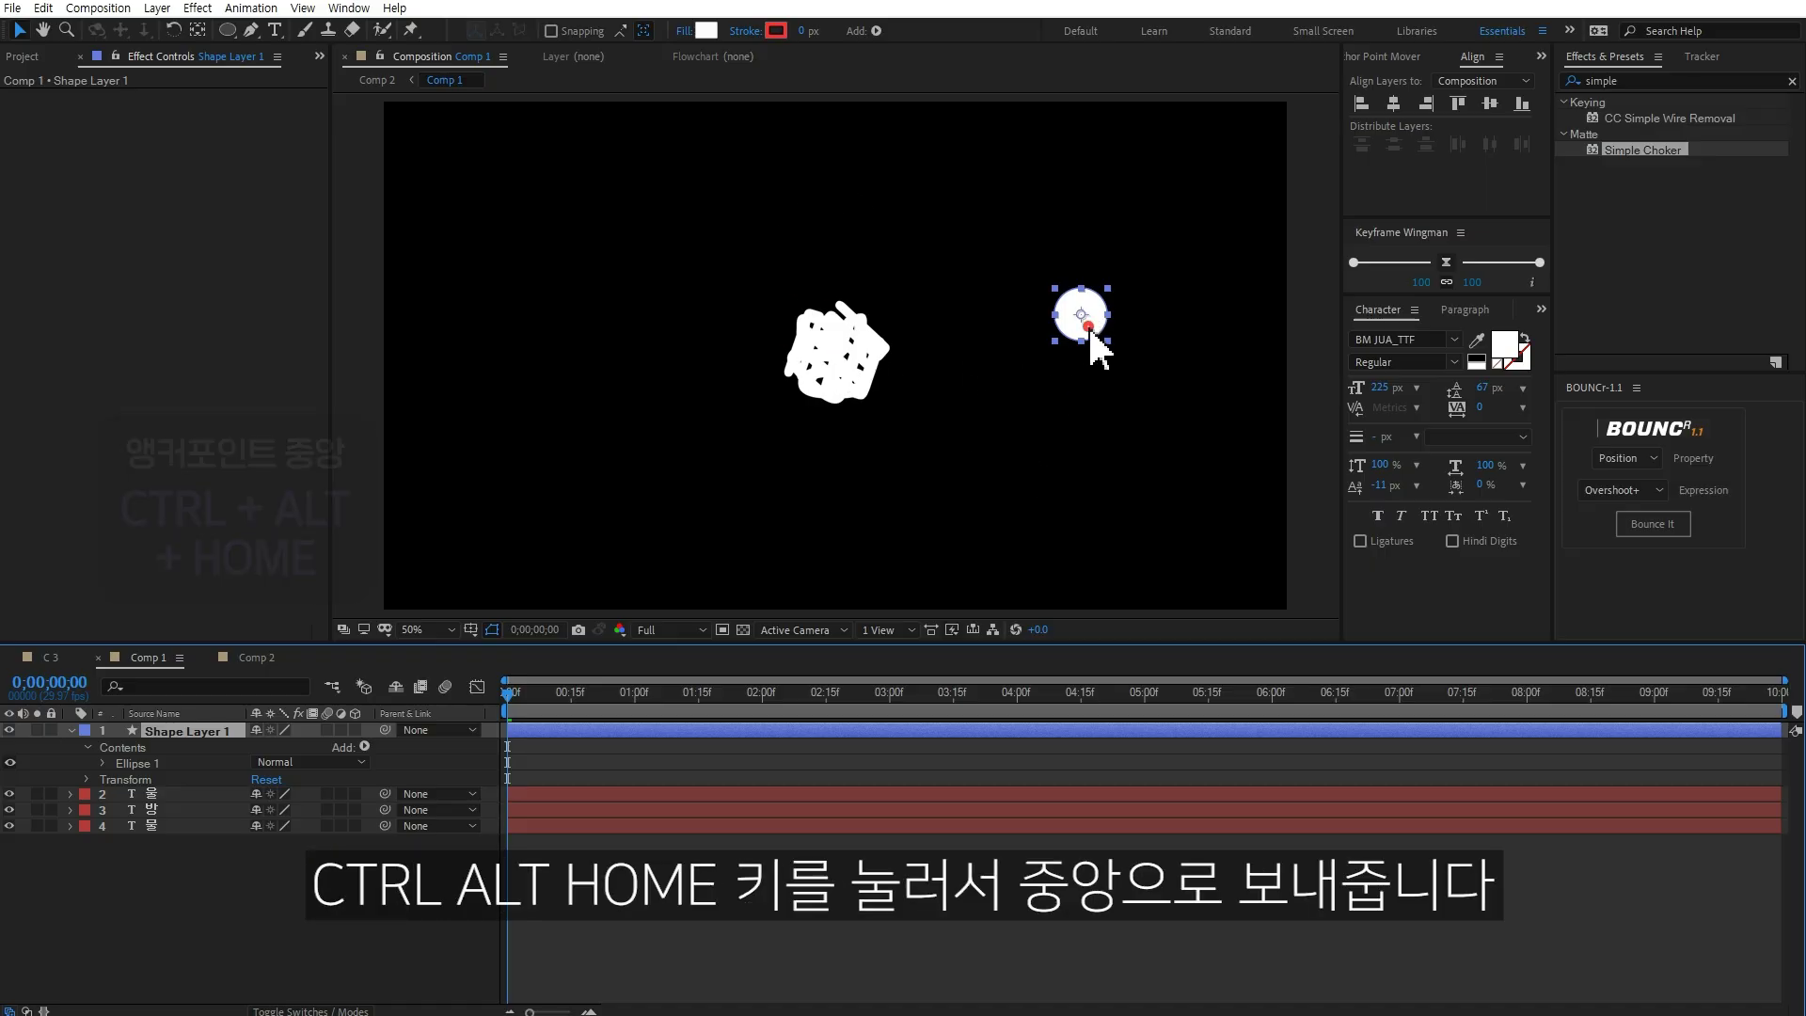
Step: Keyframe the circle's Position from off-frame top-right (1830,-126) to centre (962,542) at 1;15
left_click_drag(1076, 331, 1276, 90)
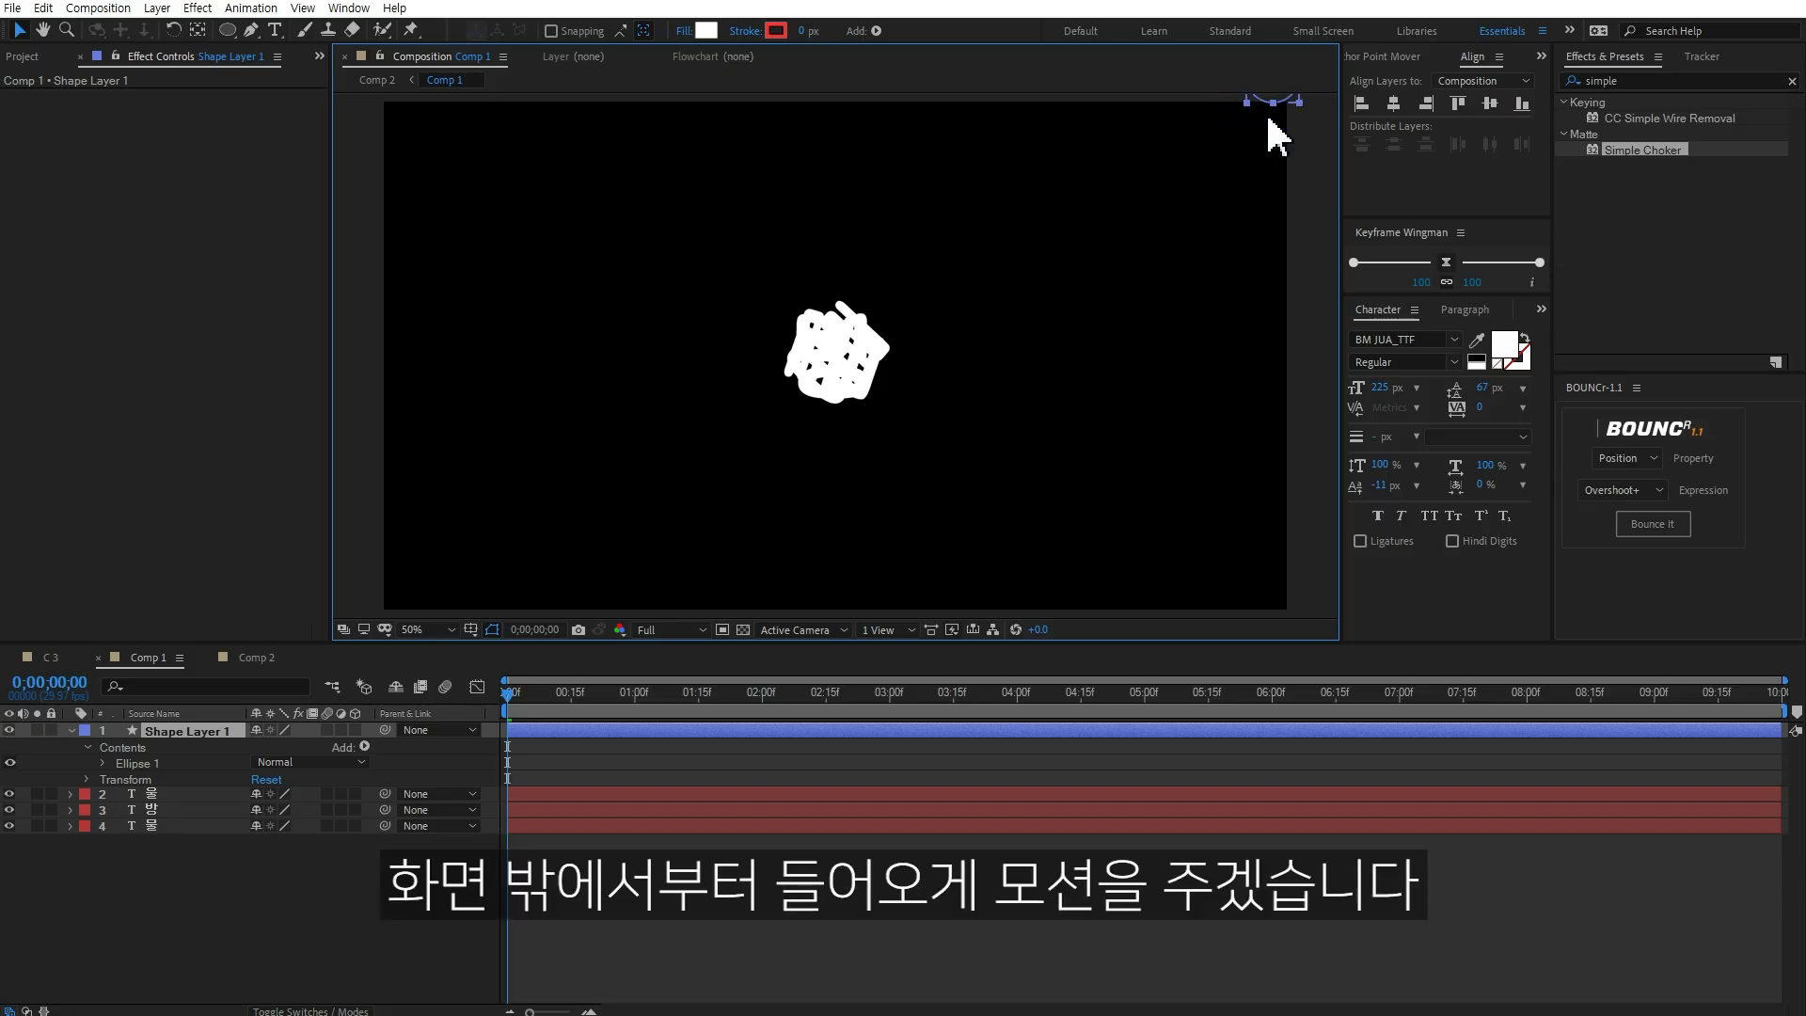
key("comma")
left_click_drag(1058, 223, 1067, 206)
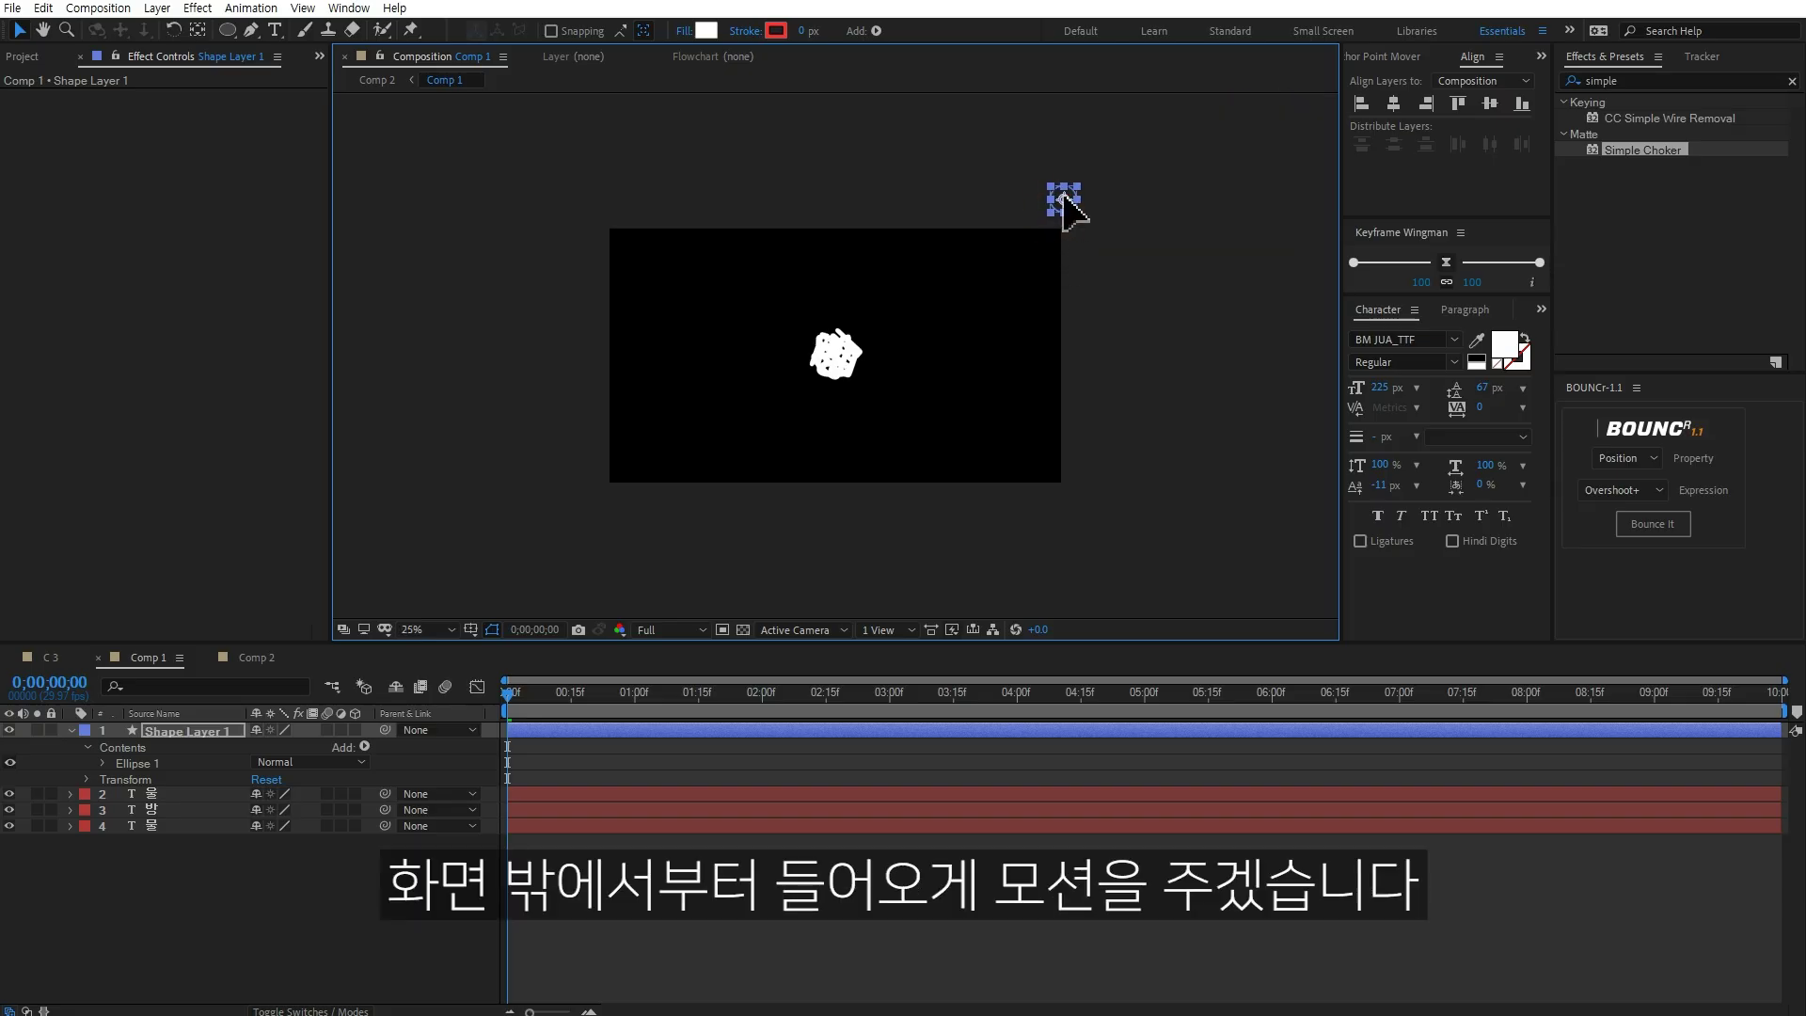
key("p")
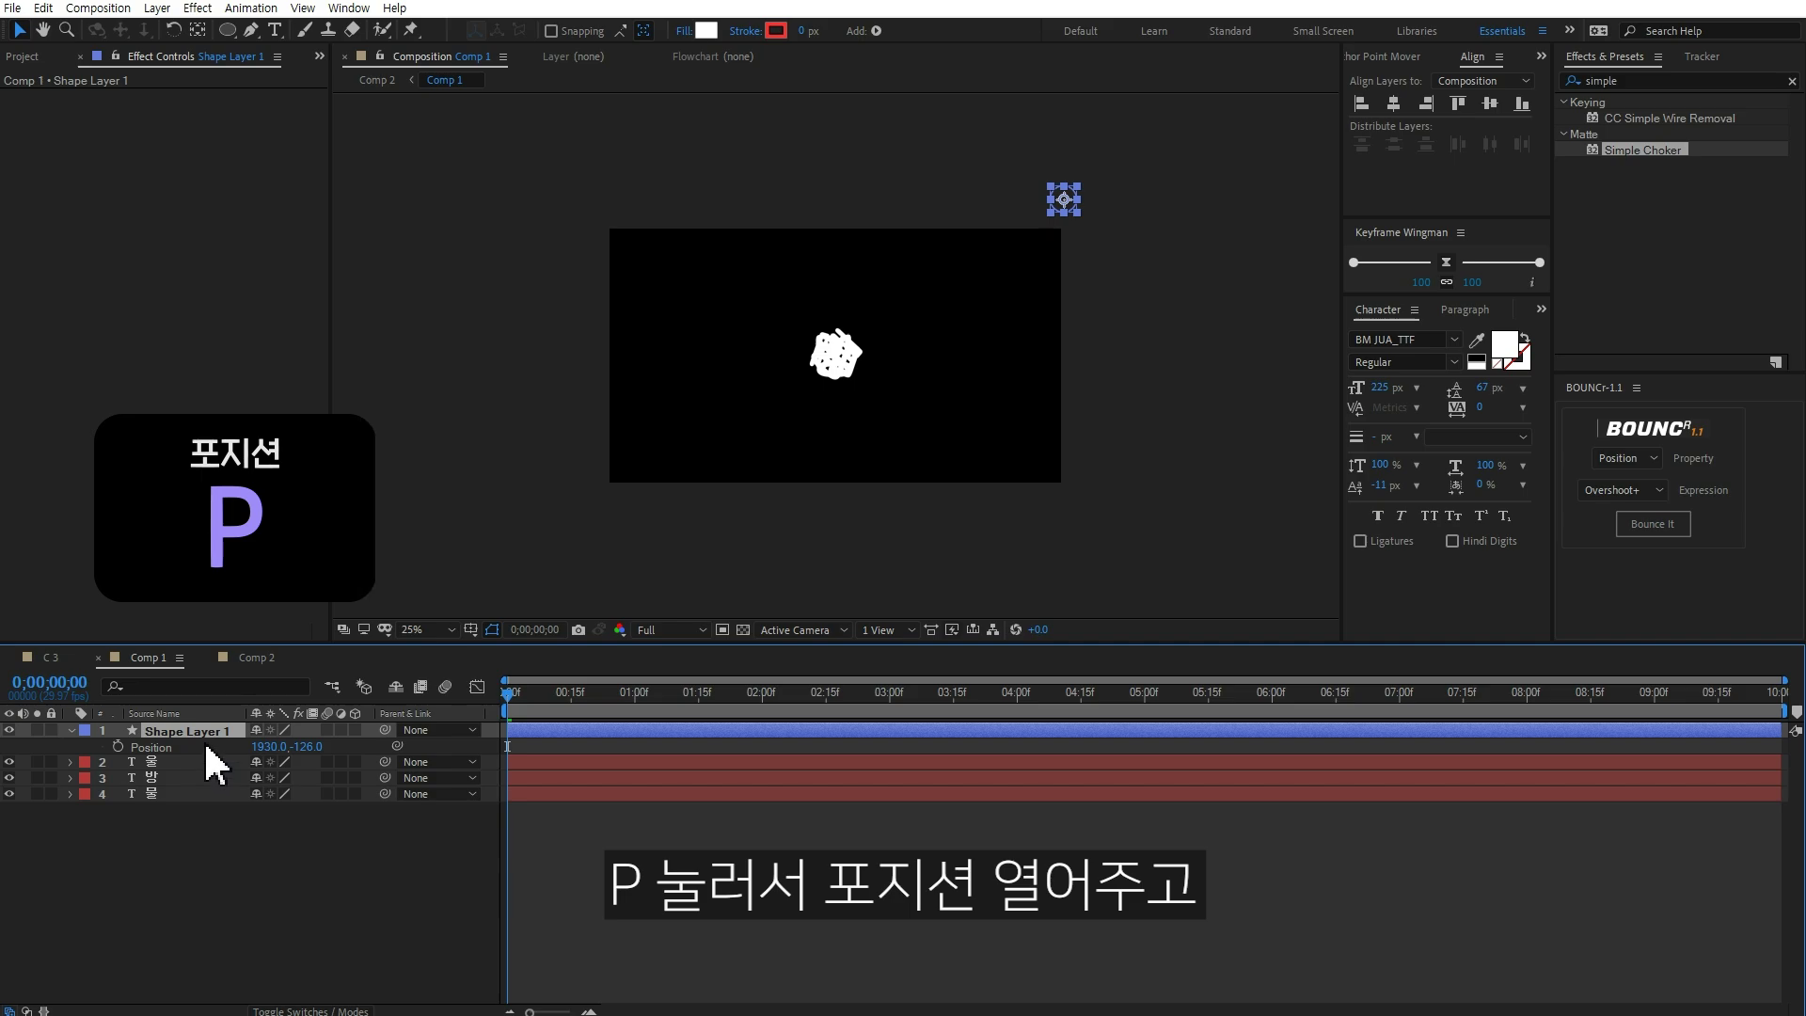
left_click(117, 746)
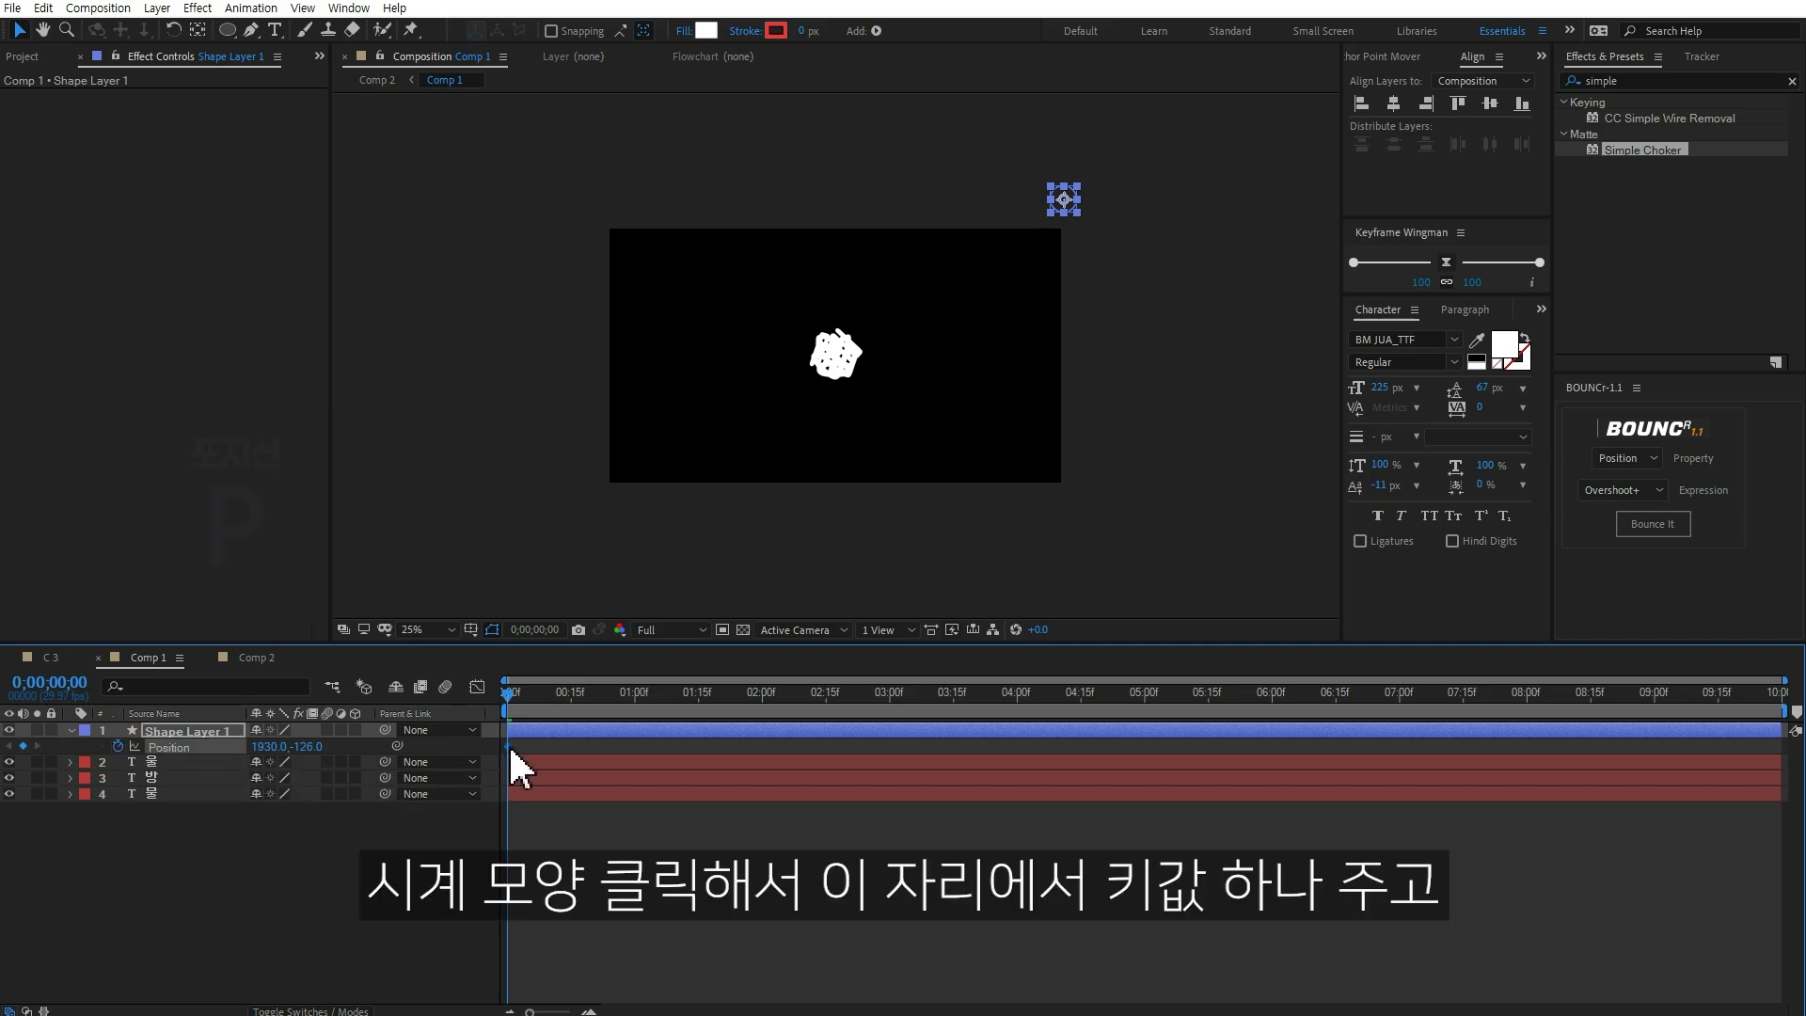
left_click(698, 692)
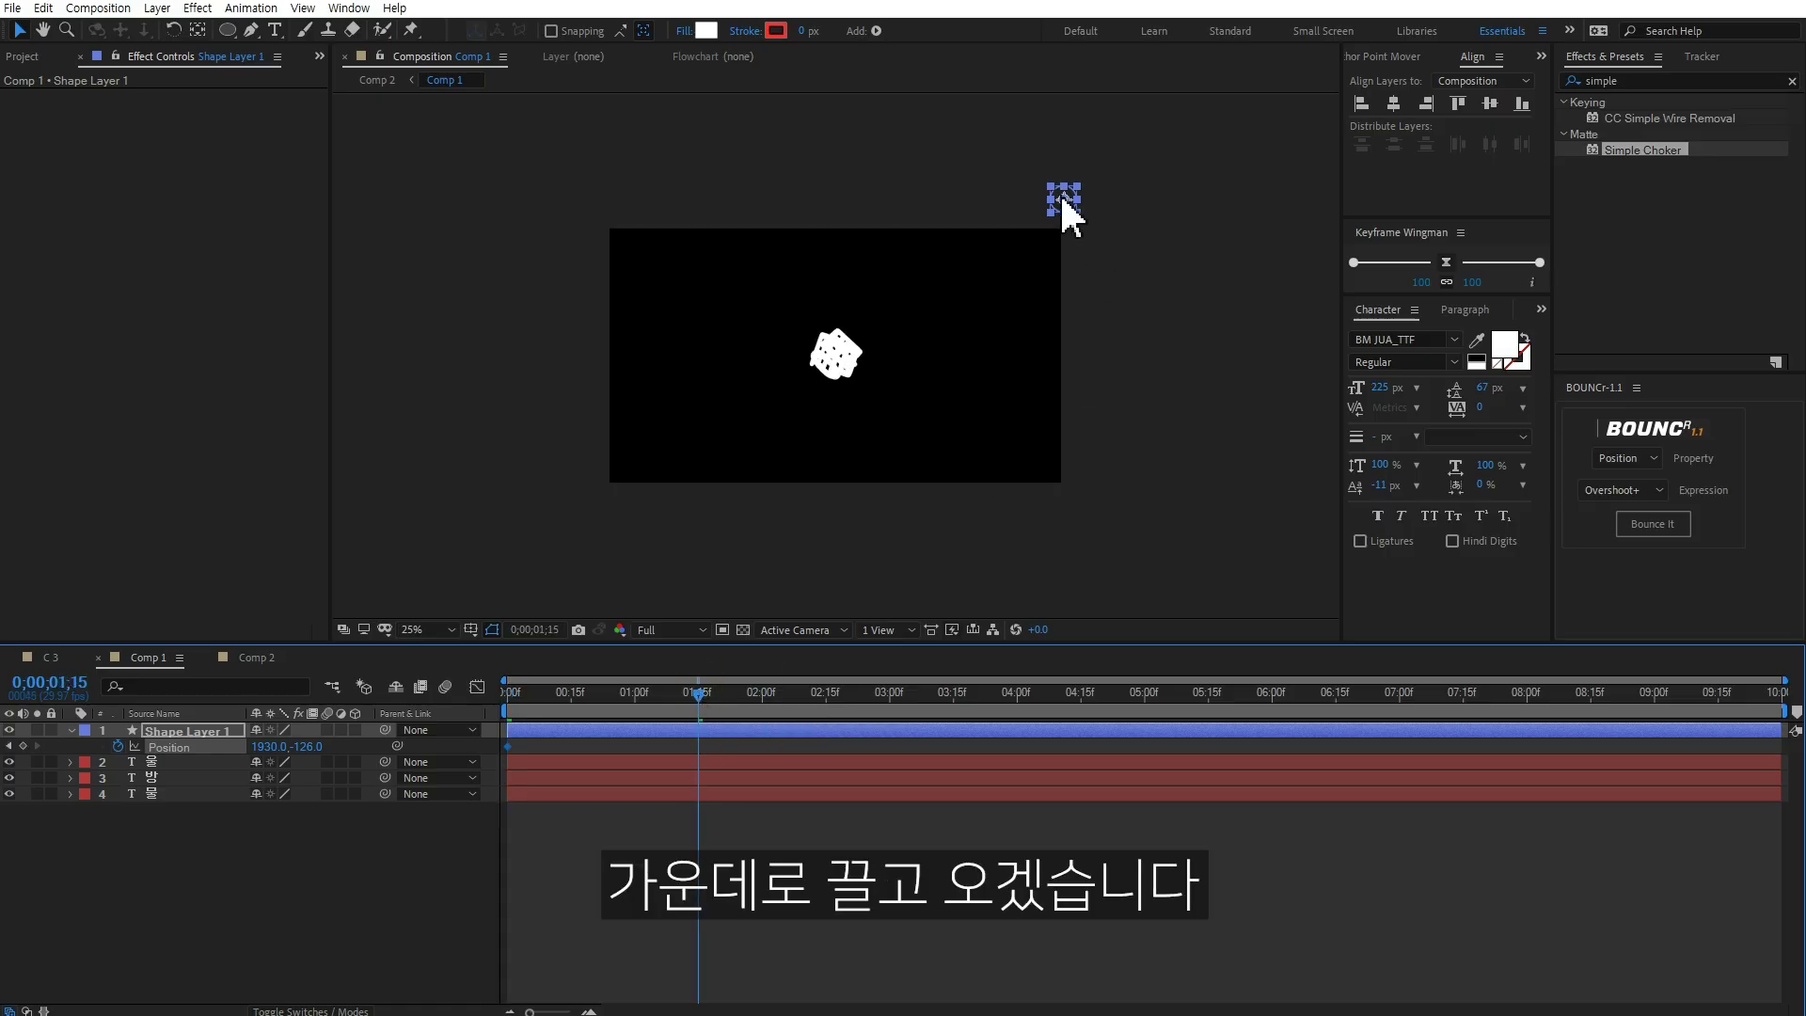
left_click_drag(1066, 201, 834, 358)
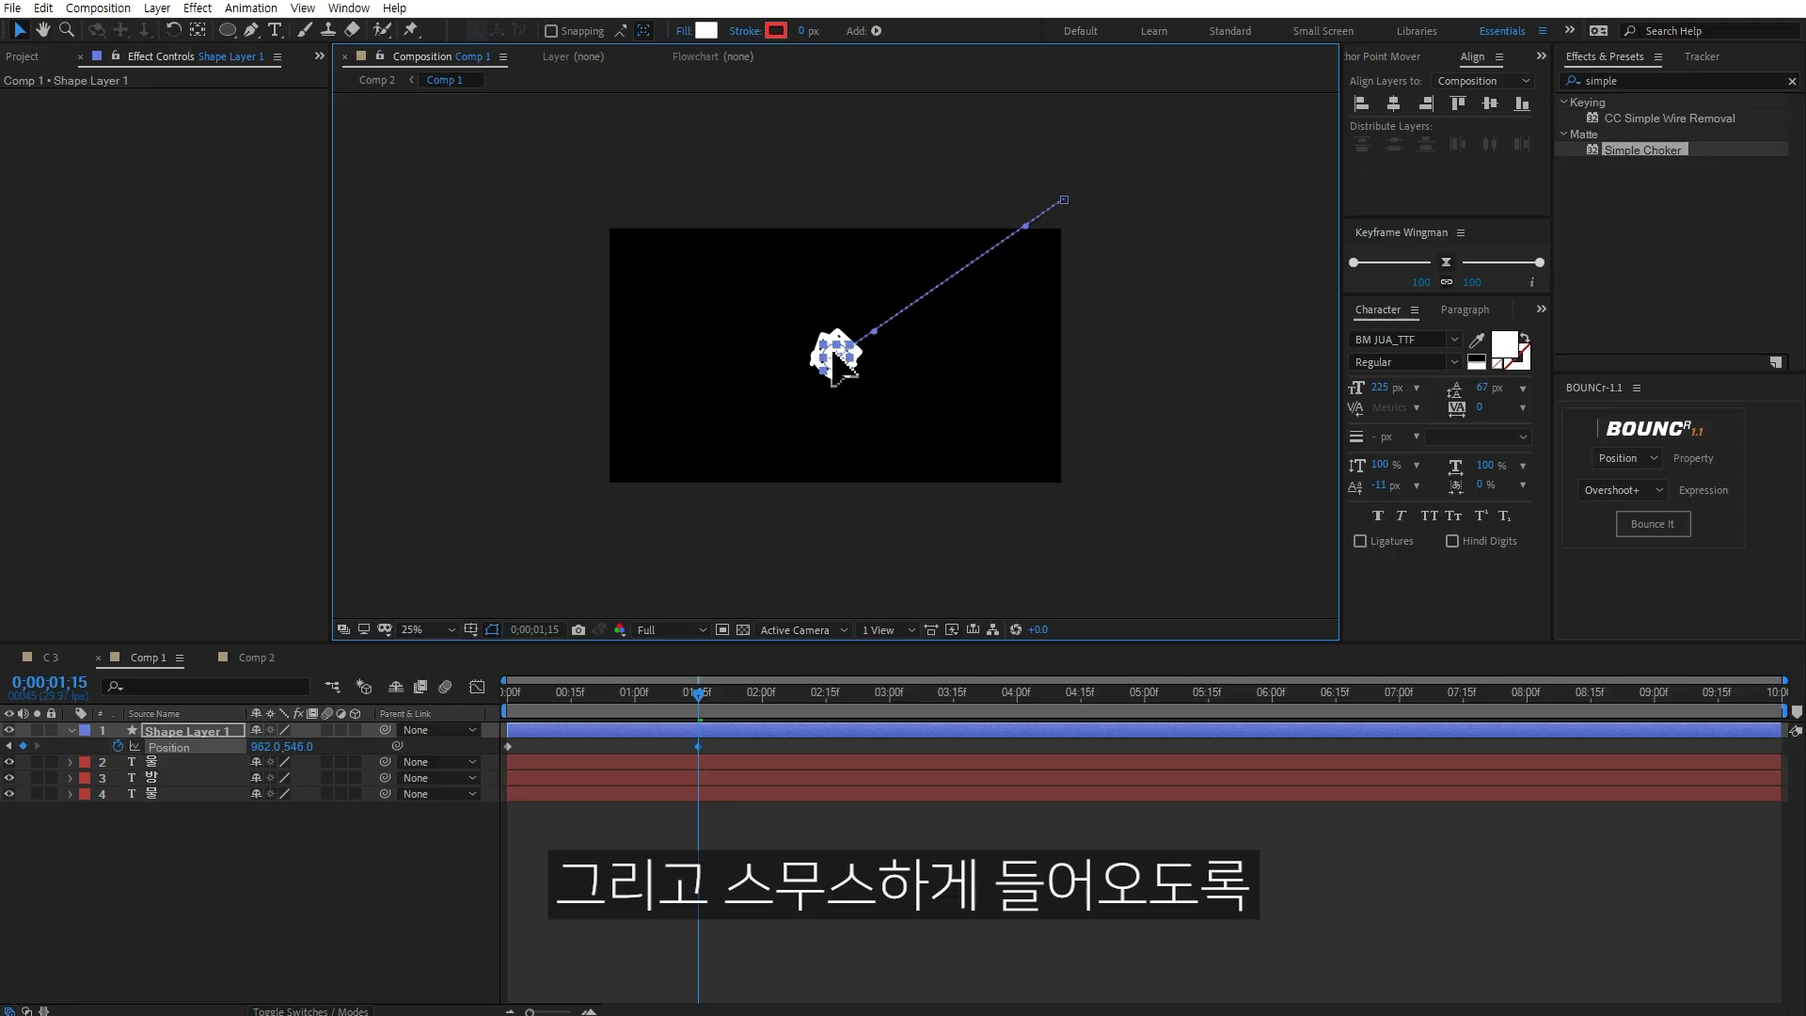
left_click(698, 746)
Step: Easy-ease the 1;15 Position keyframe and raise its incoming influence to 100%
key("F9")
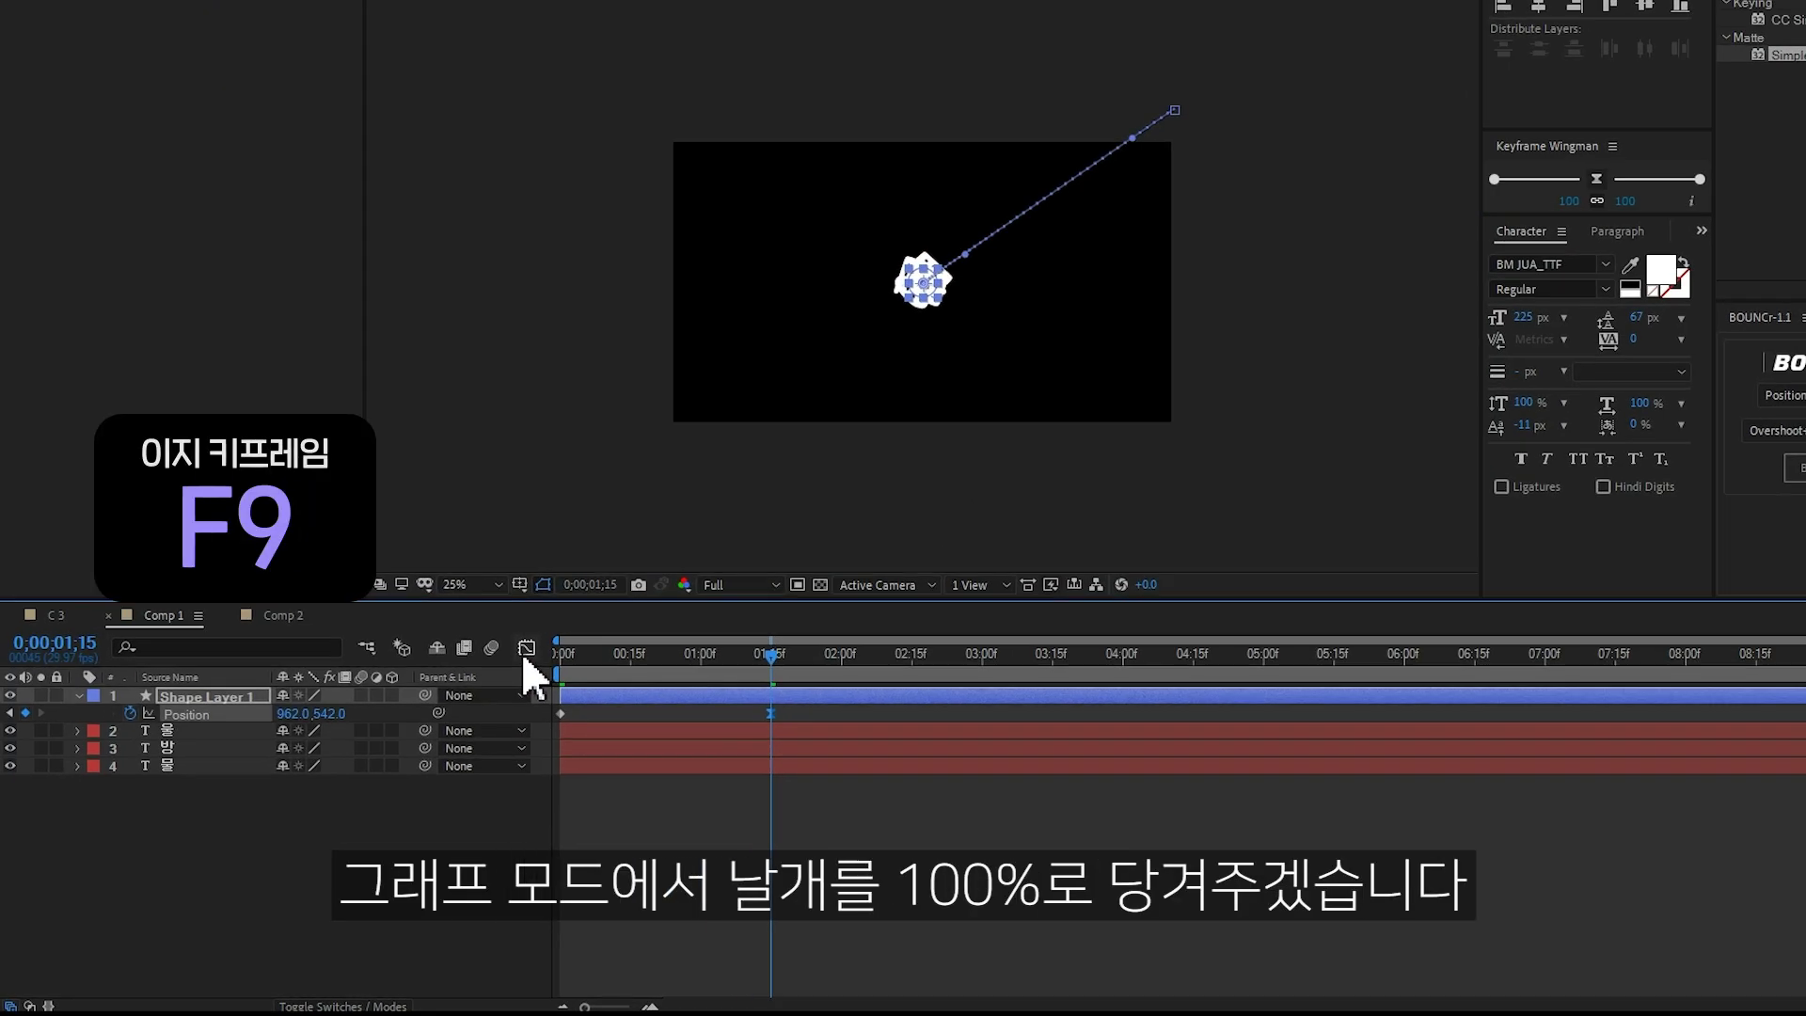
left_click(477, 687)
left_click_drag(1329, 793, 1119, 795)
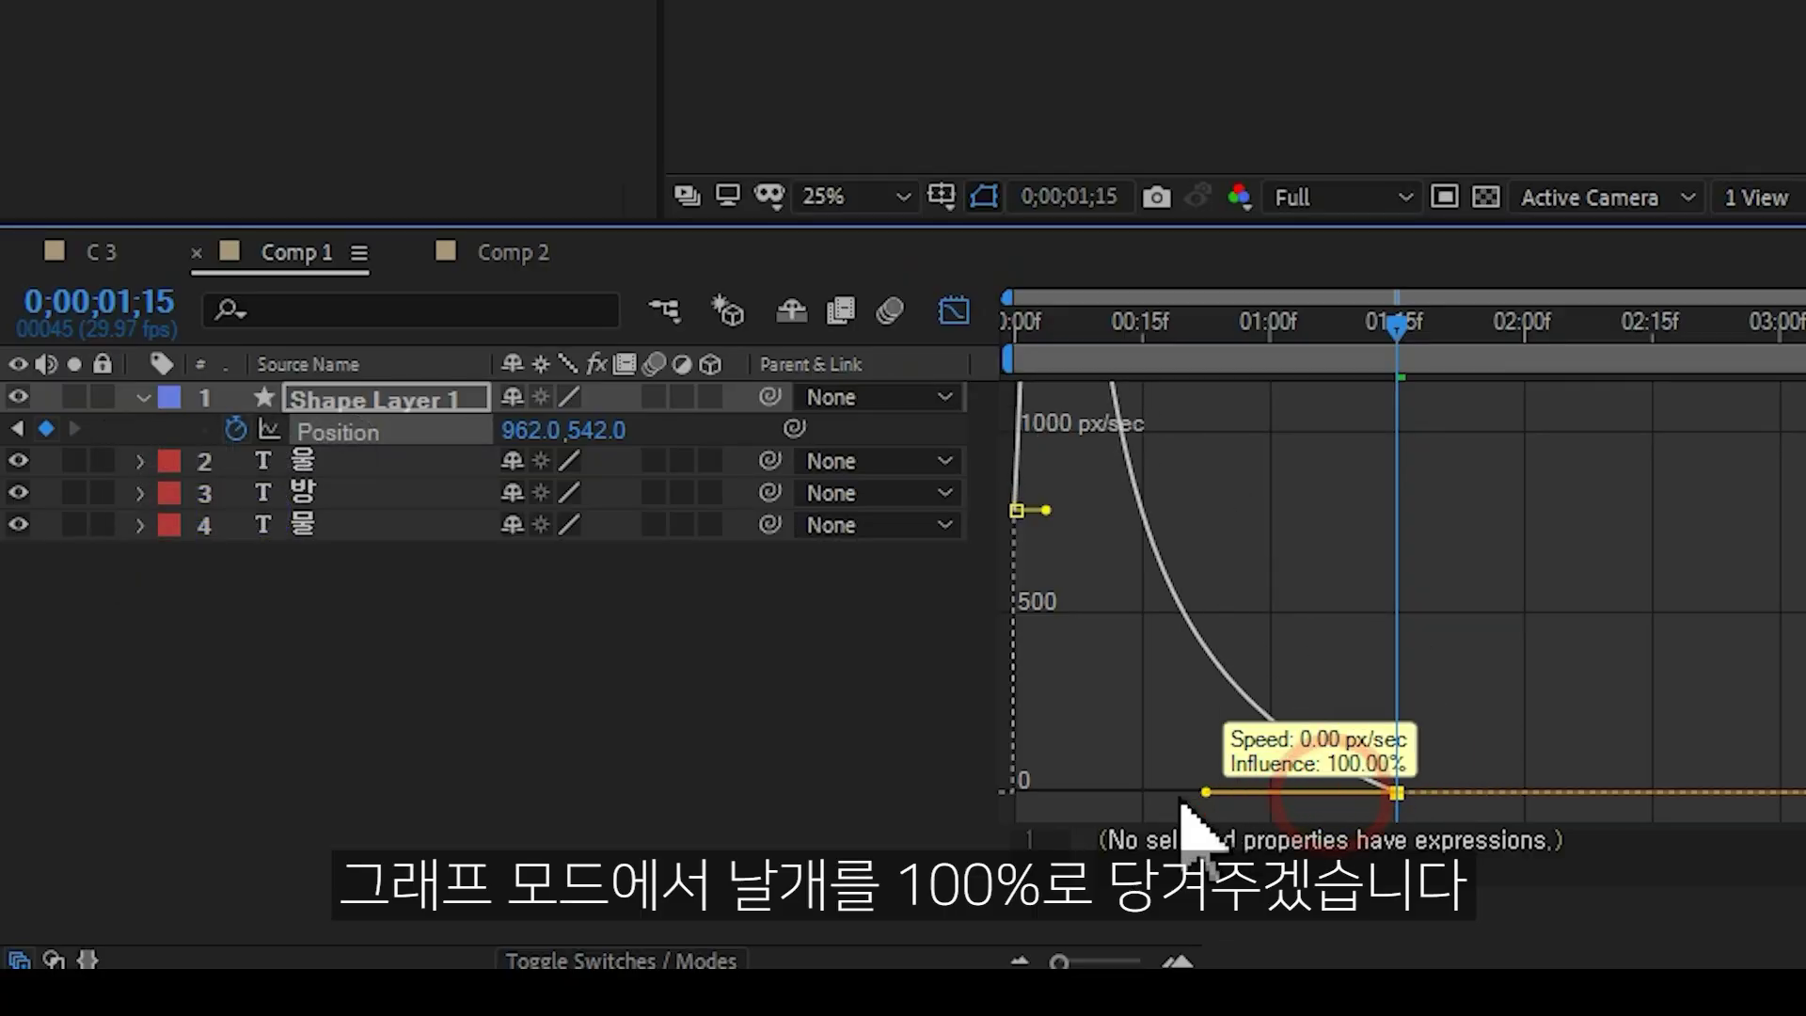
left_click(961, 315)
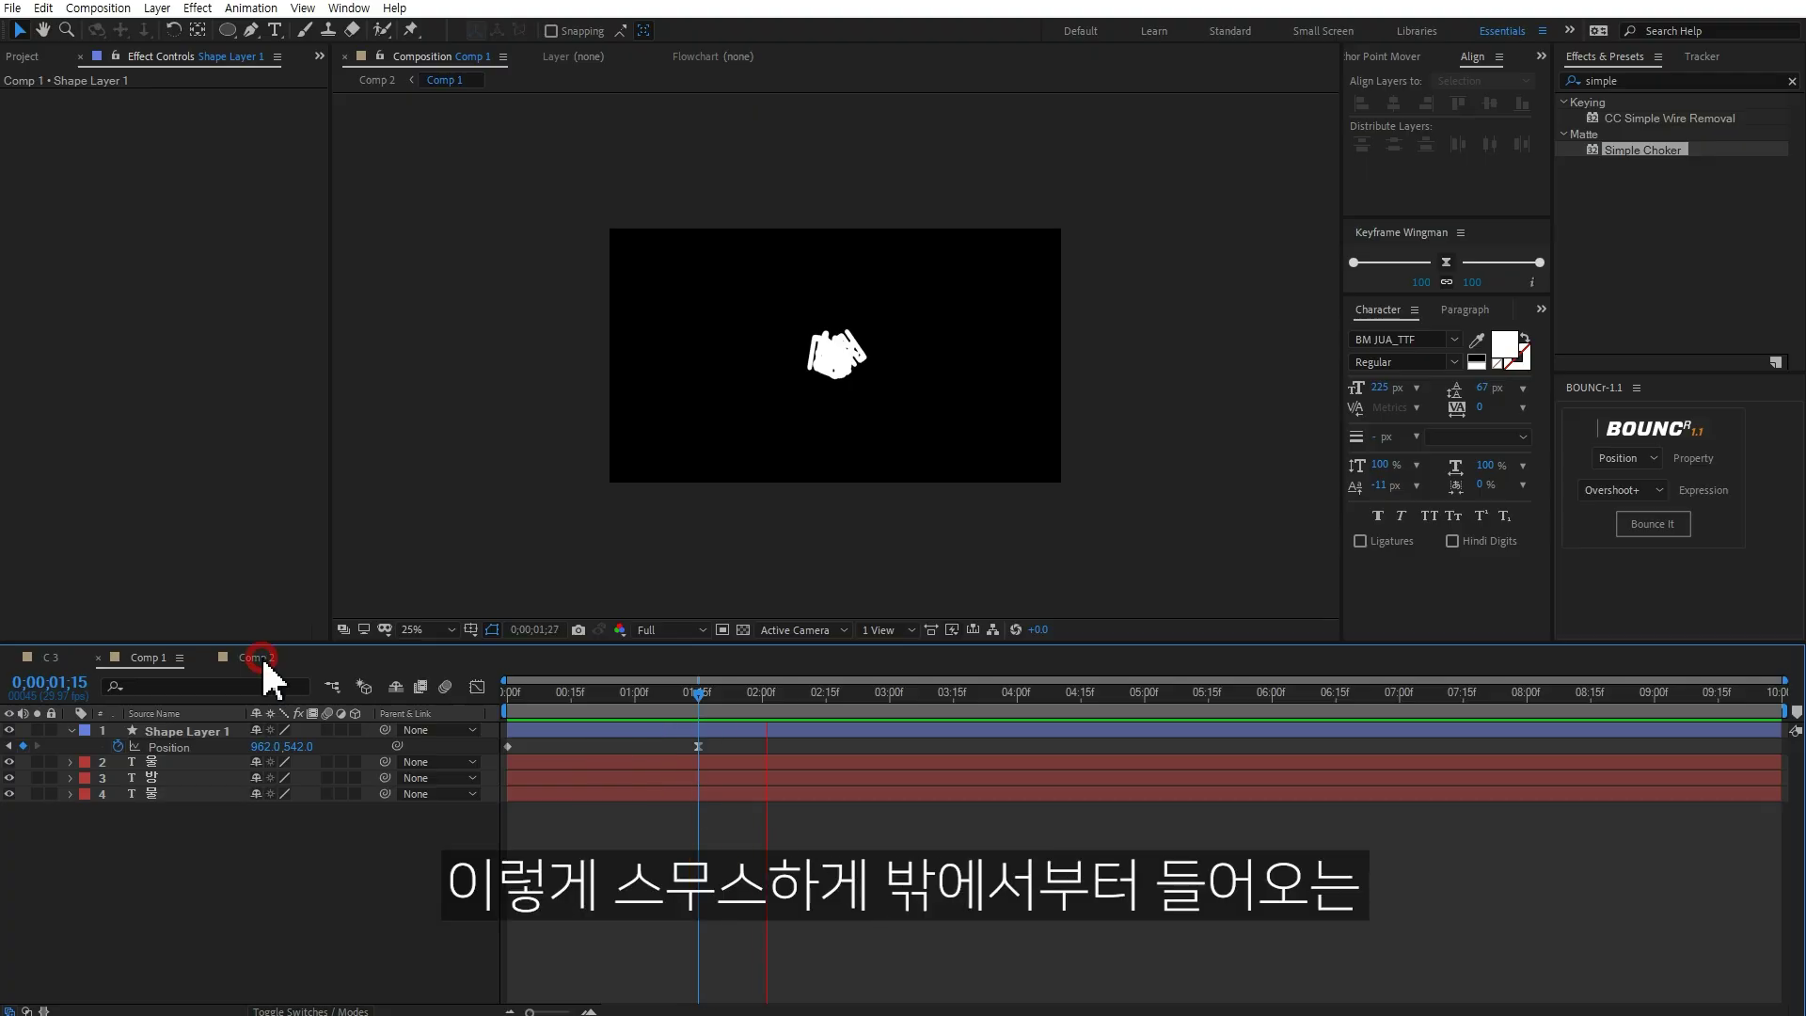
Step: Check the merge in Comp 2, scale Shape Layer 1's circle to 88%, and review again
left_click(252, 656)
mouse_move(608, 691)
left_mouse_down()
mouse_move(527, 697)
mouse_move(567, 701)
left_mouse_up()
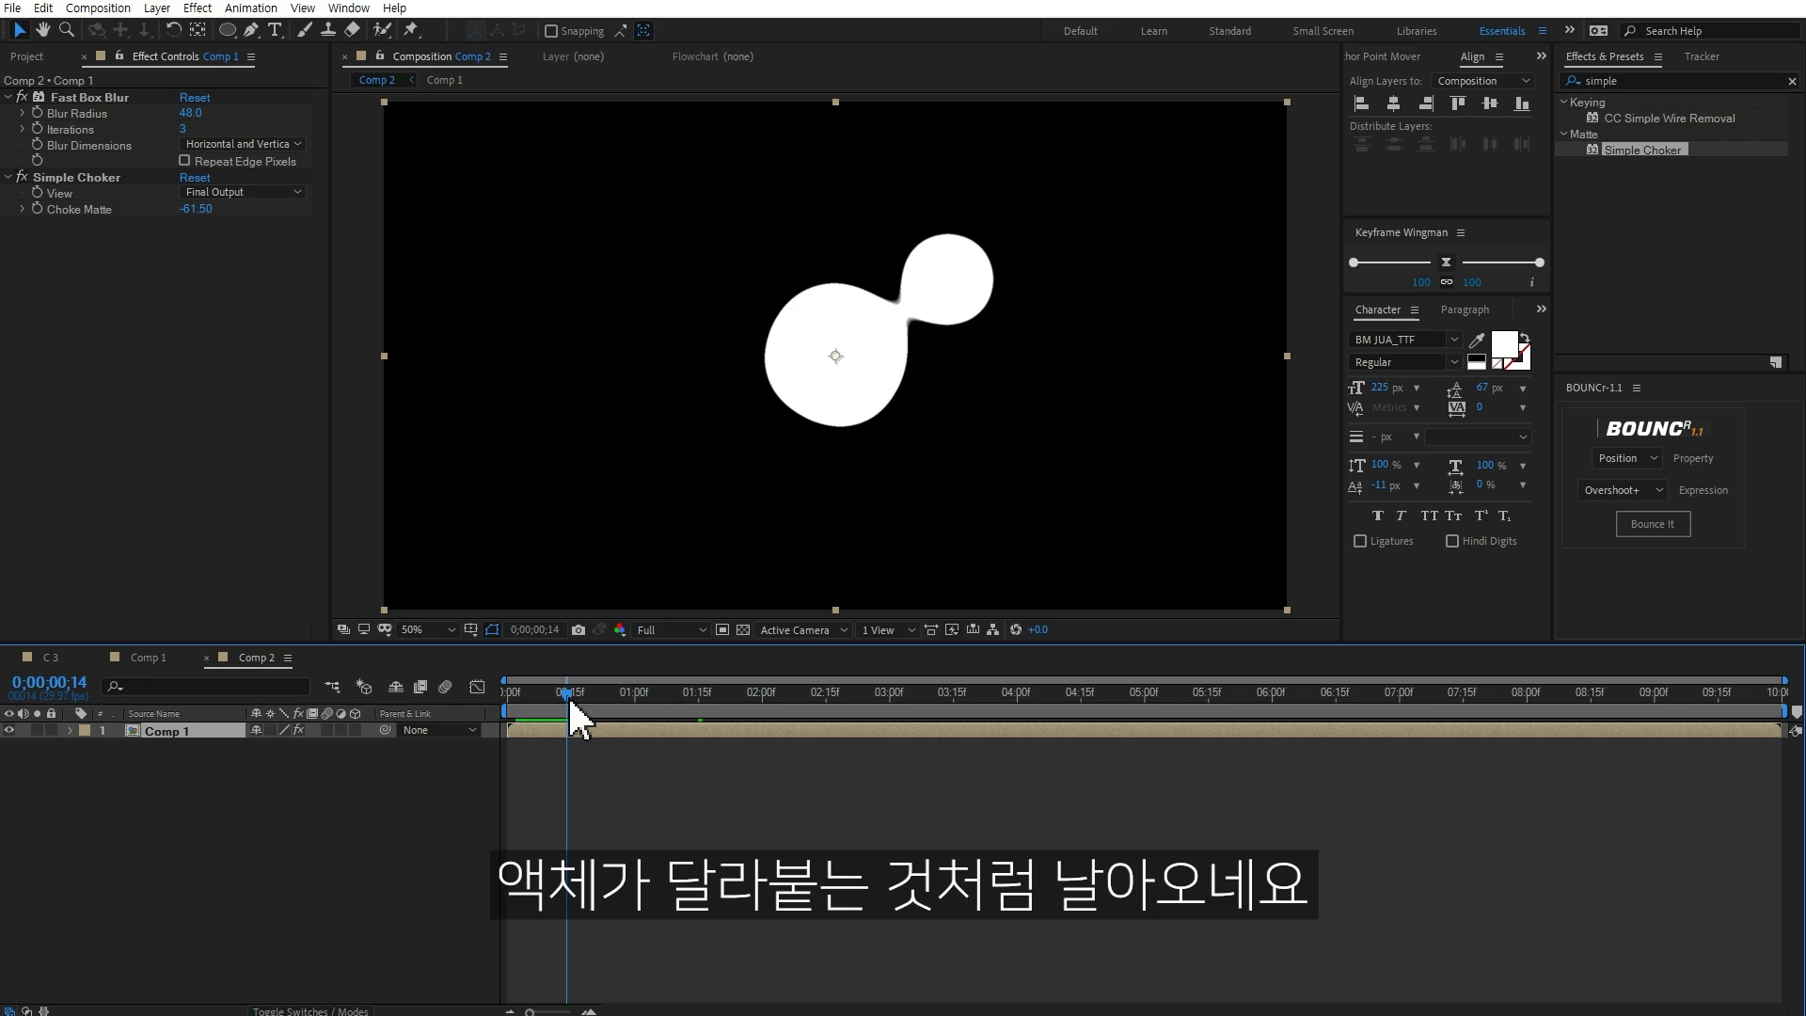
left_click(156, 658)
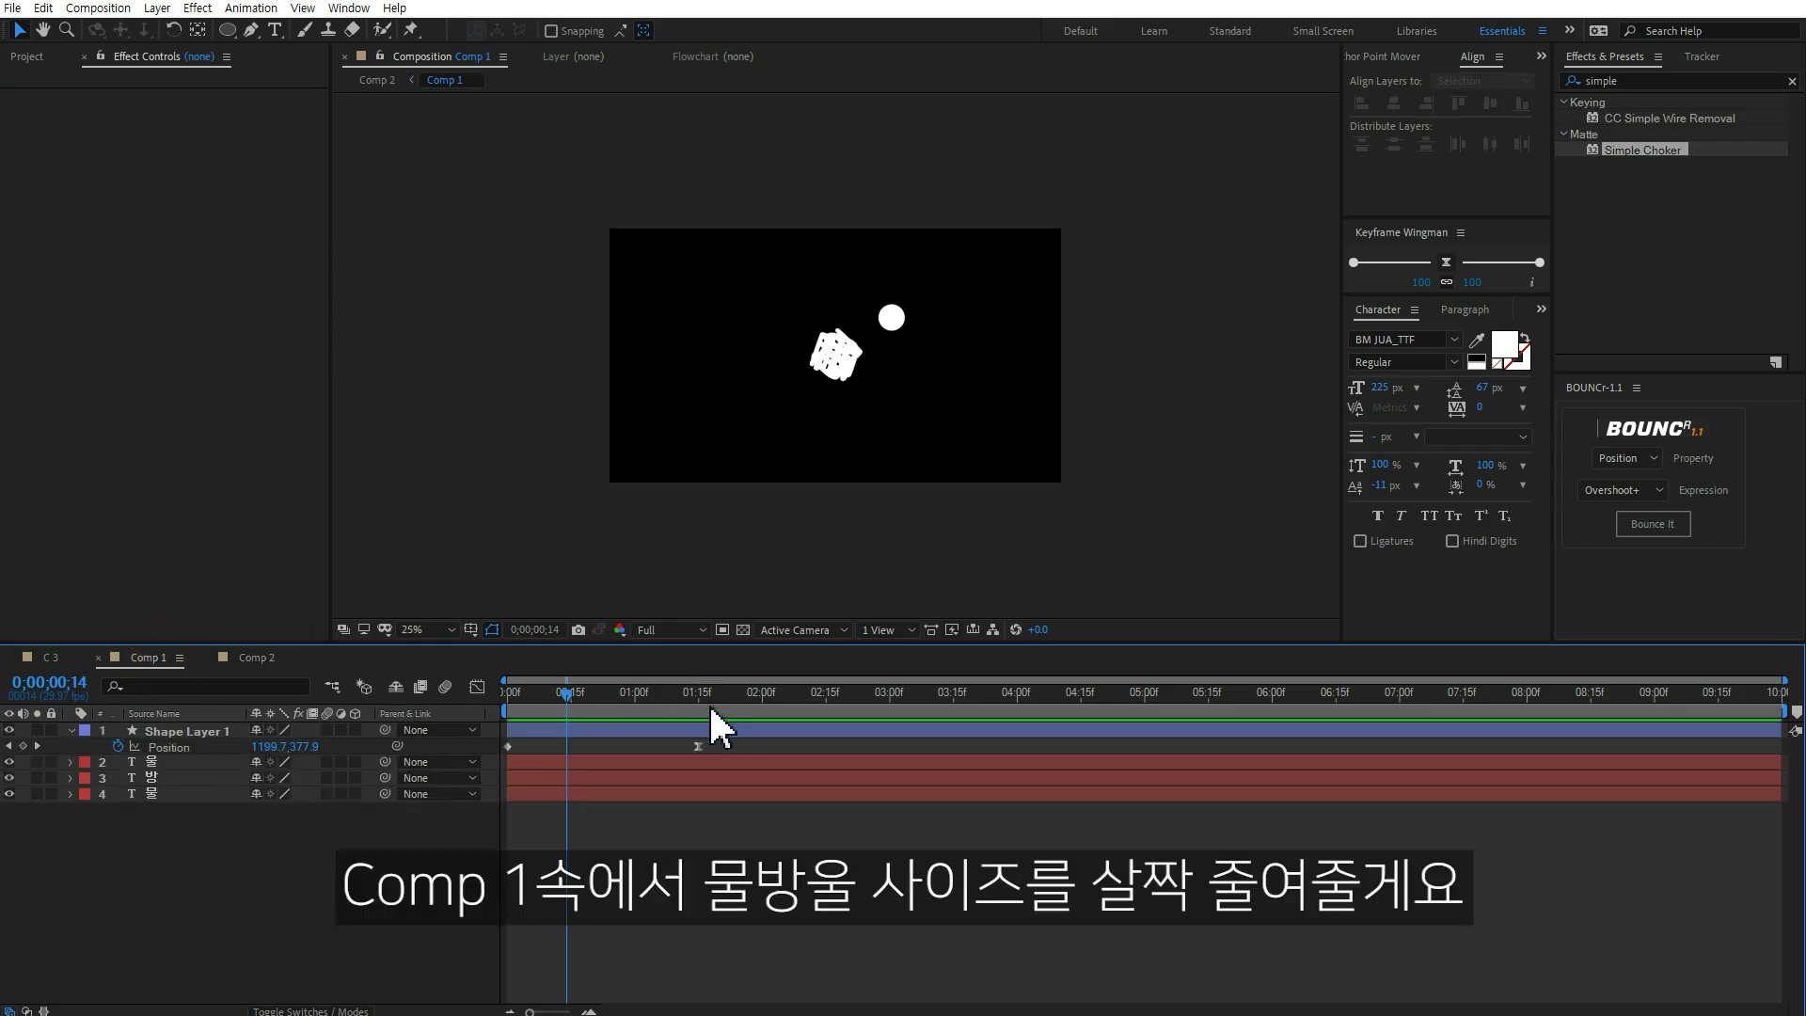
left_click(205, 731)
key("s")
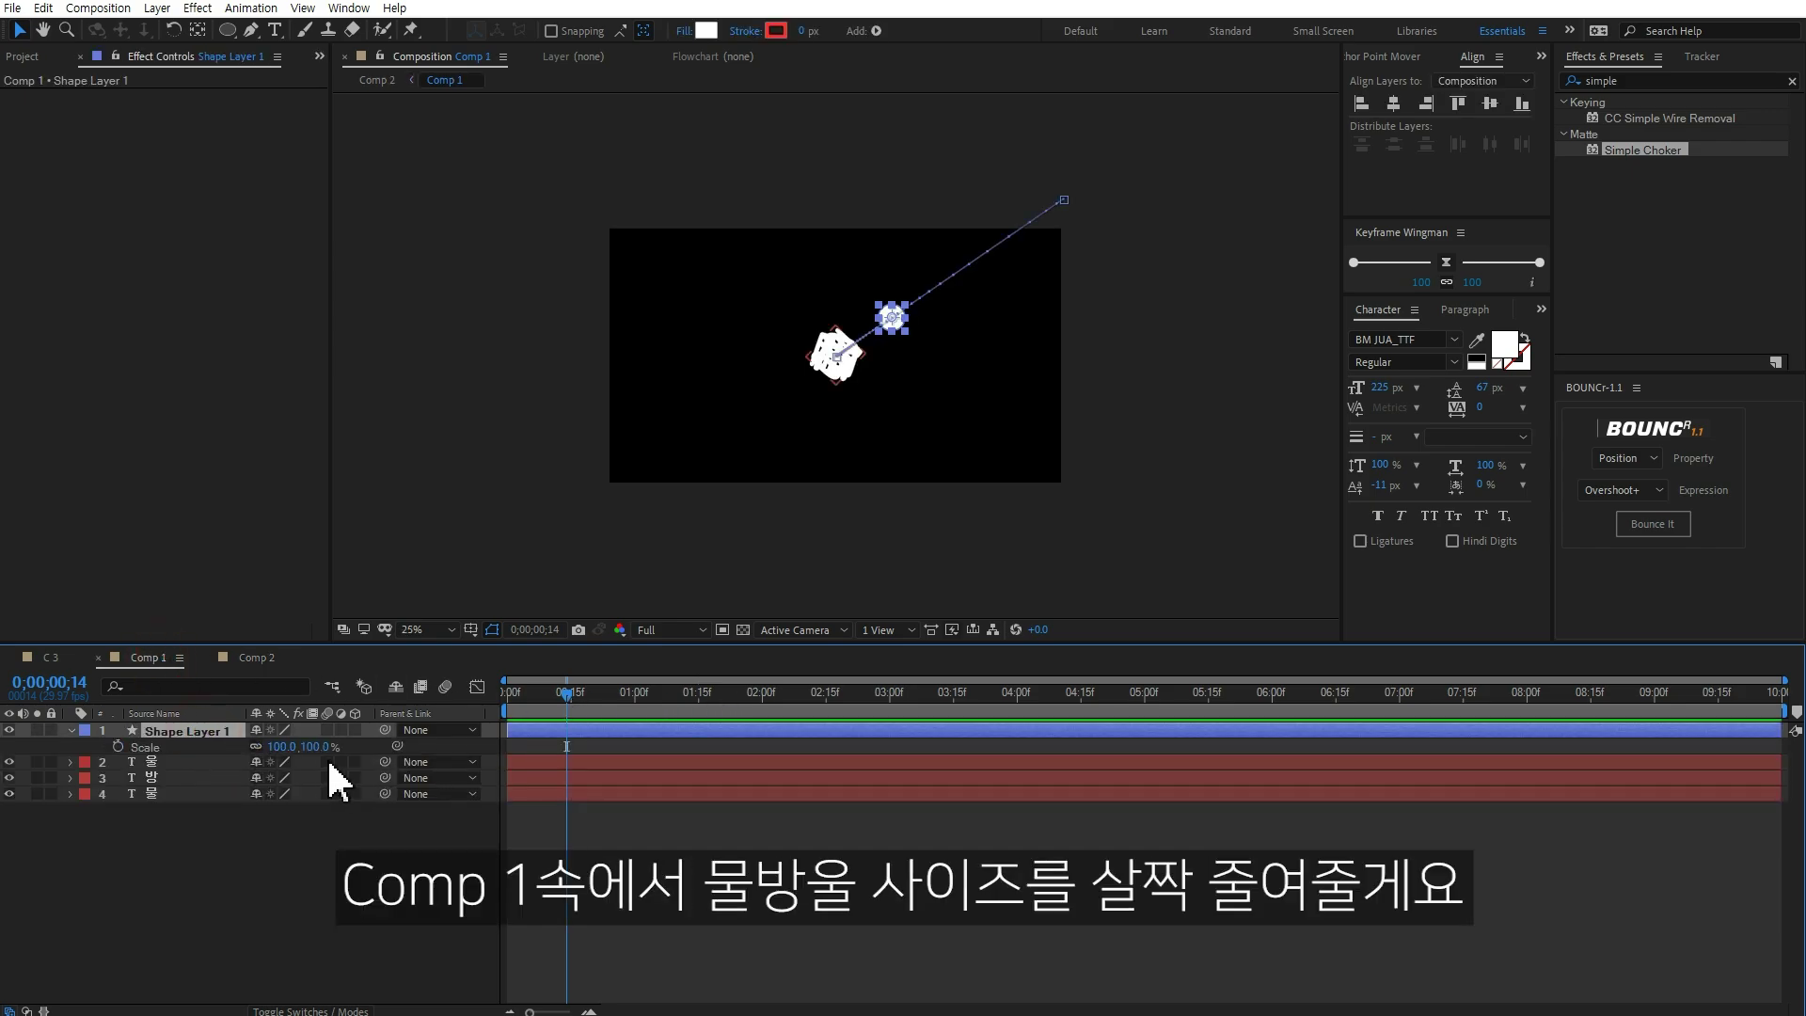
left_click_drag(321, 747, 316, 748)
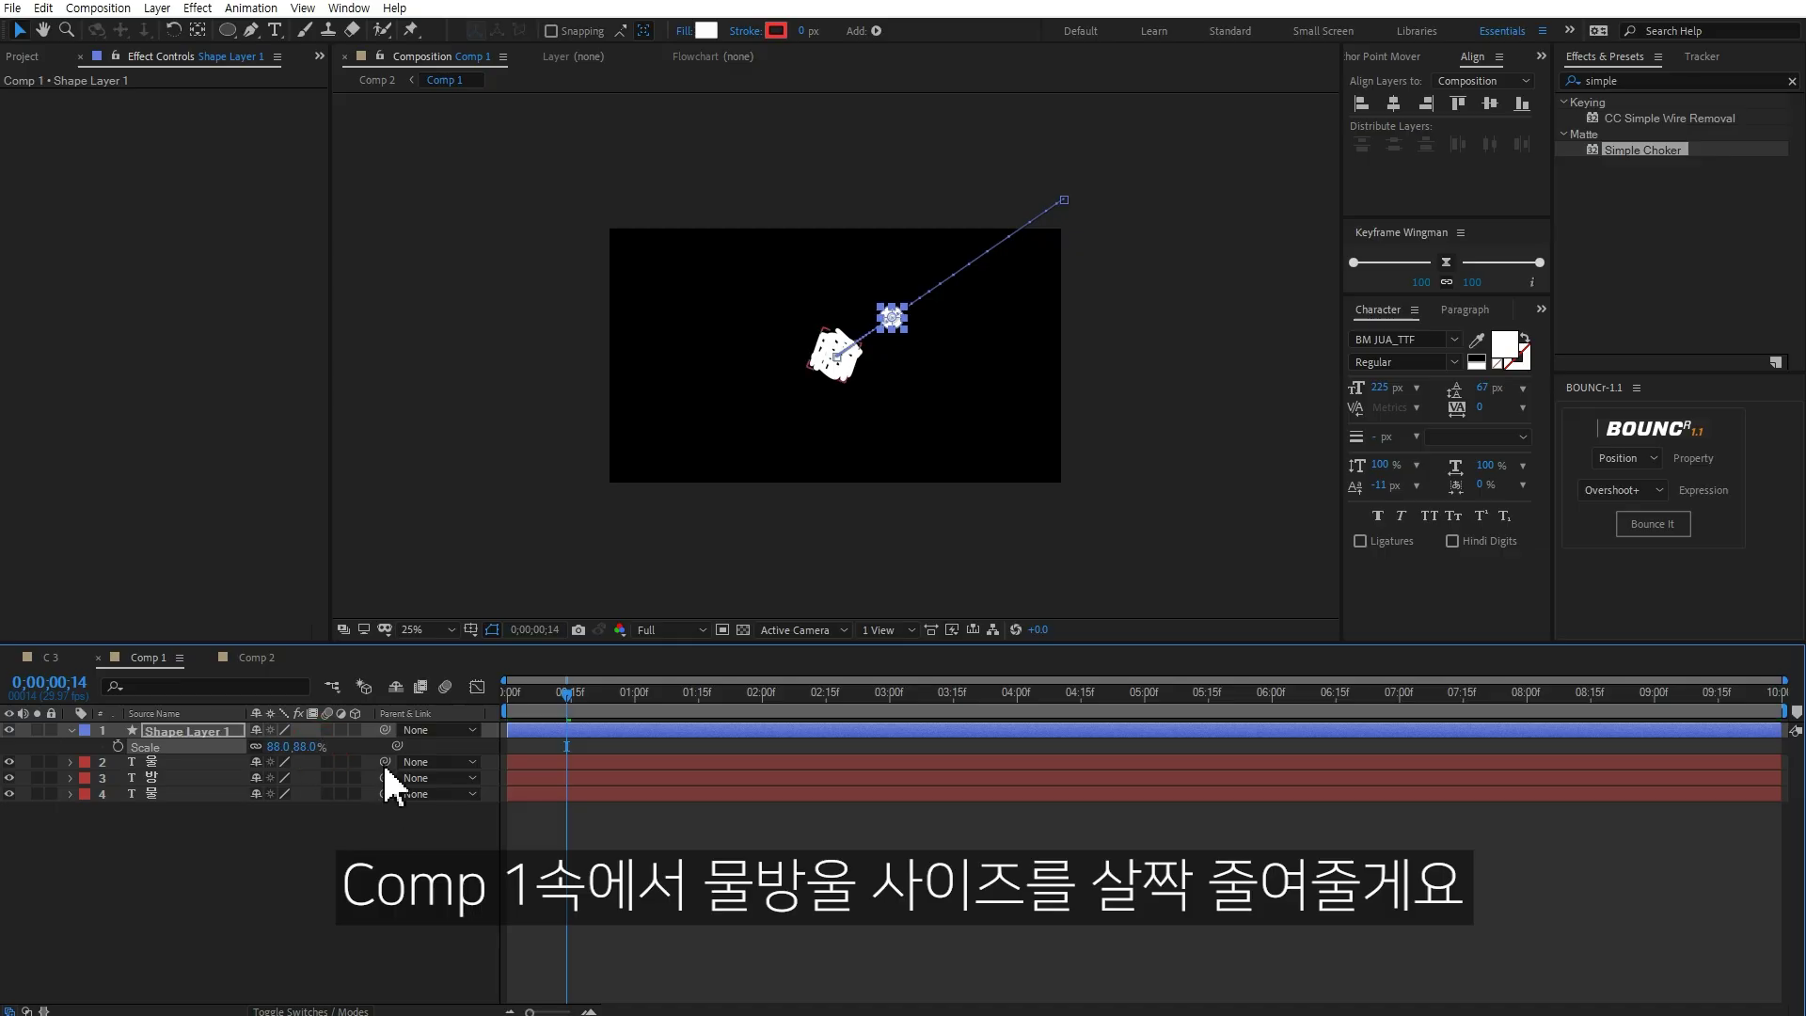
left_click(254, 657)
mouse_move(570, 696)
left_mouse_down()
mouse_move(611, 692)
mouse_move(503, 697)
left_mouse_up()
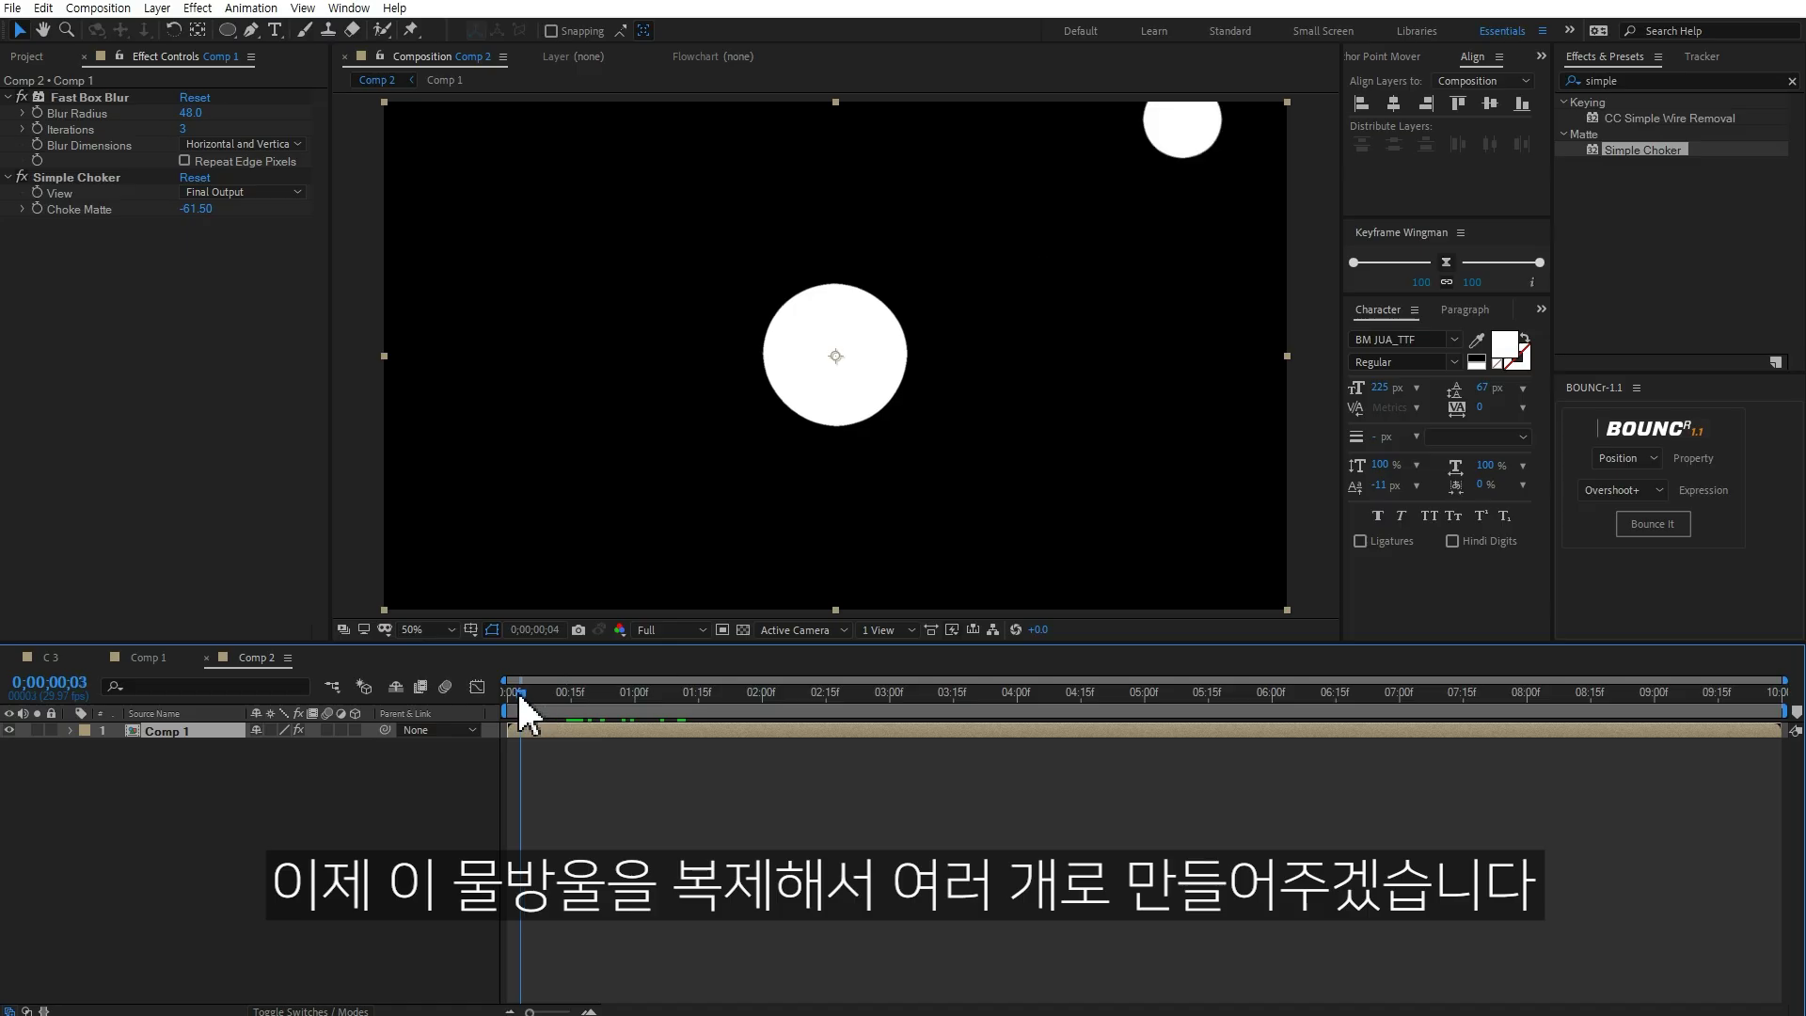
Step: Duplicate the circle layer with Ctrl+D and move the copy's start point right of the frame
left_click(151, 658)
left_click(651, 729)
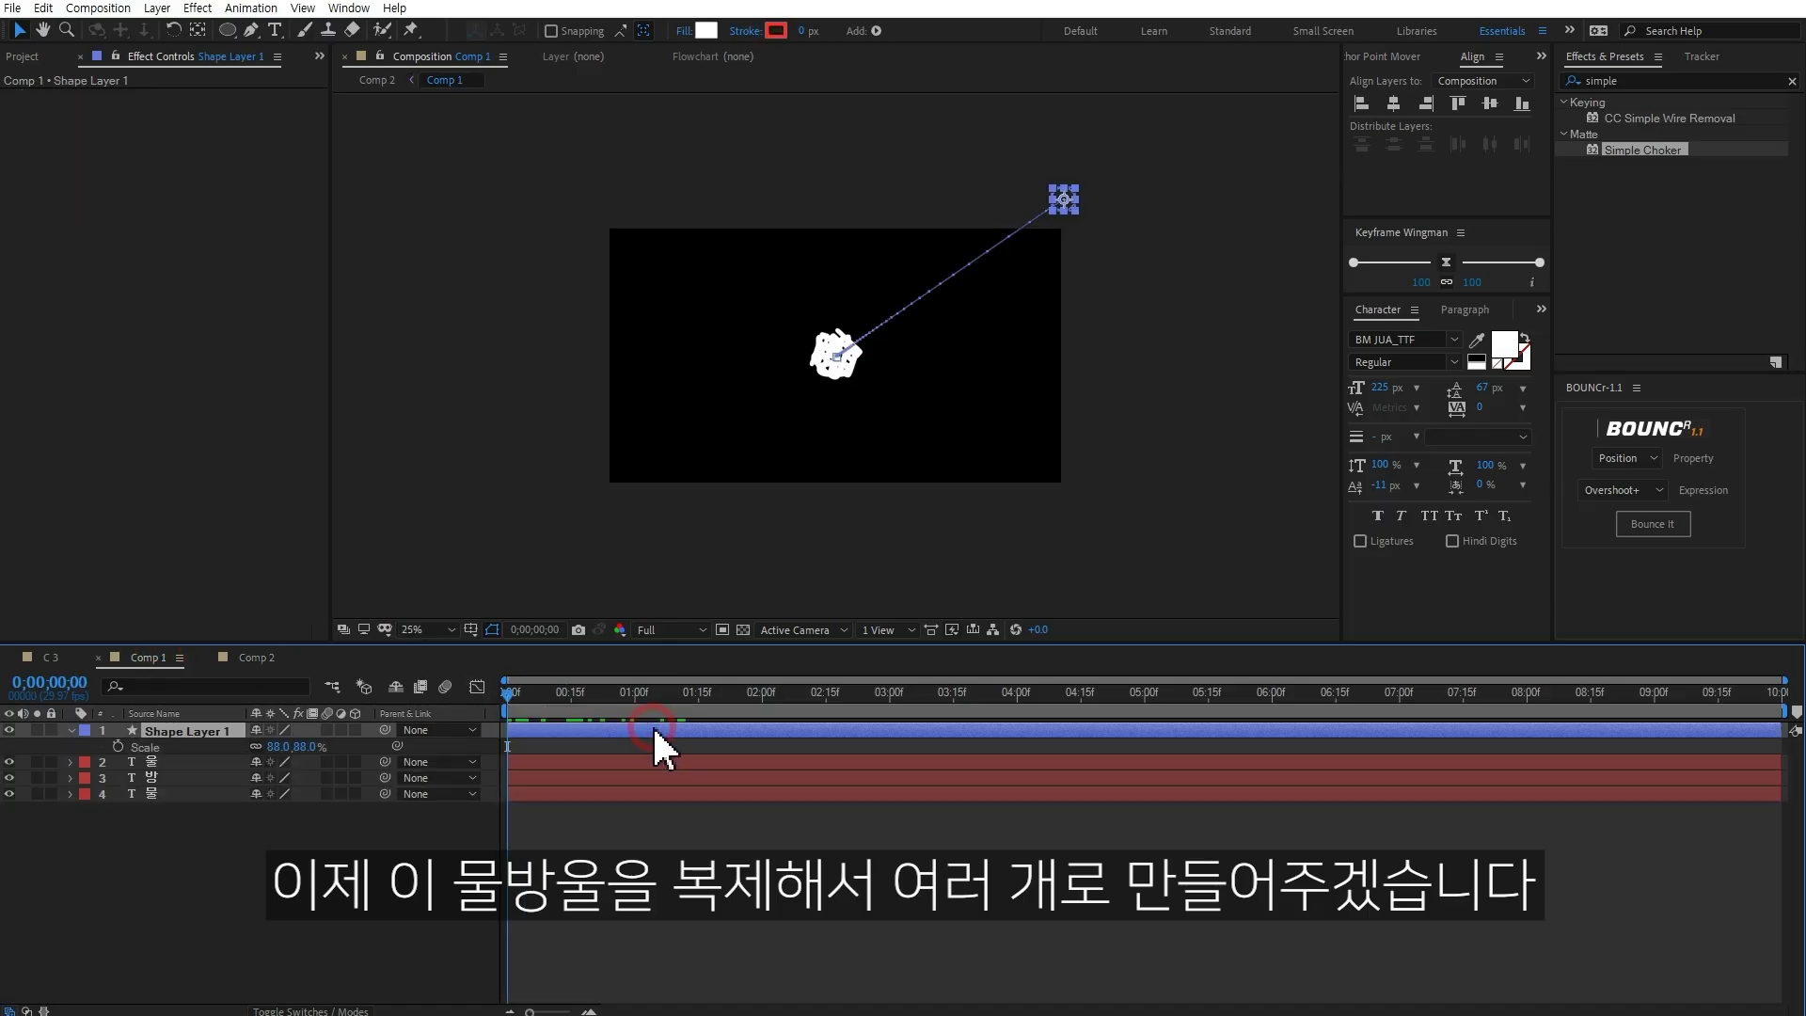
key("p")
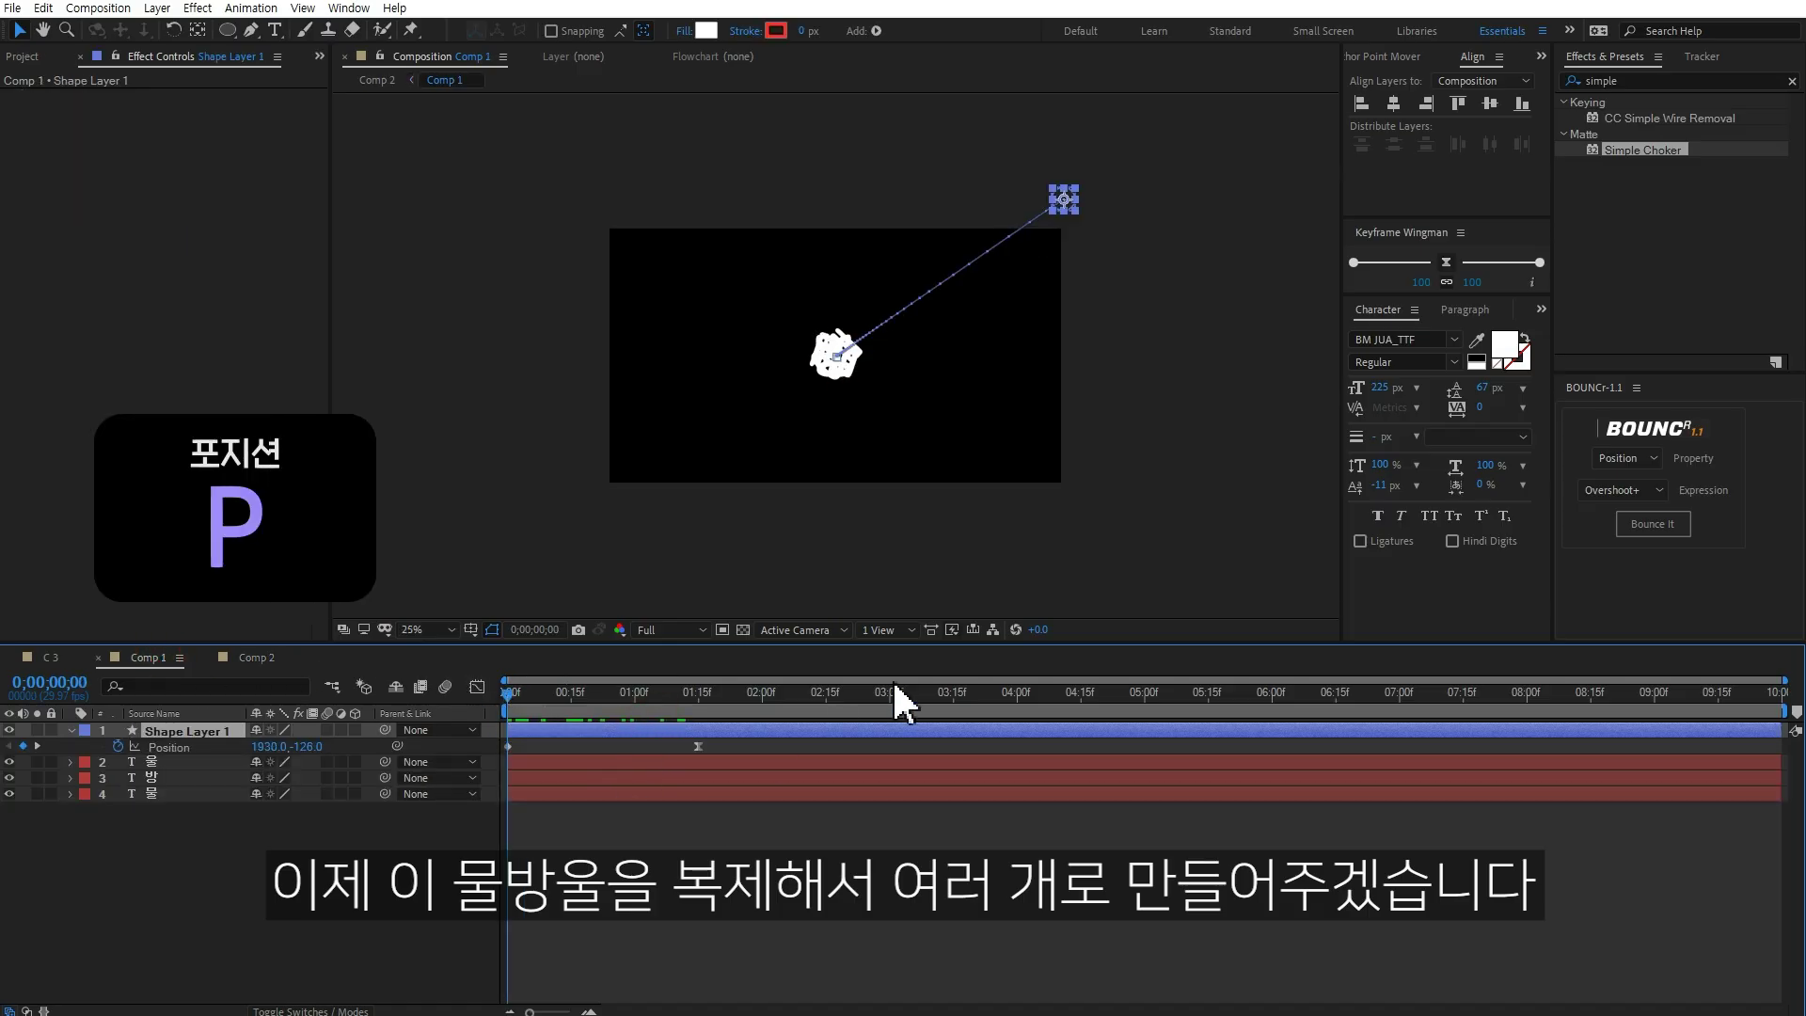
key("ctrl+d")
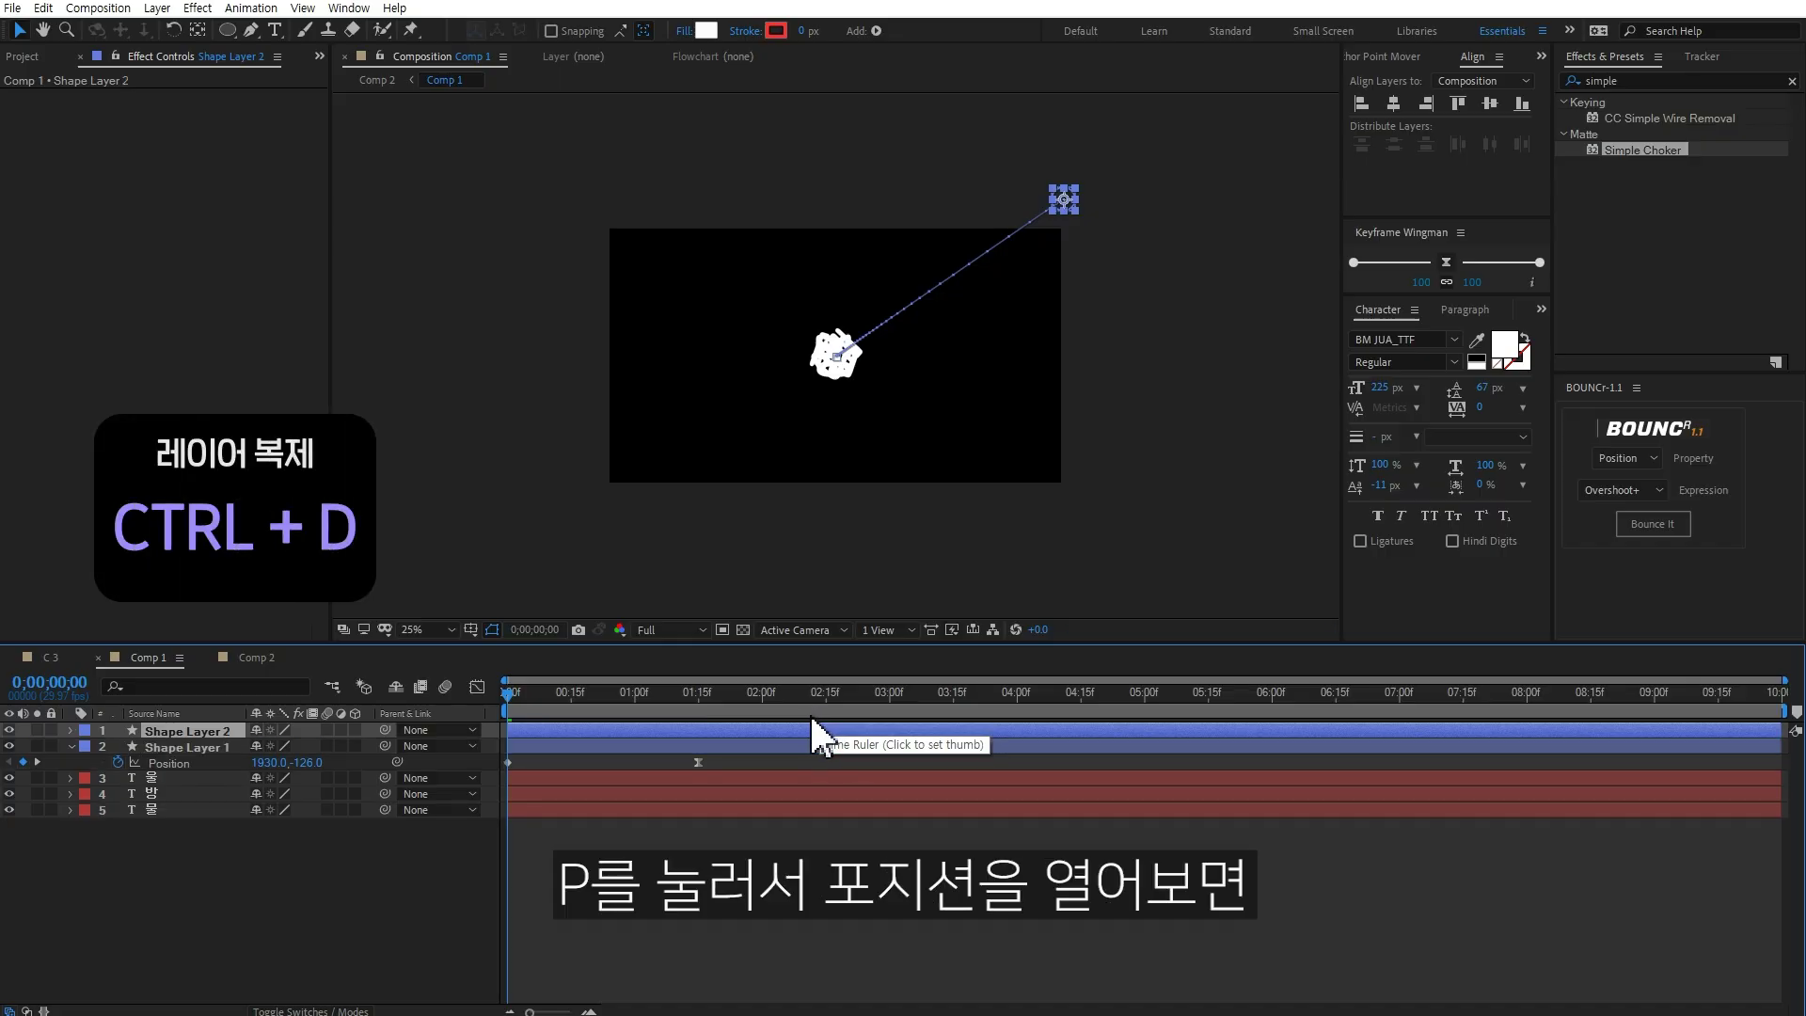
key("p")
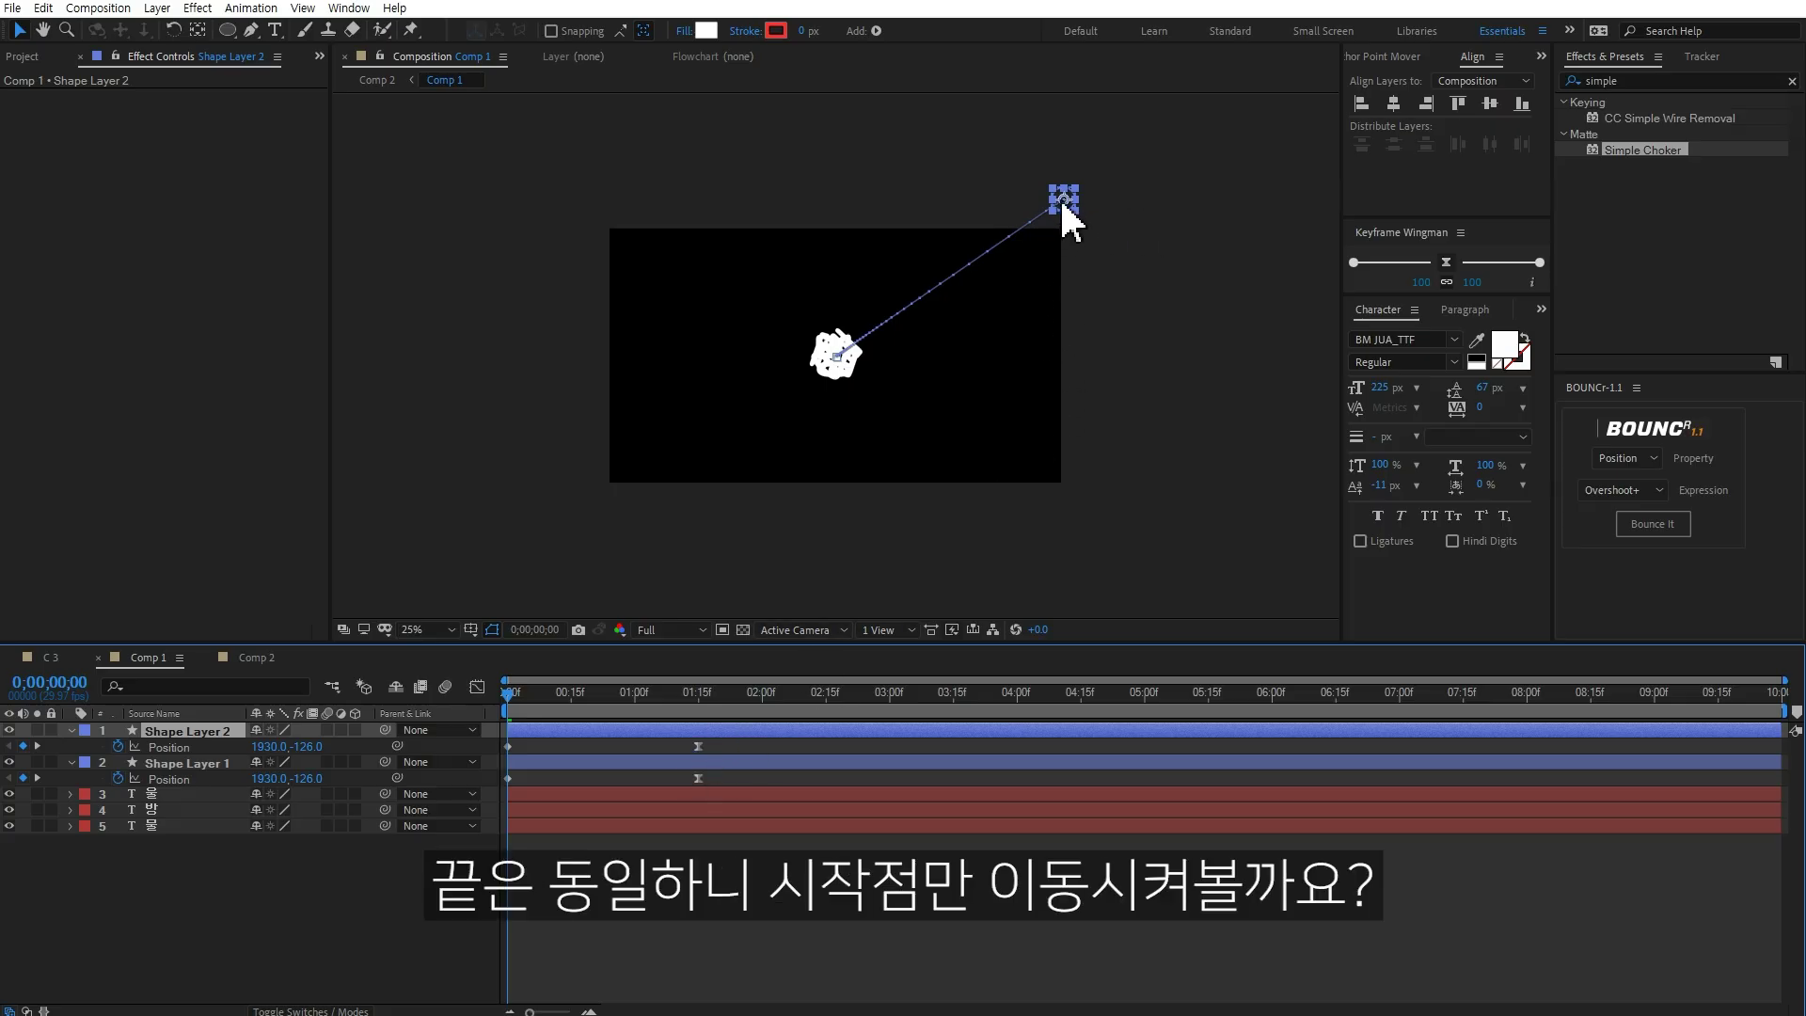
left_click_drag(1064, 200, 1110, 346)
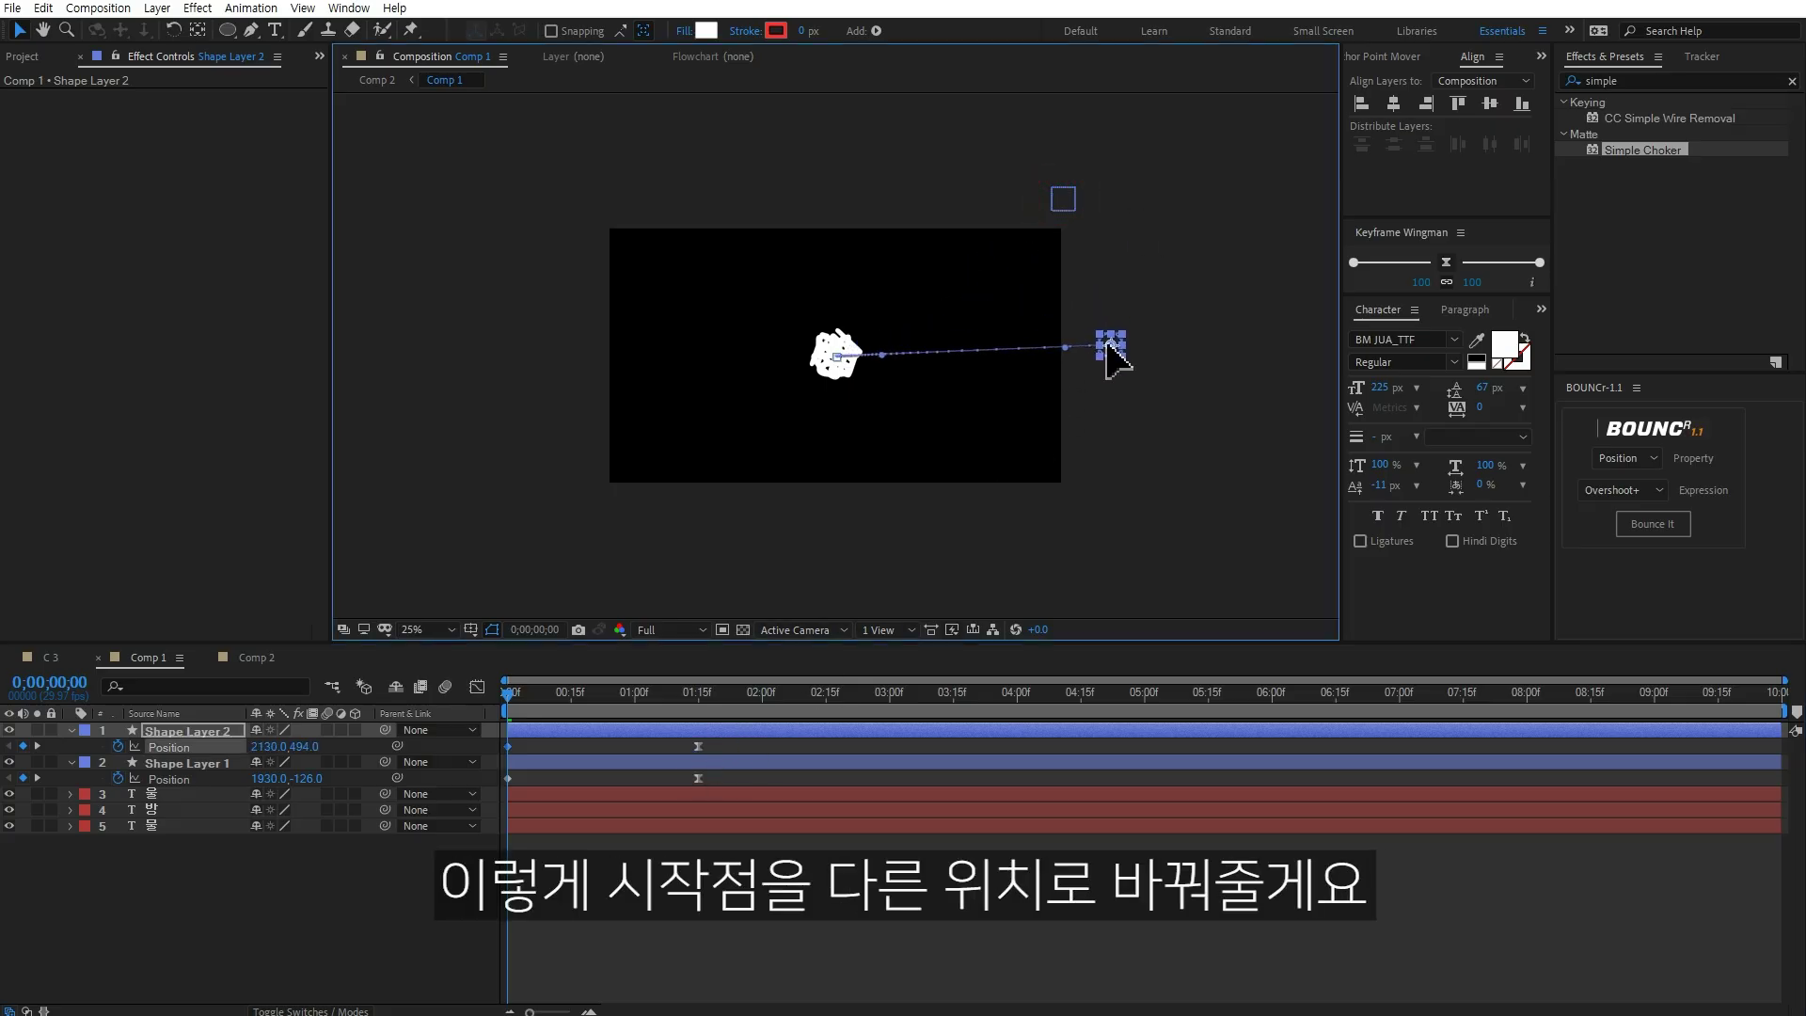
Step: Duplicate up to seven droplets, starting from below, lower left and top-left, then preview
key("ctrl+d")
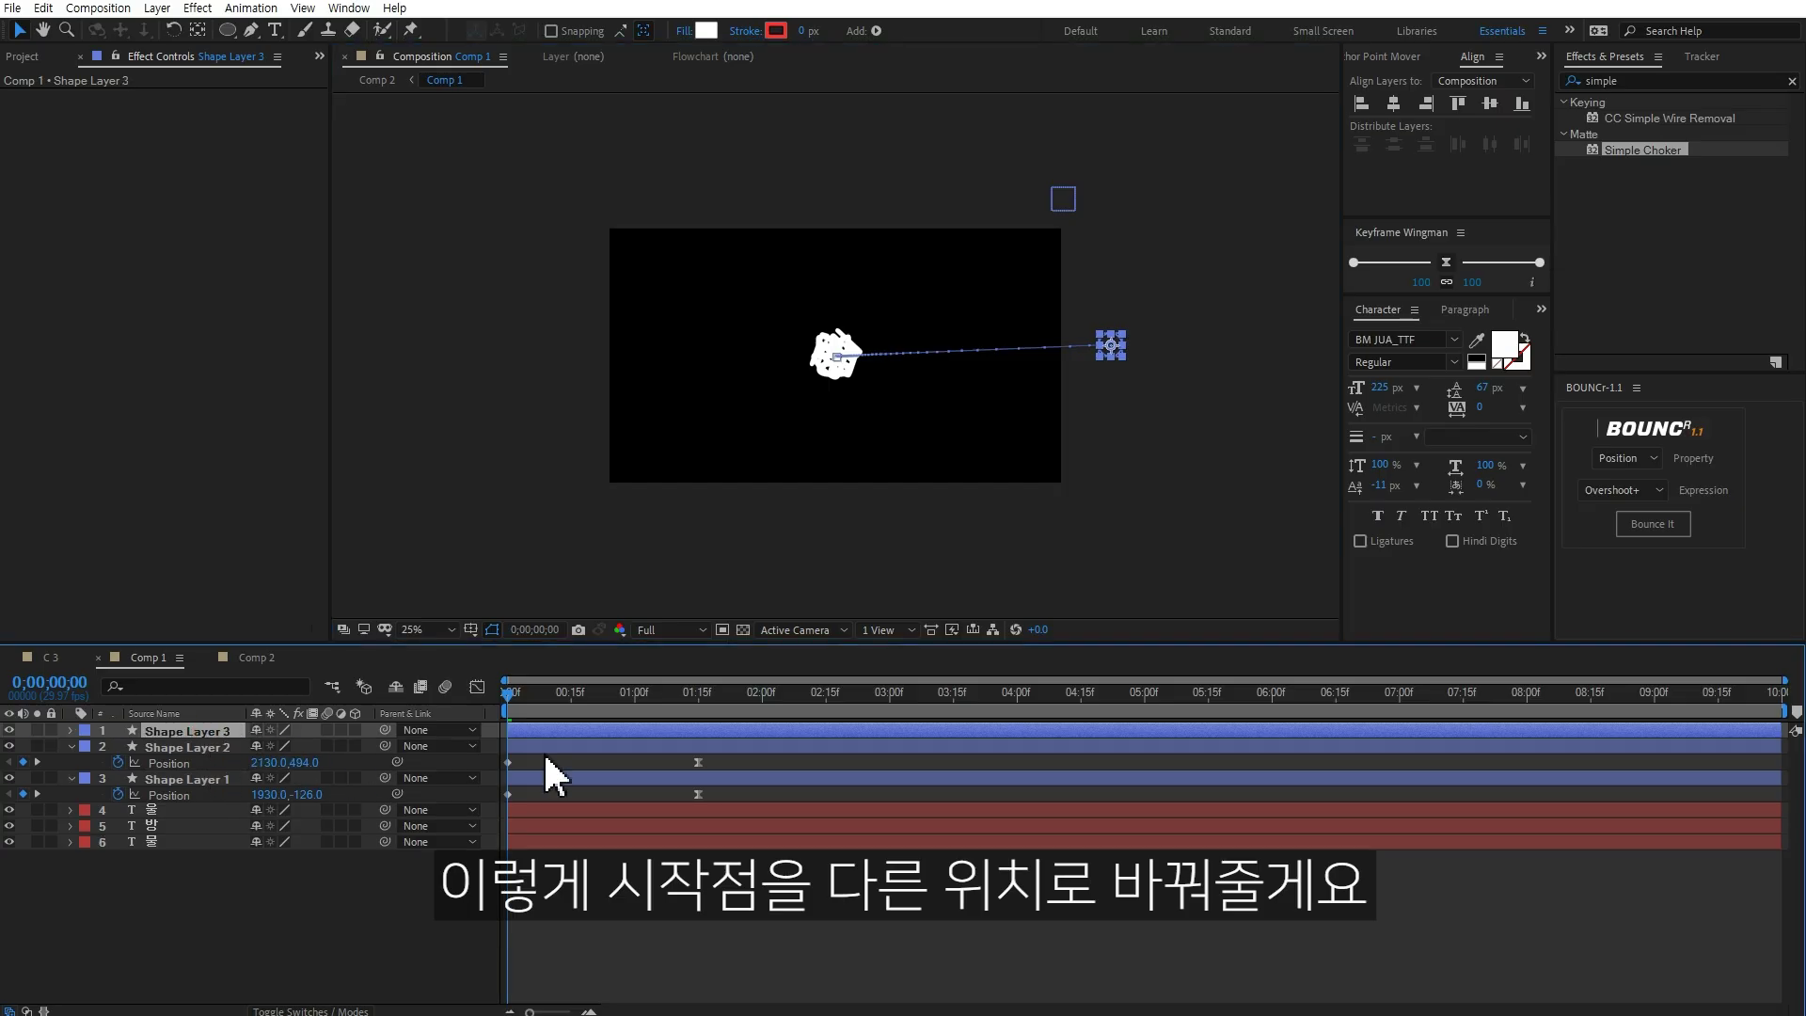
mouse_move(1111, 346)
left_mouse_down()
mouse_move(894, 575)
mouse_move(965, 559)
mouse_move(666, 574)
mouse_move(549, 410)
mouse_move(565, 219)
mouse_move(787, 171)
left_mouse_up()
left_click(220, 730)
key("ctrl+d")
left_click(211, 736)
key("ctrl+d")
key("ctrl+d")
left_click(222, 730)
key("ctrl+d")
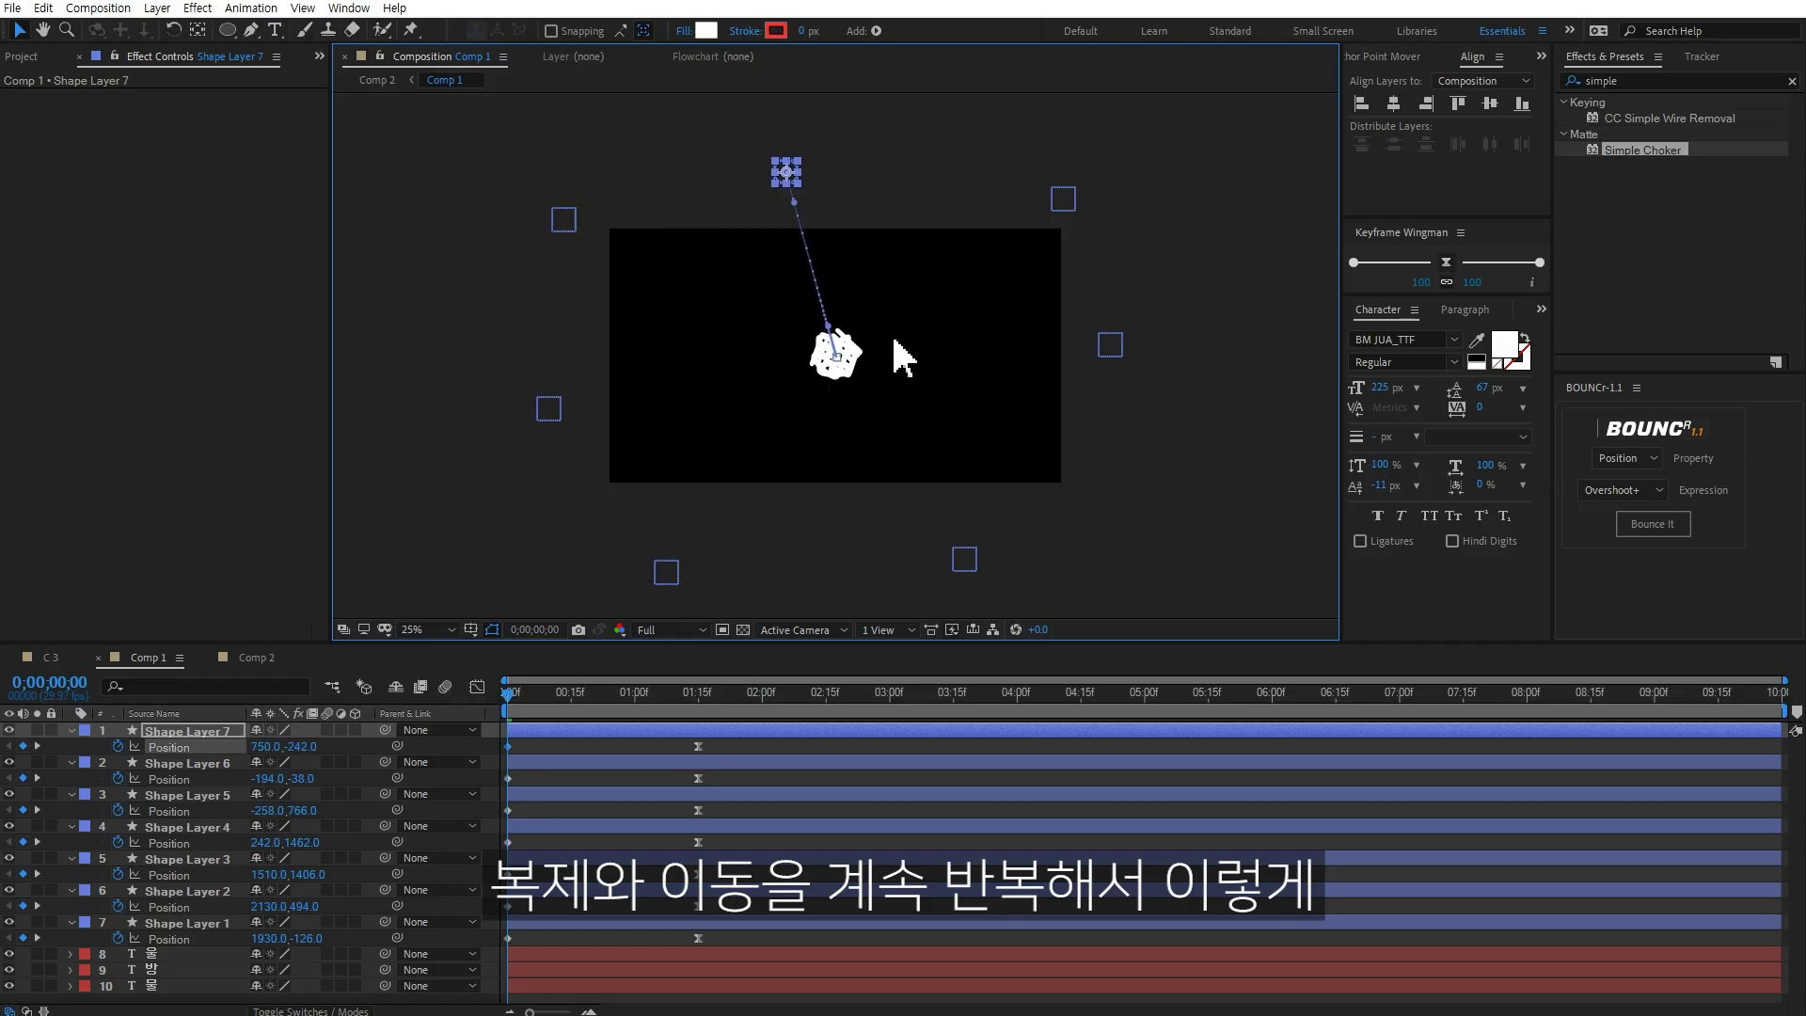
left_click(794, 743)
key("space")
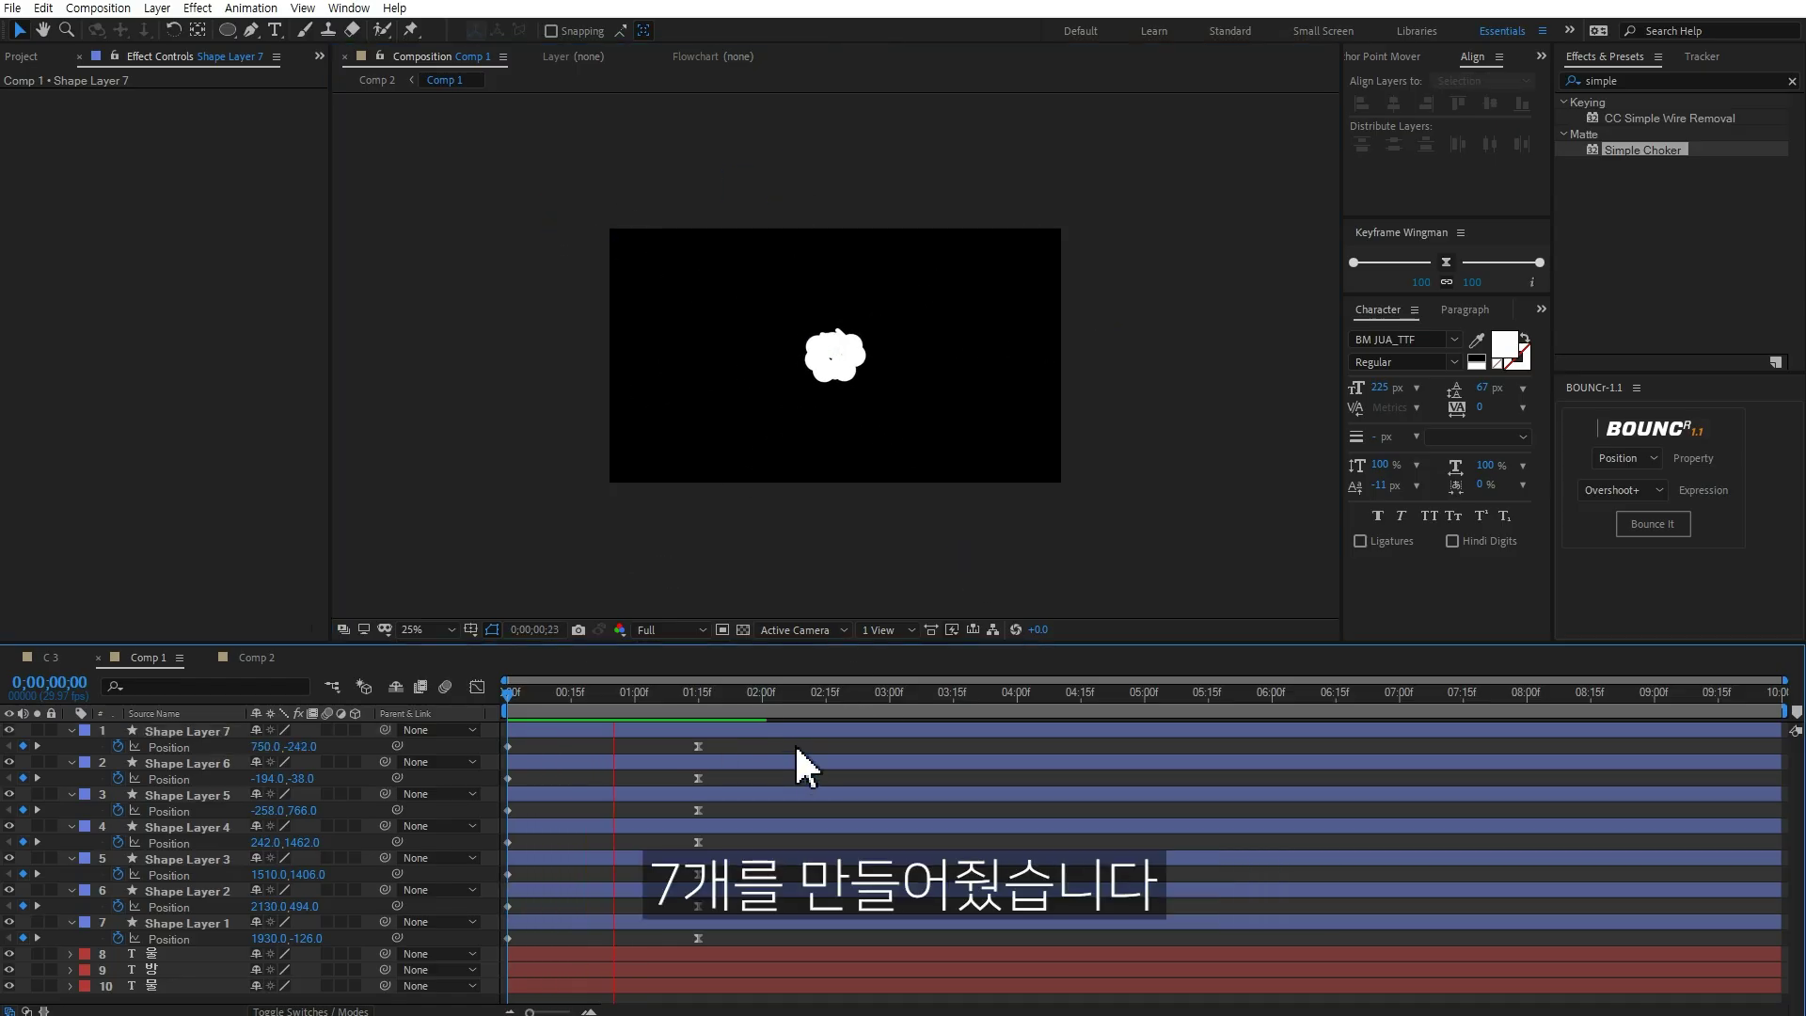
Step: Drag the Position keyframes of Shape Layers 1, 2, 4 and 7 later to stagger them
key("space")
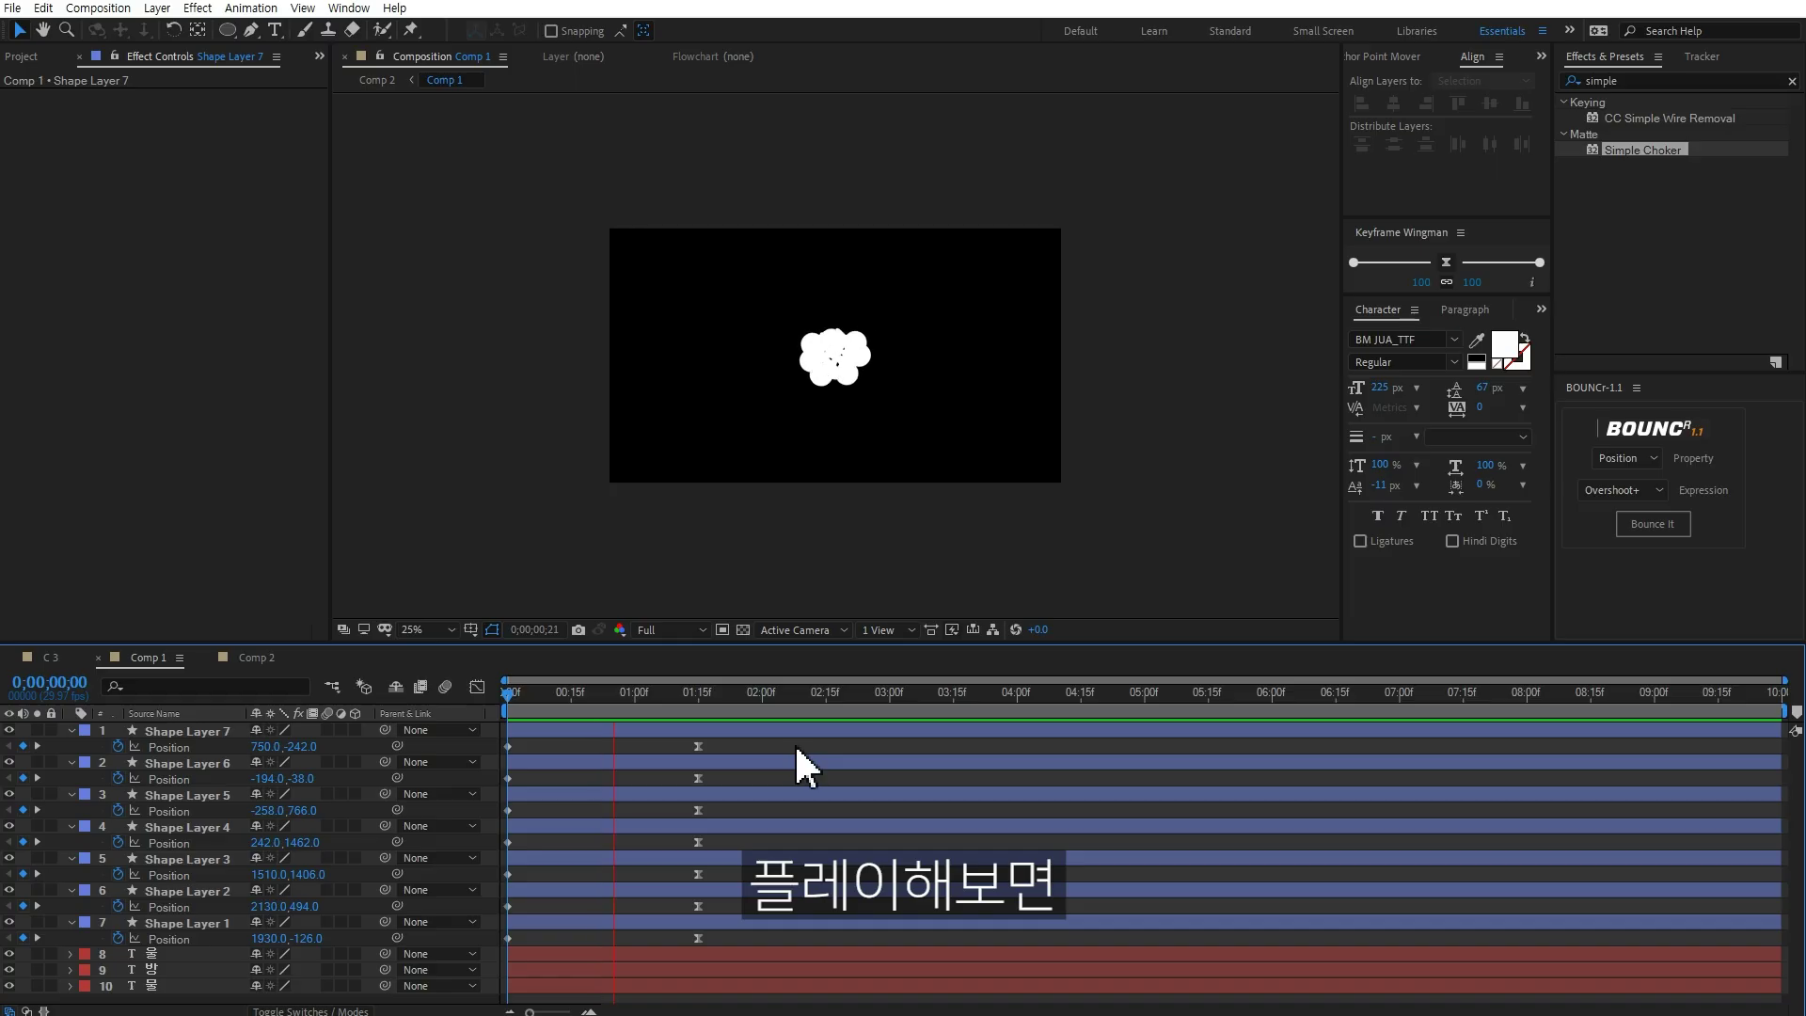
left_click(186, 956)
key("u")
left_click(764, 693)
mouse_move(730, 946)
left_mouse_down()
mouse_move(505, 931)
mouse_move(562, 941)
mouse_move(546, 941)
left_mouse_up()
left_click(562, 693)
left_click_drag(746, 917, 516, 906)
mouse_move(729, 837)
left_mouse_down()
mouse_move(504, 856)
mouse_move(572, 841)
left_mouse_up()
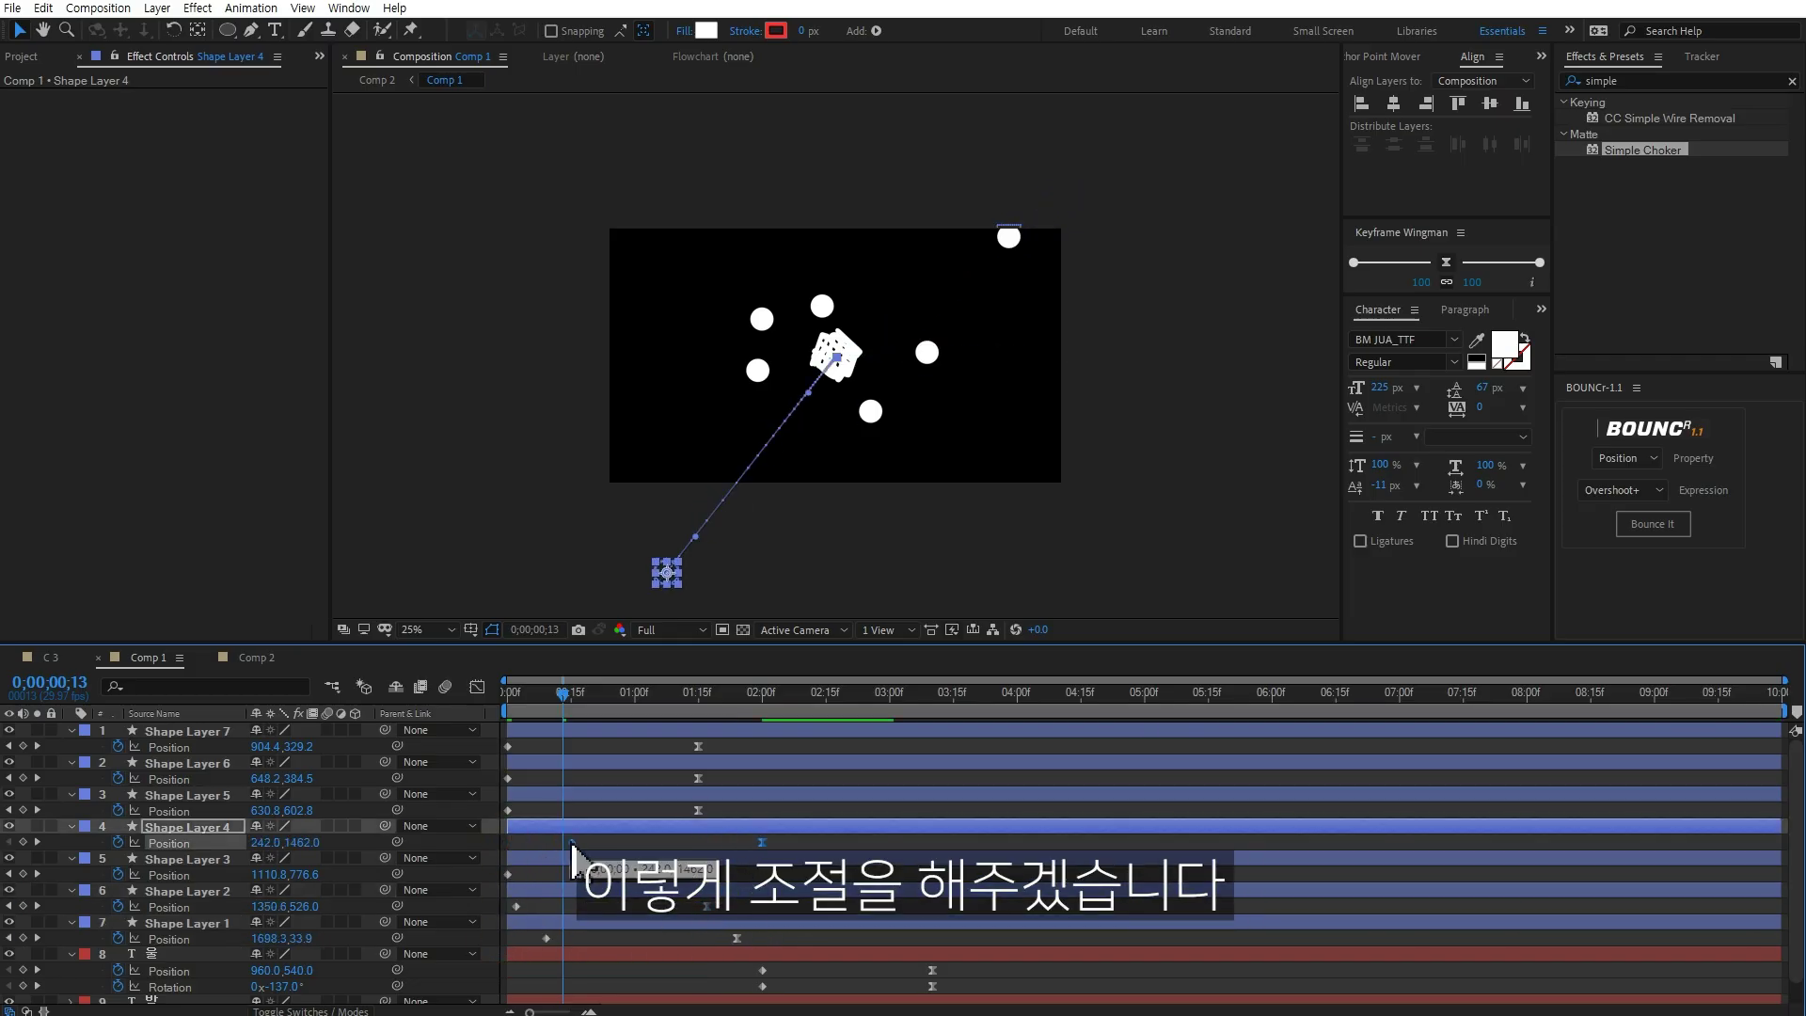
mouse_move(738, 824)
left_mouse_down()
mouse_move(513, 802)
mouse_move(540, 818)
left_mouse_up()
mouse_move(743, 735)
left_mouse_down()
mouse_move(505, 758)
mouse_move(584, 746)
left_mouse_up()
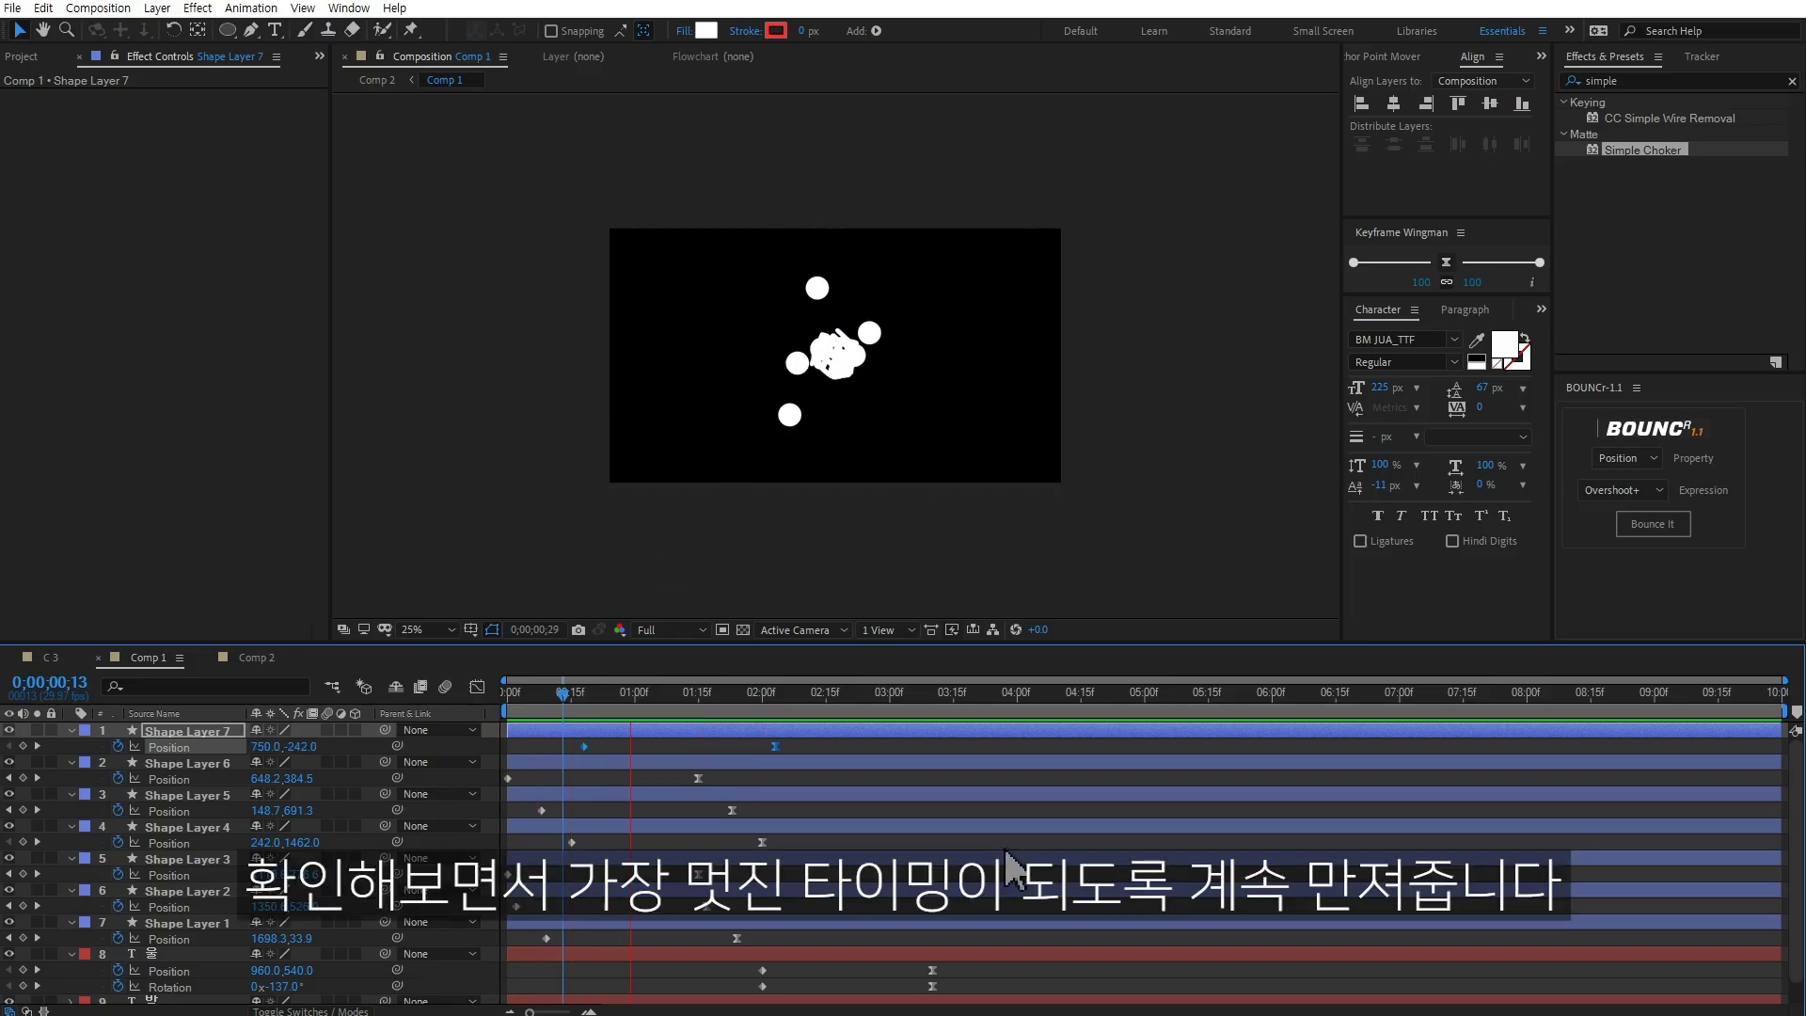
Step: Start Shape Layer 2's flight a bit later, preview the timing, and select the arrival keyframes
key("space")
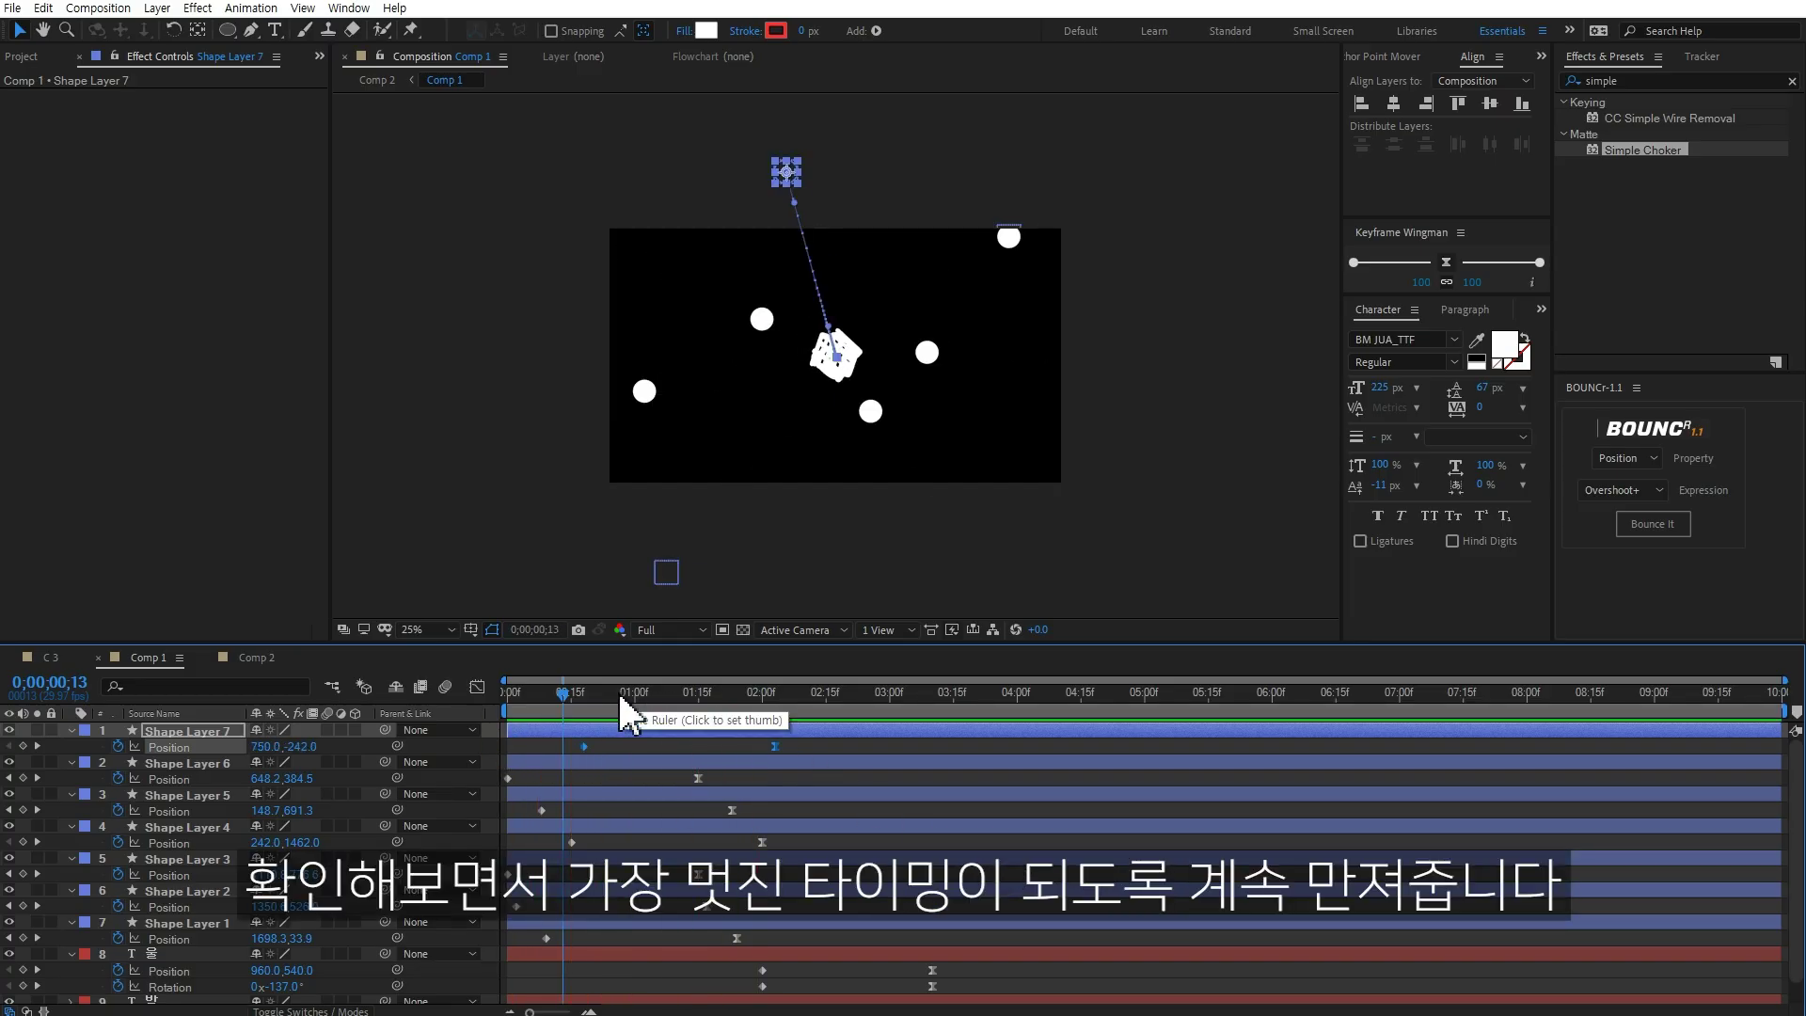
mouse_move(562, 694)
left_mouse_down()
mouse_move(493, 715)
mouse_move(581, 699)
left_mouse_up()
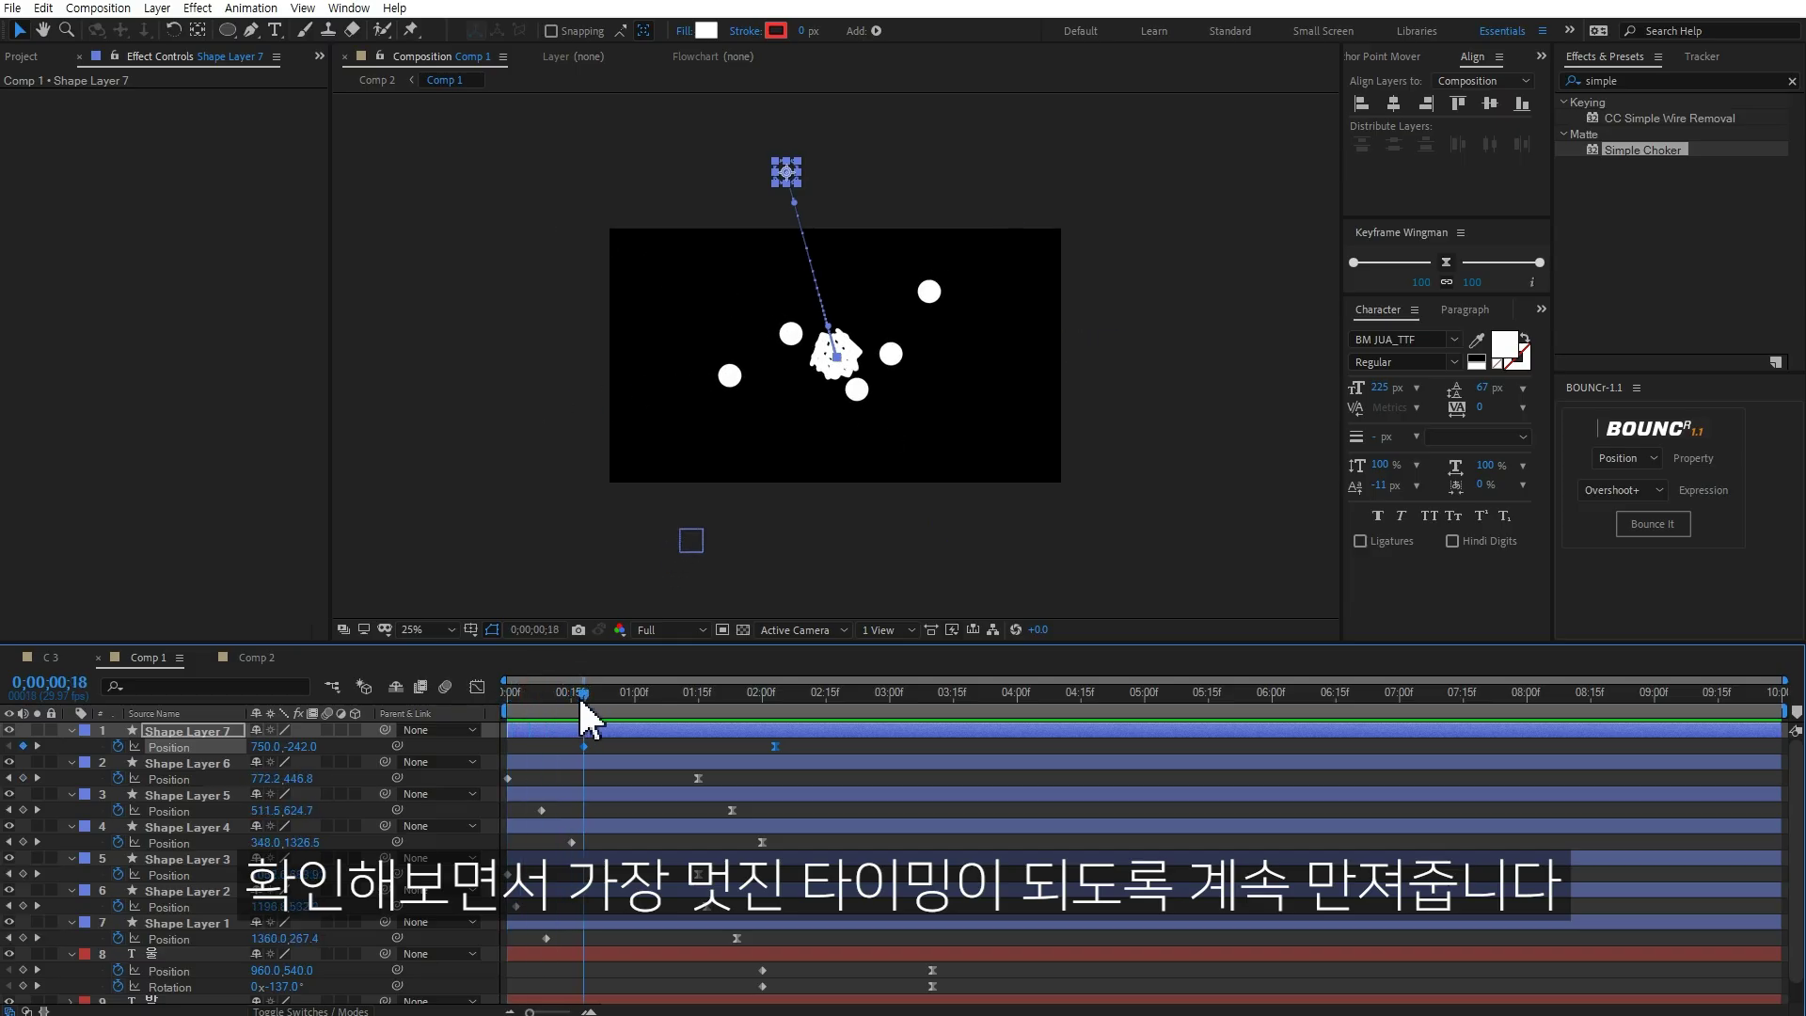
left_click(890, 355)
left_click_drag(520, 907, 674, 919)
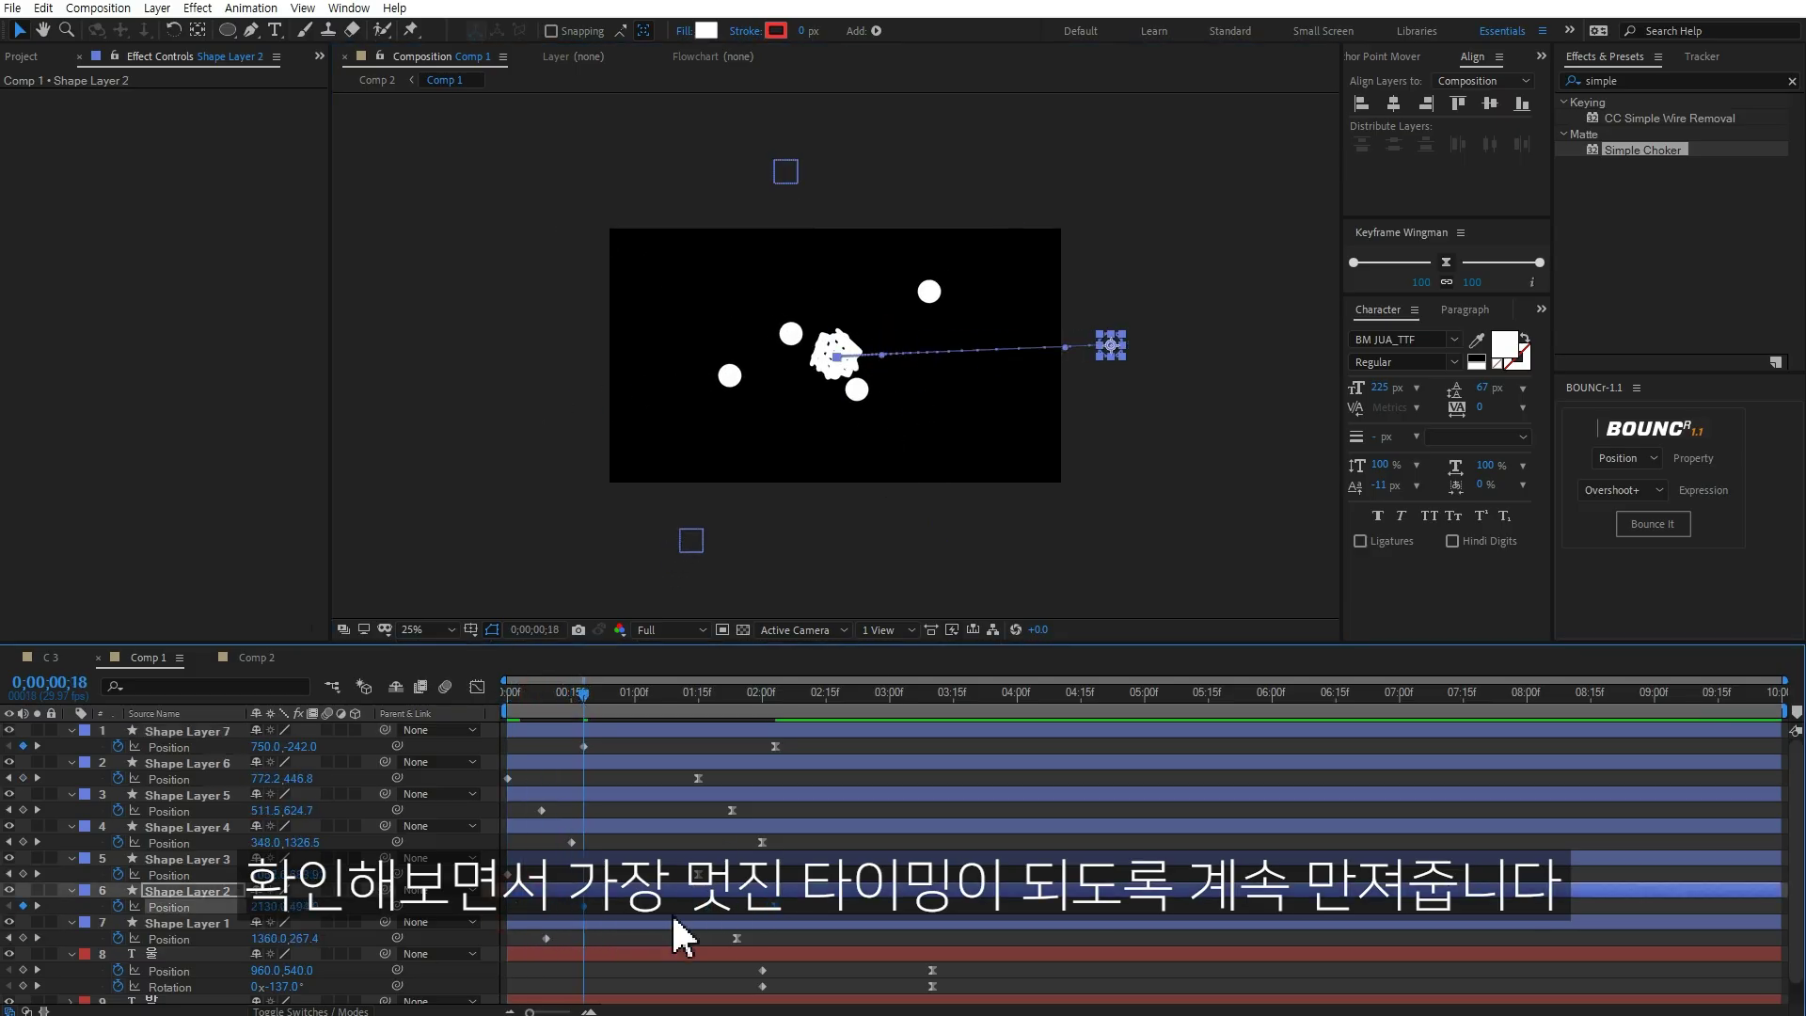
key("space")
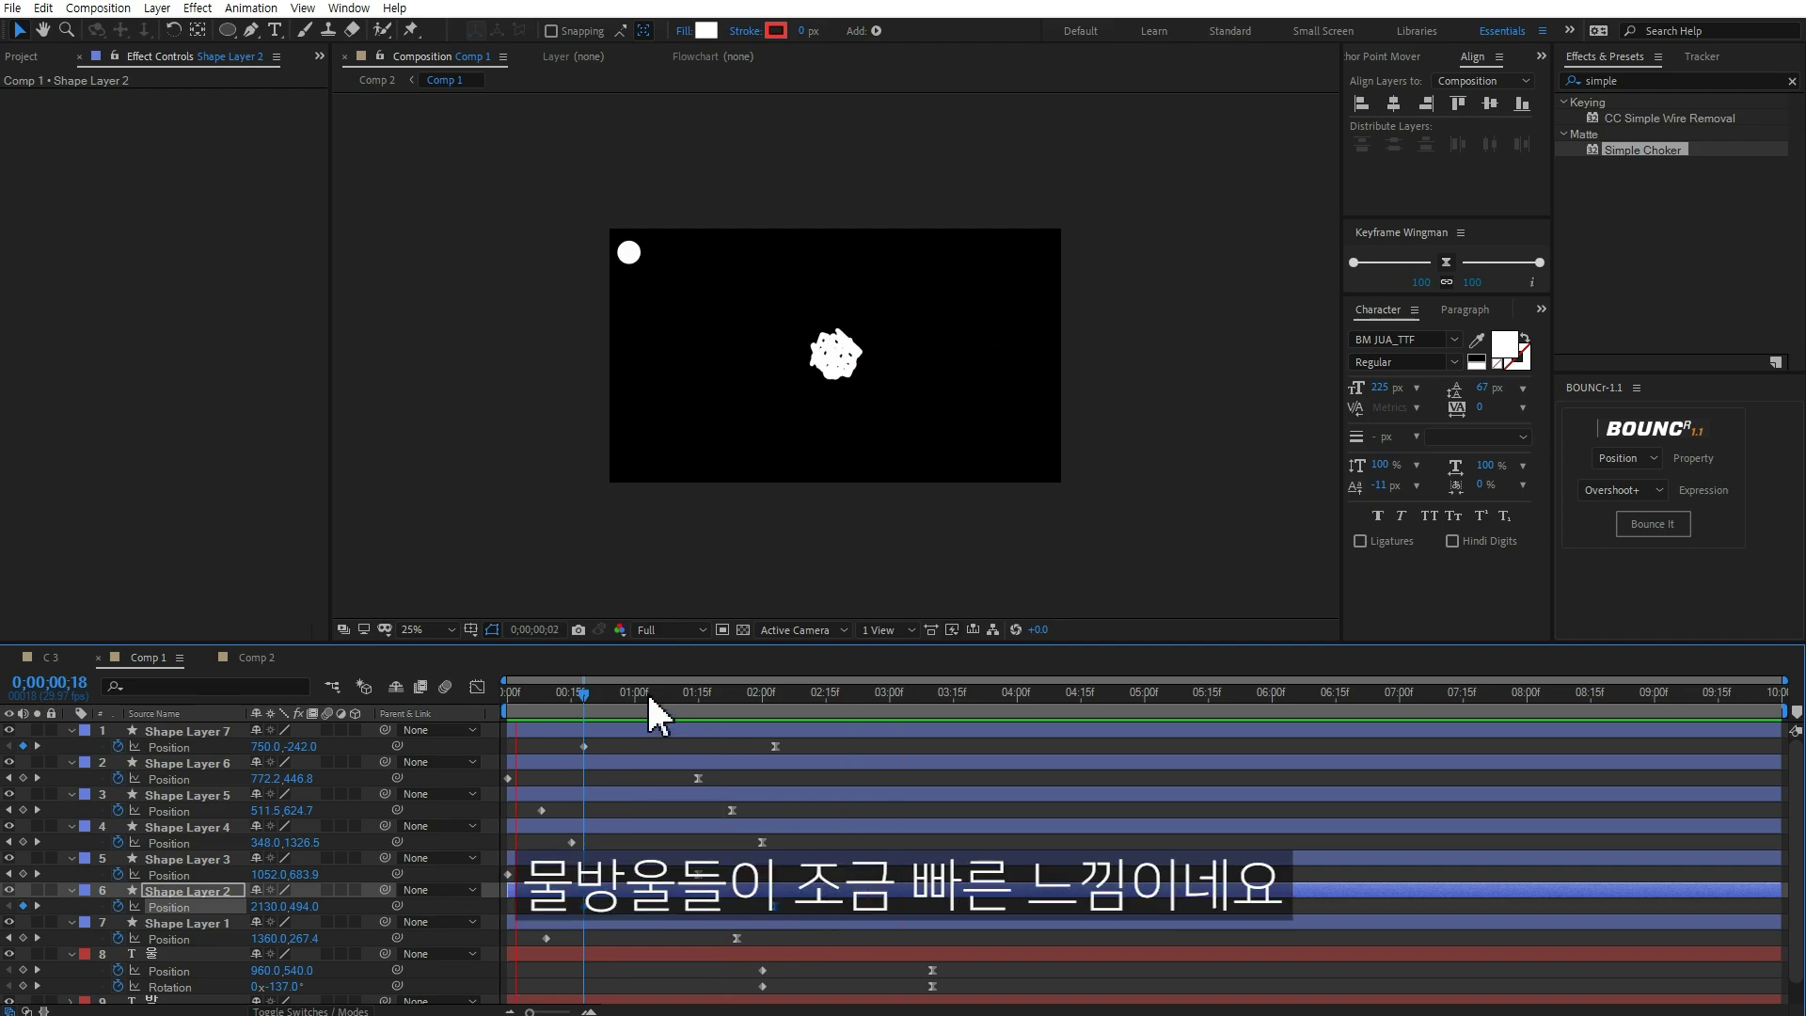
mouse_move(844, 743)
left_mouse_down()
mouse_move(691, 929)
mouse_move(775, 940)
left_mouse_up()
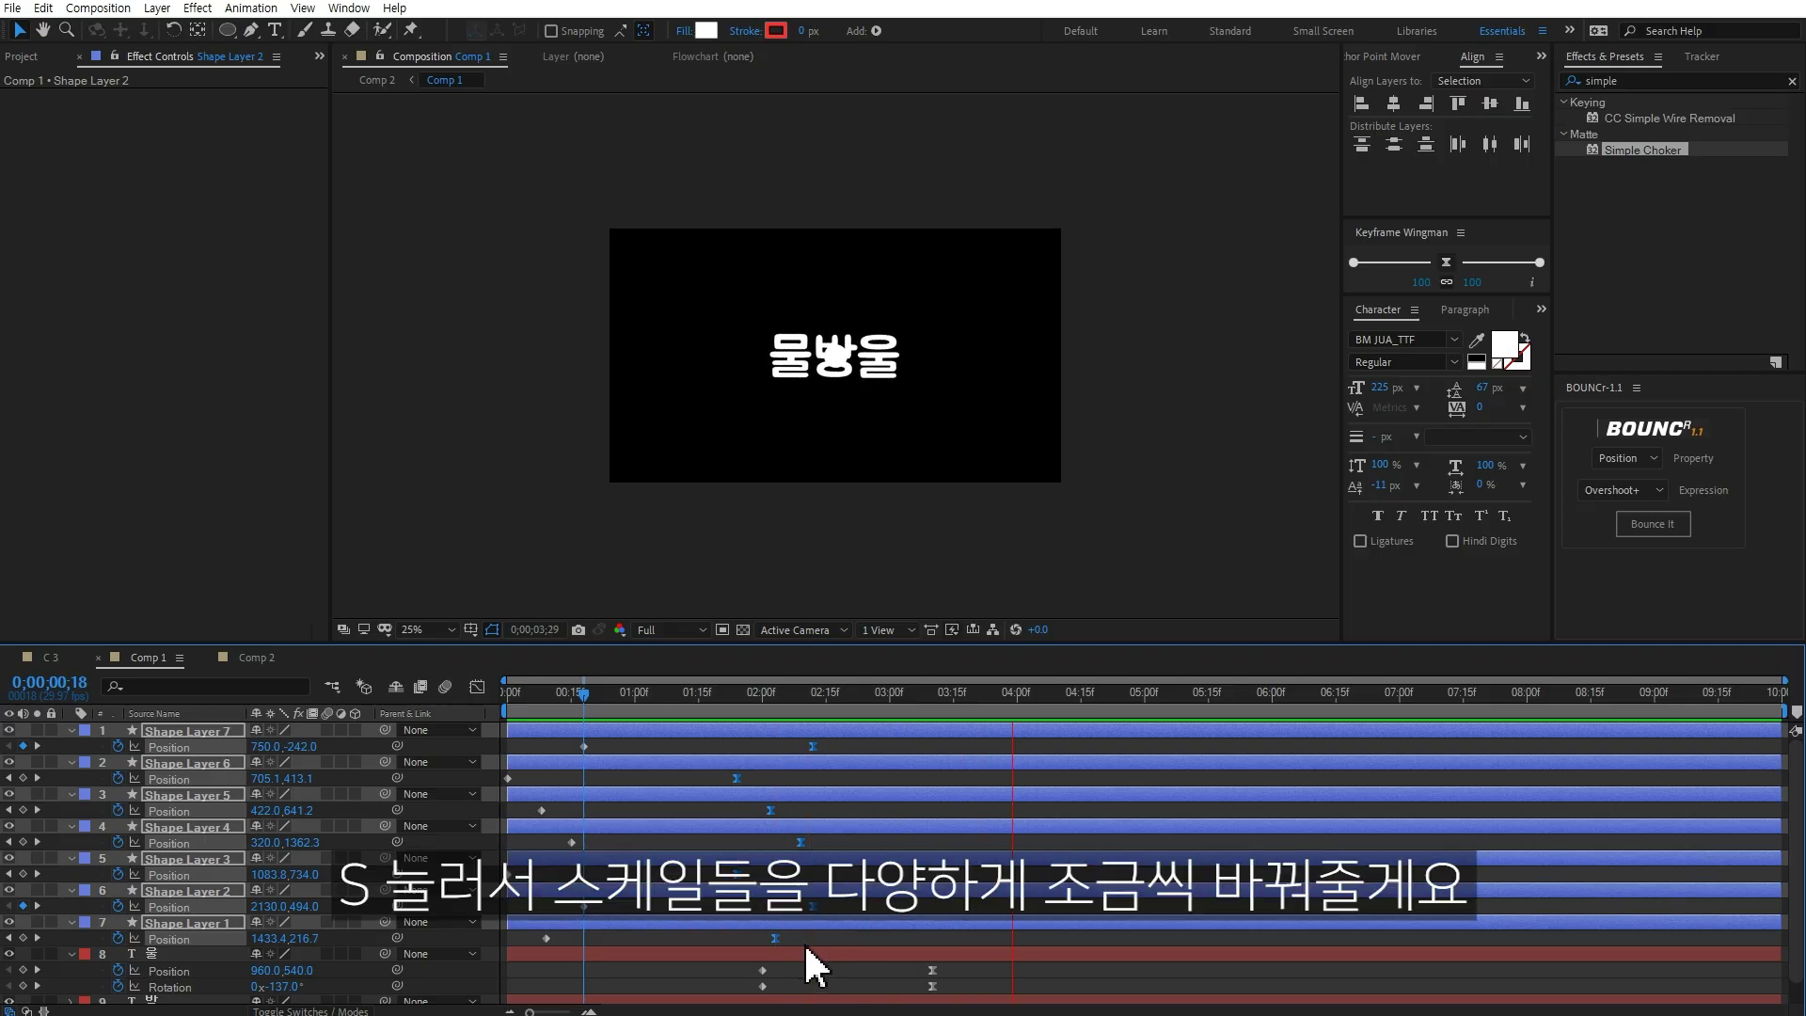
Step: Vary droplet Scale values, shrinking Shape Layer 6 to 76% and adjusting Layers 4 and 3
key("space")
key("s")
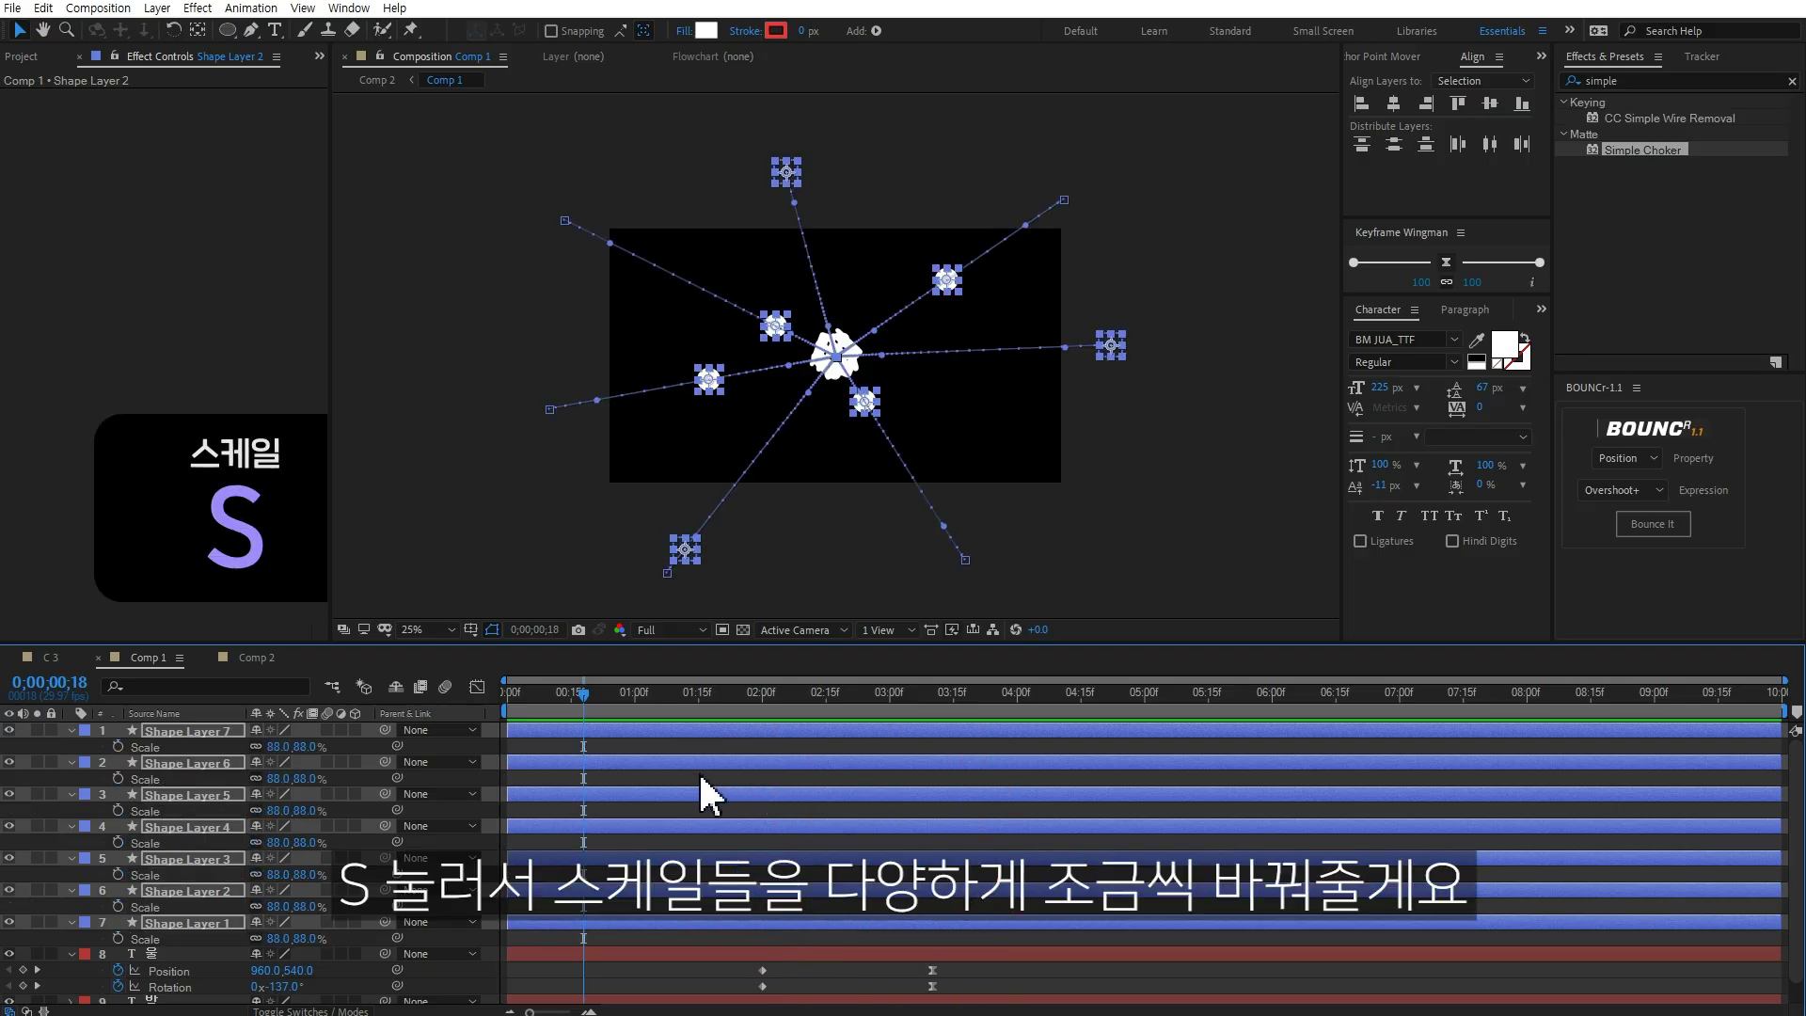
left_click(698, 777)
left_click_drag(282, 779, 267, 779)
left_click_drag(282, 843, 303, 844)
left_click_drag(287, 875, 320, 912)
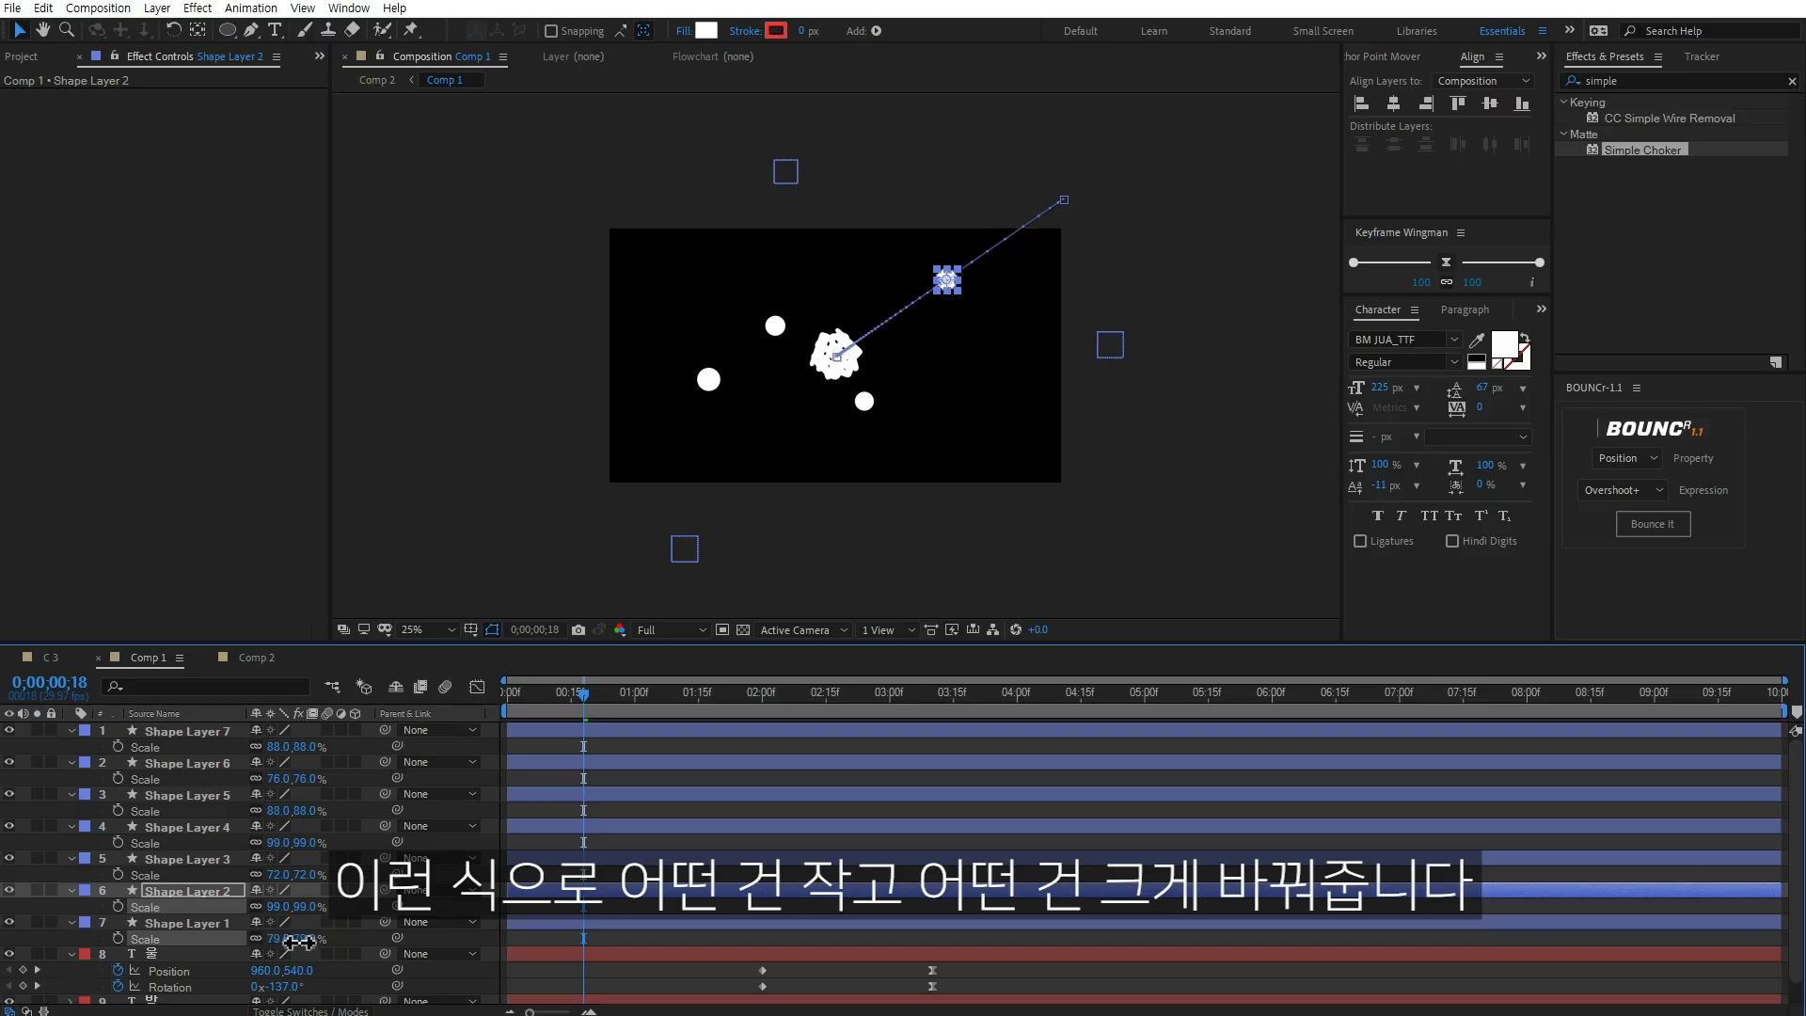
Step: Check the look in Comp 2, then shrink Layers 3 and 6 and set Layer 4 to 61%
left_click(257, 658)
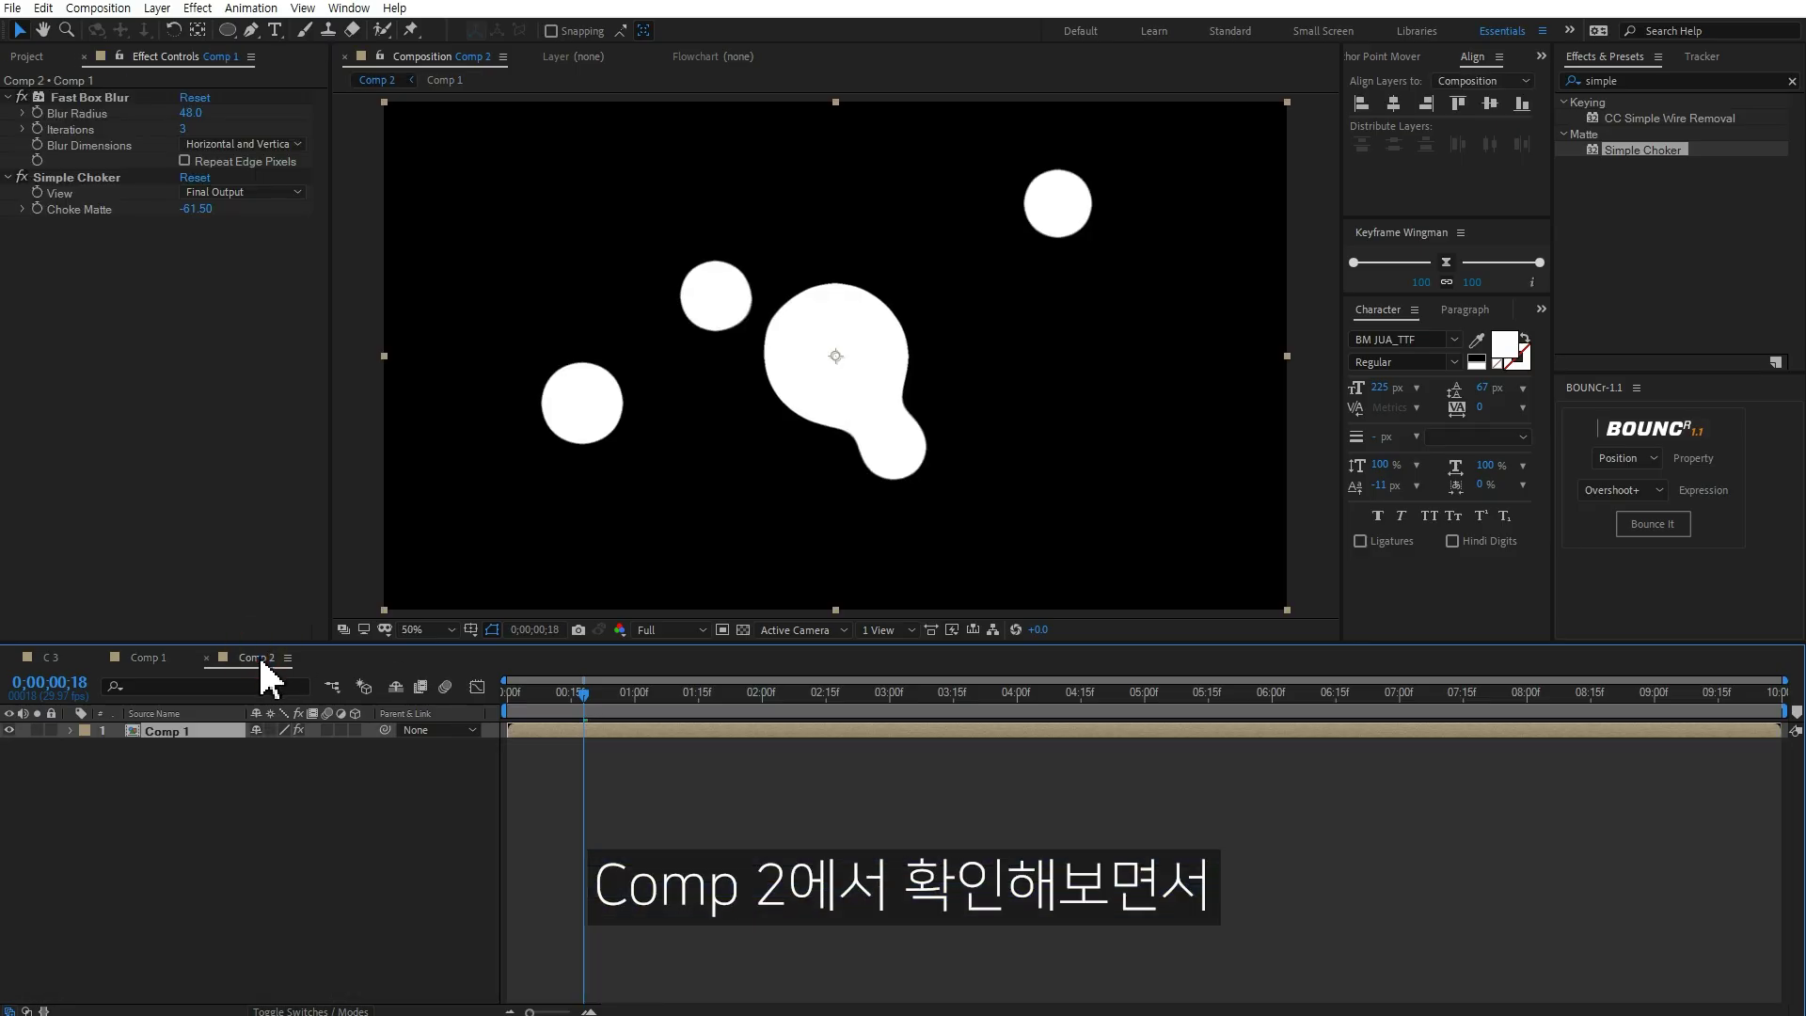
left_click(149, 658)
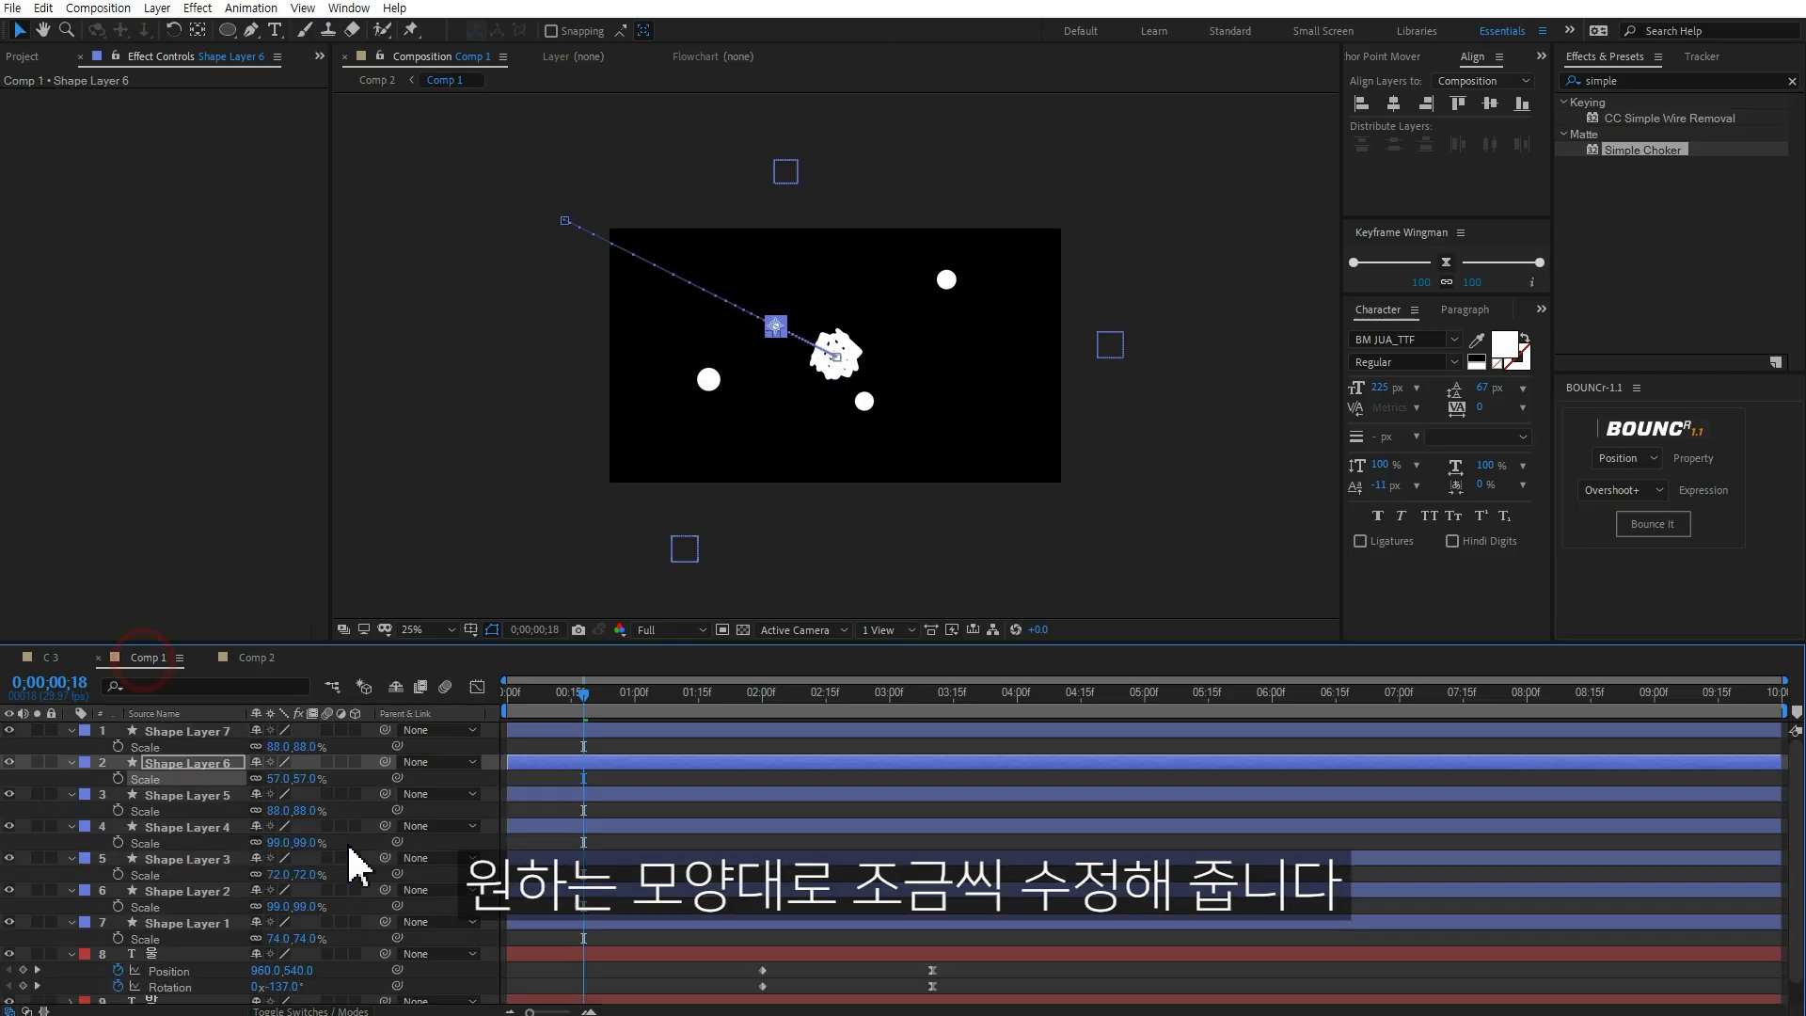
left_click_drag(315, 875, 299, 875)
left_click_drag(584, 693, 644, 694)
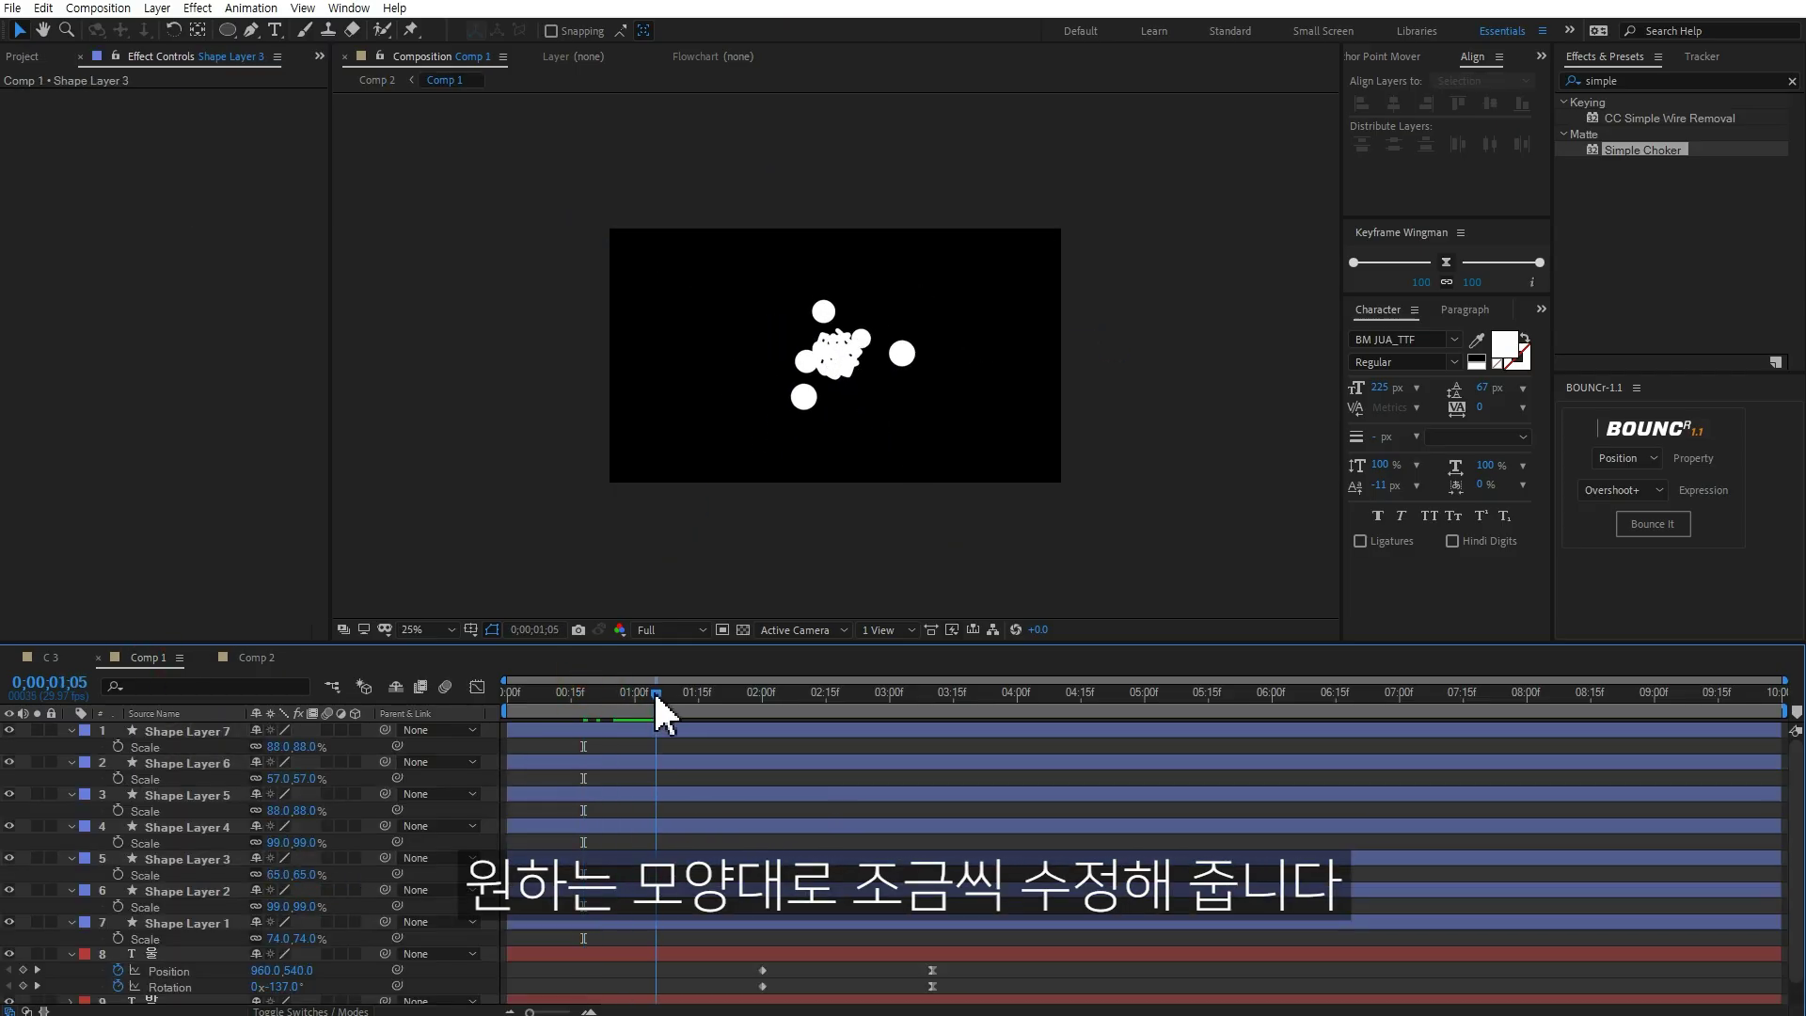
left_click_drag(297, 843, 261, 843)
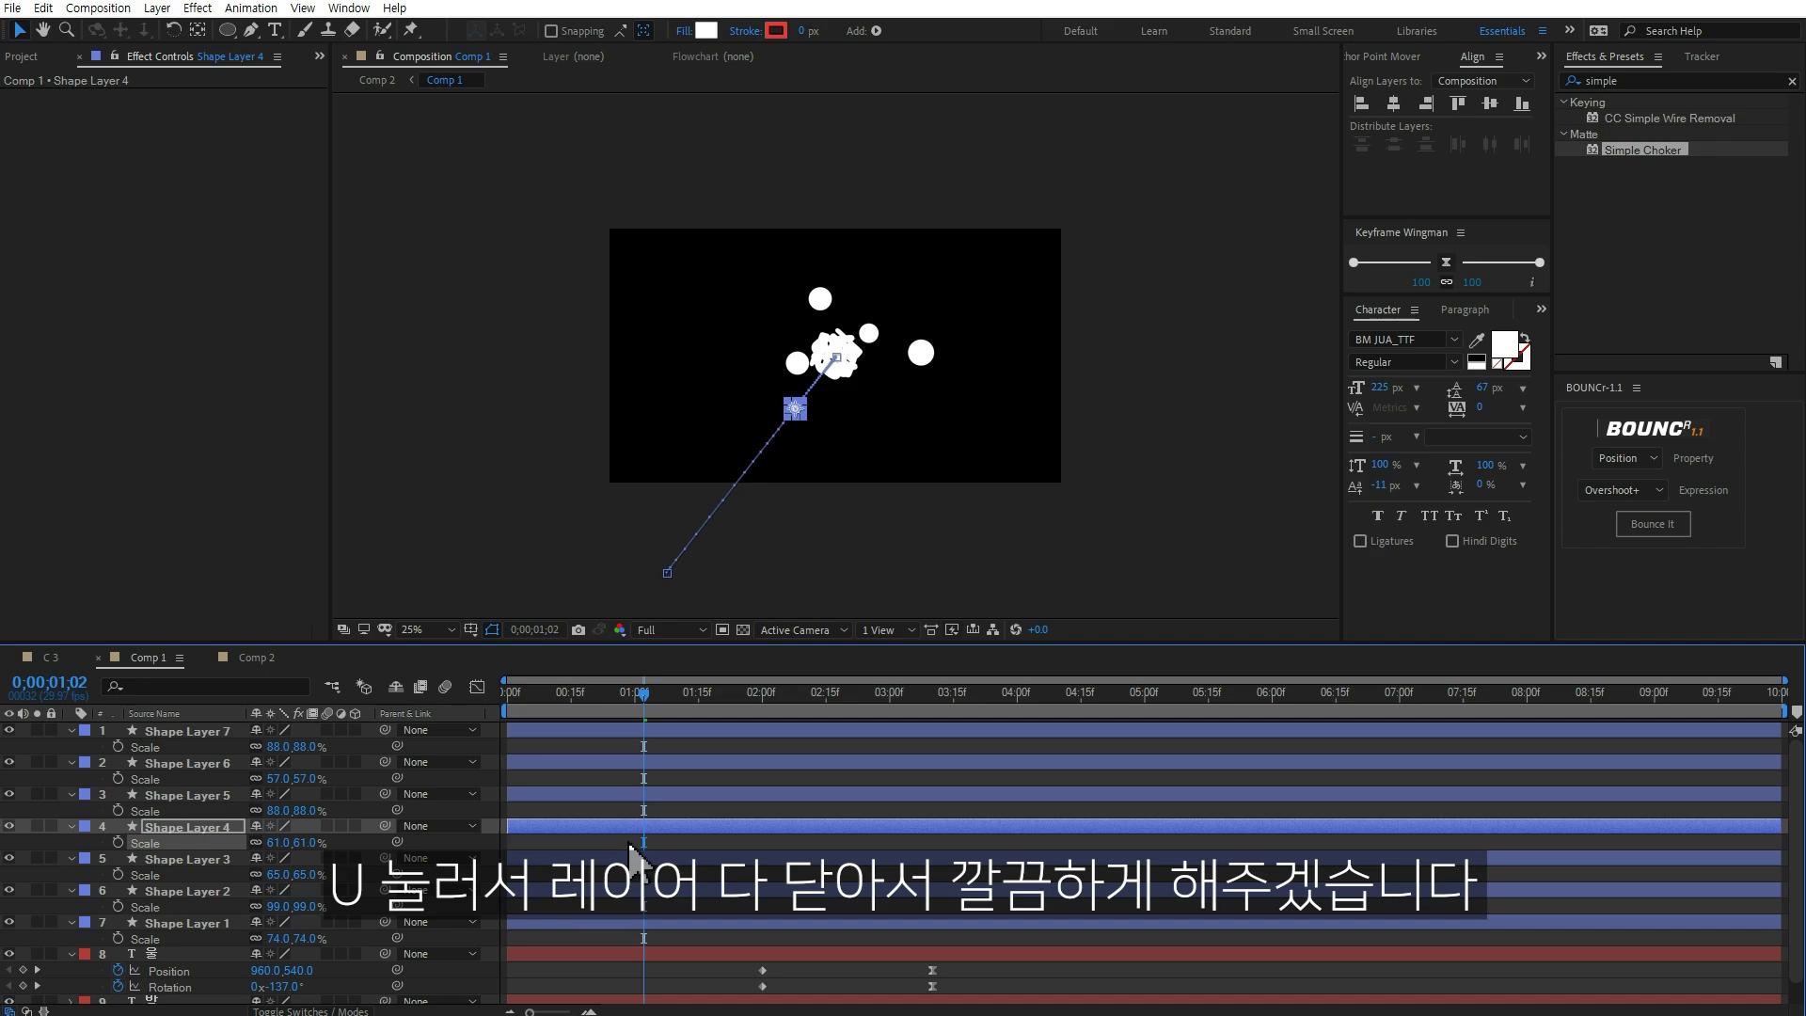
Step: Collapse all layer properties and scrub to 0;00;01;05, where the droplets gather
key("u")
left_click(765, 952)
left_click_drag(649, 696, 721, 706)
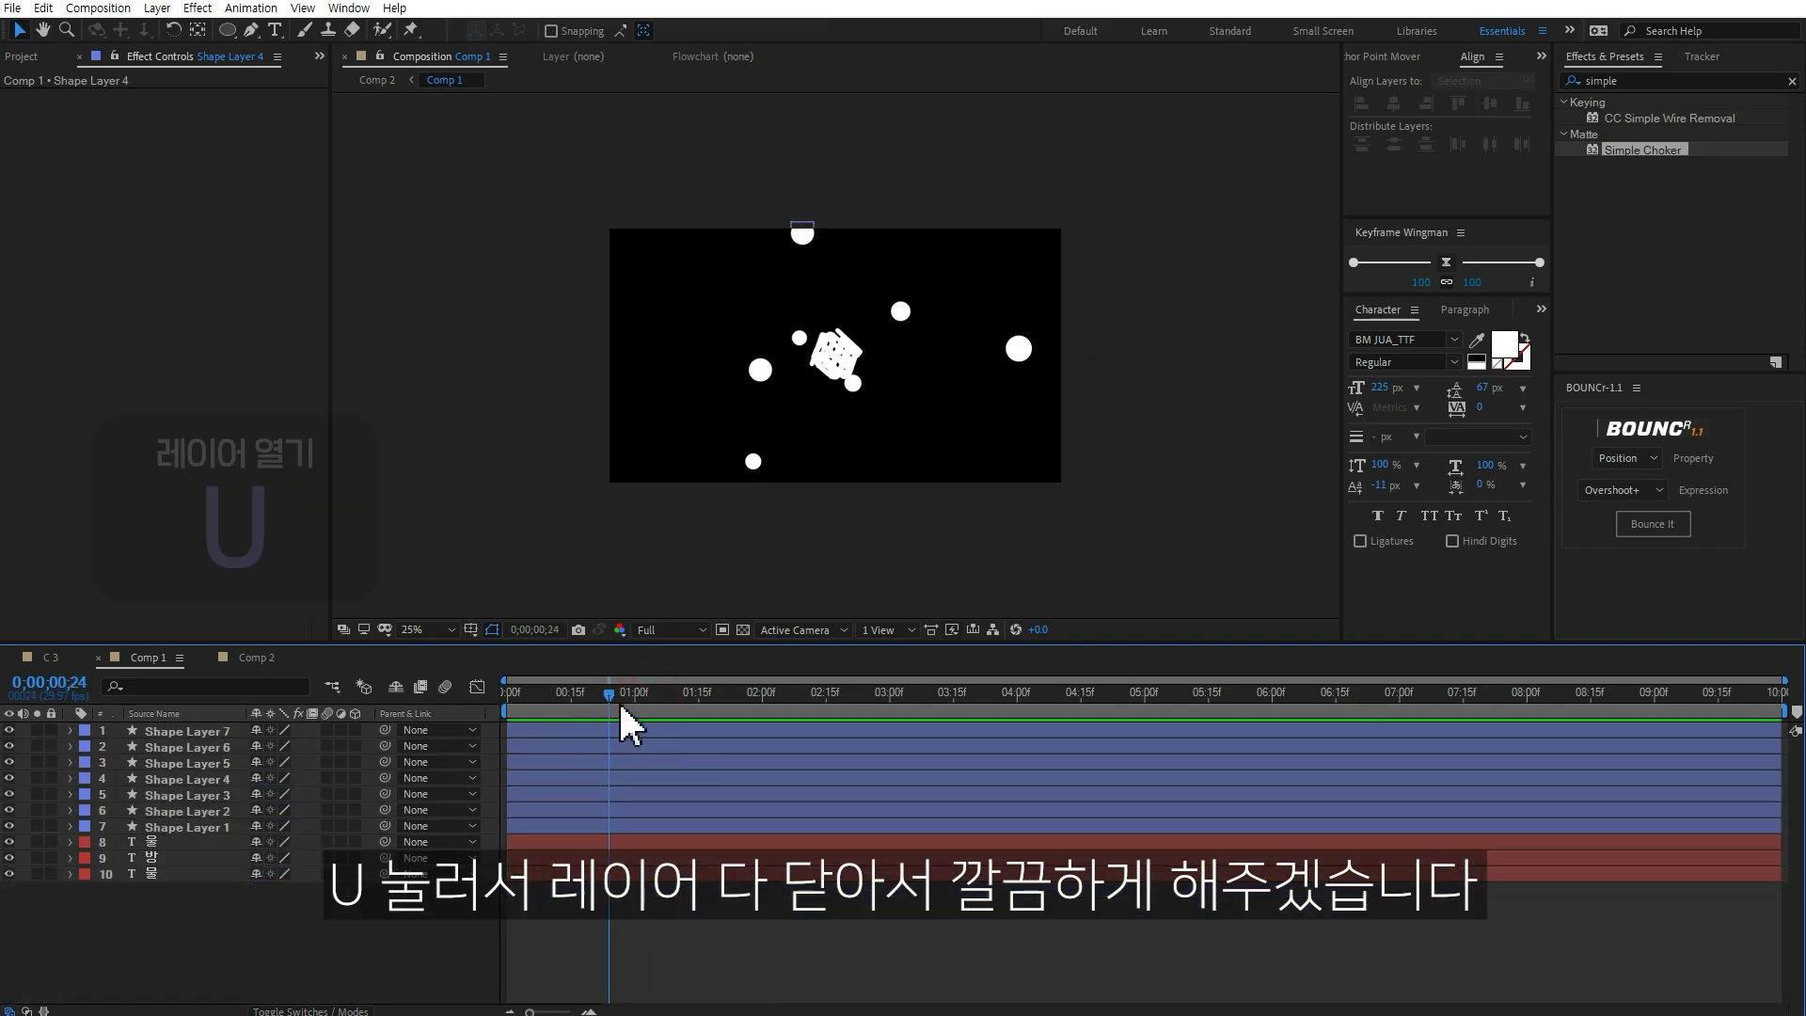
left_click_drag(722, 718, 657, 734)
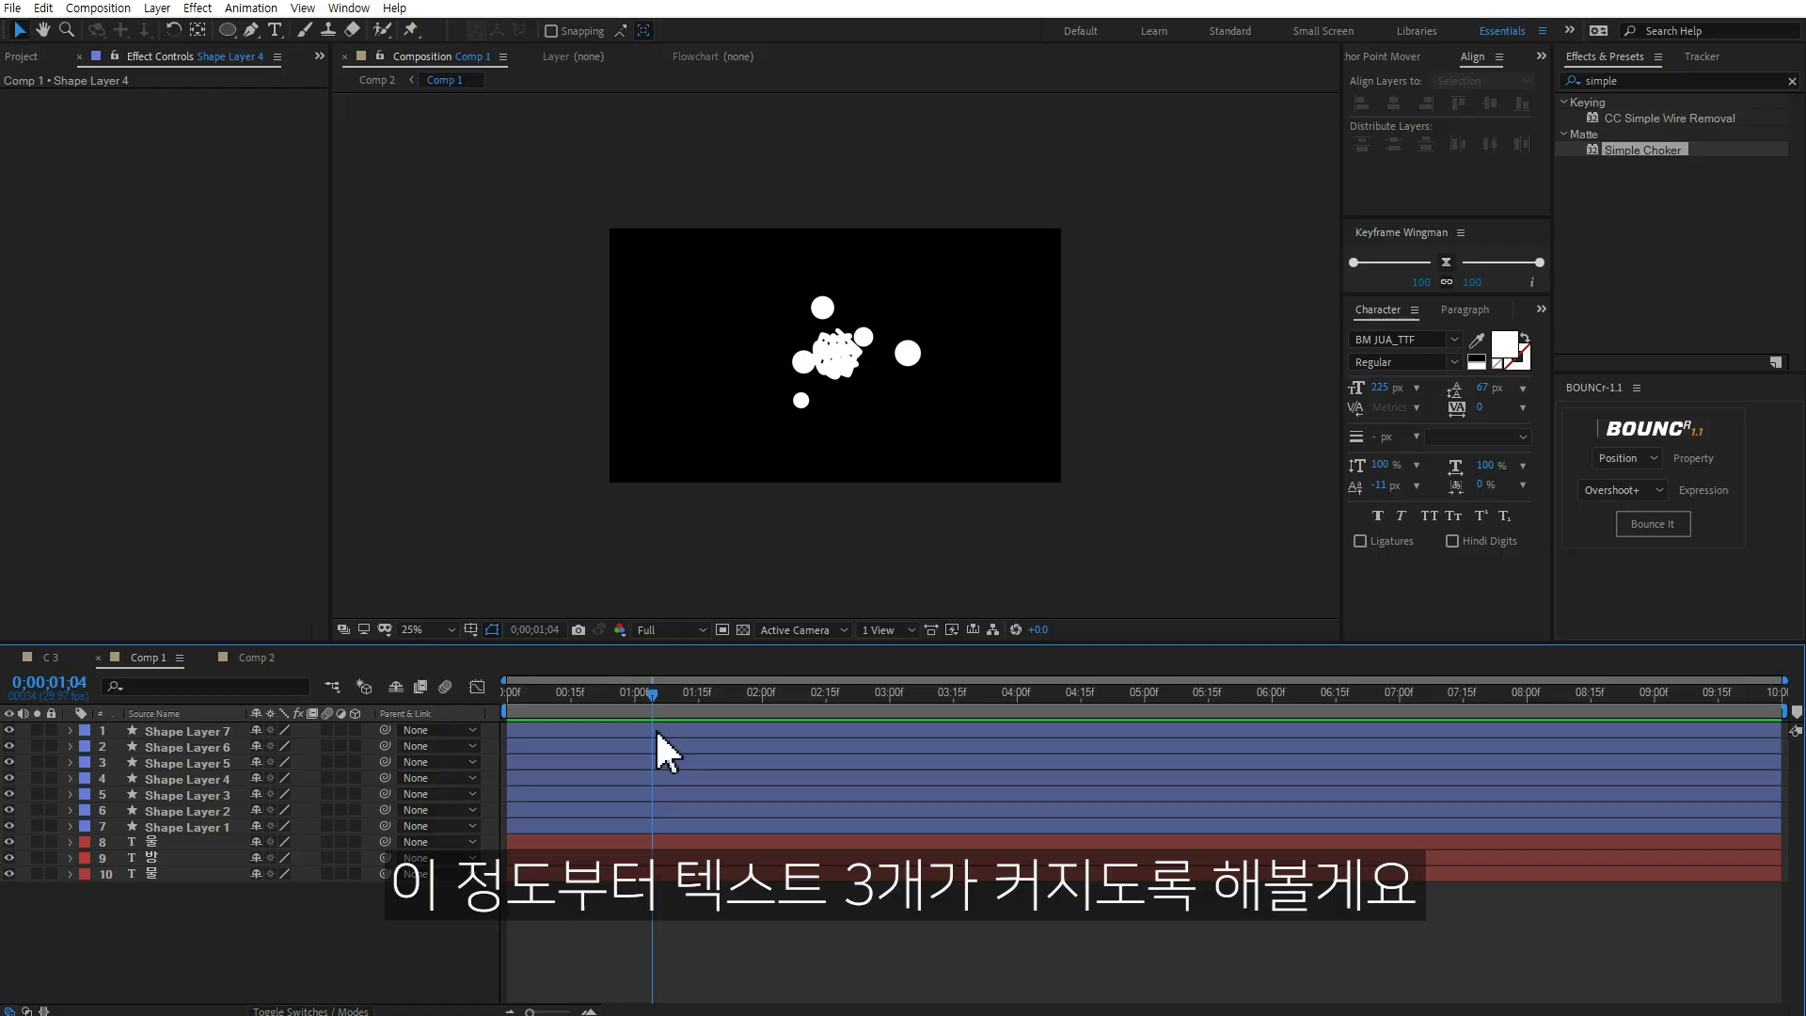
key("Page_Down")
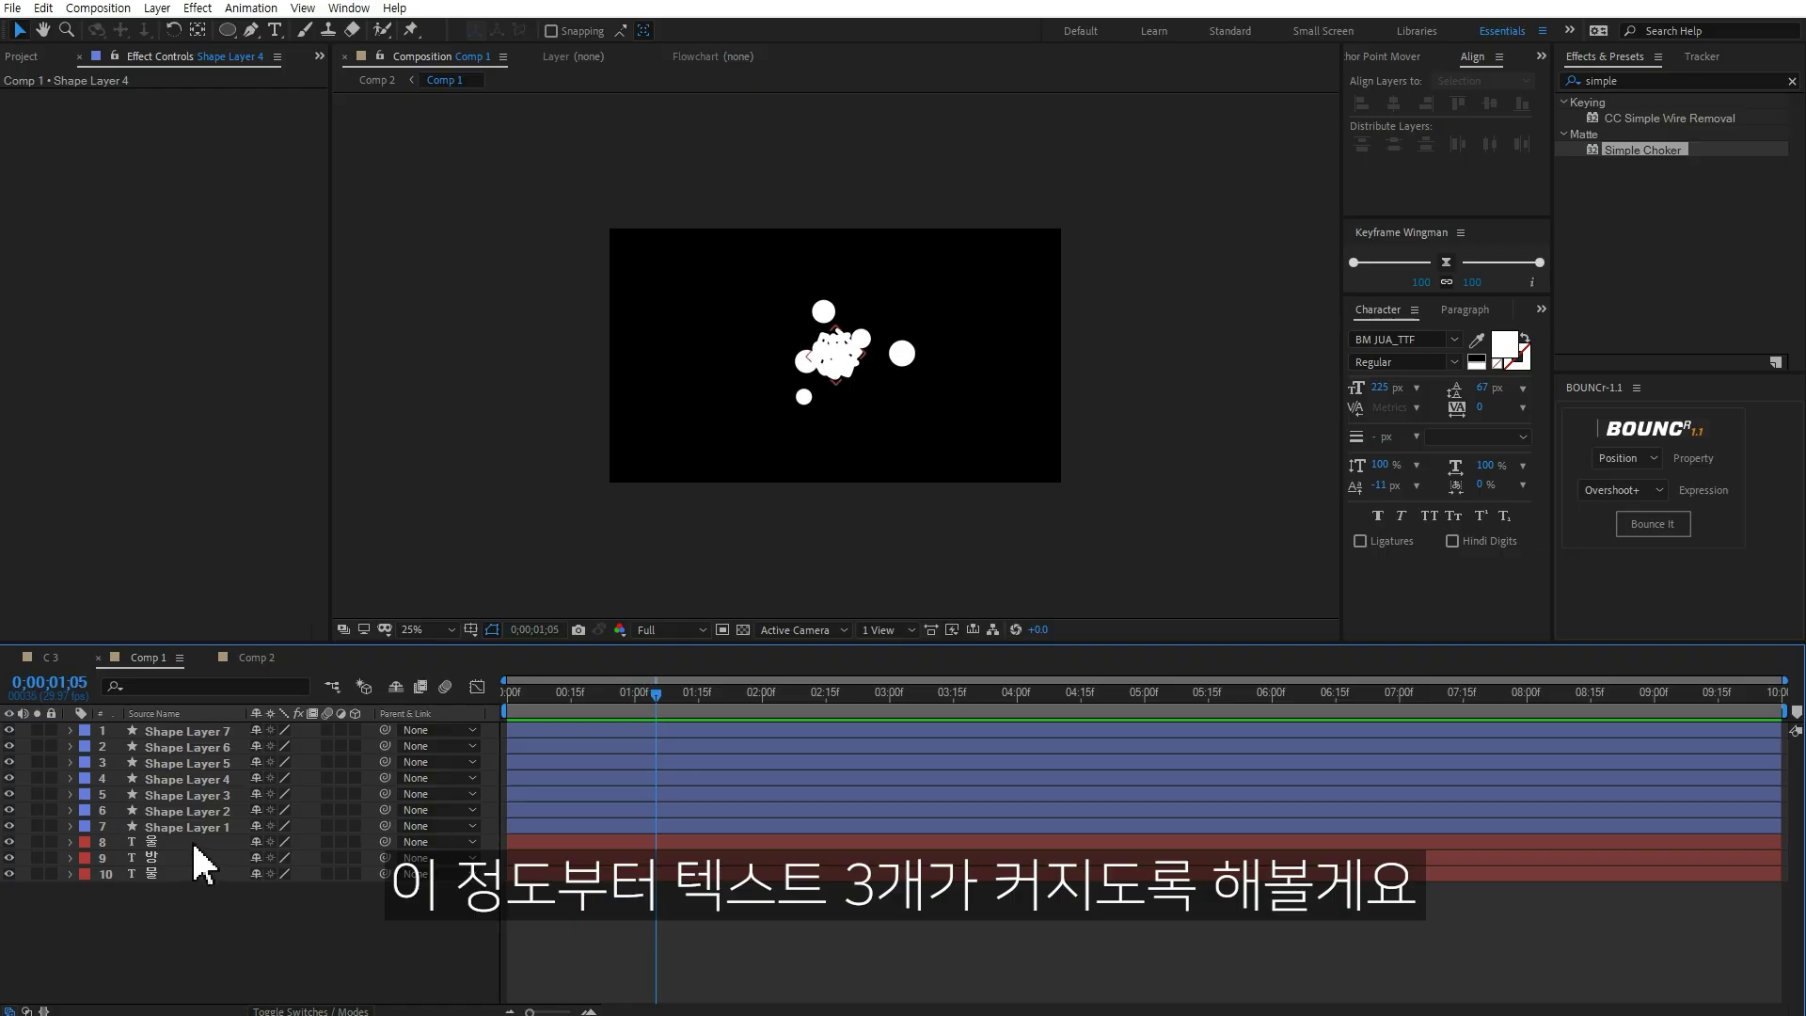
left_click(195, 844)
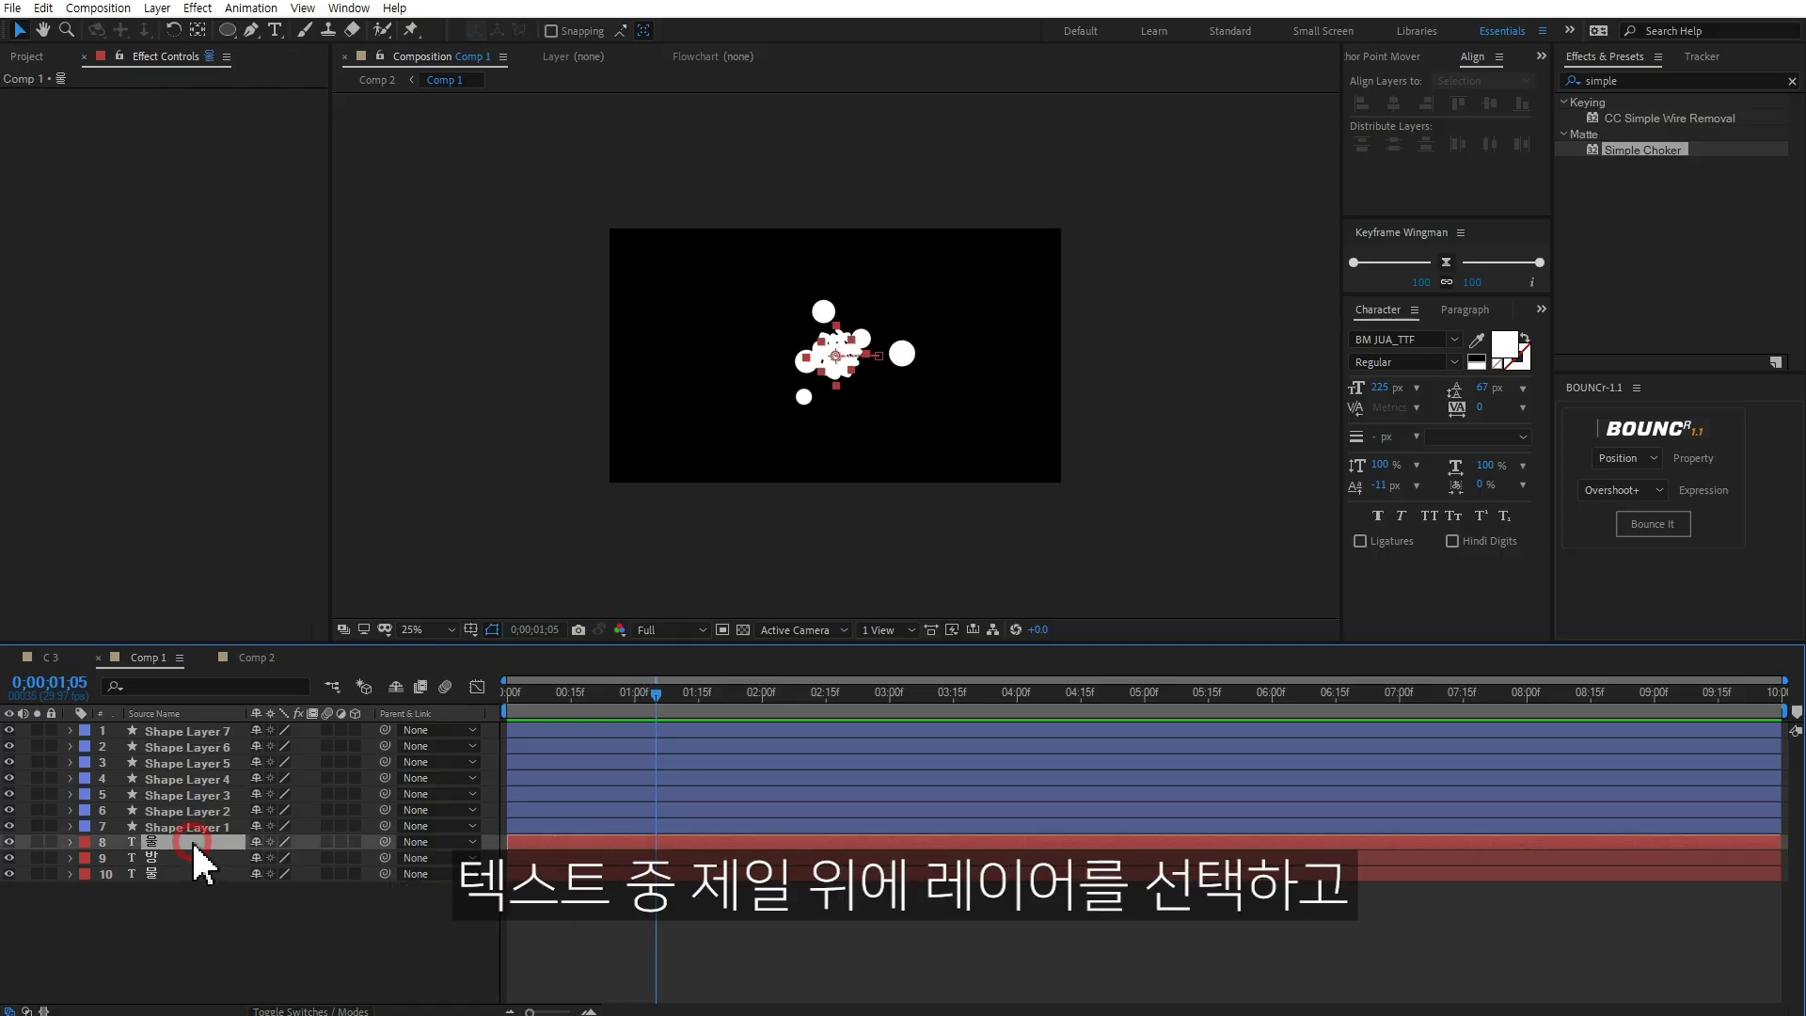
Step: Add a null layer, Null 2, and parent the three text layers to it
right_click(232, 923)
left_click(320, 712)
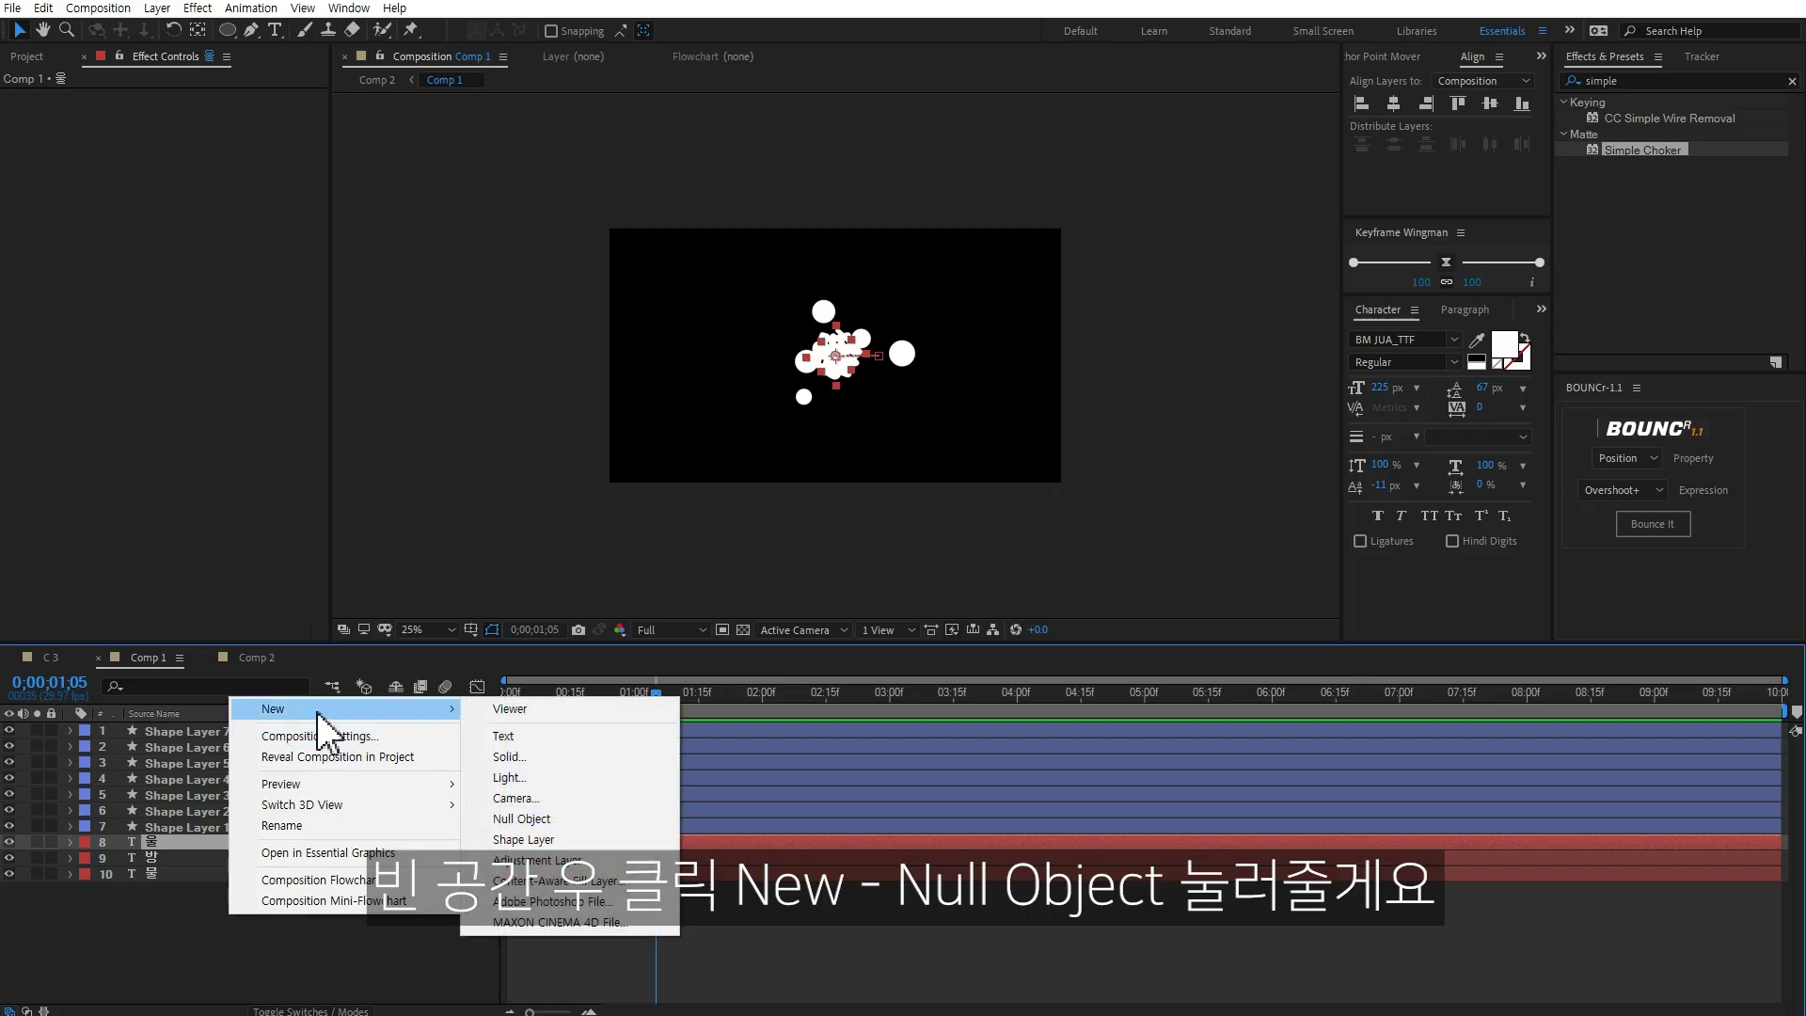
left_click(544, 818)
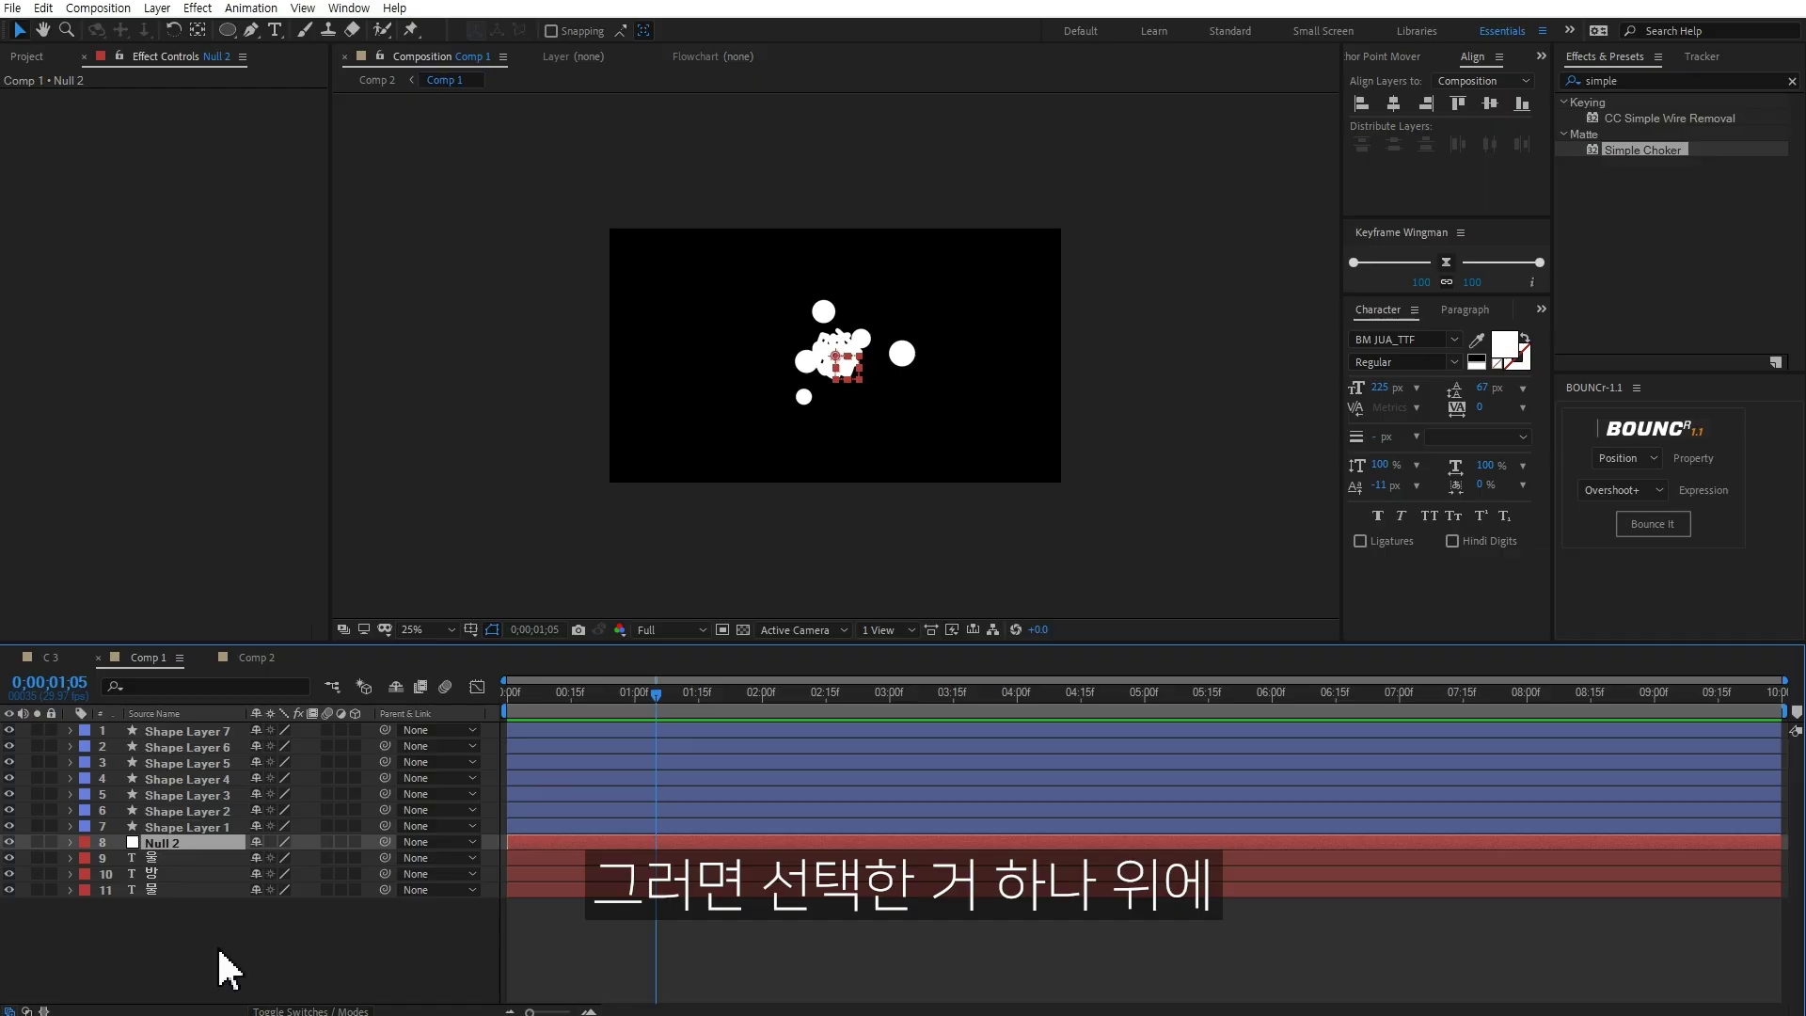
left_click_drag(226, 922, 179, 849)
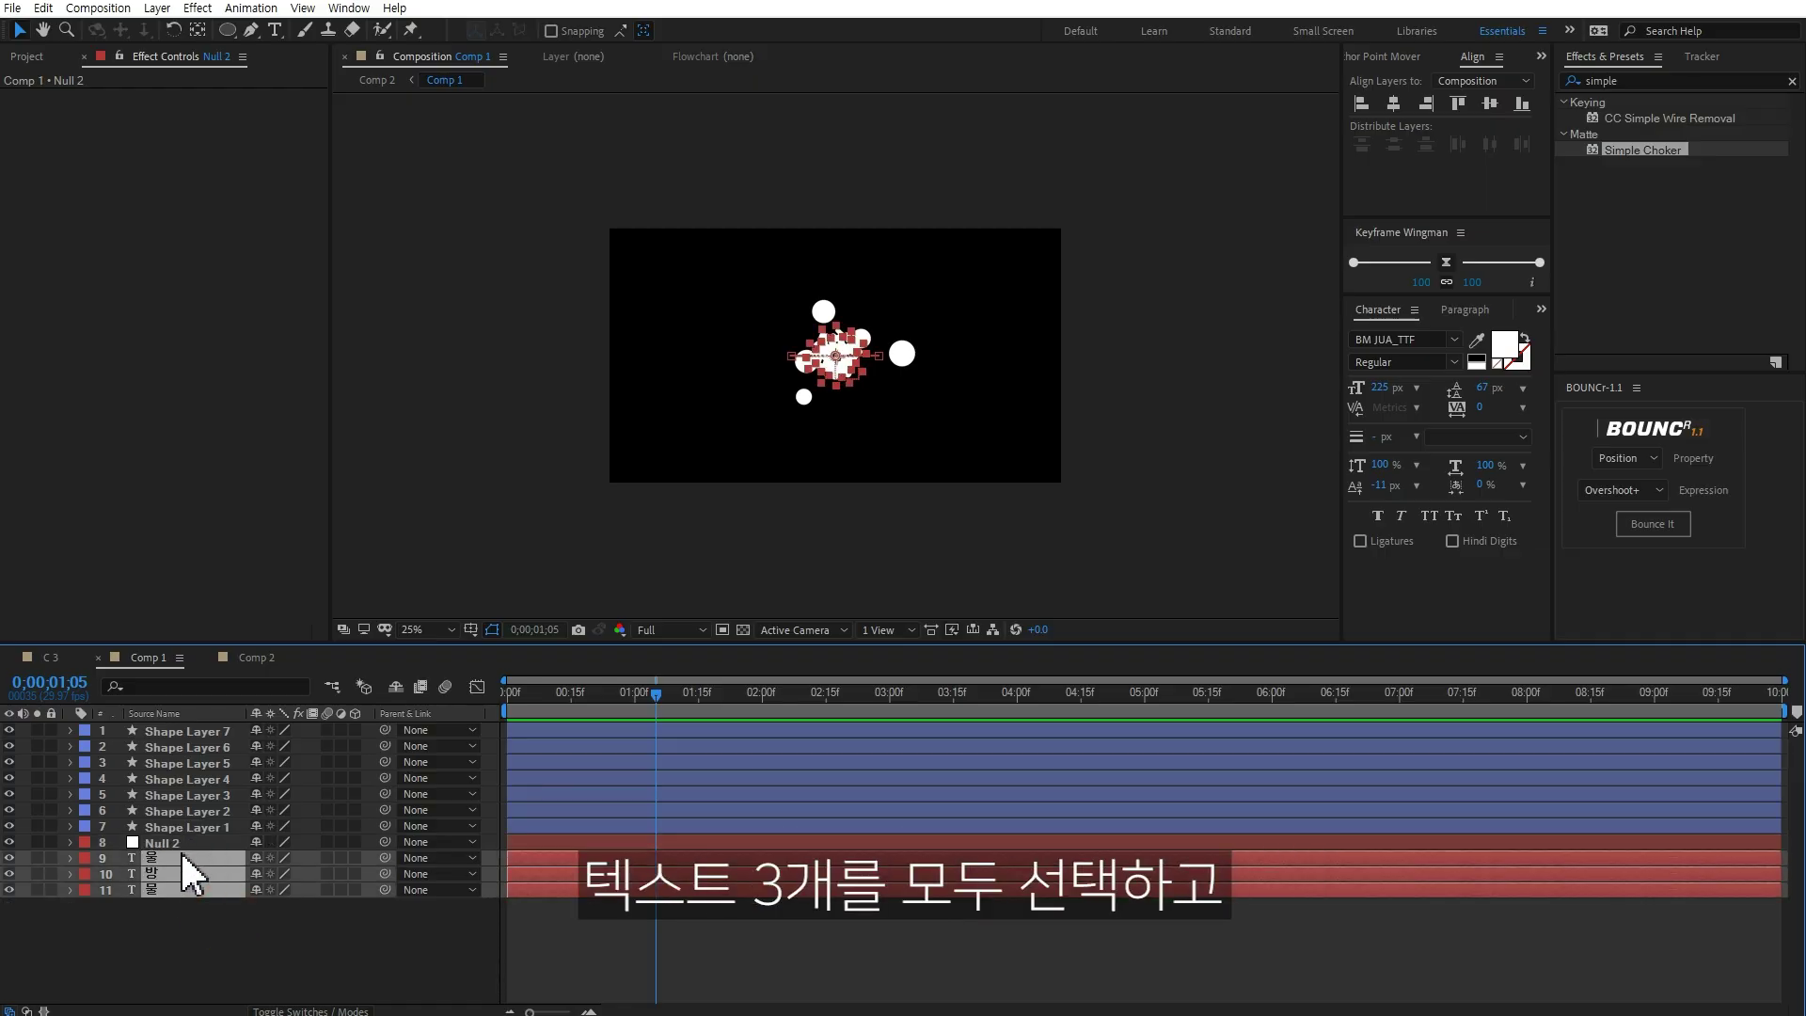
left_click_drag(385, 857, 222, 846)
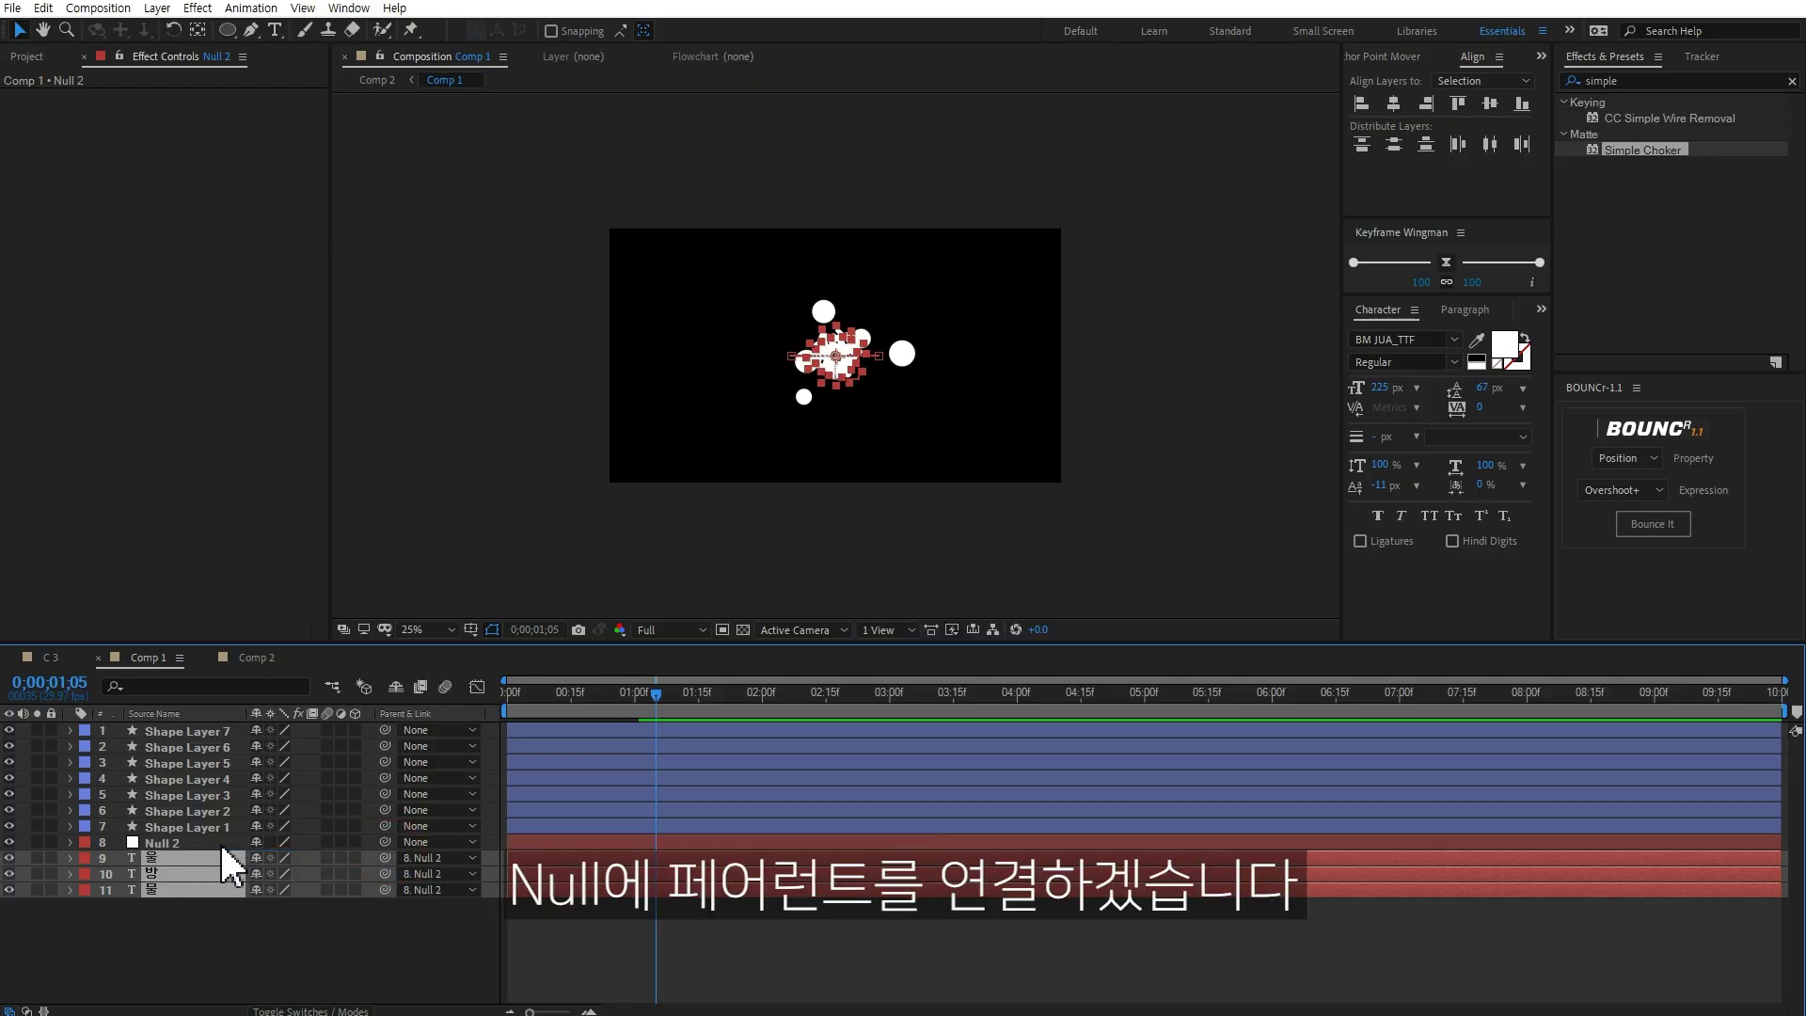
left_click(224, 845)
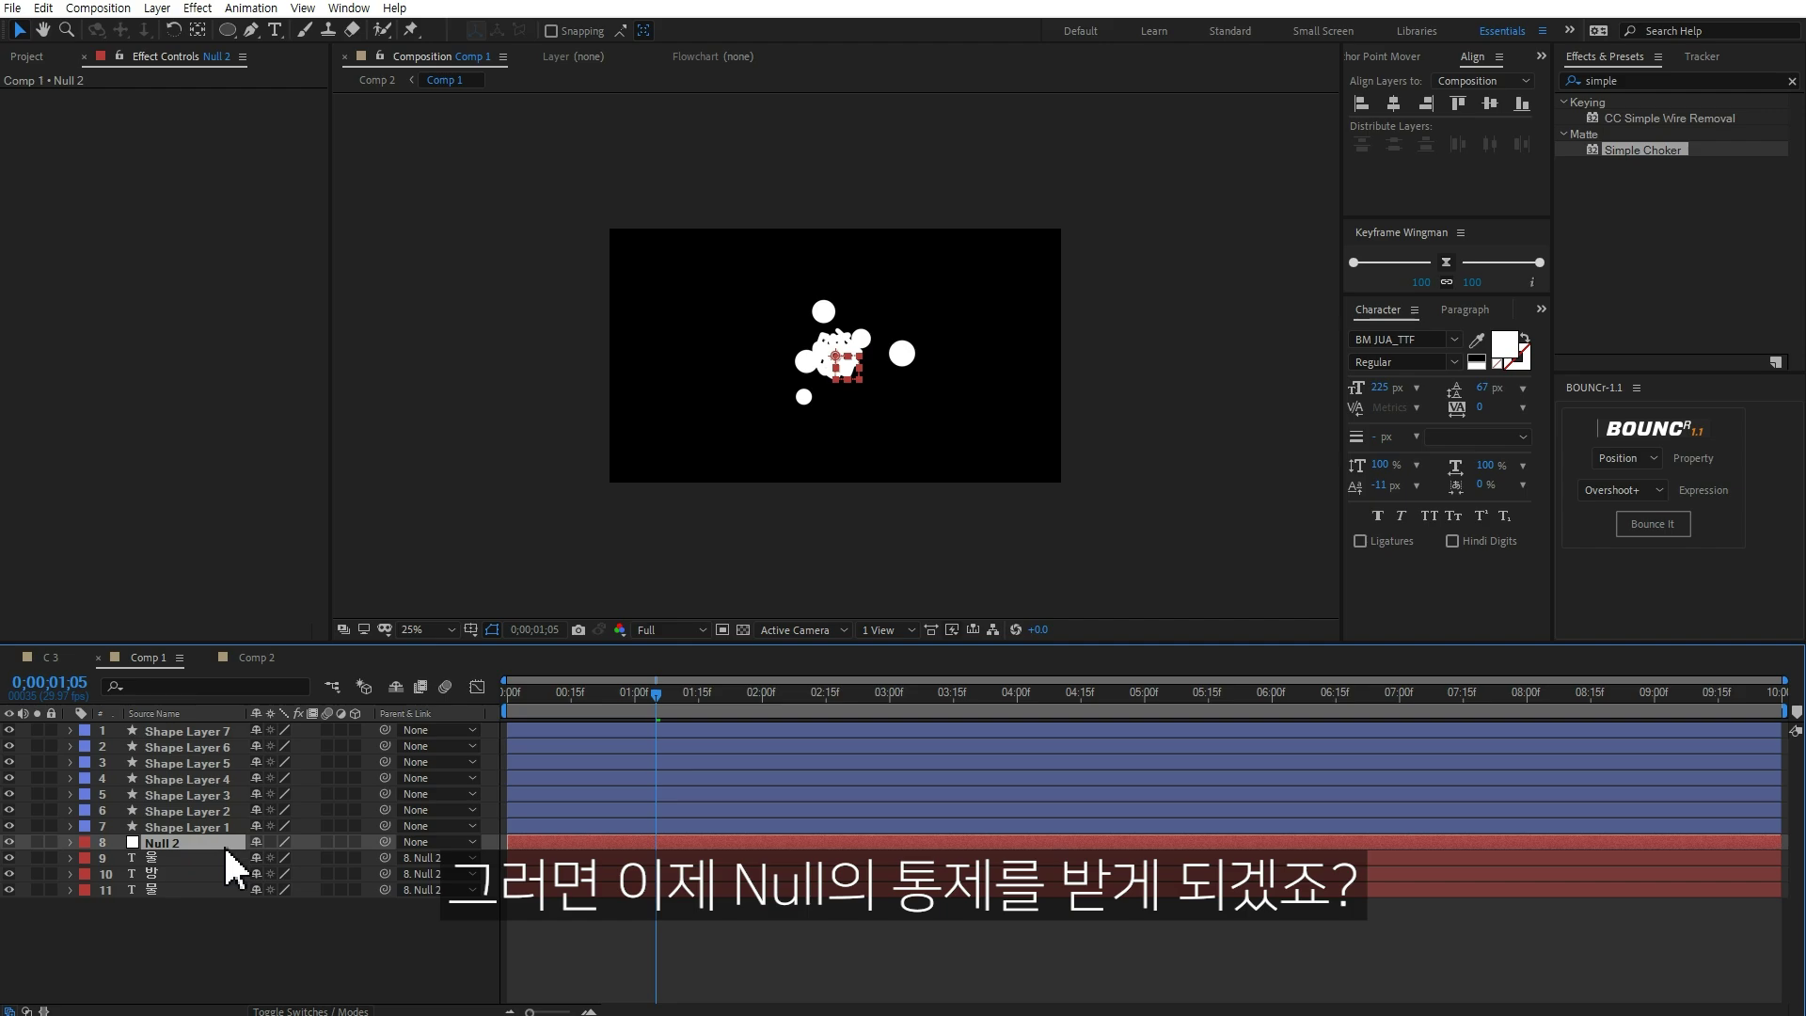
Step: Keyframe Null 2's Scale so the text grows from 100% to 134% as the droplets arrive
key("s")
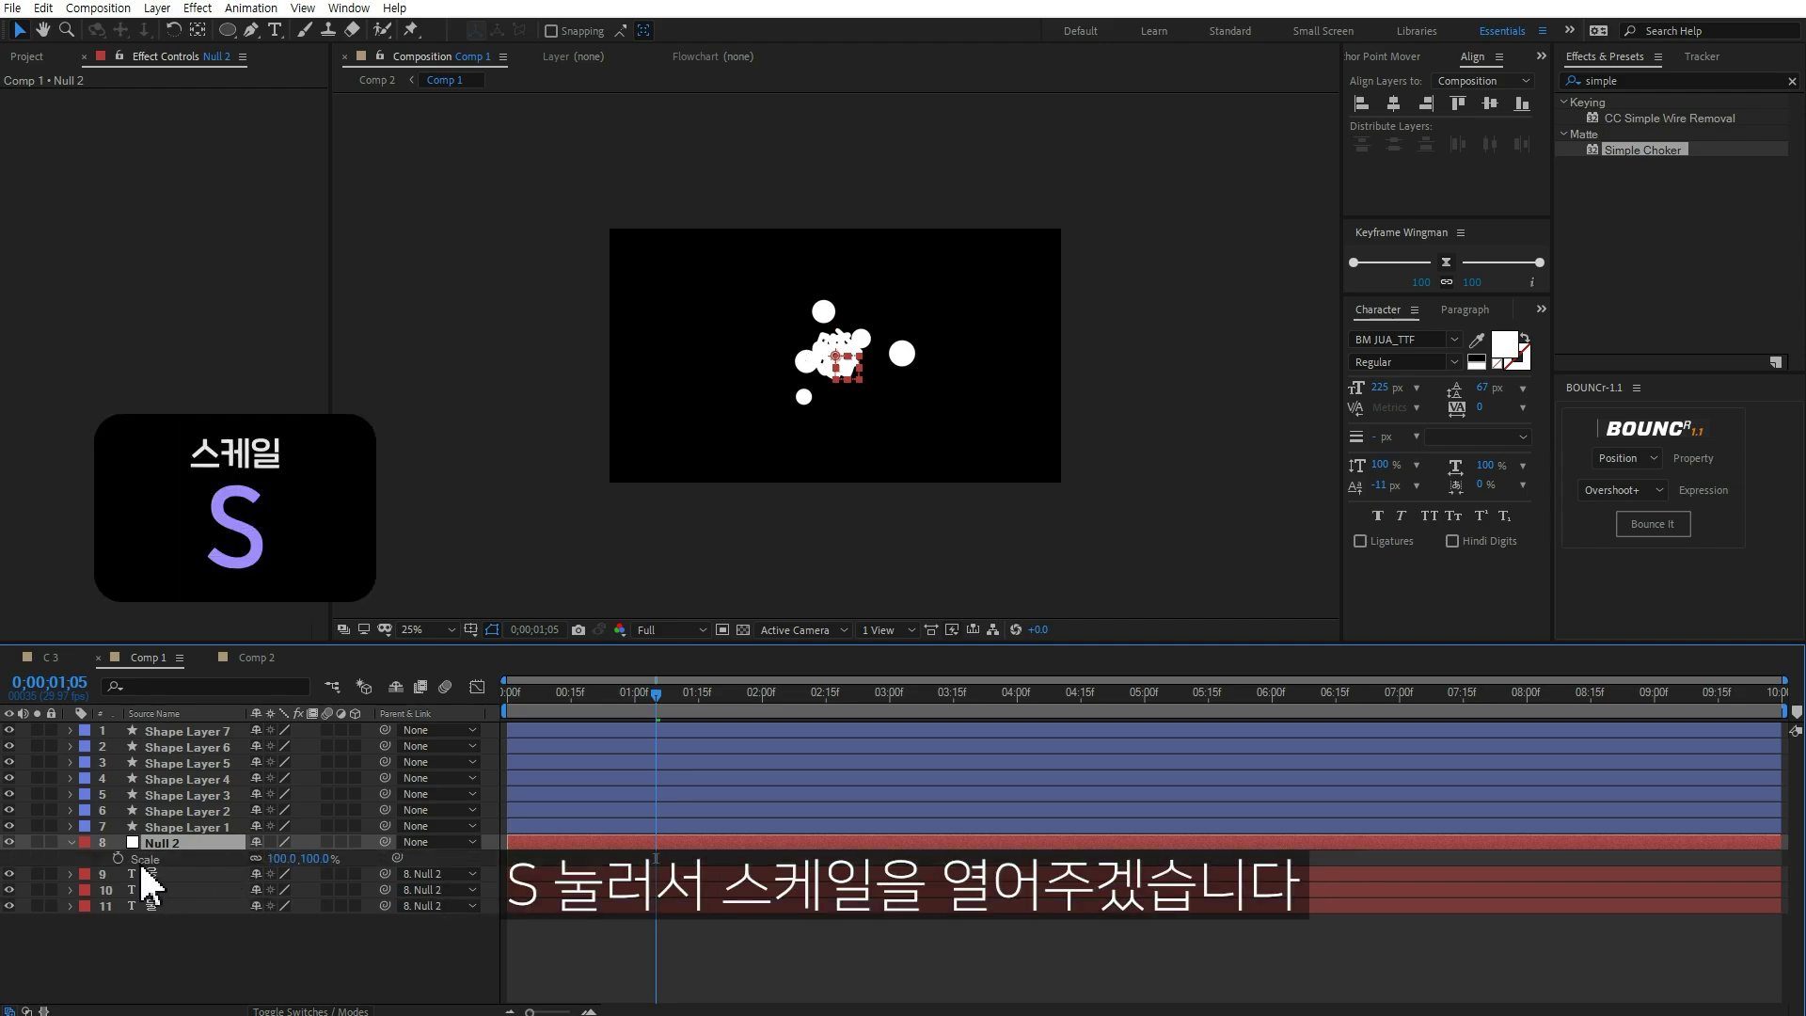
left_click(117, 859)
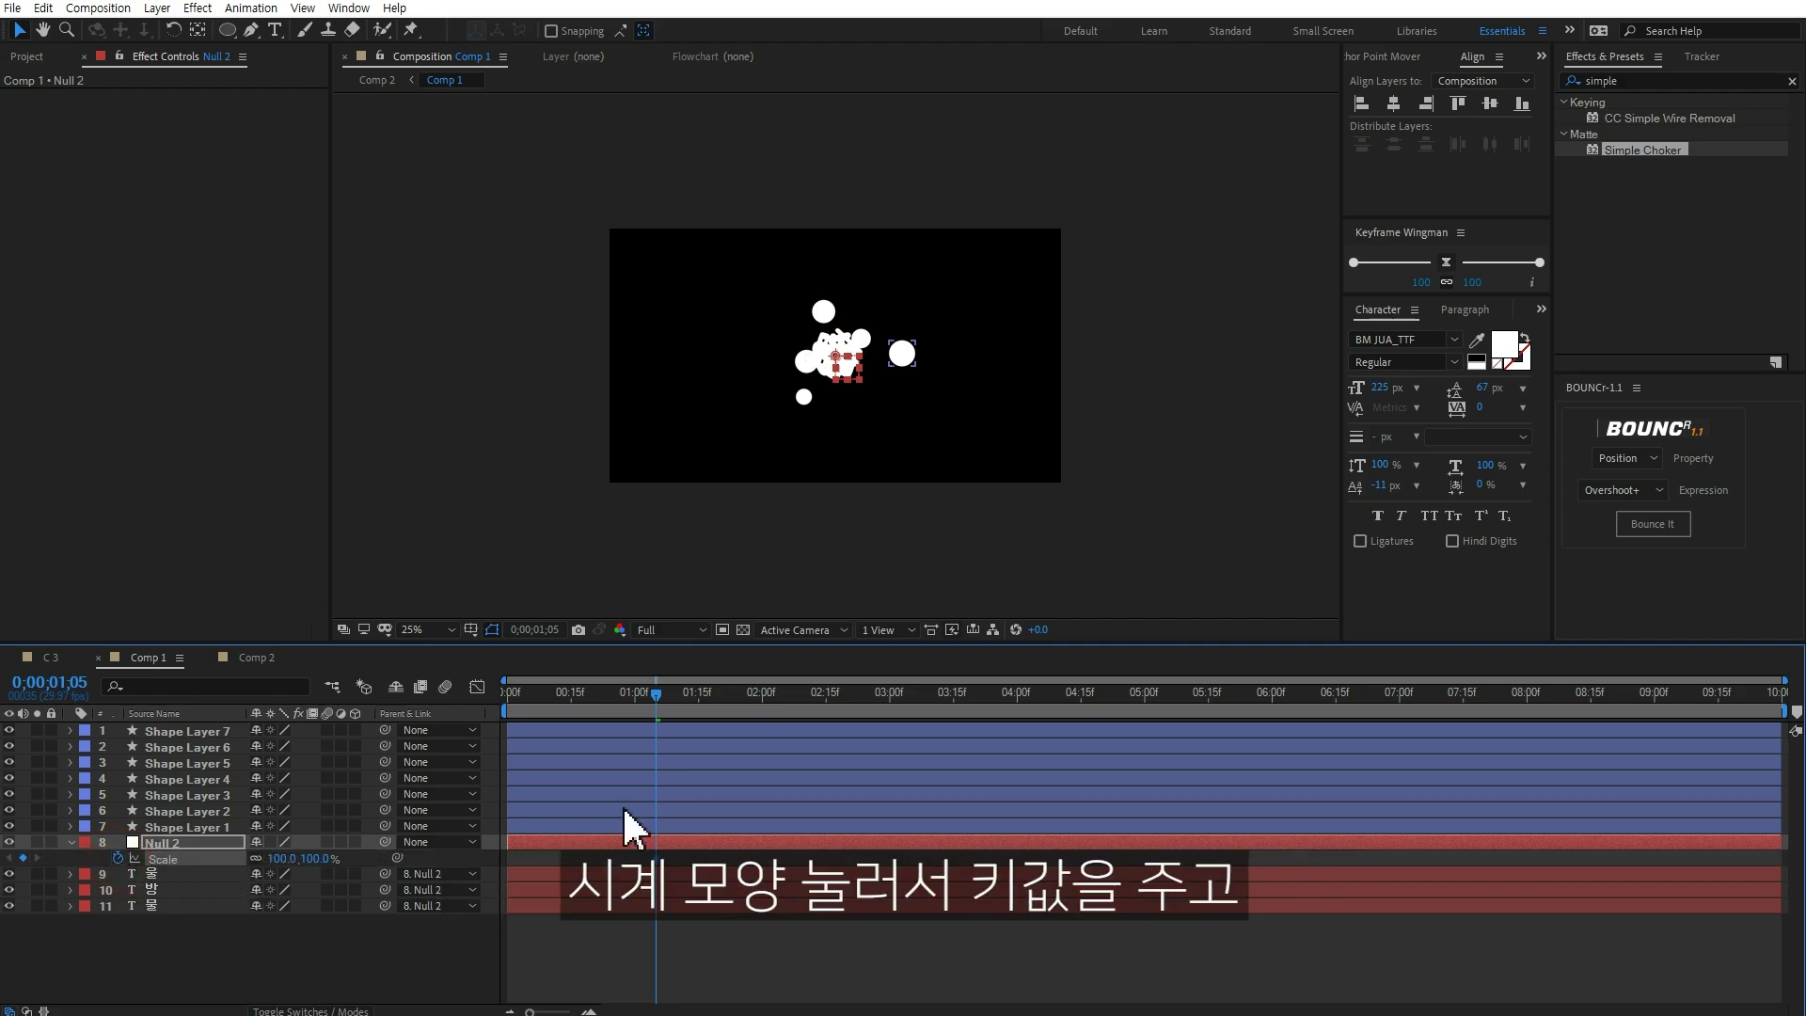
left_click_drag(657, 705, 736, 705)
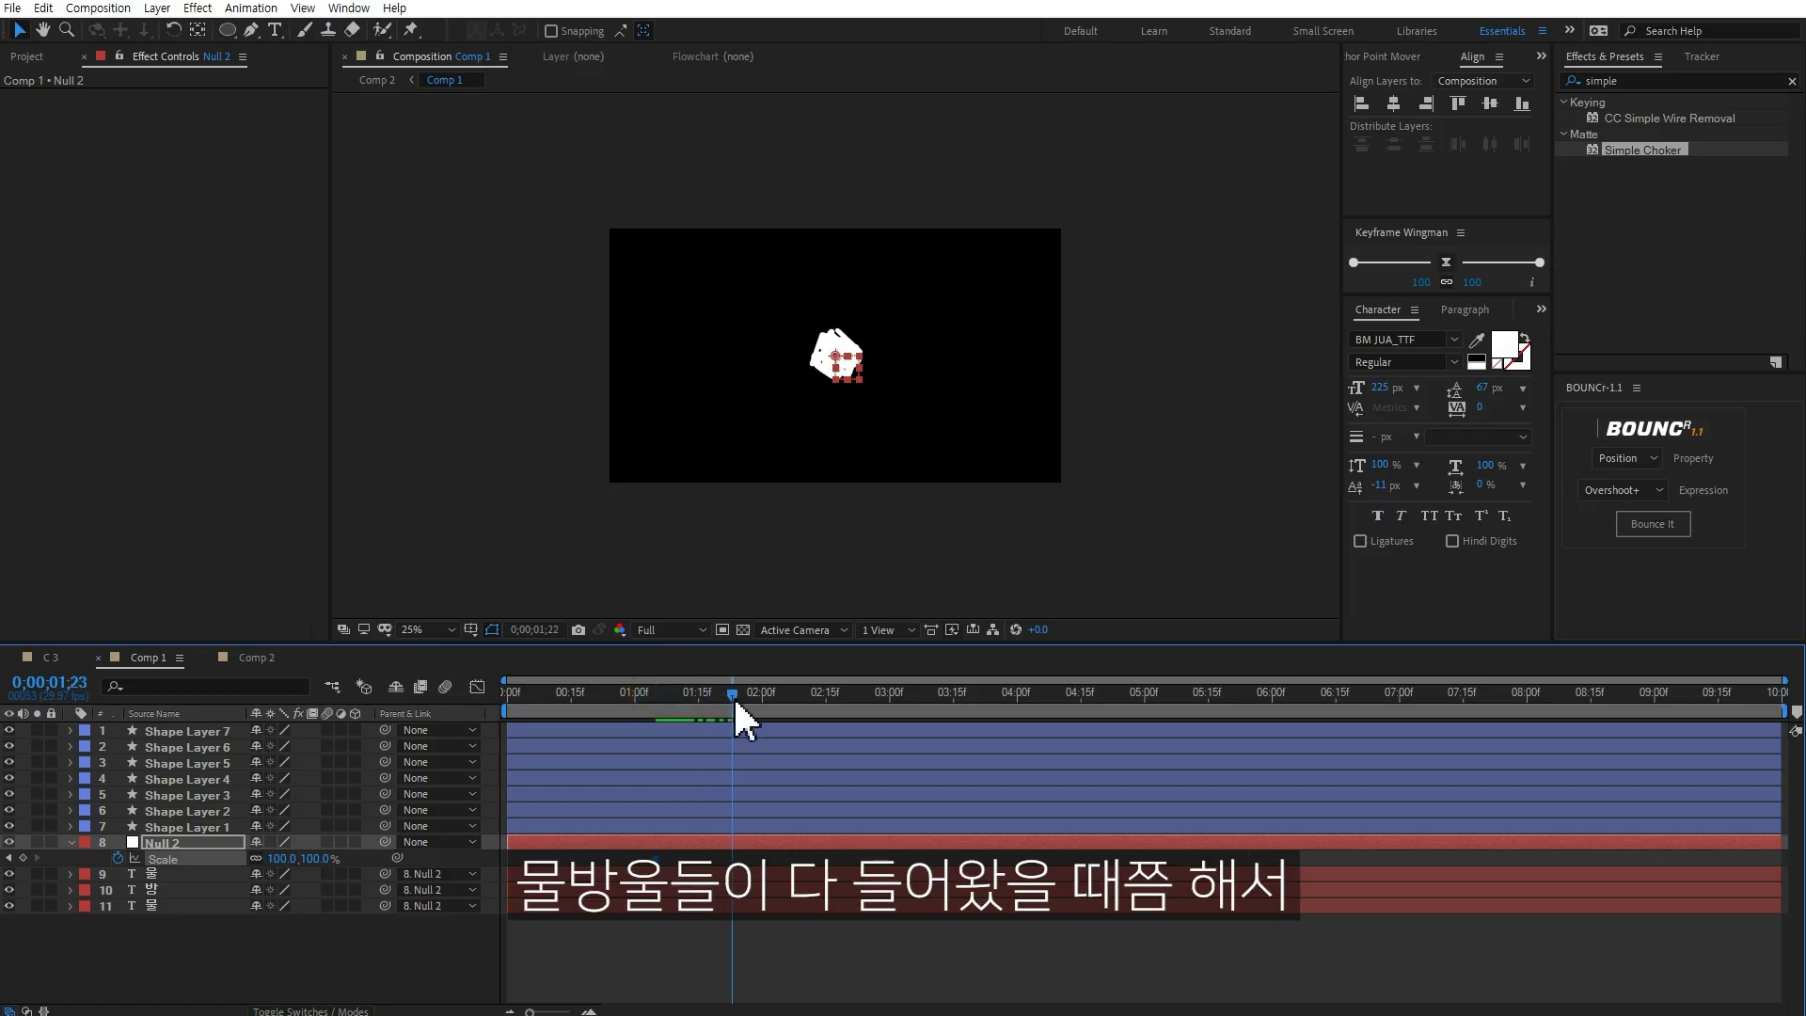
left_click_drag(760, 698, 757, 698)
left_click_drag(282, 859, 344, 859)
Step: Apply Easy Ease to both Null 2 Scale keyframes, preview the animation, and switch to Comp 2
left_click(838, 955)
left_click_drag(782, 854, 624, 912)
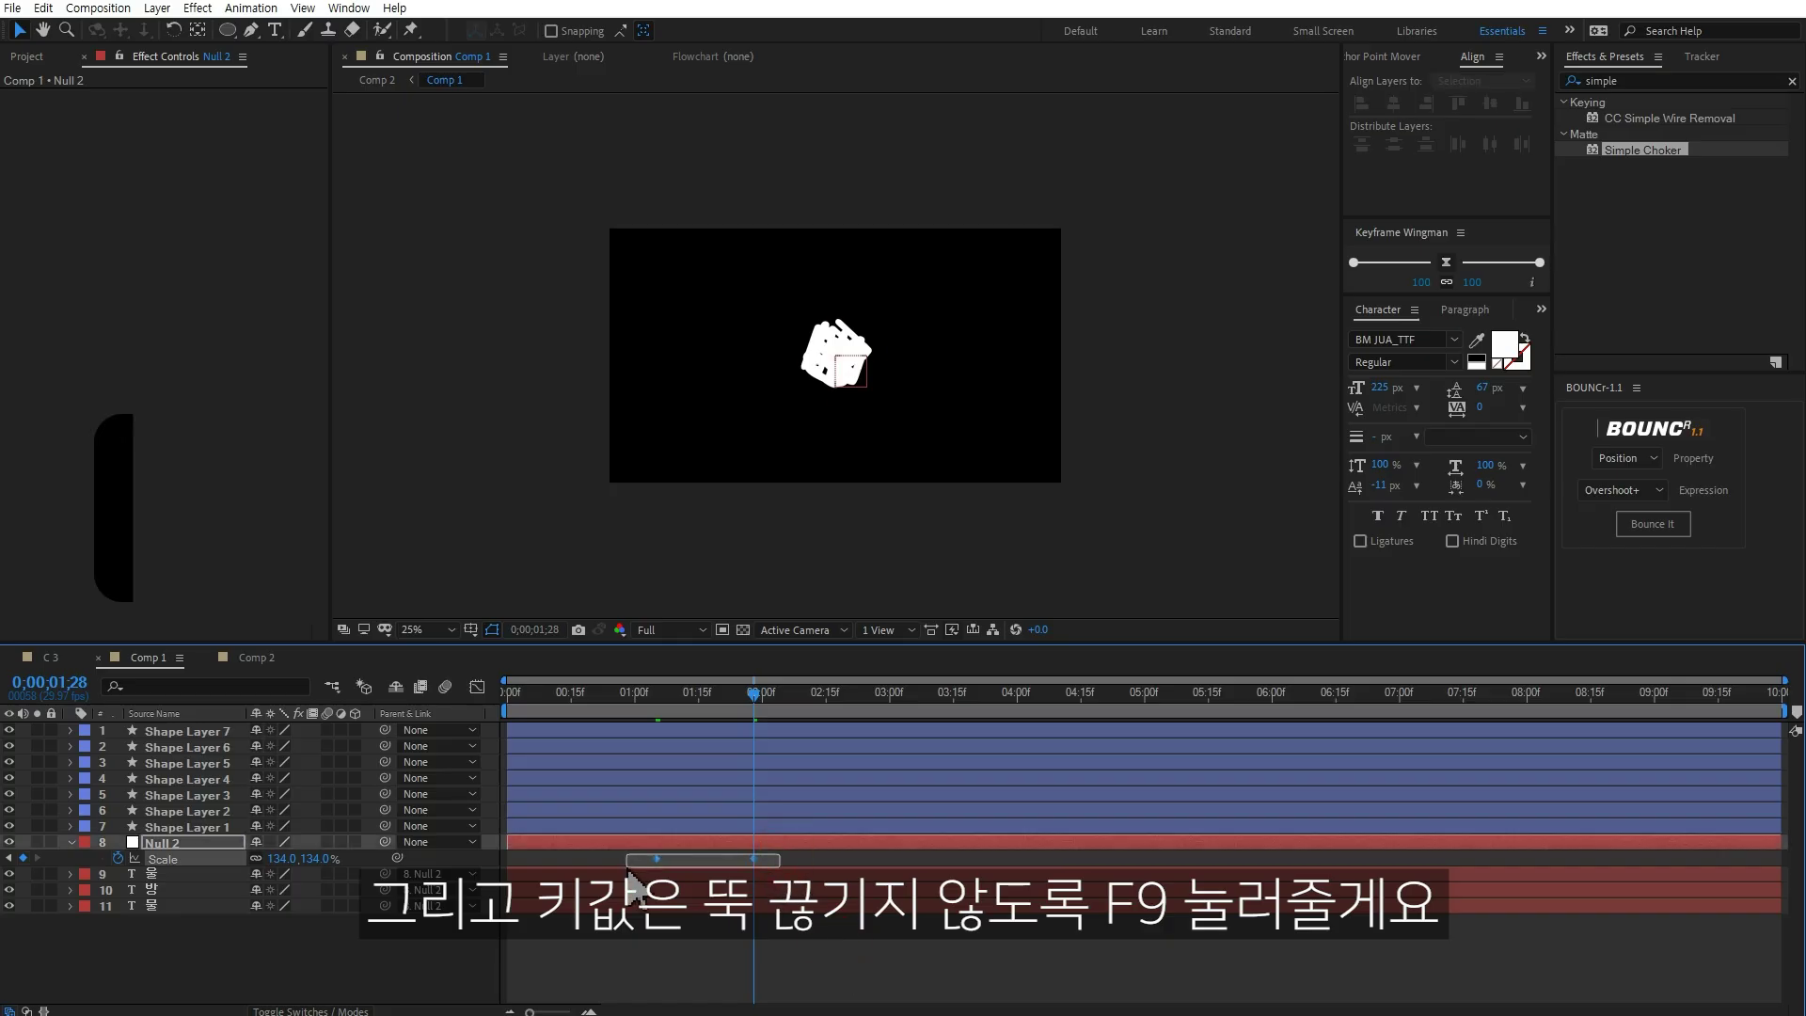
key("F9")
left_click(858, 980)
key("space")
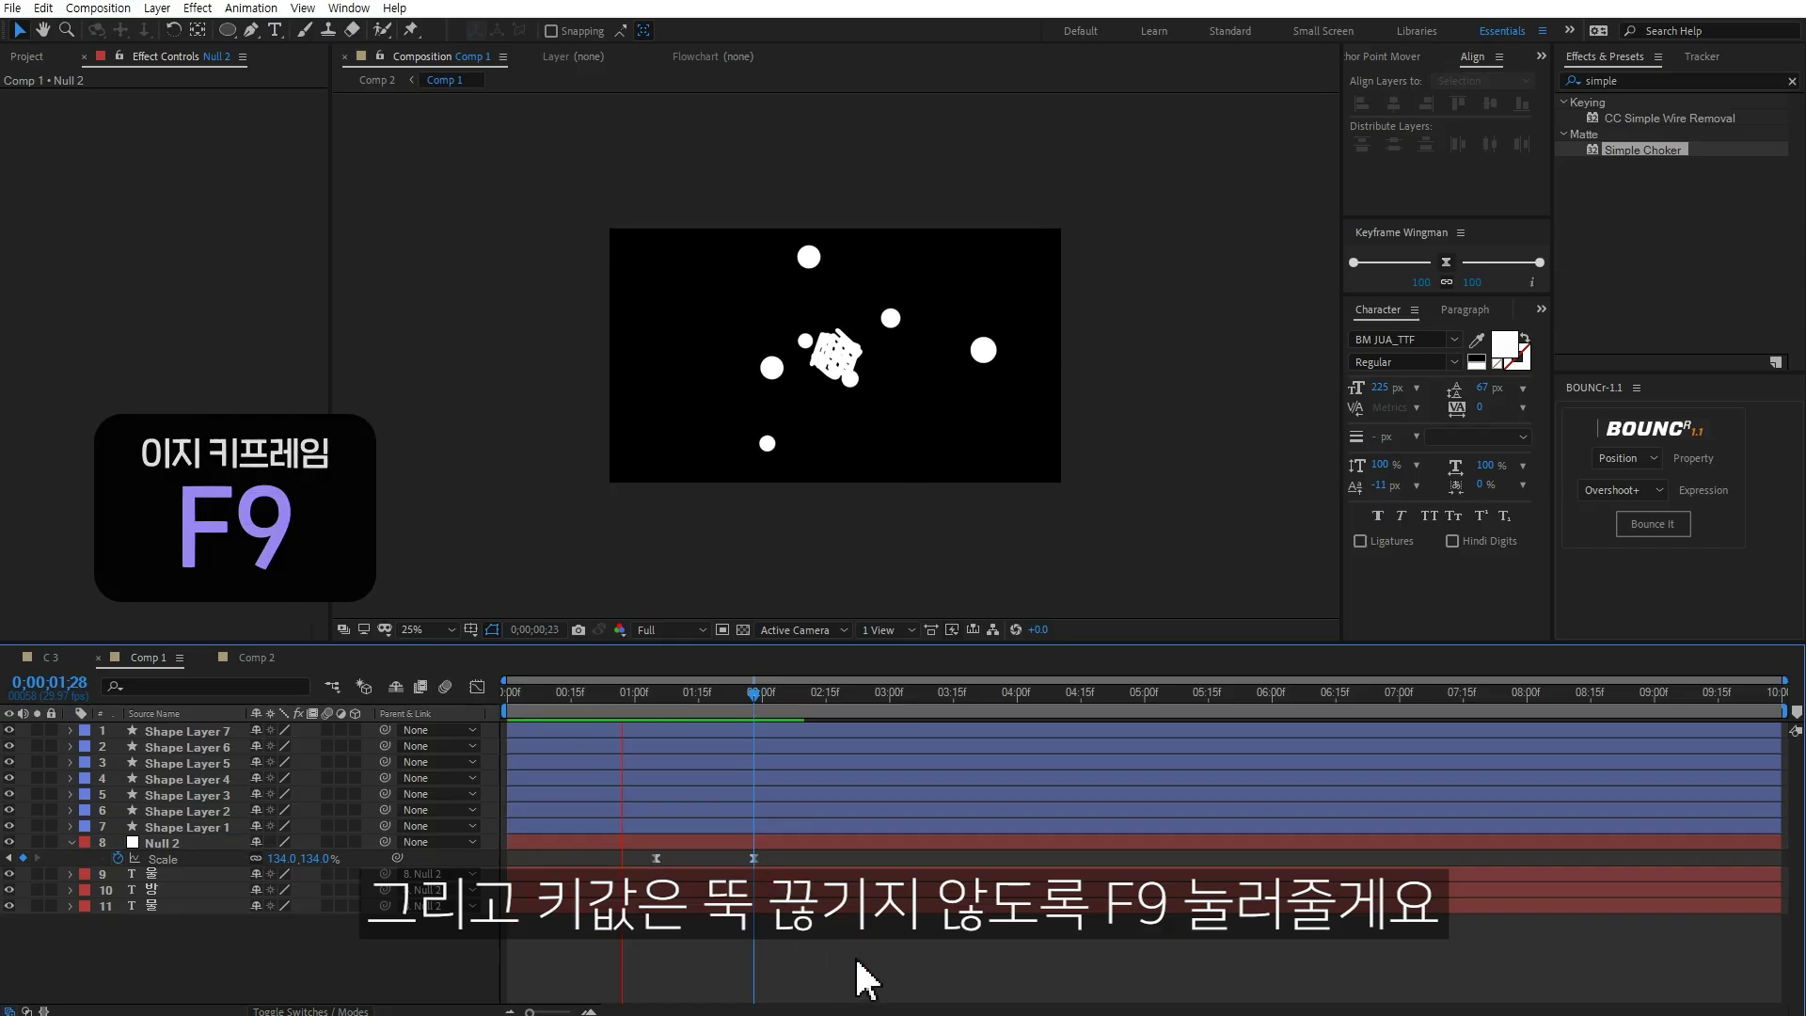
left_click(790, 858)
left_click(657, 858)
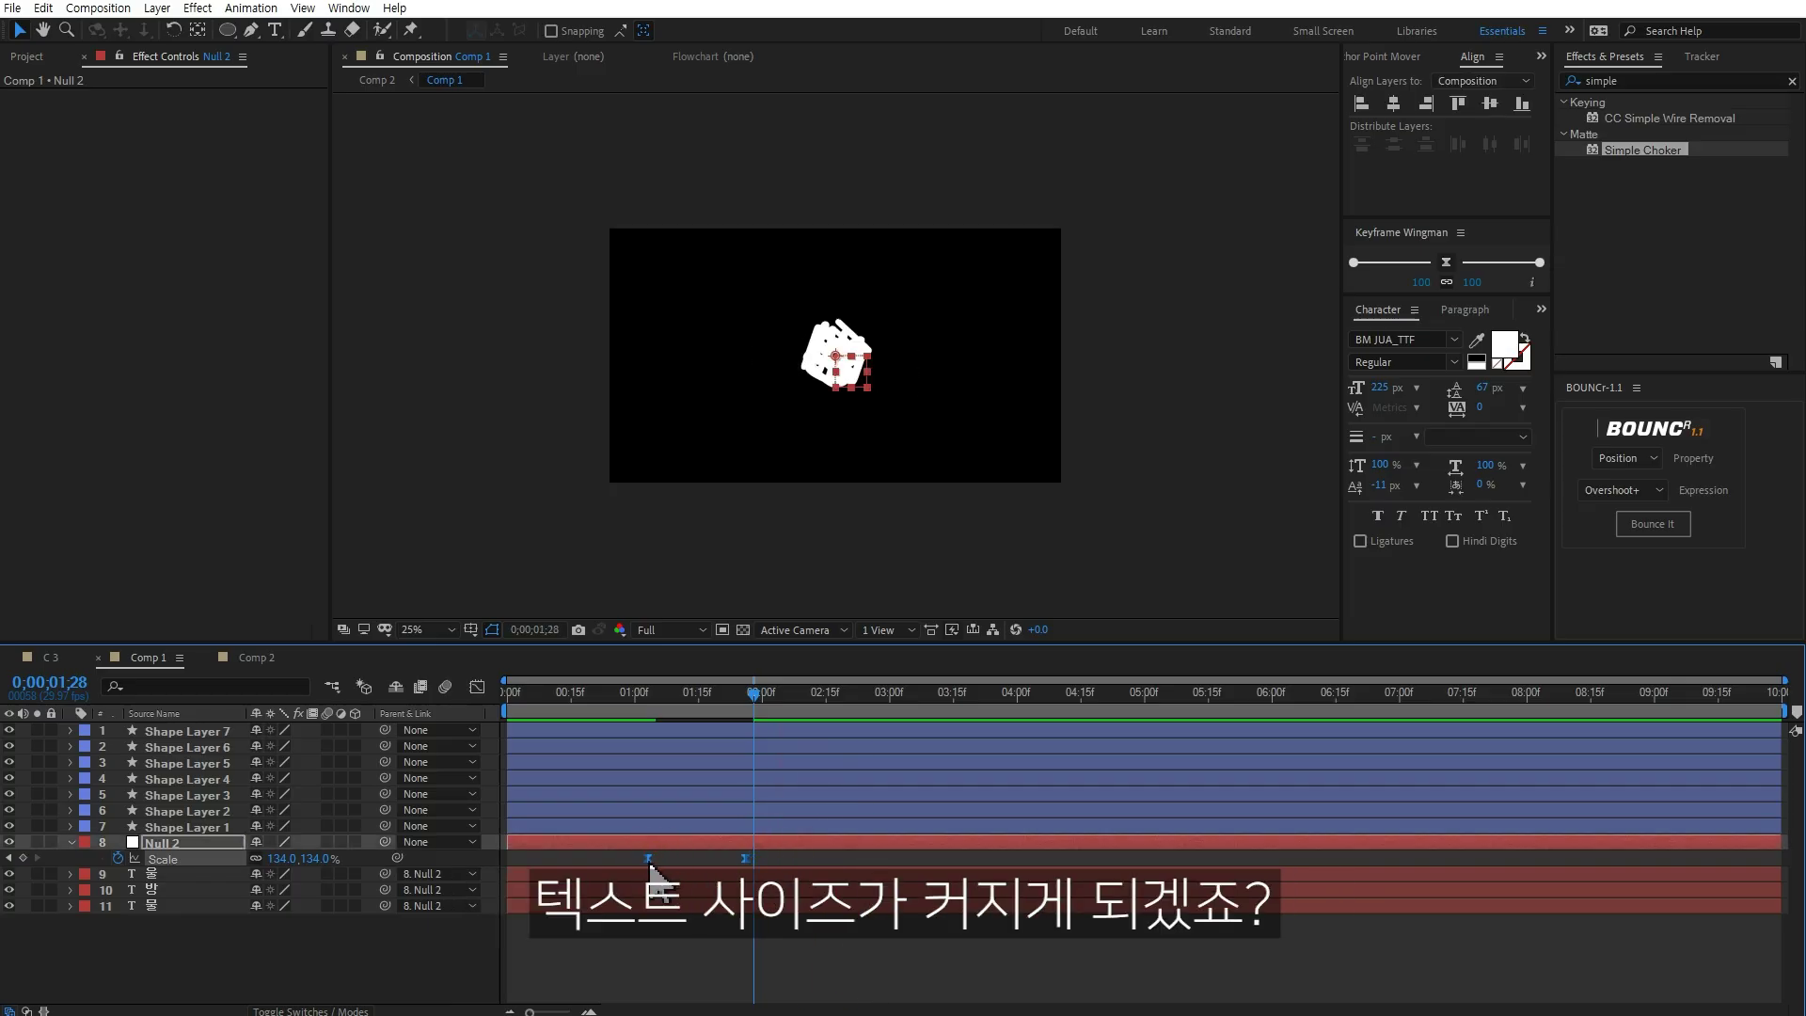
left_click(268, 657)
left_click(819, 830)
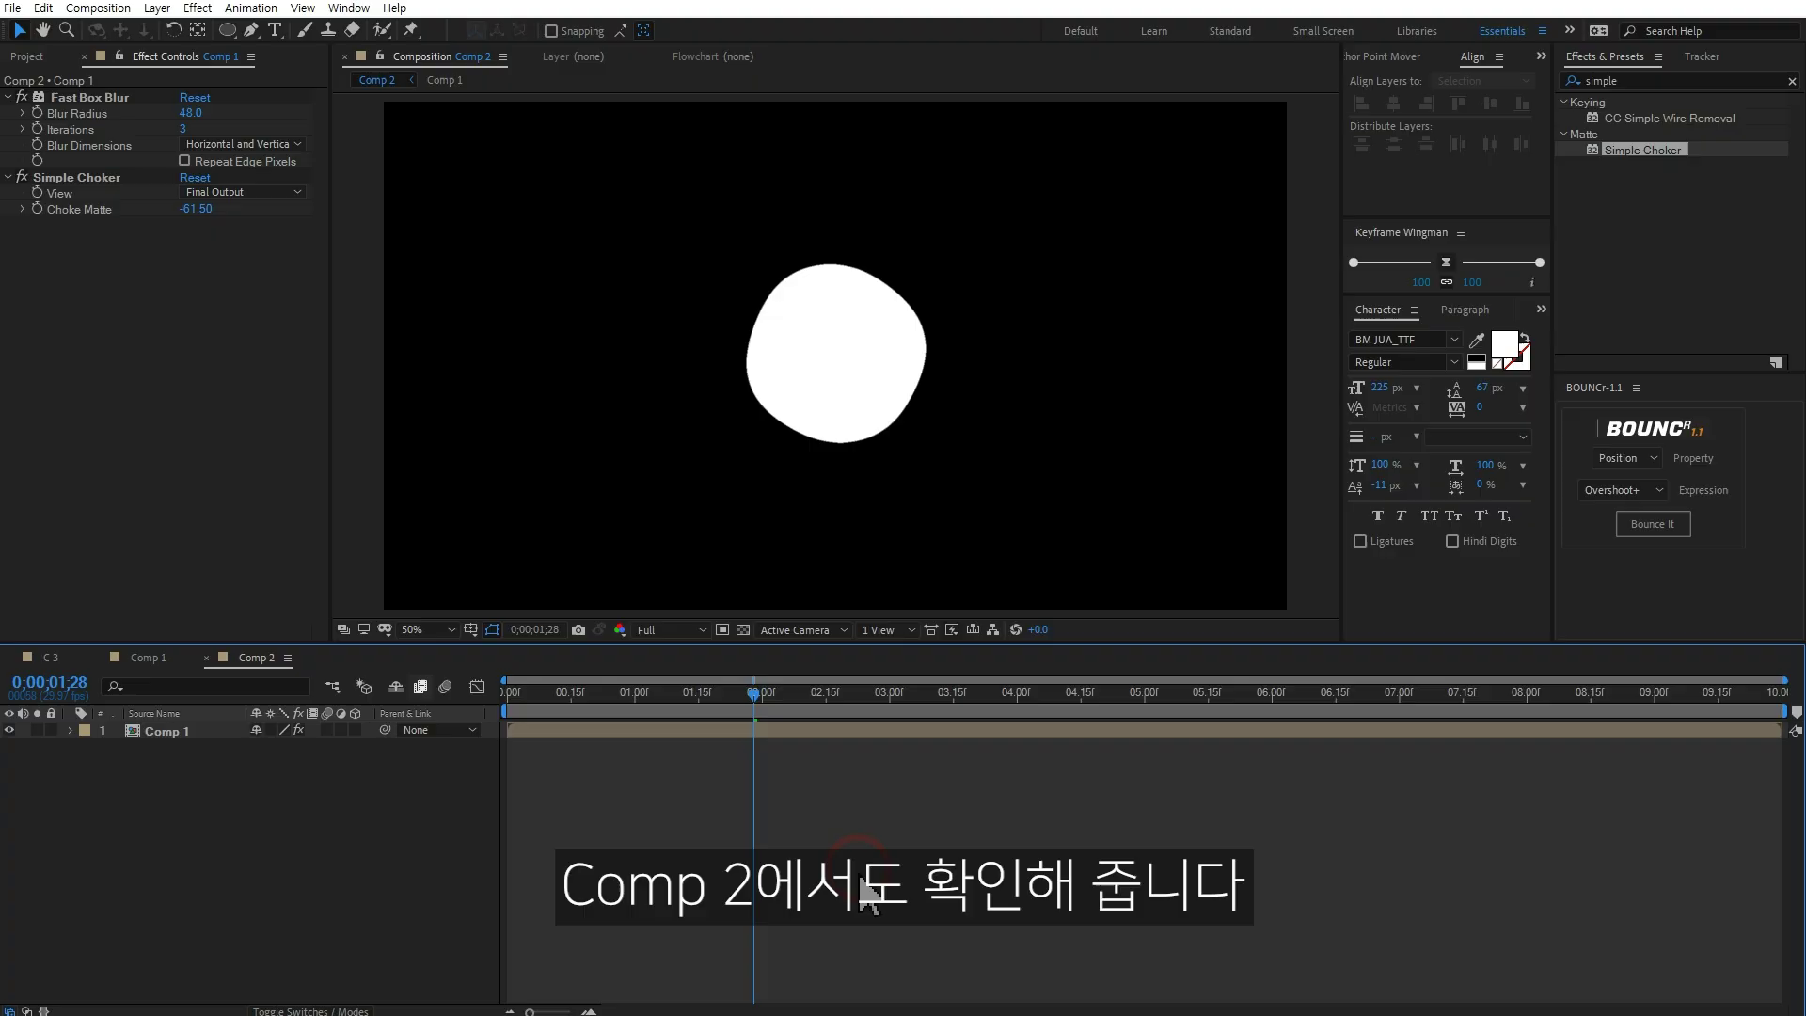
Step: Preview the merging blob in Comp 2, then return to Comp 1
key("space")
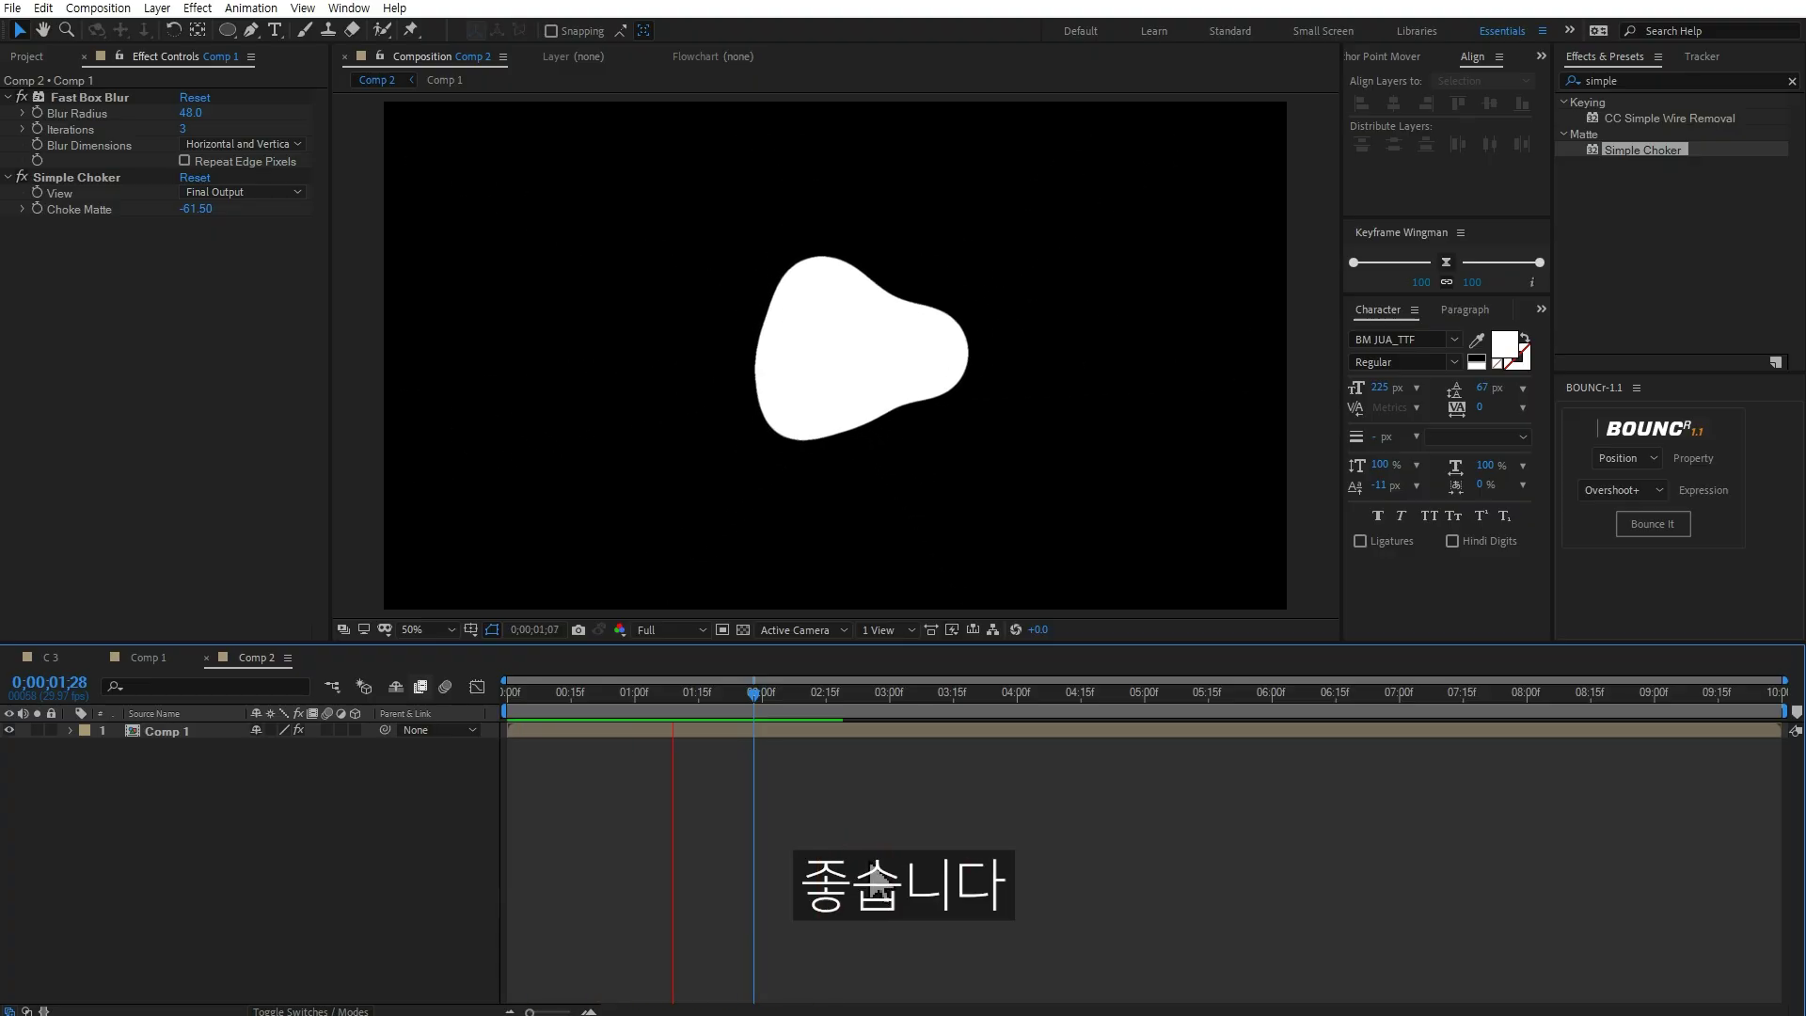
key("space")
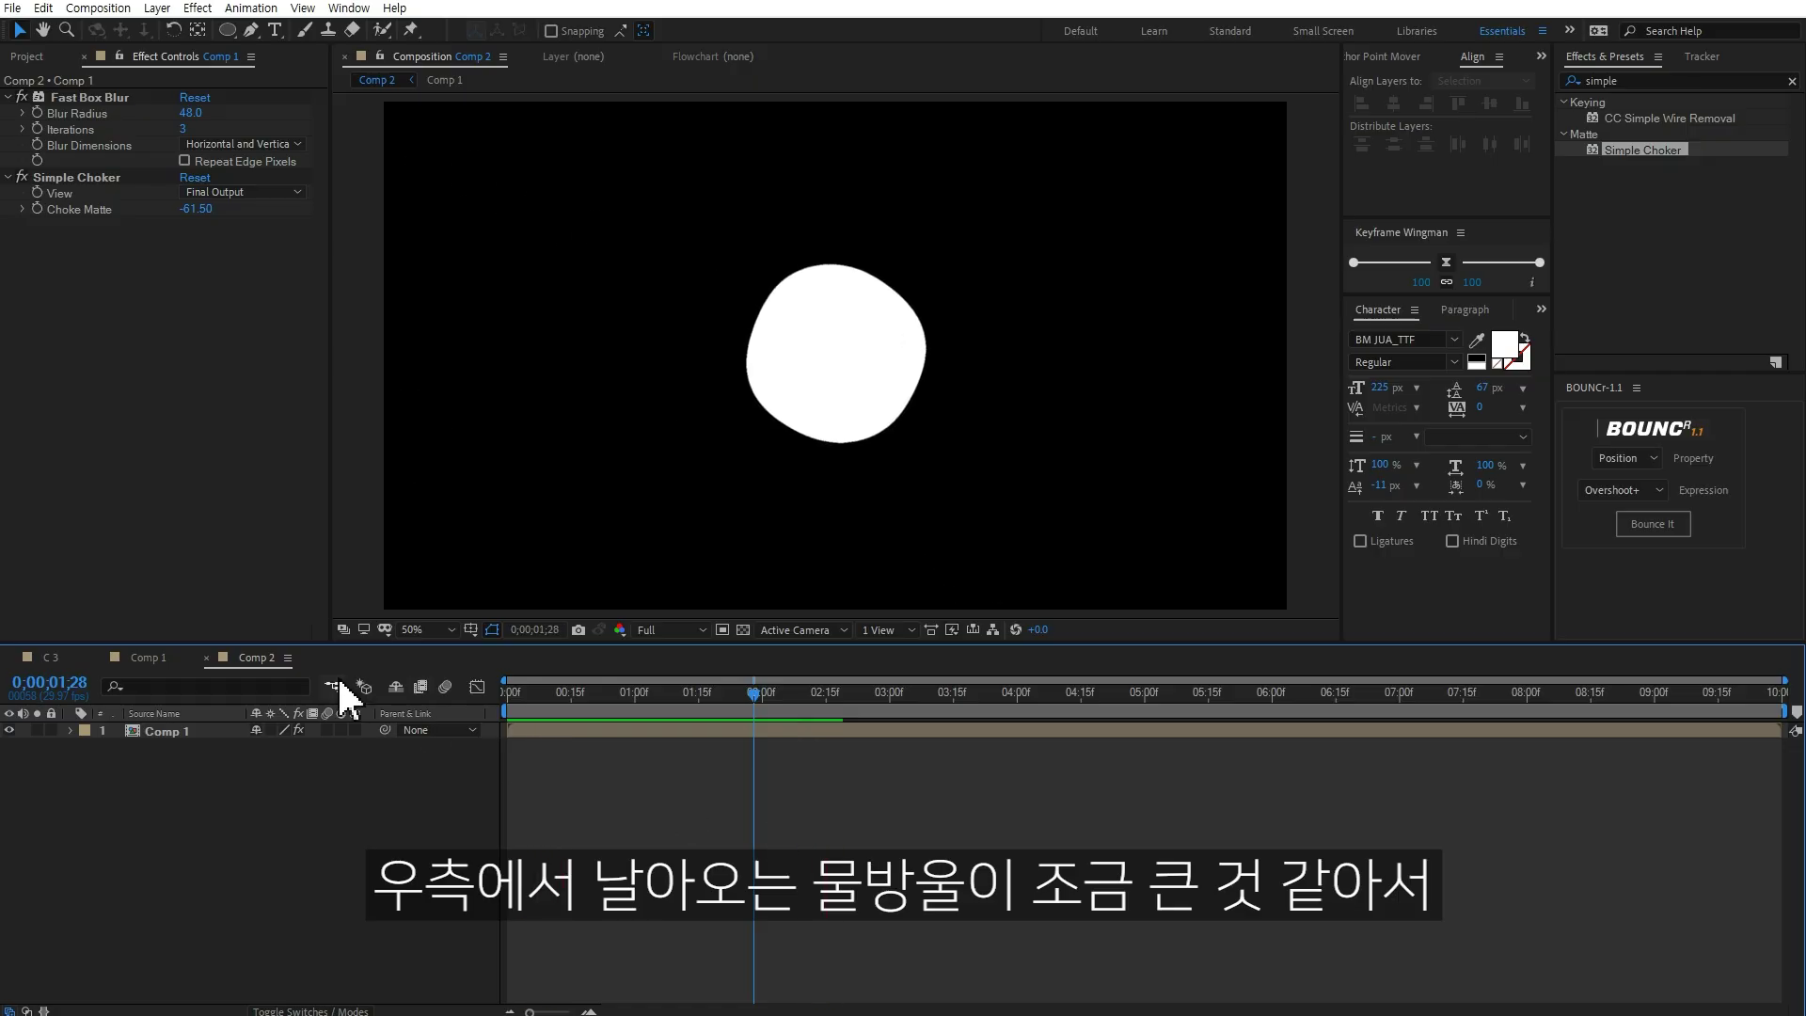
left_click(149, 658)
Step: Shrink the right-hand droplet, Shape Layer 2, to 81% Scale
left_click_drag(681, 689, 617, 693)
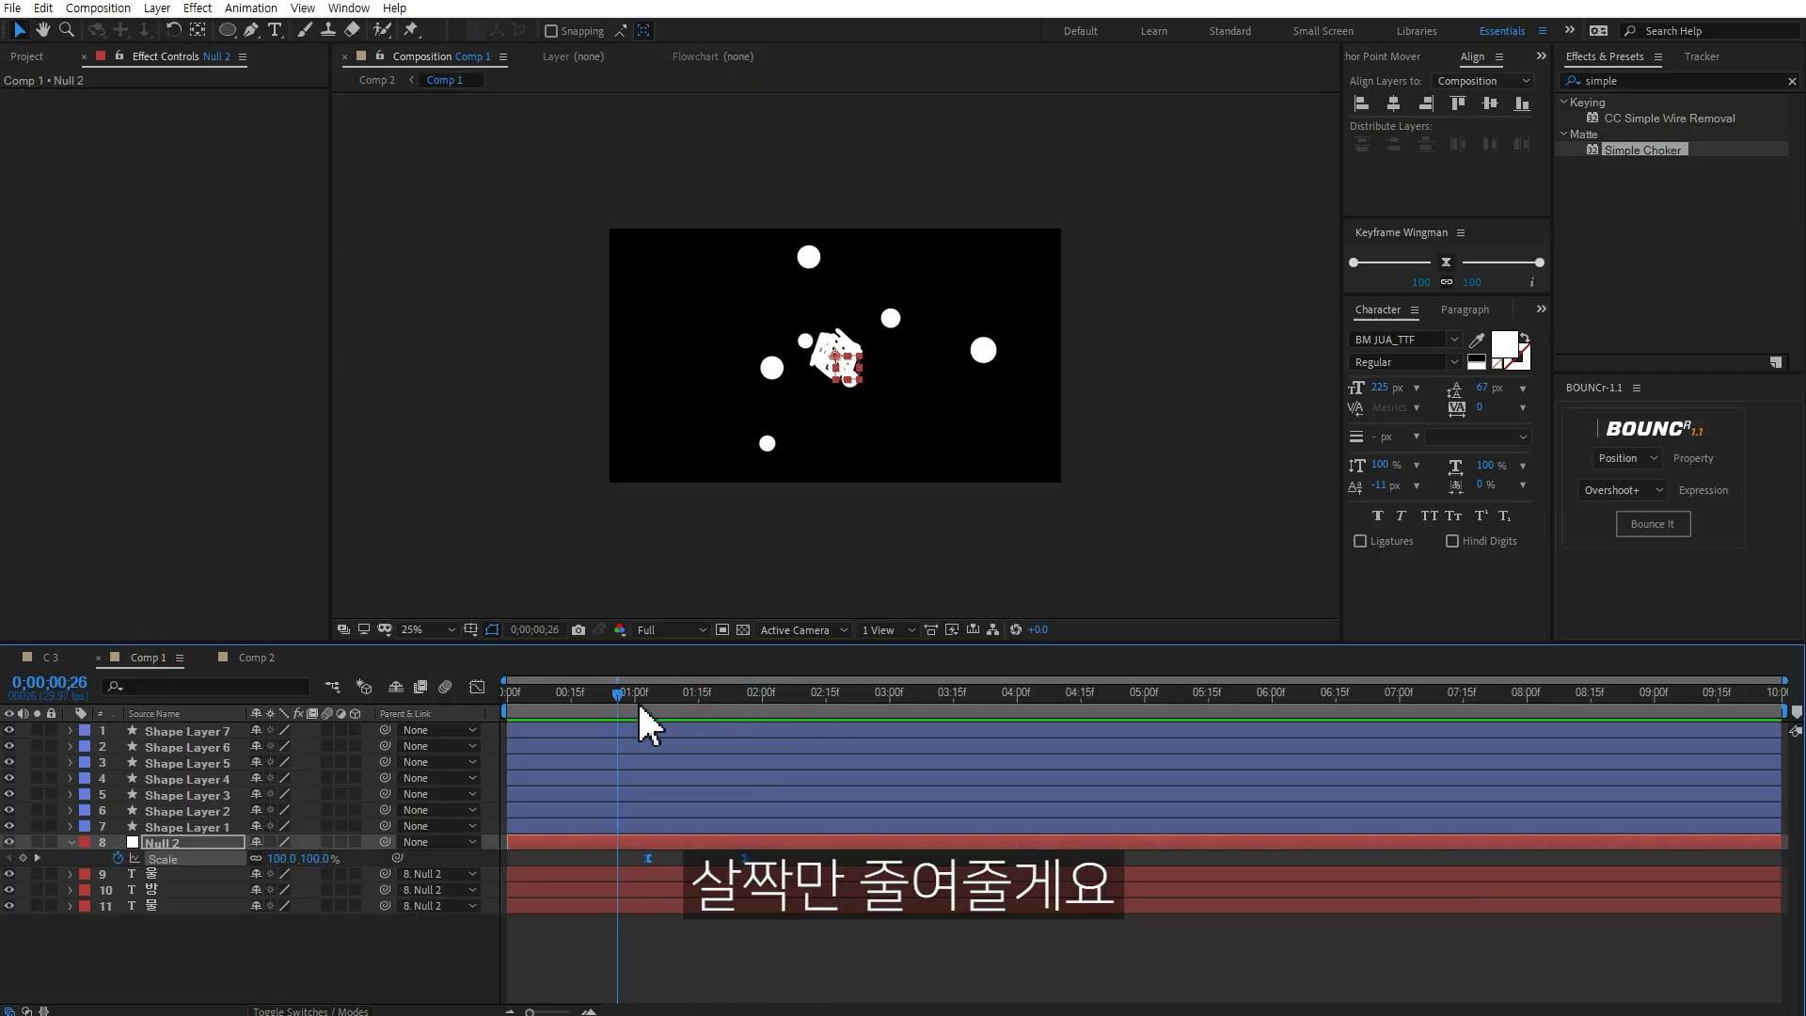
left_click(991, 364)
key("s")
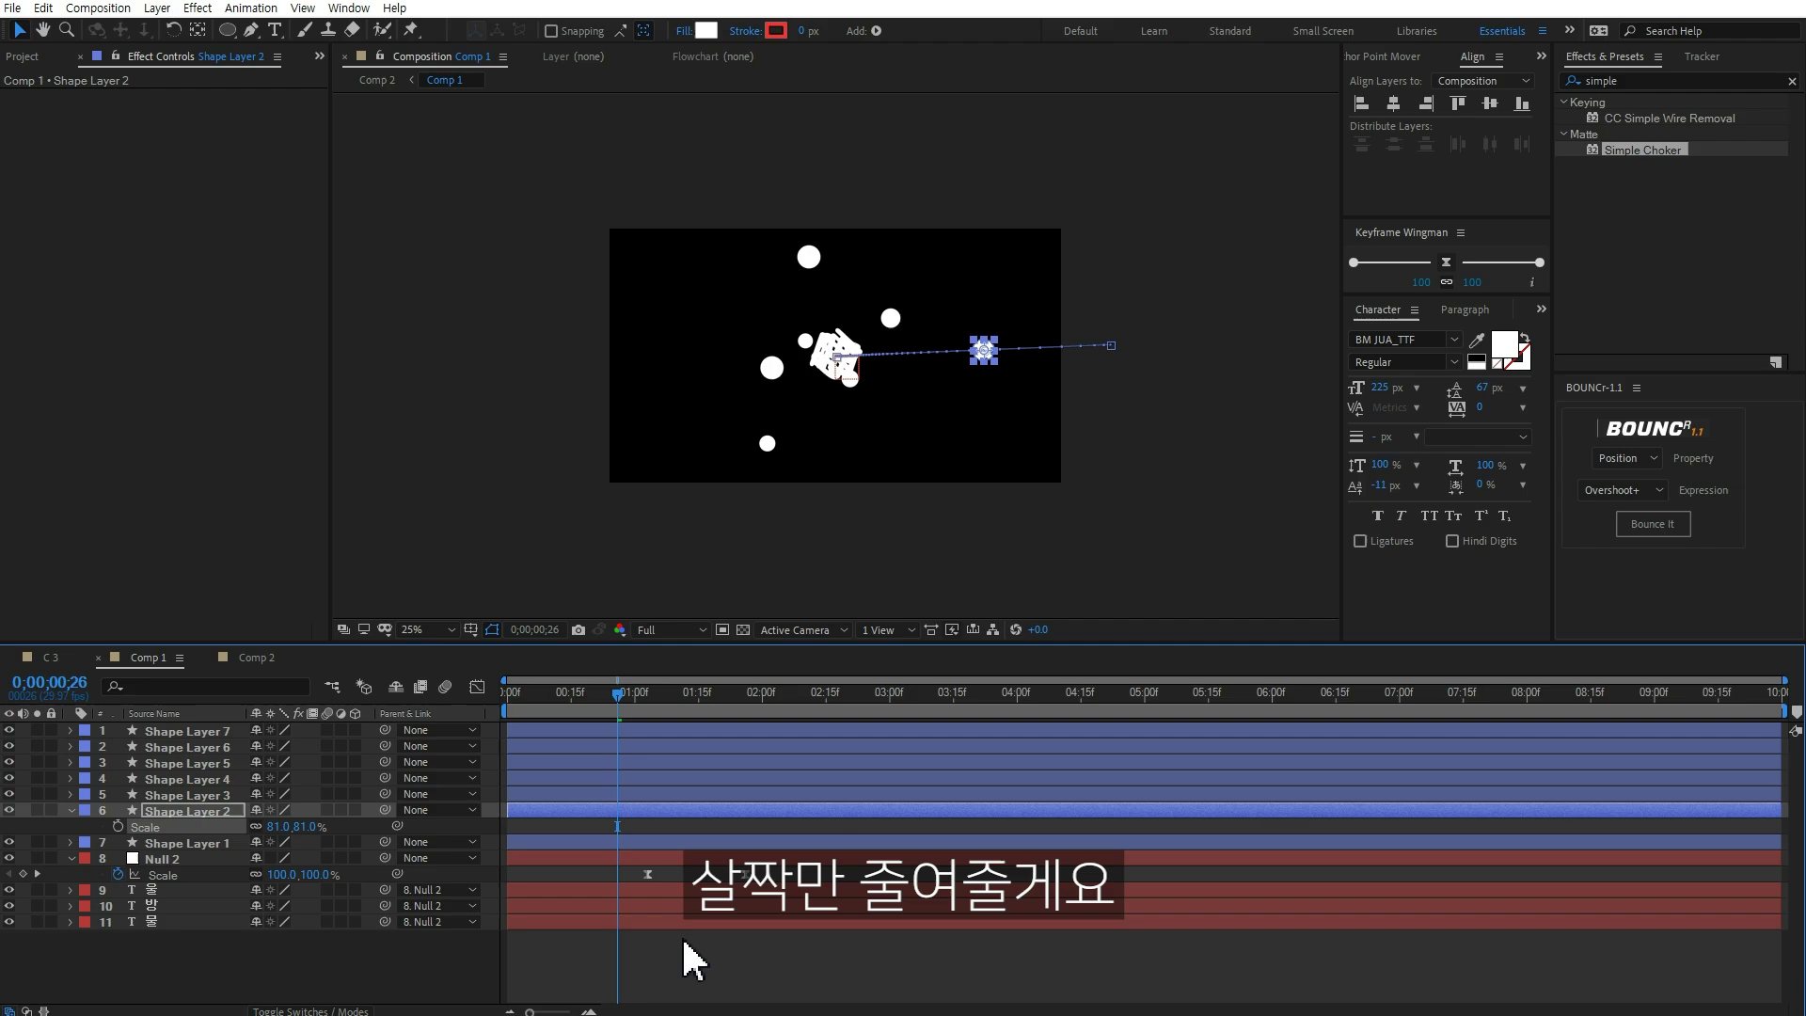
left_click(686, 969)
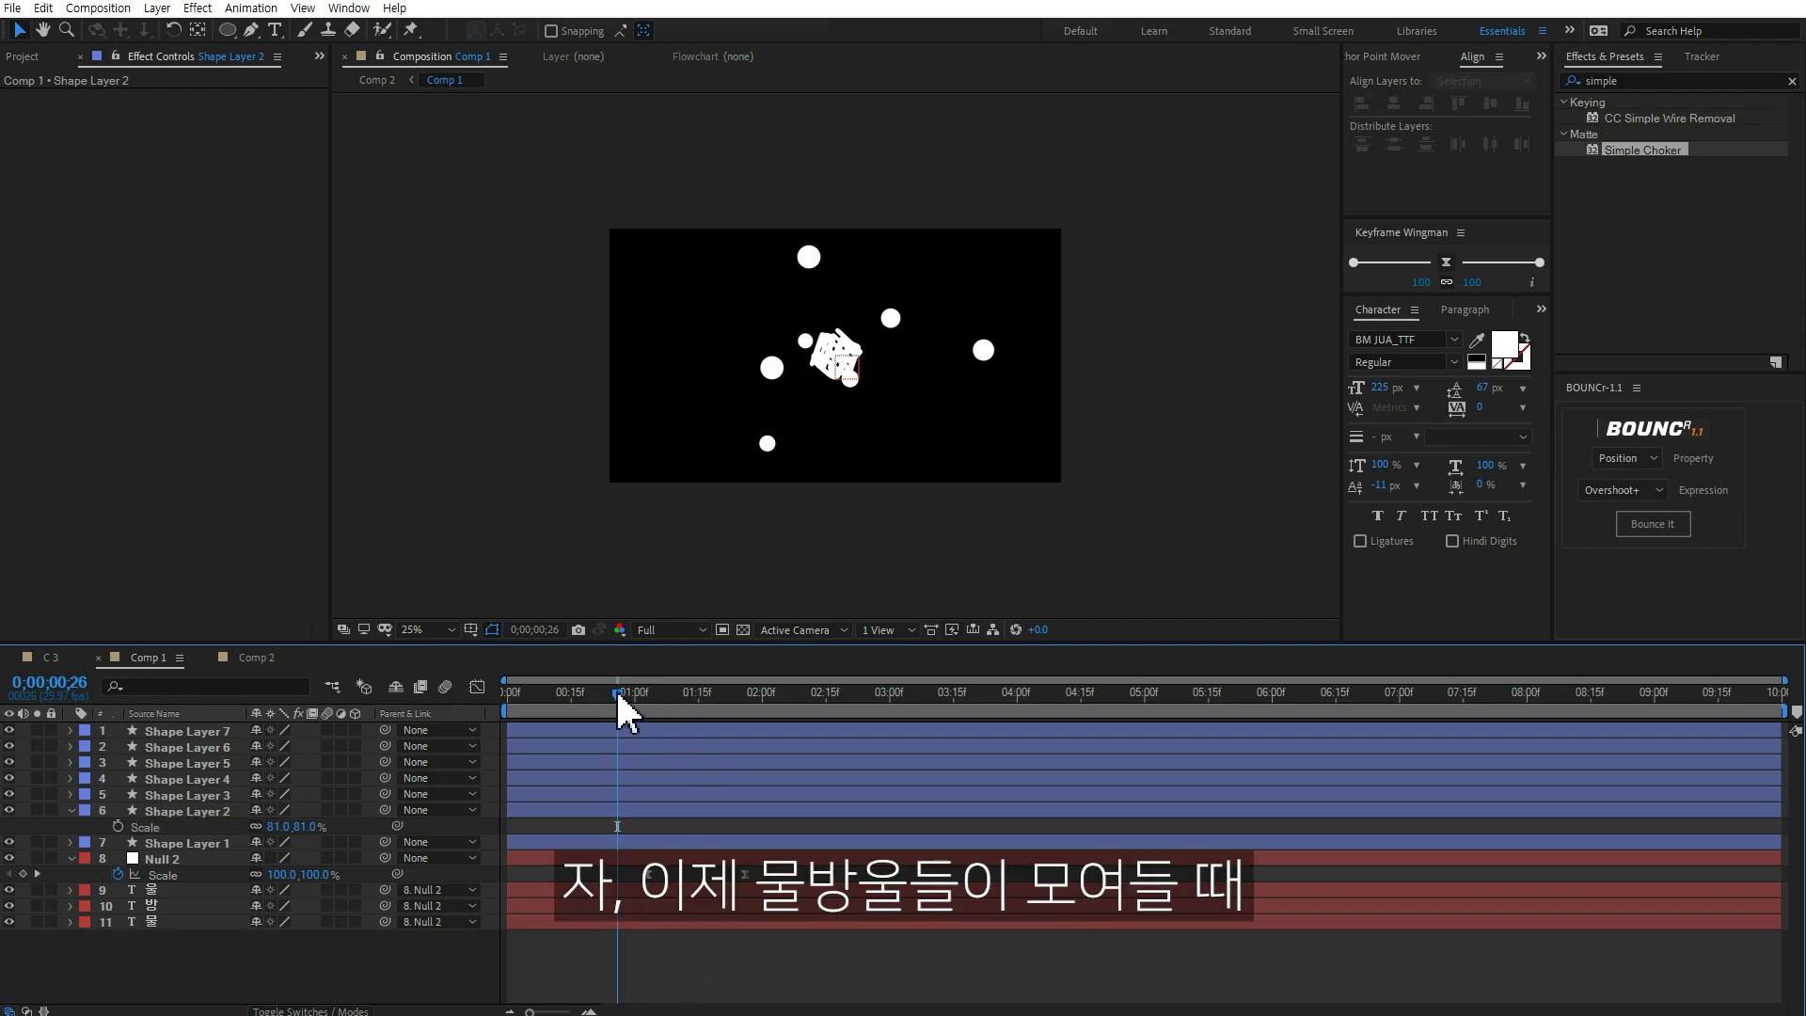
mouse_move(617, 693)
left_mouse_down()
mouse_move(709, 699)
mouse_move(650, 704)
left_mouse_up()
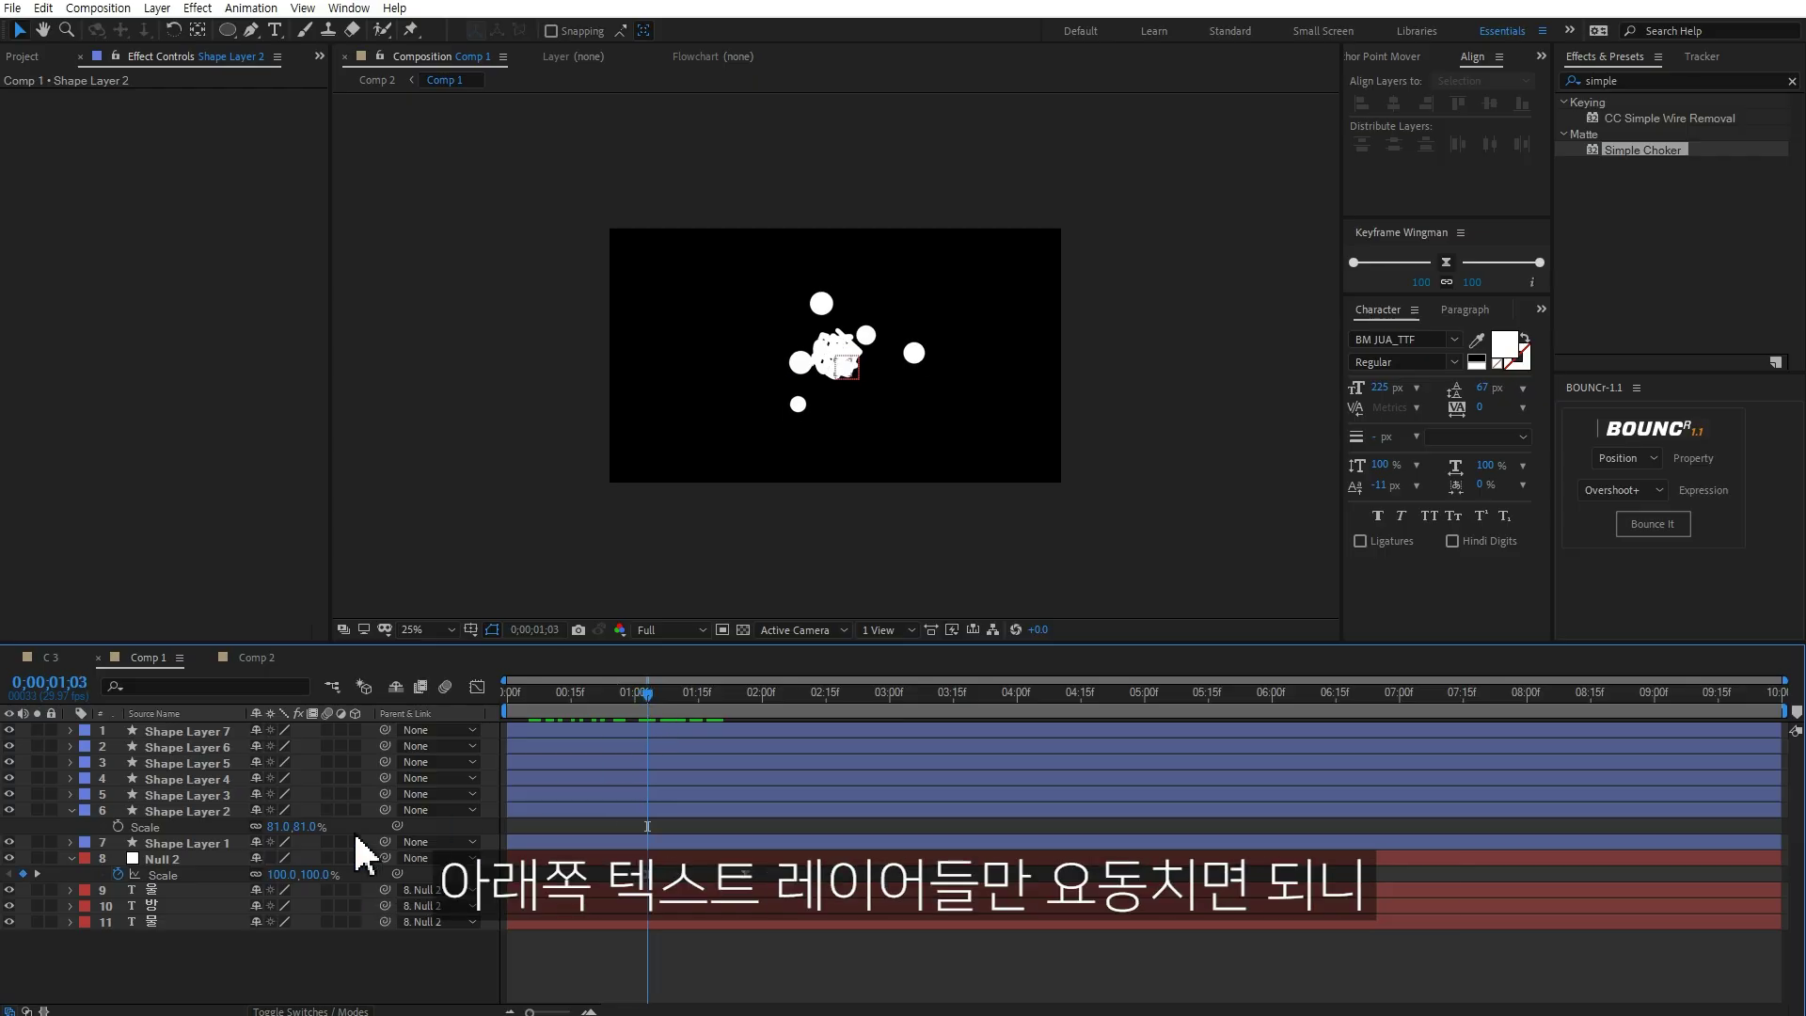
left_click(193, 860)
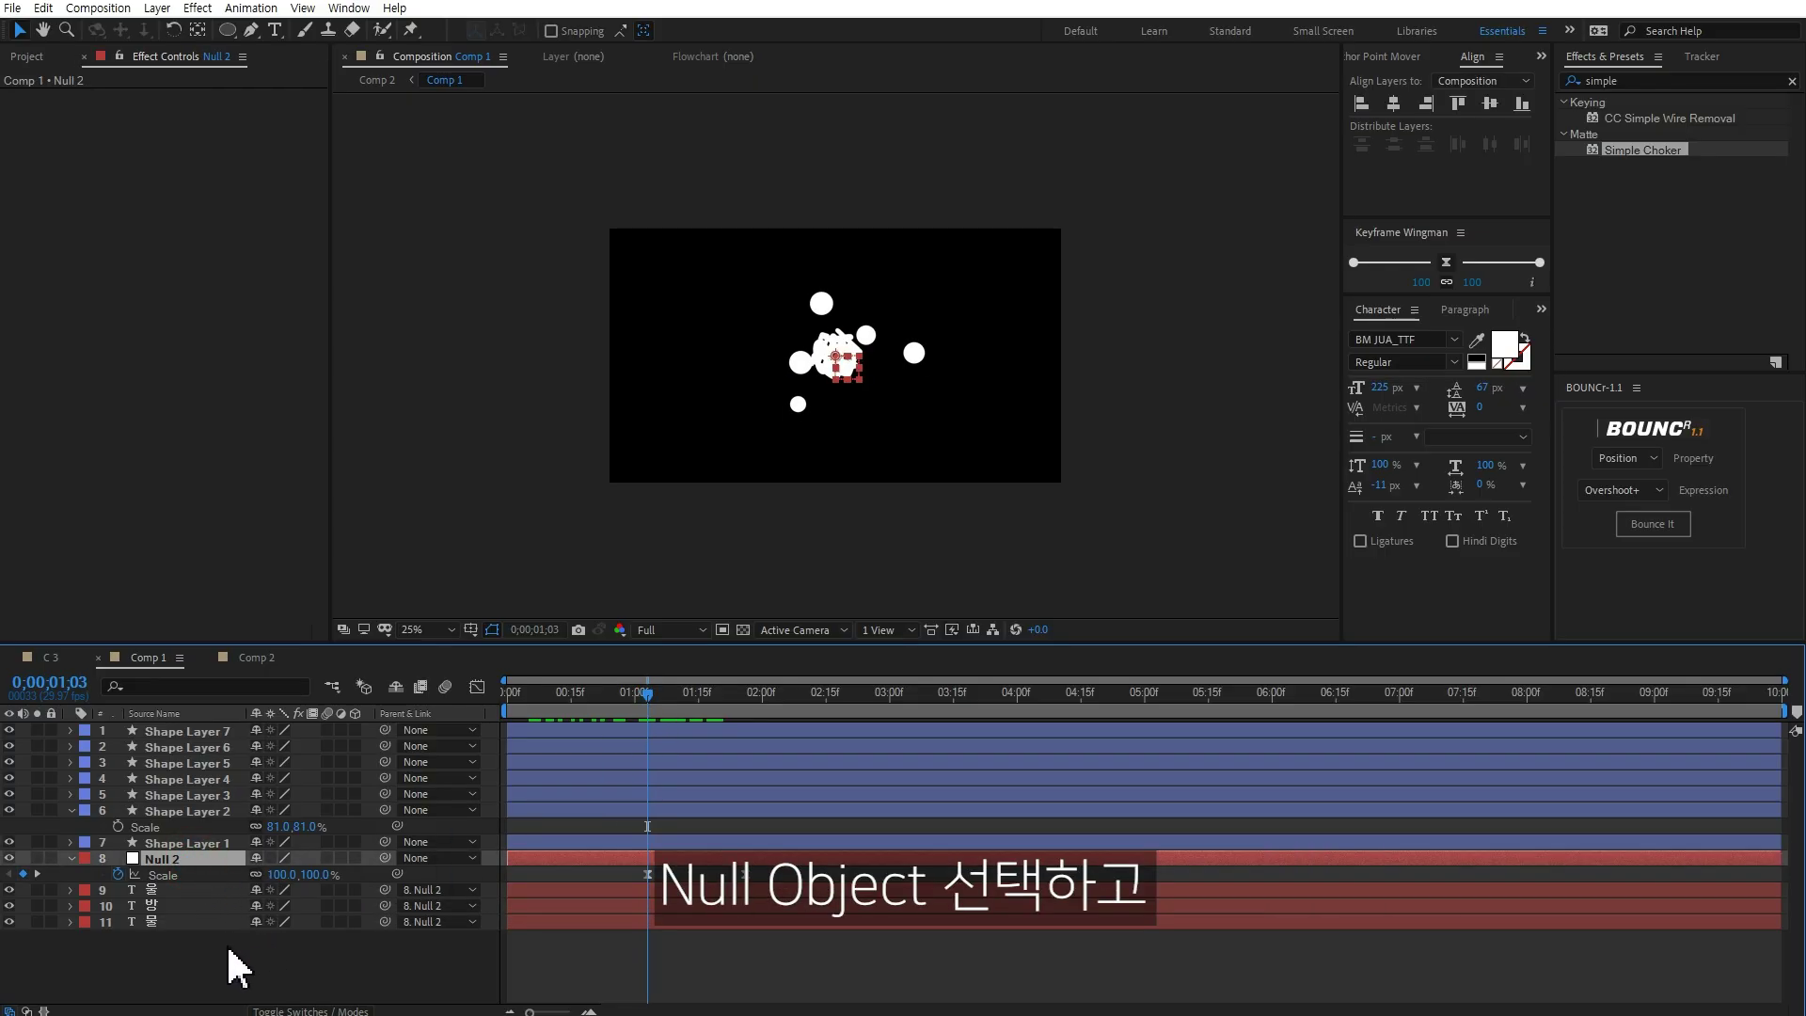
Step: Add a new adjustment layer above Null 2 in Comp 1
right_click(221, 988)
mouse_move(291, 741)
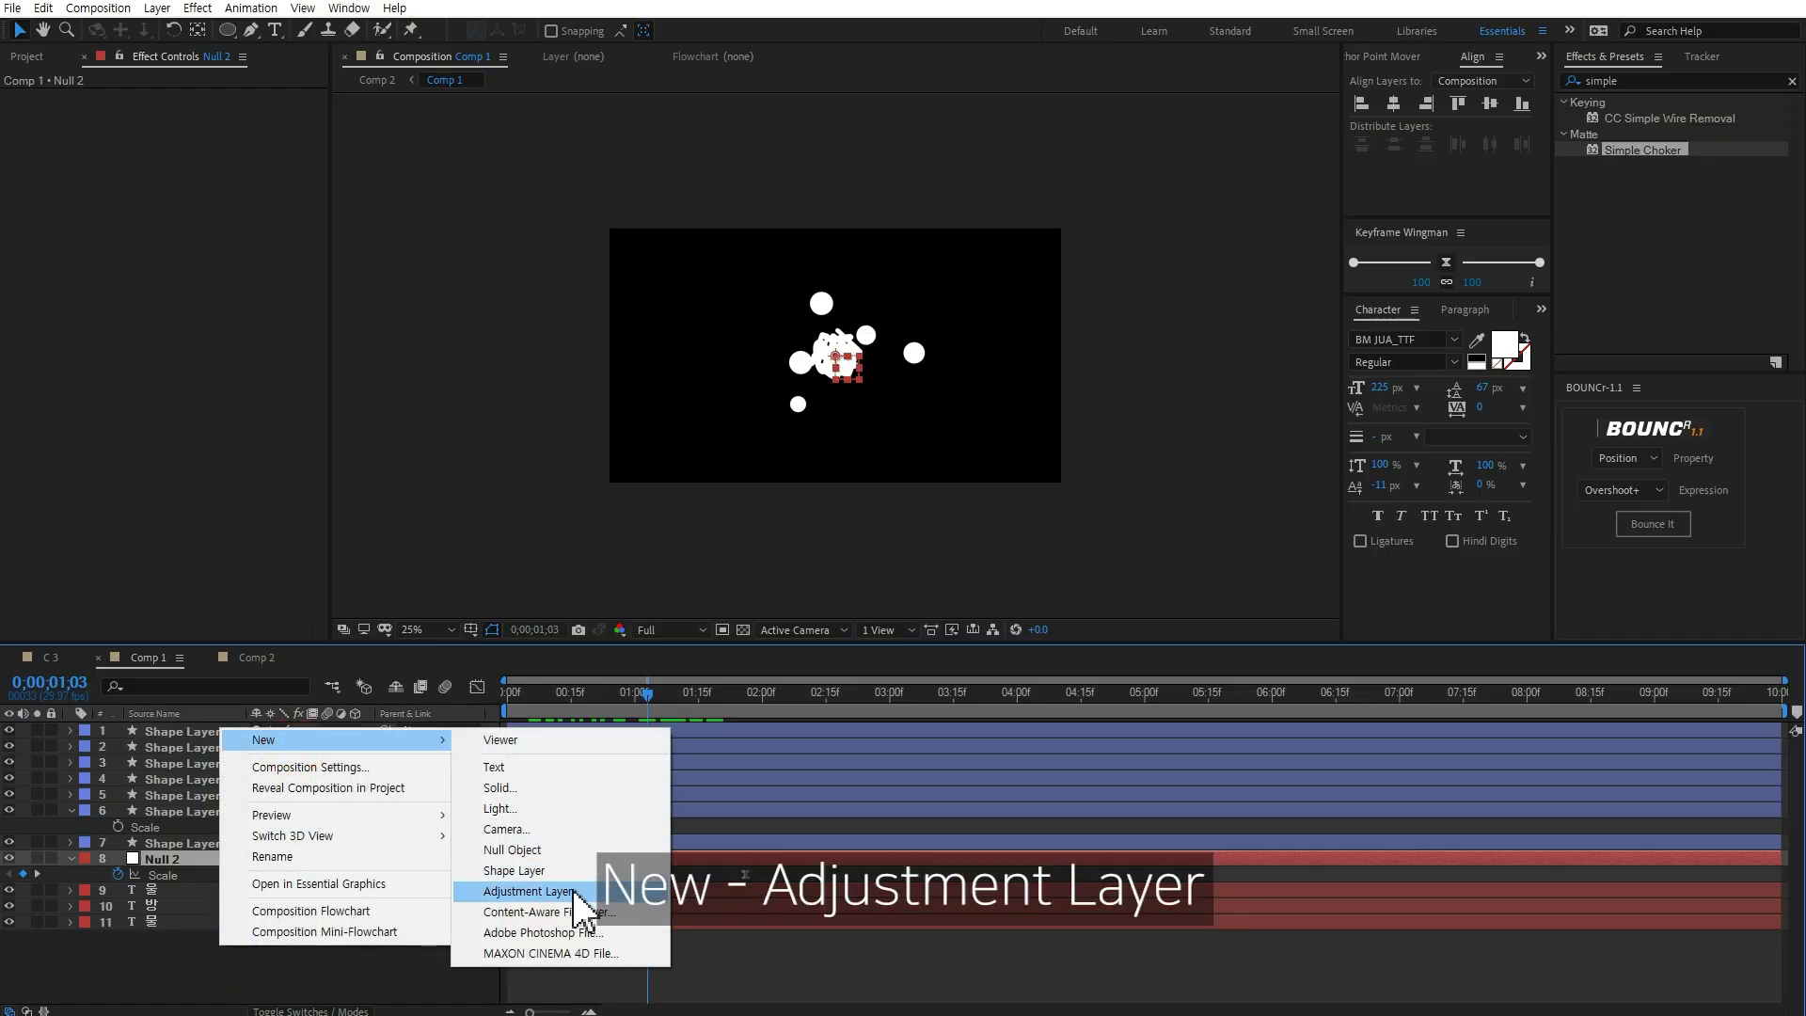
left_click(526, 890)
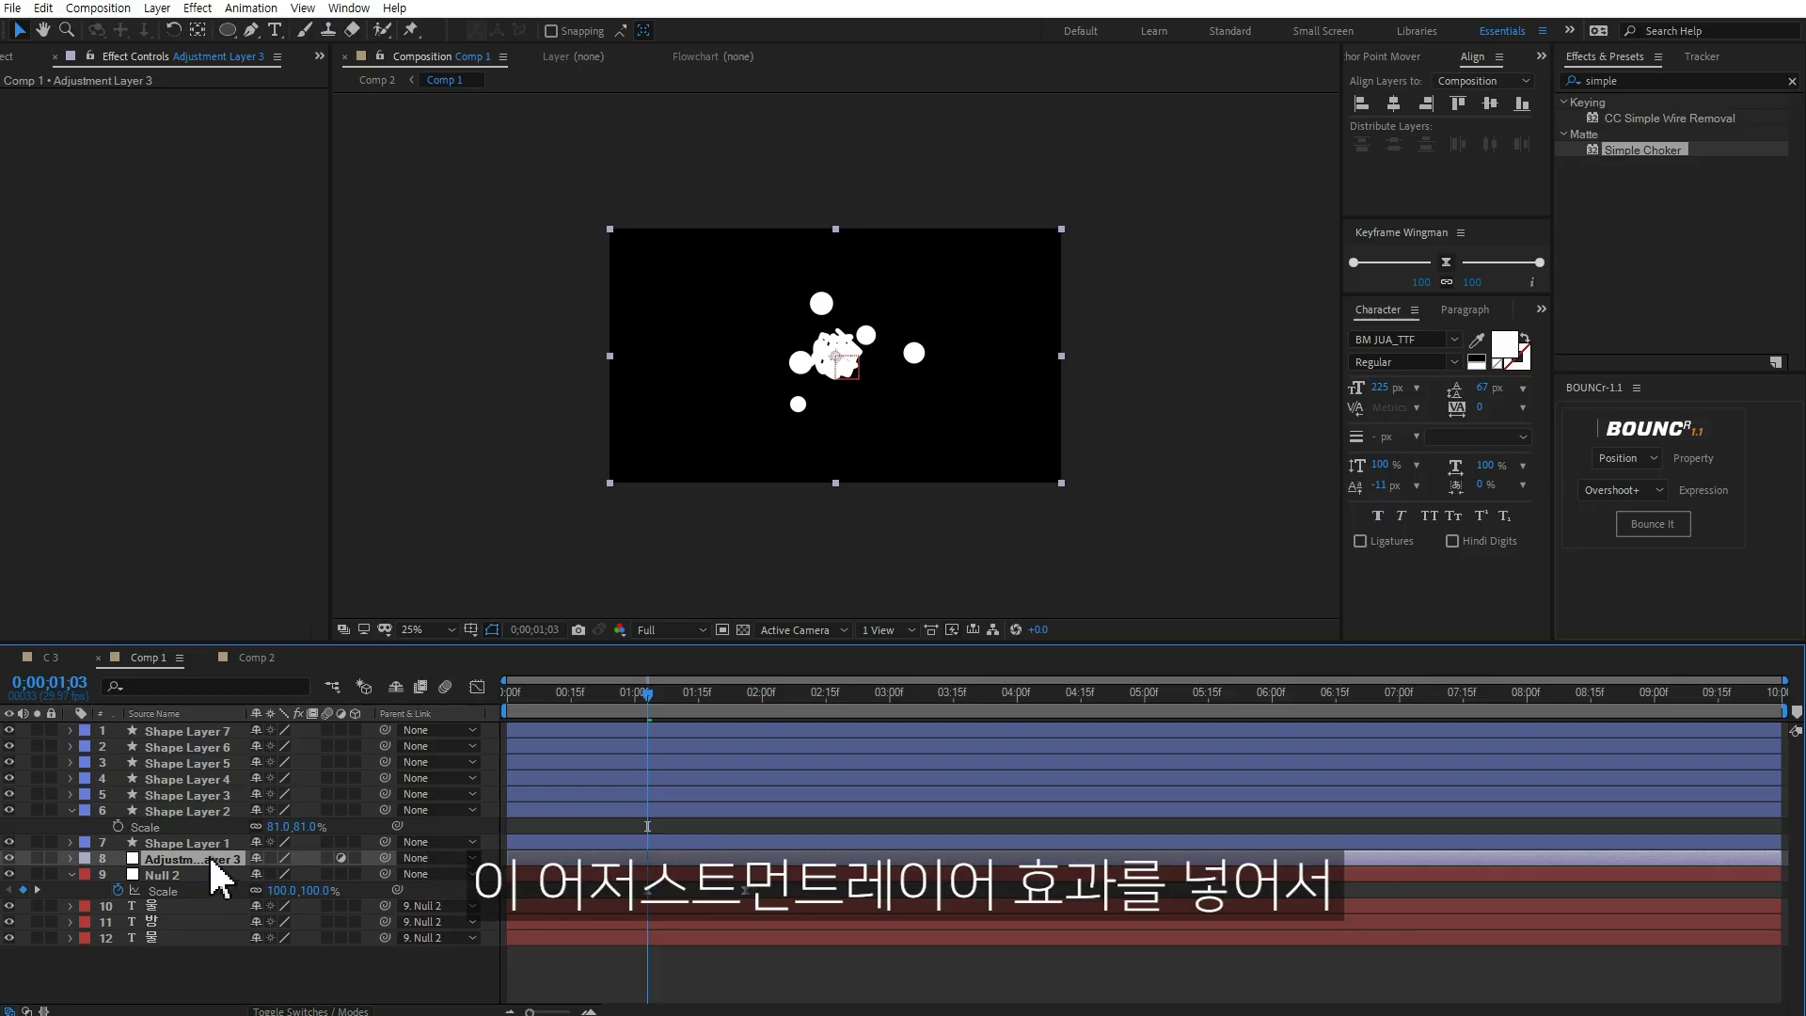
Step: Search effects for 'wiggle' and apply the Wiggle - position preset to the adjustment layer
double_click(1646, 81)
type("wiggle")
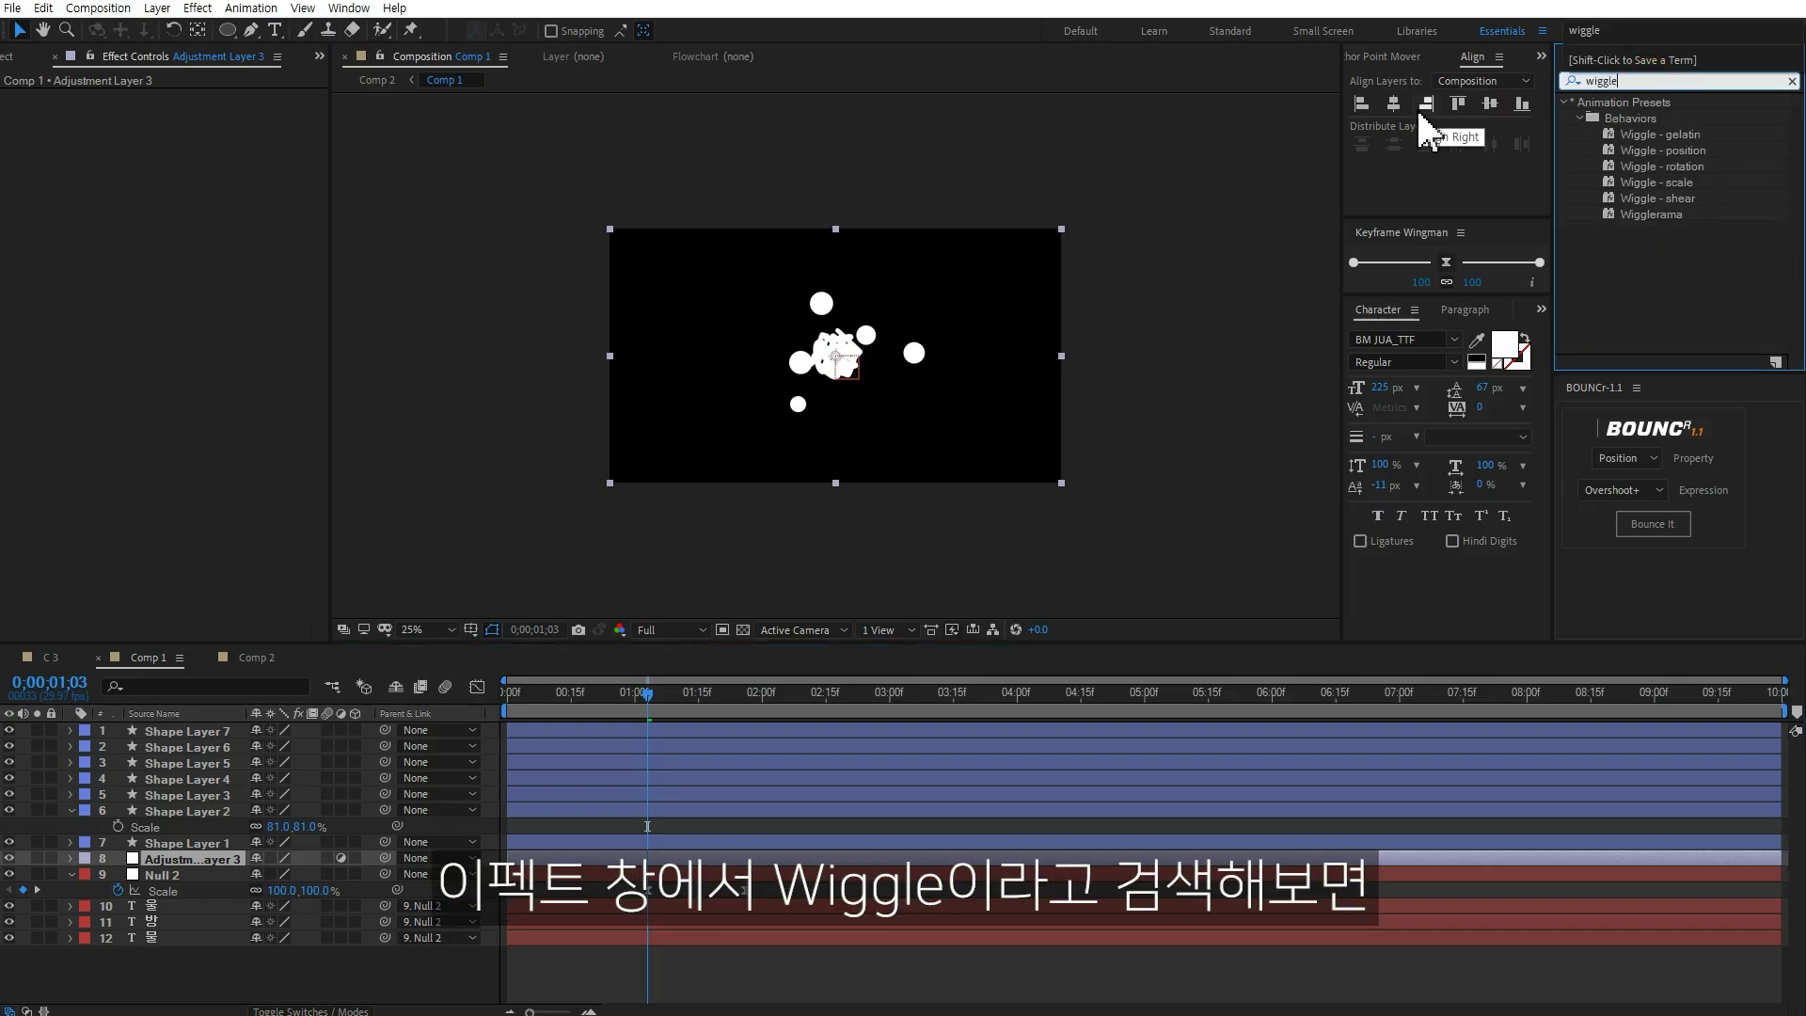
double_click(1670, 152)
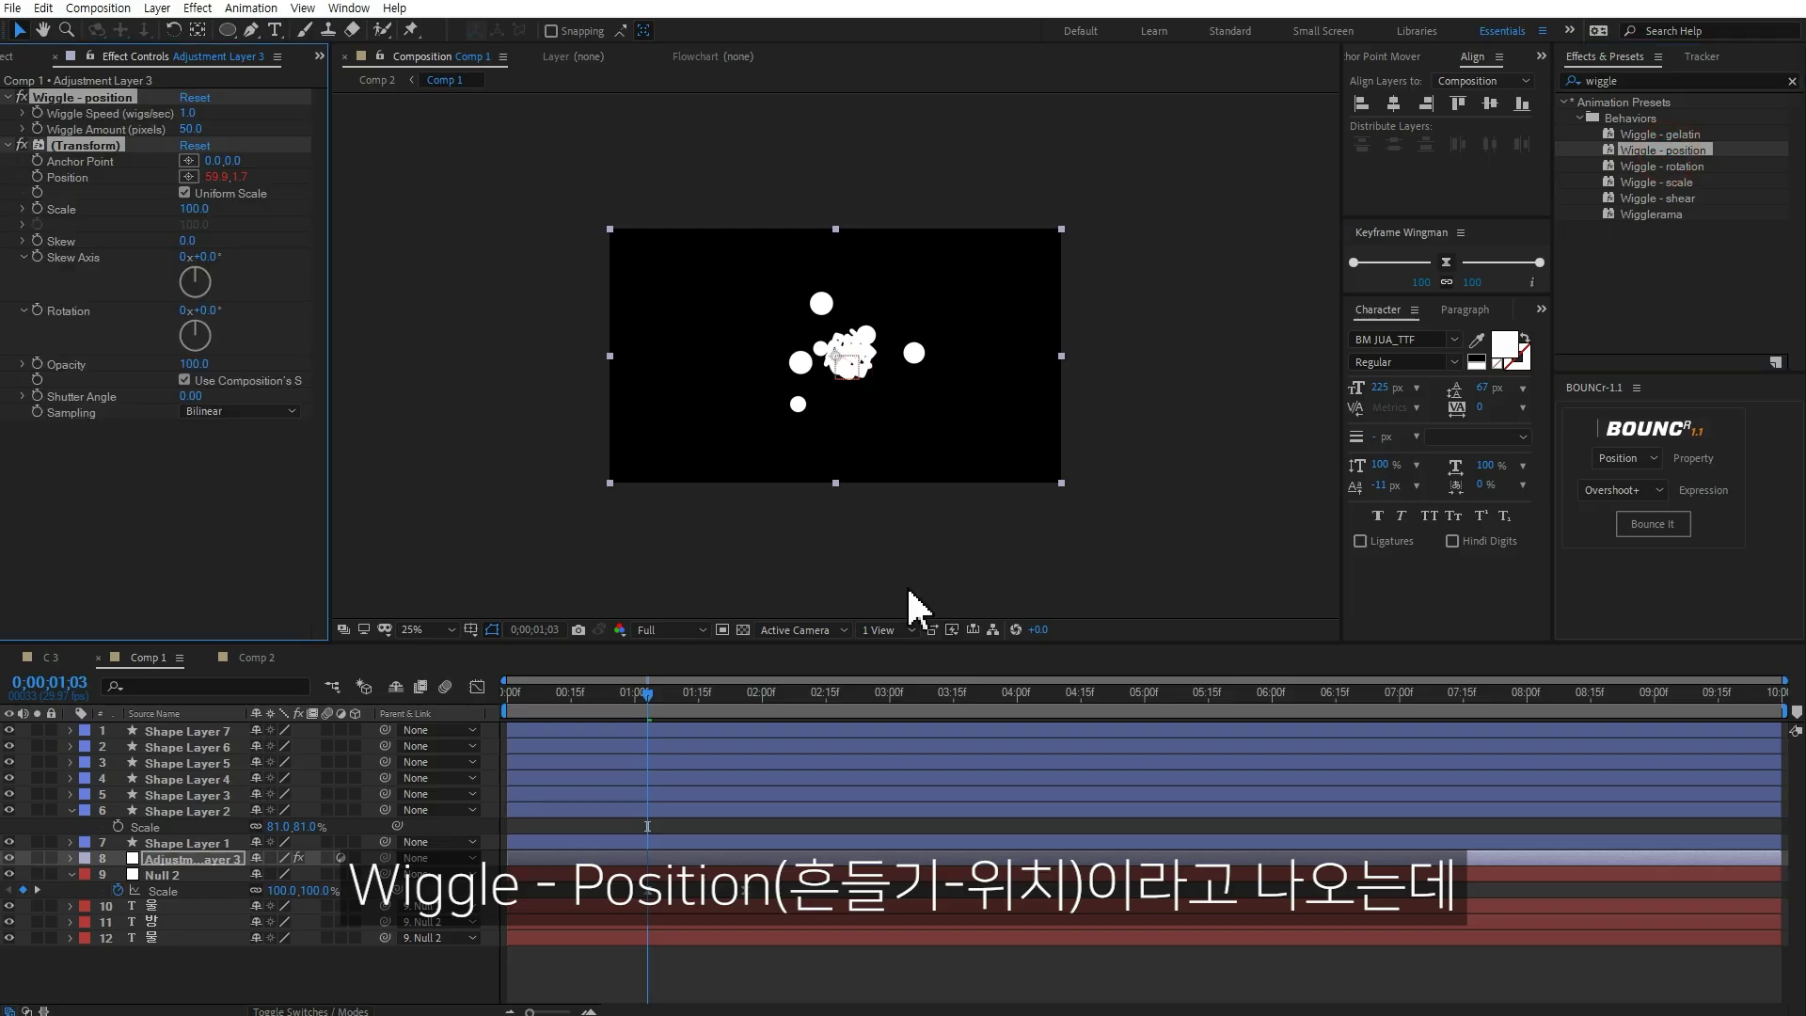
Step: Set the Wiggle - position preset to Wiggle Amount 20 and Wiggle Speed 5
left_click(686, 858)
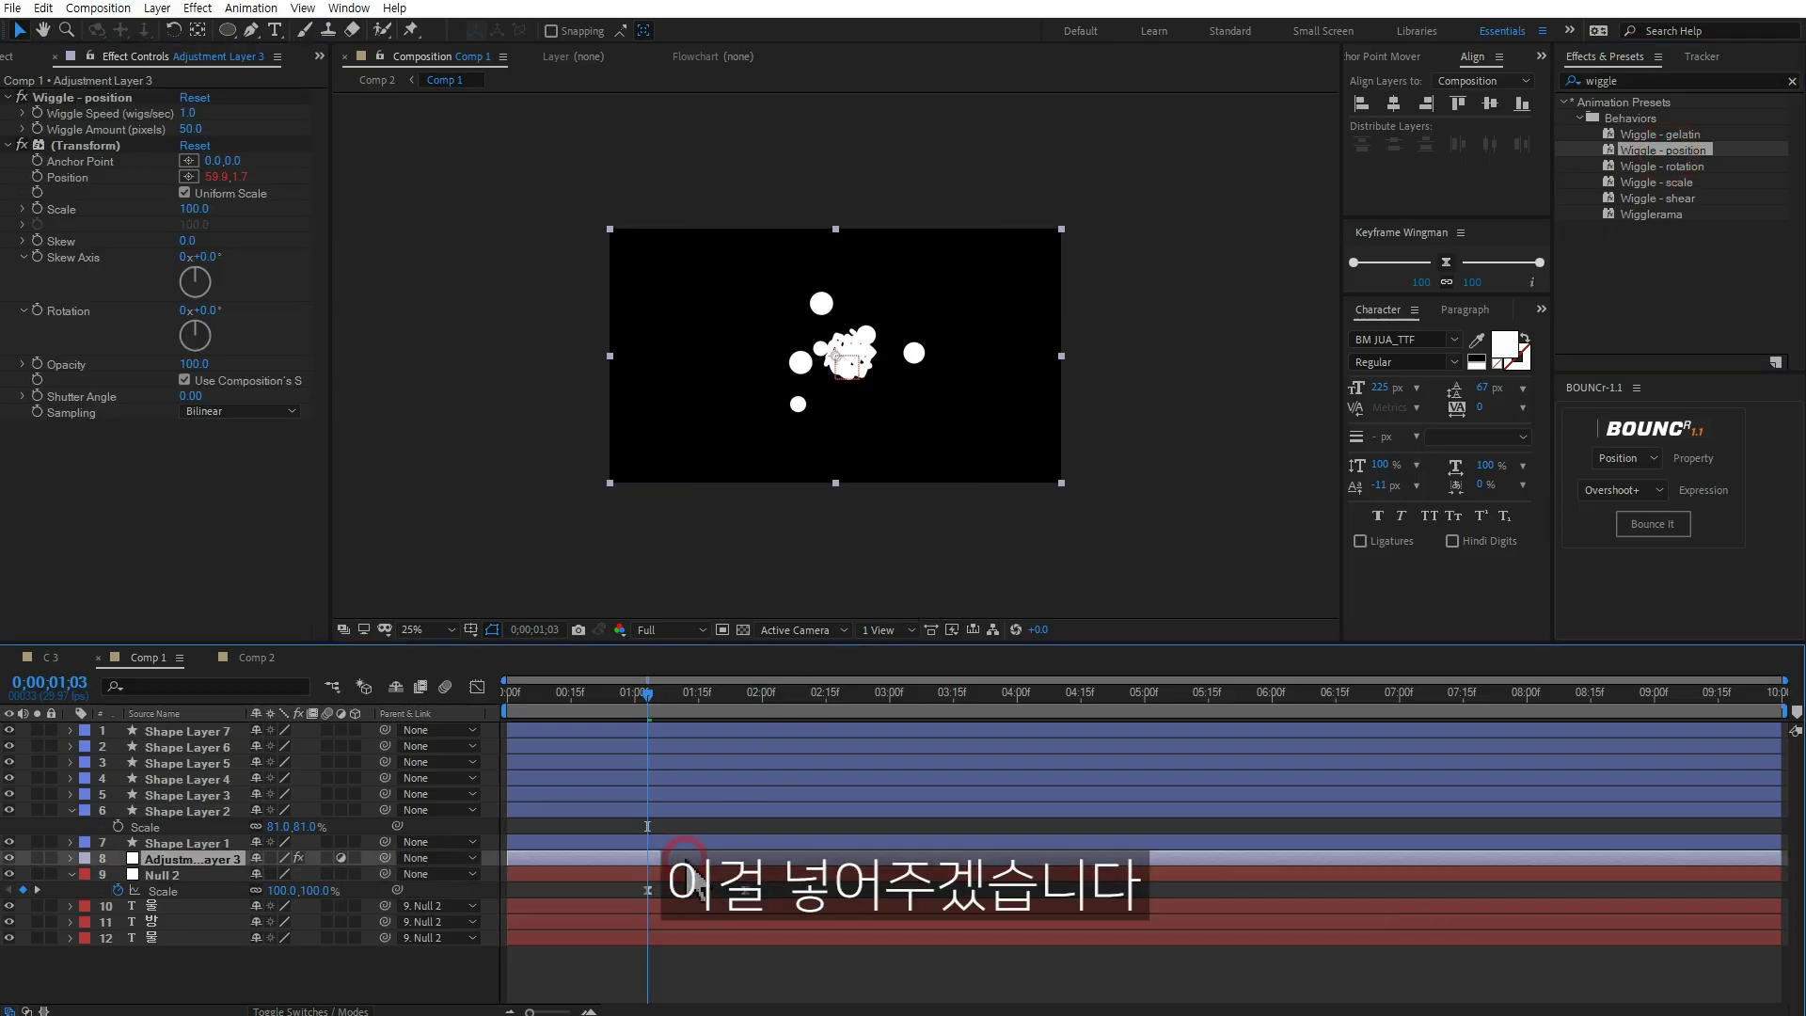
left_click(192, 129)
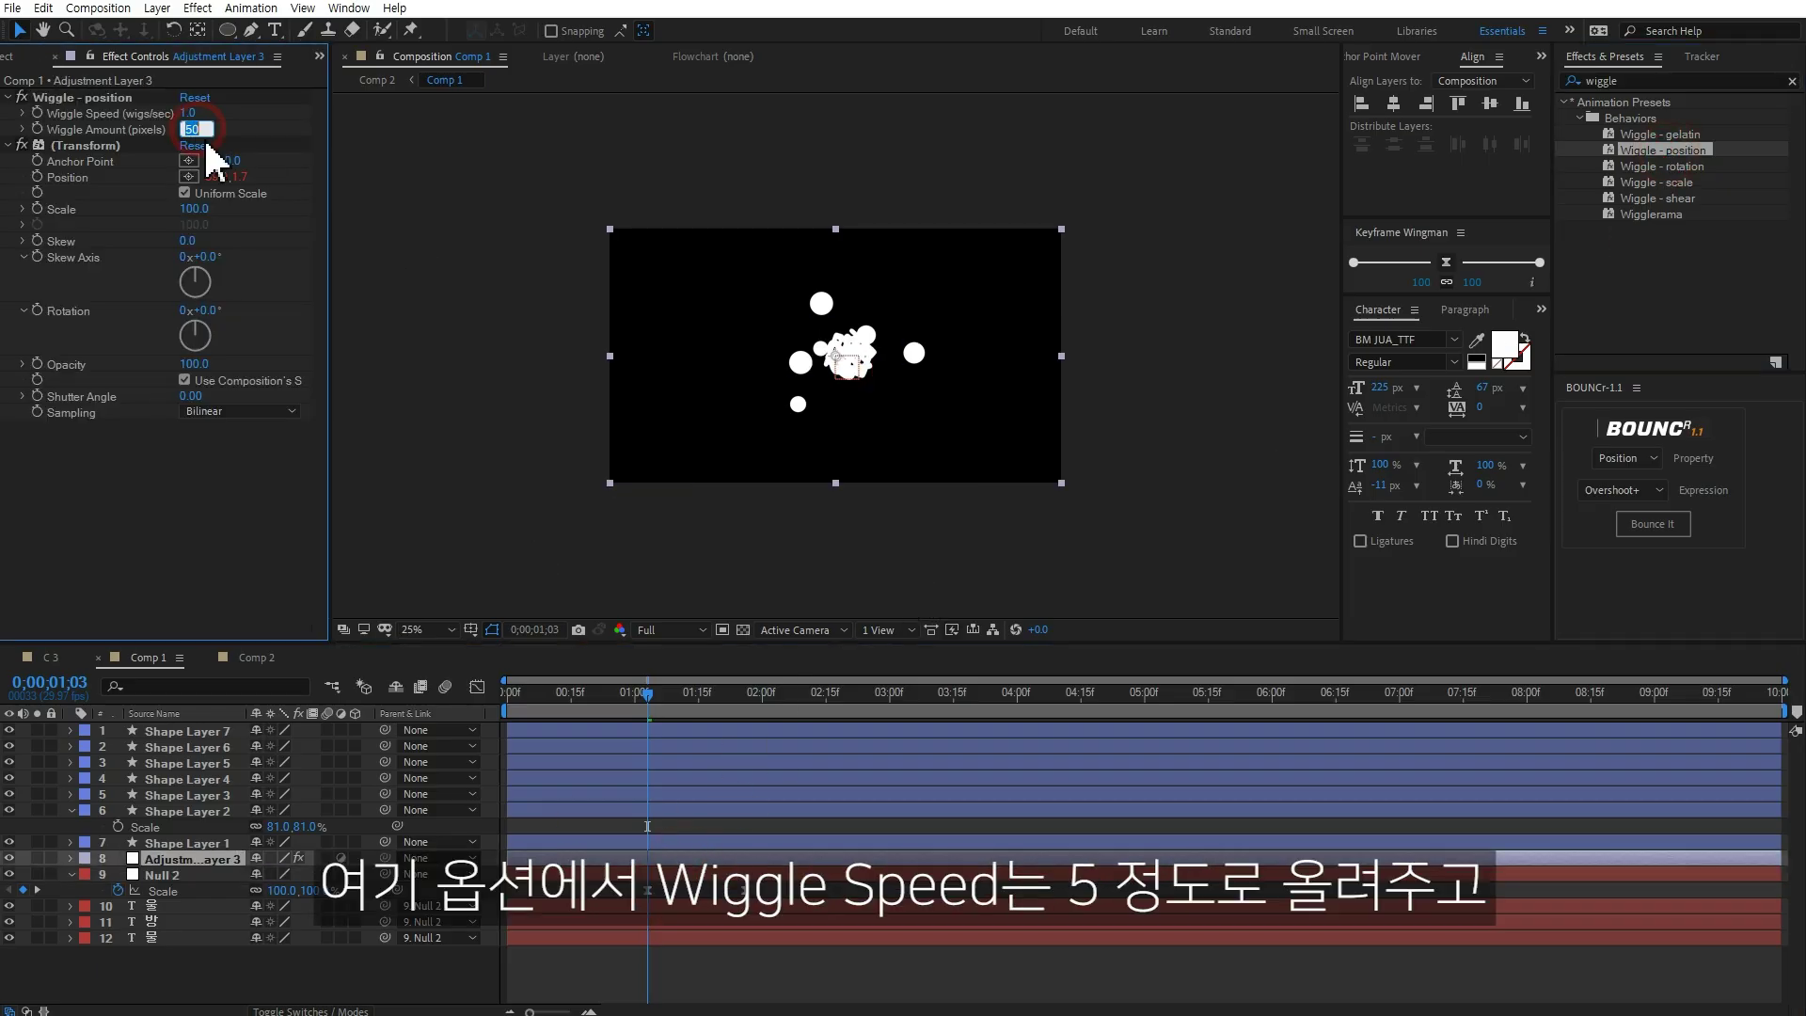
type("20")
key("Return")
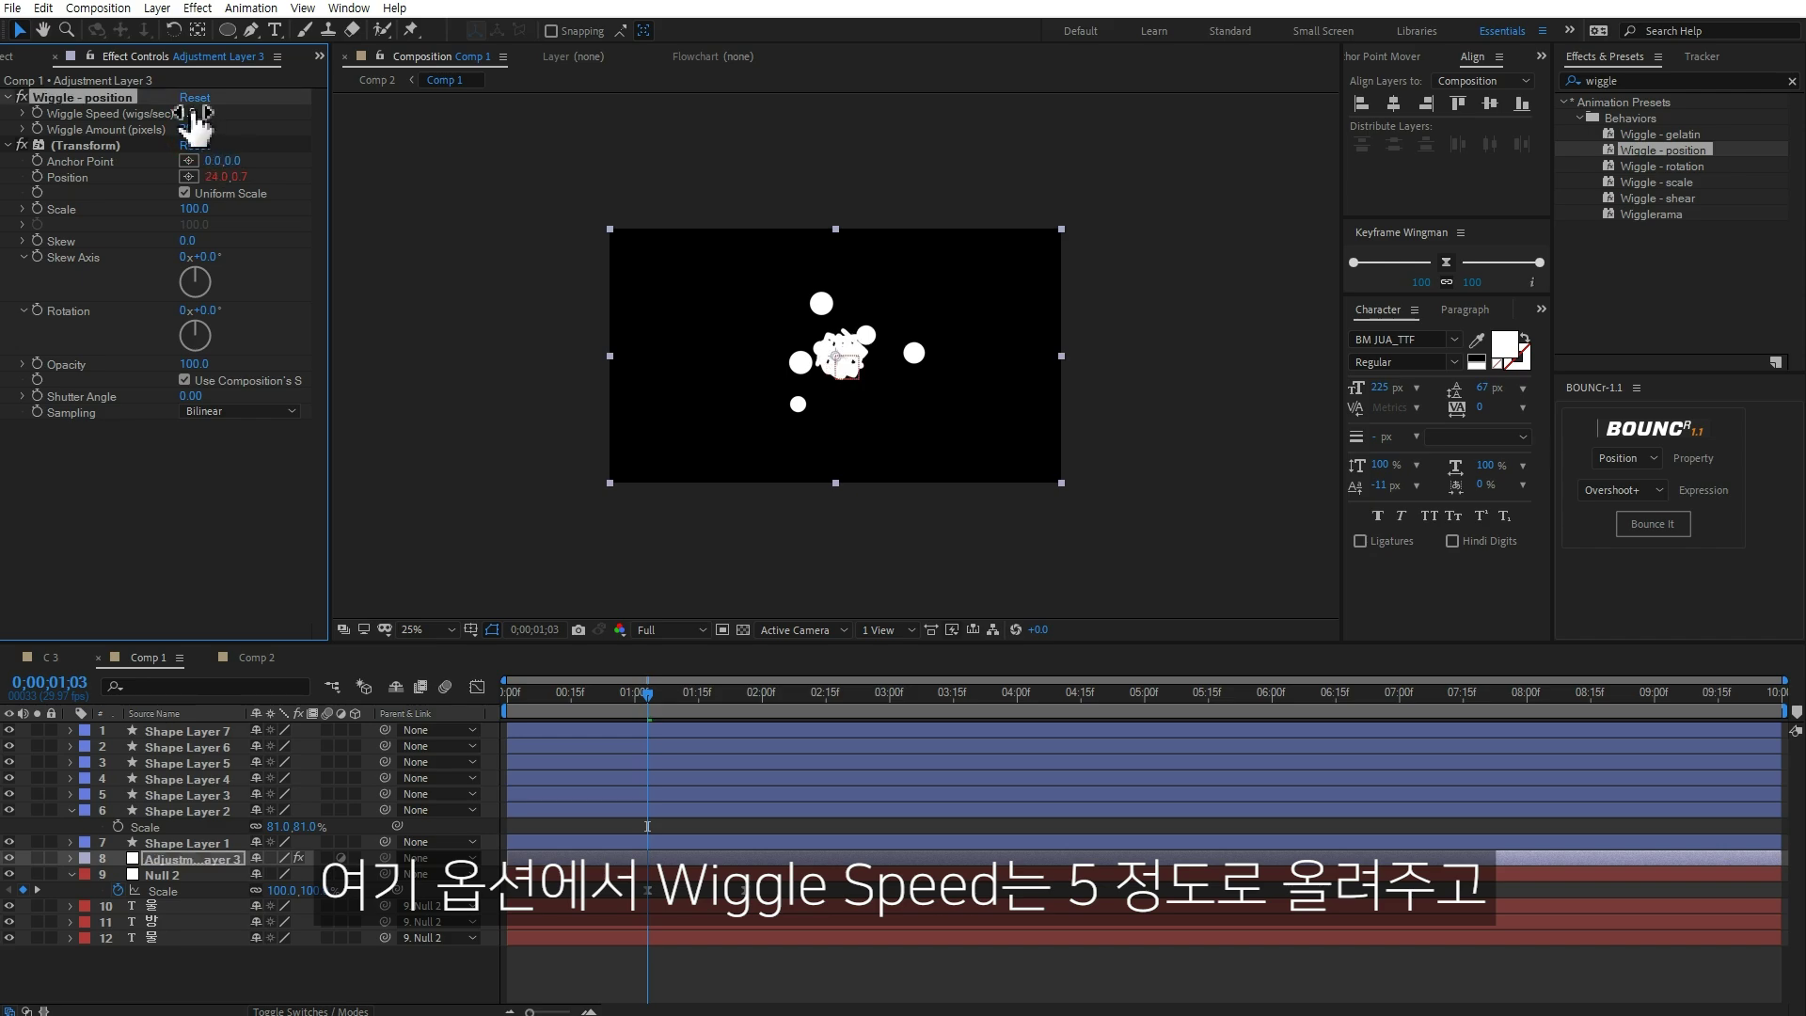
type("5")
key("Return")
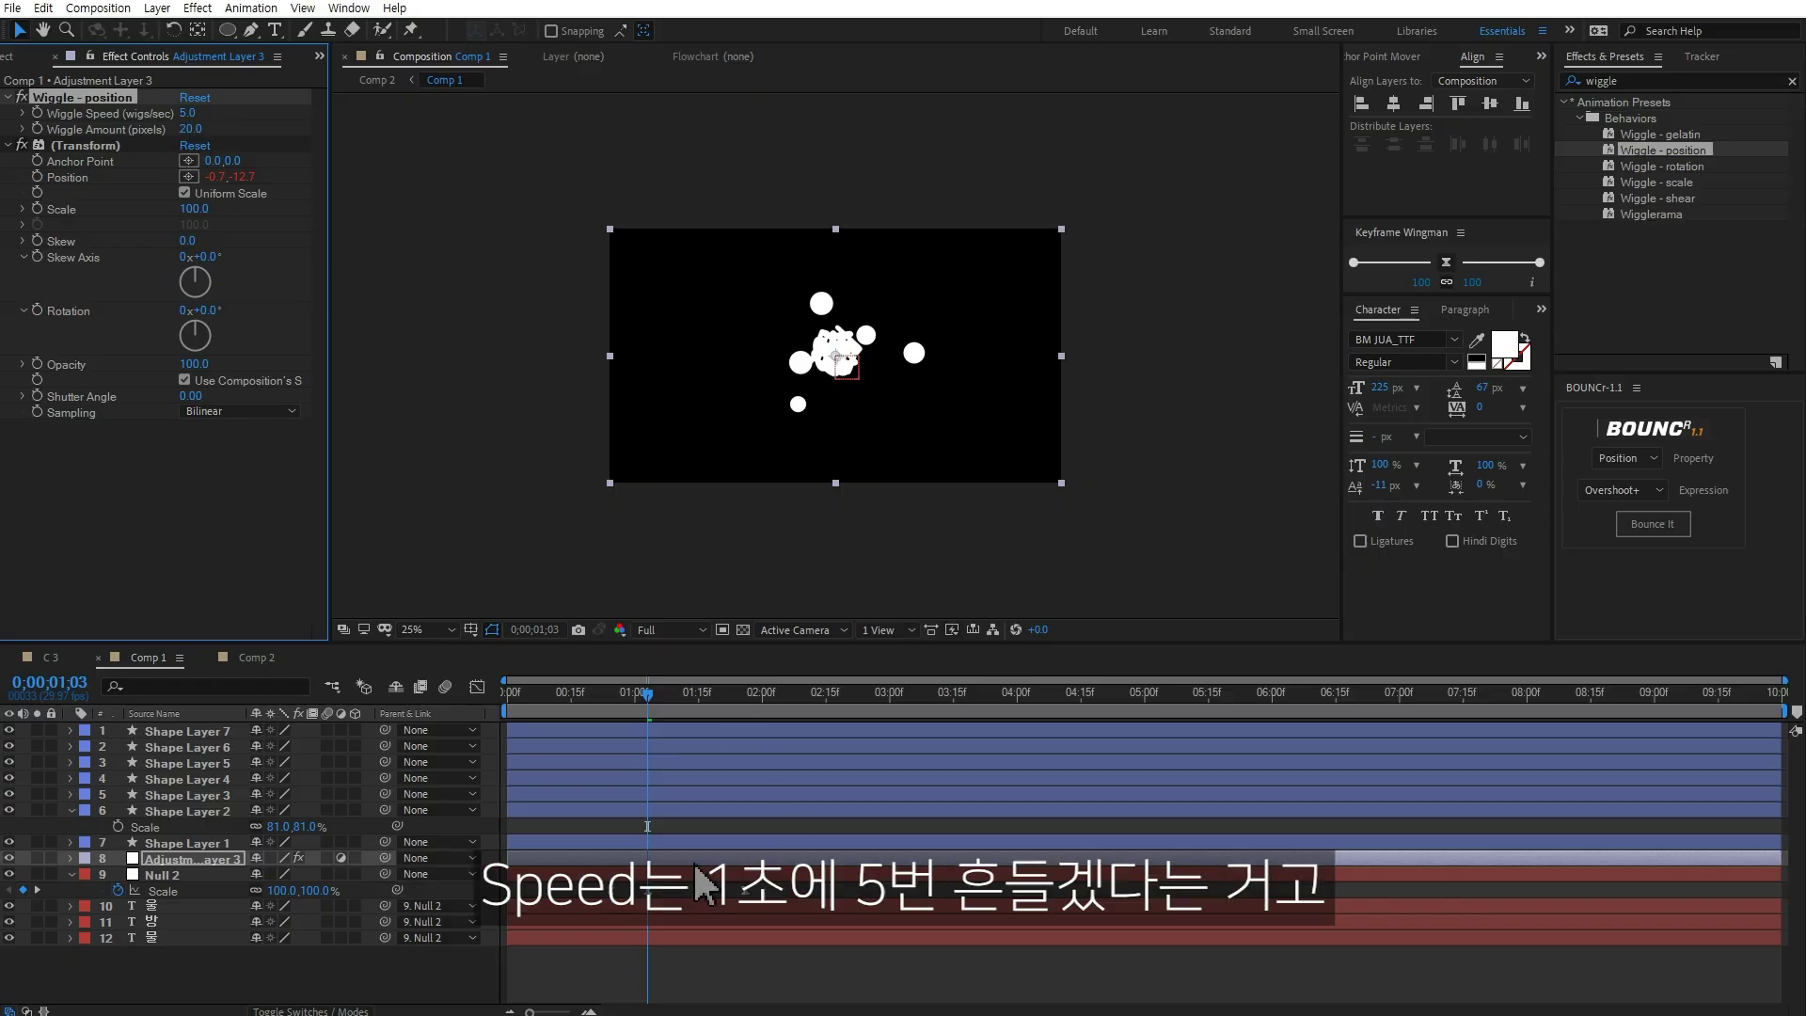
Step: Keyframe Wiggle Amount from 20 down to 0 at 0;00;02;06 and preview
left_click_drag(646, 698, 783, 696)
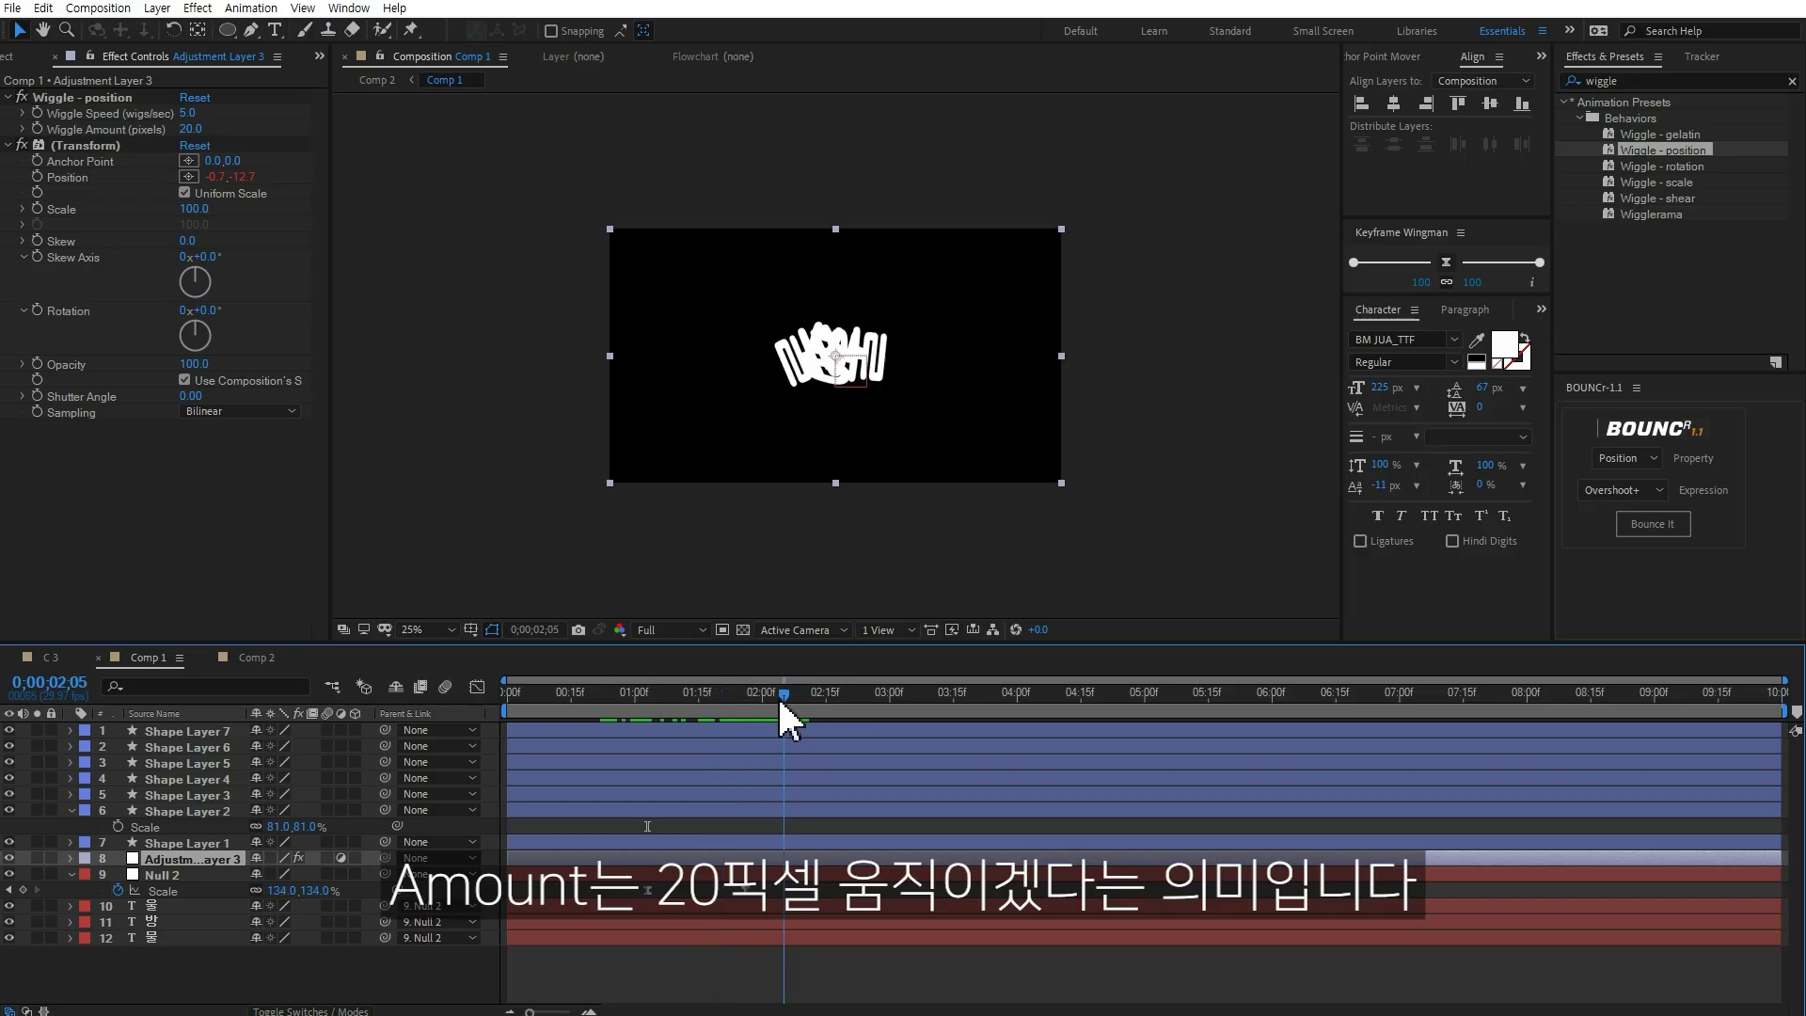
left_click_drag(781, 698, 746, 707)
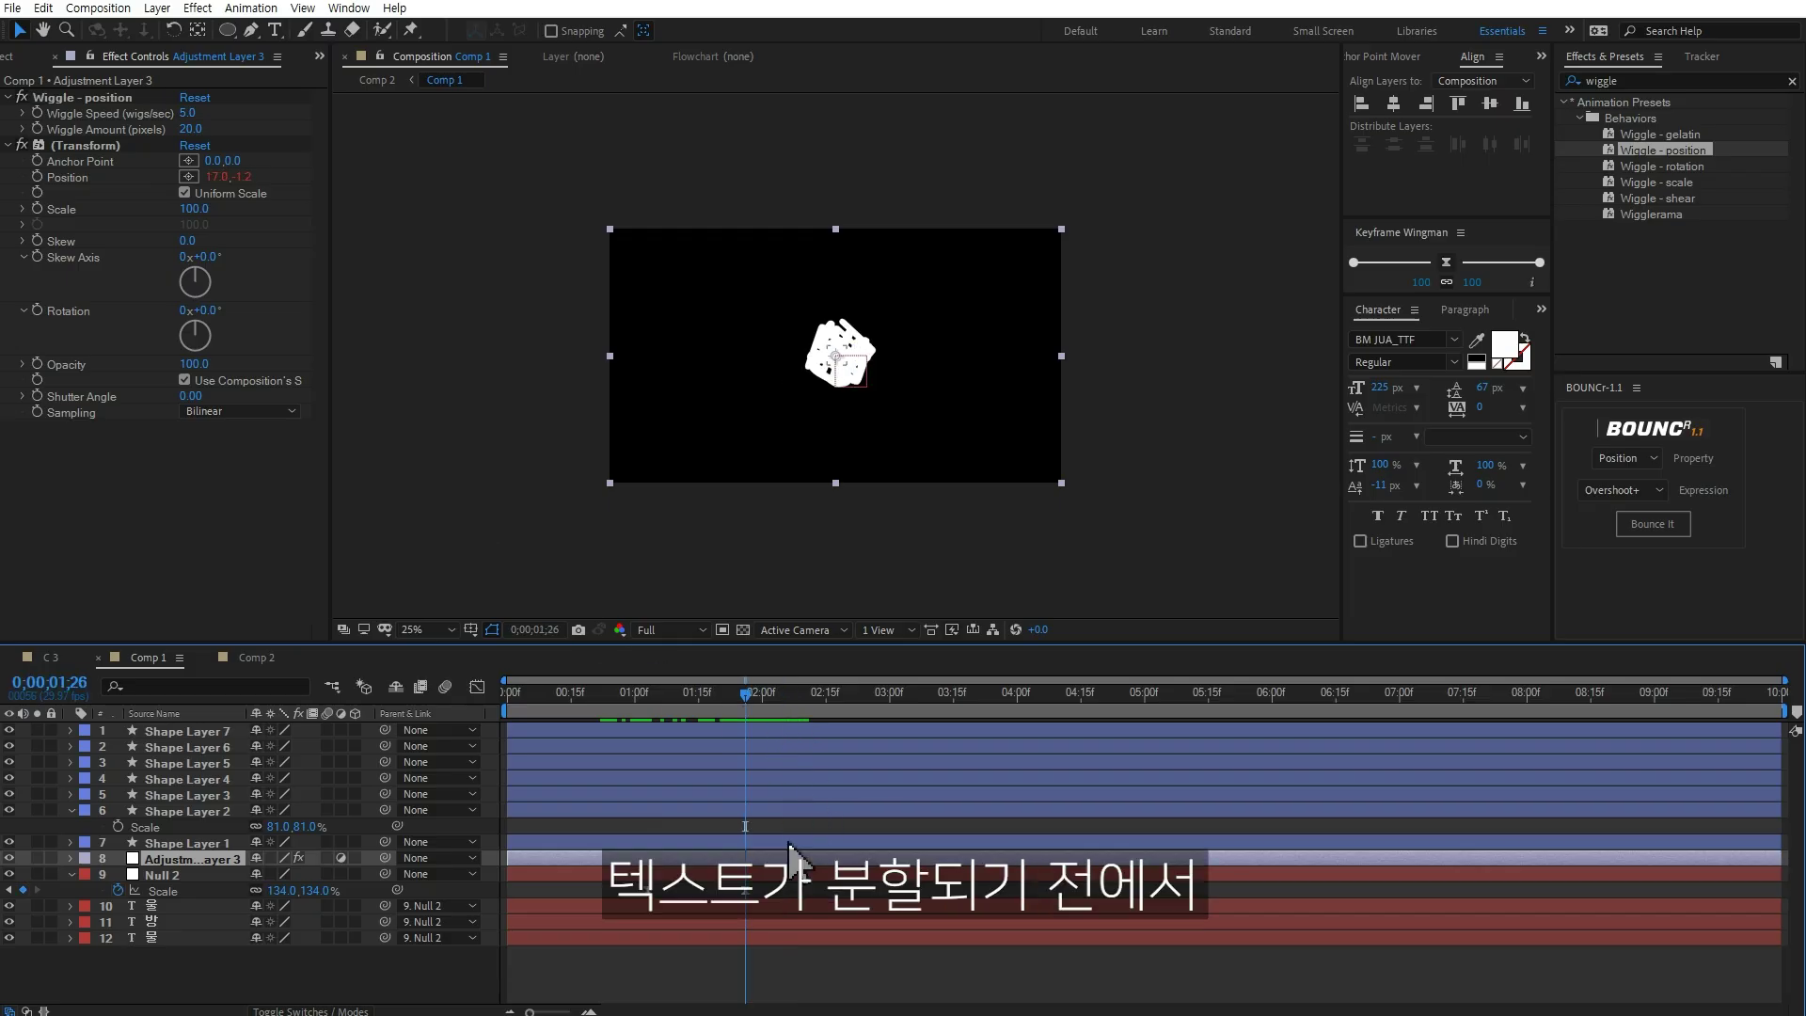
left_click(35, 128)
key("space")
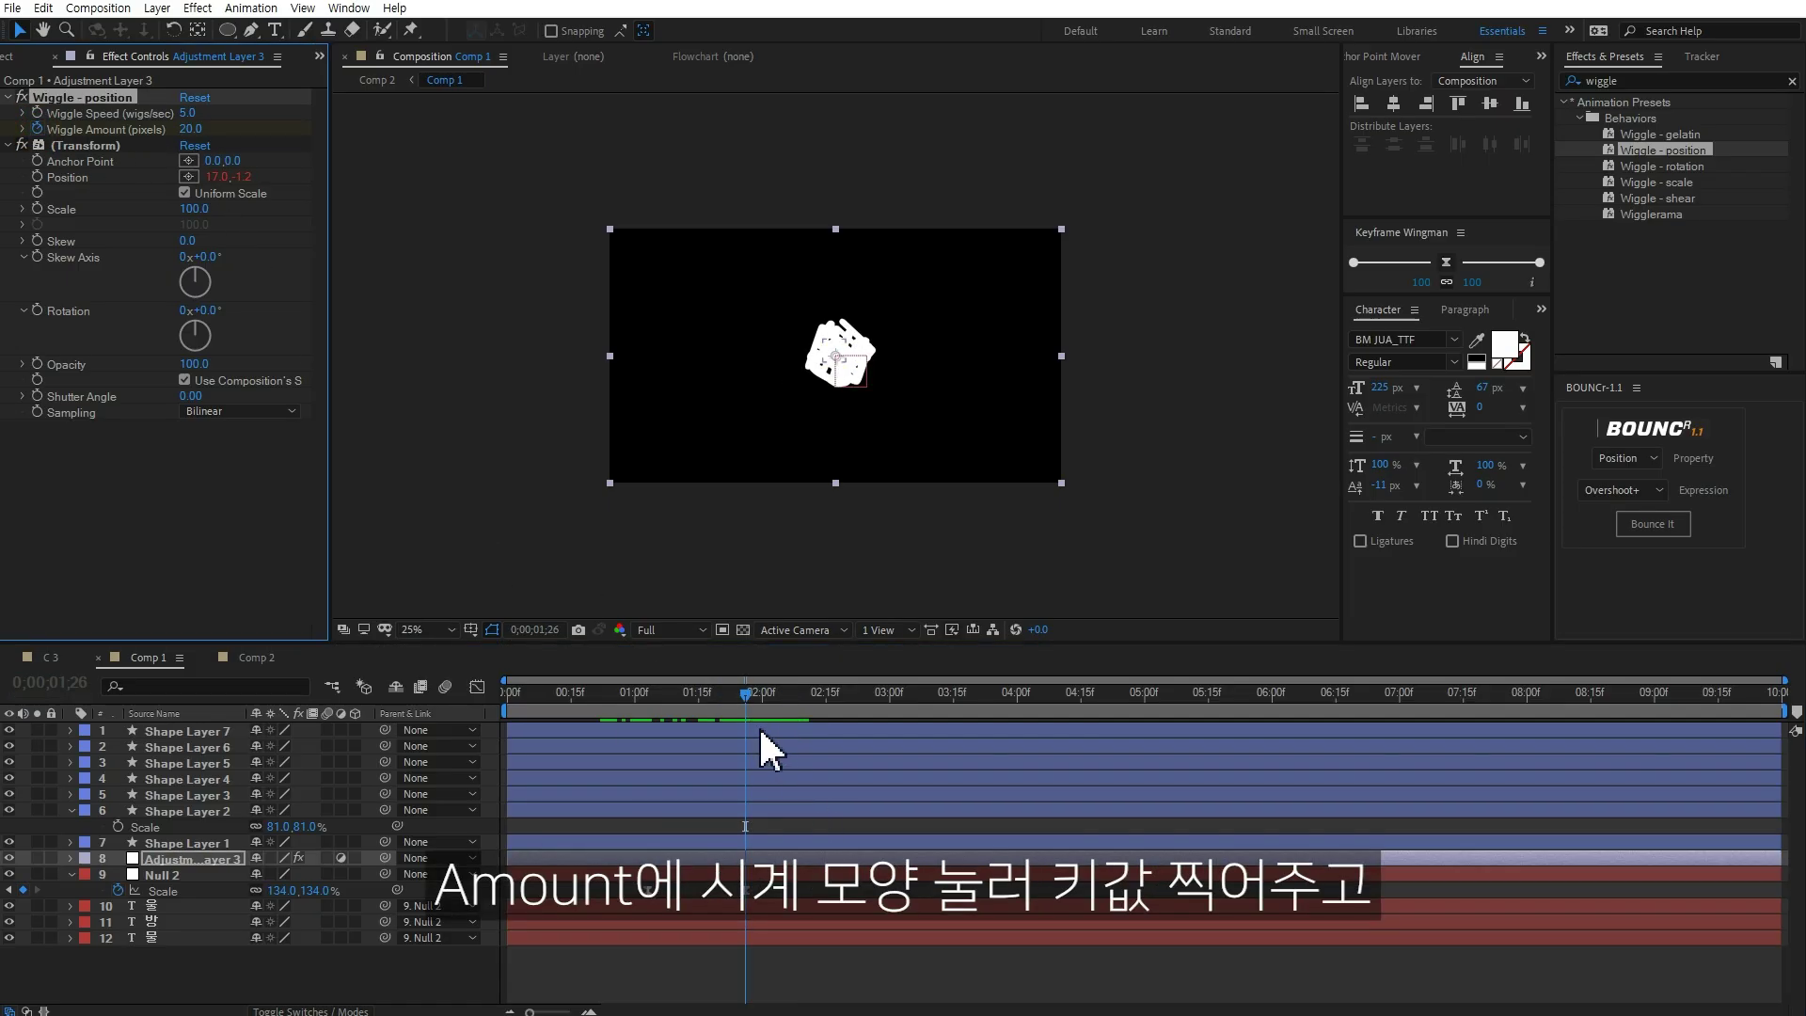
left_click(223, 482)
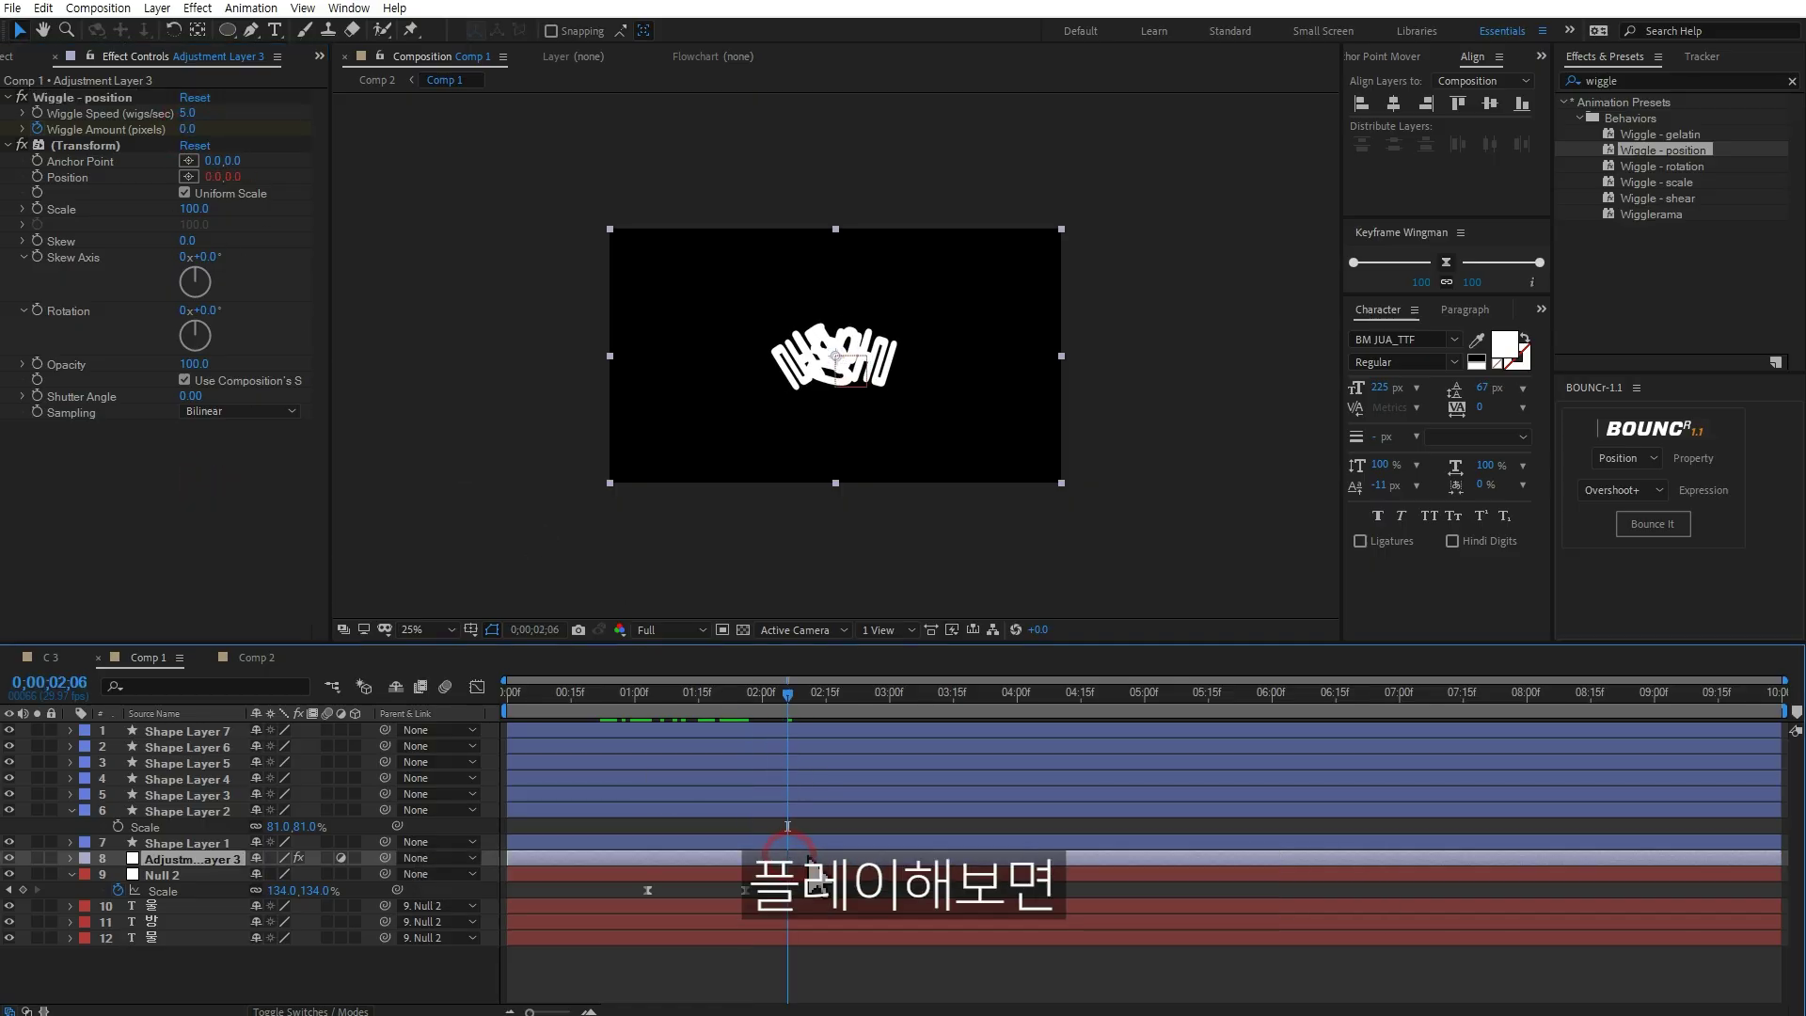
key("space")
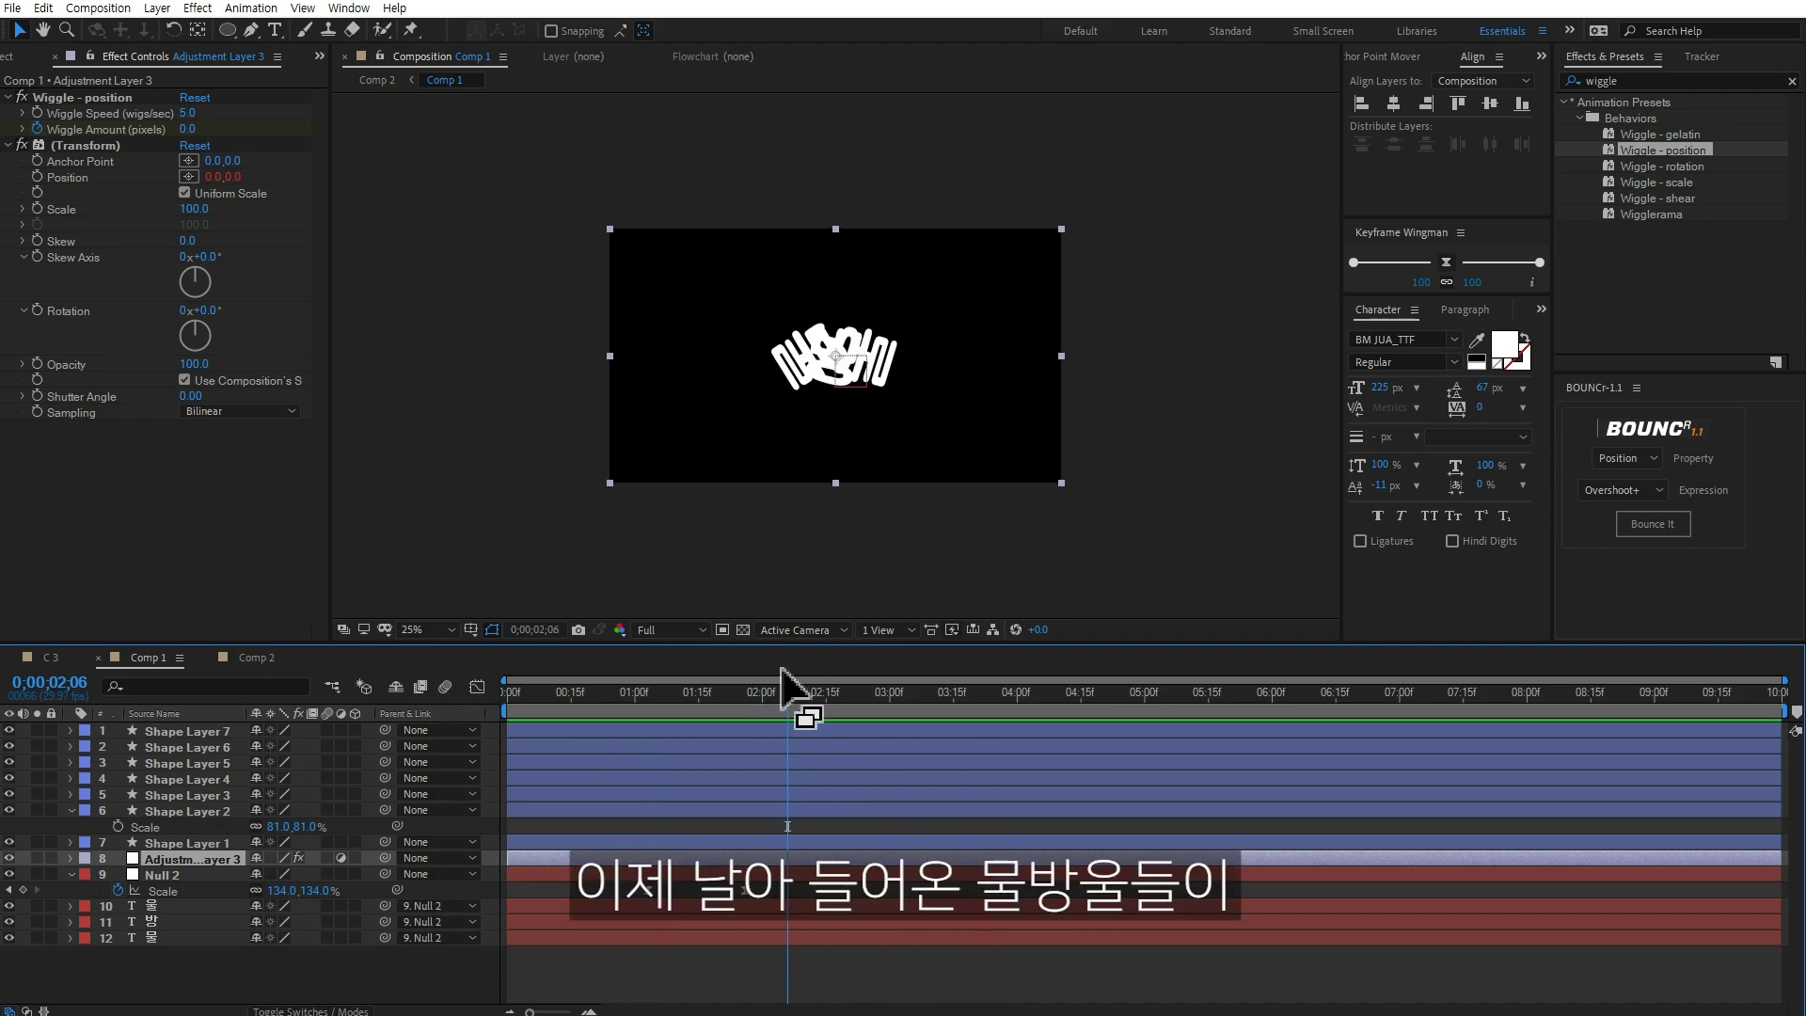
Step: Trim all seven droplet shape layers to end at 0;00;02;04
left_click_drag(818, 696, 951, 701)
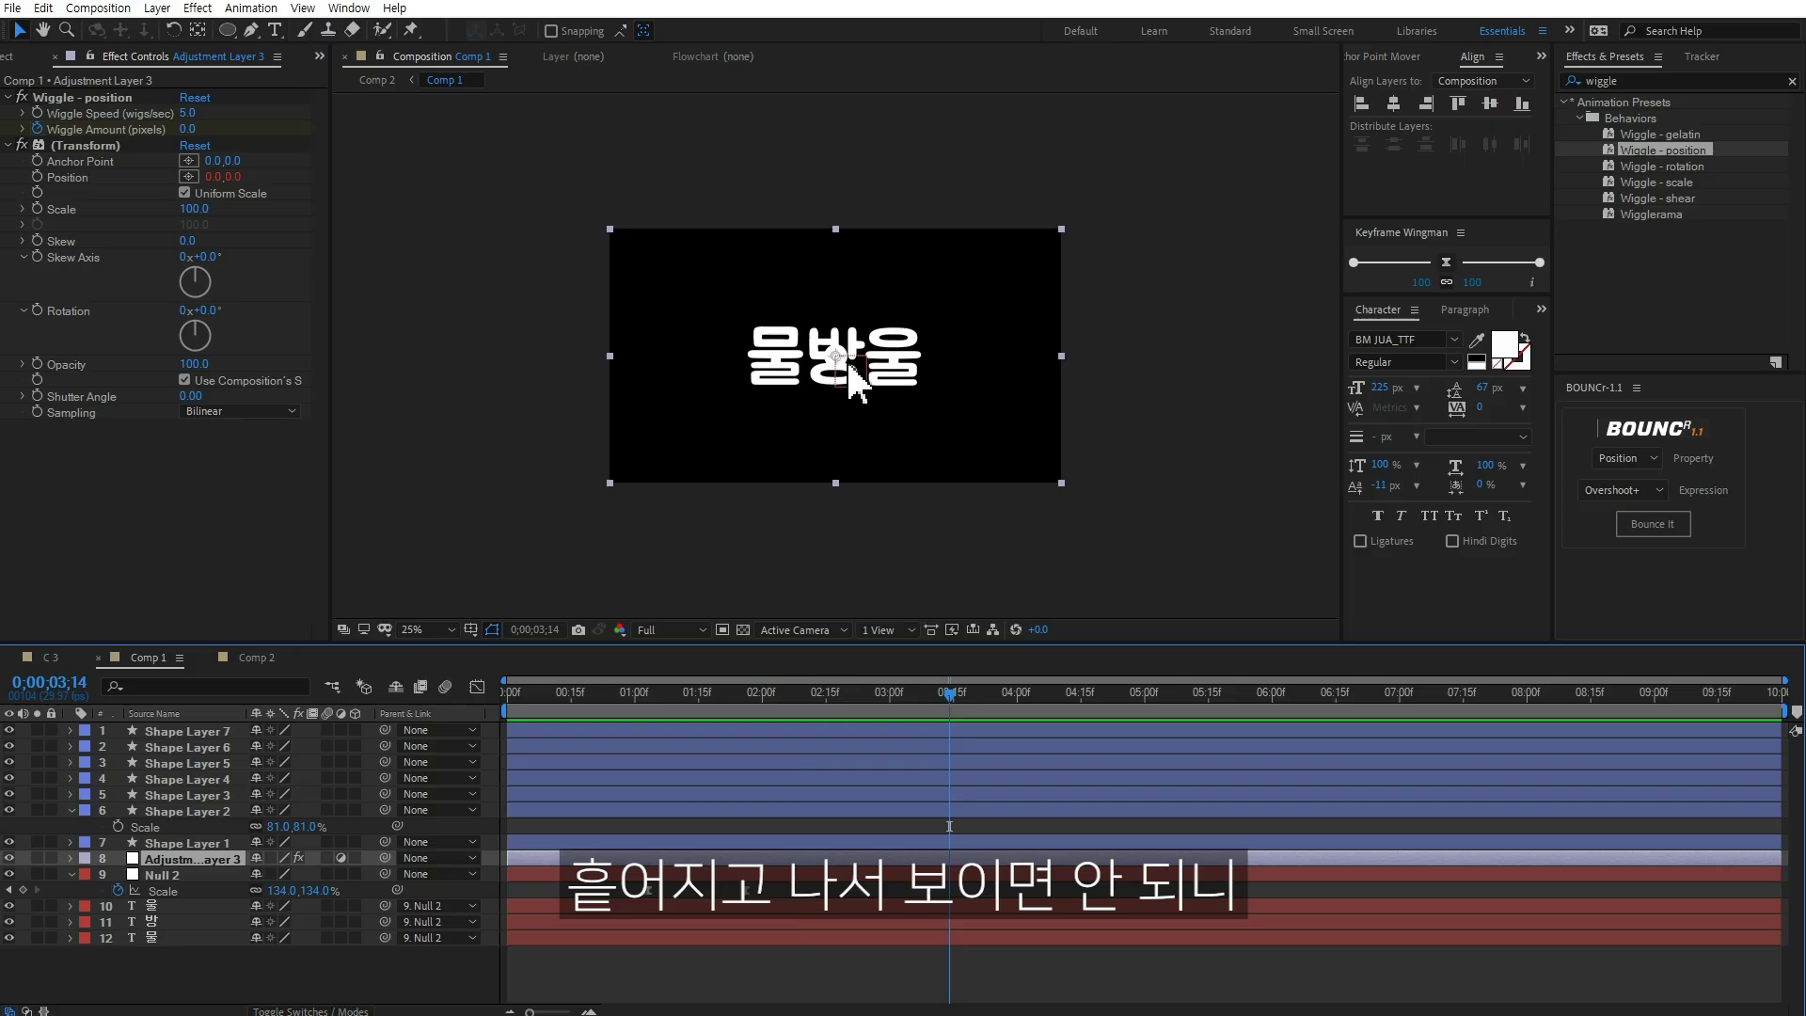
left_click_drag(824, 698, 773, 698)
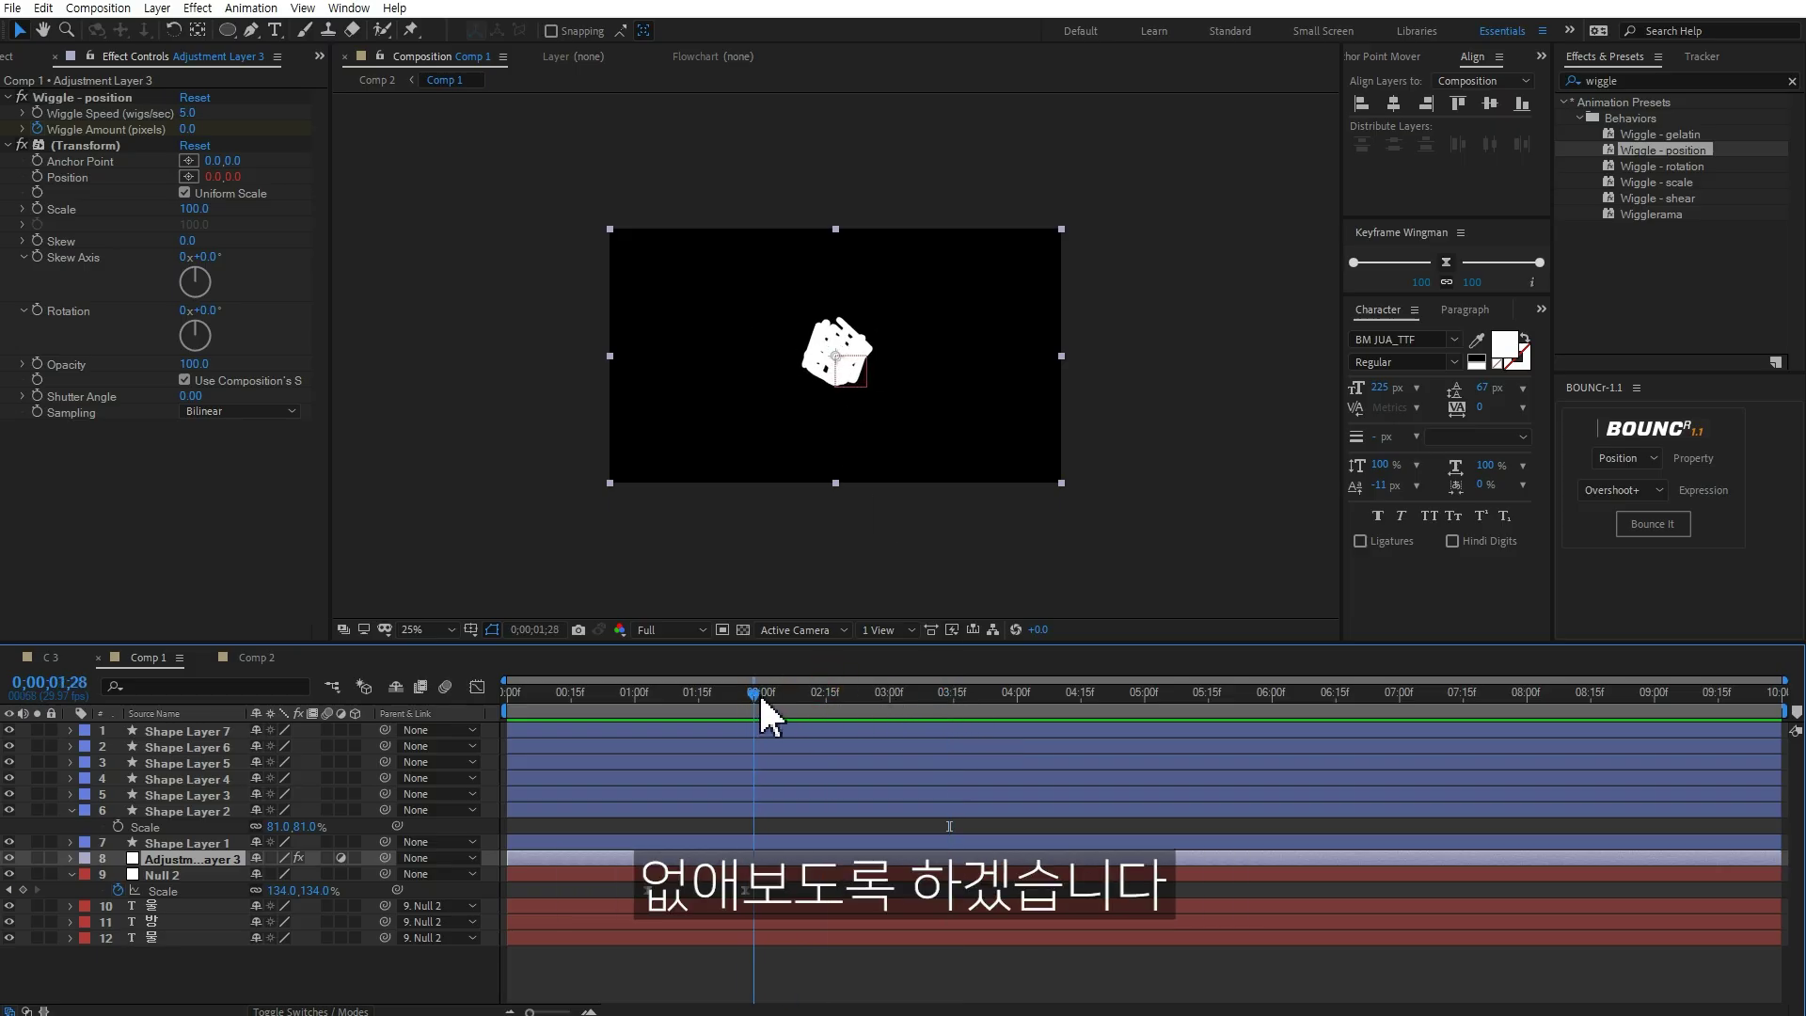
left_click_drag(774, 697, 781, 697)
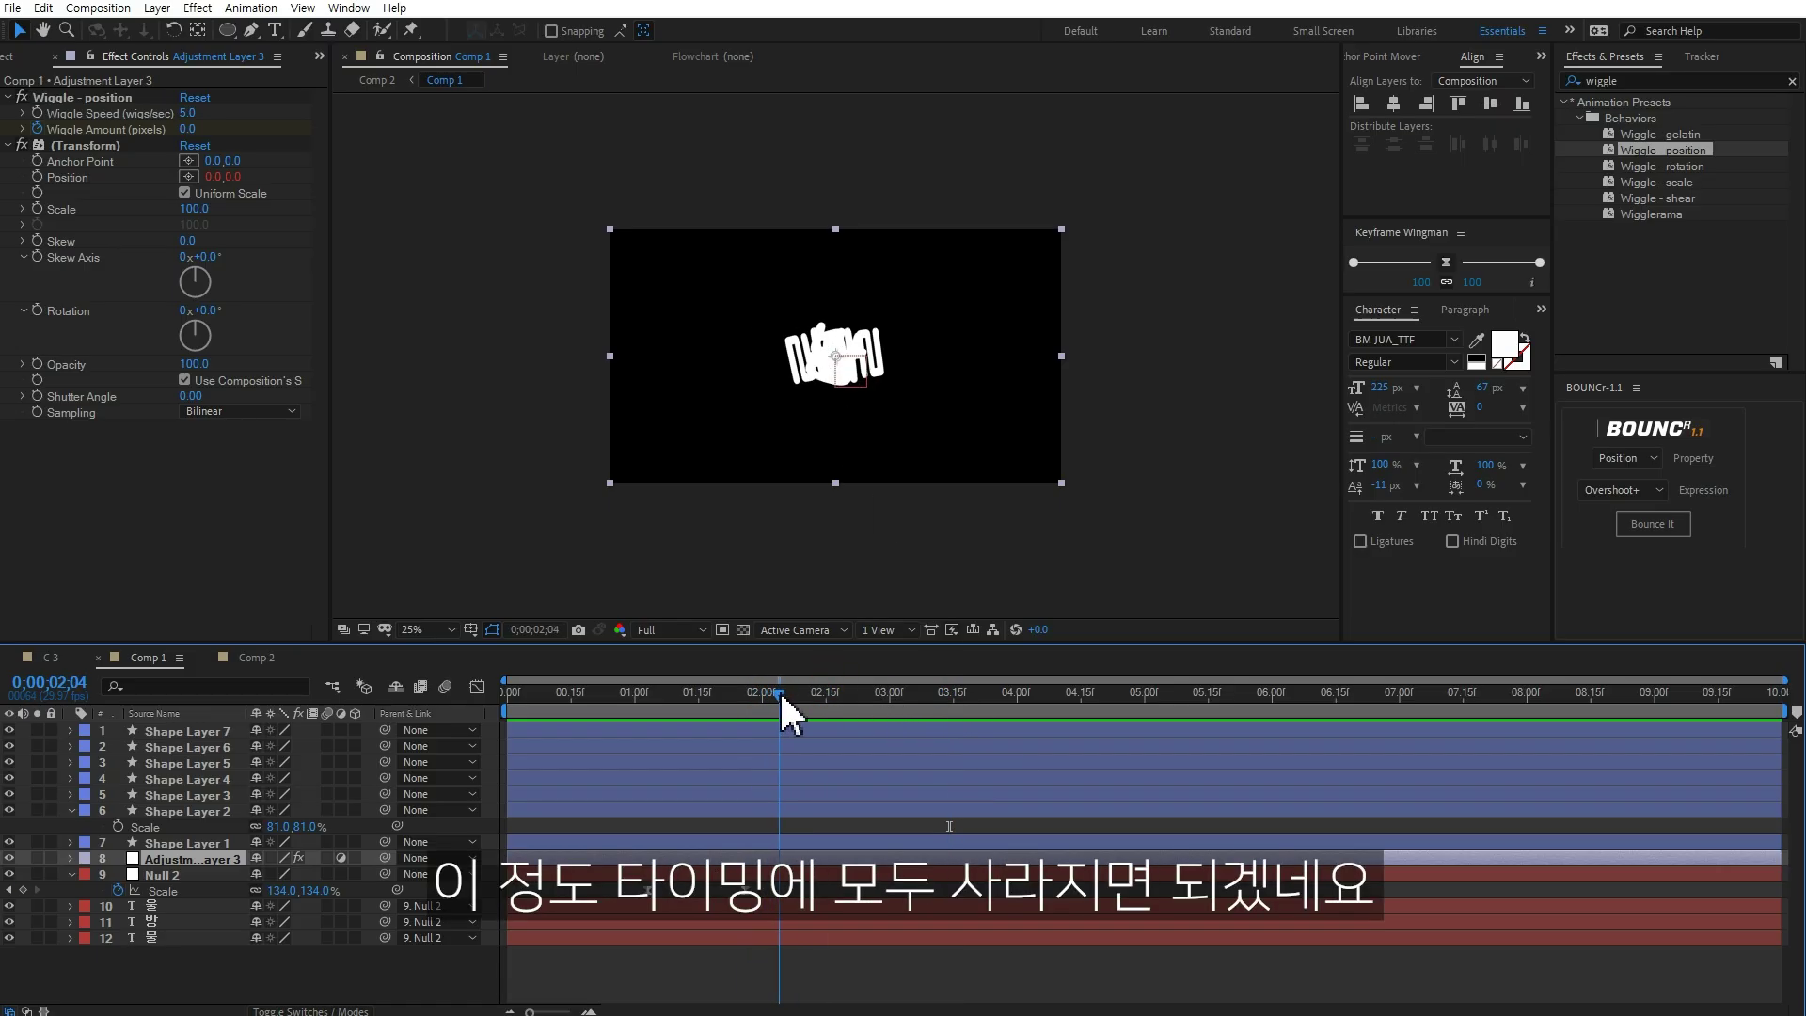
left_click(787, 731)
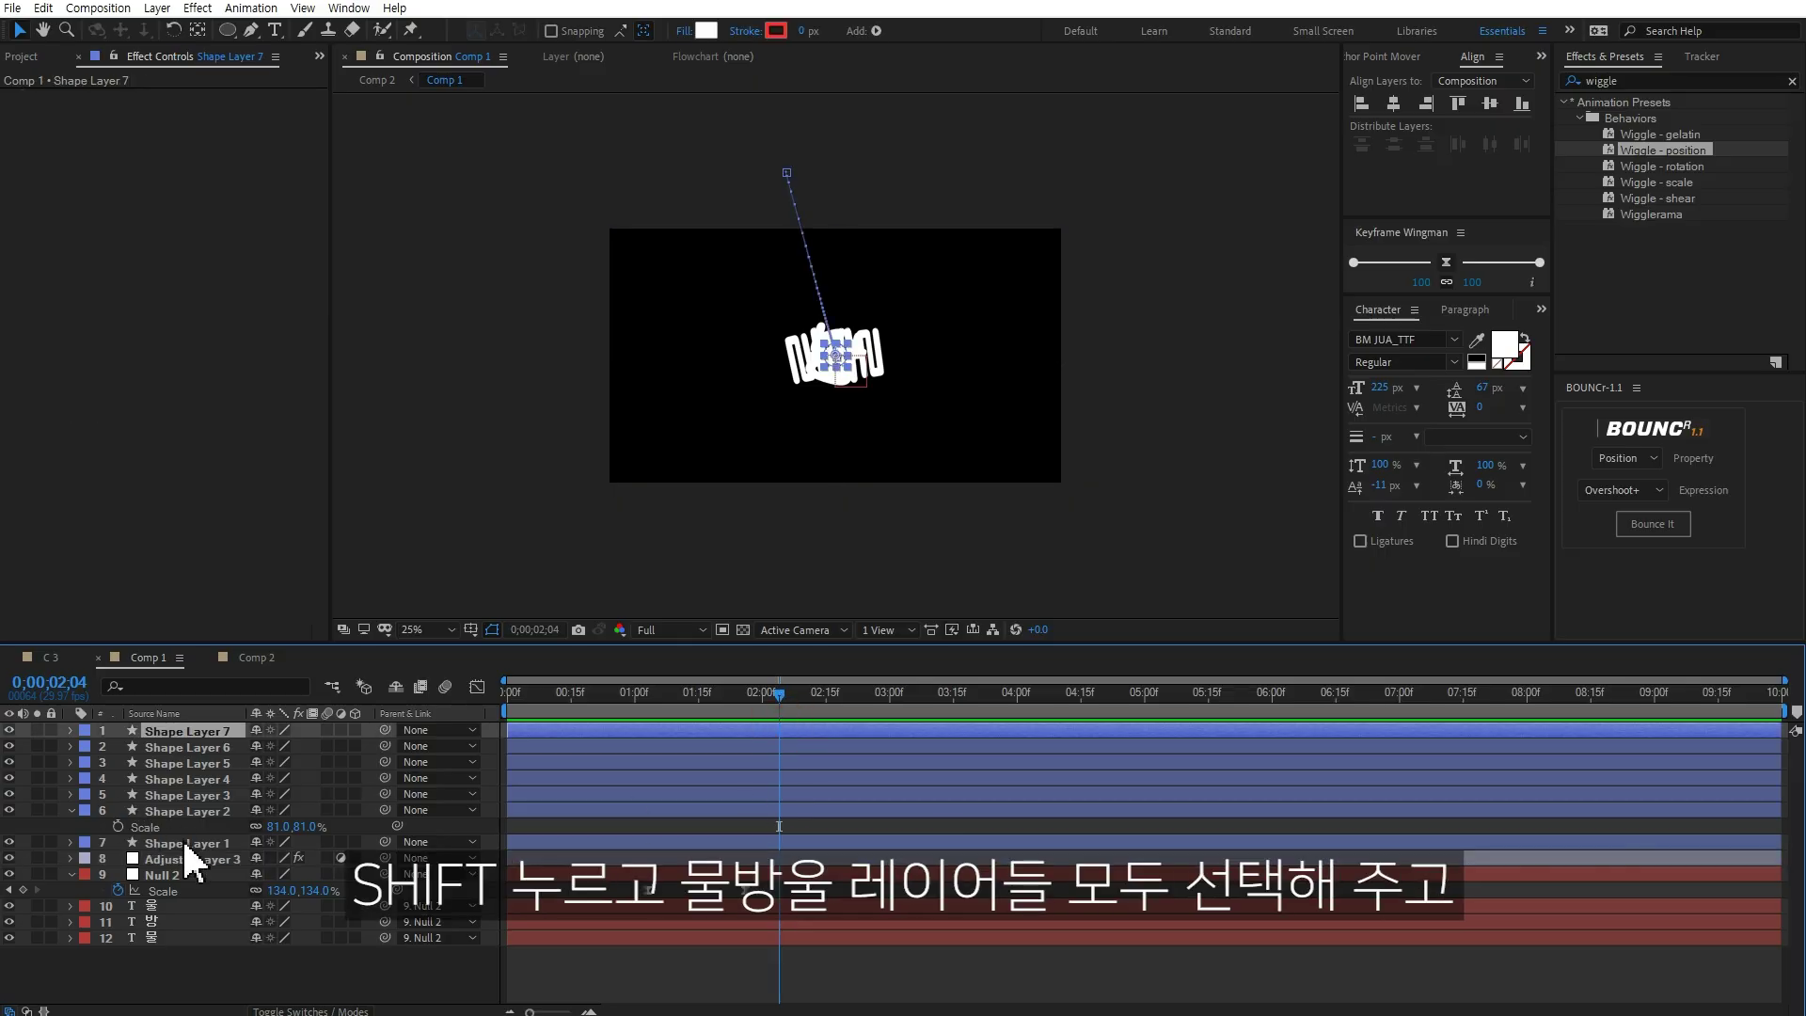
left_click(186, 843, "shift")
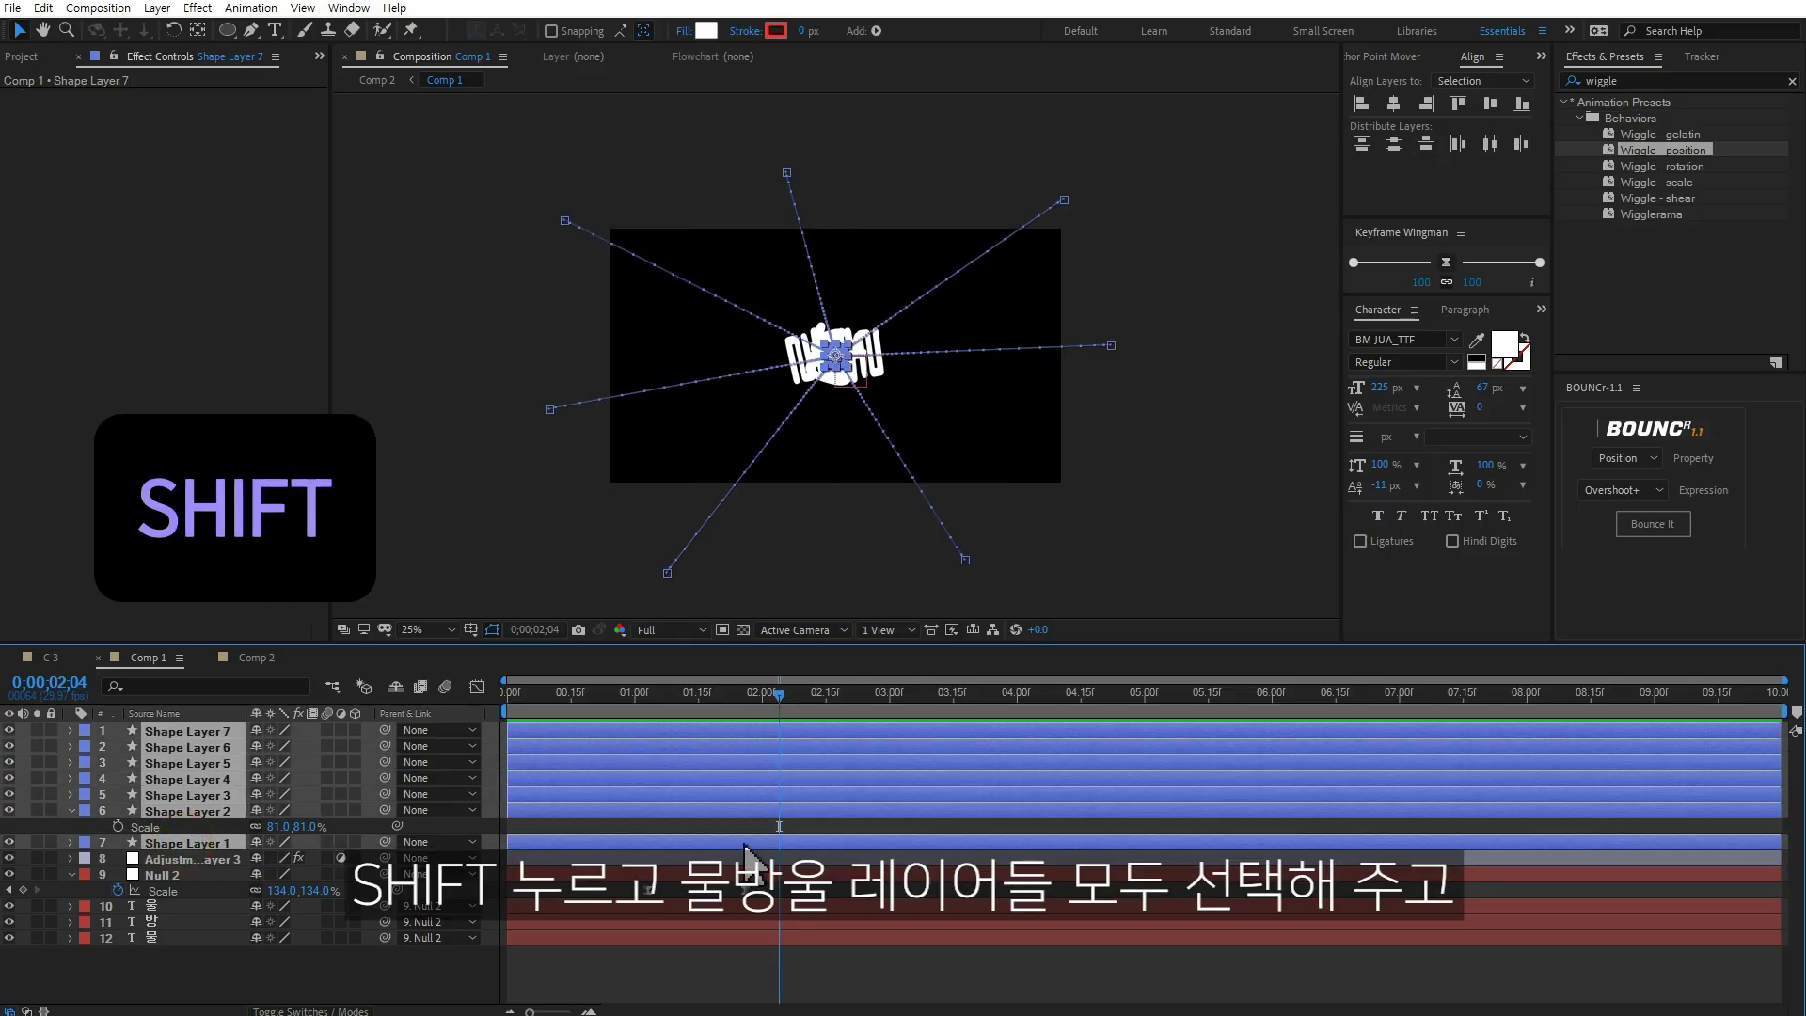
key("alt+bracketright")
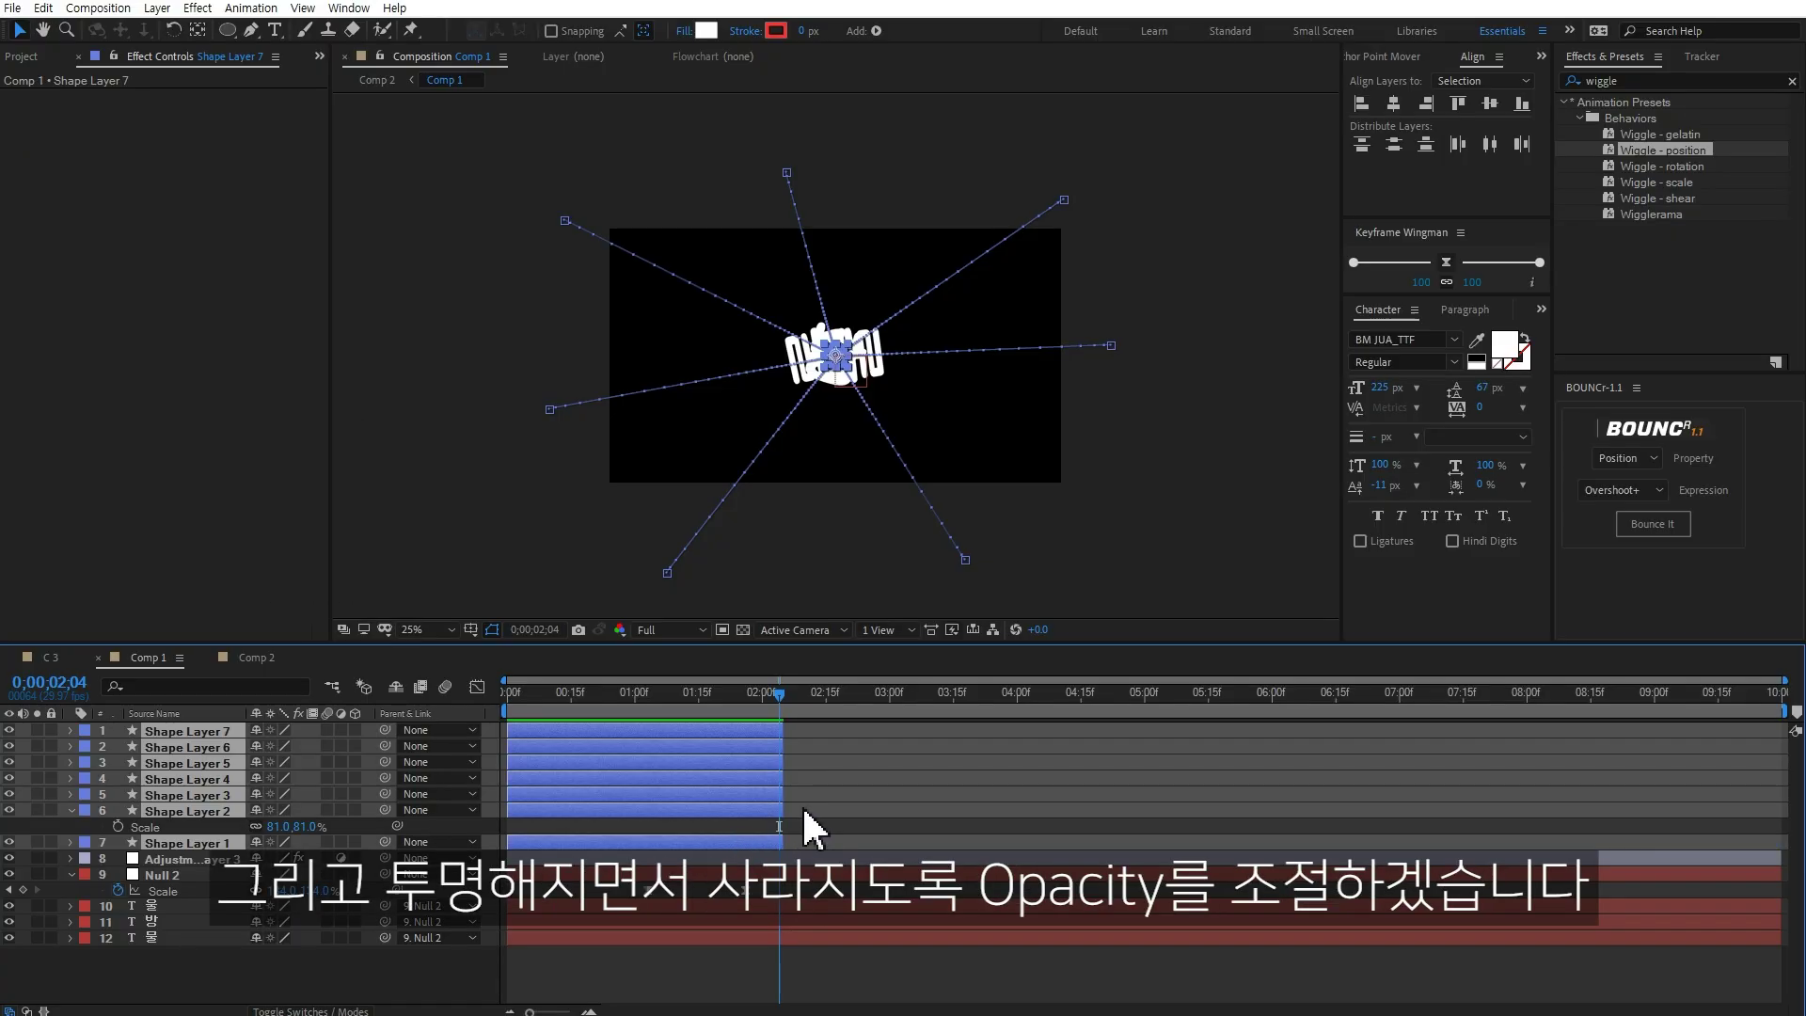
Step: Set 100% Opacity keyframes on the droplet layers at 0;00;01;24
key("t")
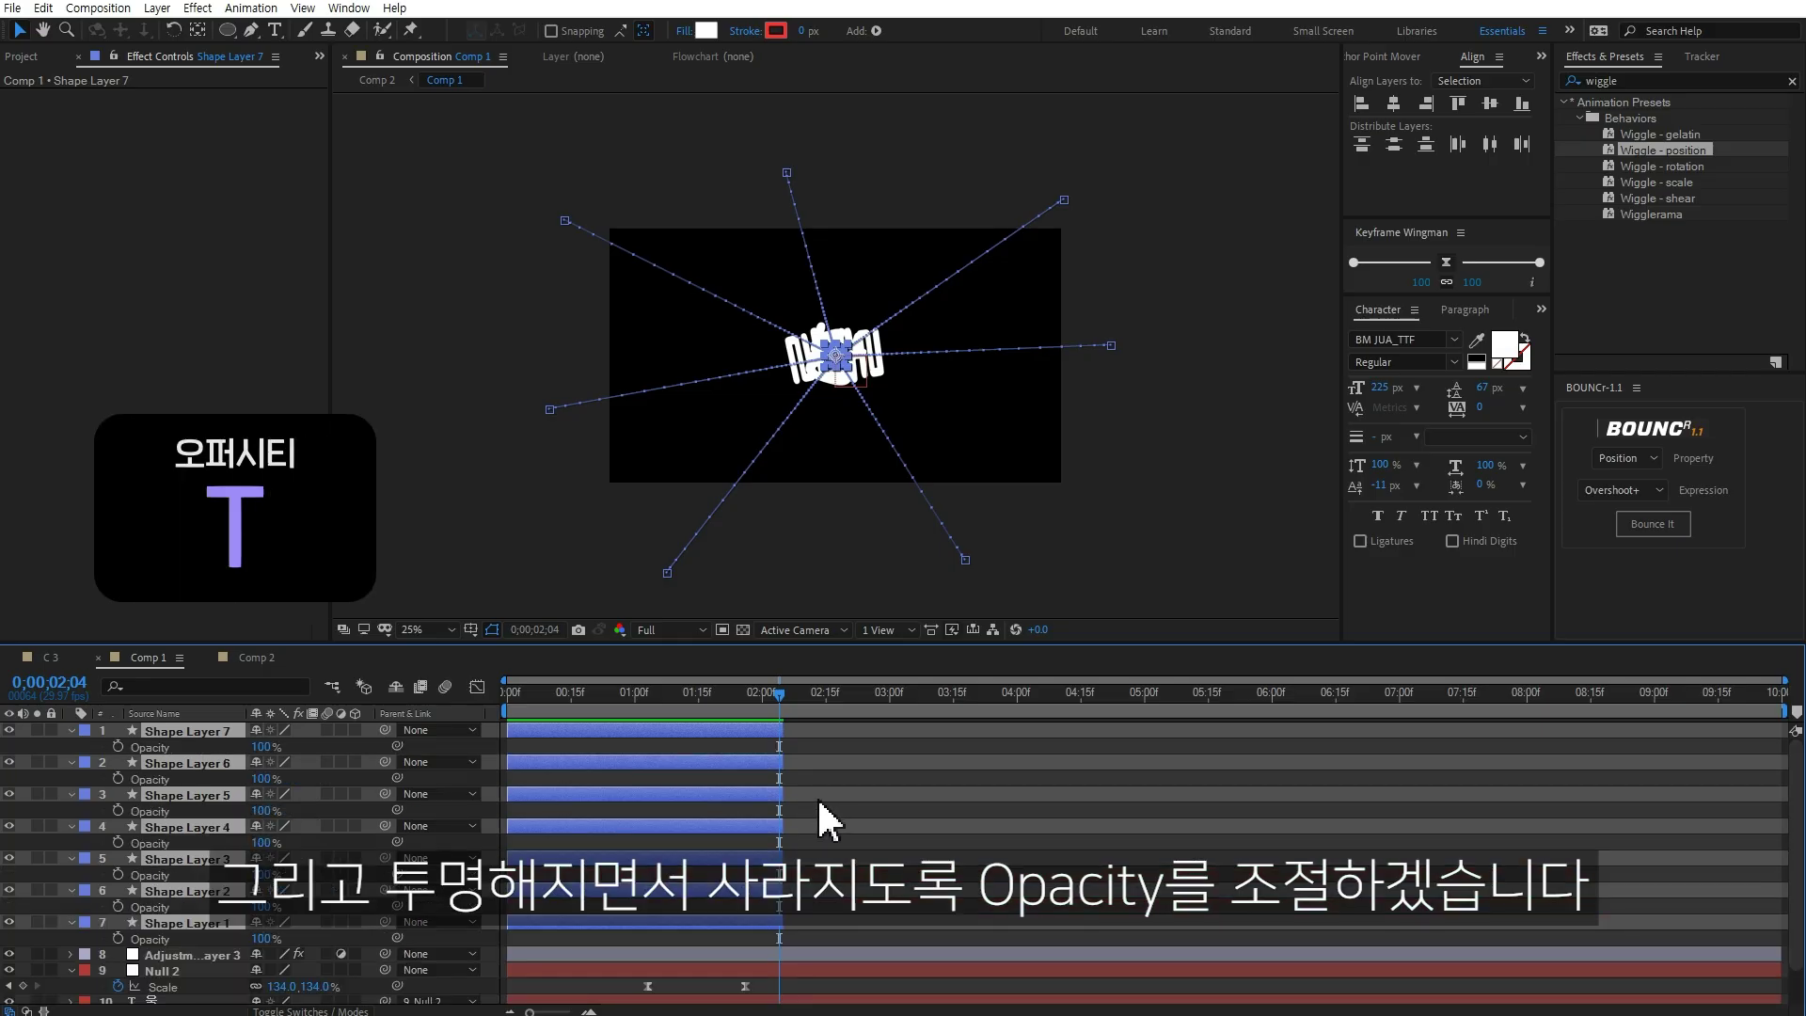
key("shift+Page_Up")
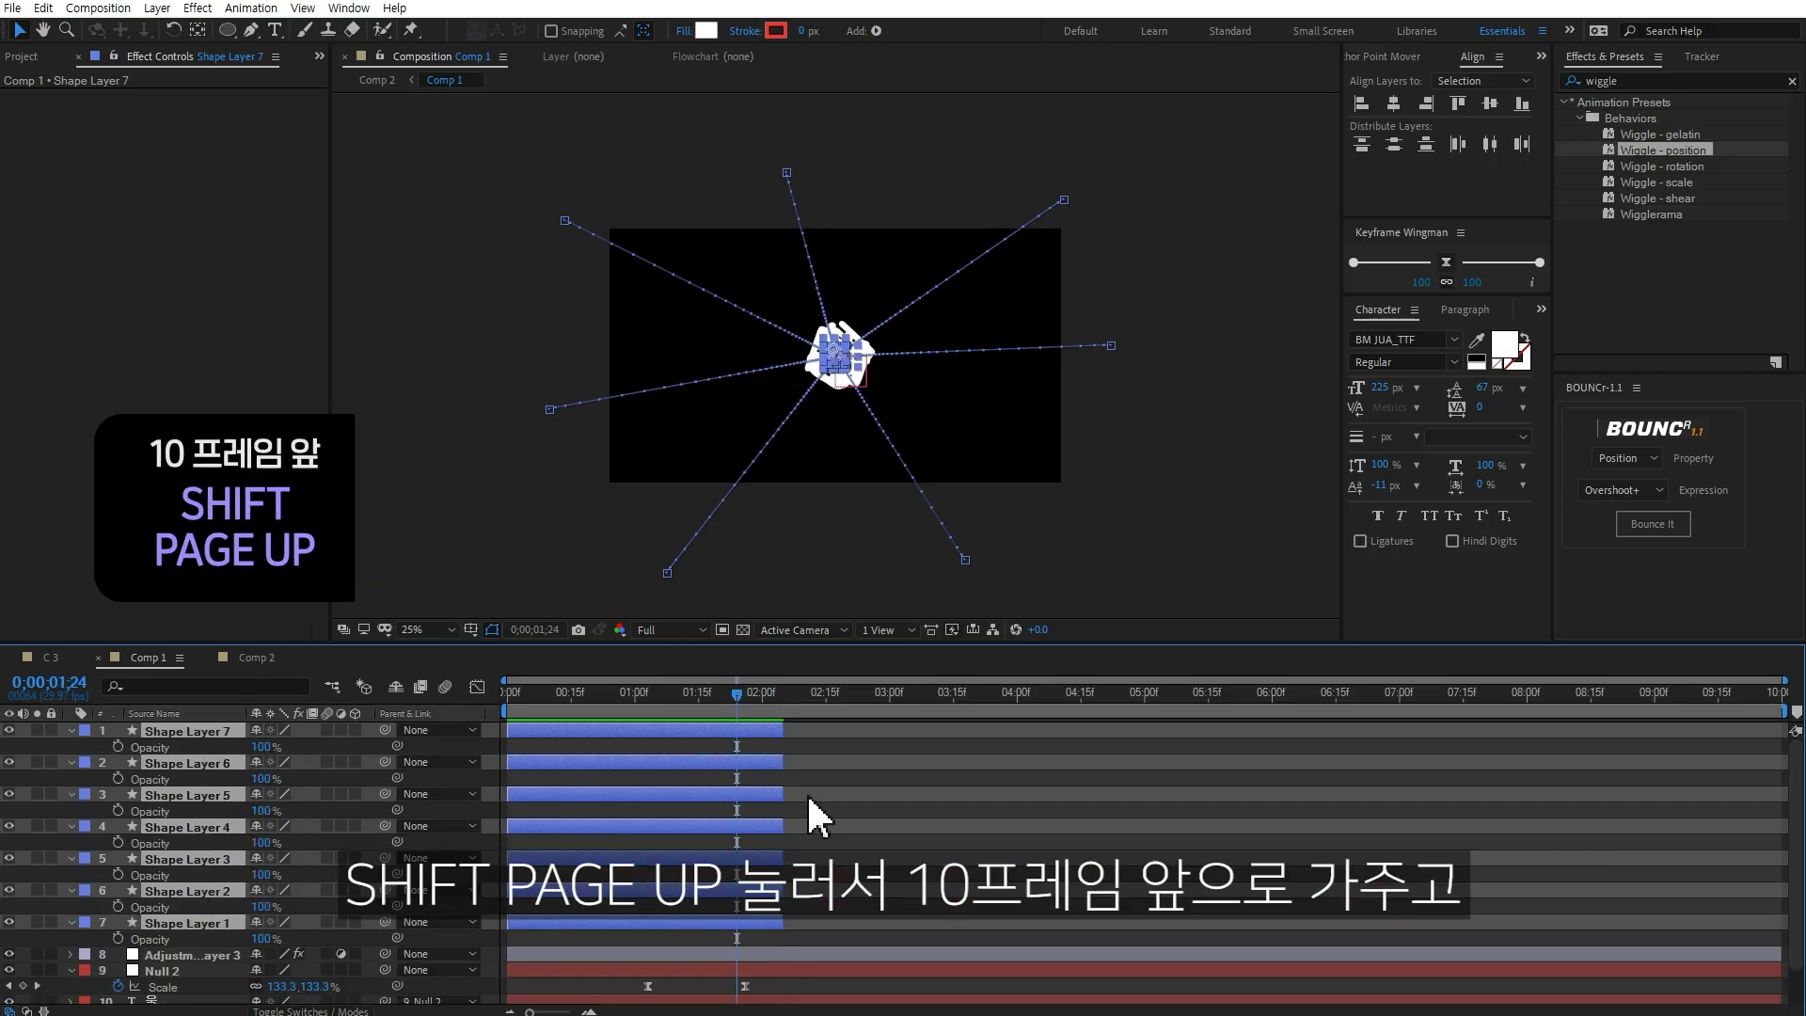
left_click(118, 745)
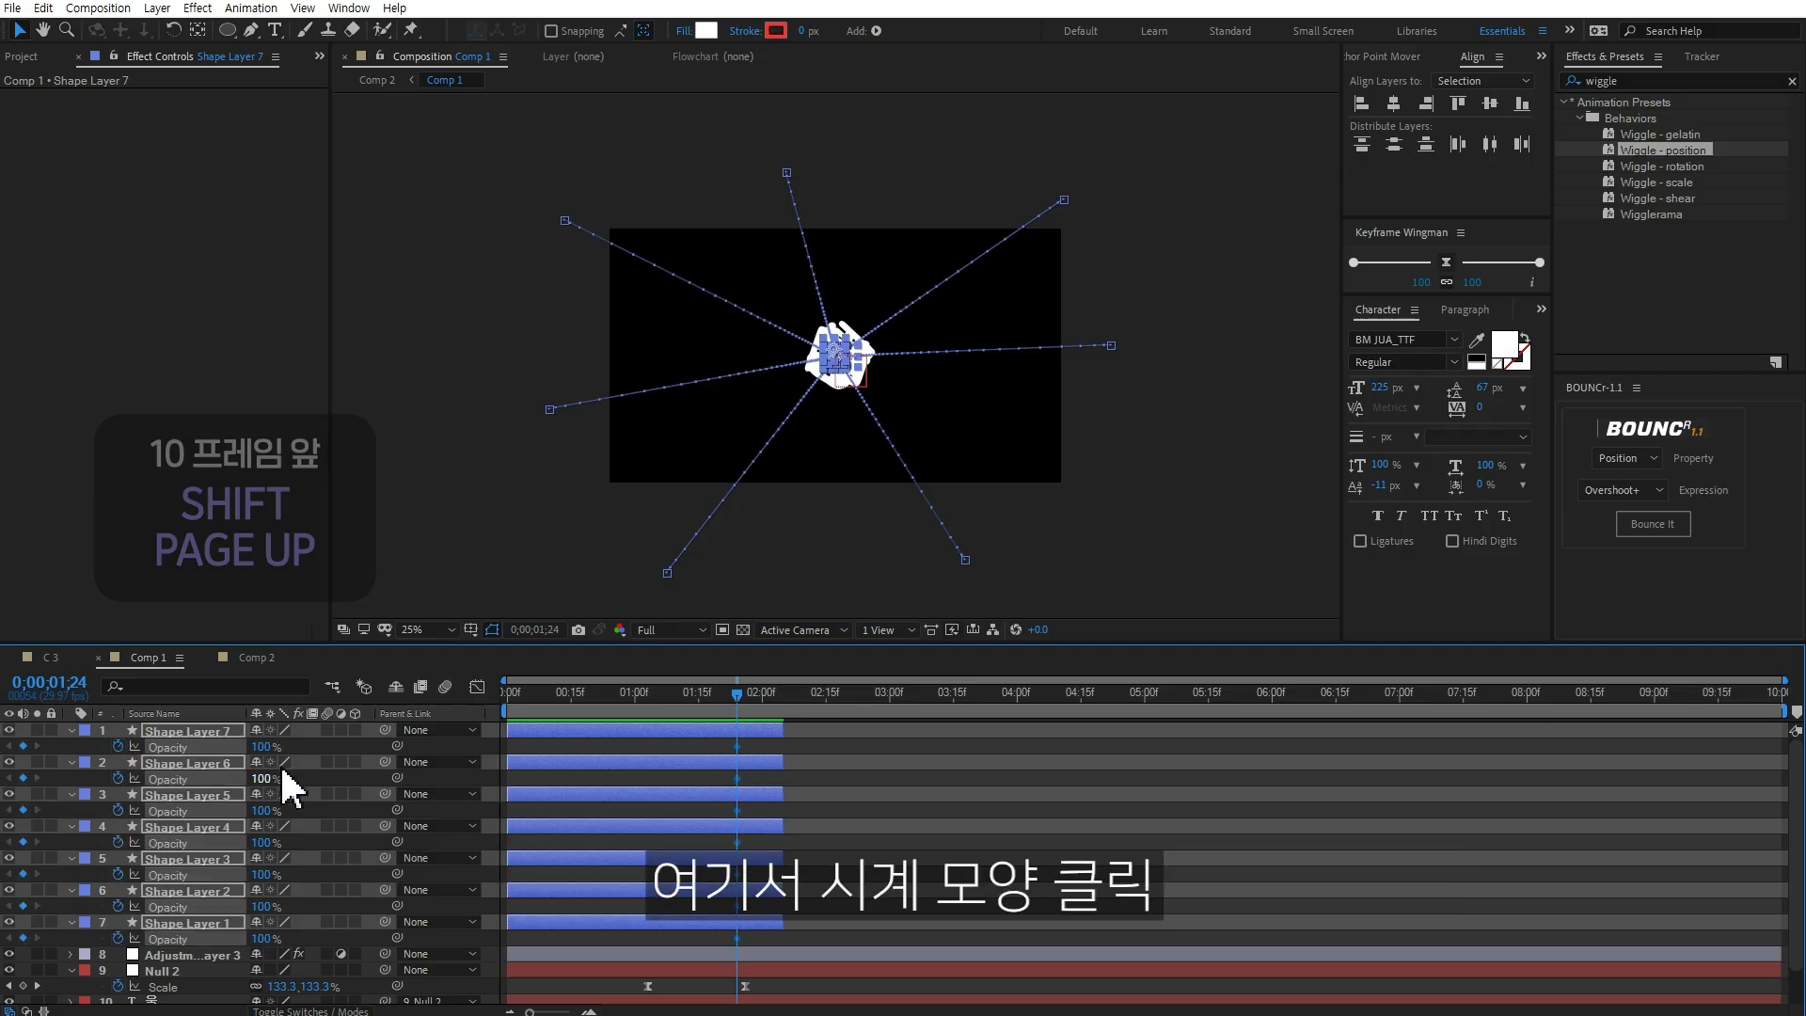
key("shift+Page_Down")
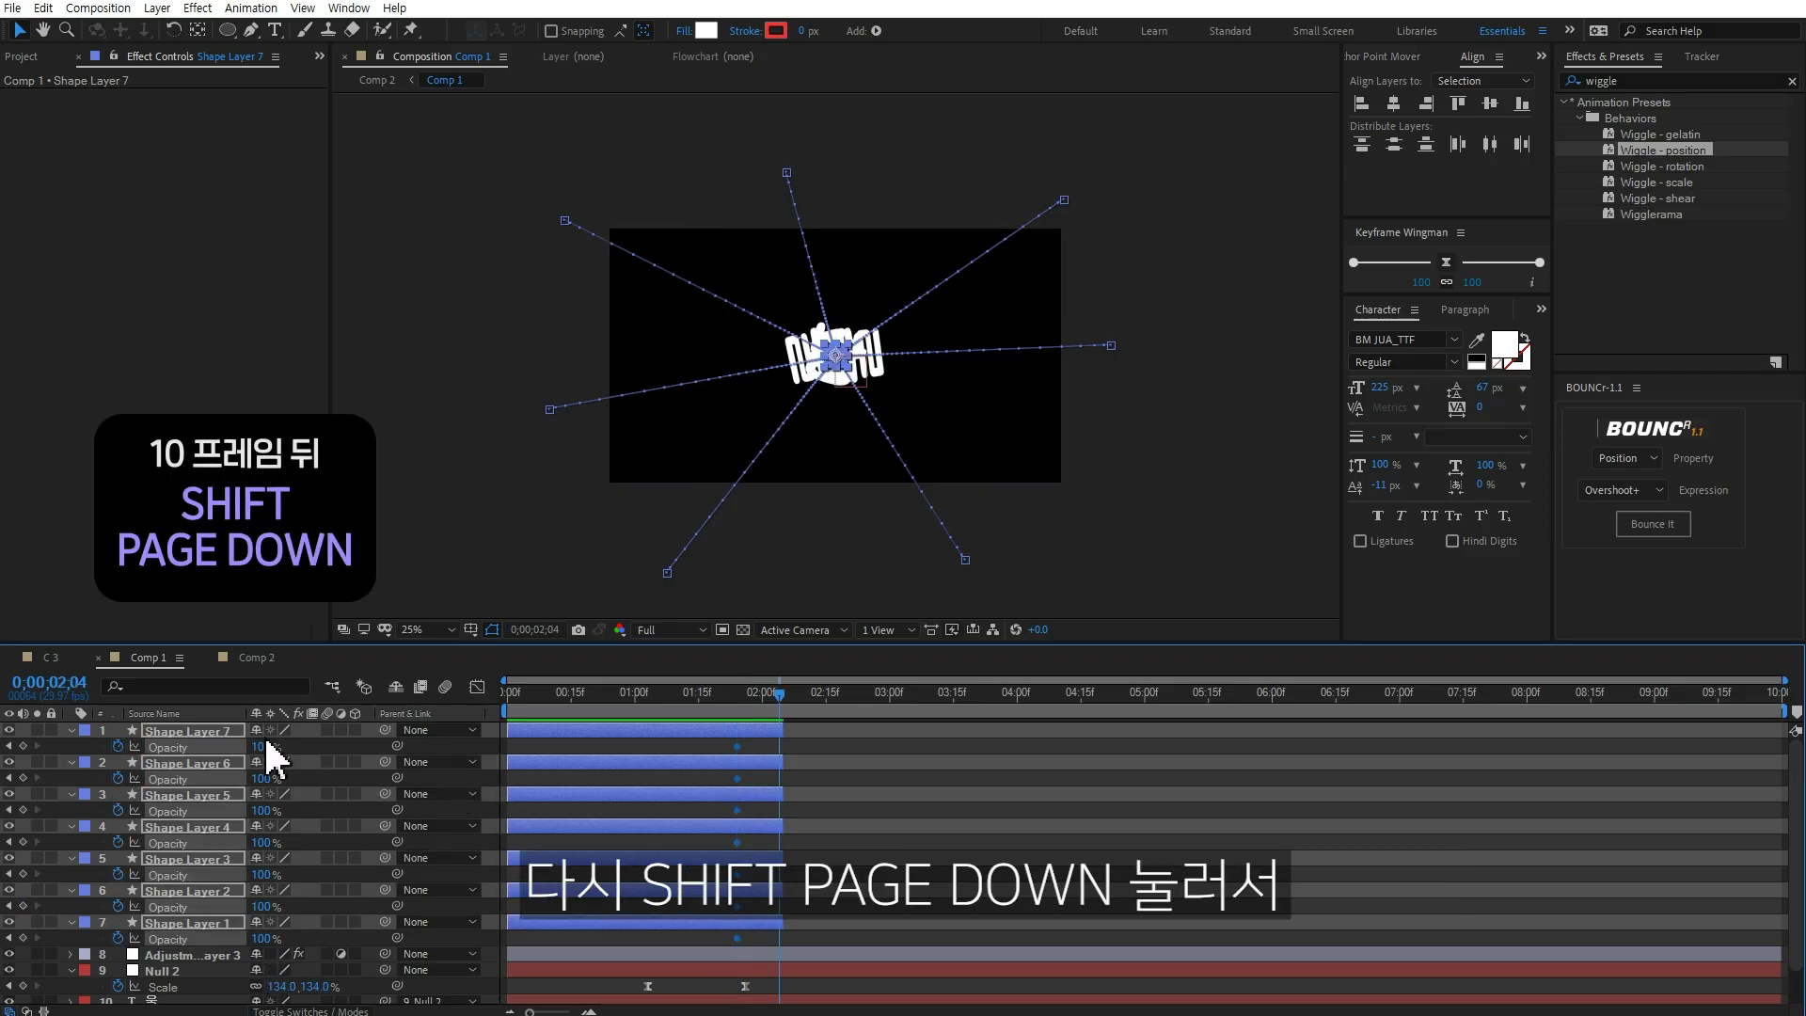
key("shift+Page_Down")
key("ctrl+shift+a")
Step: Set all seven droplets' Opacity to 0% at 0;00;02;04 and preview the fade-out
left_click(177, 733)
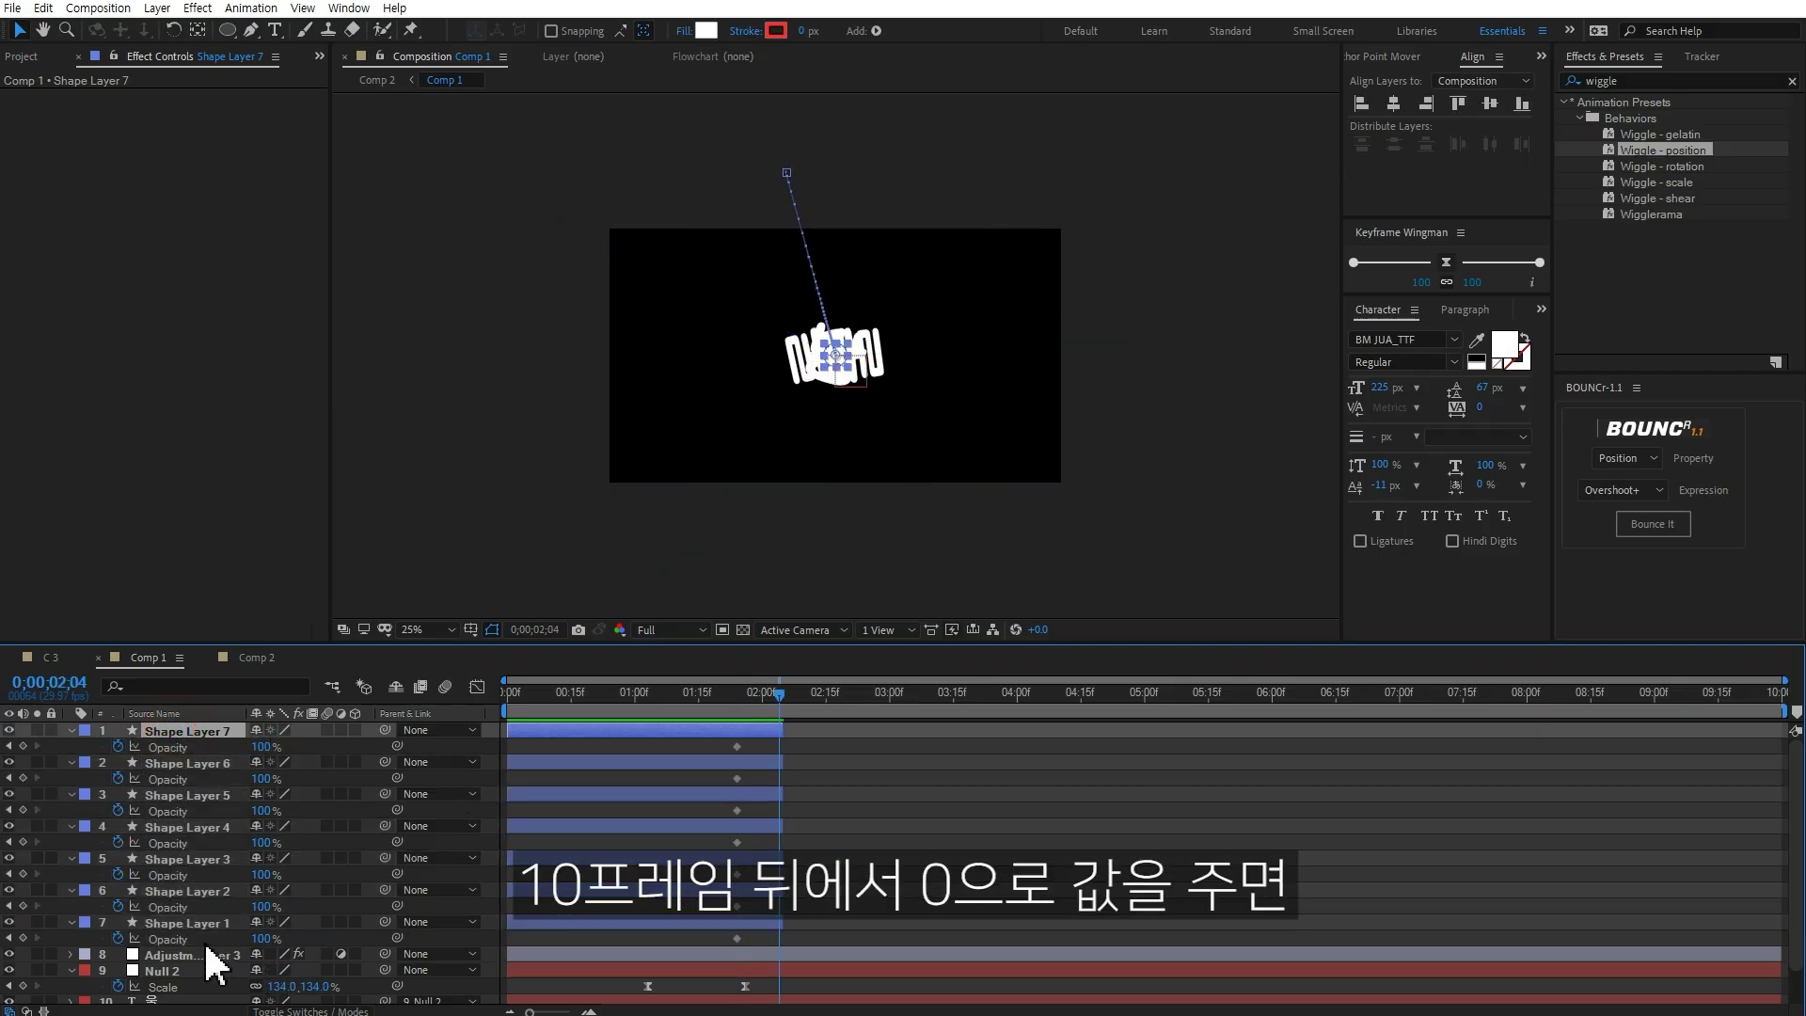
left_click(188, 925, "shift")
type("0")
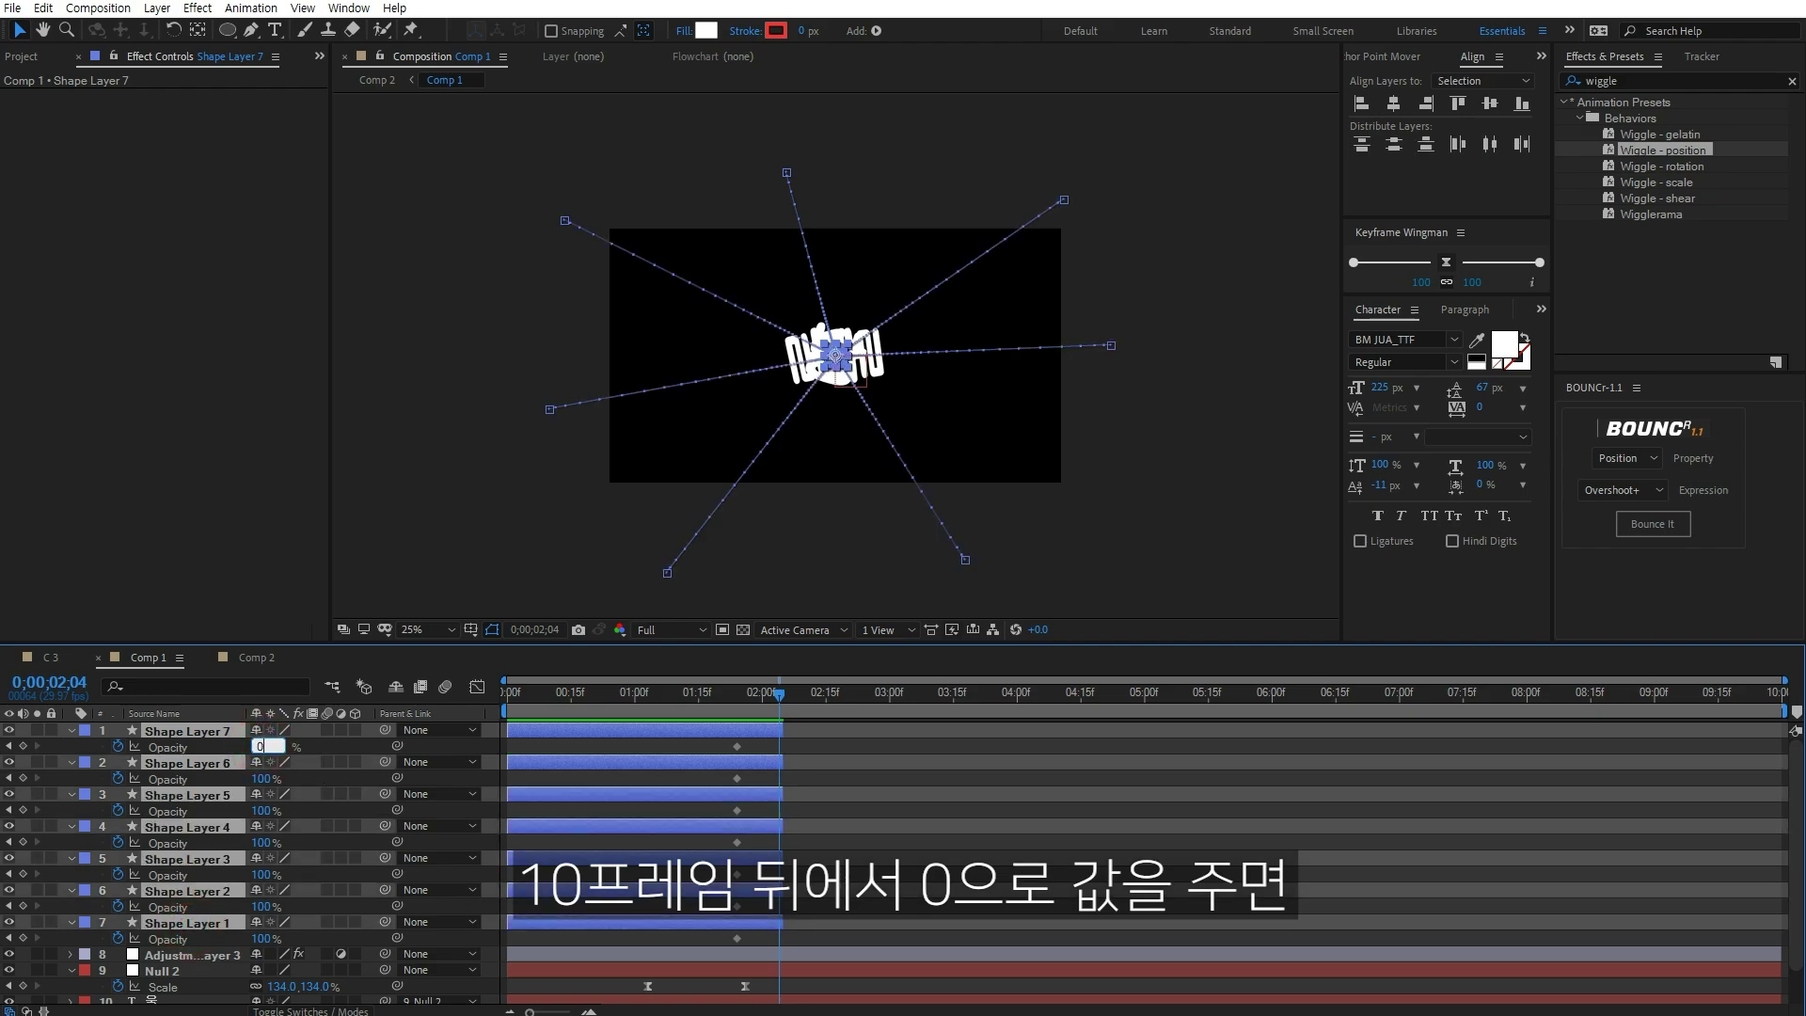
key("Return")
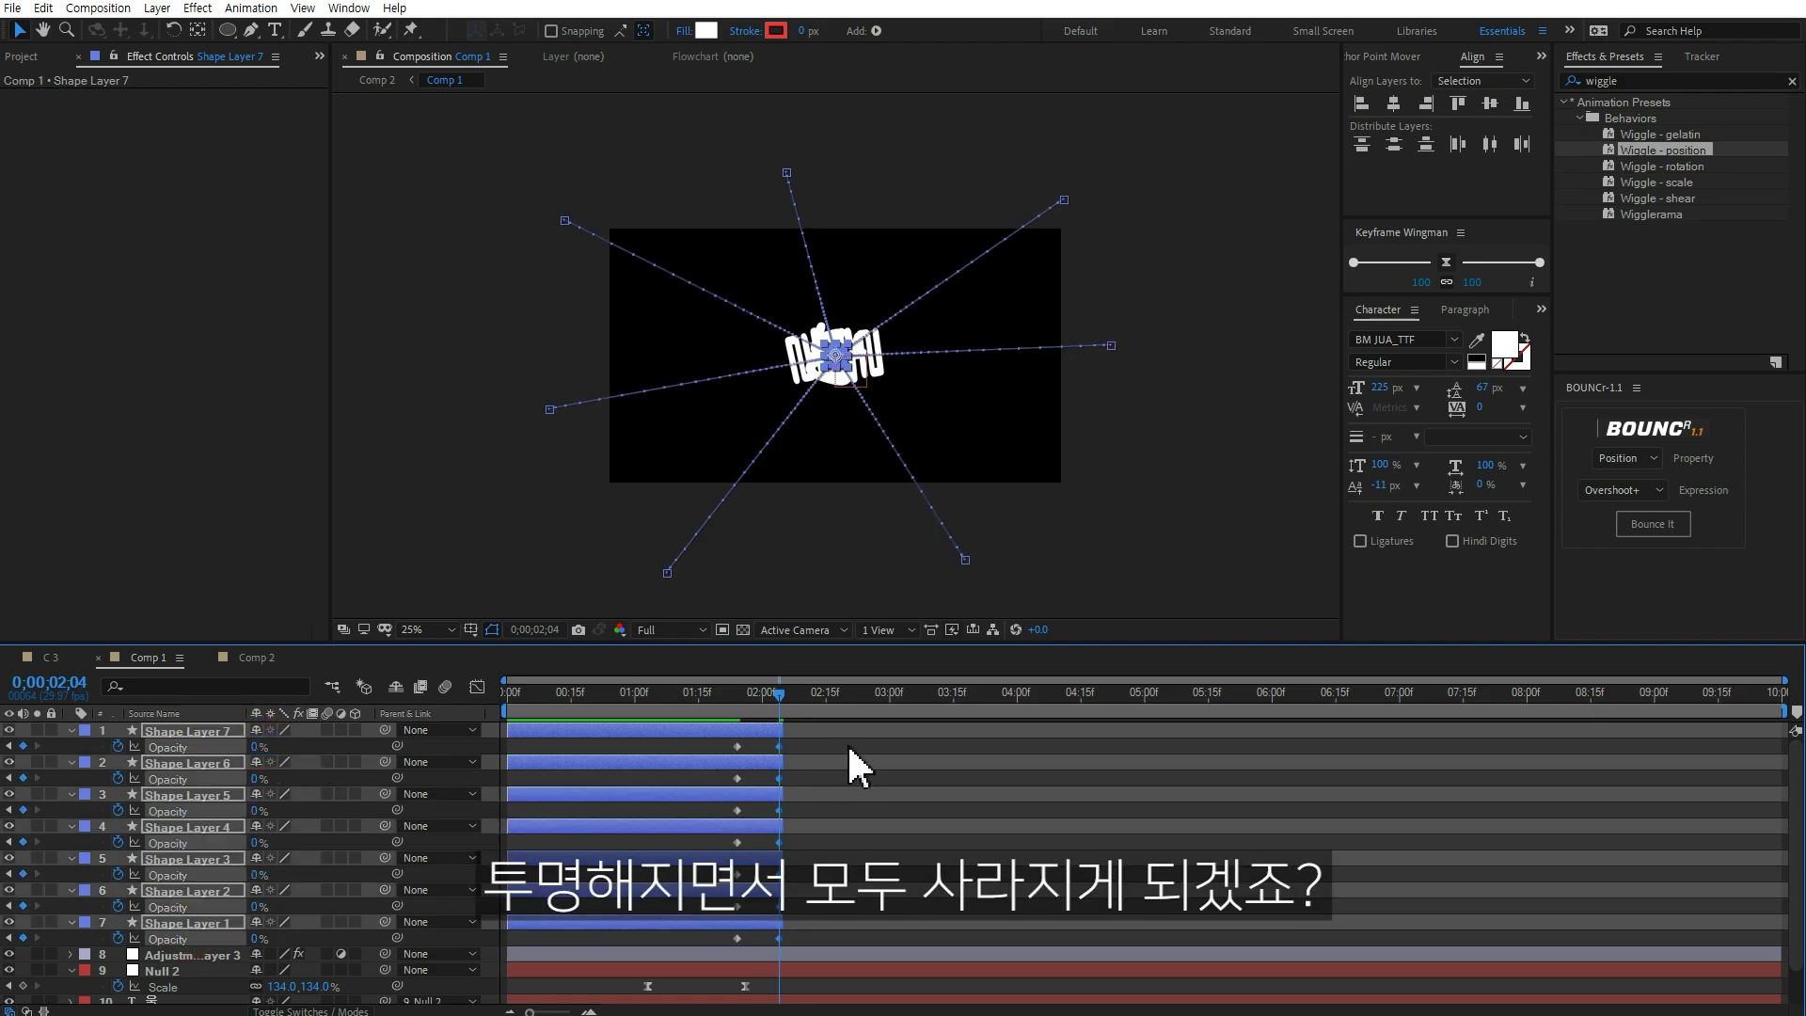
left_click(853, 748)
left_click(728, 693)
left_click_drag(758, 696, 937, 712)
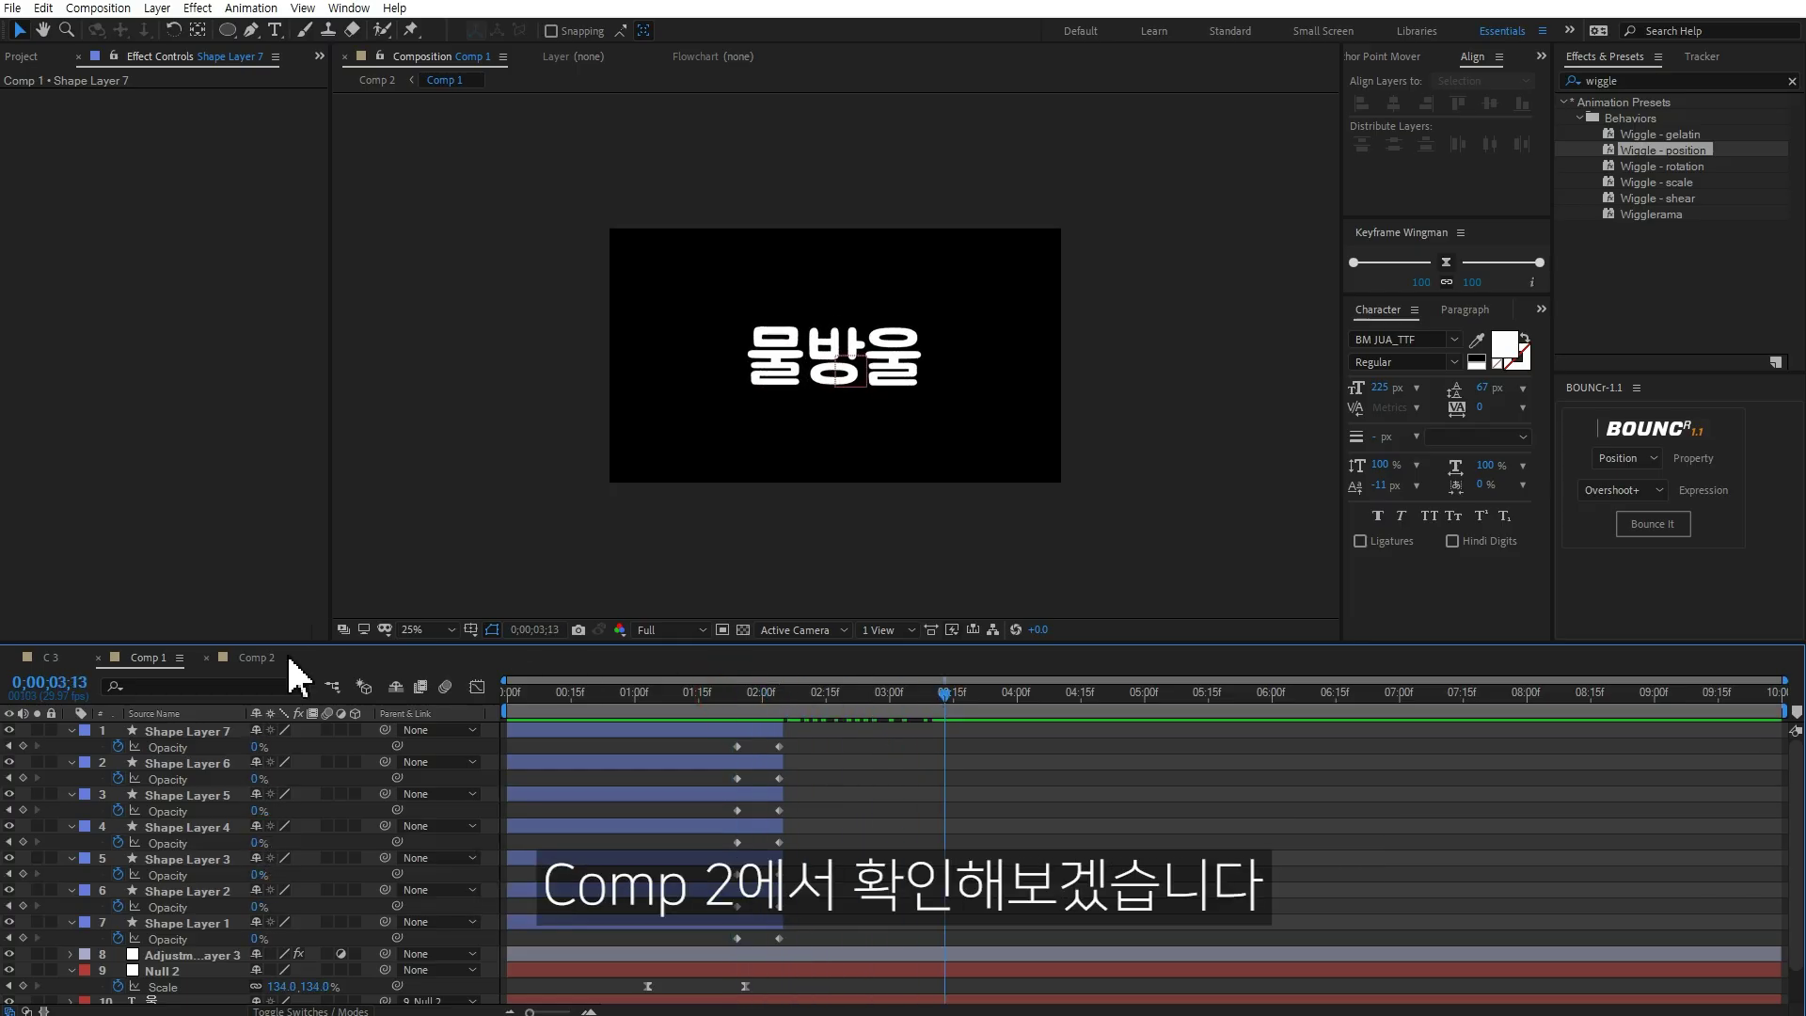
Step: Preview Comp 2 and select its Comp 1 layer to view the blur and choke effects around 2 seconds
left_click(255, 657)
left_click(800, 829)
key("space")
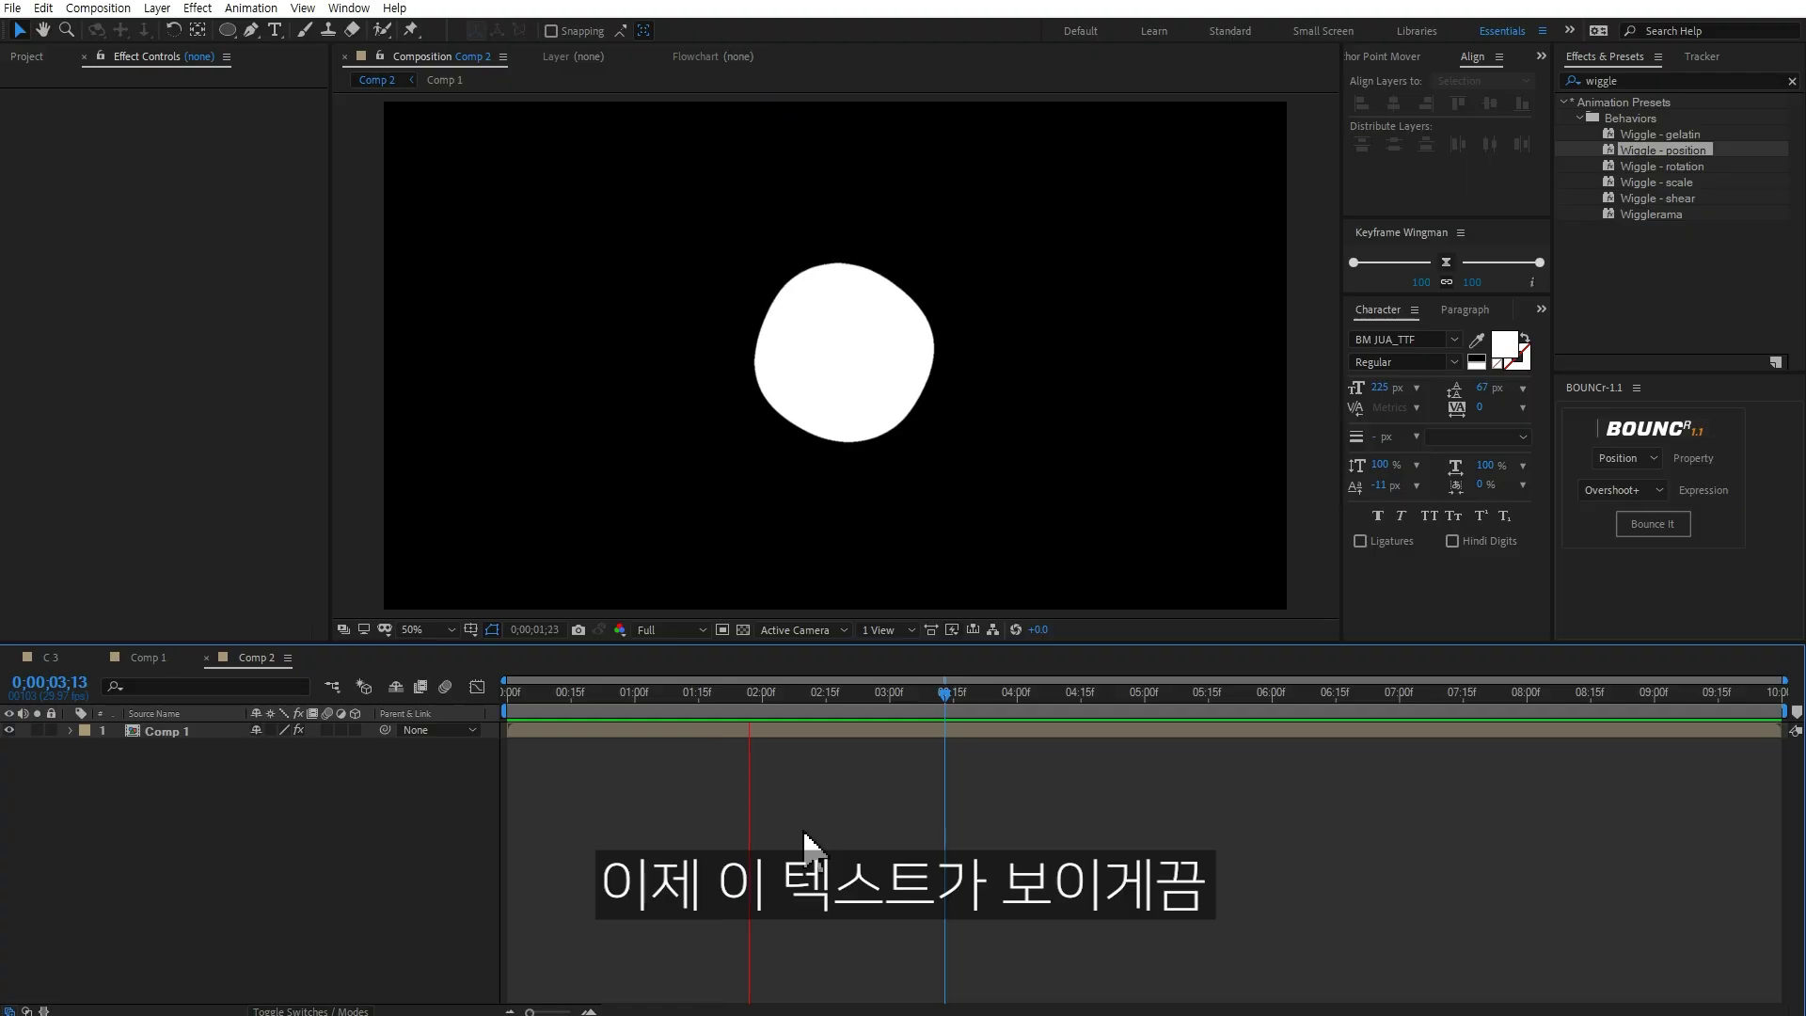
key("space")
left_click(824, 730)
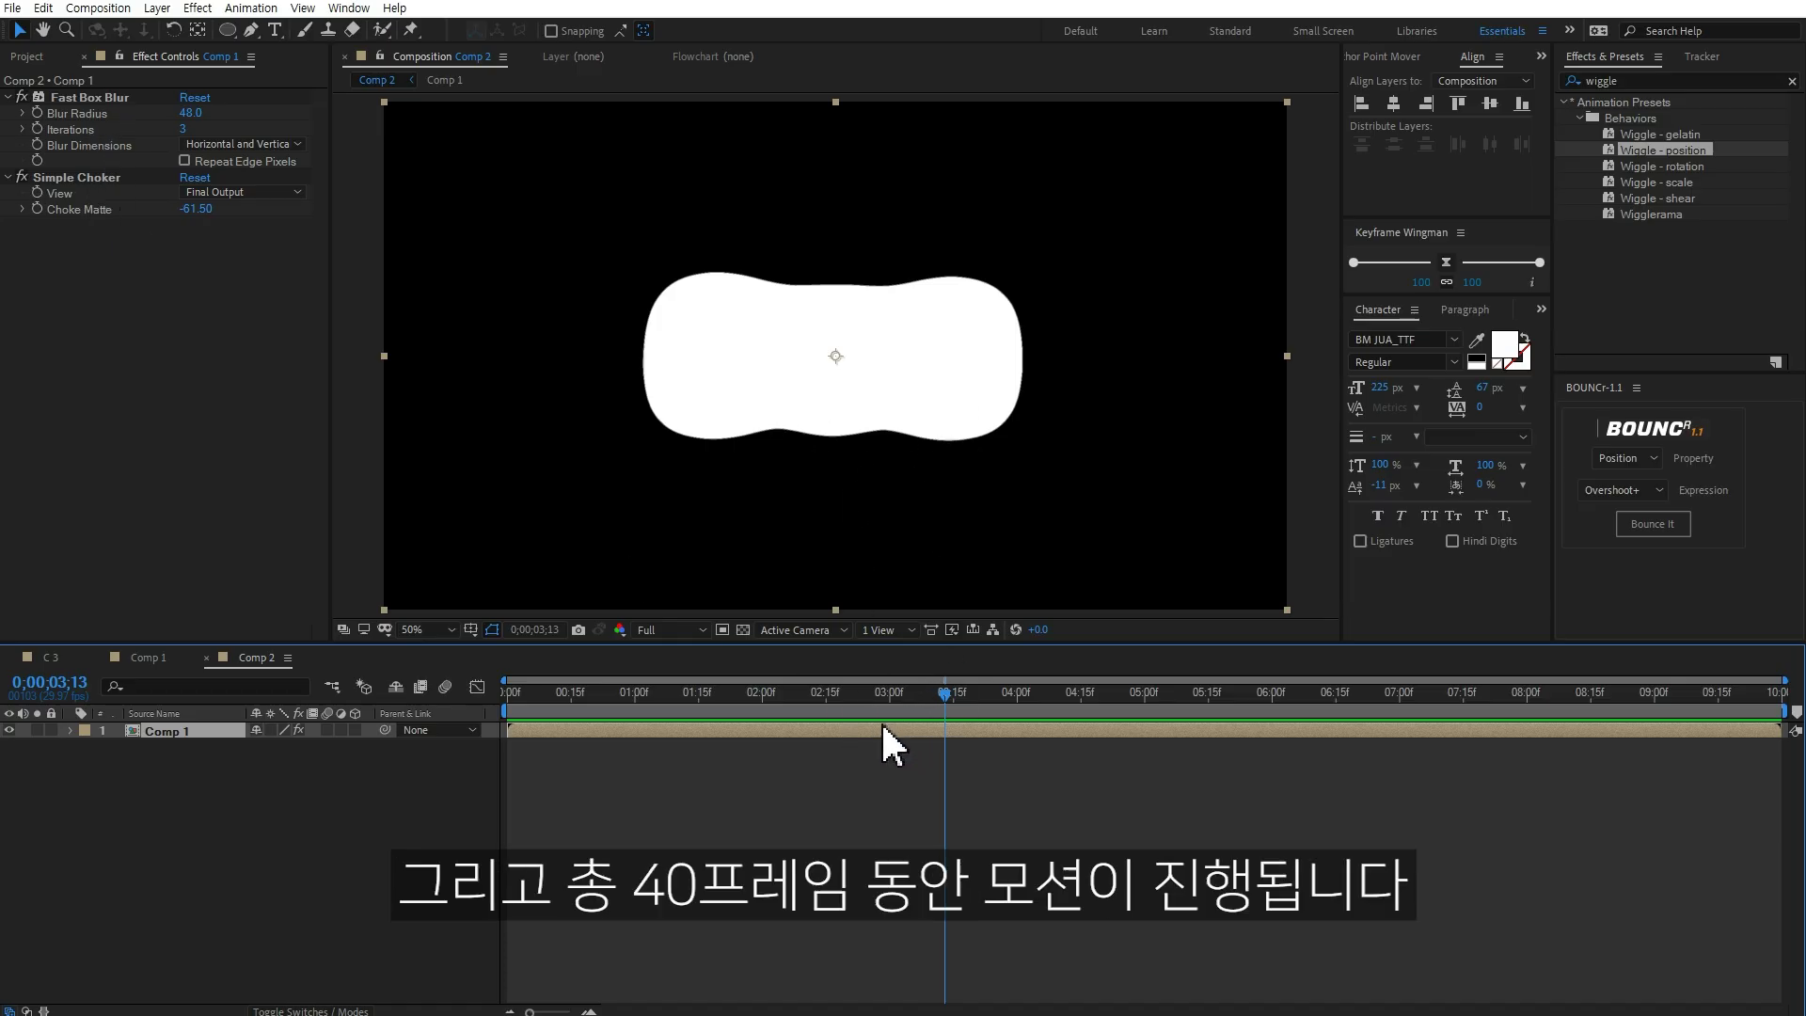
left_click_drag(785, 698, 768, 698)
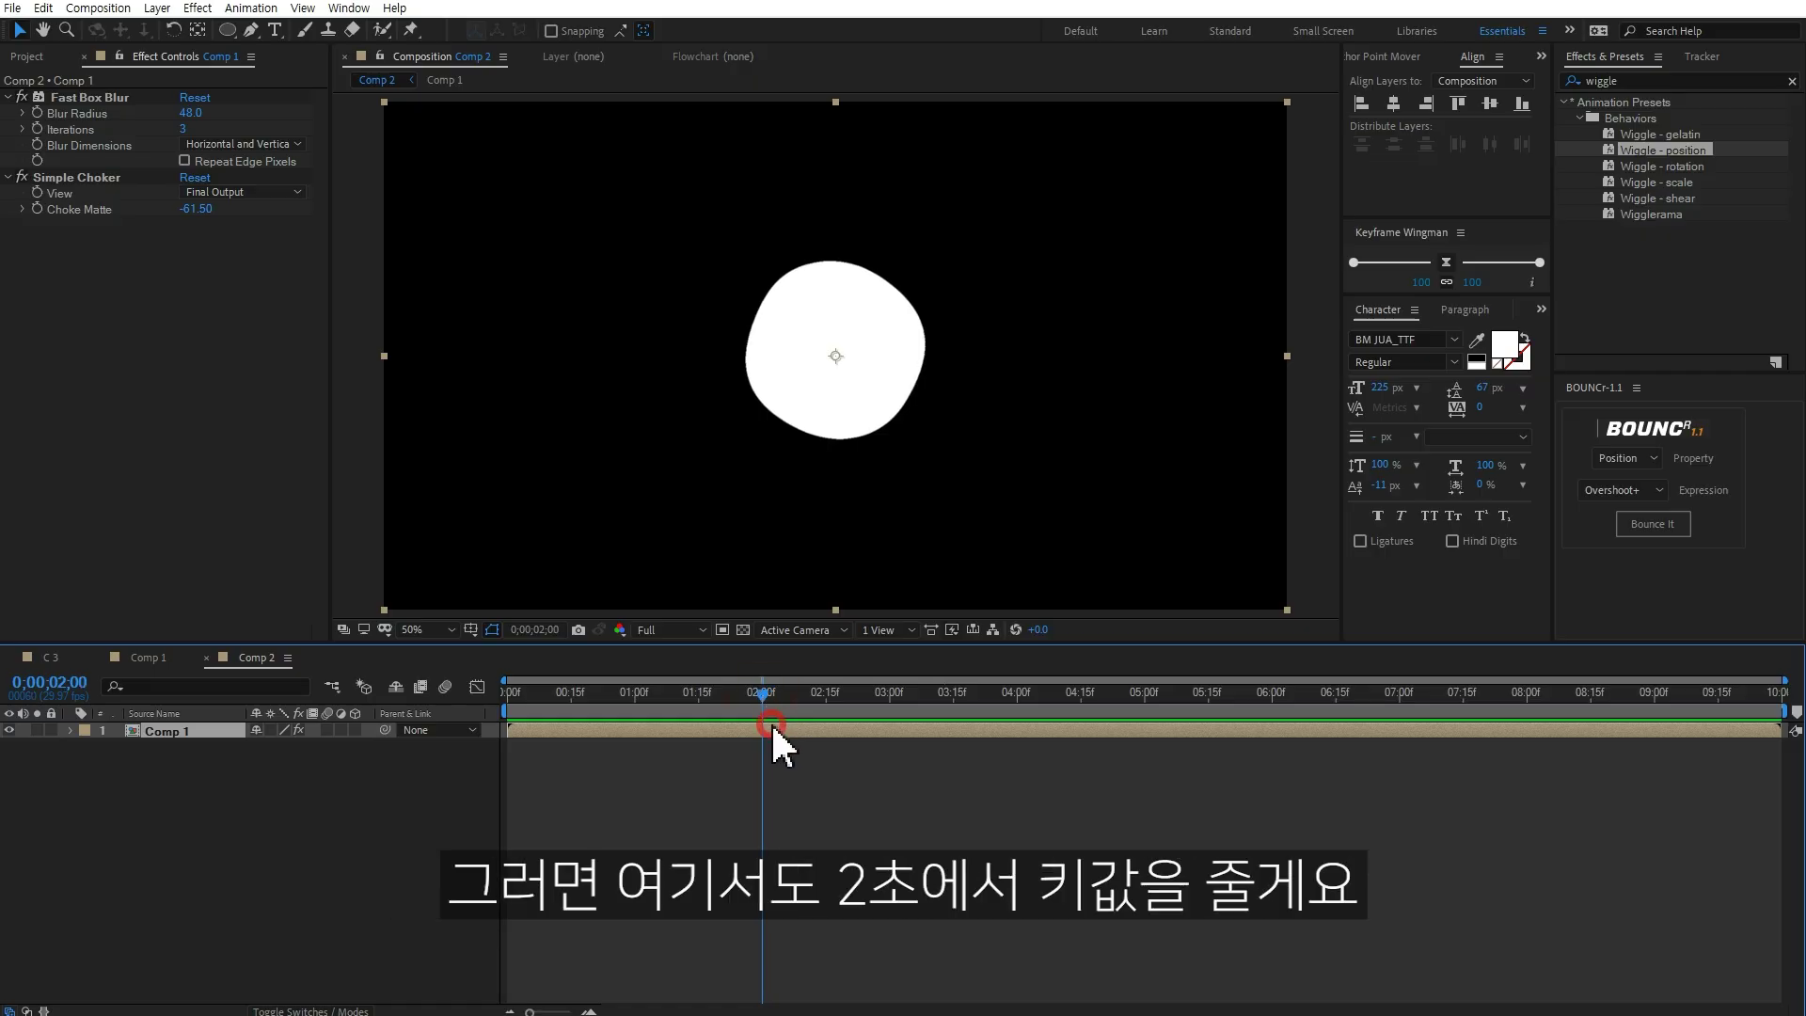
Step: Keyframe Blur Radius (48) and Choke Matte (-61.50) at 2;00, then move to 3;10
left_click(37, 113)
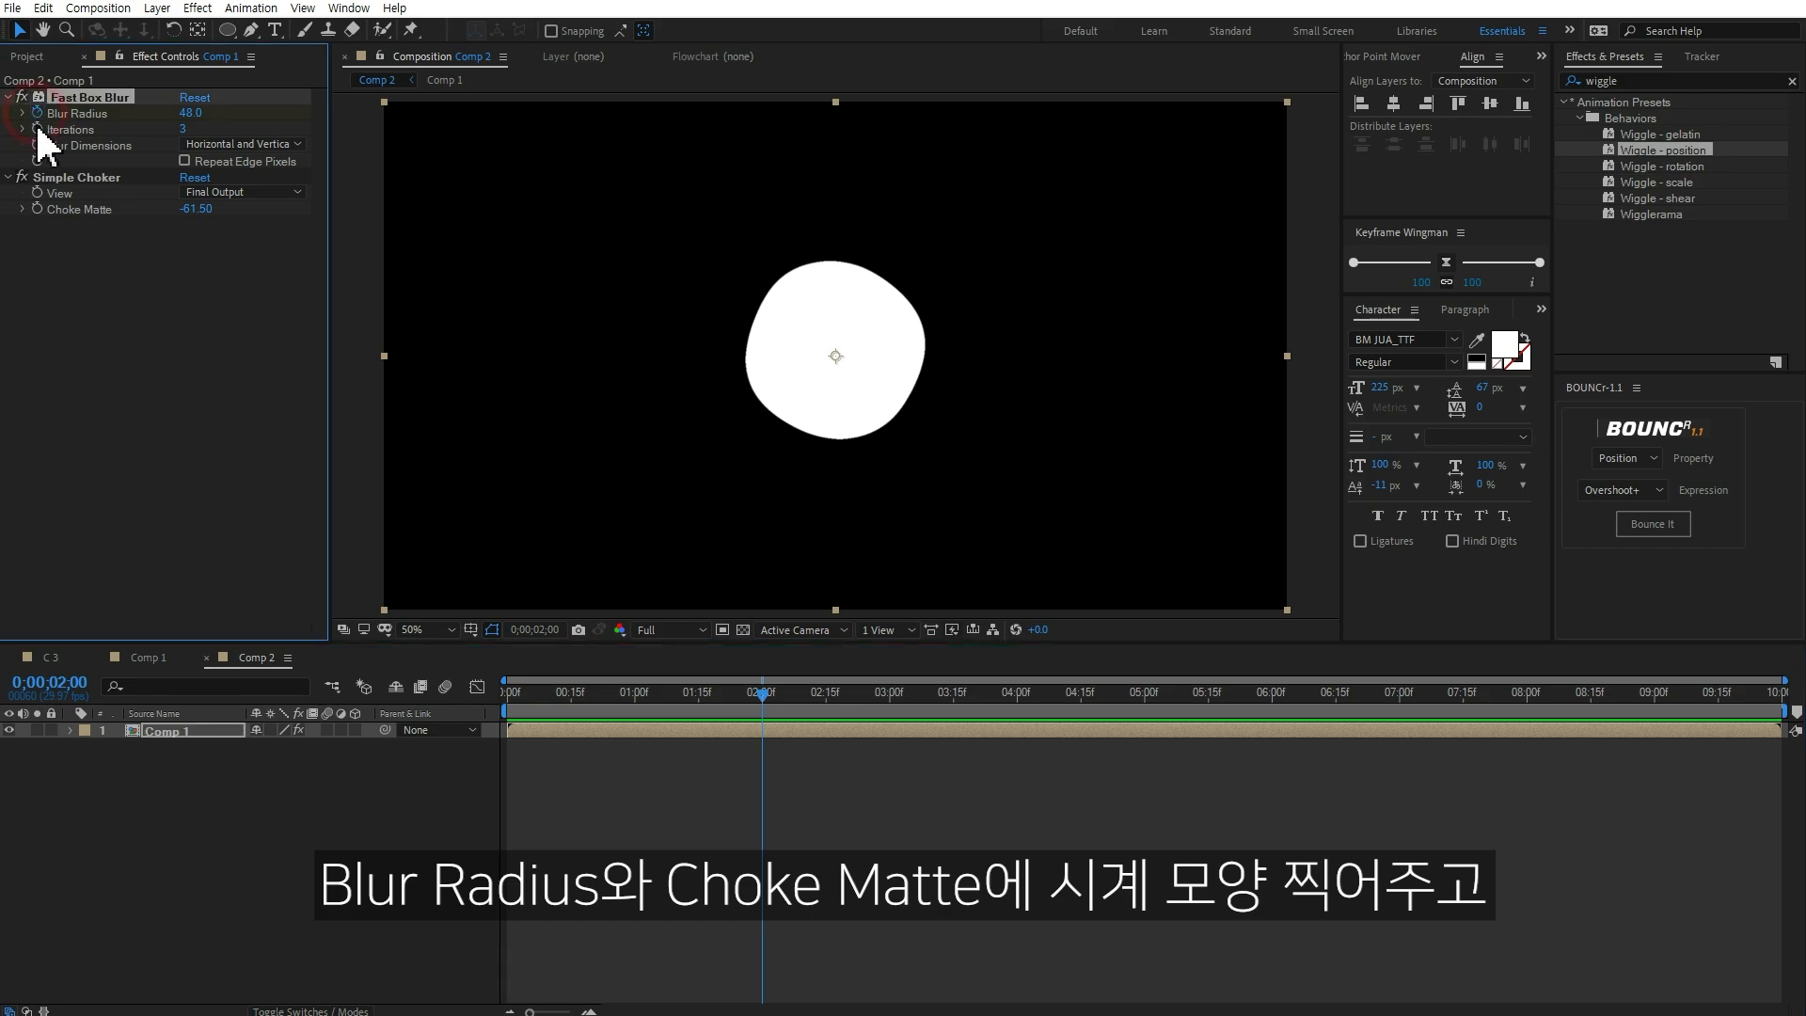
left_click(37, 209)
key("shift+Page_Down")
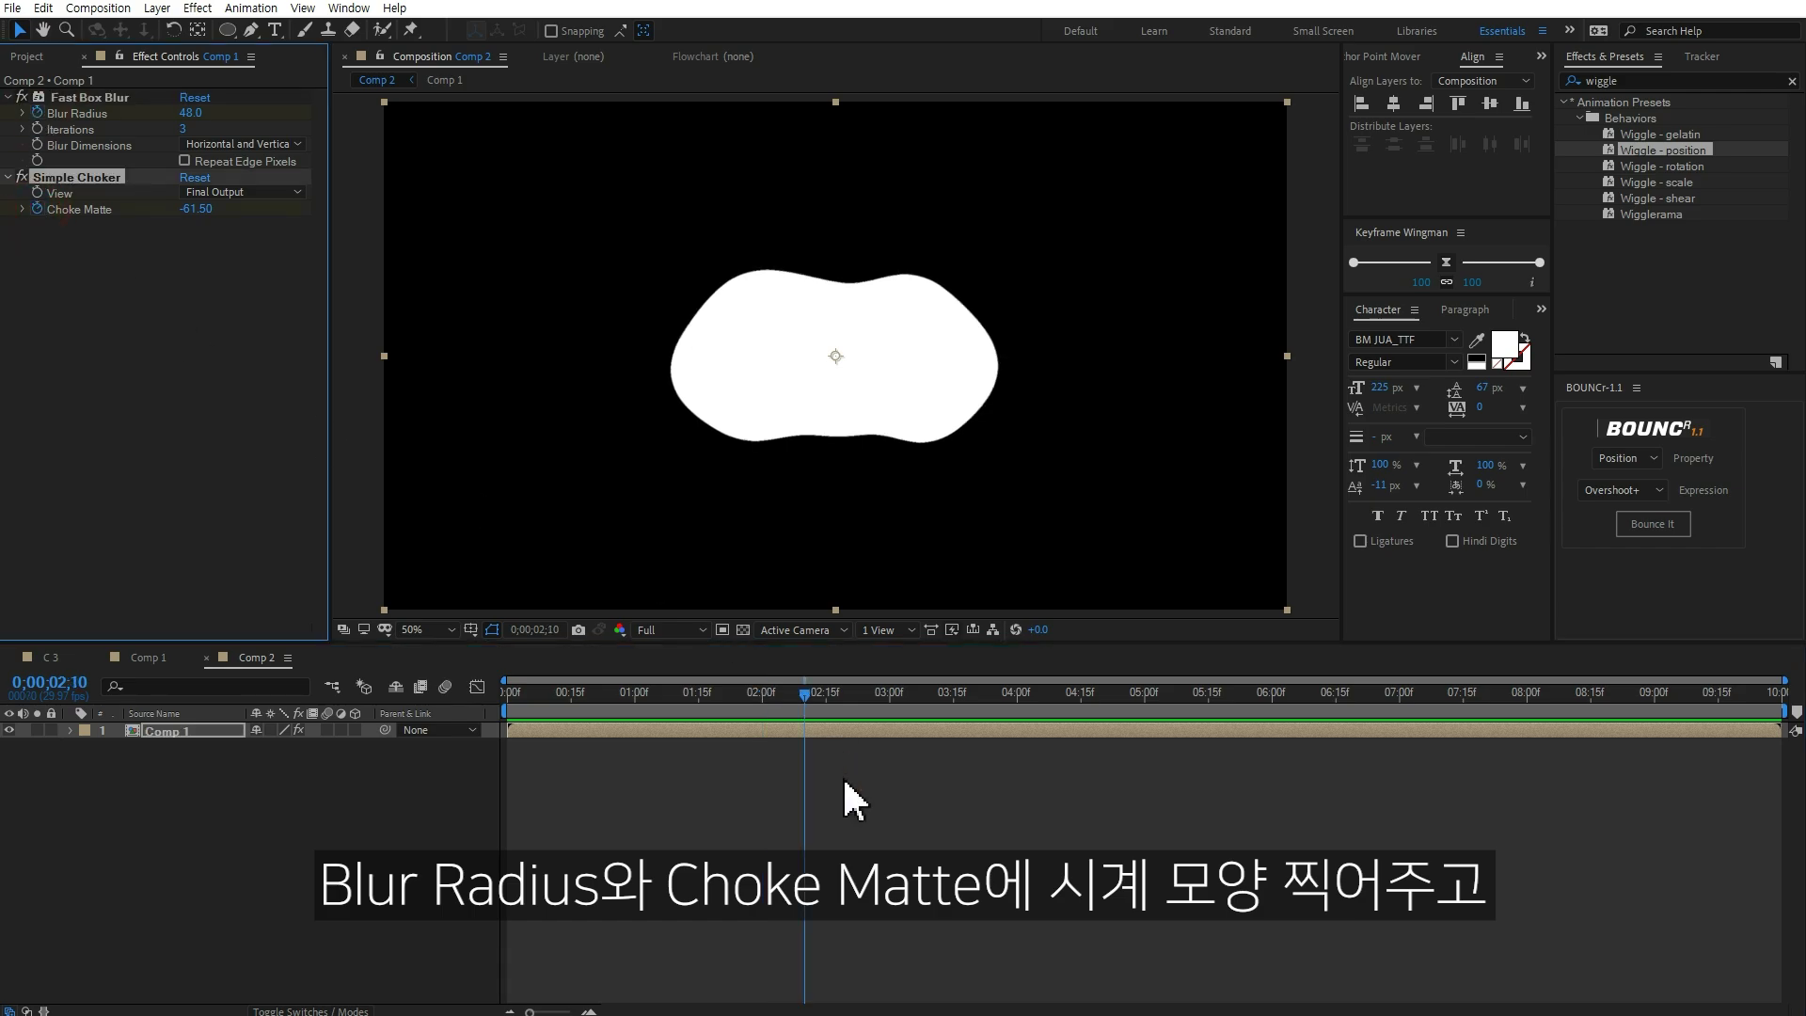
key("shift+Page_Down")
key("shift+Page_Down")
key("shift+Page_Down")
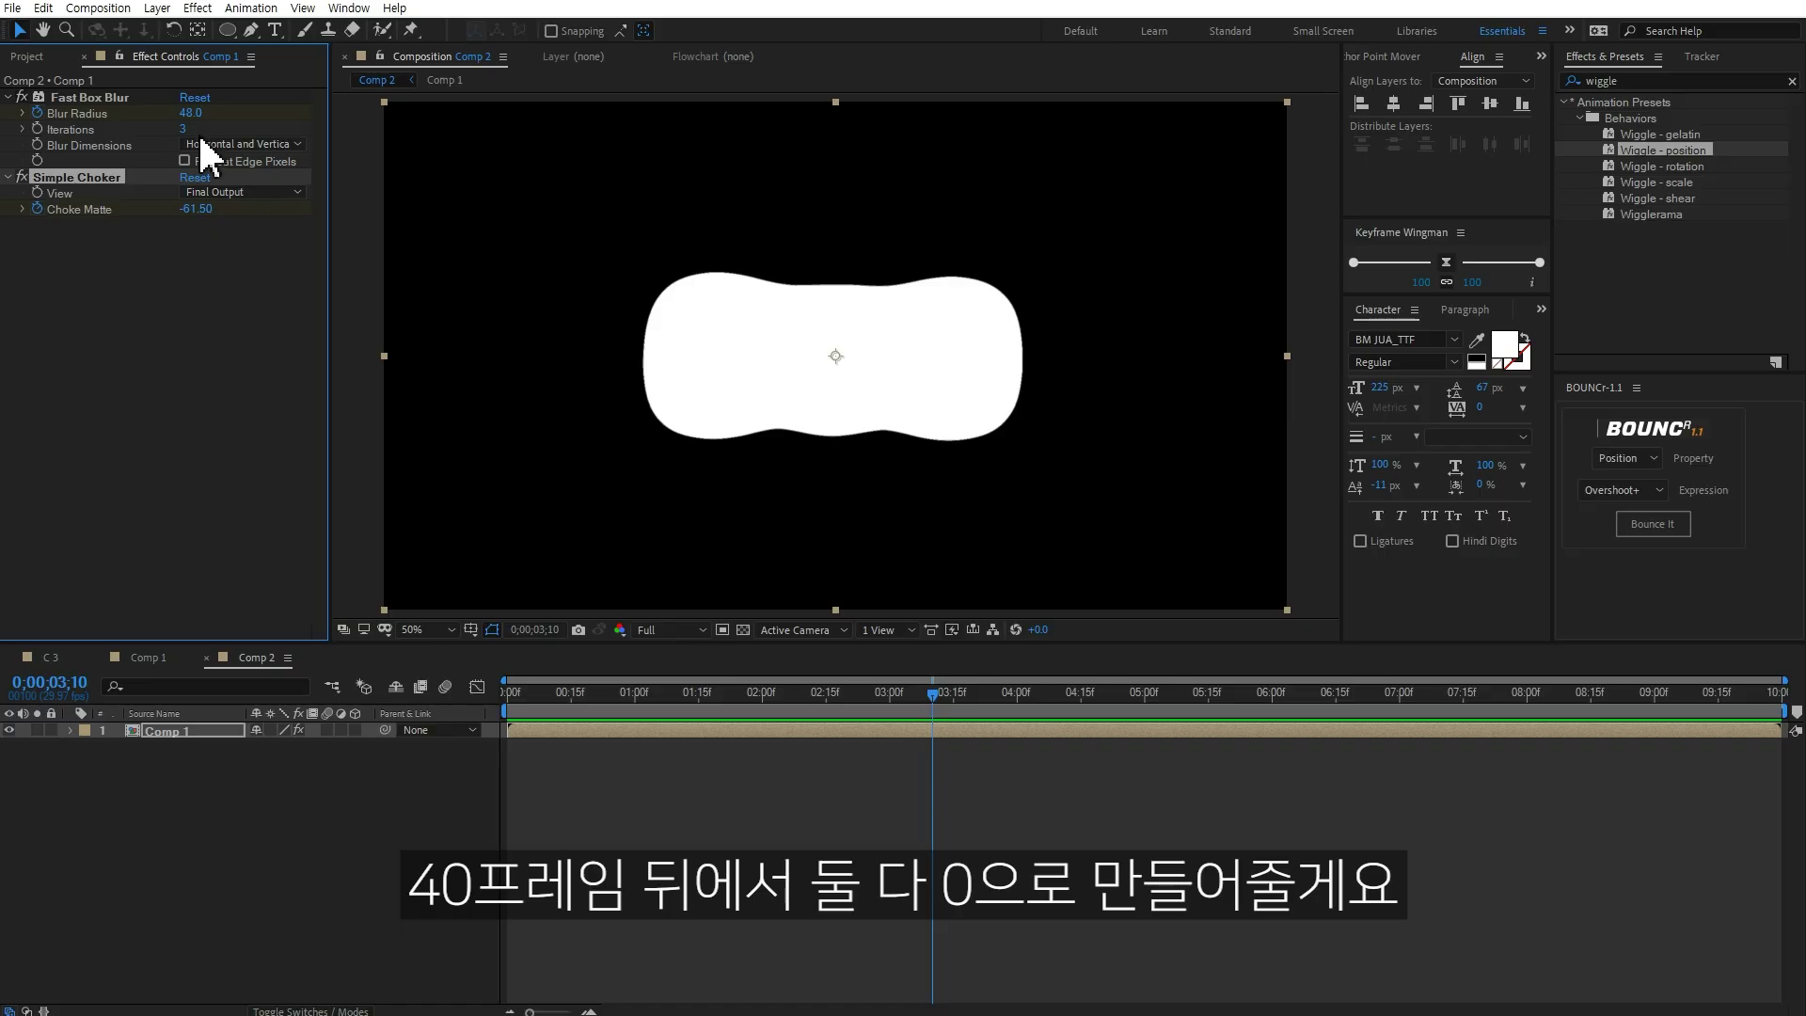
type("0")
Step: At 3;10, set Blur Radius and Choke Matte to 0 and reveal the layer's keyframes
left_click(193, 209)
type("0")
key("Return")
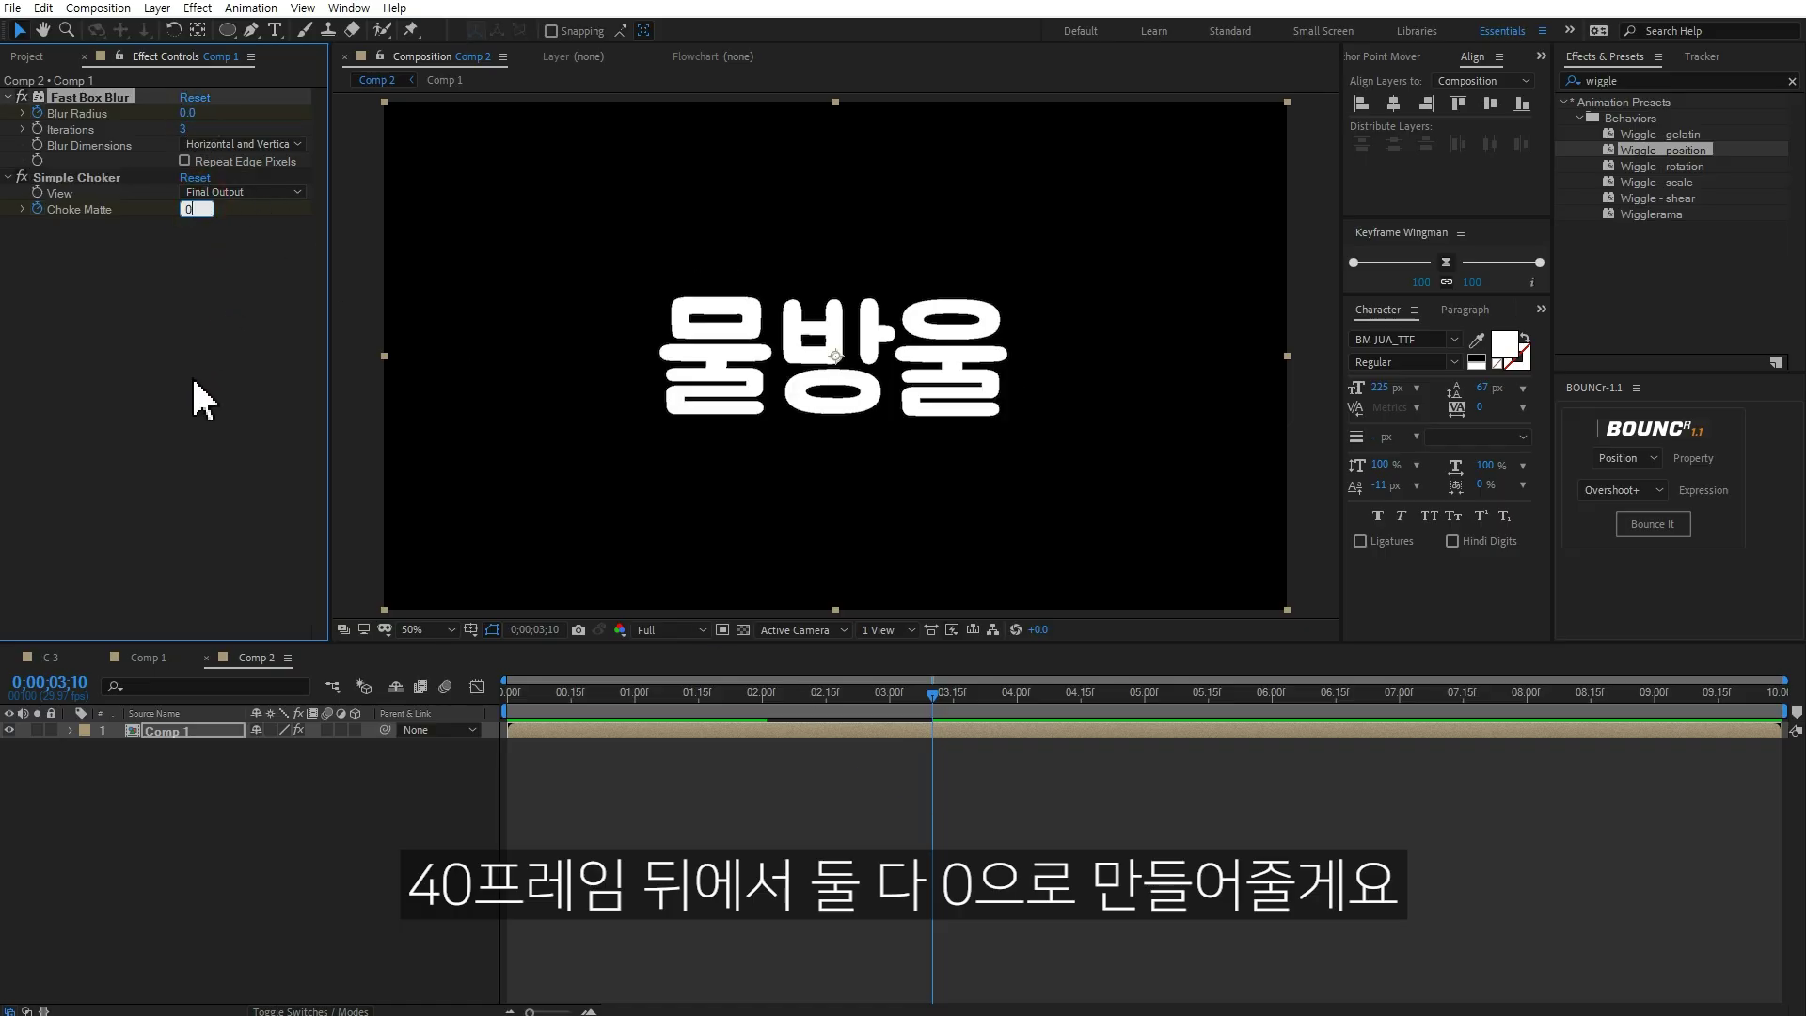
left_click(182, 363)
left_click(901, 731)
key("u")
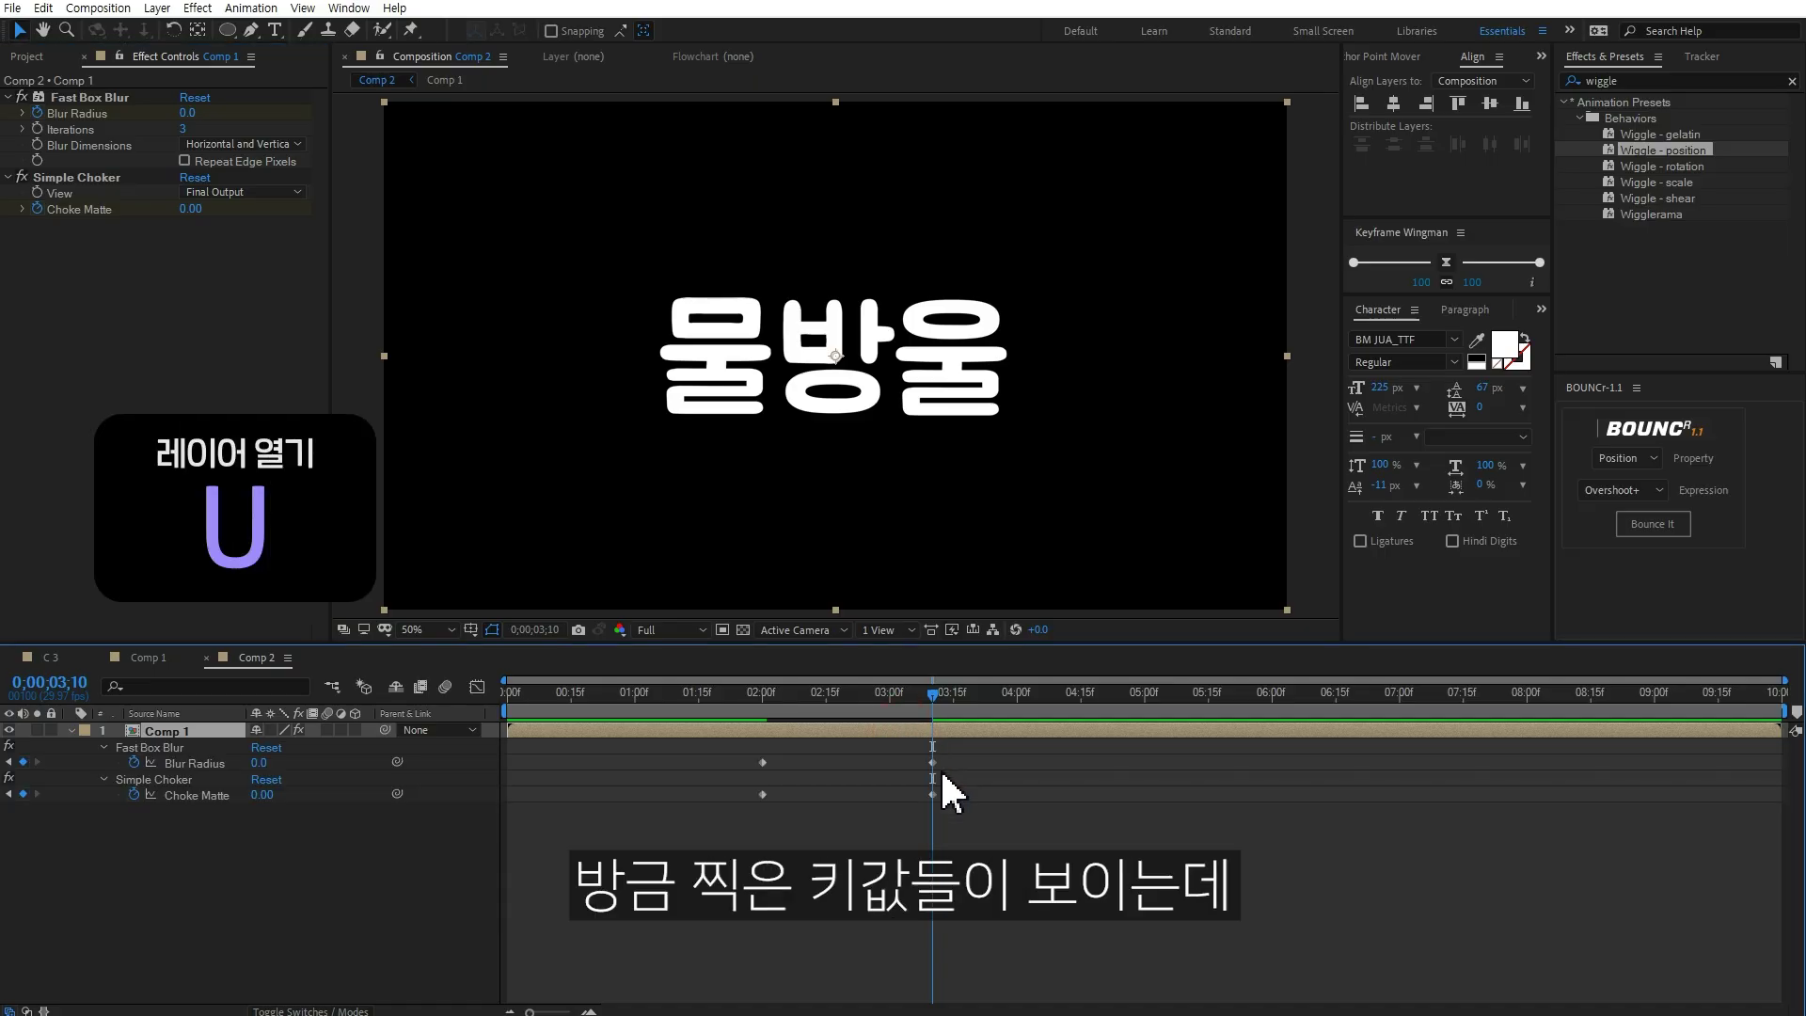
left_click_drag(950, 741, 908, 811)
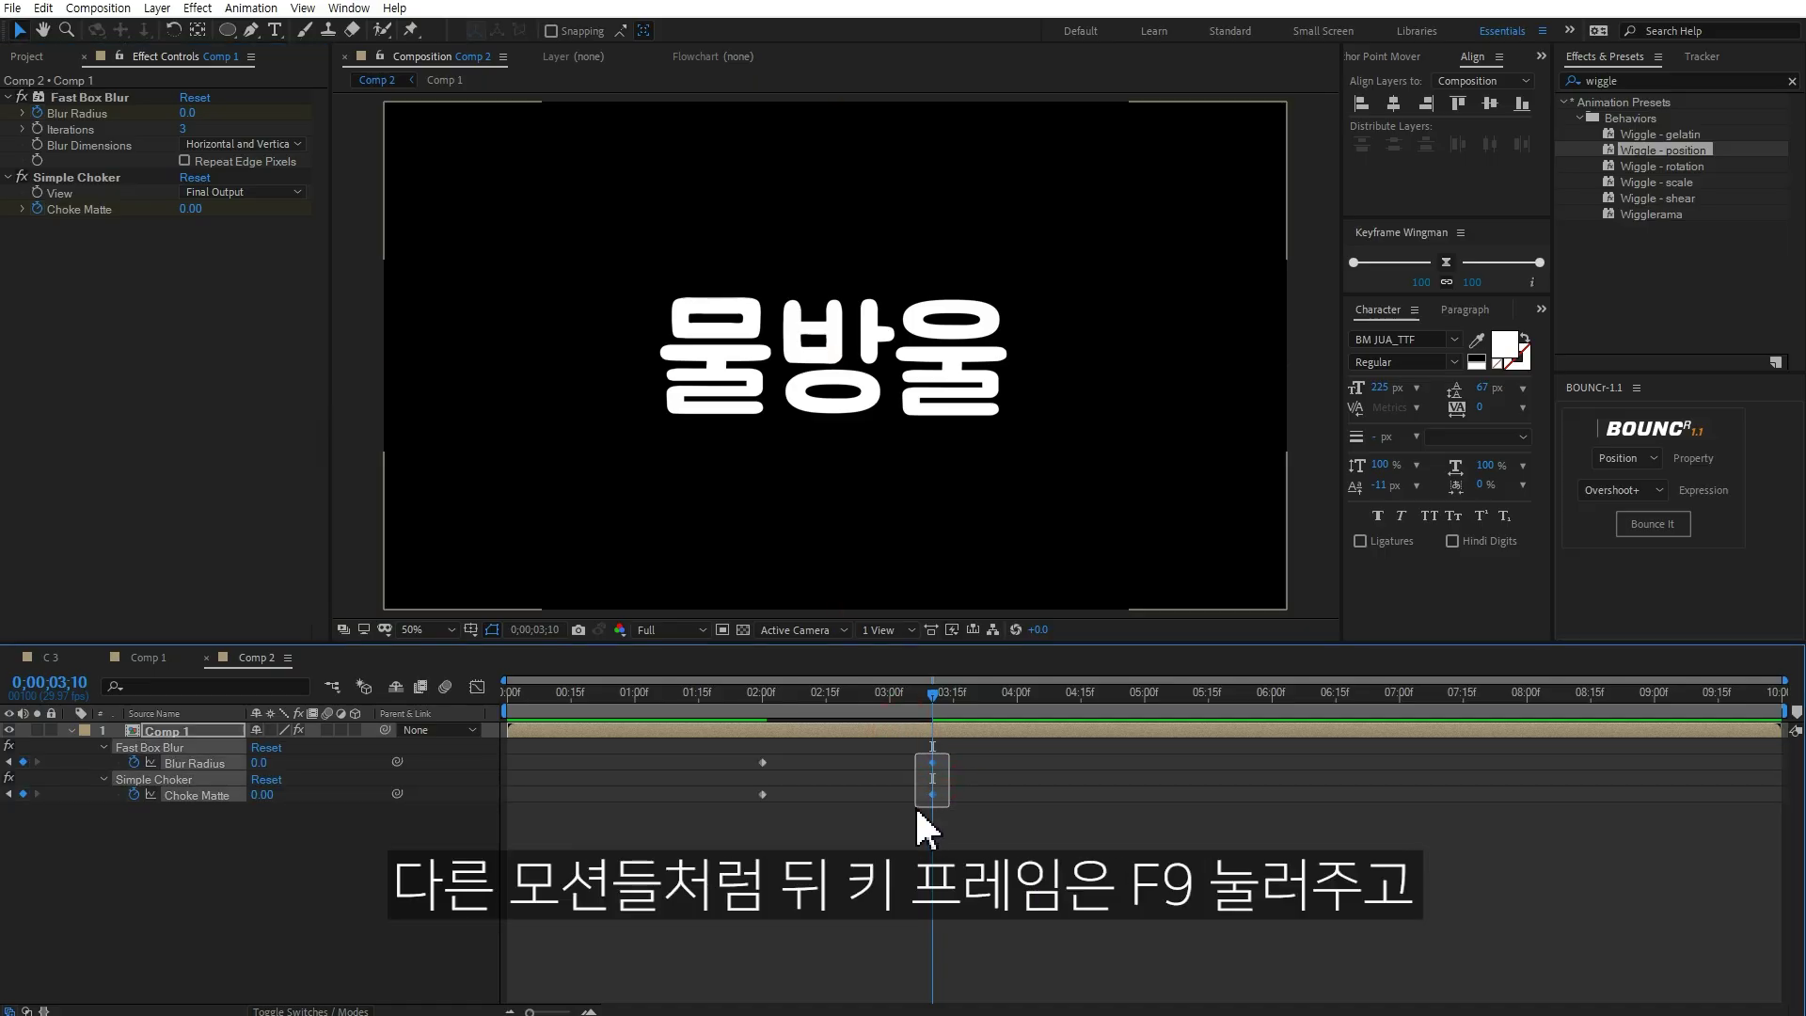
Step: Easy Ease the 3;10 end keyframes, lengthen their influence in the Graph Editor, and scrub to check
key("F9")
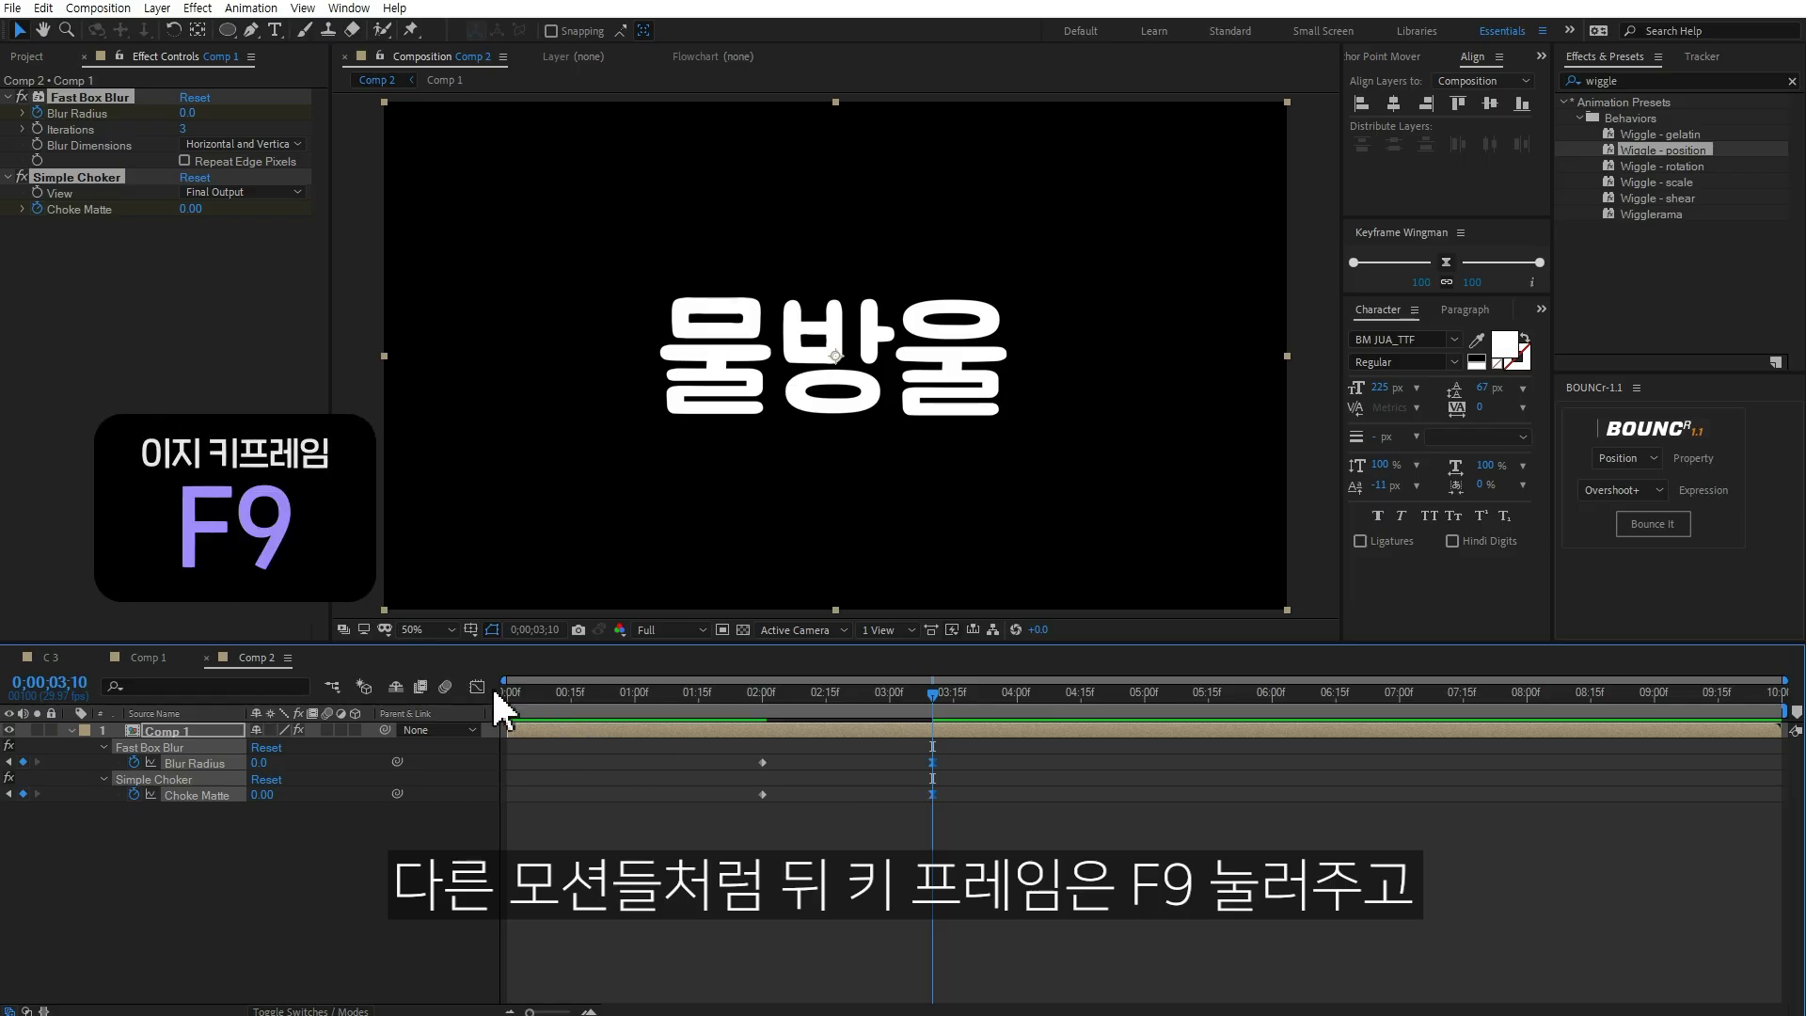
left_click(478, 687)
left_click_drag(929, 843, 816, 849)
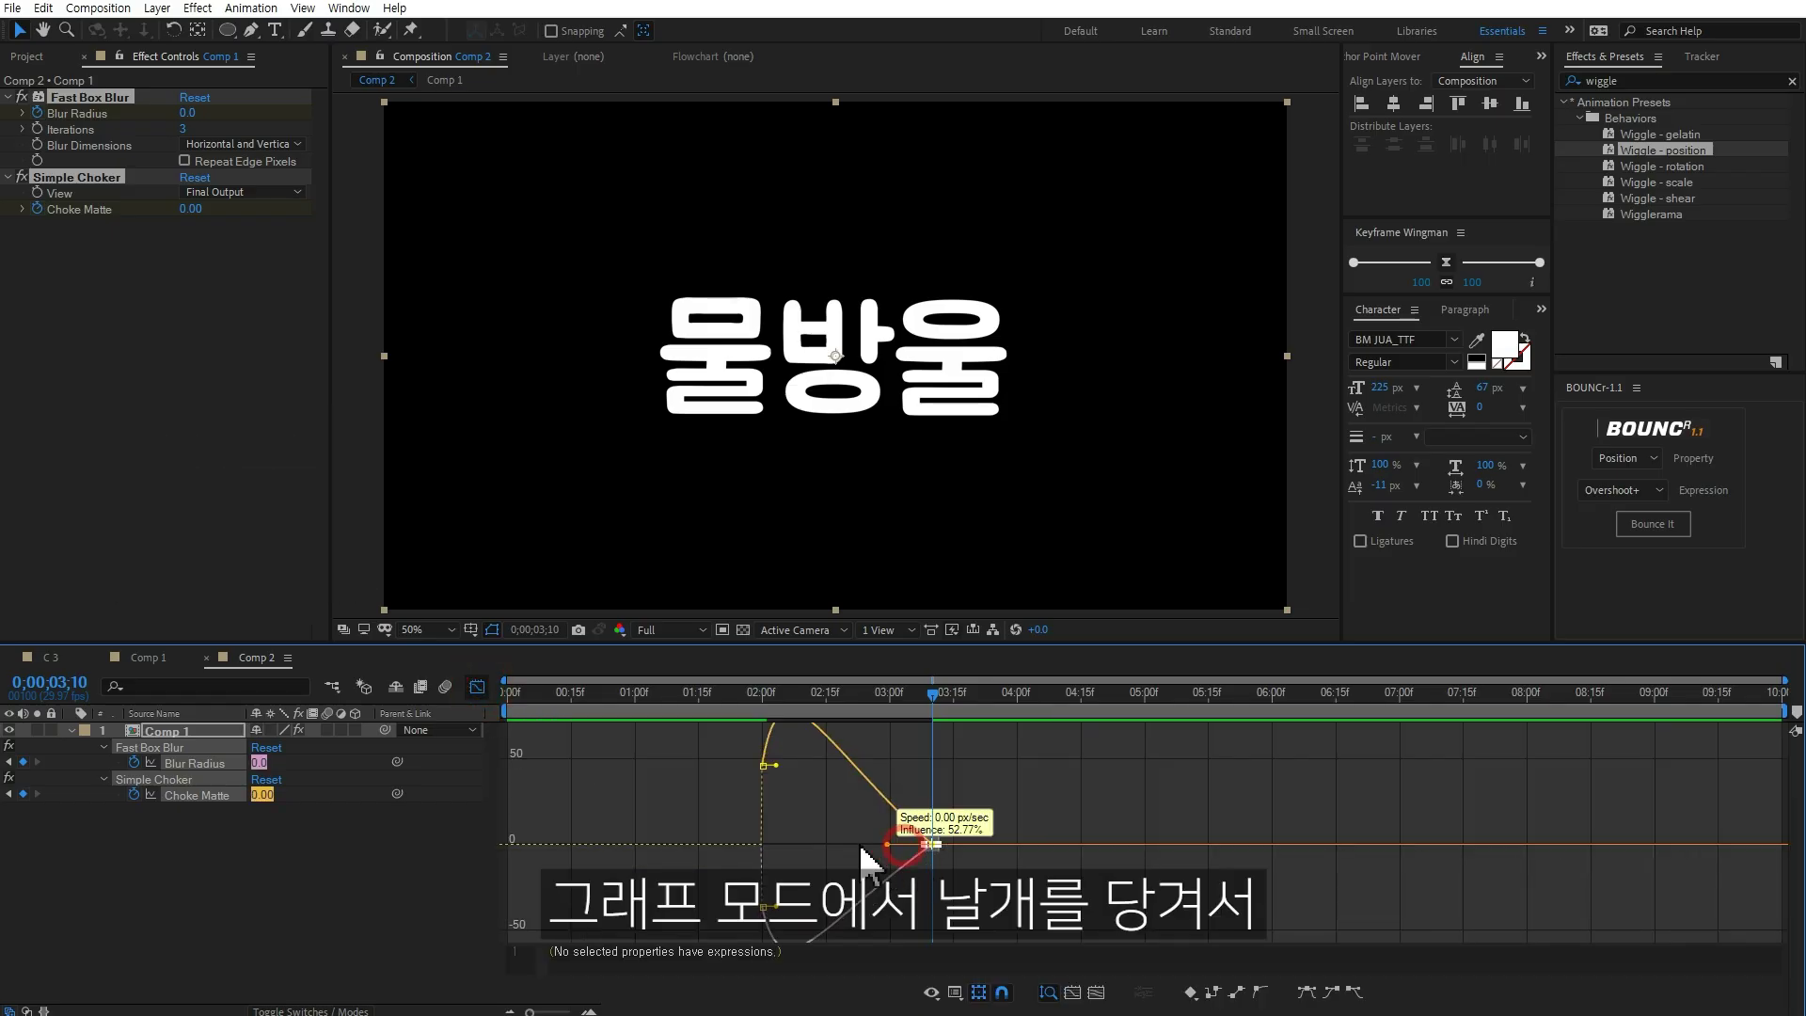
left_click(477, 687)
left_click(901, 873)
left_click_drag(721, 703, 806, 711)
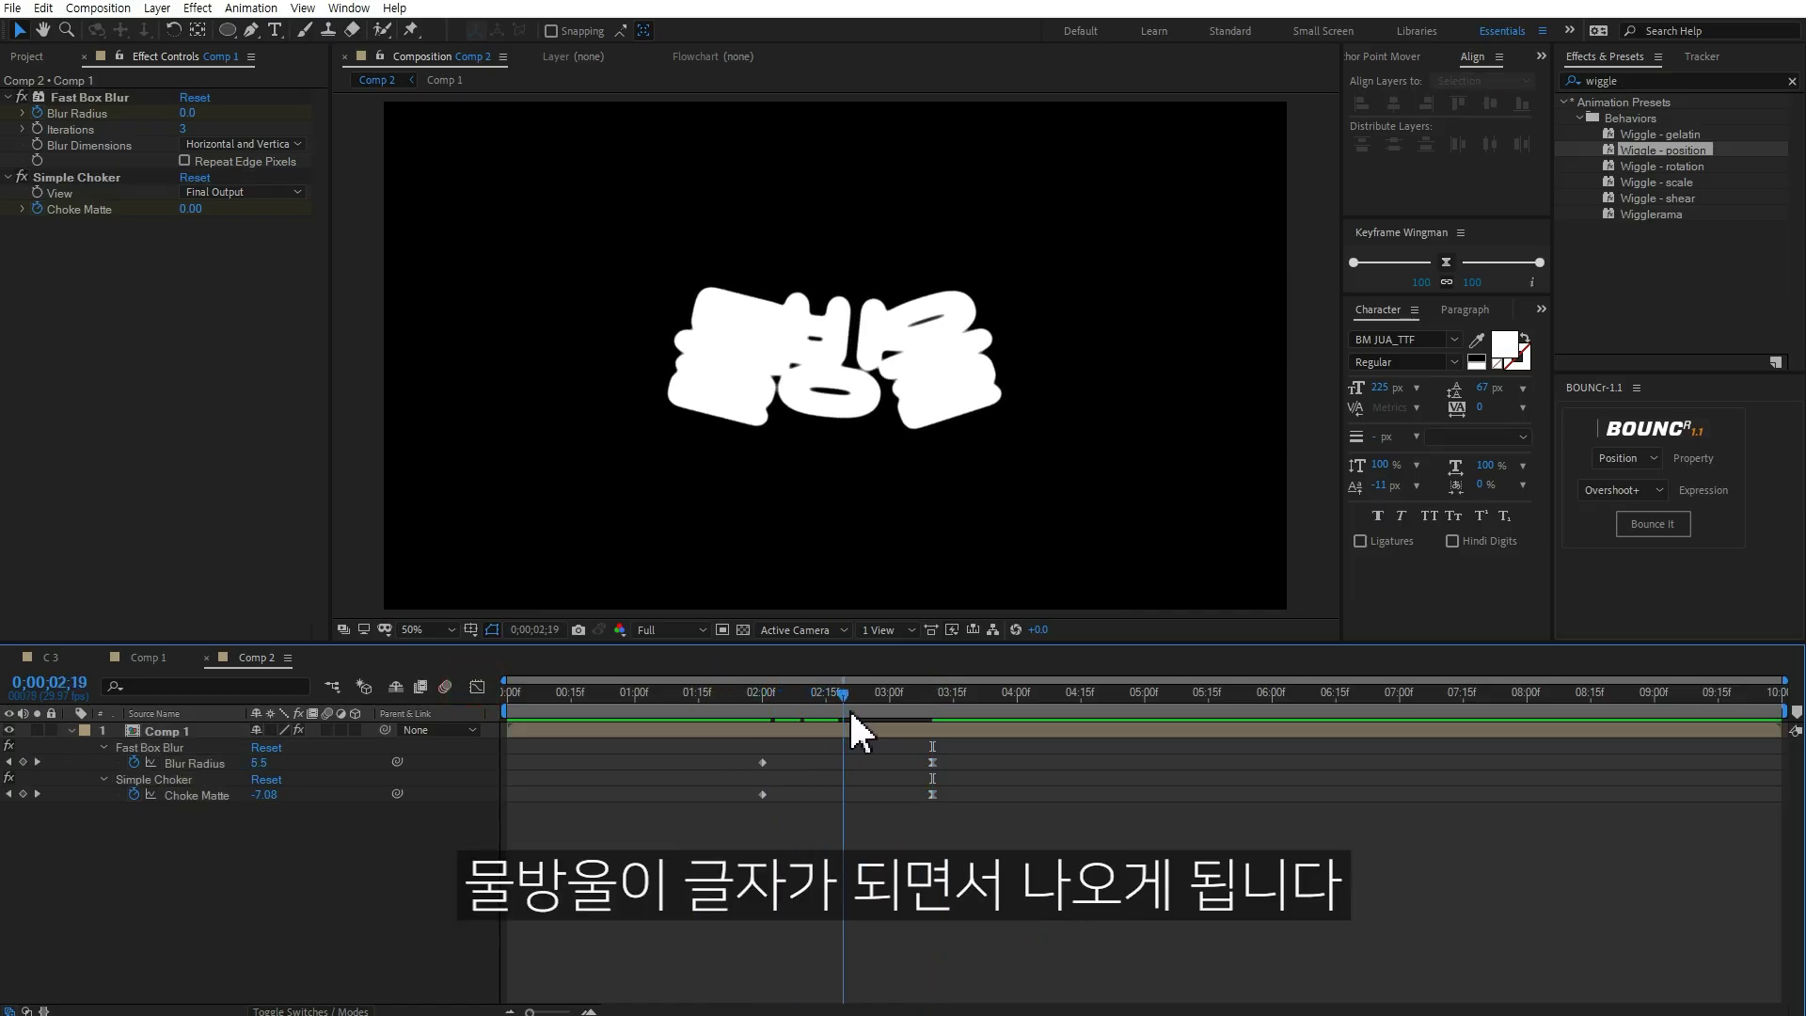
mouse_move(806, 715)
left_mouse_down()
mouse_move(921, 717)
mouse_move(656, 715)
mouse_move(977, 727)
mouse_move(826, 705)
mouse_move(725, 733)
mouse_move(476, 730)
left_mouse_up()
Step: In Comp 1, apply a Fill effect to Shape Layer 7 with sky-blue colour 96D7E5
left_click(148, 657)
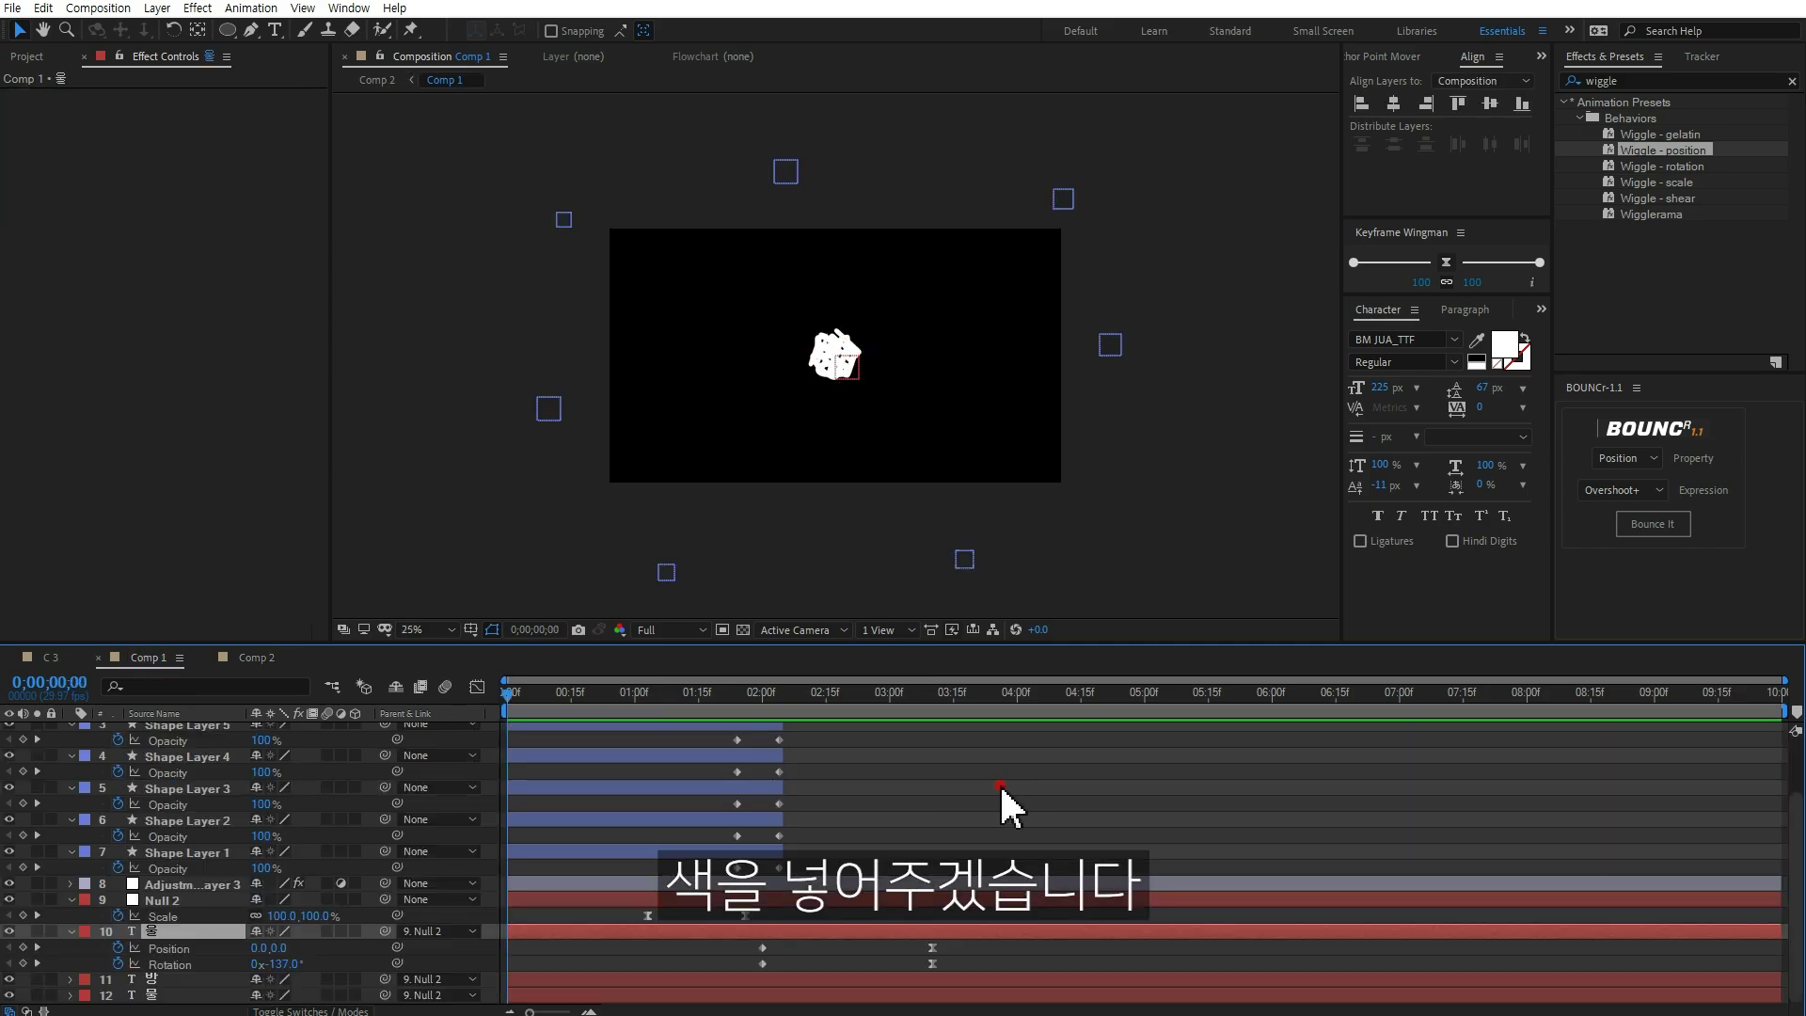
left_click(527, 731)
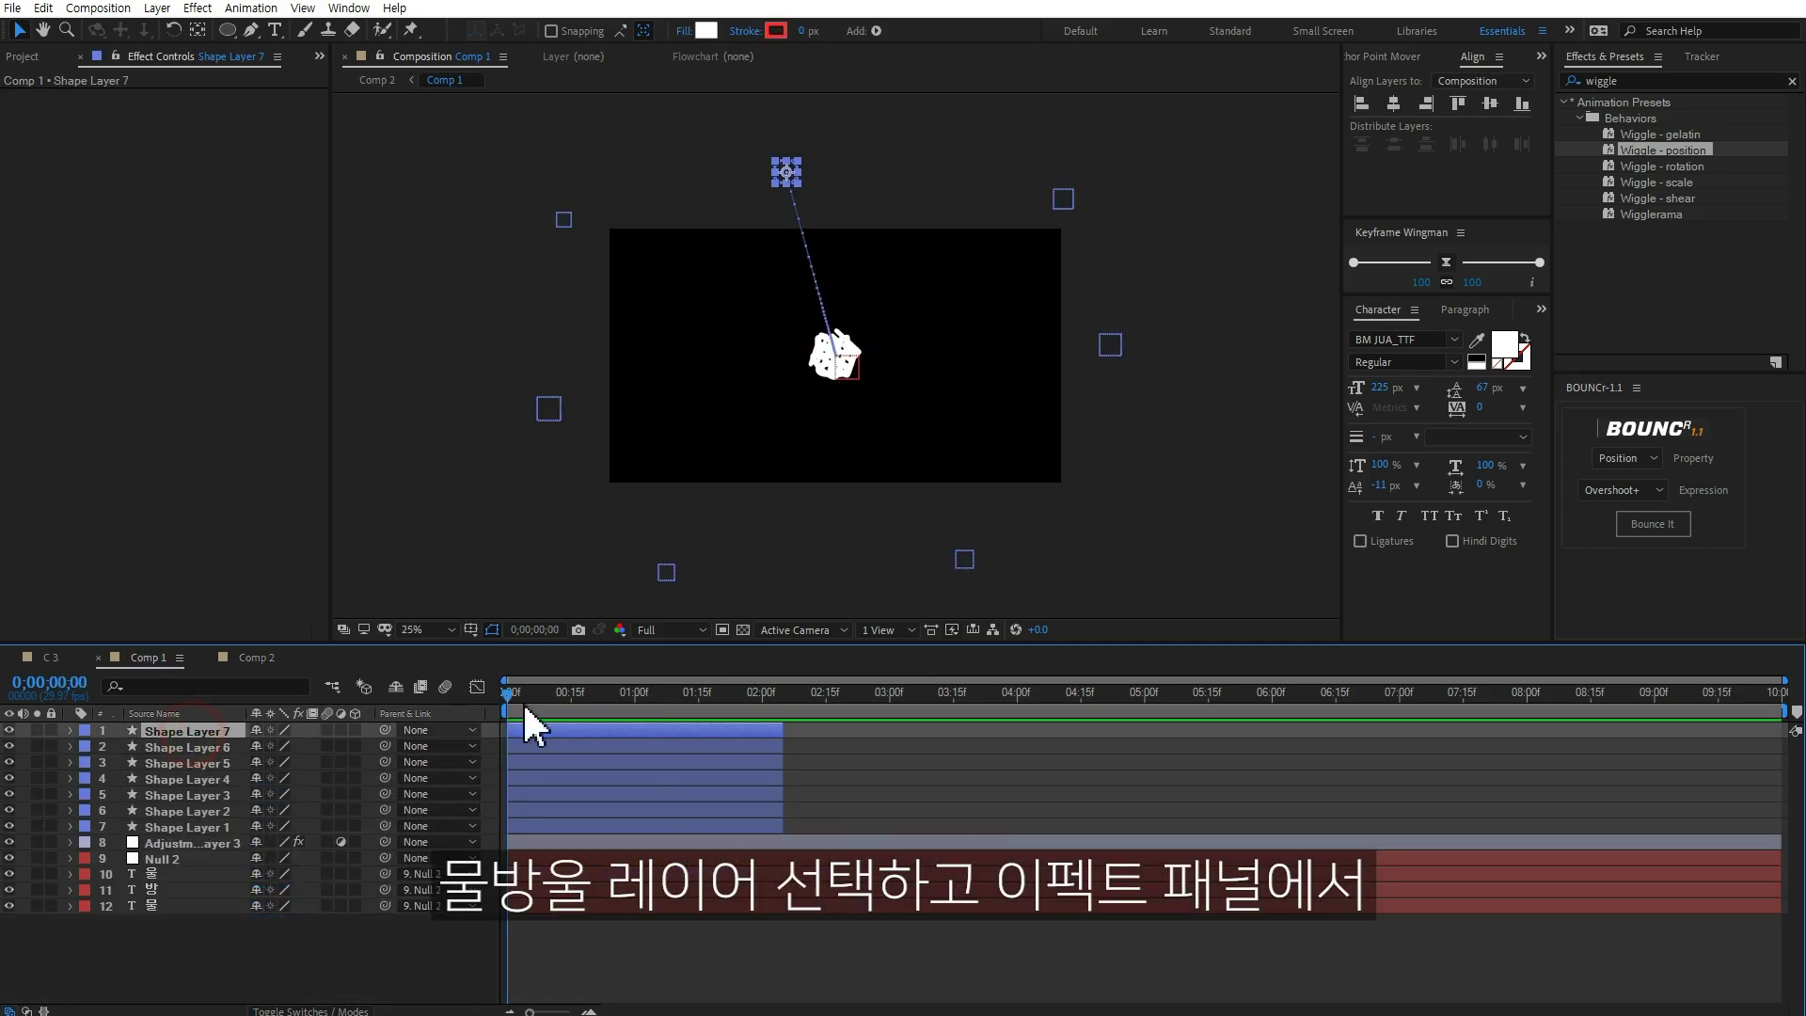
left_click_drag(606, 698, 624, 700)
left_click(1708, 76)
type("fill")
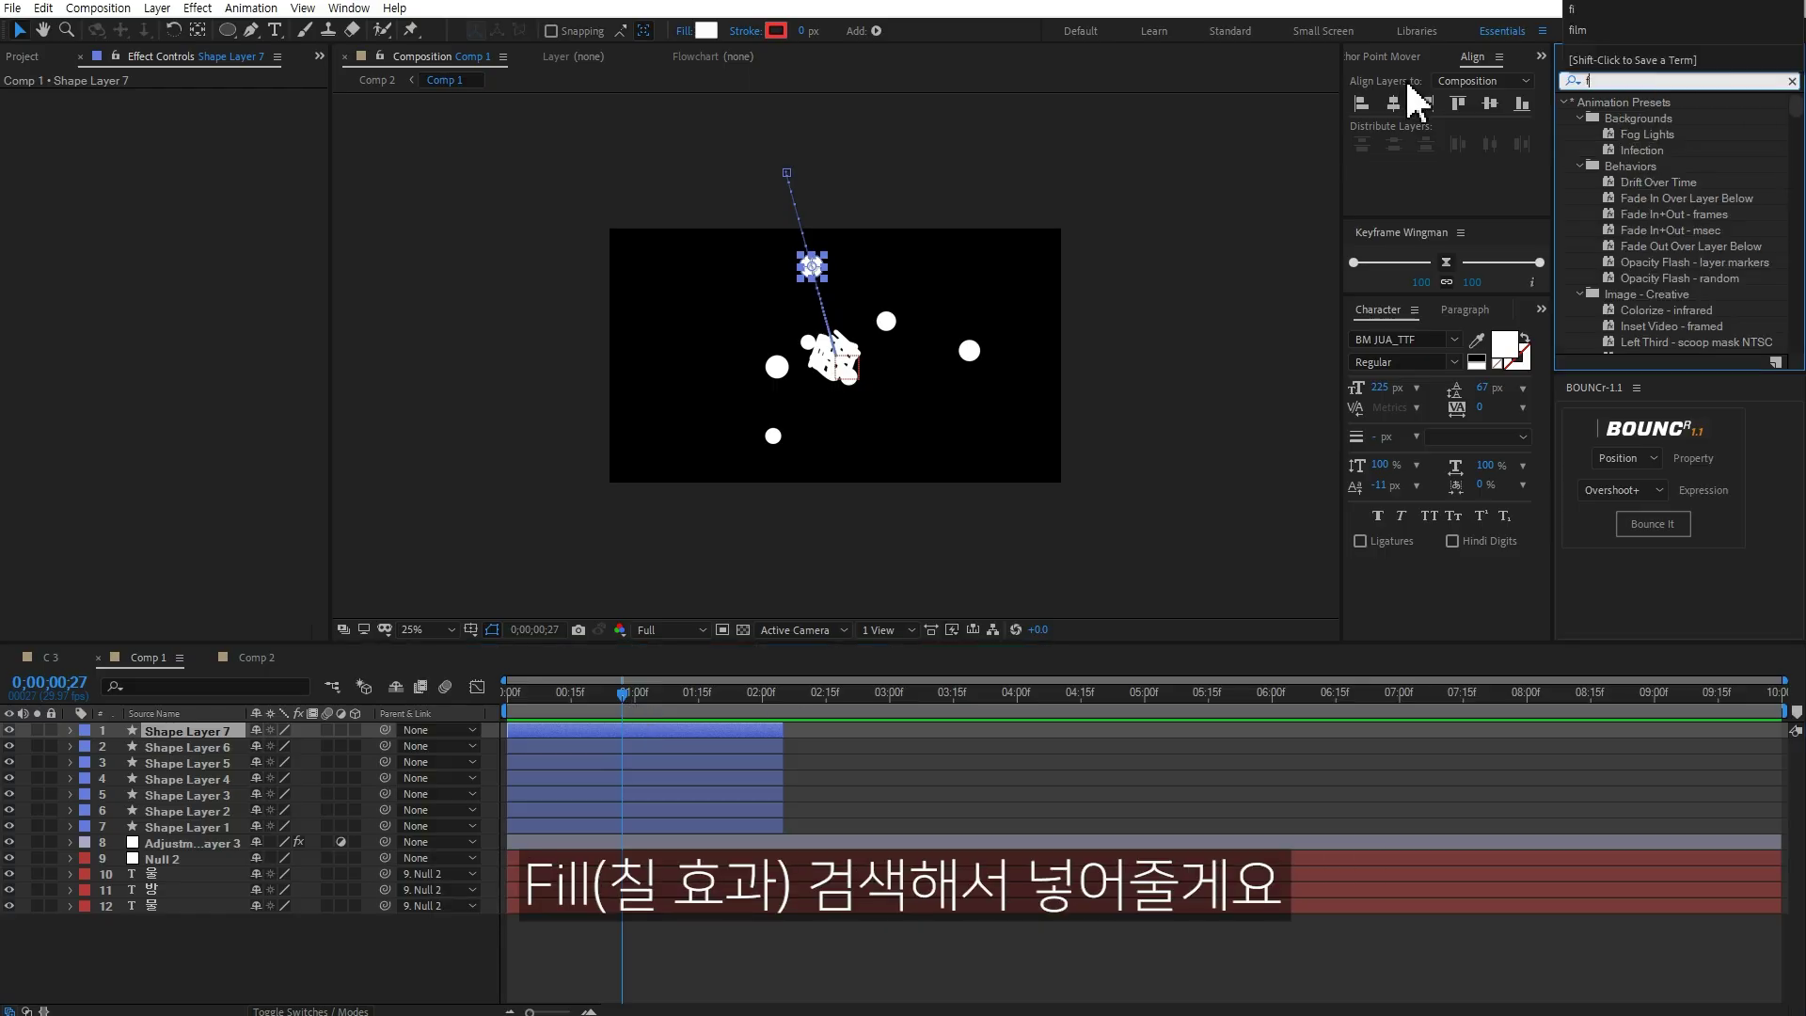
double_click(1629, 199)
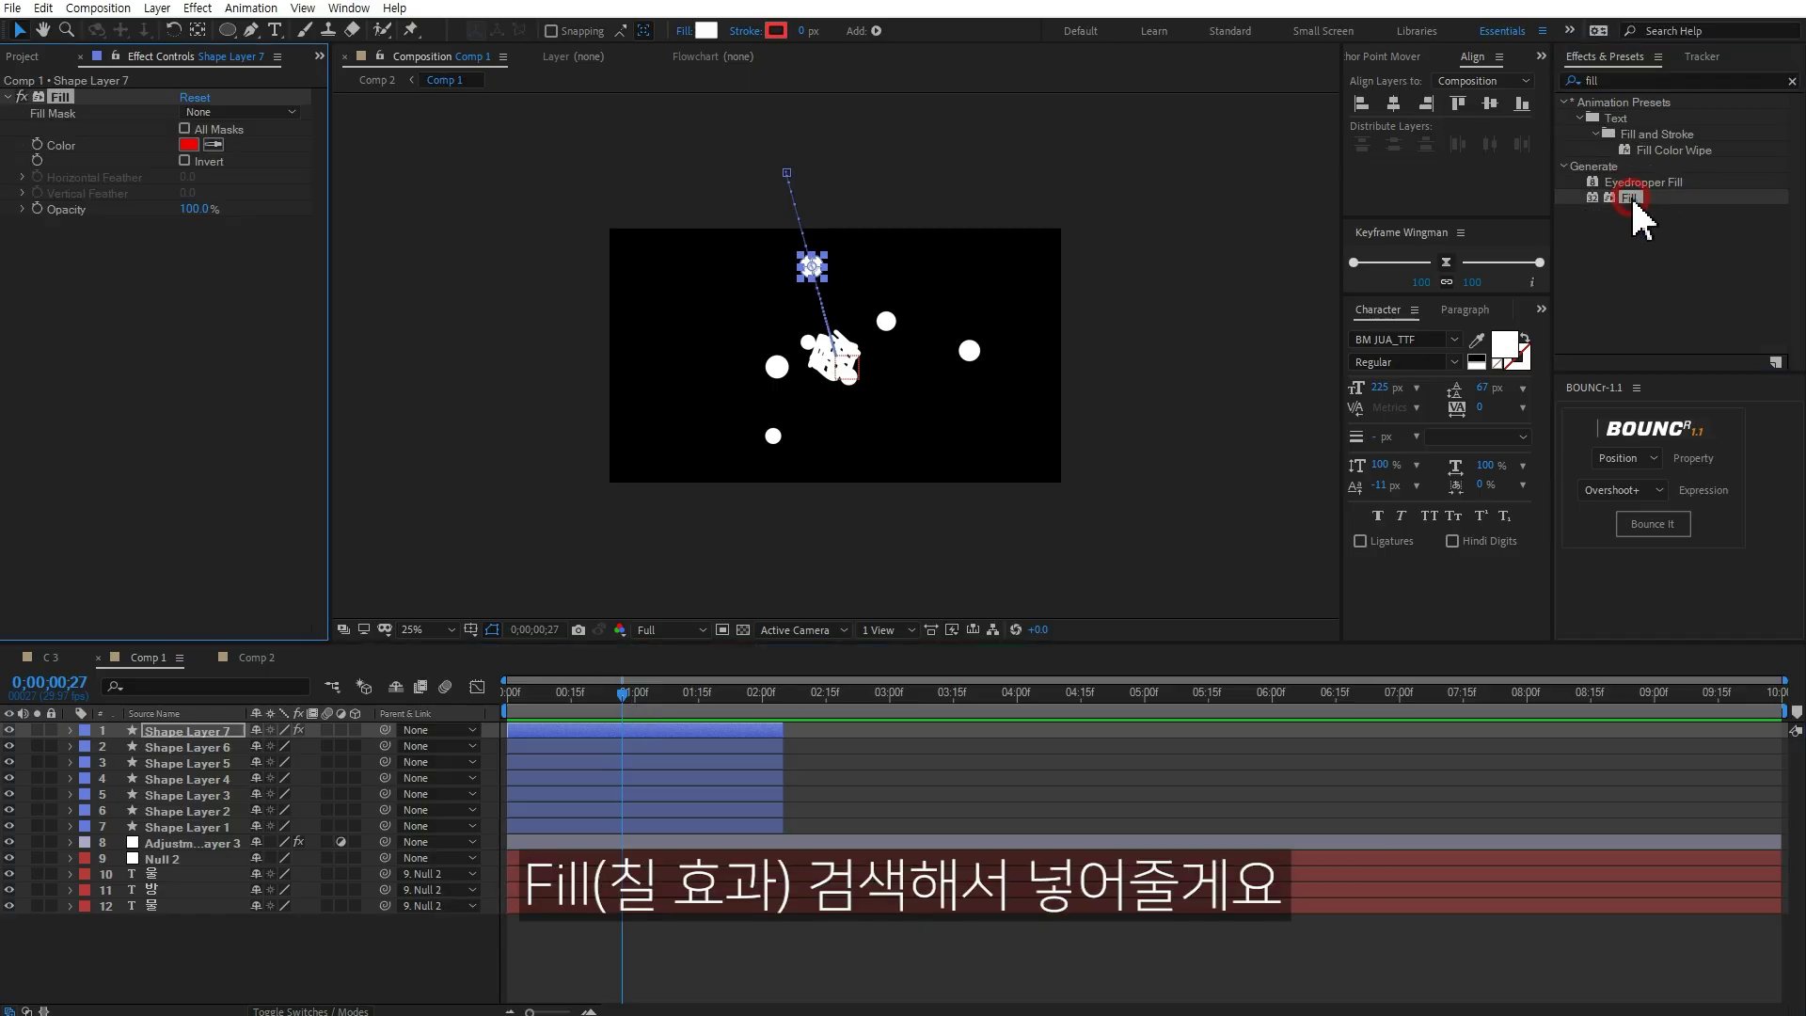
left_click(190, 145)
left_click_drag(1158, 419, 1167, 473)
left_click_drag(1031, 397, 978, 367)
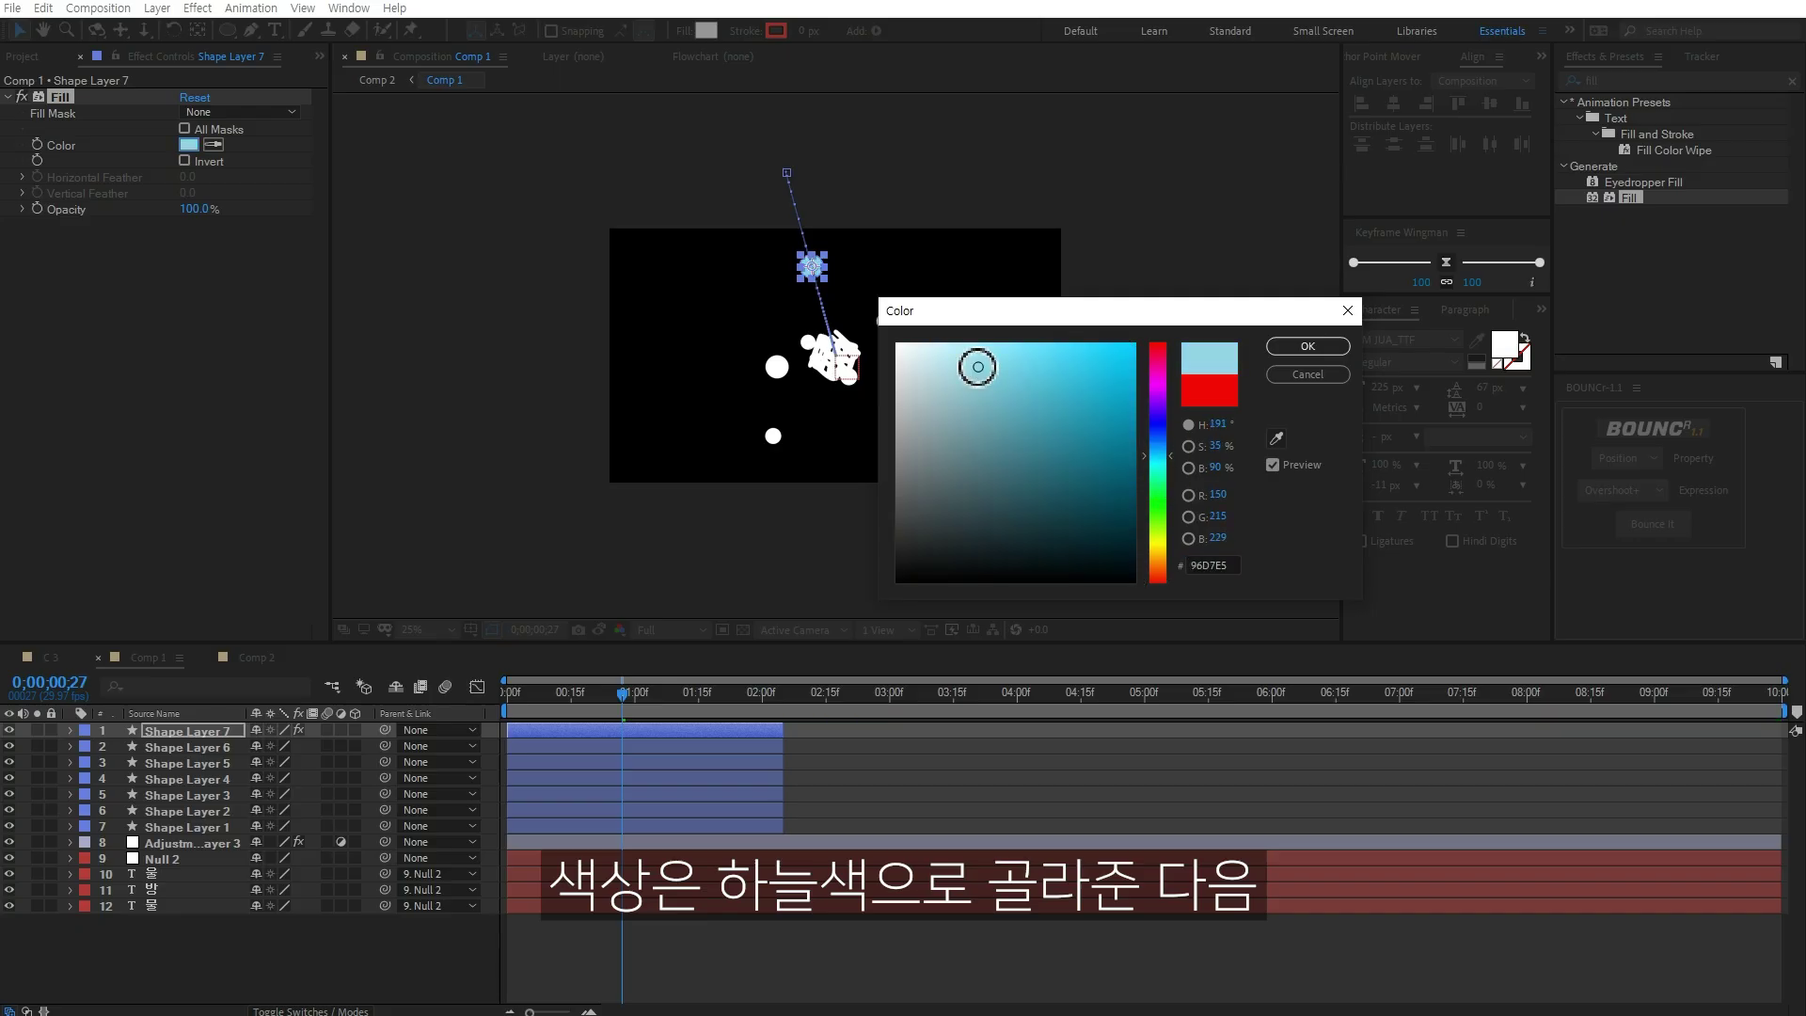
key("Return")
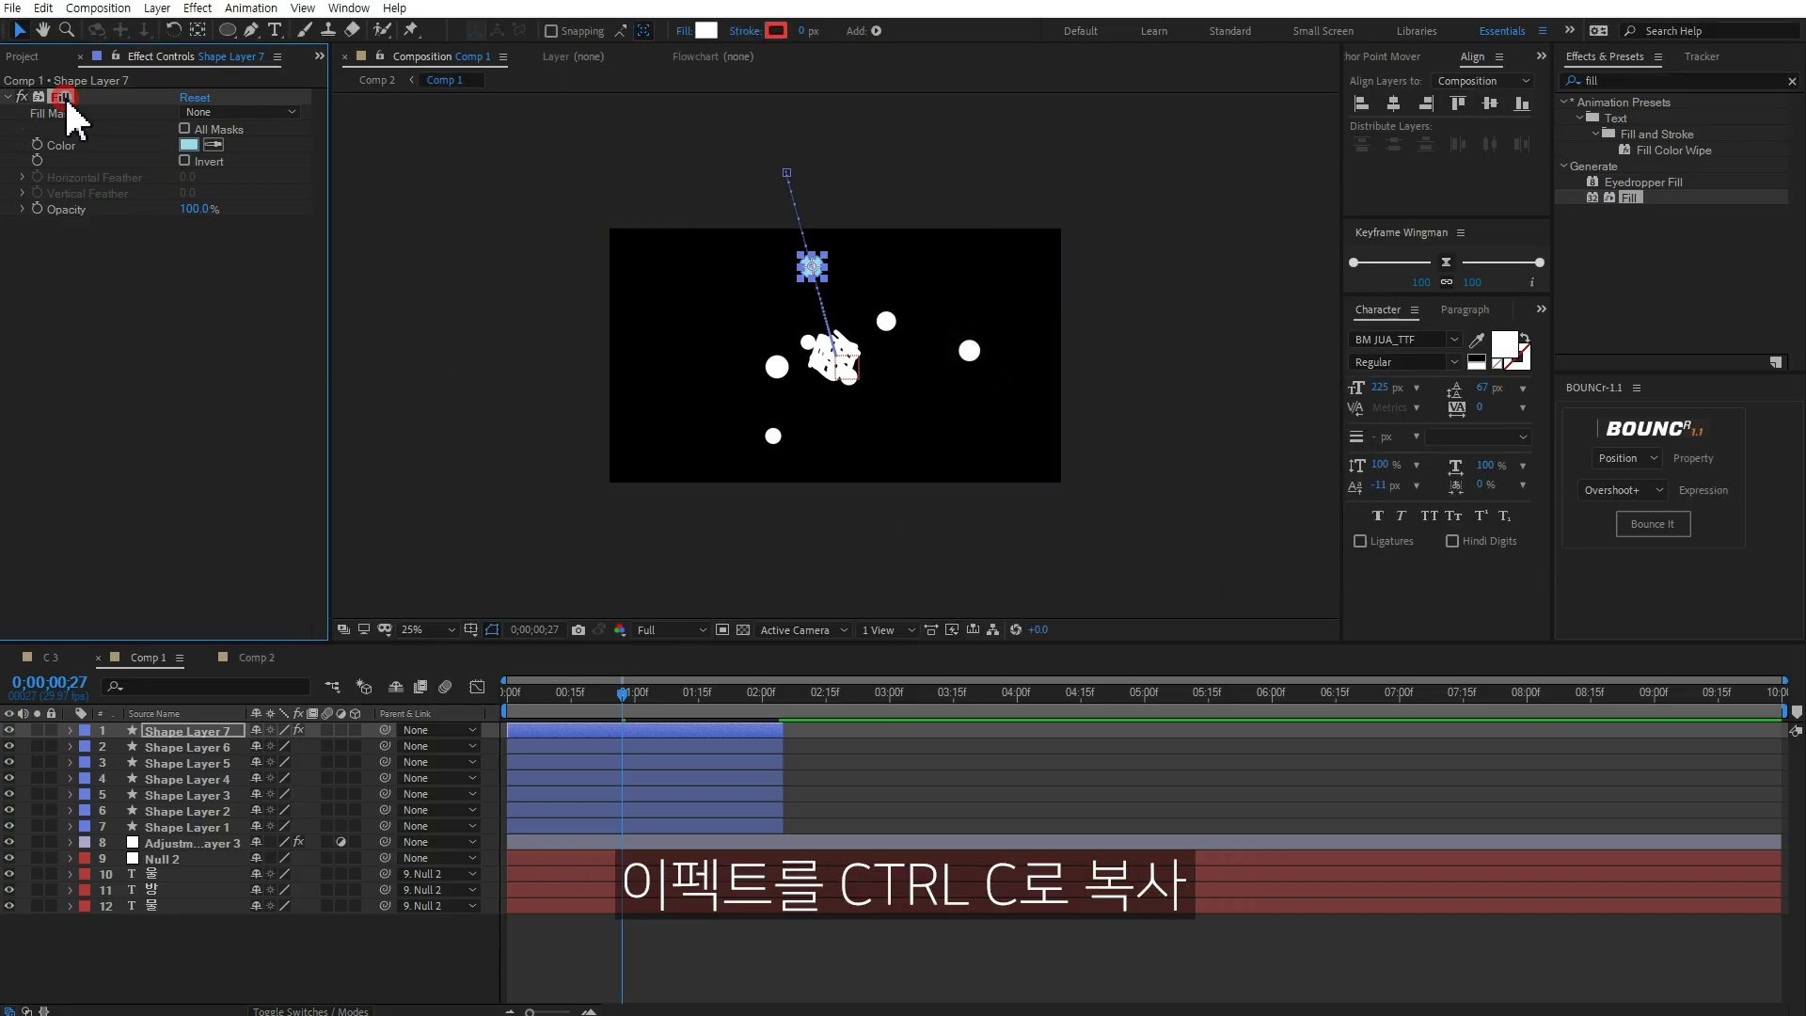
Step: Copy the Fill effect onto Shape Layers 1–6 and the three text layers
left_click(60, 97)
key("ctrl+c")
left_click(225, 747)
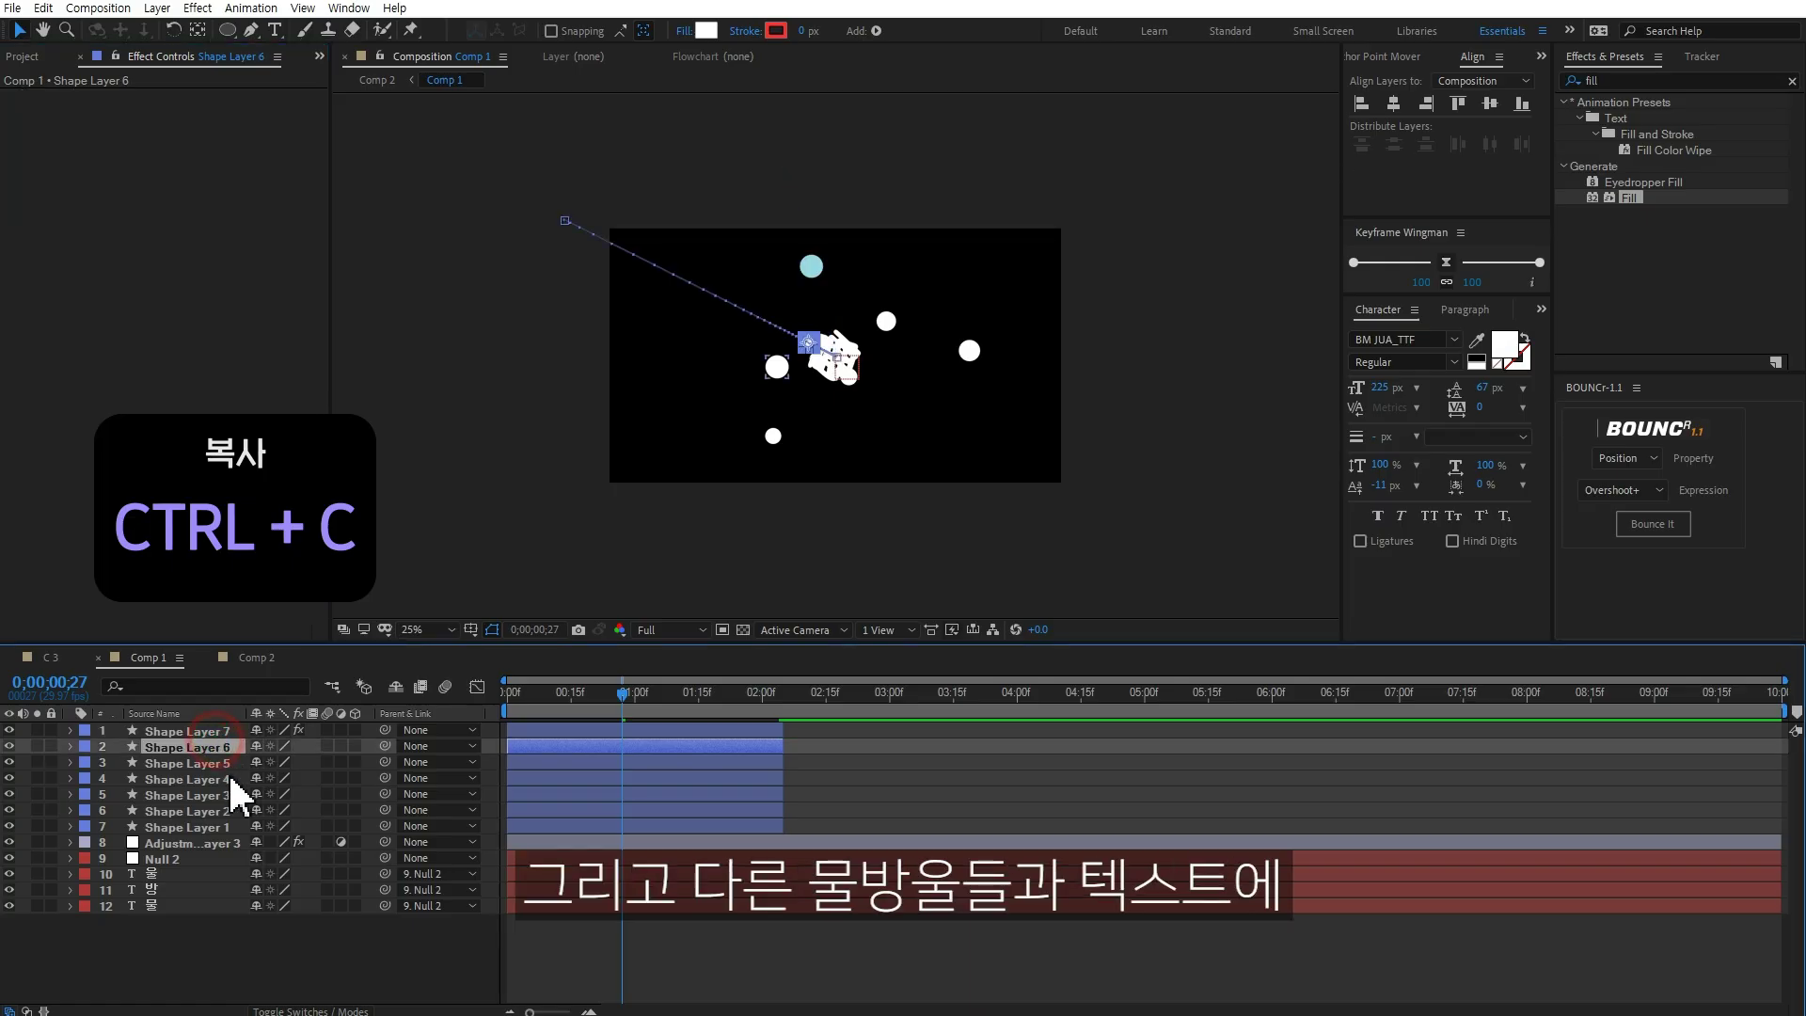
left_click(224, 827, "shift")
key("ctrl+v")
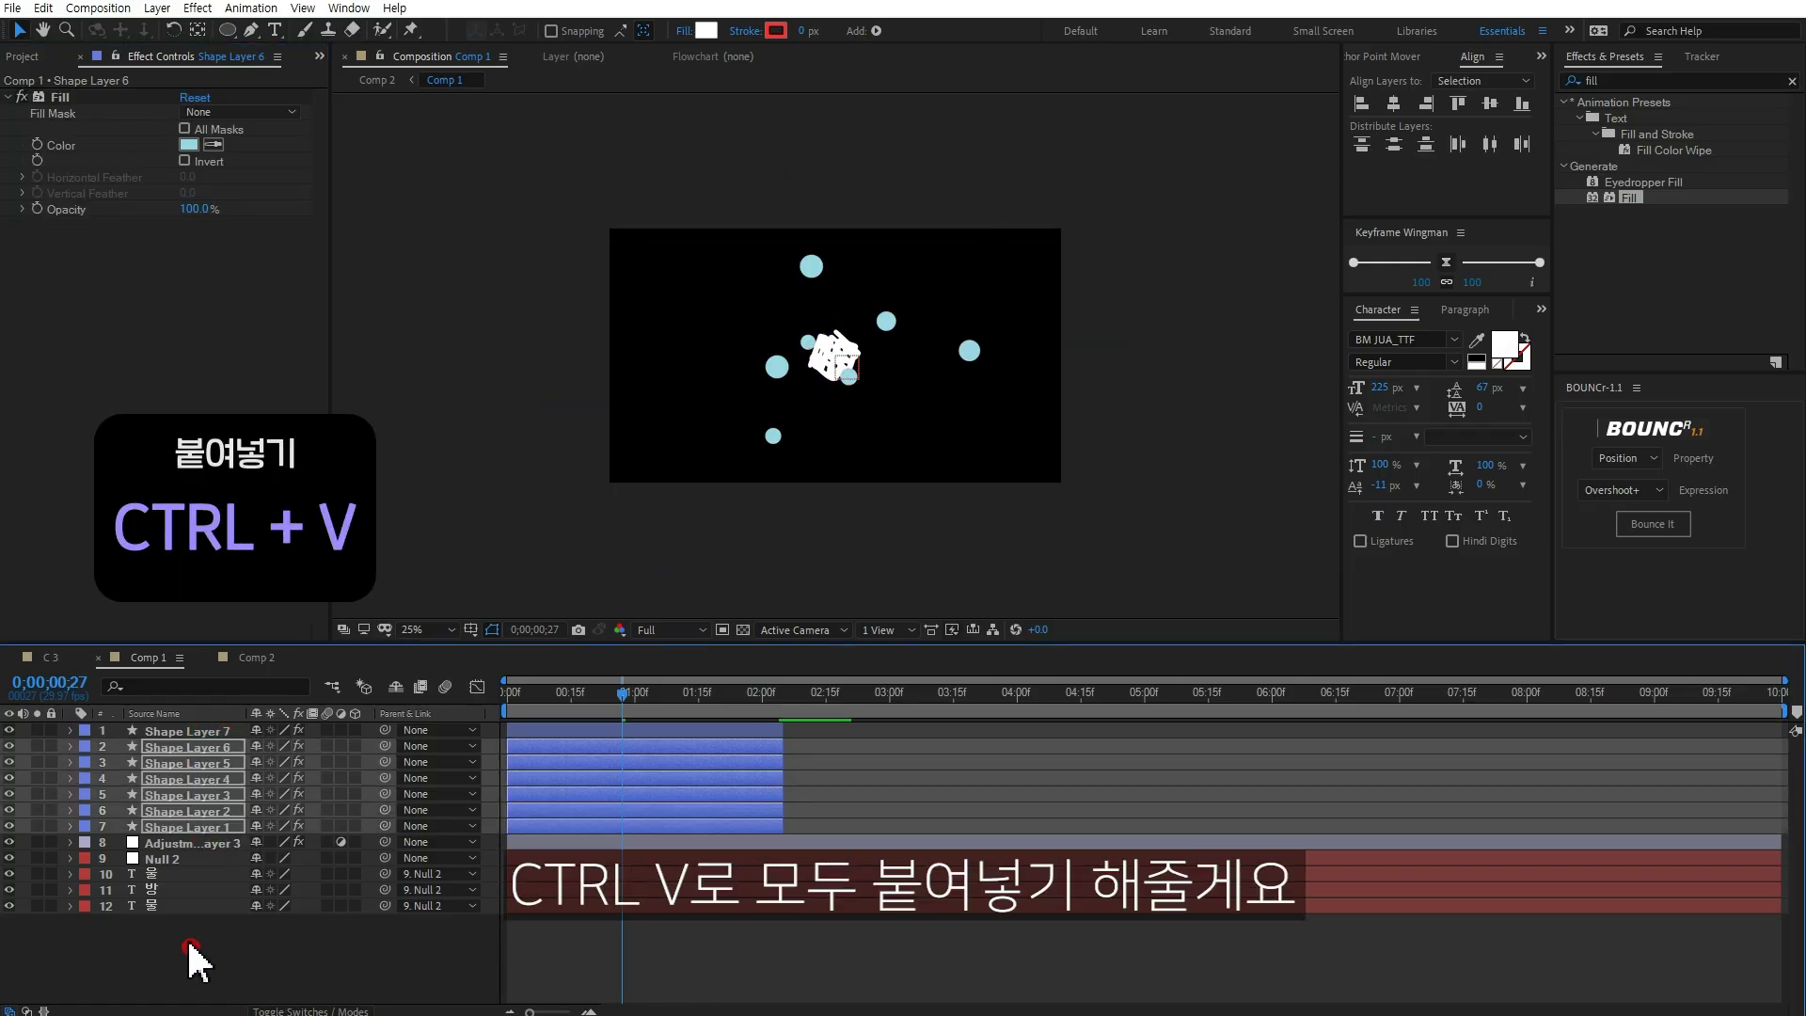
left_click_drag(191, 946, 156, 881)
key("ctrl+v")
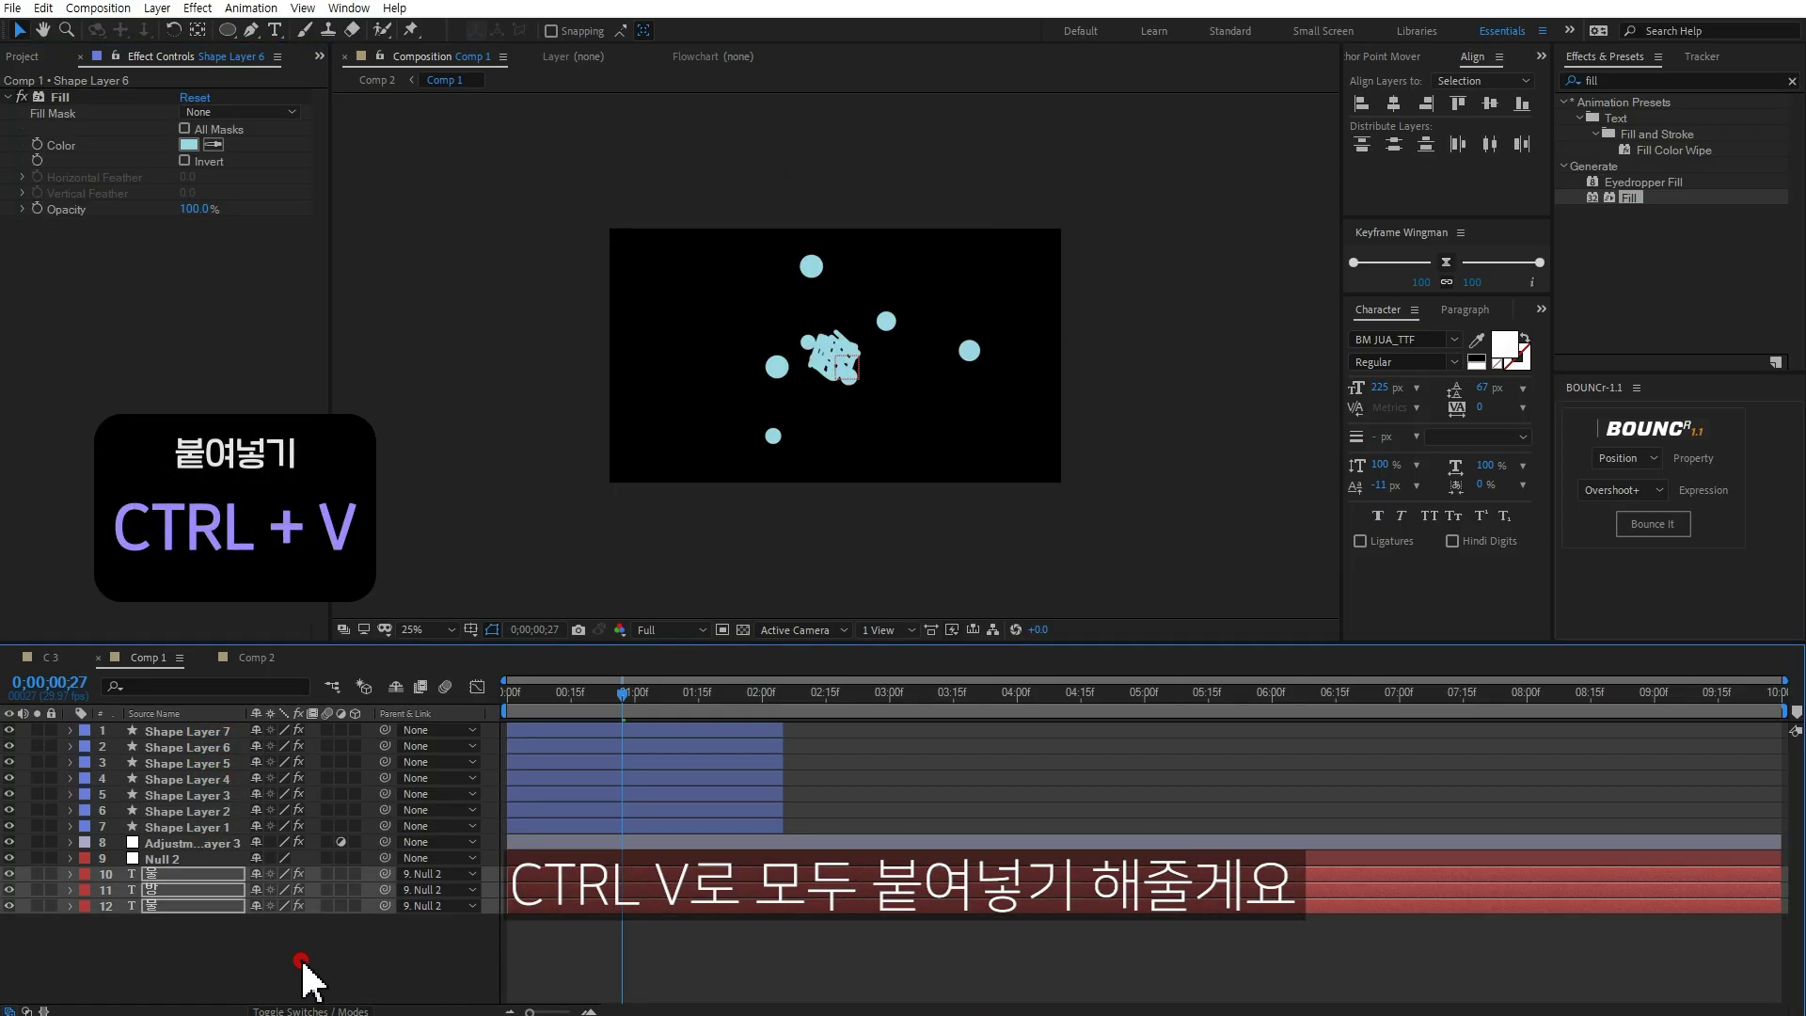
left_click(302, 963)
scroll(821, 431, "up", 2)
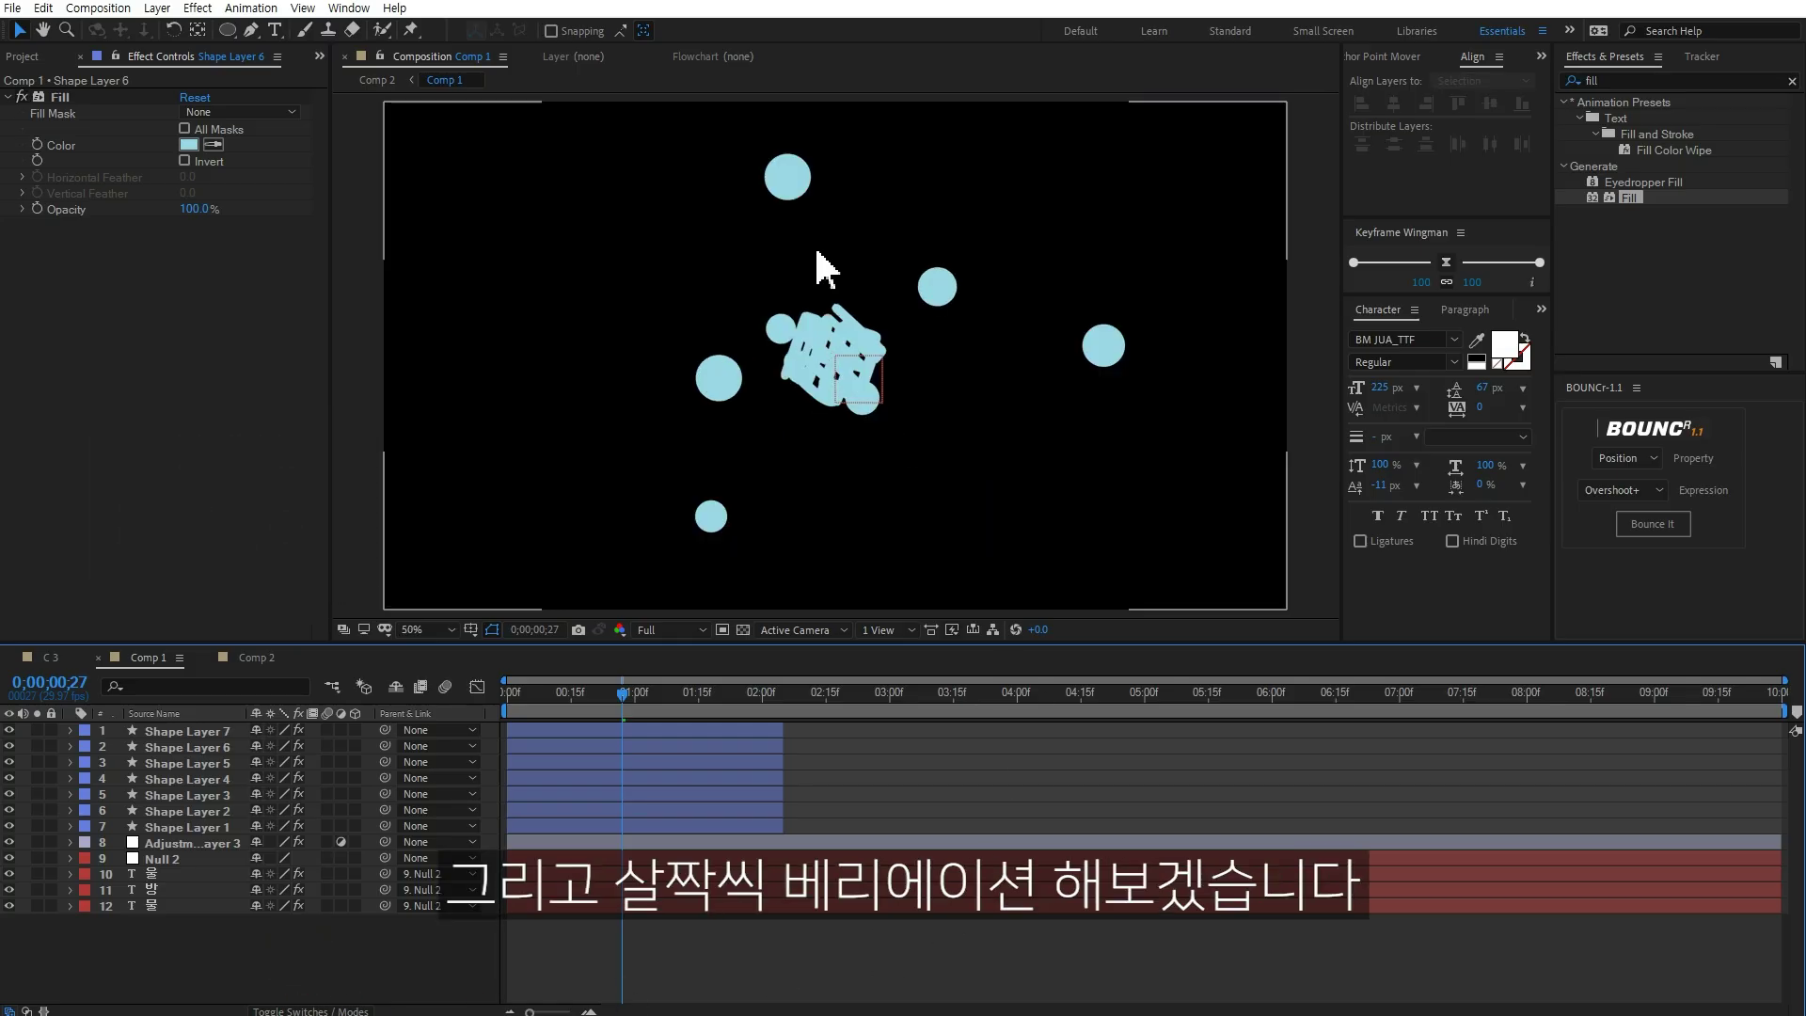
left_click(786, 188)
Step: Recolour the top droplet's fill to blue and the right-side droplet's fill to purple
left_click(188, 144)
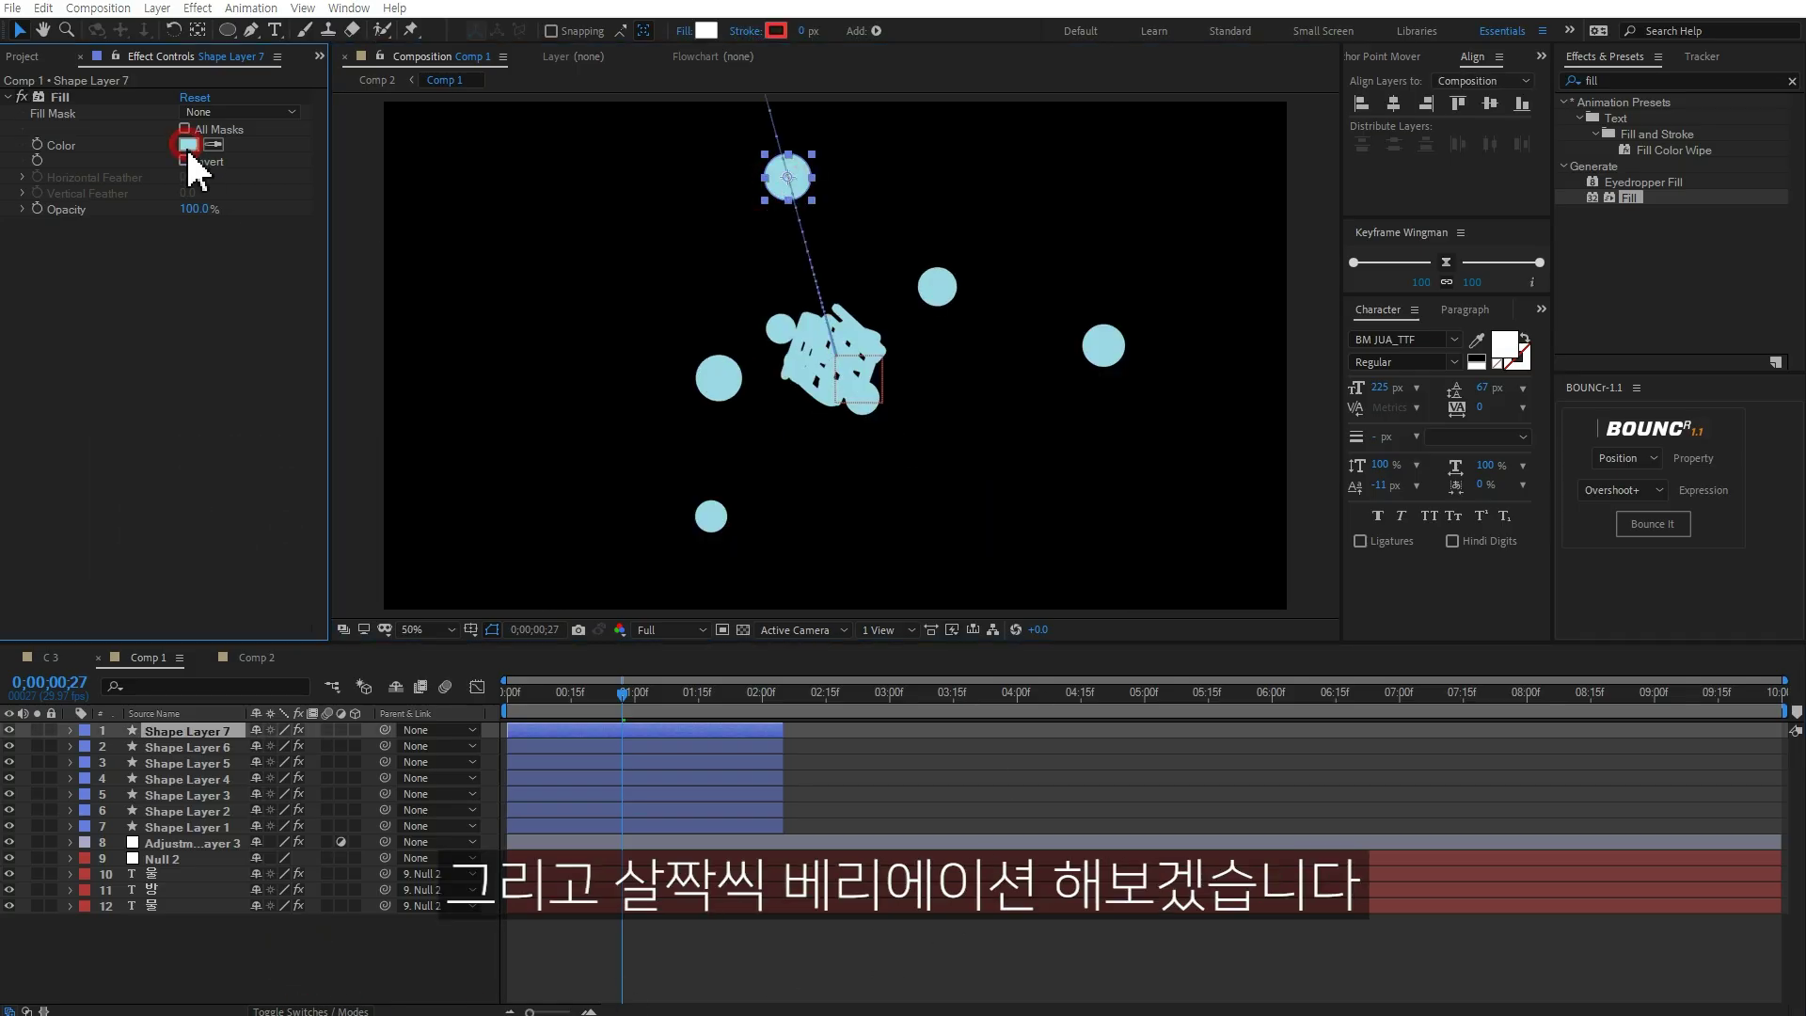
left_click_drag(1159, 415, 1159, 435)
left_click(1307, 346)
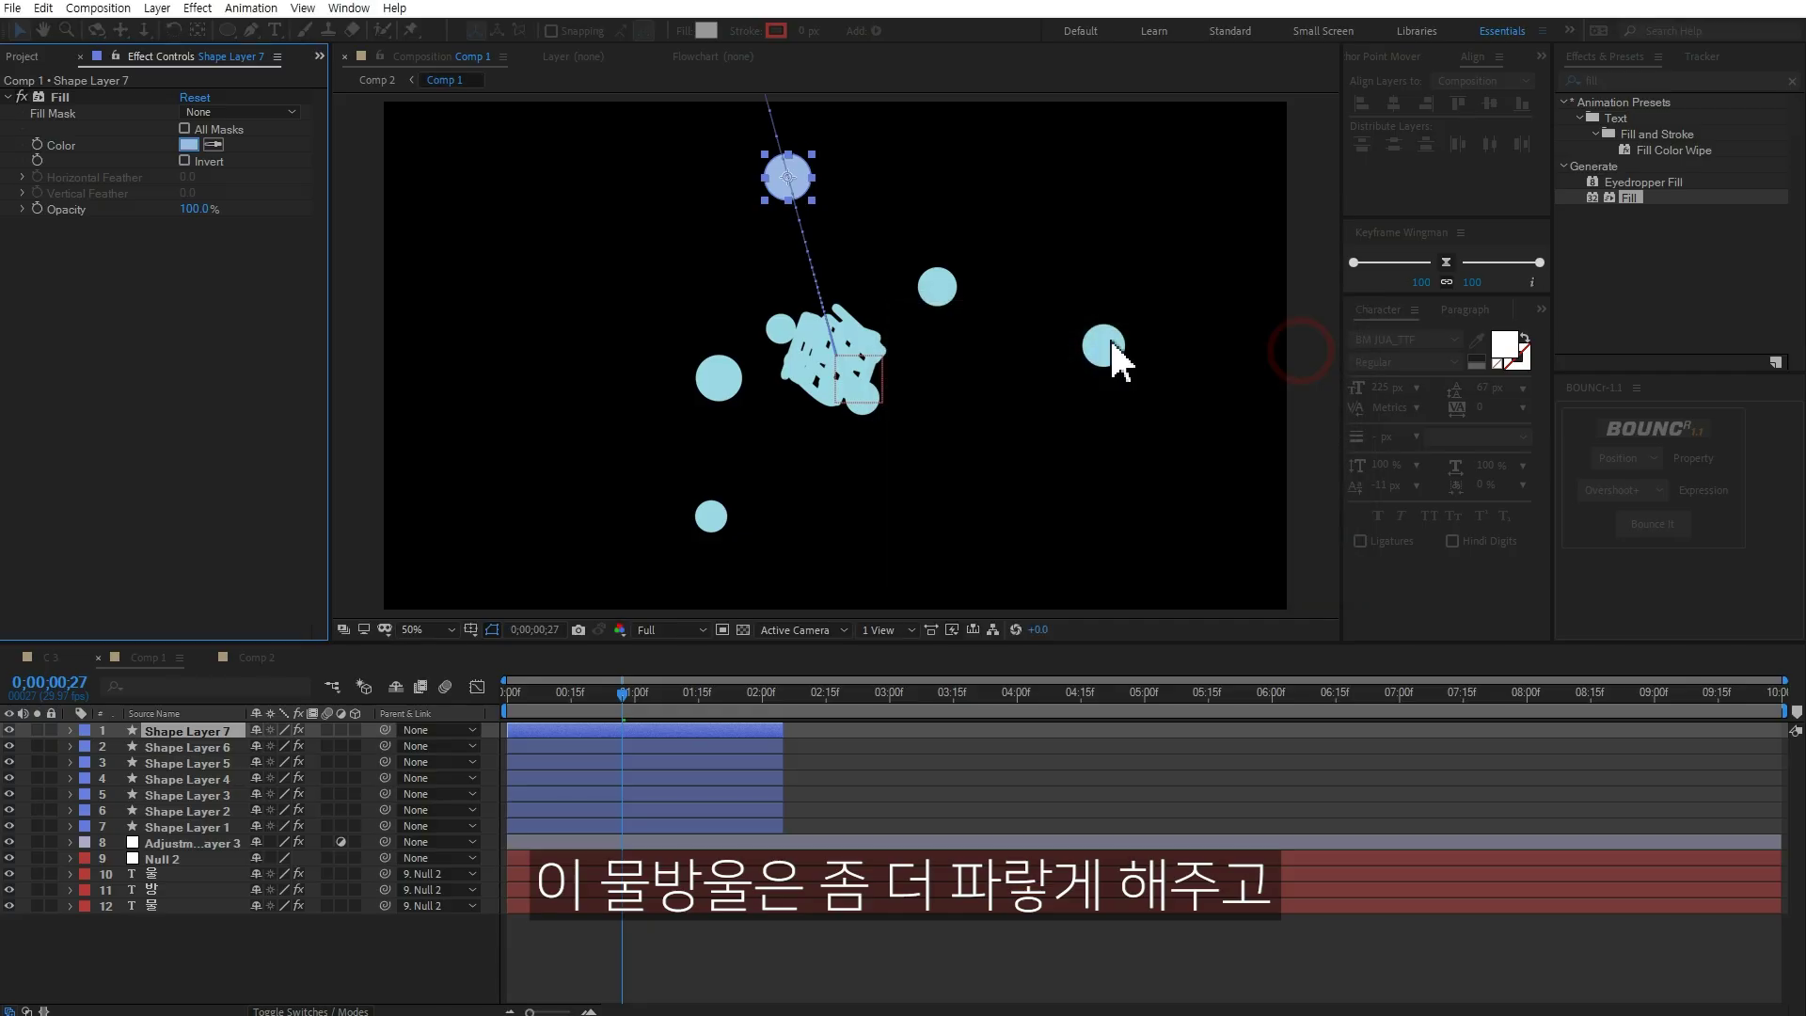
left_click(938, 287)
left_click(189, 146)
left_click_drag(1161, 451, 1165, 414)
left_click(1293, 348)
Step: Change the droplet below the text to mint cyan and the bottom droplet to green
left_click(1096, 352)
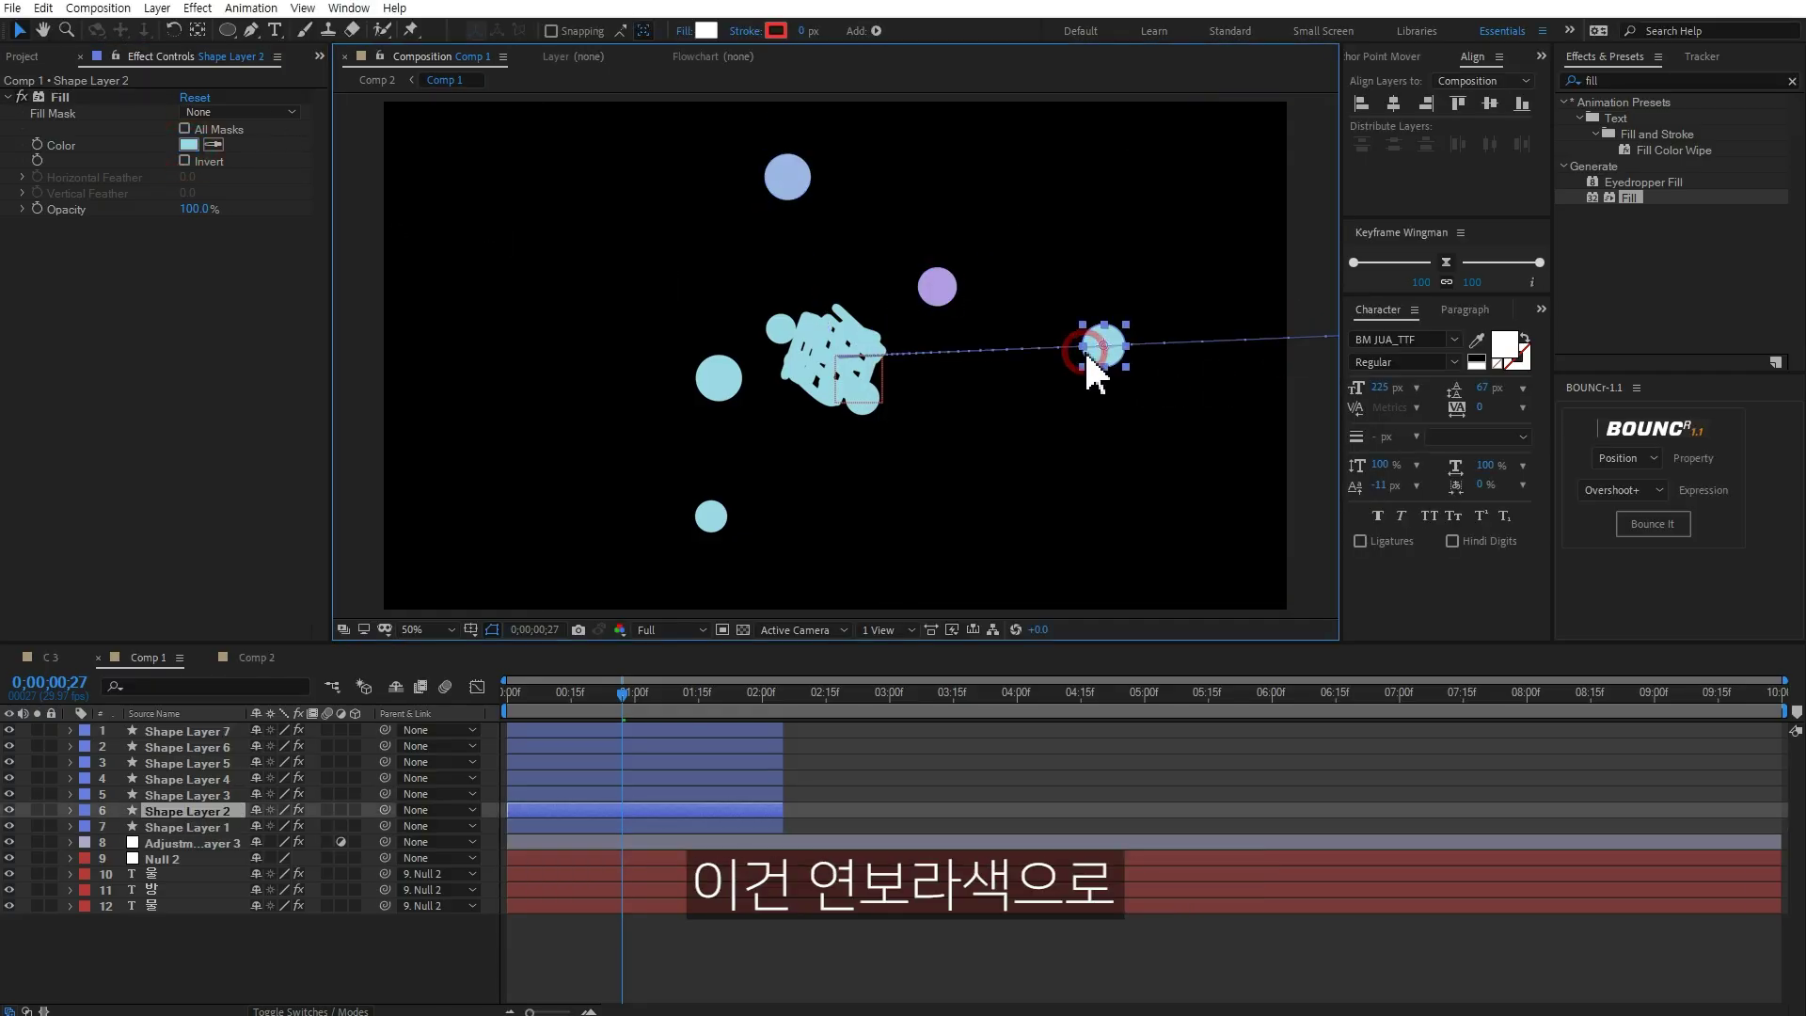
left_click(871, 415)
left_click(189, 144)
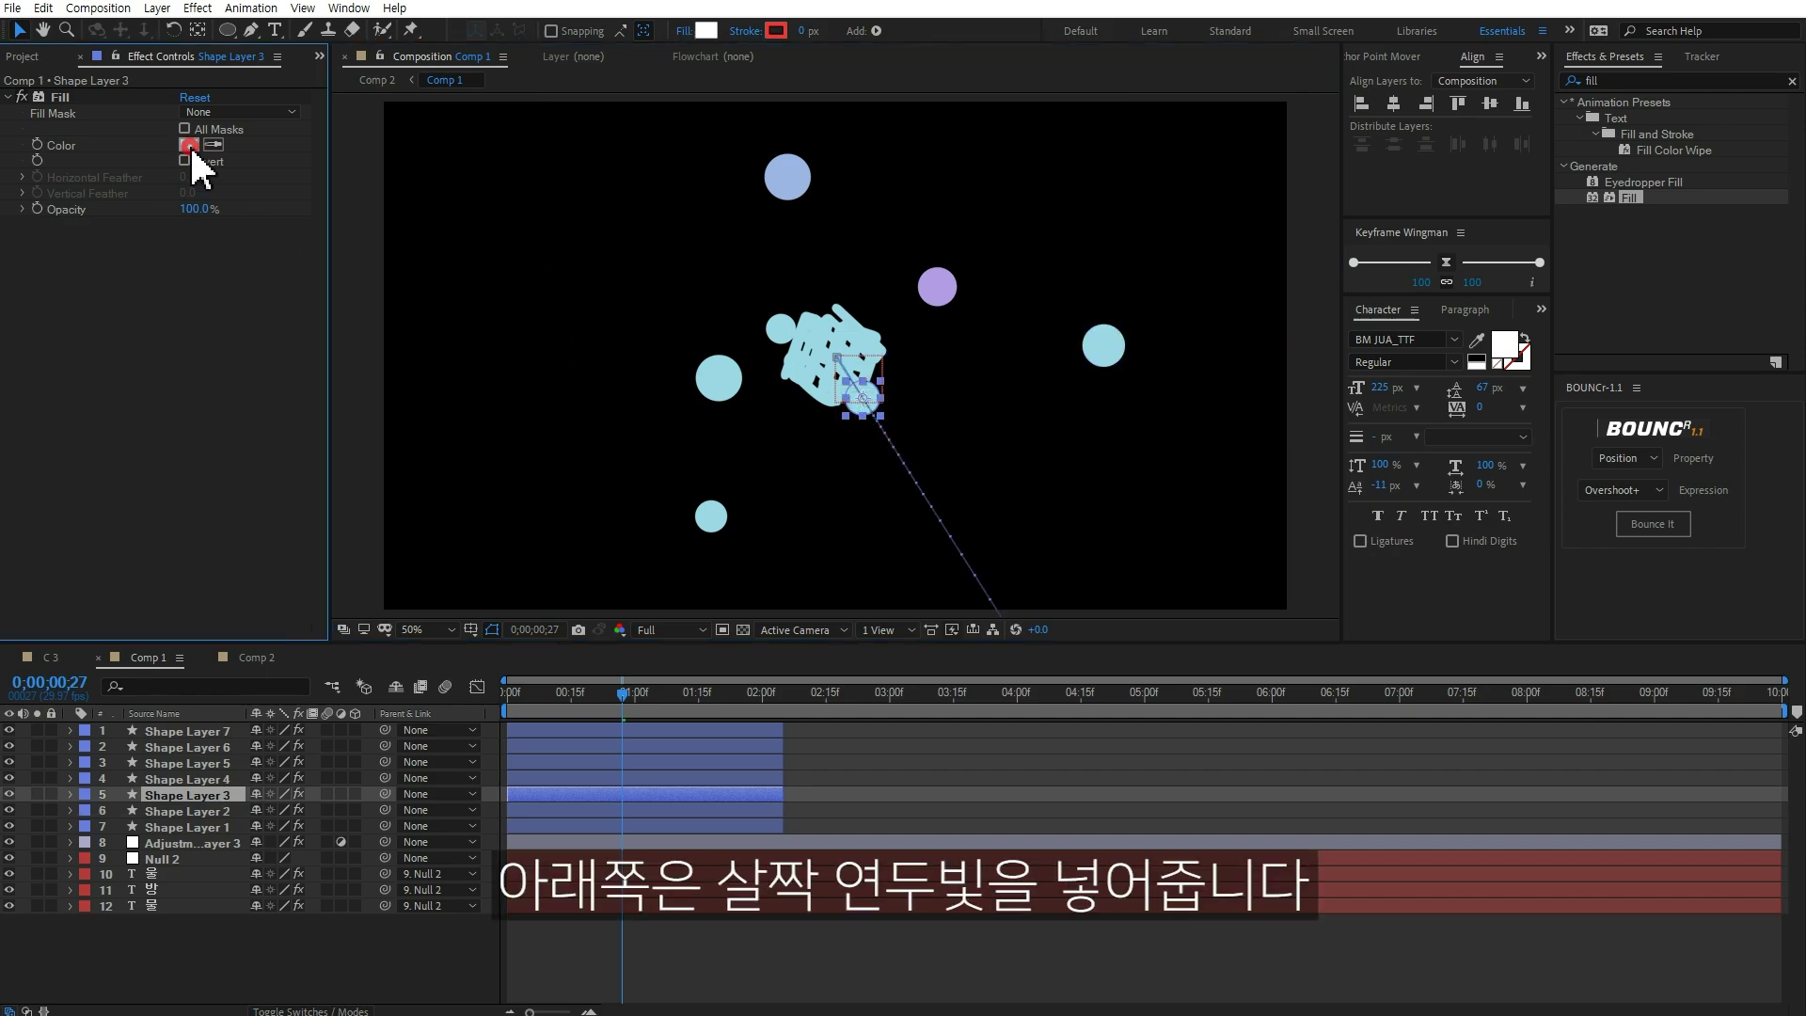
left_click_drag(1161, 492, 1163, 468)
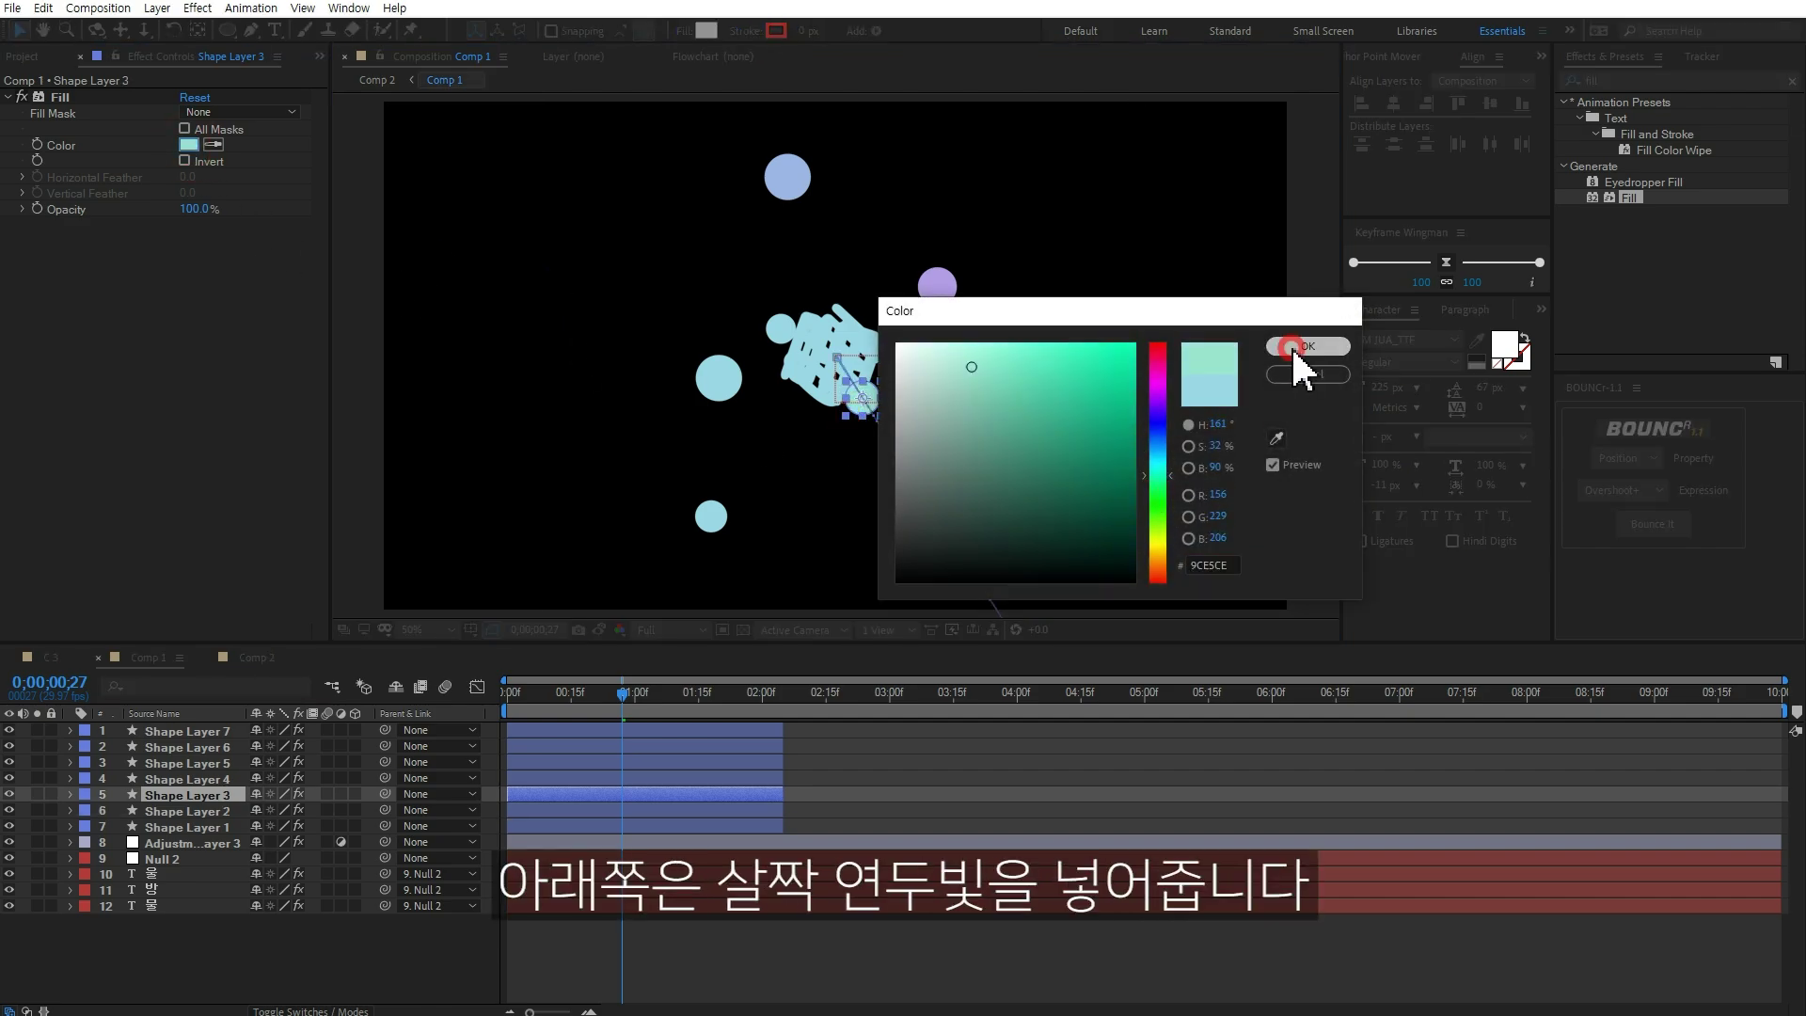
left_click(1307, 346)
left_click(711, 514)
left_click(191, 145)
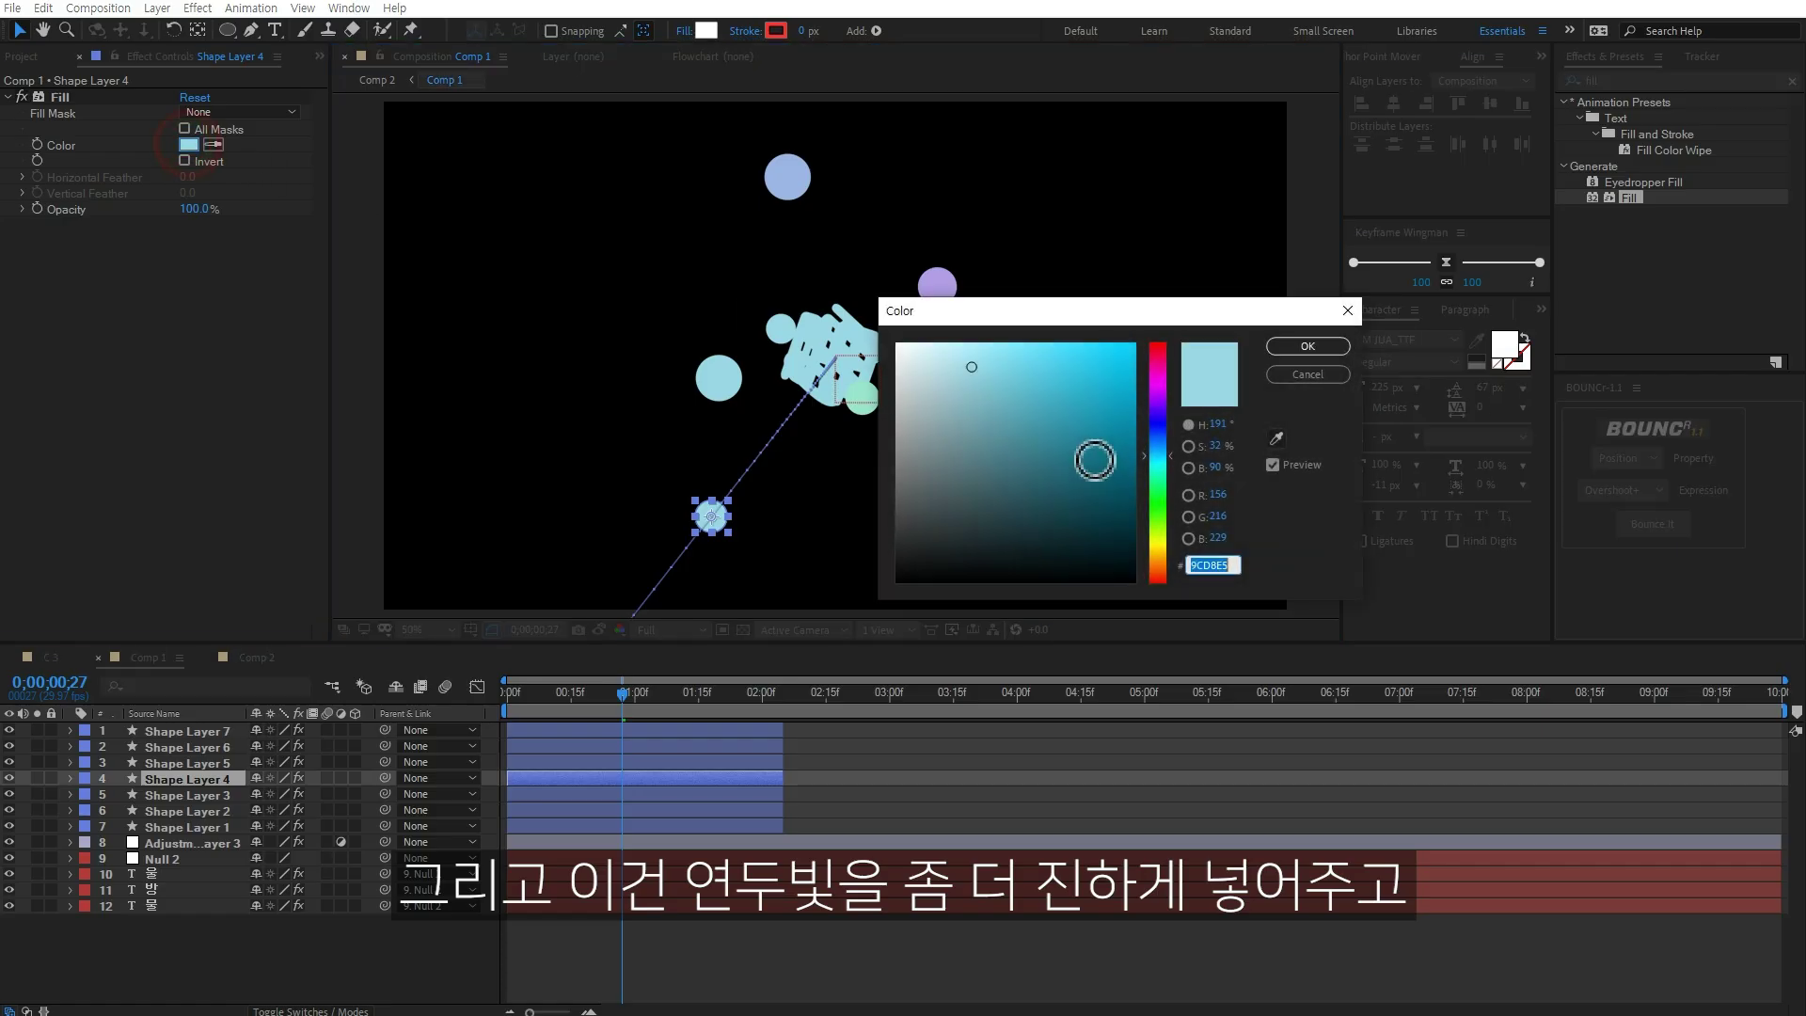
left_click_drag(1161, 468, 1160, 499)
left_click(1306, 346)
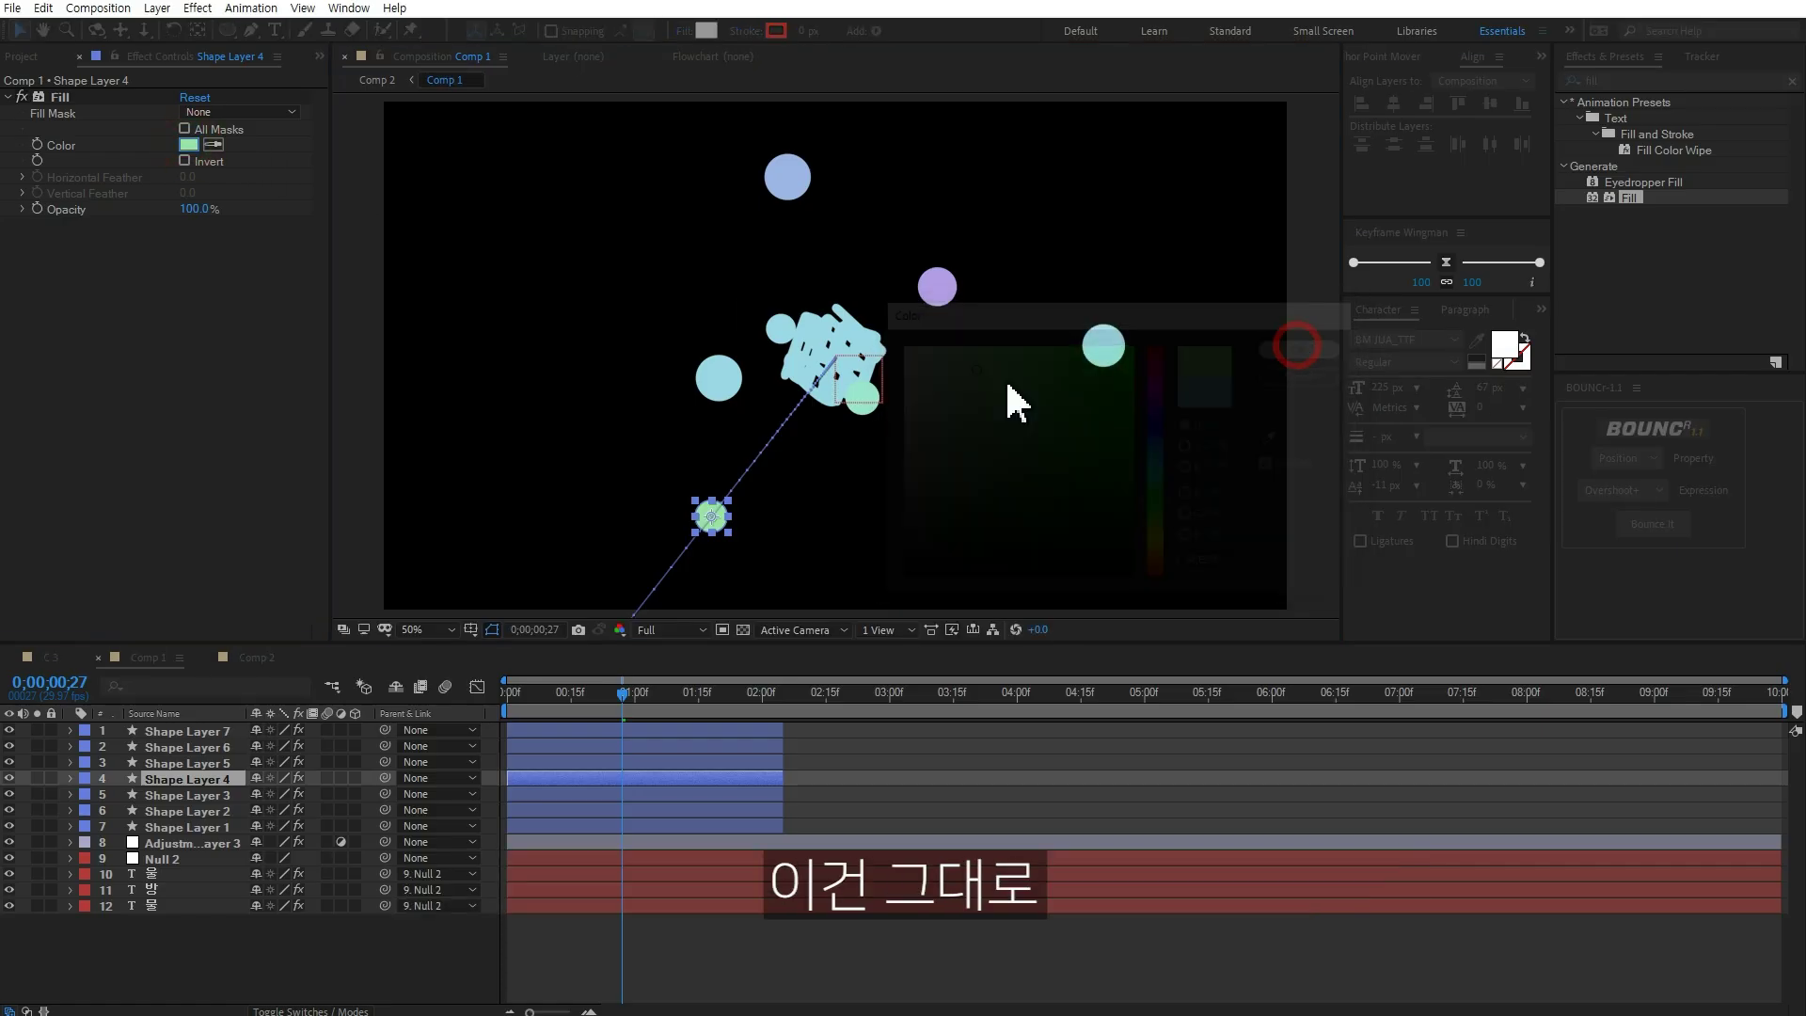
Step: Tint the small droplet beside the text pink, then preview the coloured droplets merging
left_click(719, 377)
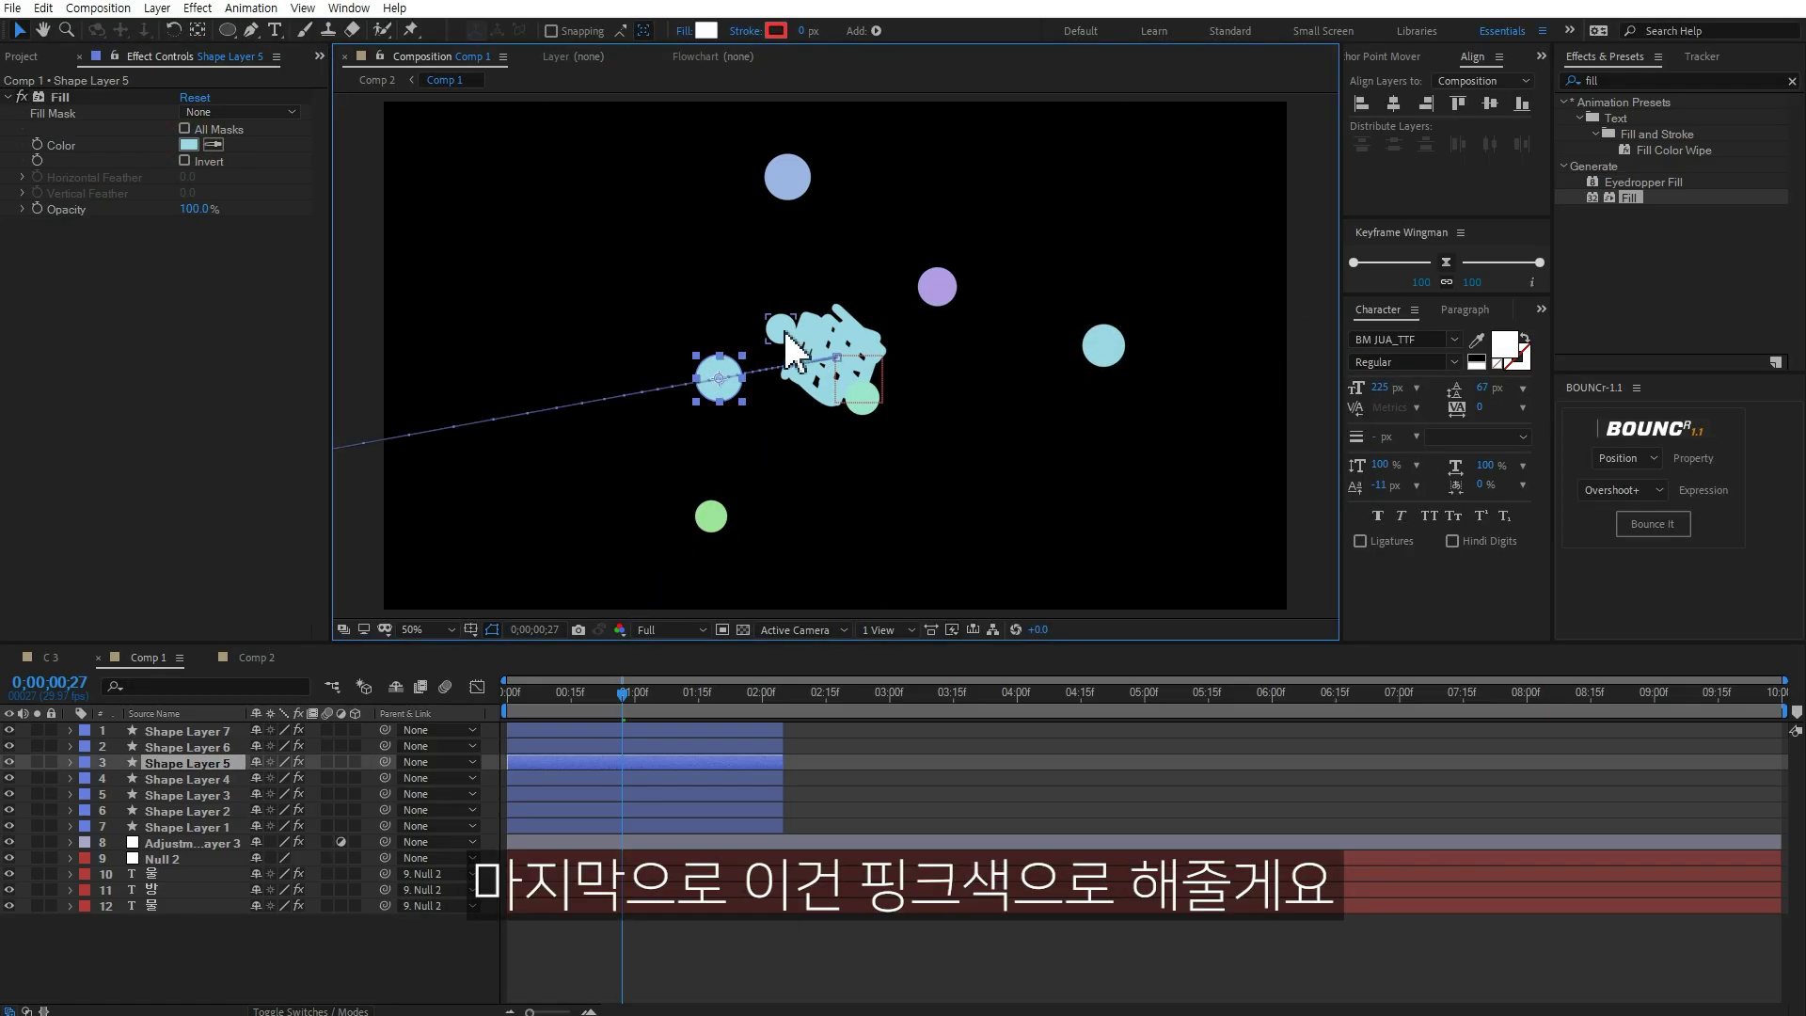
left_click(777, 330)
left_click(188, 144)
left_click_drag(1169, 452, 1169, 386)
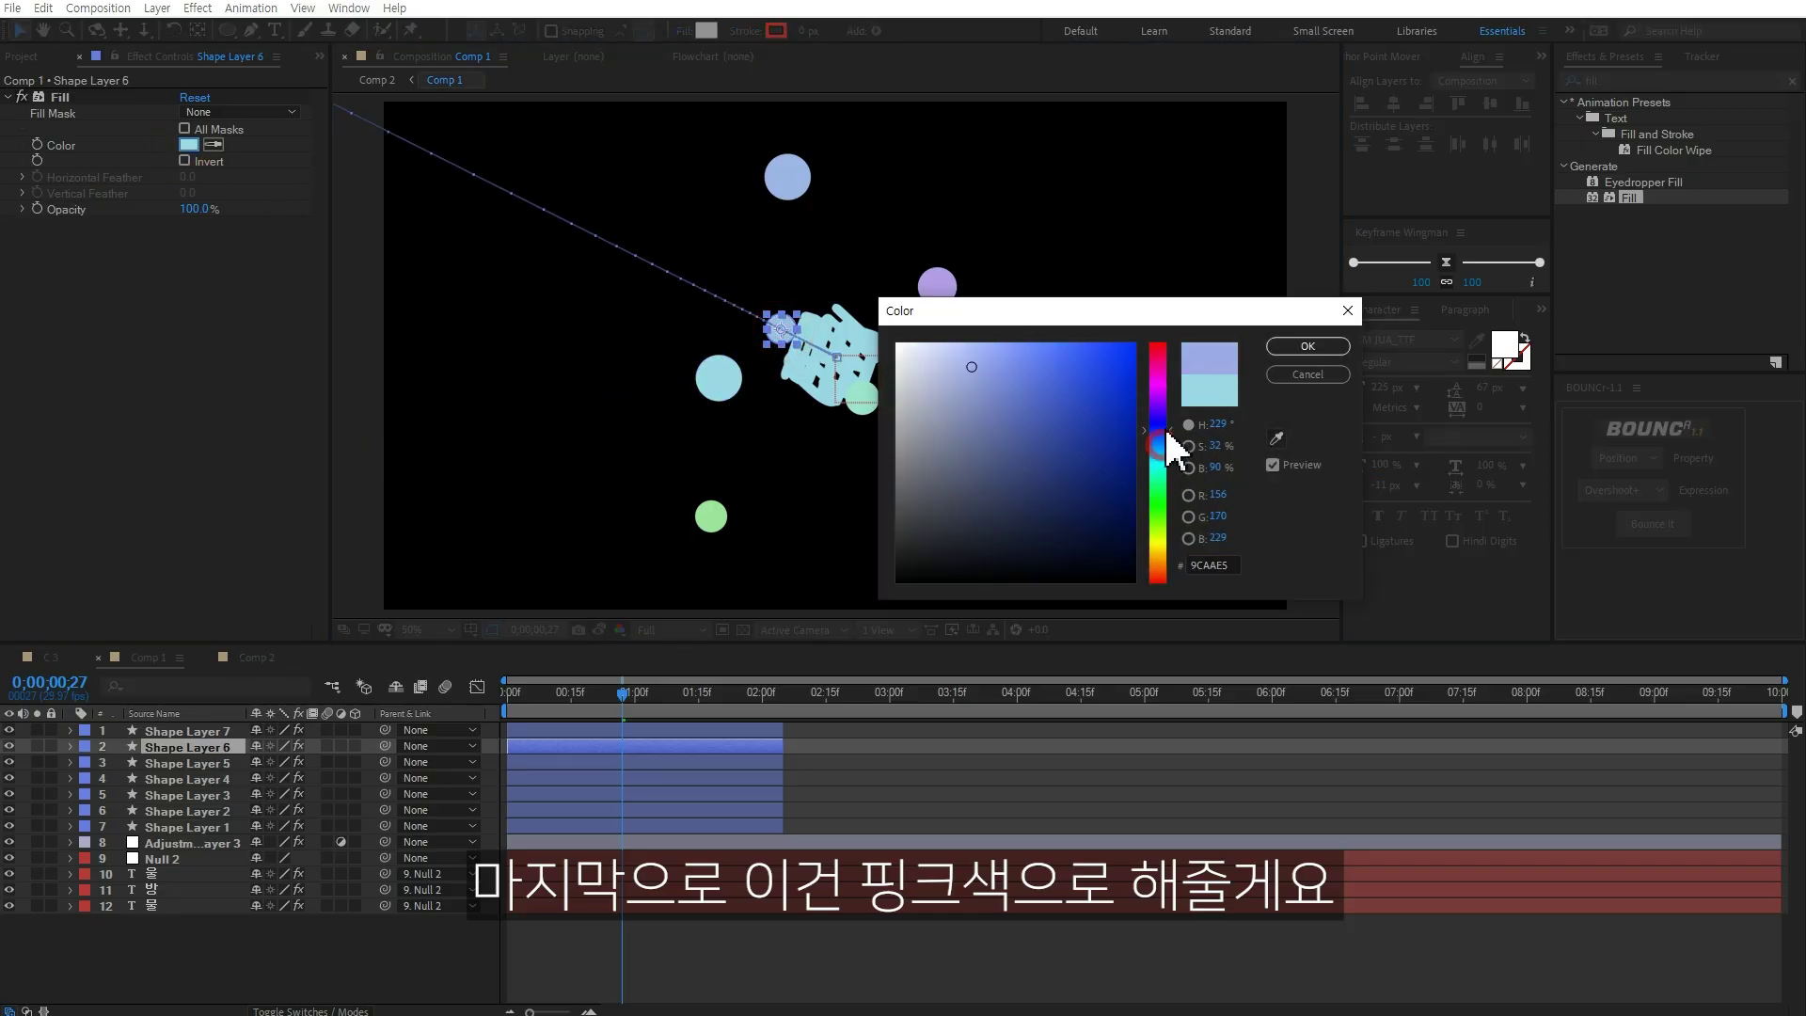
left_click(1294, 346)
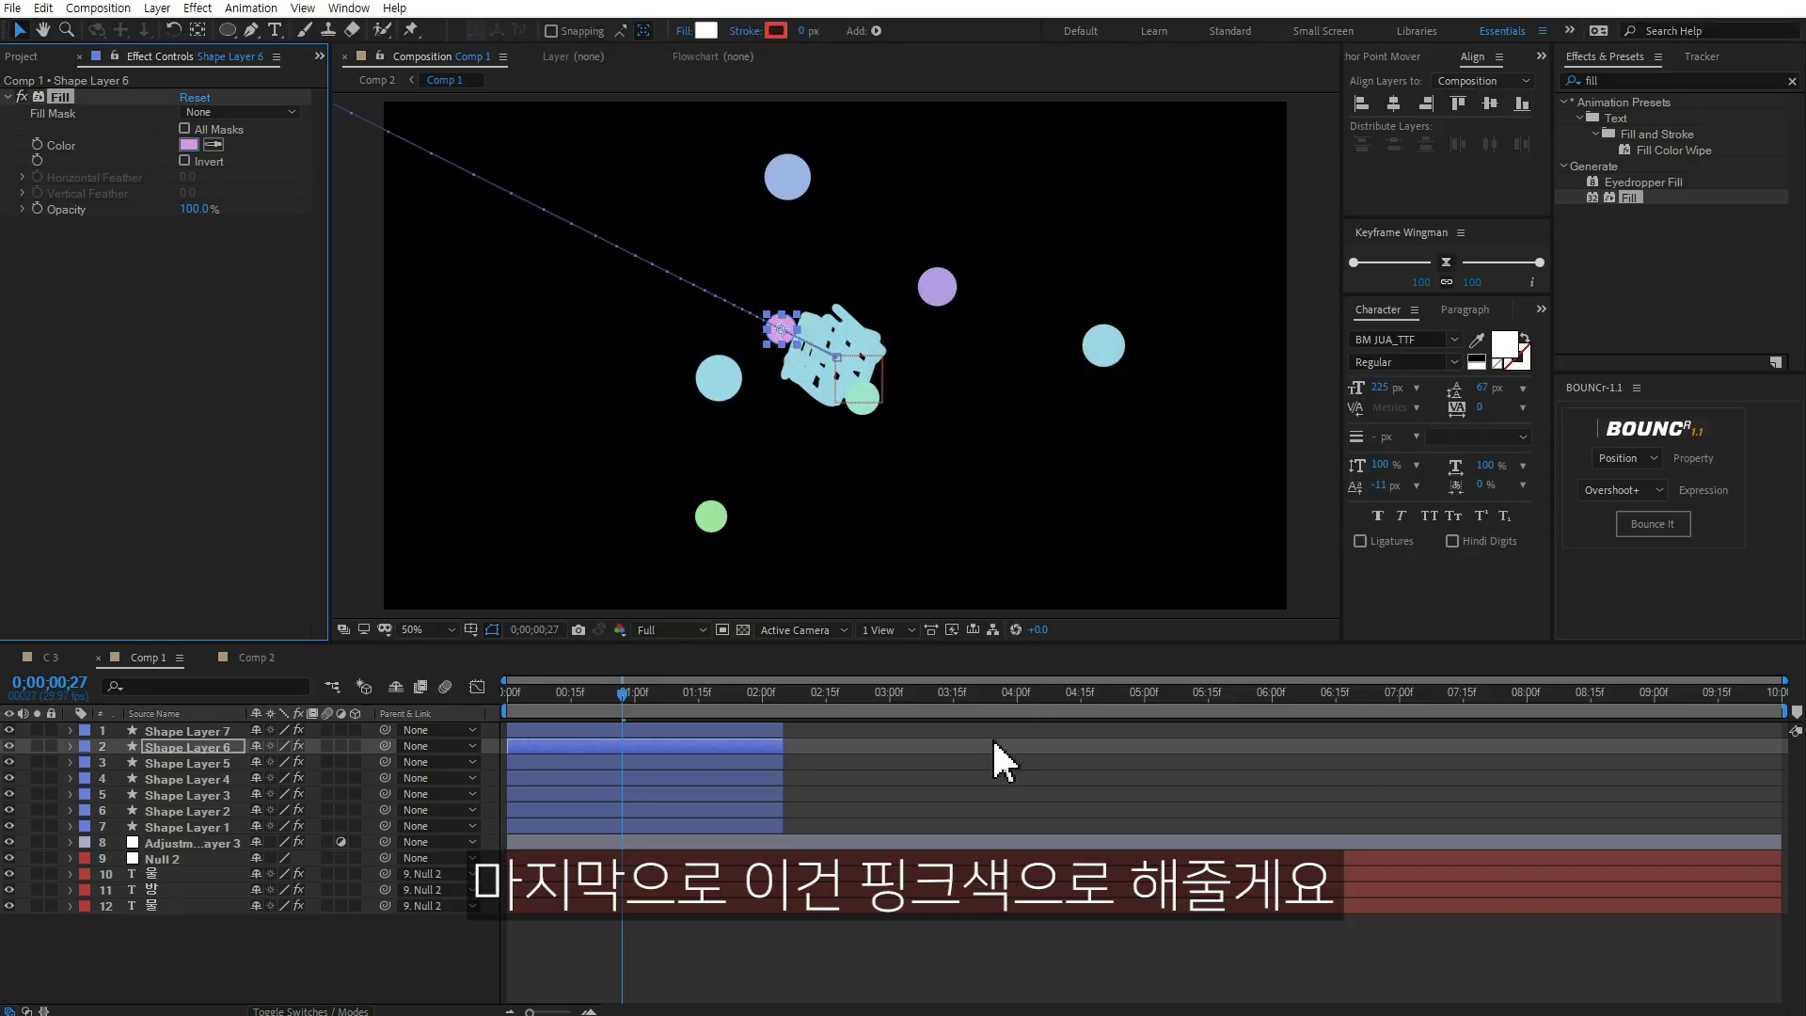
left_click_drag(625, 693, 787, 694)
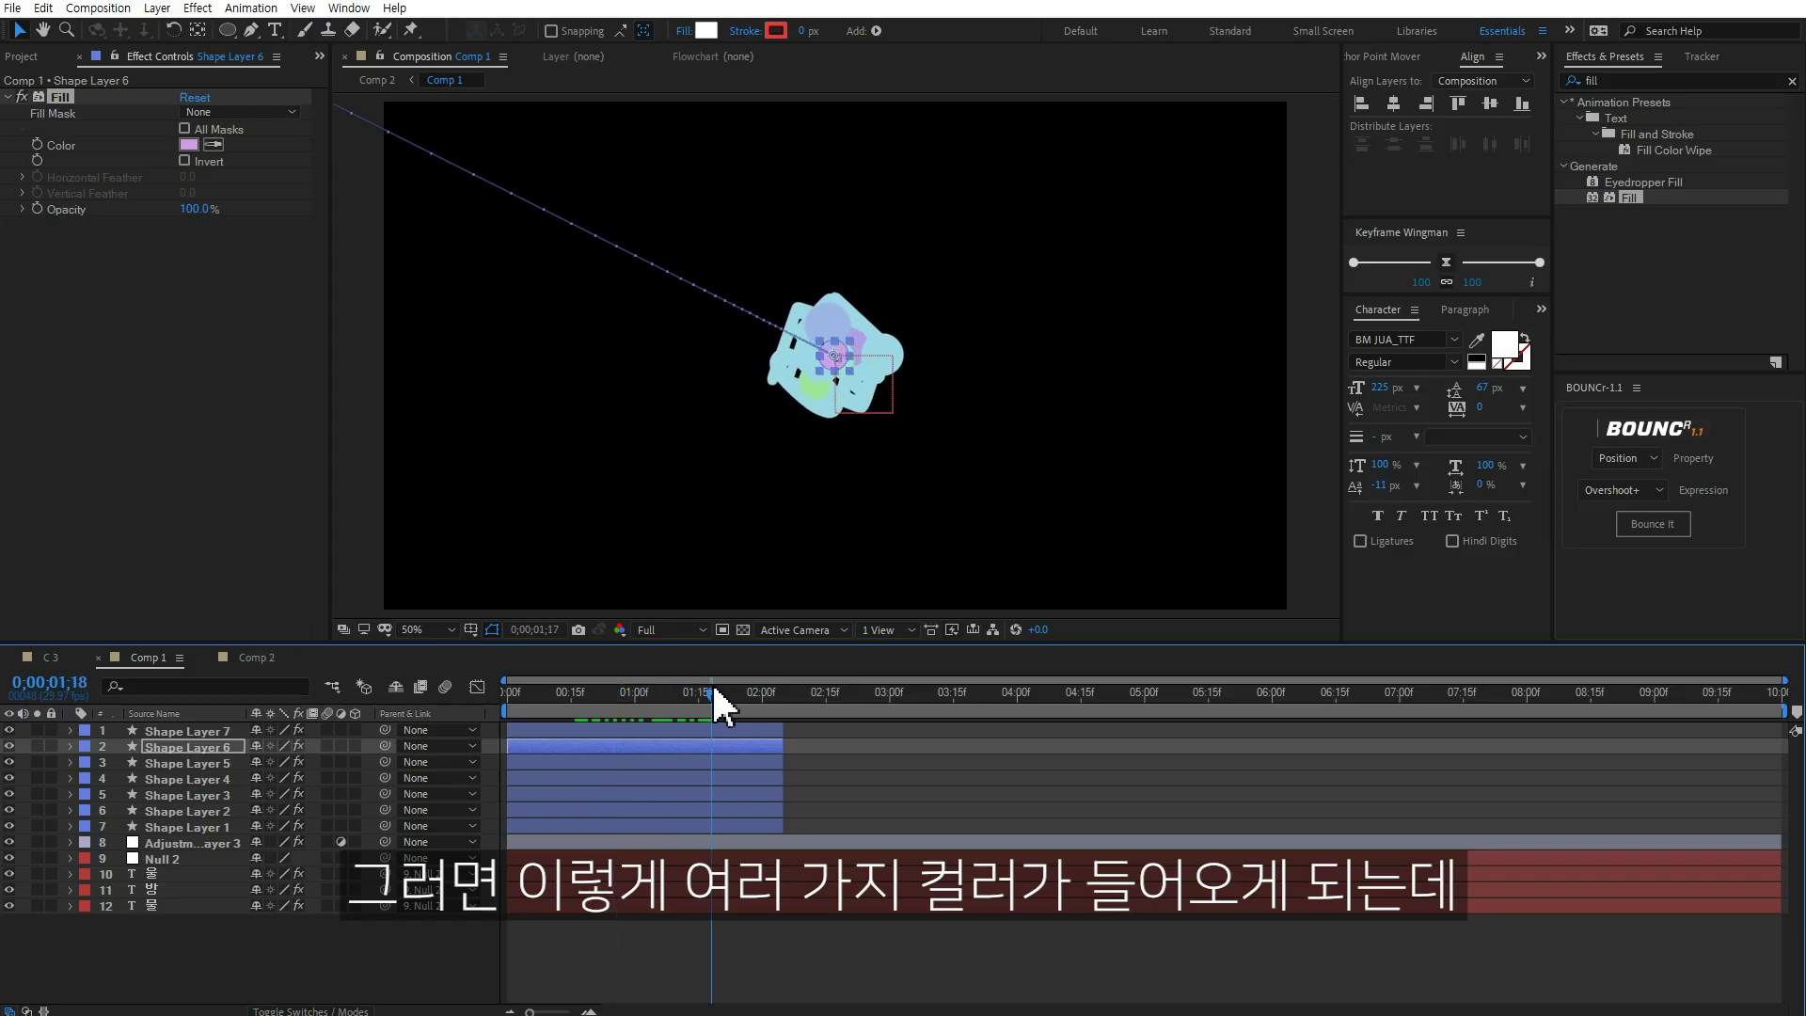
left_click(262, 660)
Step: Scrub through the Comp 2 animation, then select Comp 2 in the Project panel
mouse_move(709, 694)
left_mouse_down()
mouse_move(596, 690)
mouse_move(934, 699)
left_mouse_up()
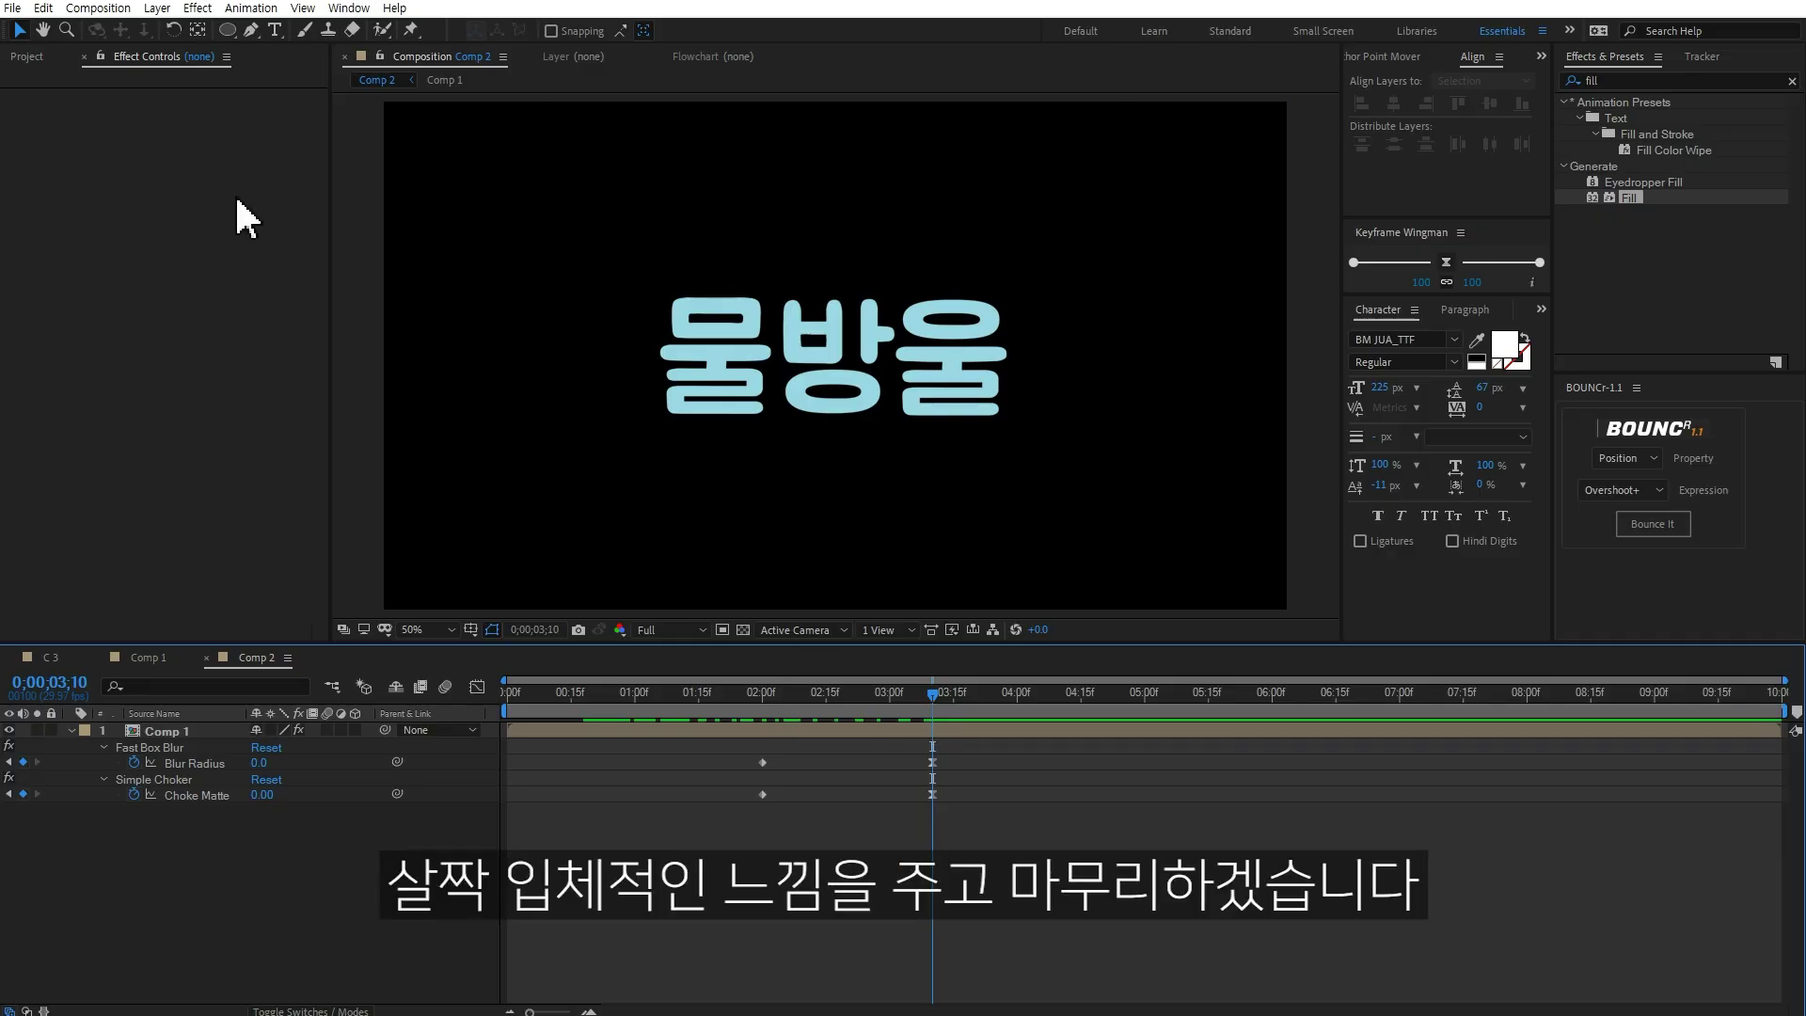
left_click(28, 58)
left_click(59, 245)
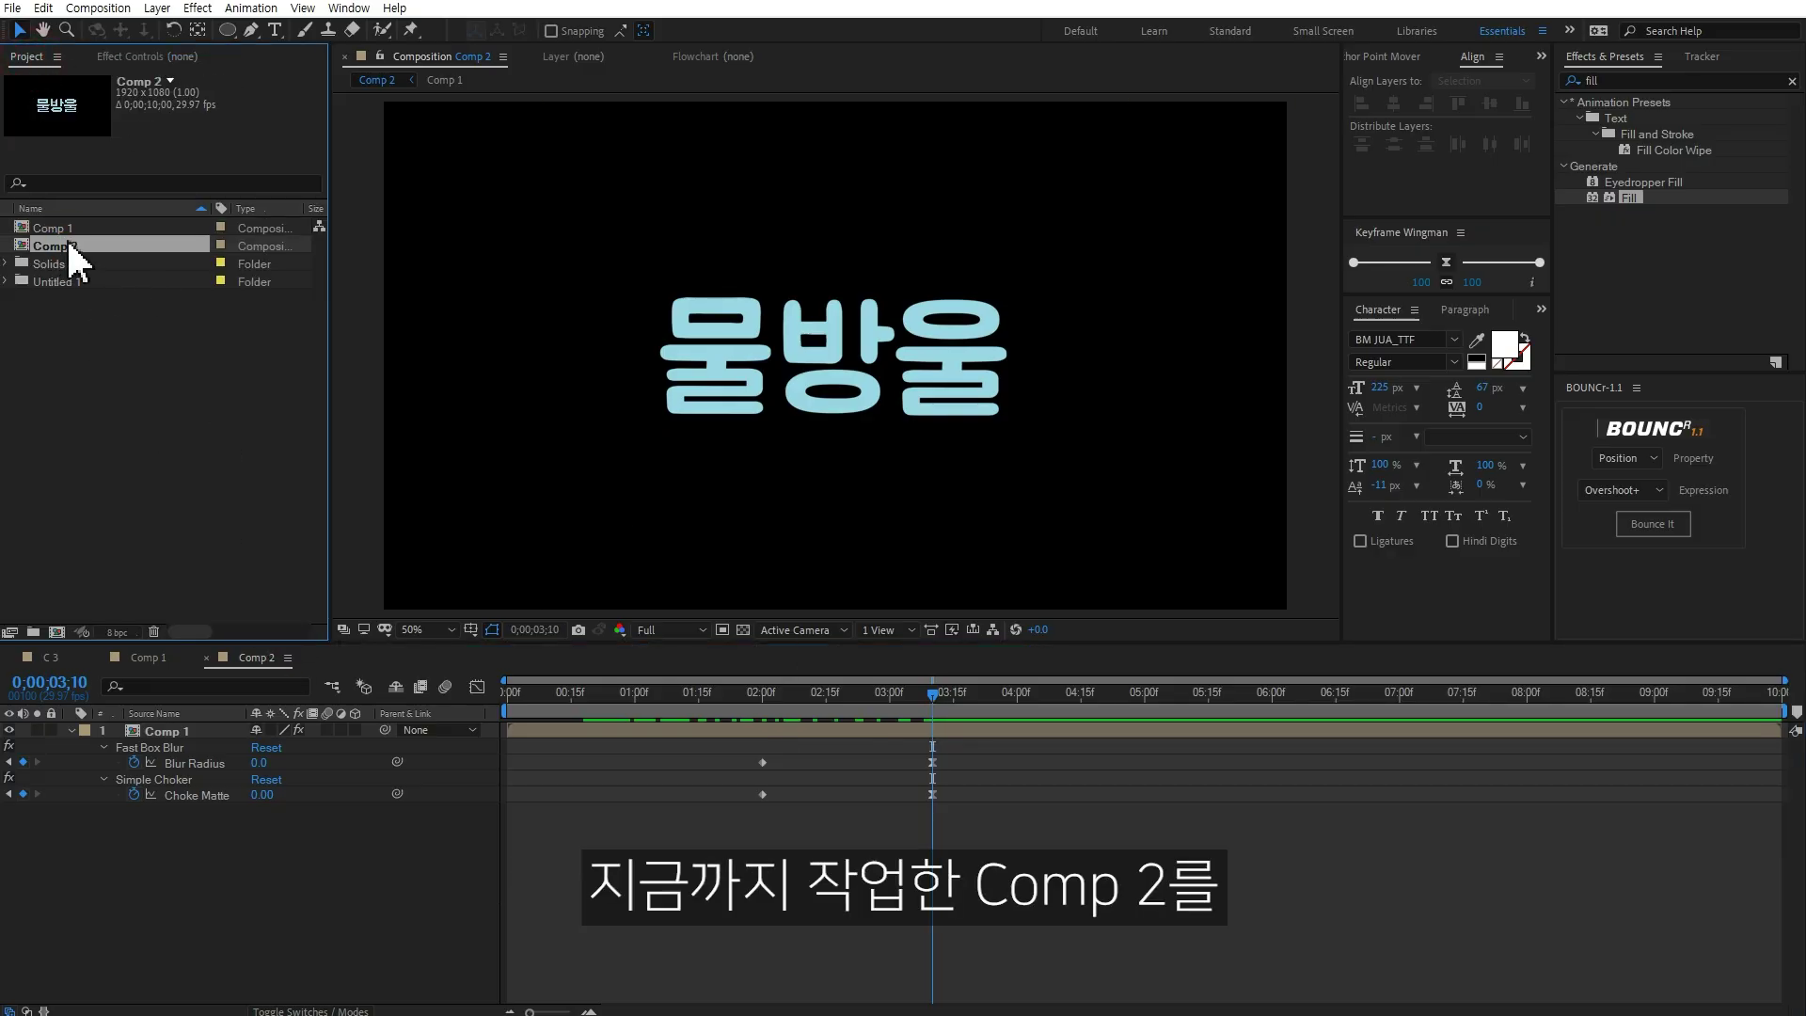
left_click_drag(64, 250, 68, 621)
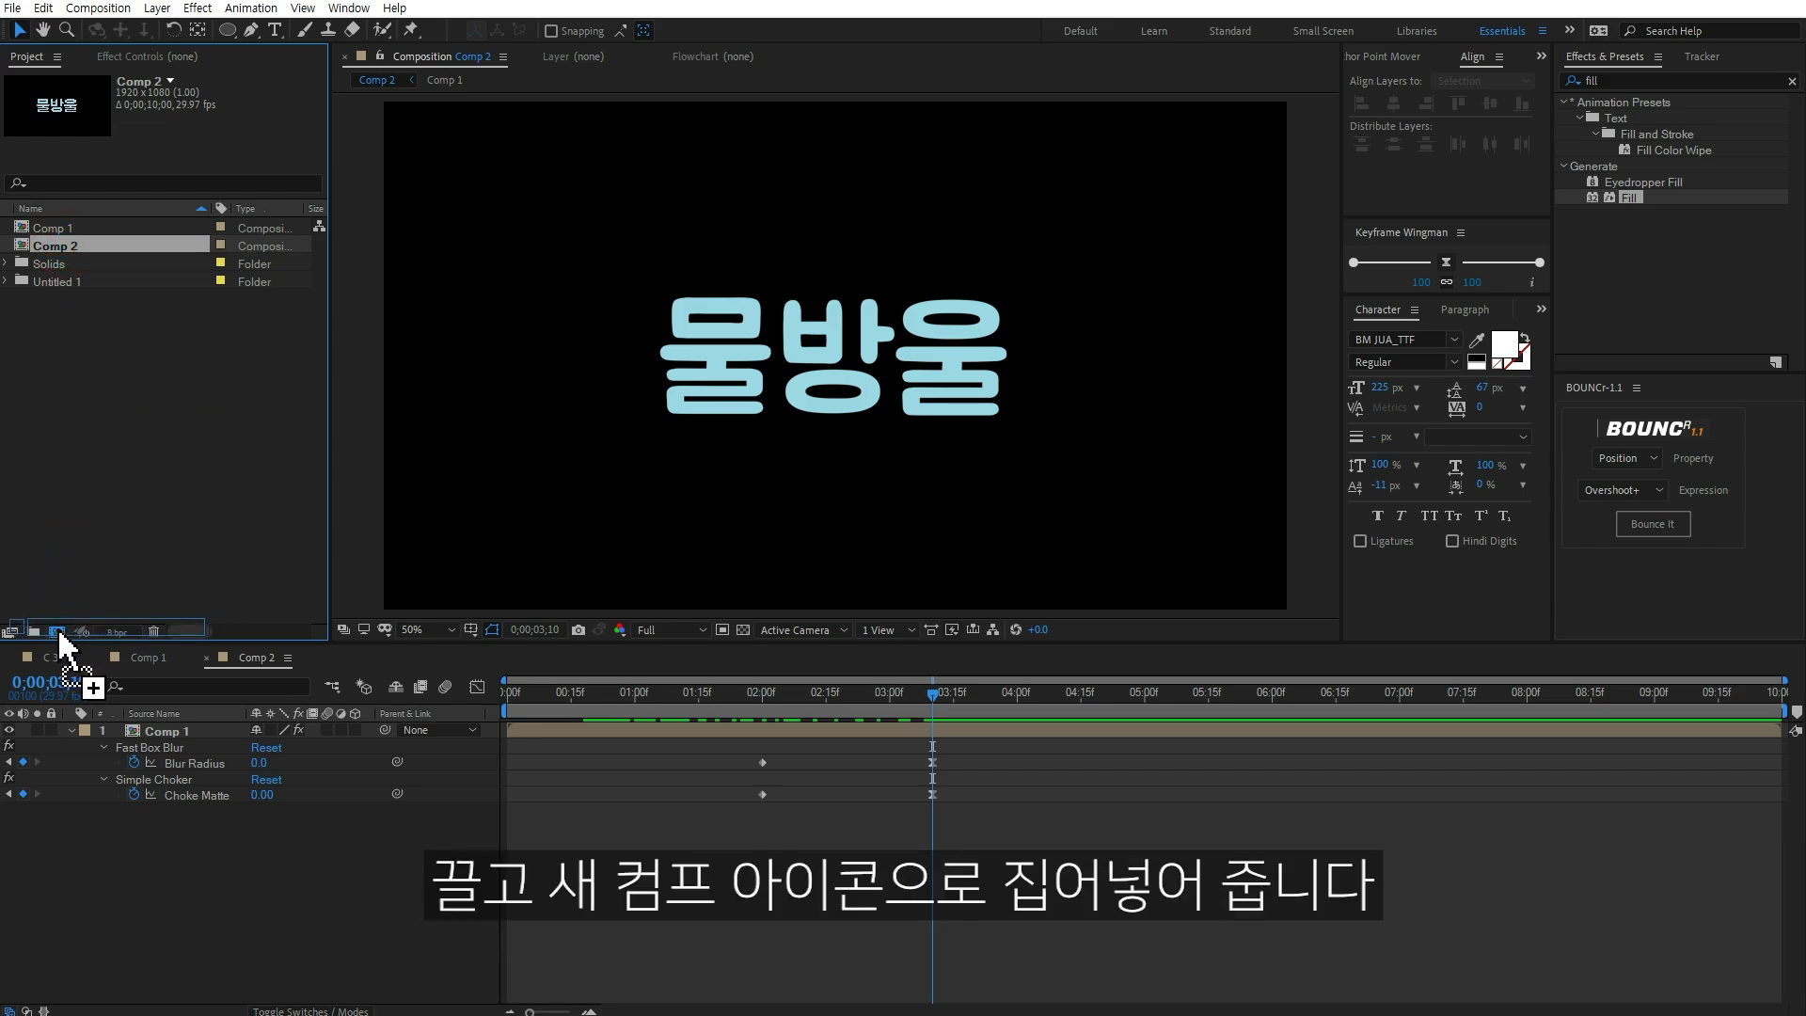
Step: Nest Comp 2 in a new Comp 3 and add a Bevel and Emboss layer style
left_click_drag(59, 627, 58, 626)
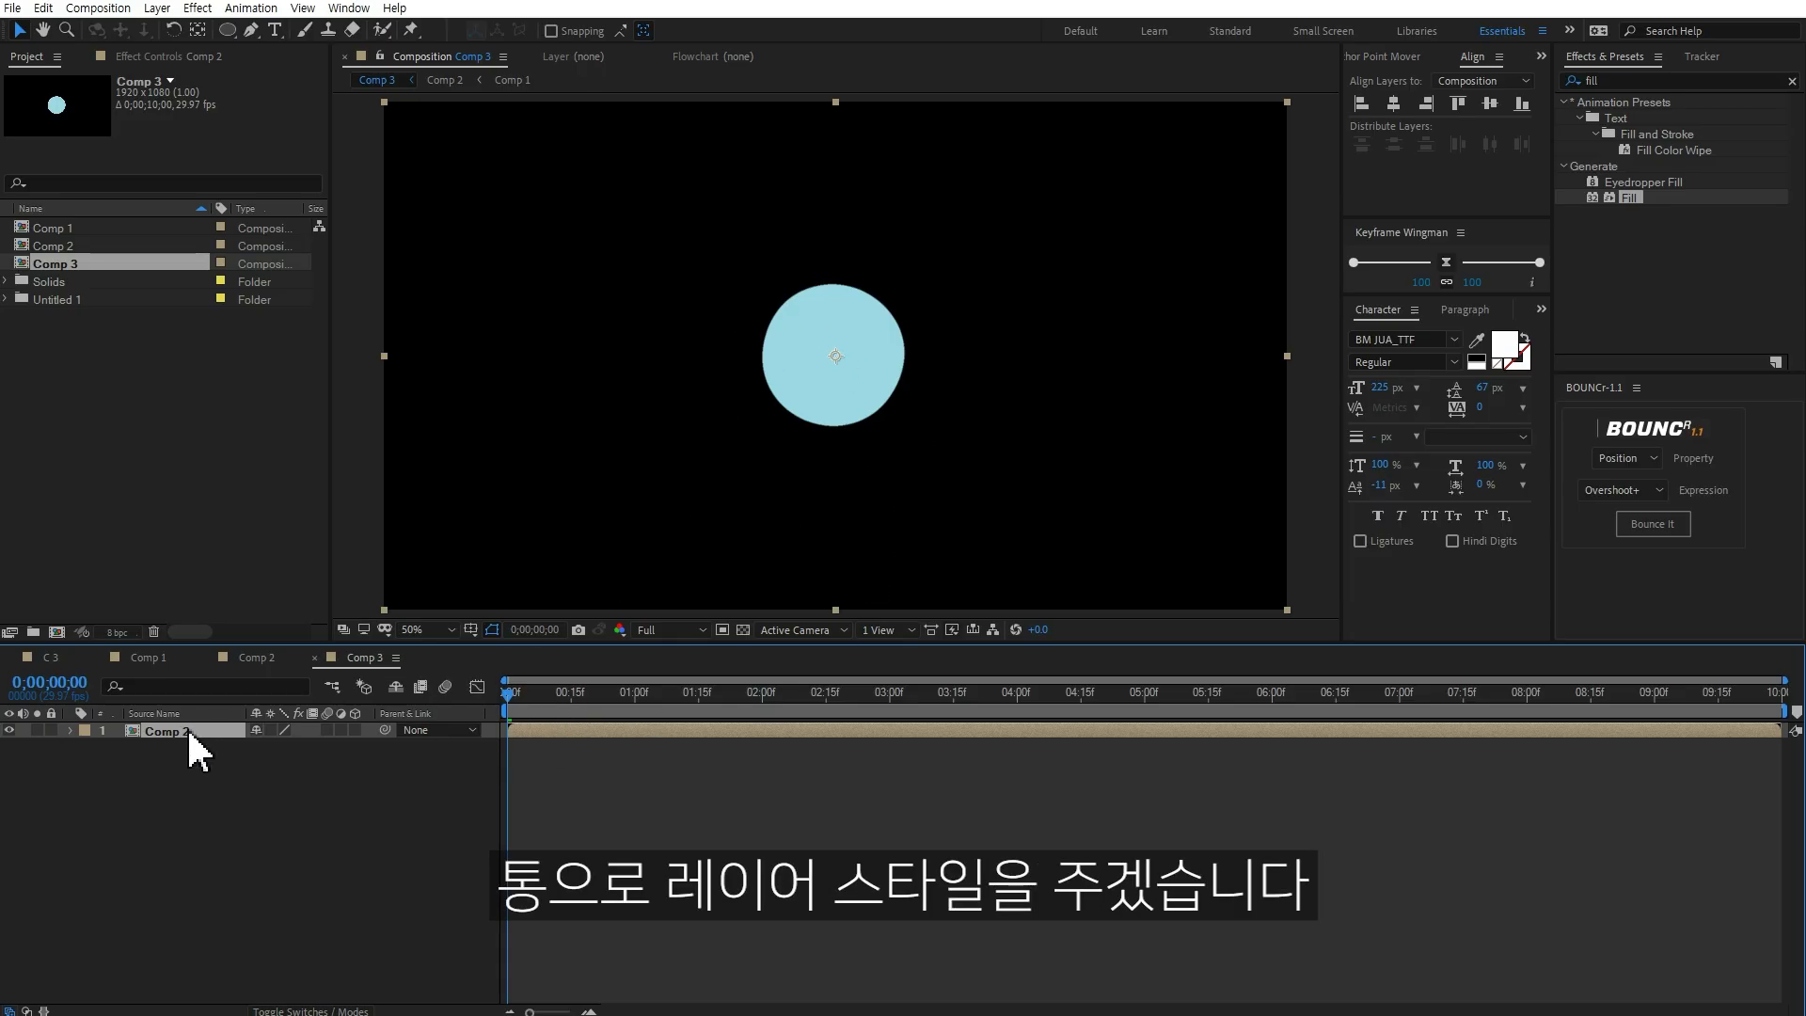
right_click(186, 737)
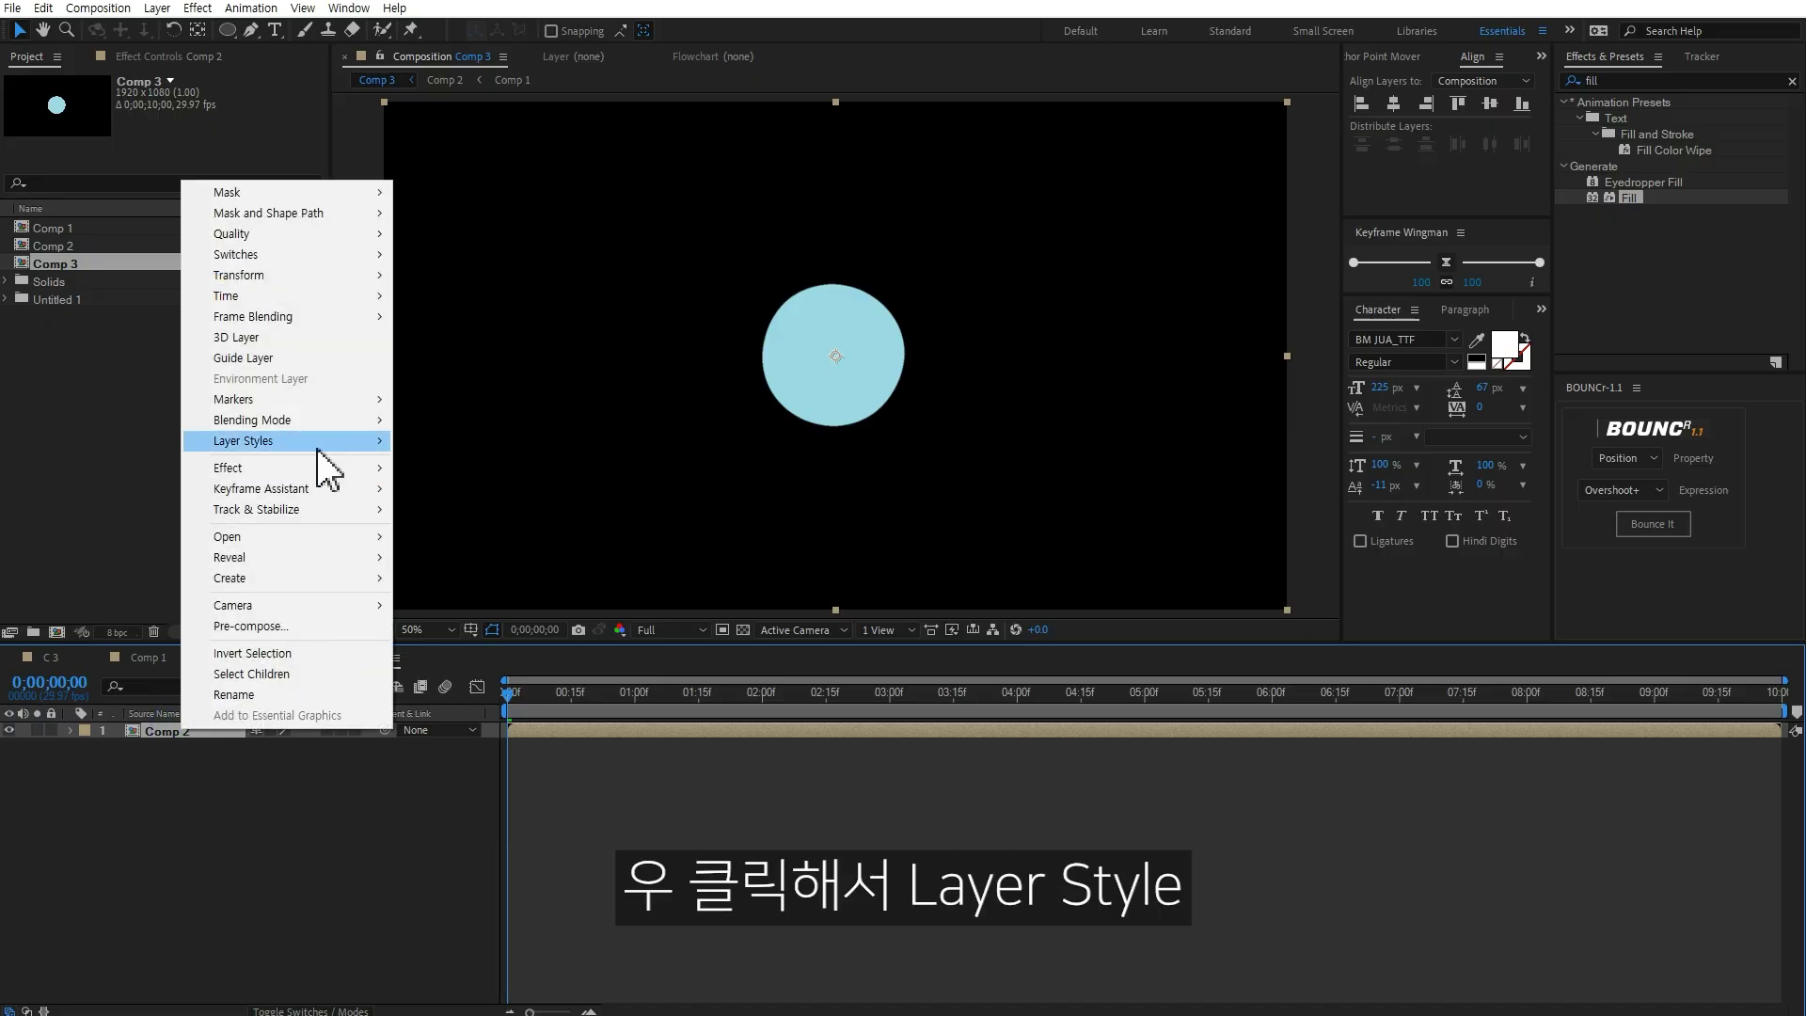
mouse_move(319, 442)
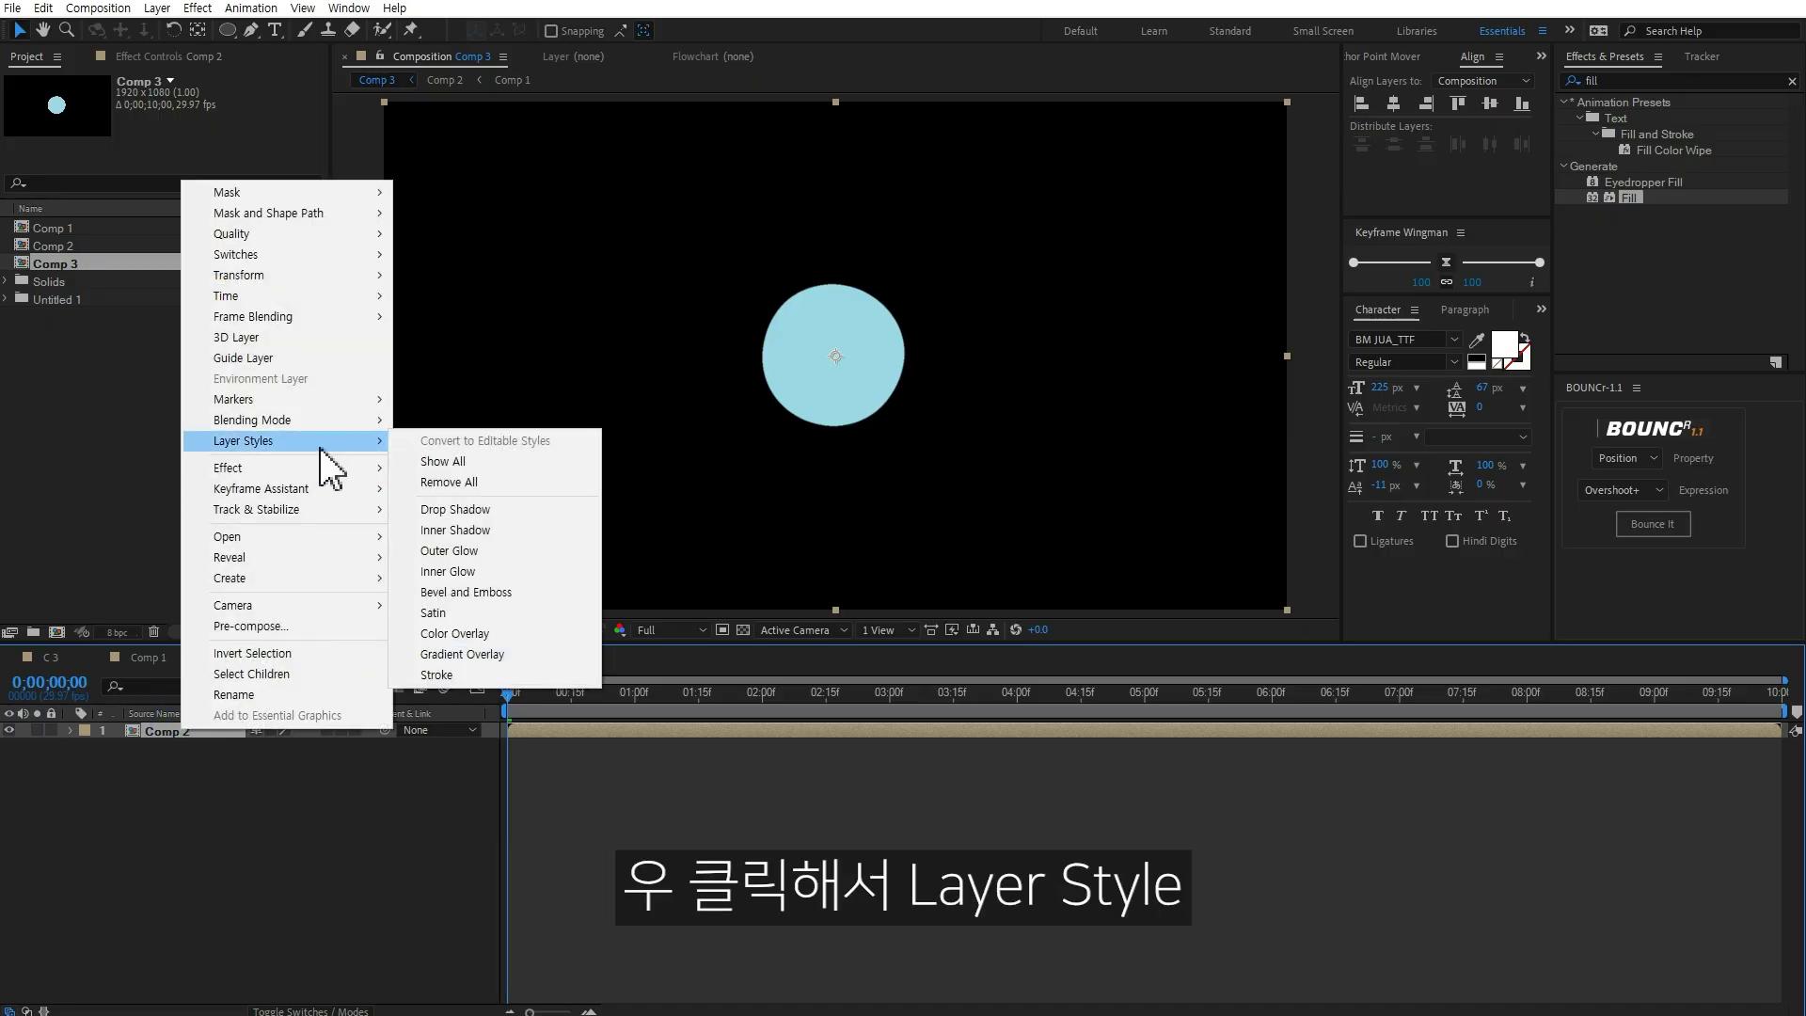
left_click(506, 591)
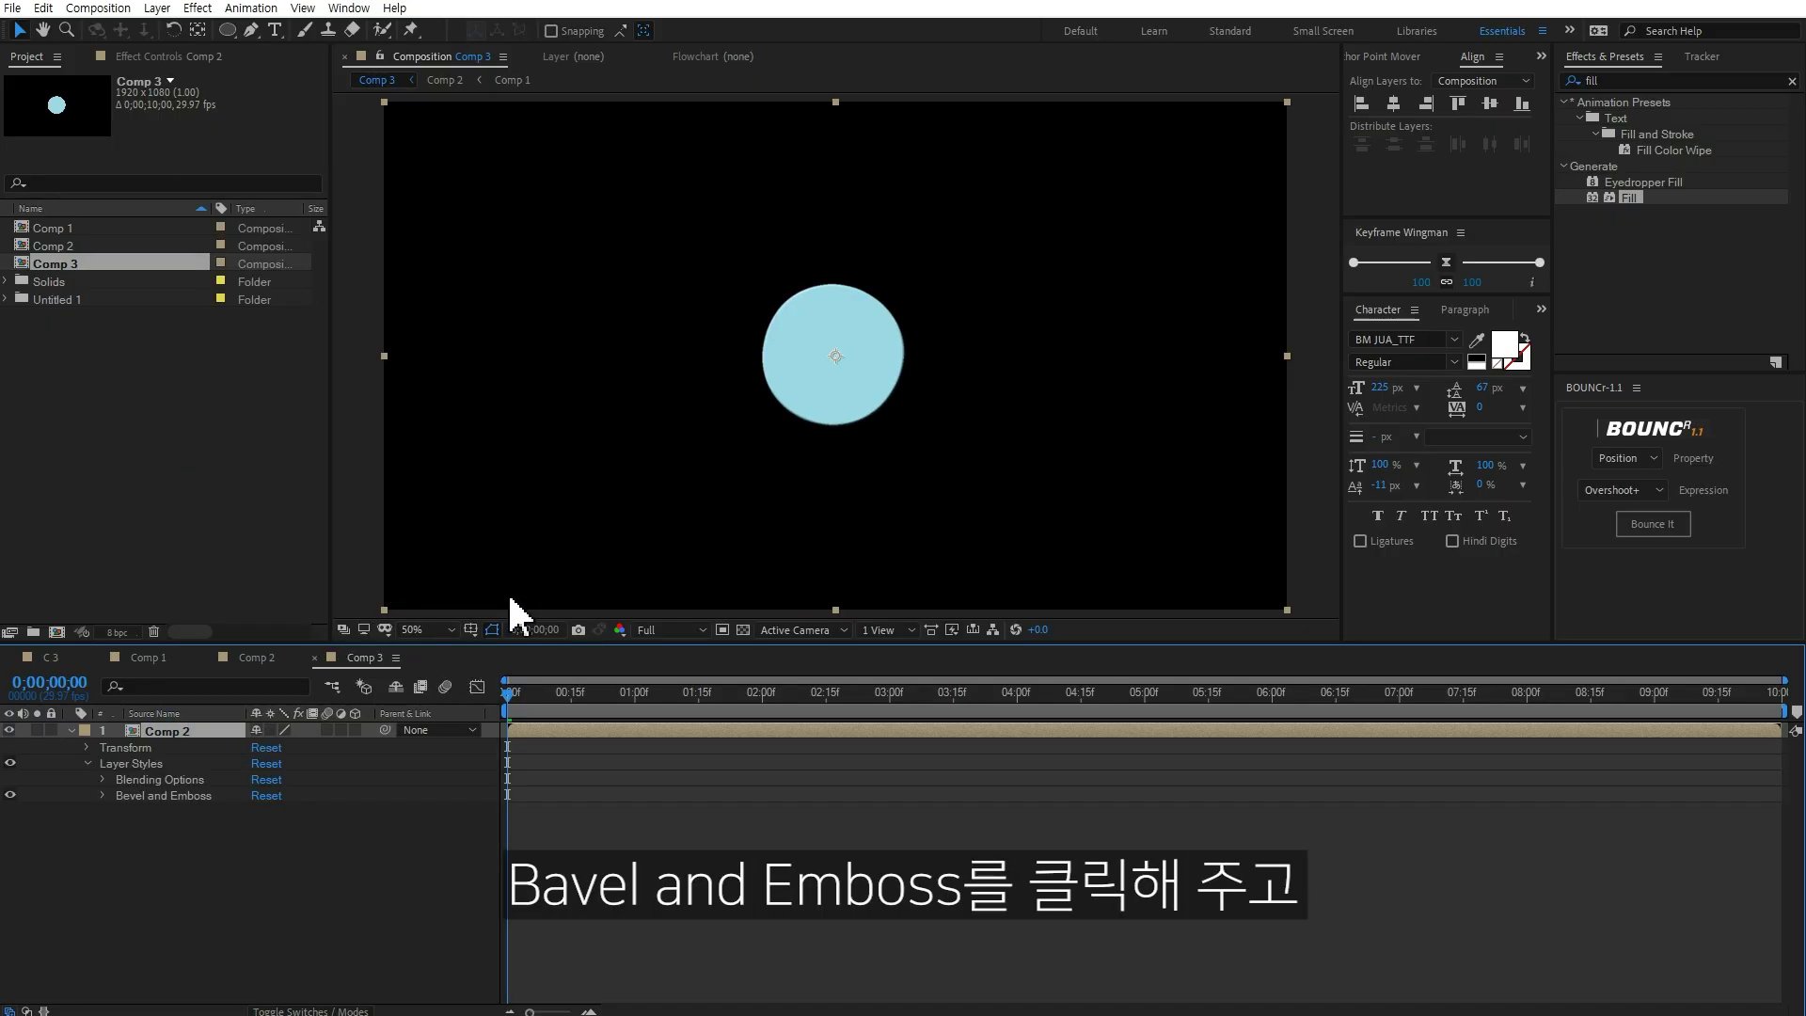
Step: Set the Bevel and Emboss Size to 119, Soften to 16 and Depth to 39%
left_click(102, 795, "ctrl")
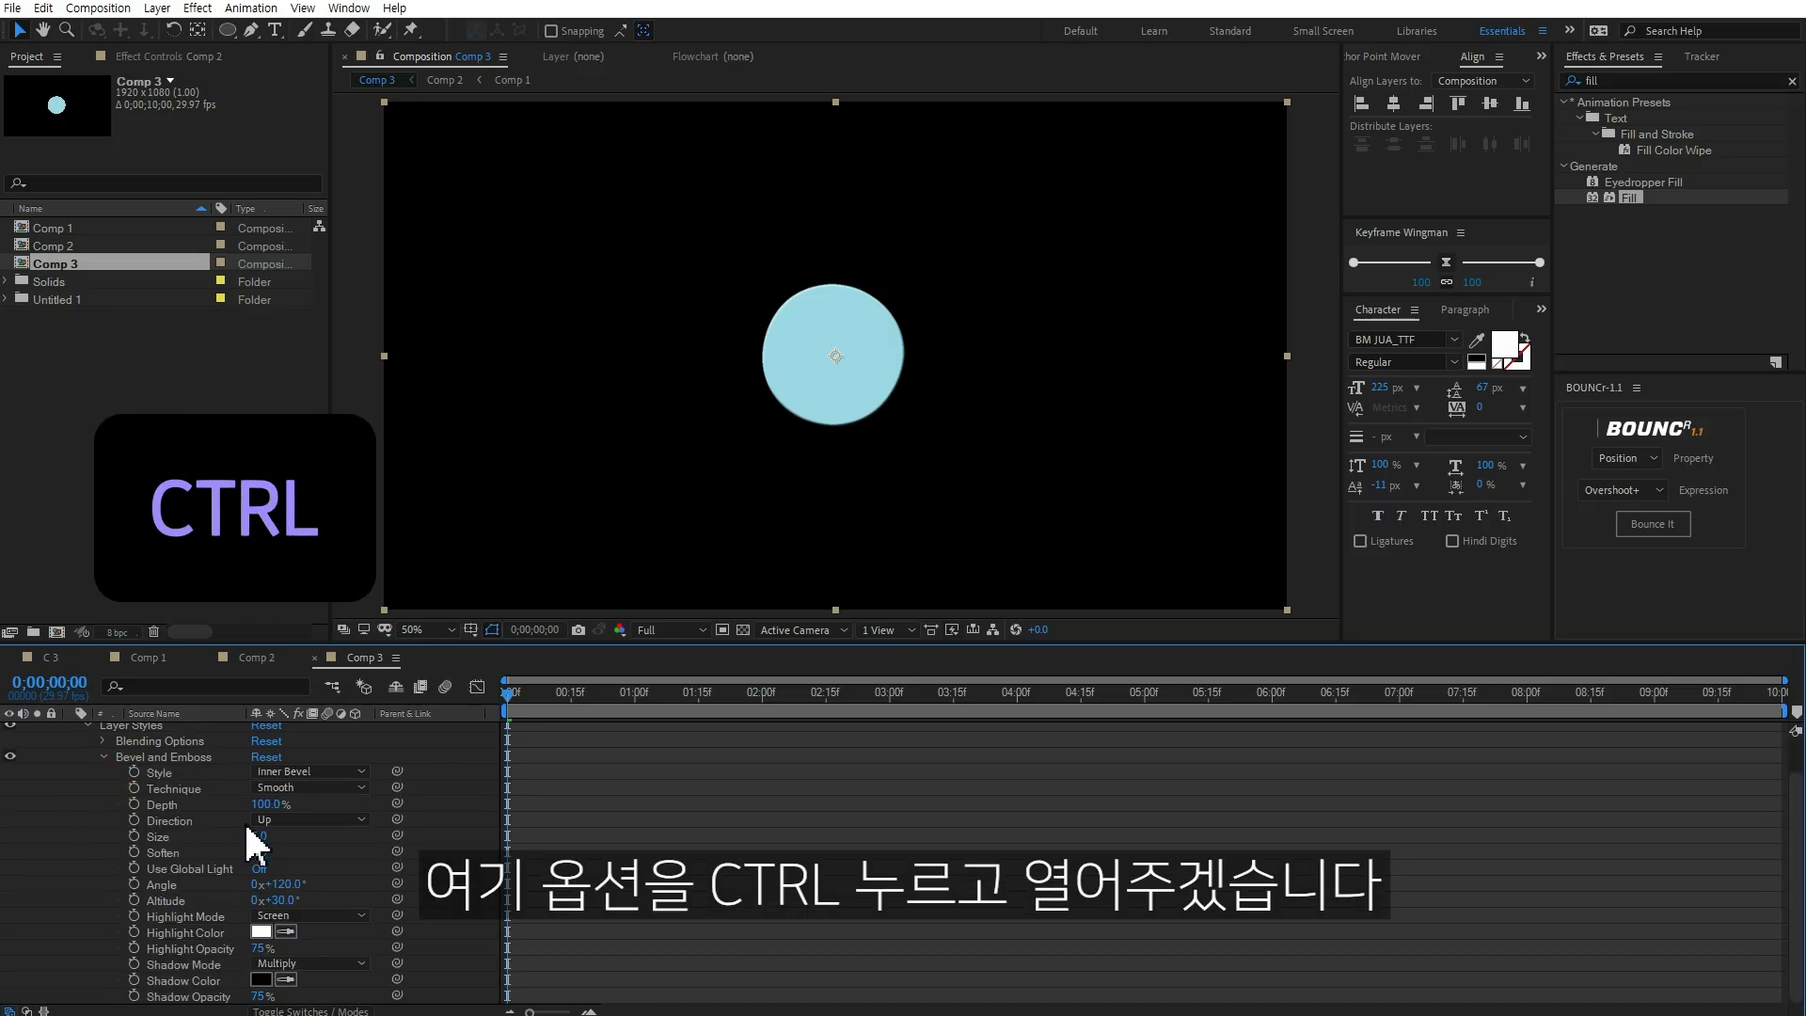
left_click_drag(260, 838, 397, 850)
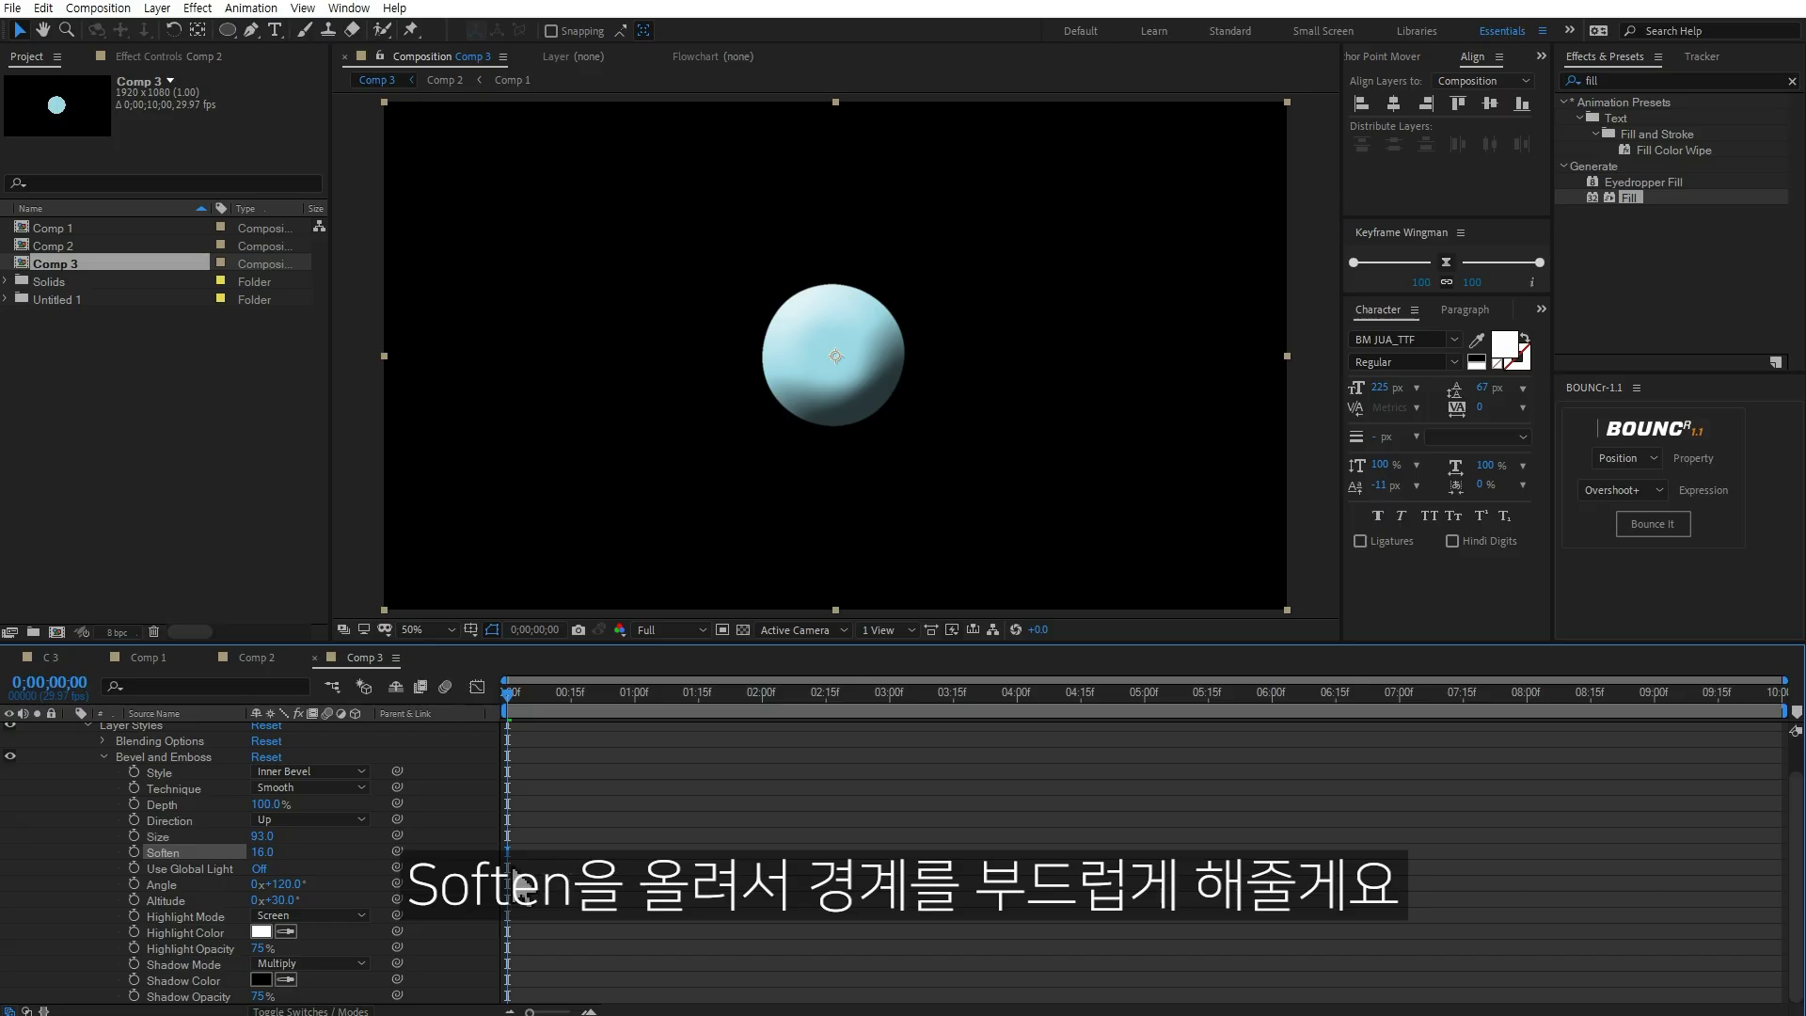
left_click_drag(268, 839, 214, 813)
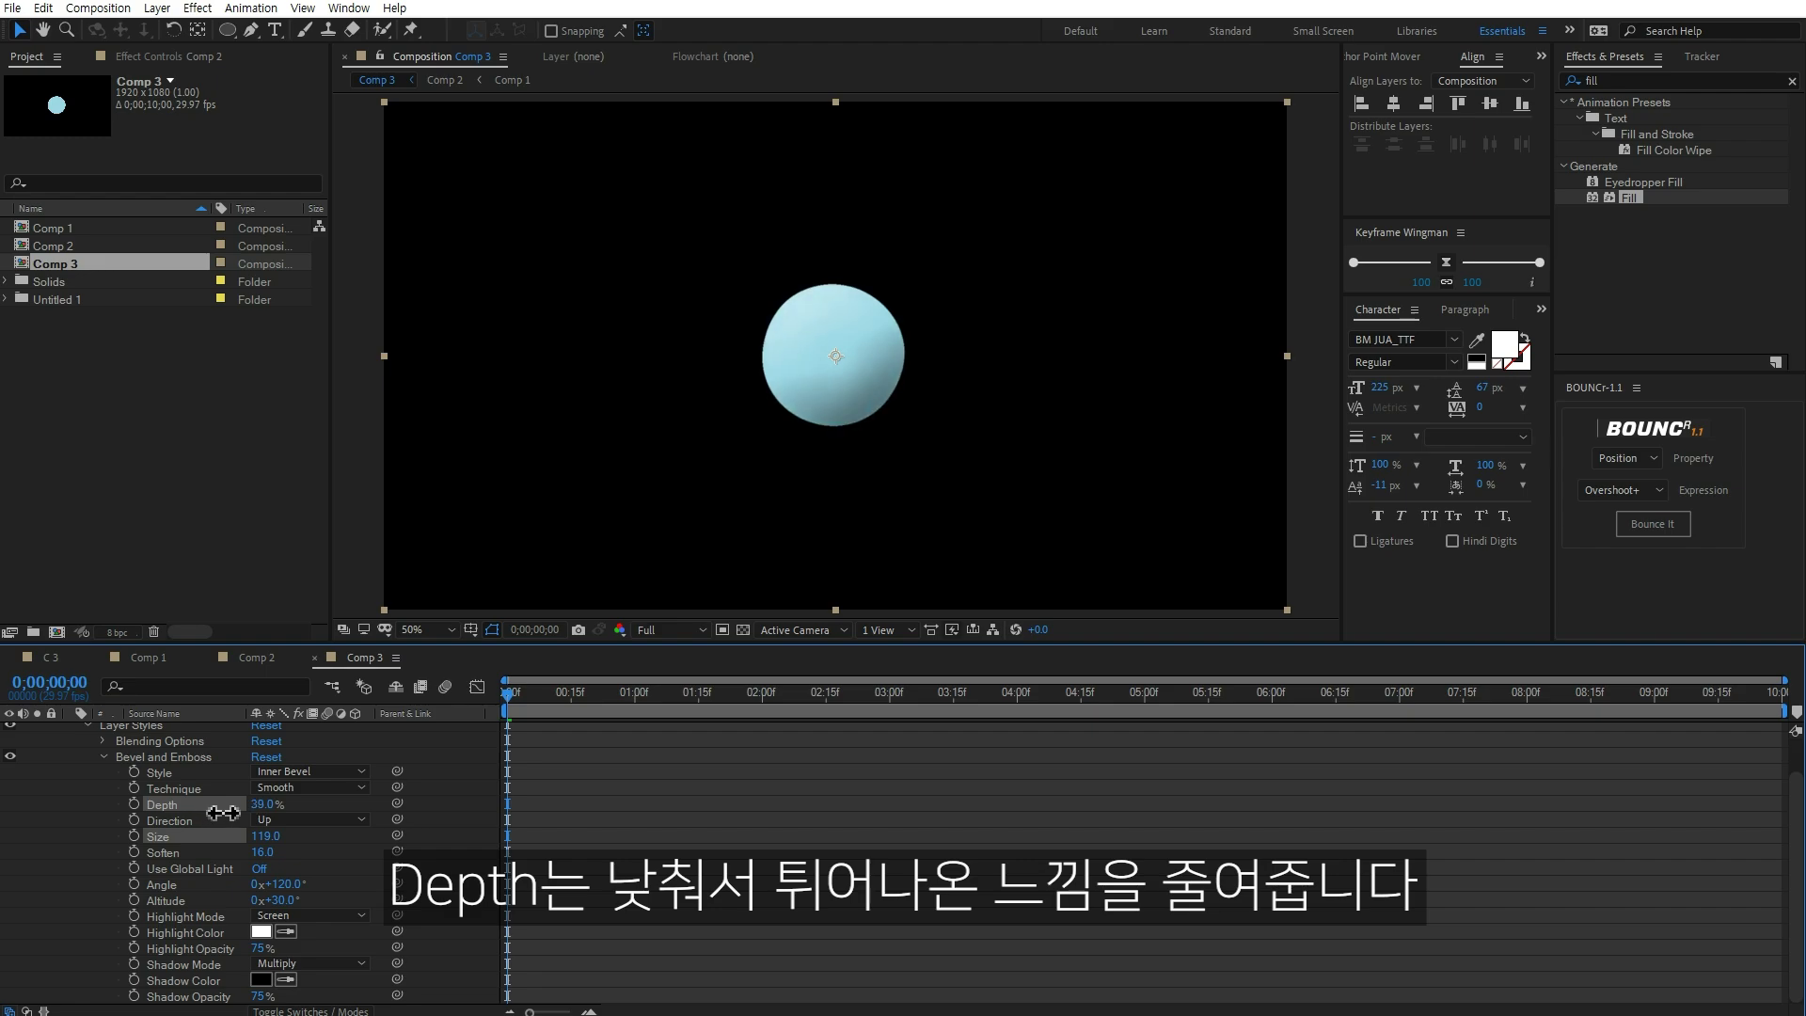
Step: Add a new white solid to Comp 3 and place it beneath the Comp 2 layer
right_click(37, 826)
mouse_move(65, 612)
left_click(397, 656)
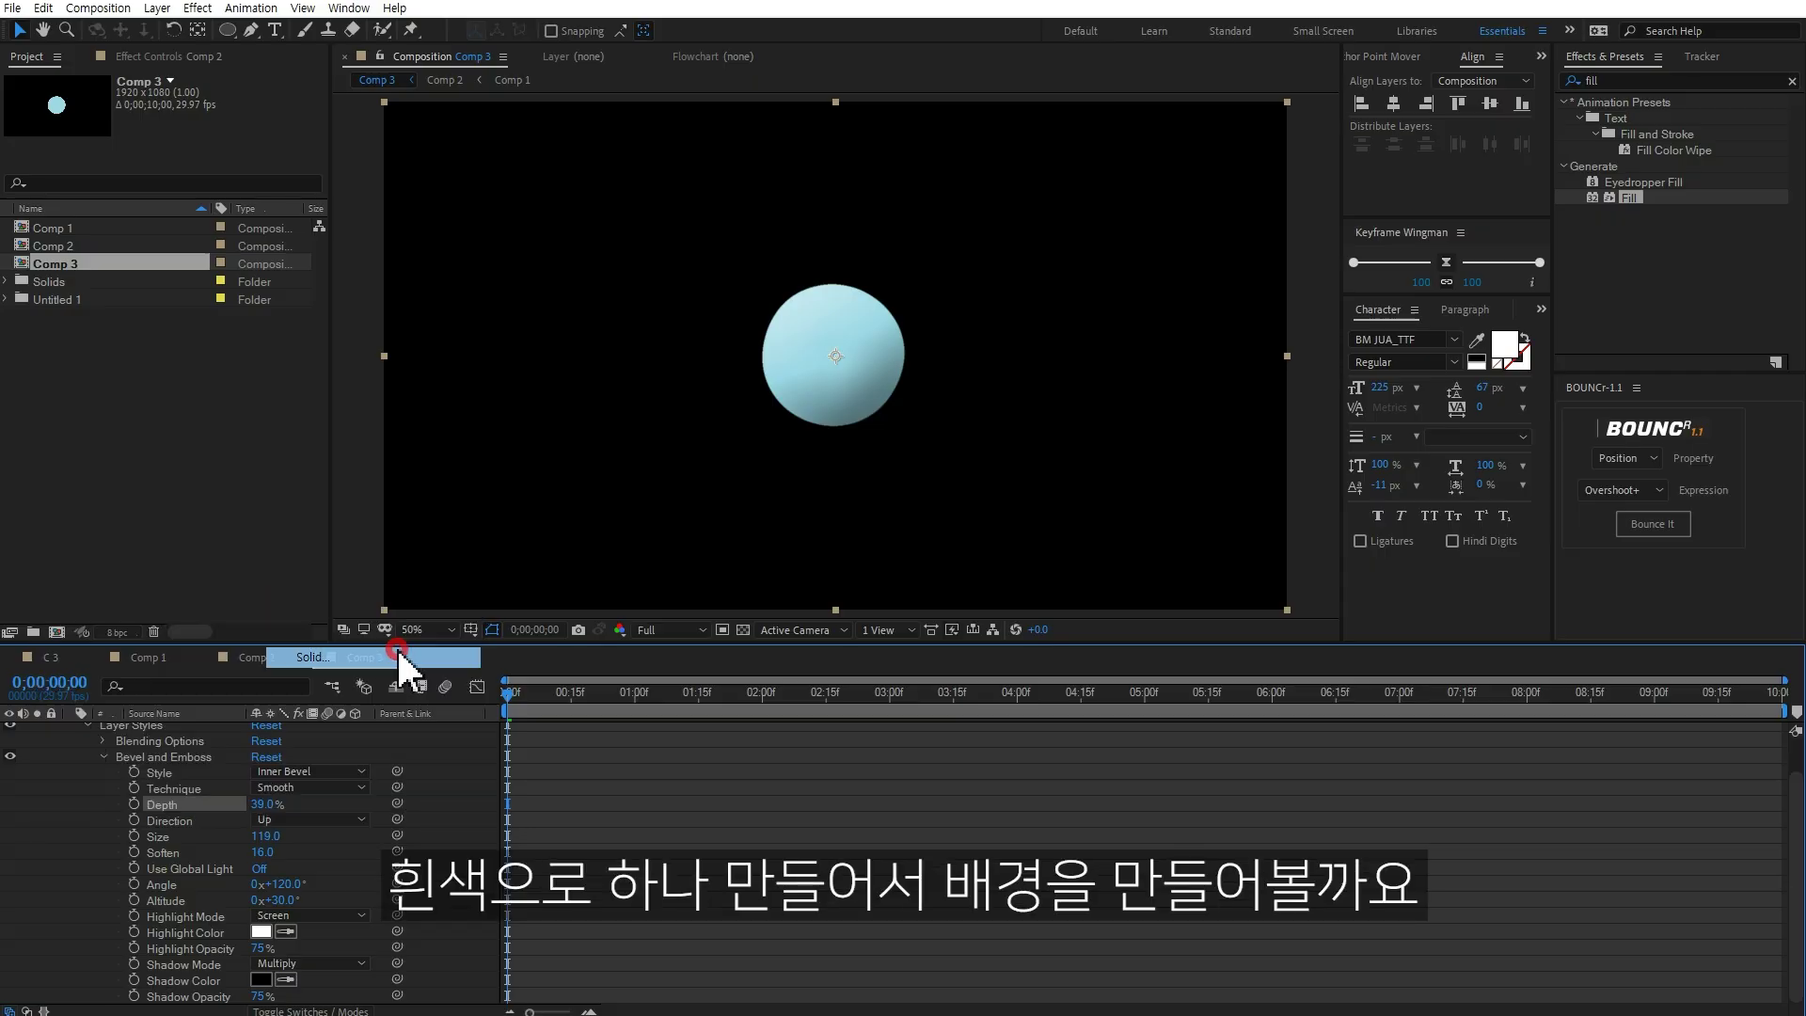
left_click(1050, 617)
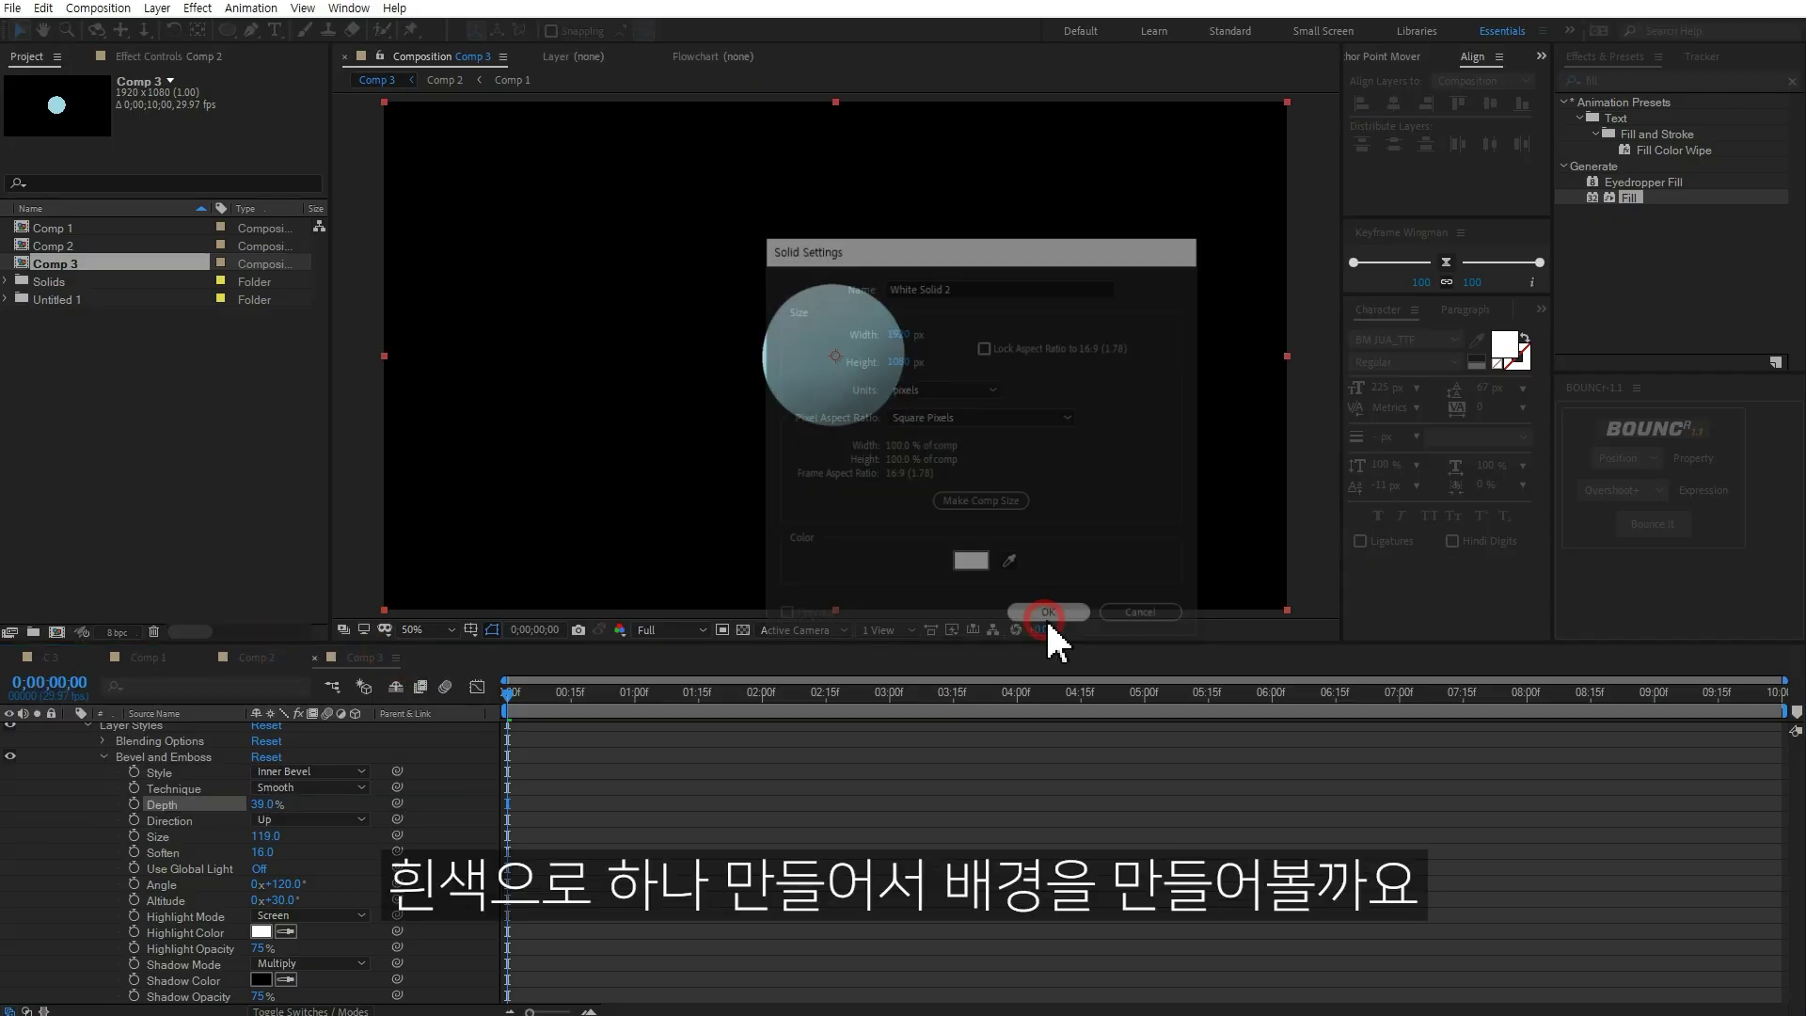
left_click_drag(200, 732, 209, 880)
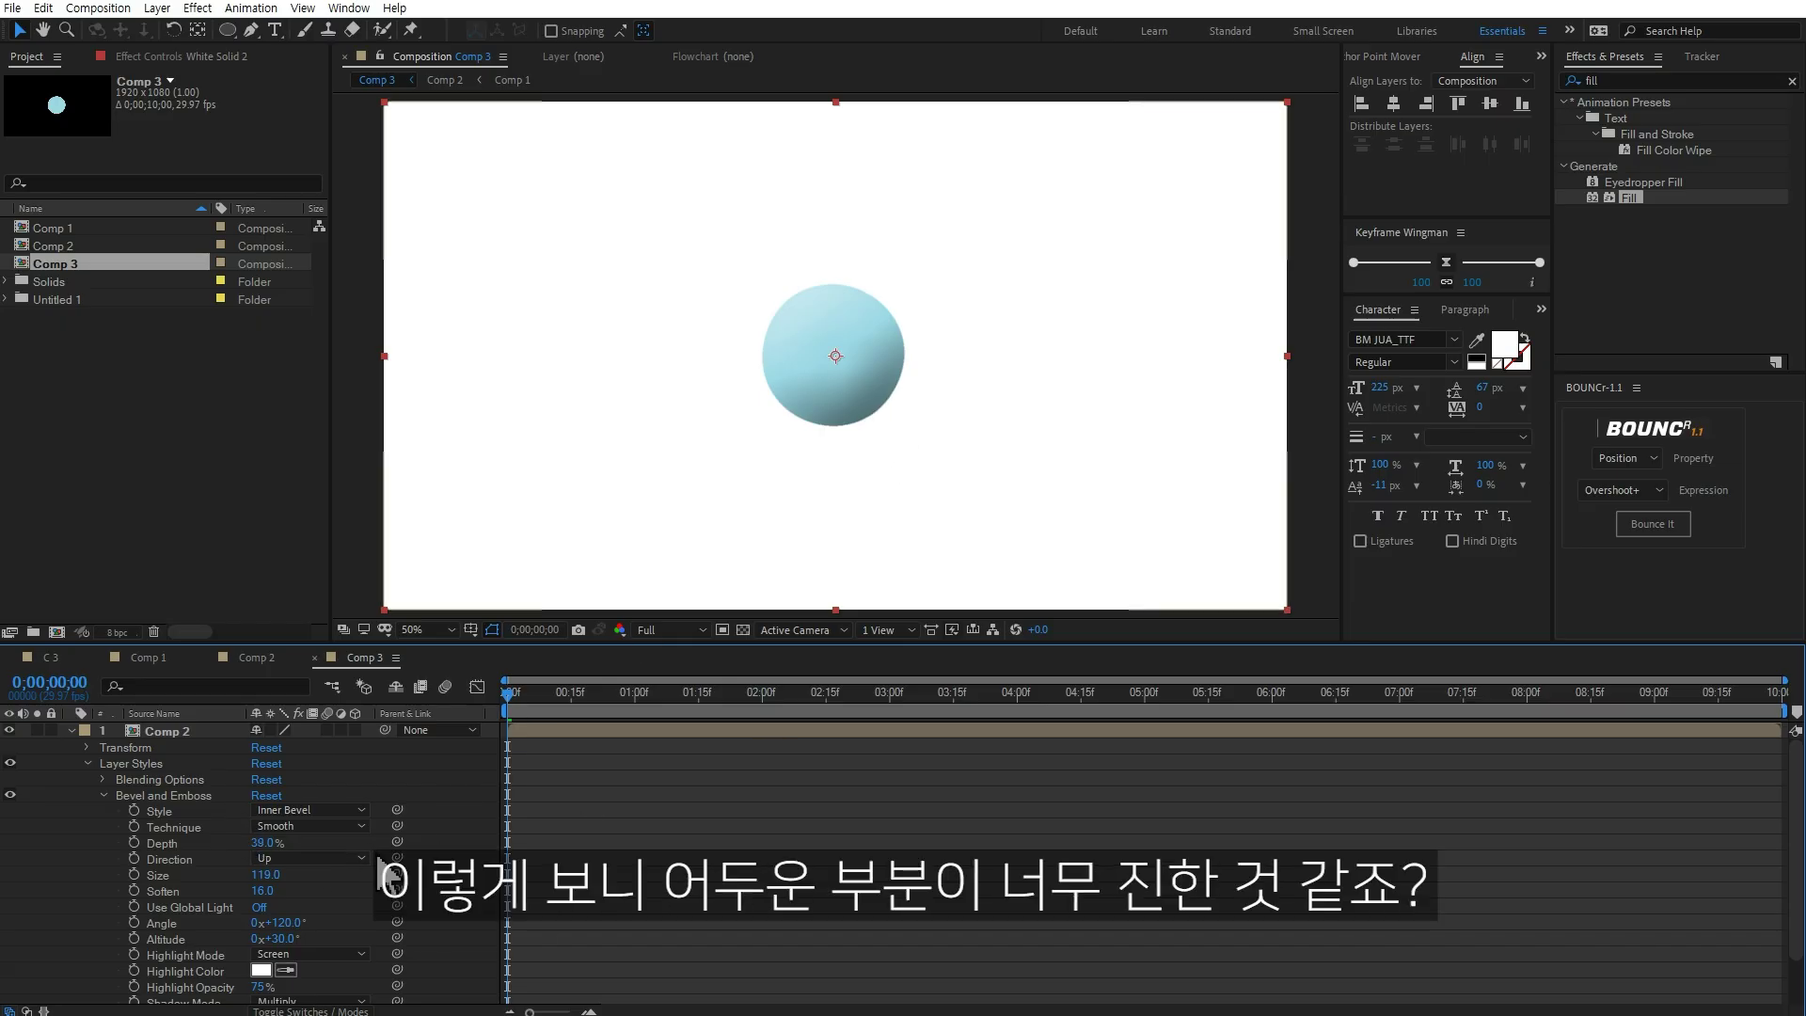
scroll(266, 964, "down", 2)
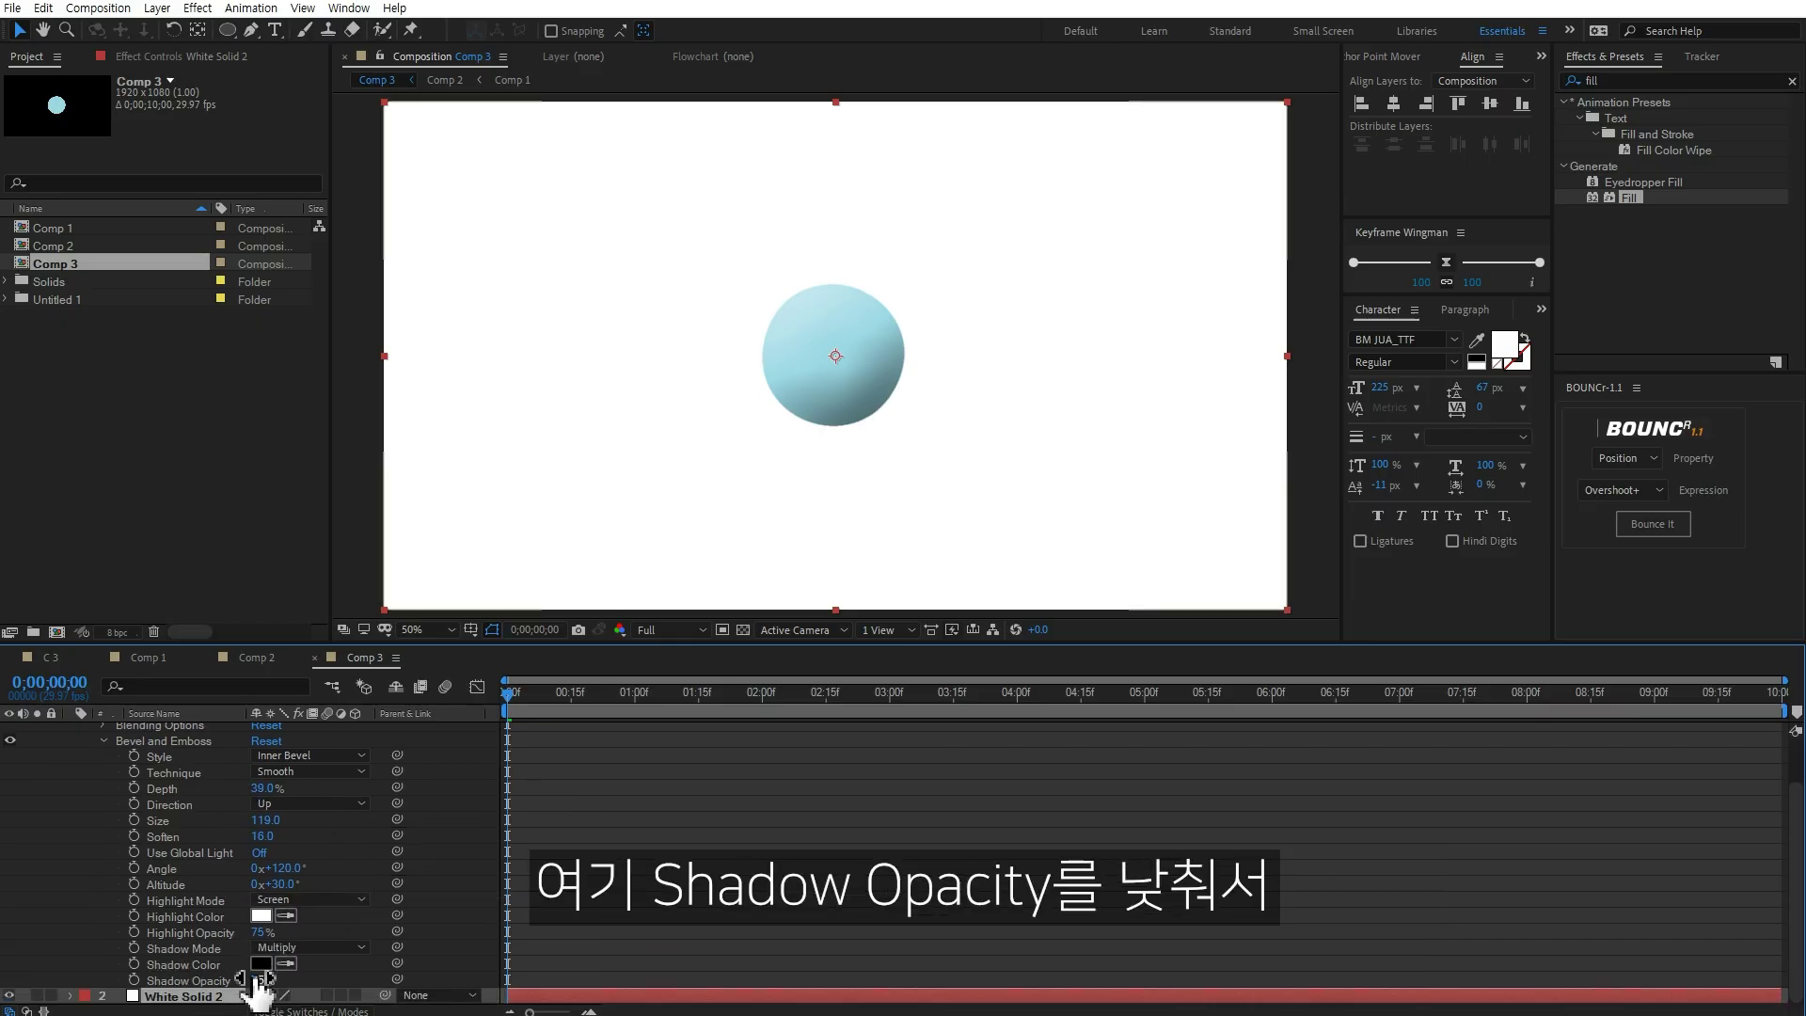
Step: Lower the Bevel and Emboss Shadow Opacity from 75% to 28%
mouse_move(258, 981)
left_mouse_down()
mouse_move(200, 977)
mouse_move(185, 936)
mouse_move(208, 935)
left_mouse_up()
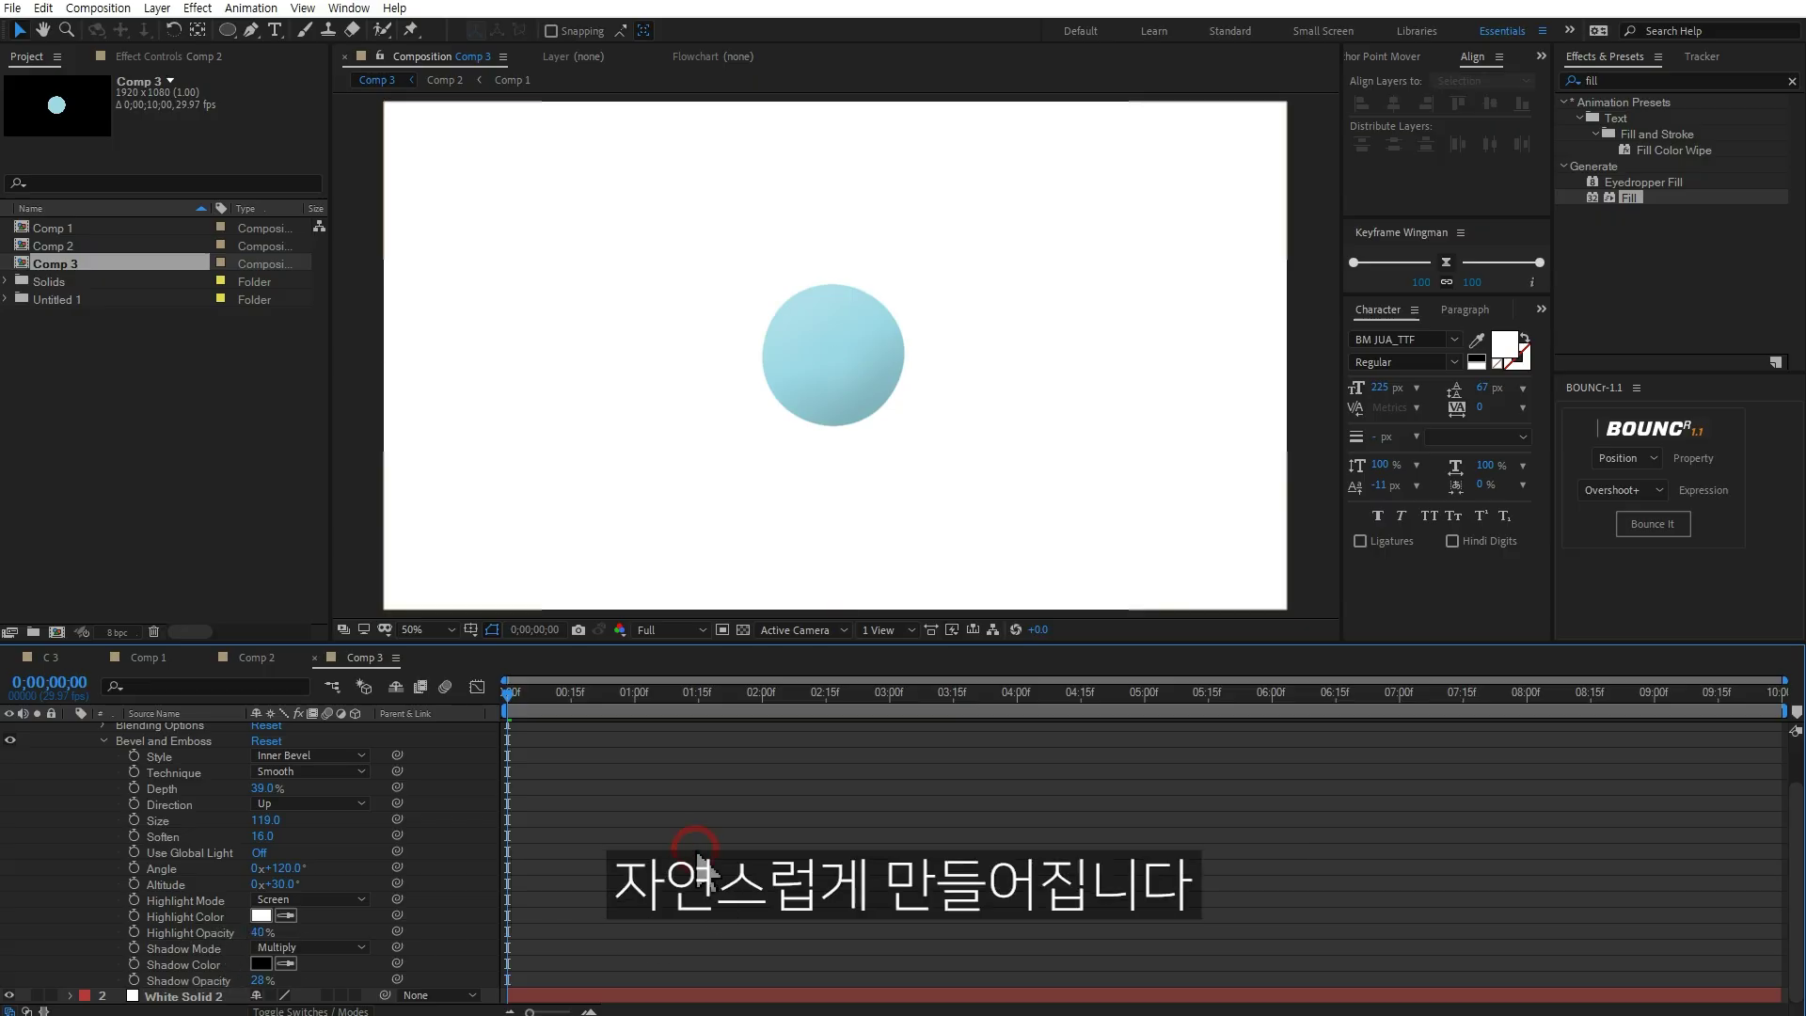